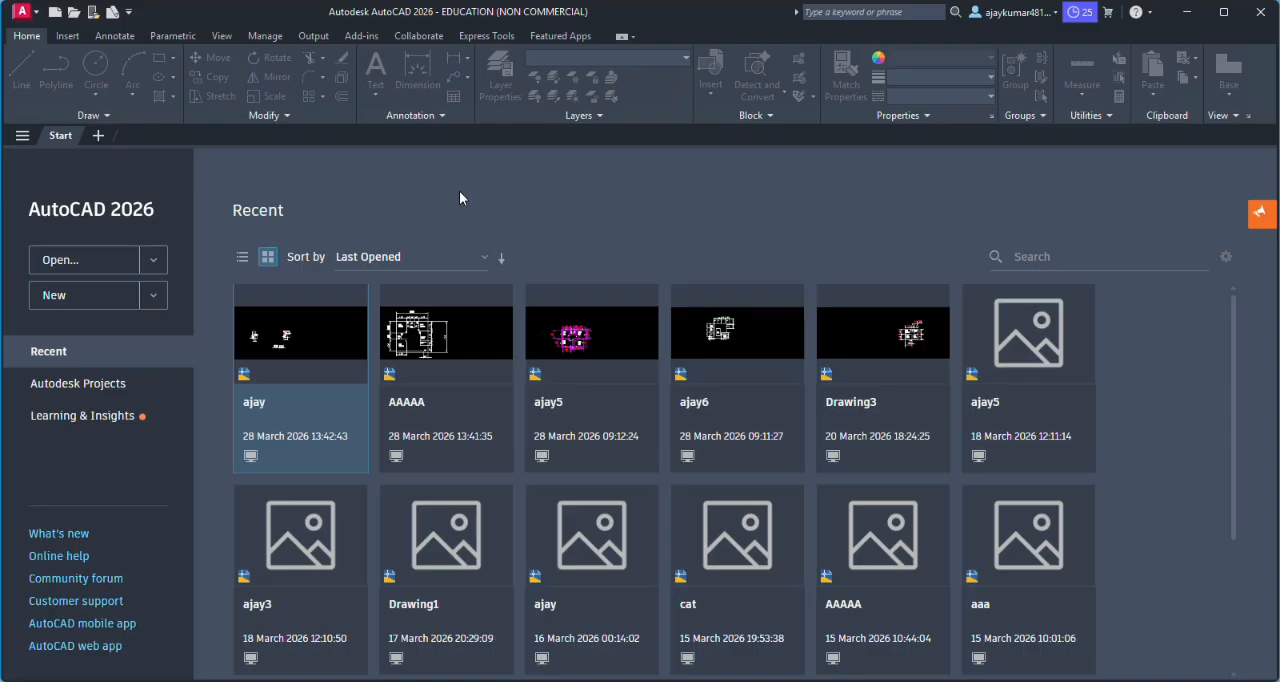
- Open the pinned recent floor plan drawing ajay5
click(575, 341)
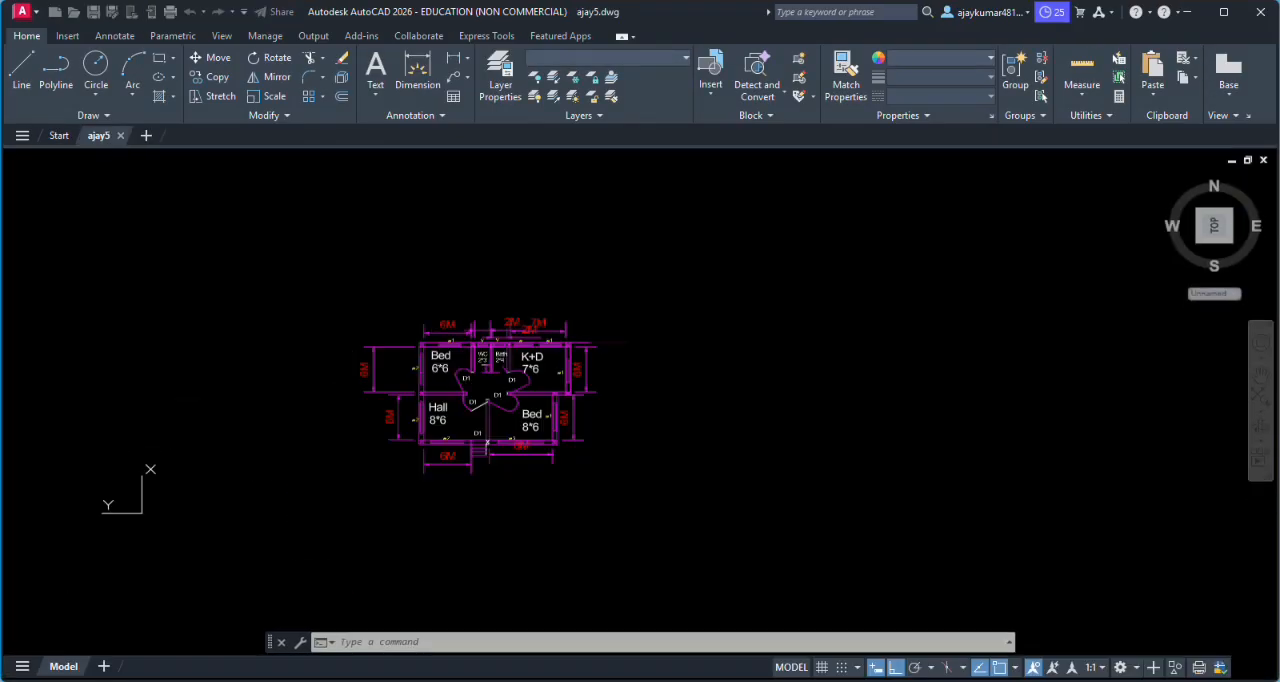
scroll(553, 249, down, 1)
scroll(520, 420, up, 3)
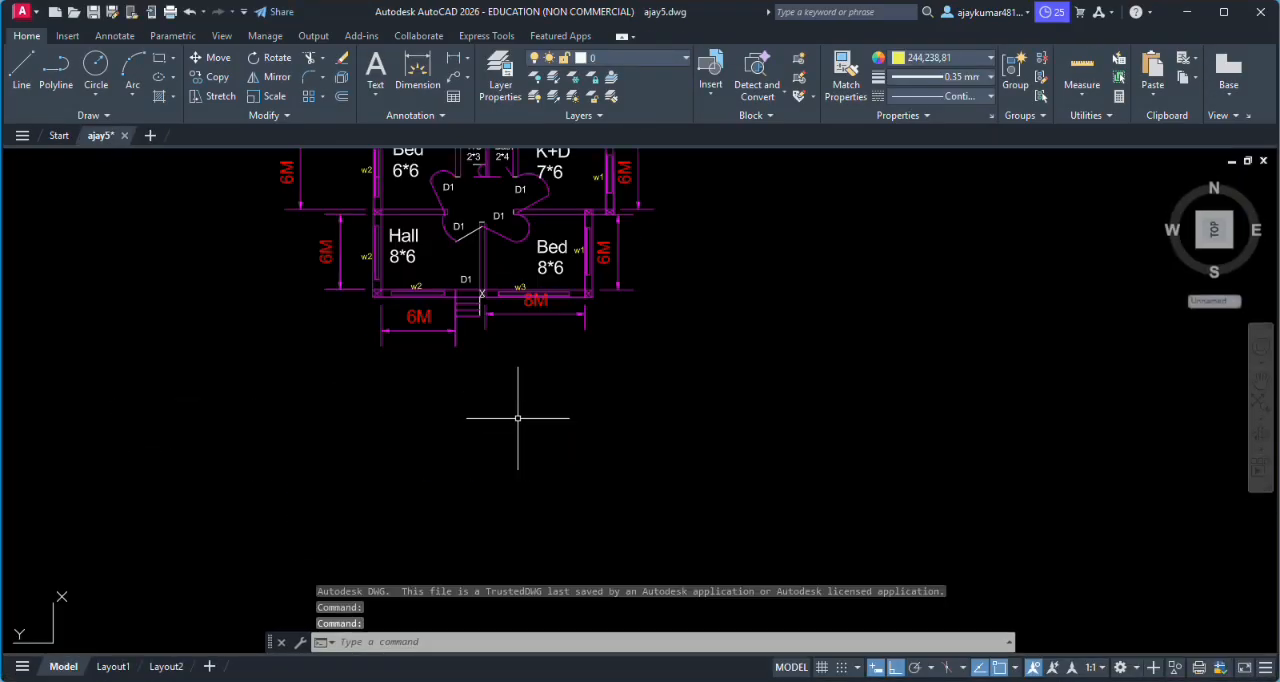
scroll(475, 391, up, 2)
scroll(470, 388, up, 1)
scroll(449, 380, down, 1)
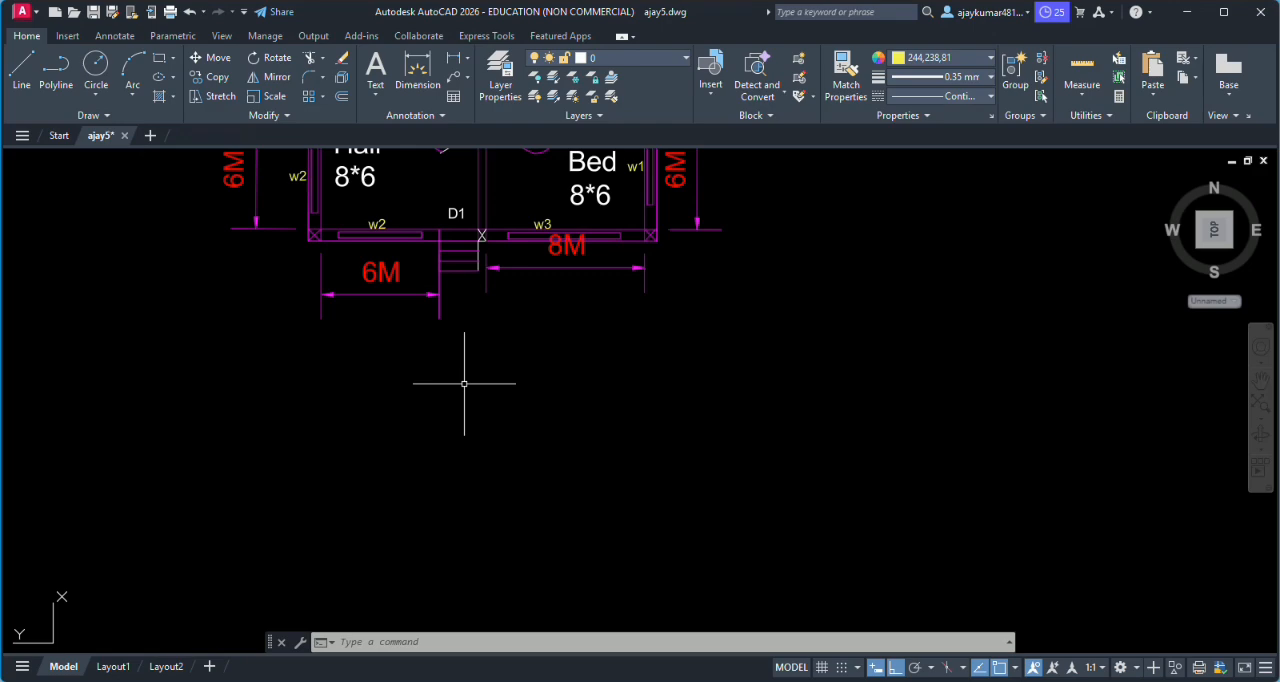
- Draw a vertical construction line with XLINE through the front wall's outer corner on the Bed side
text(XL)
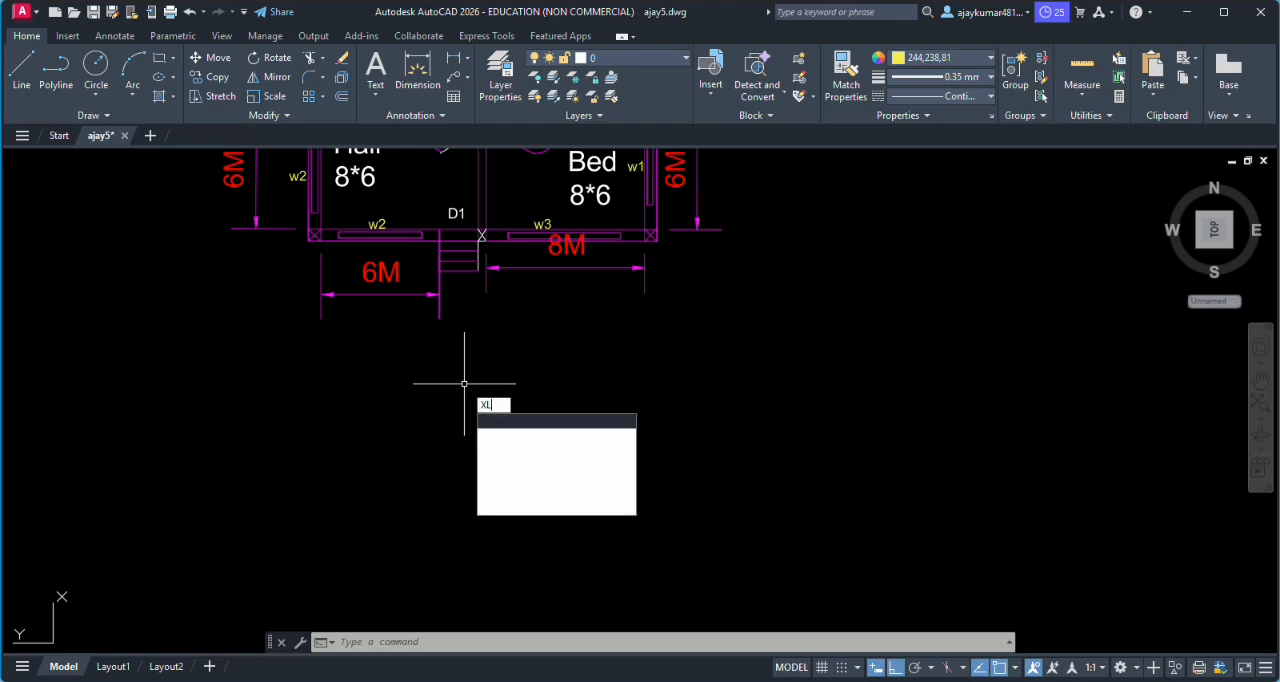
key(Return)
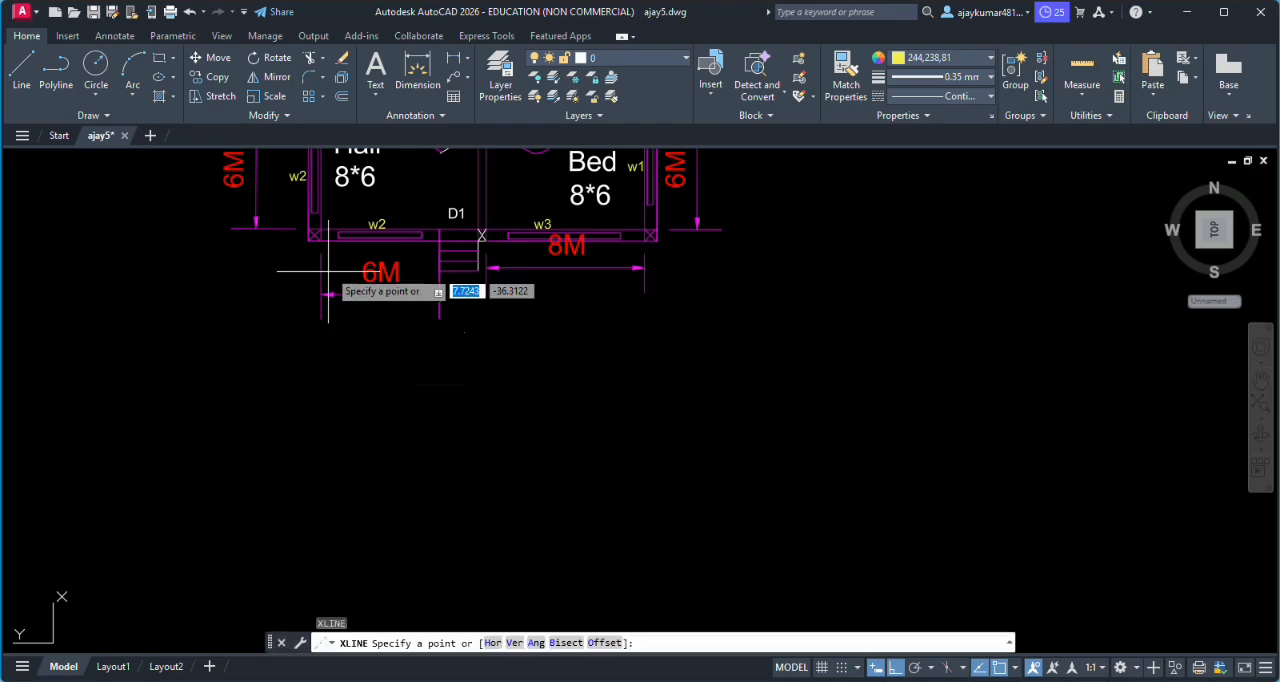
scroll(455, 430, down, 1)
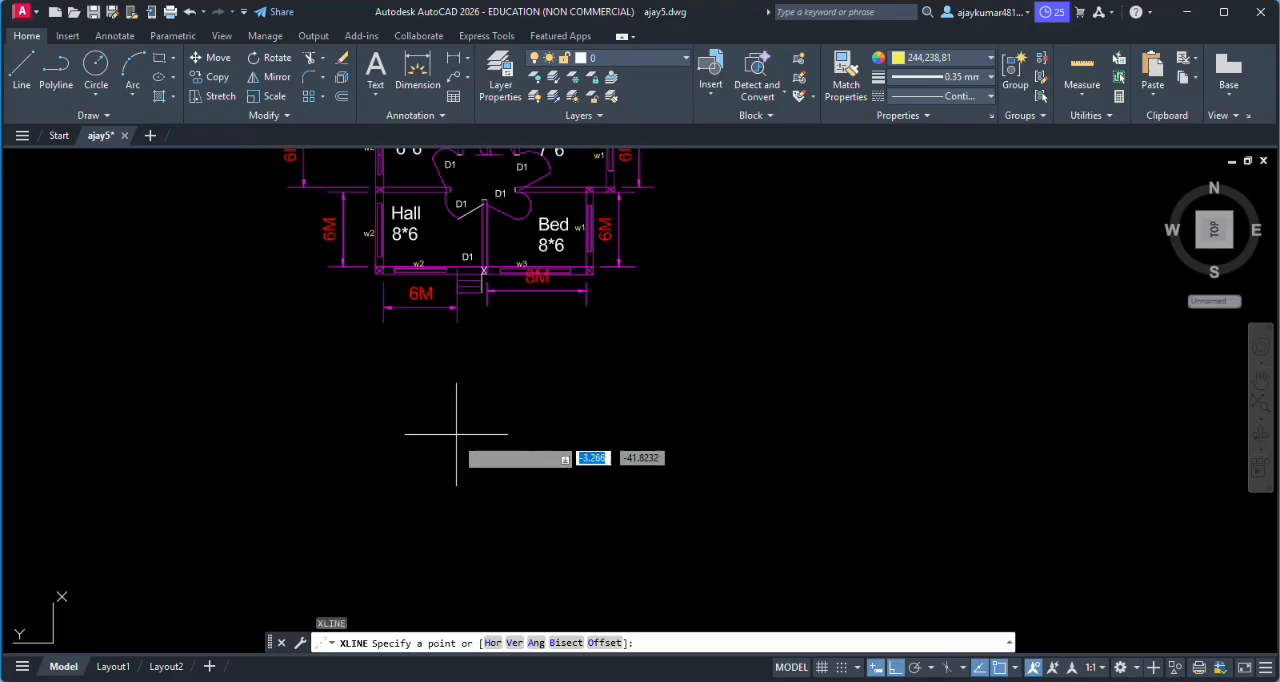
scroll(455, 437, up, 1)
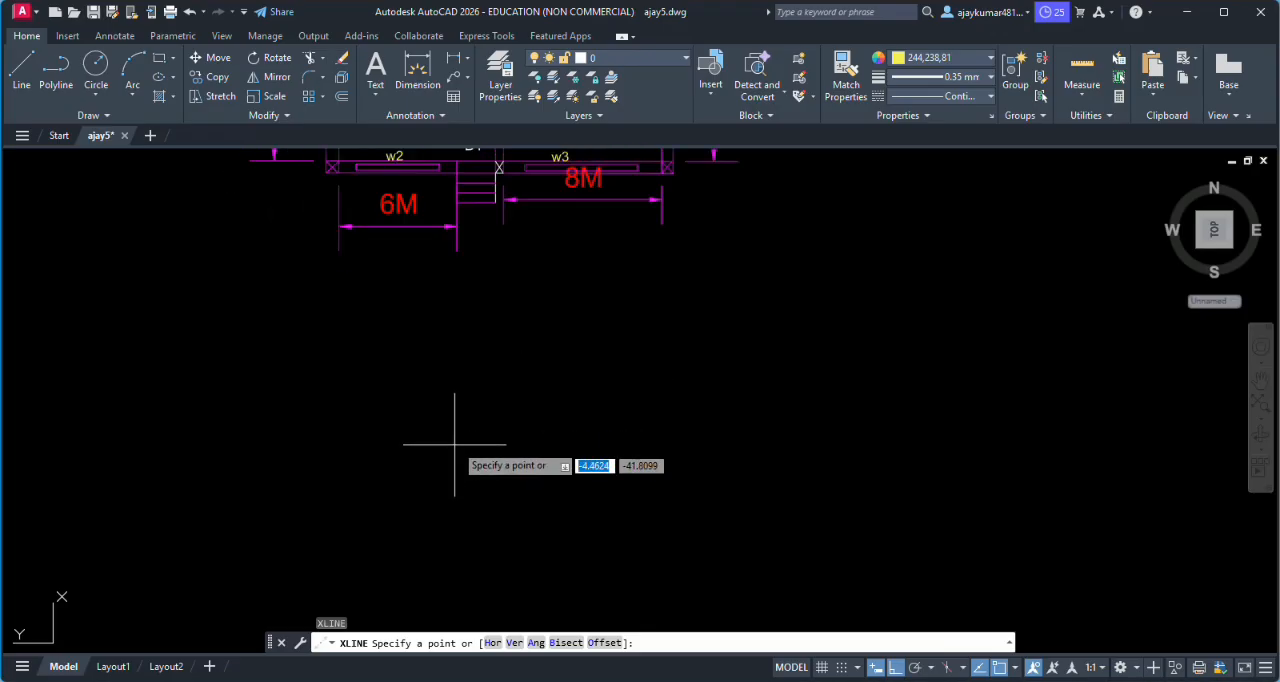
click(673, 173)
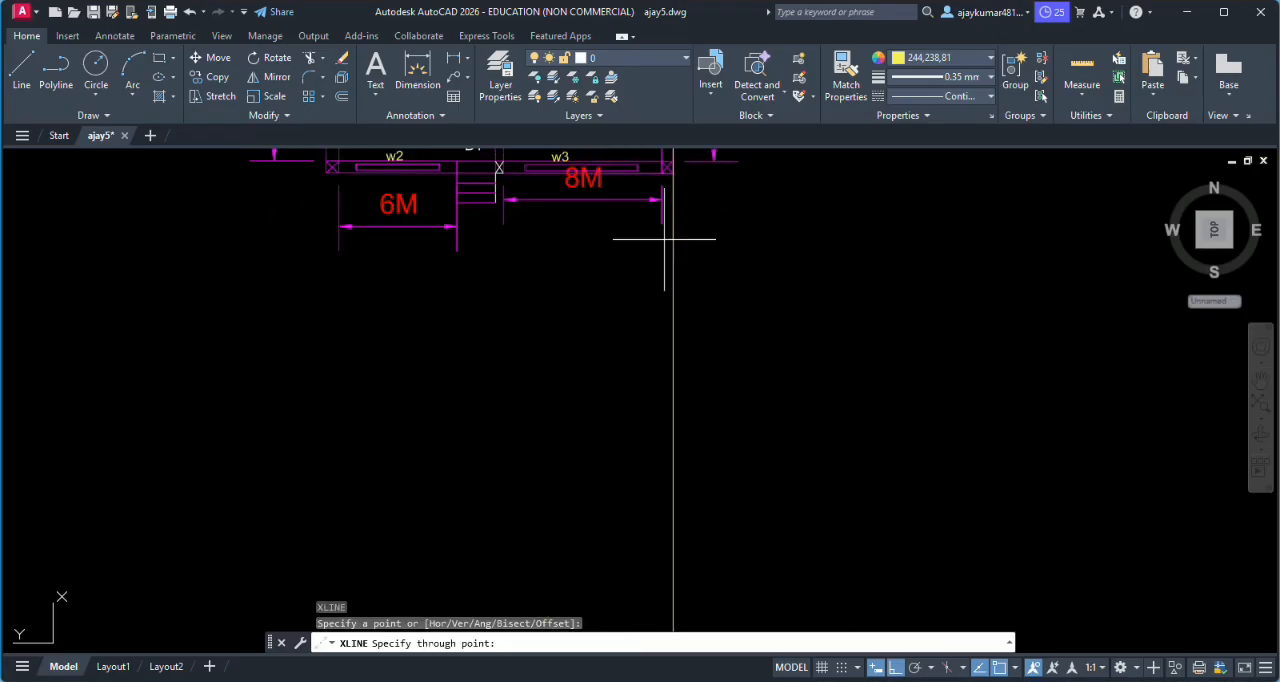
click(673, 348)
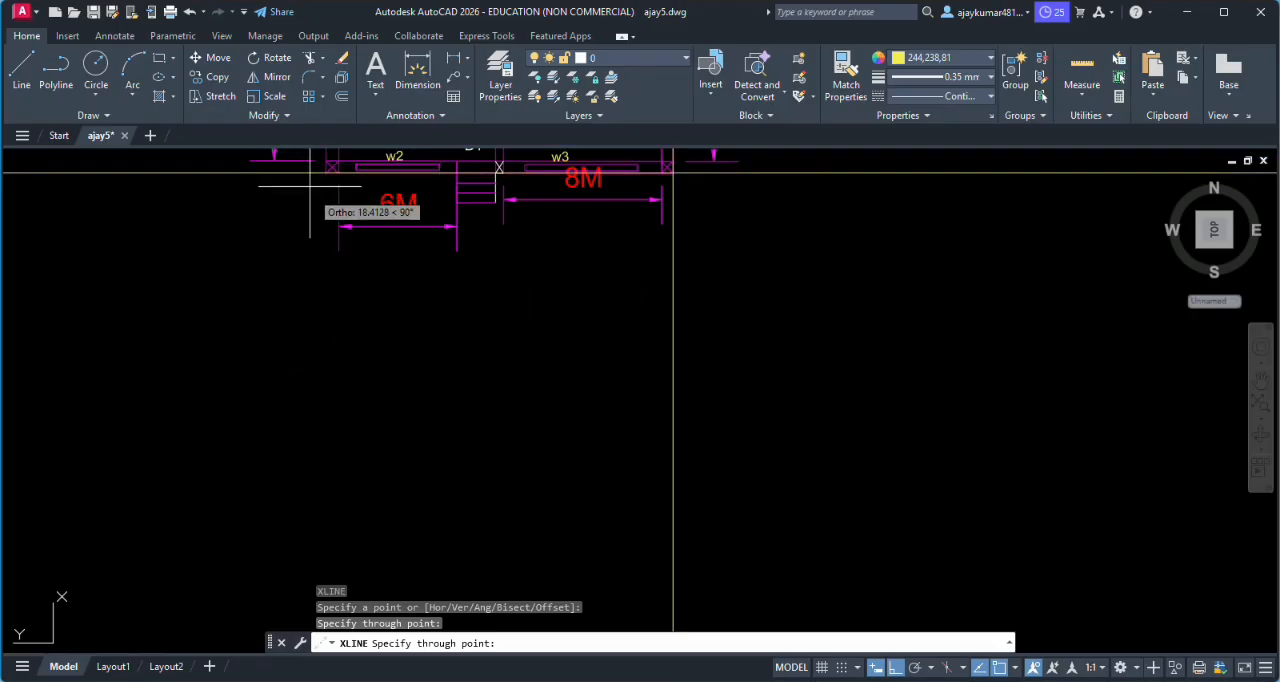
scroll(745, 295, down, 2)
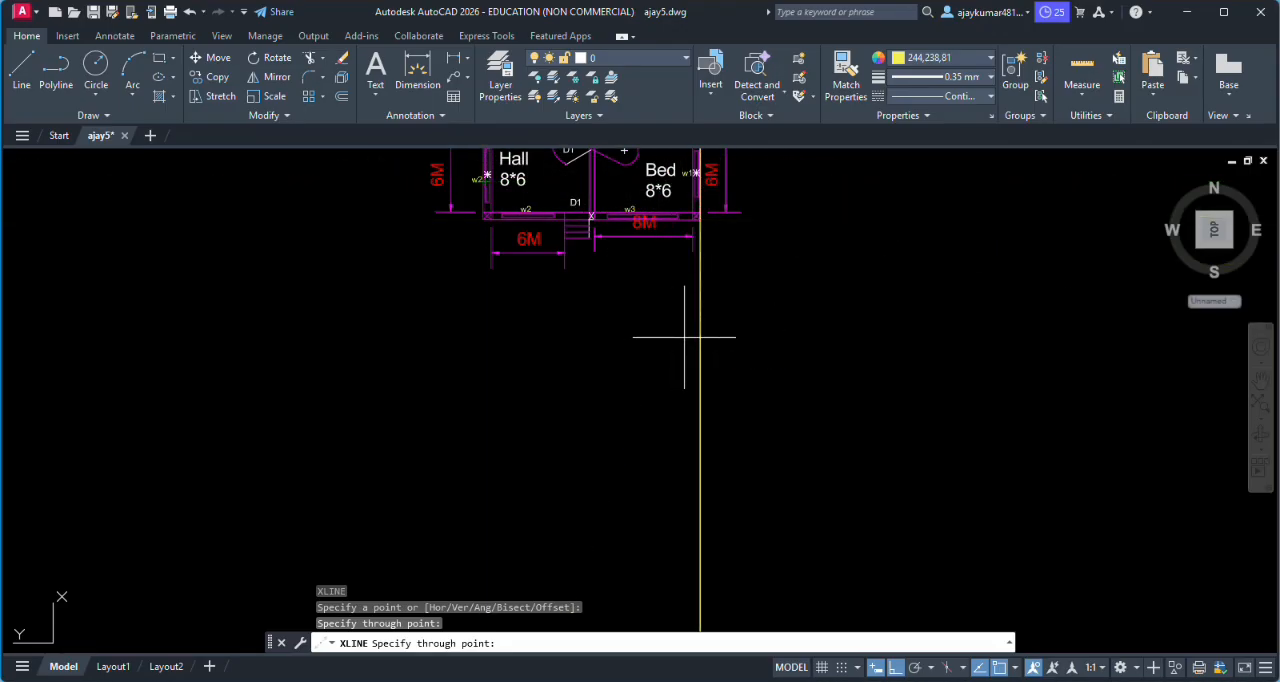
key(Escape)
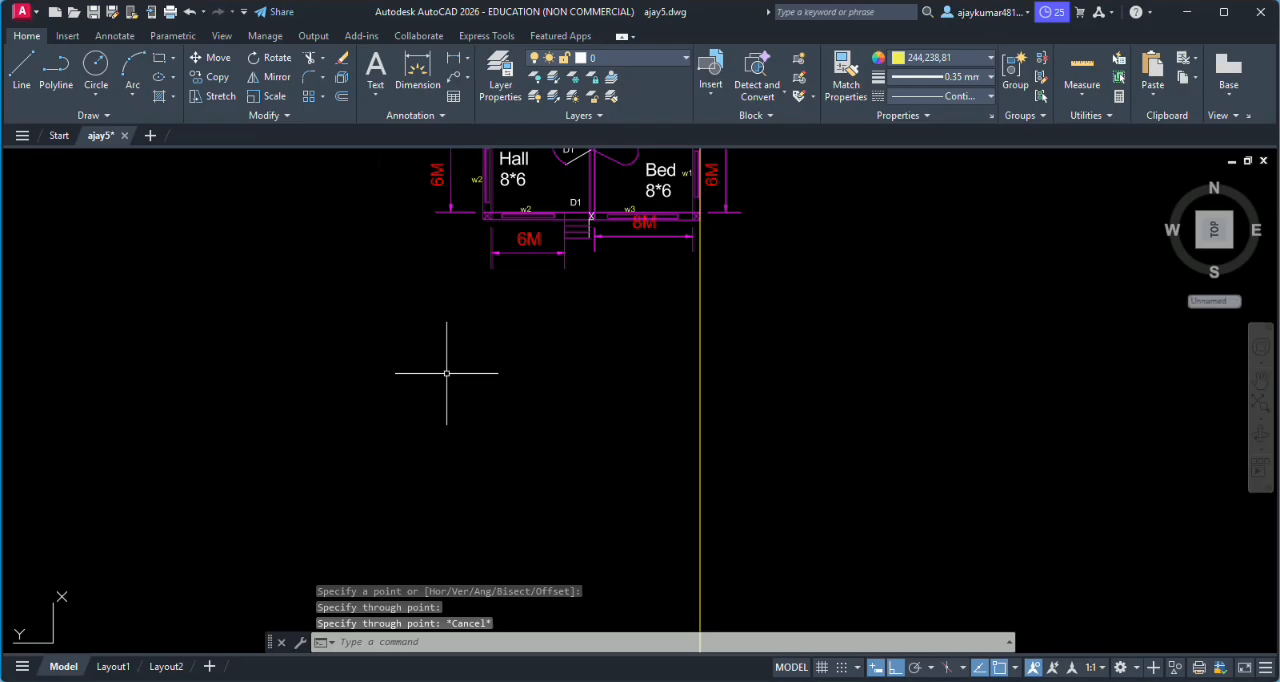
- Draw a second vertical construction line with XLINE through the front wall's outer corner on the Hall side
text(xl)
key(Return)
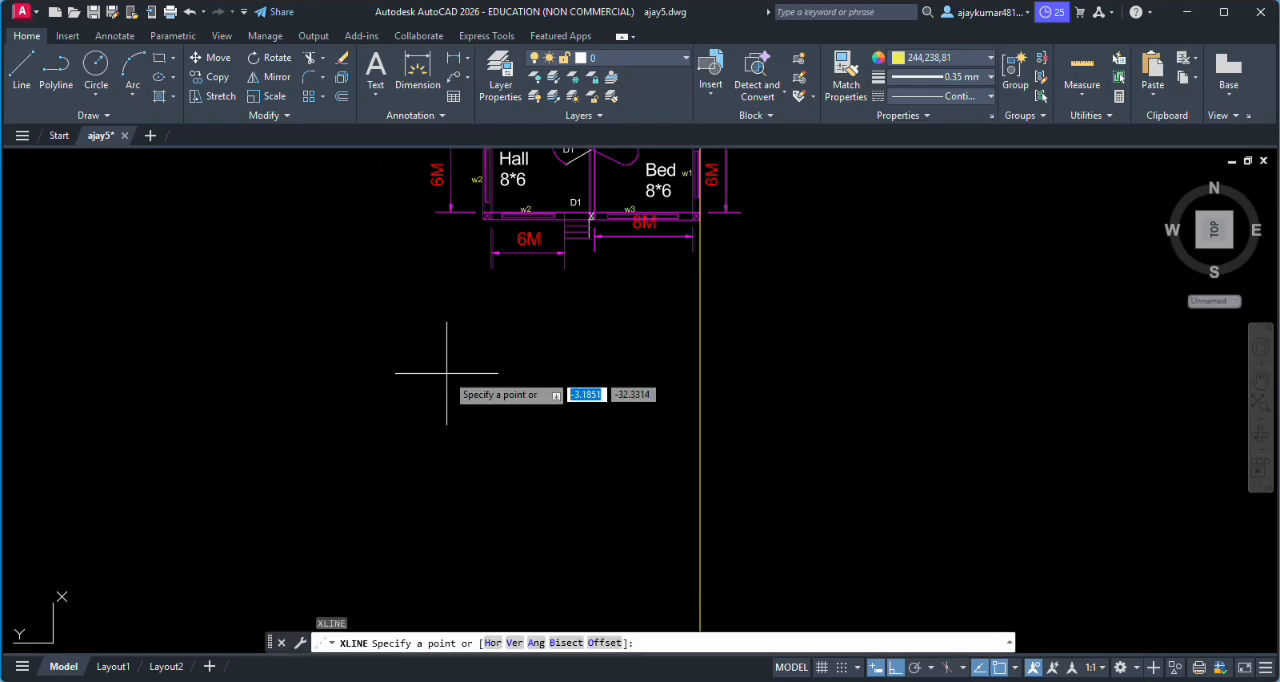
click(484, 217)
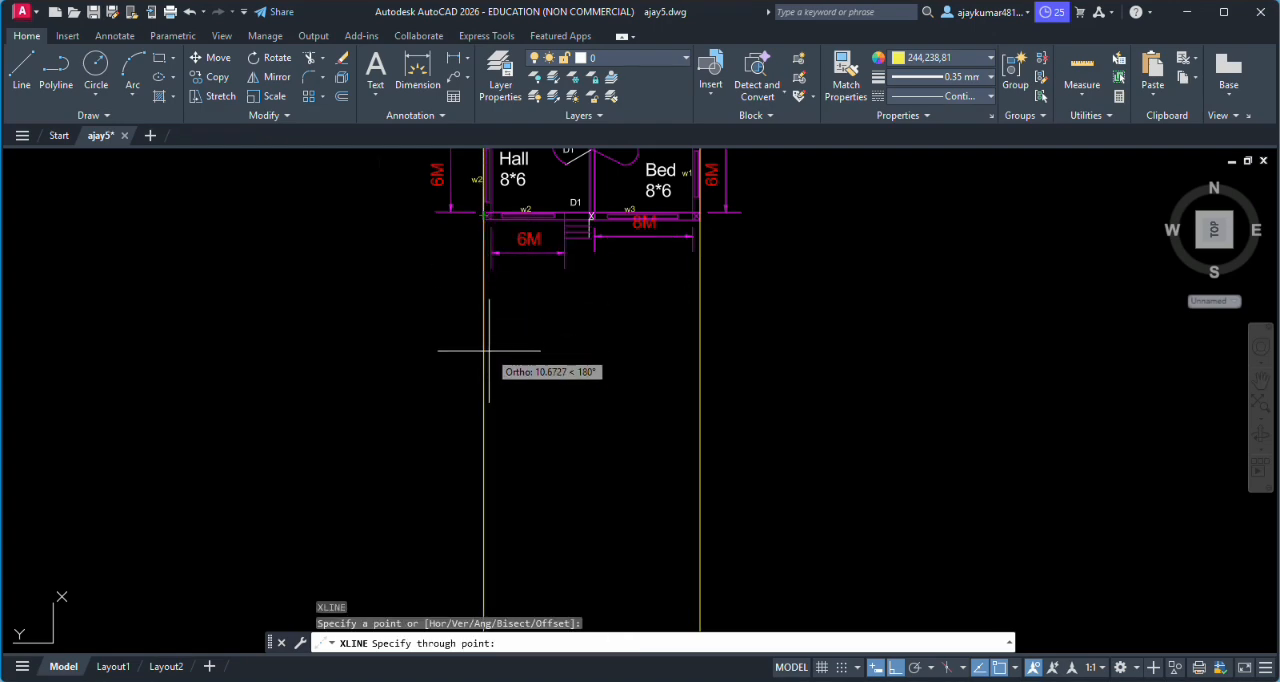
scroll(524, 298, down, 6)
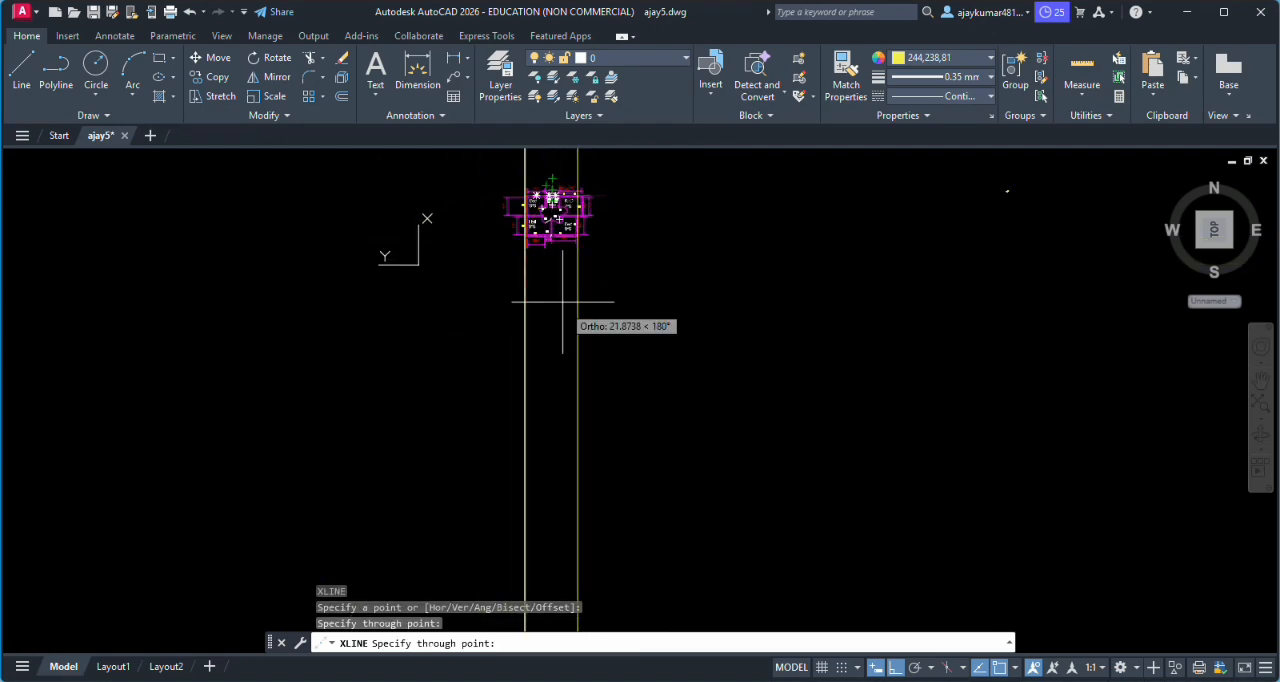
key(Escape)
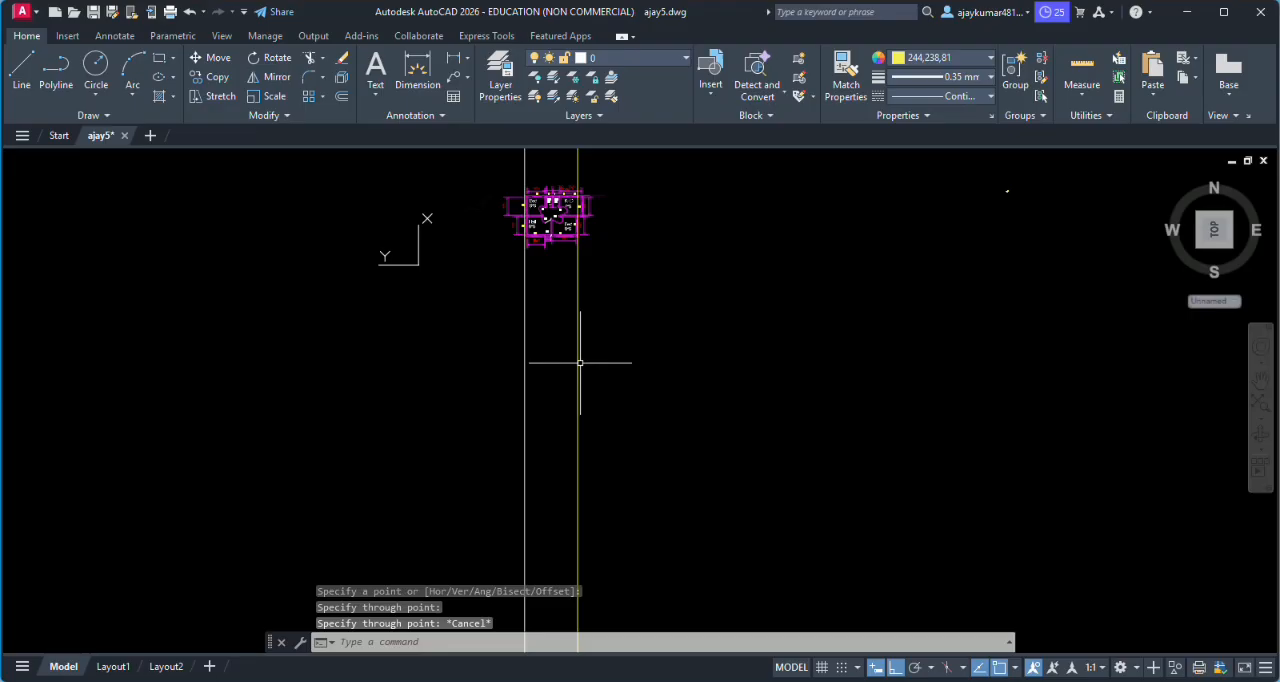
- Draw a horizontal construction line across both vertical projection lines, below the plan and its dimensions
scroll(528, 300, up, 8)
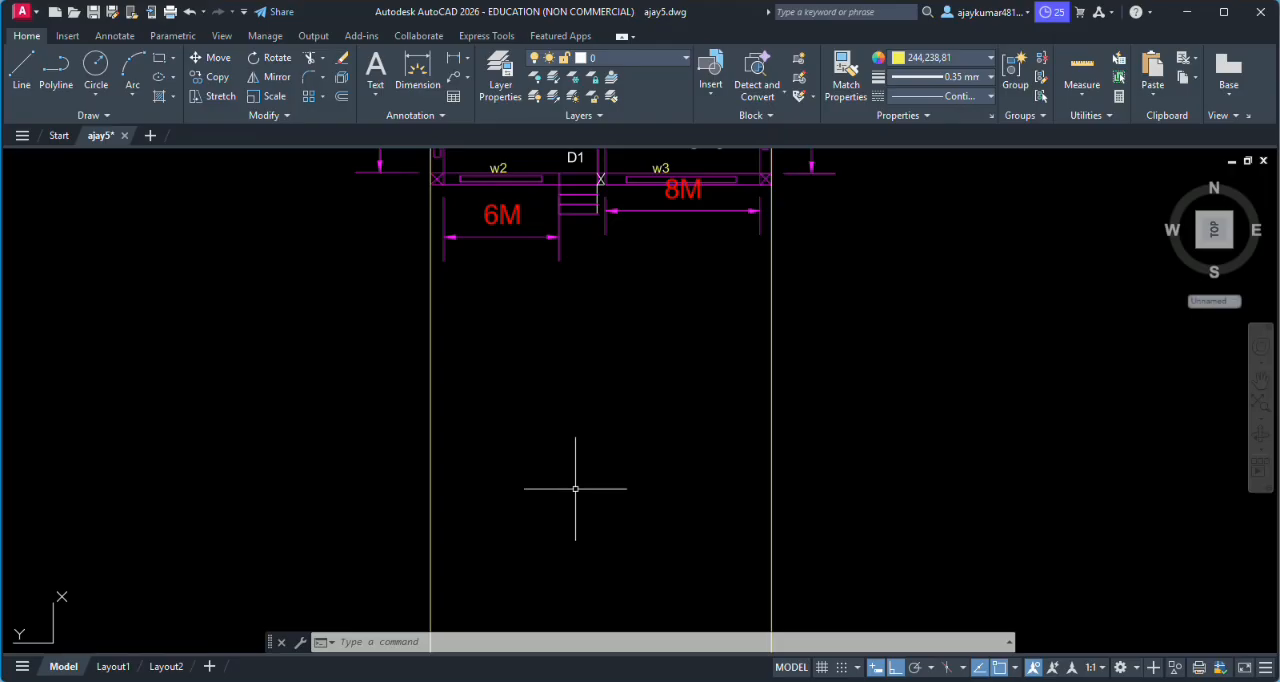
text(xl)
key(Return)
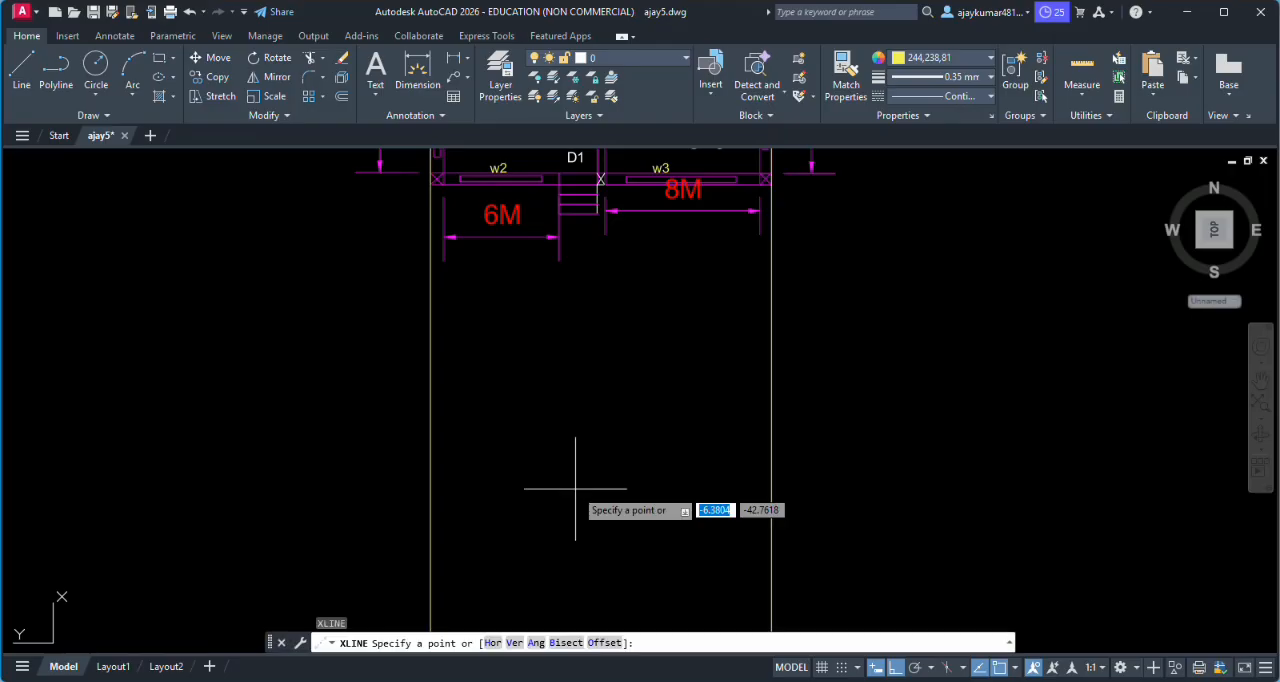
click(431, 545)
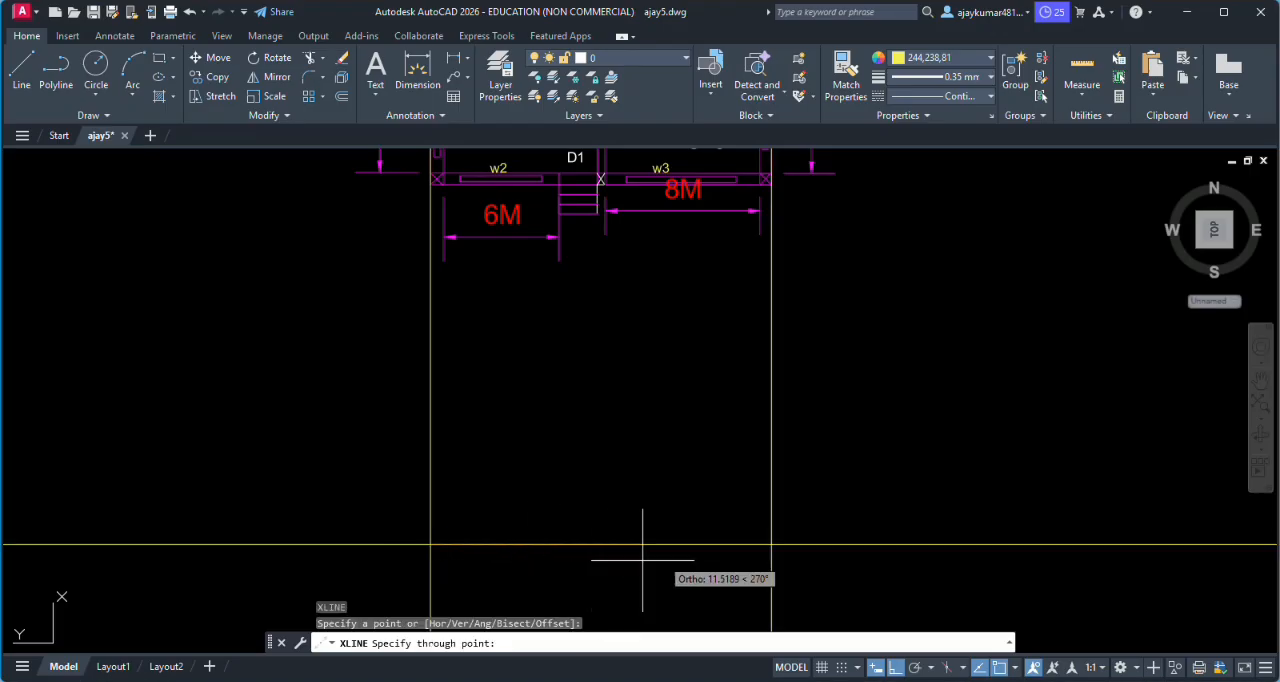
click(770, 545)
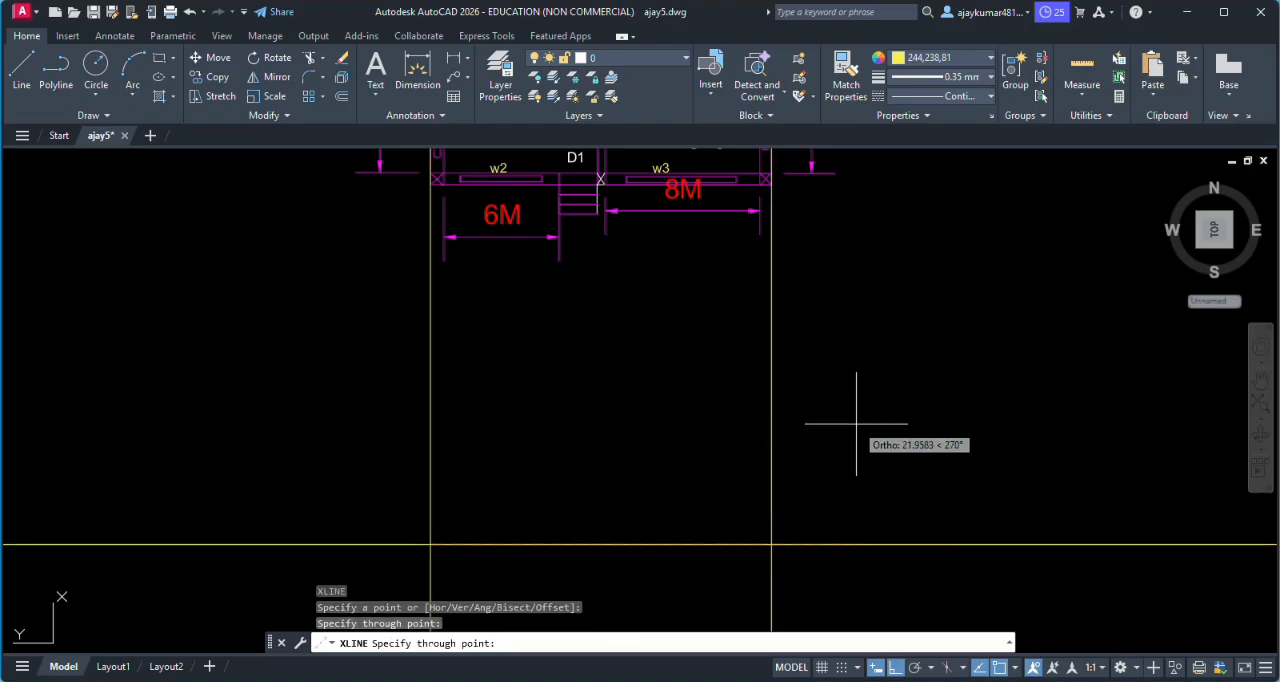
key(Escape)
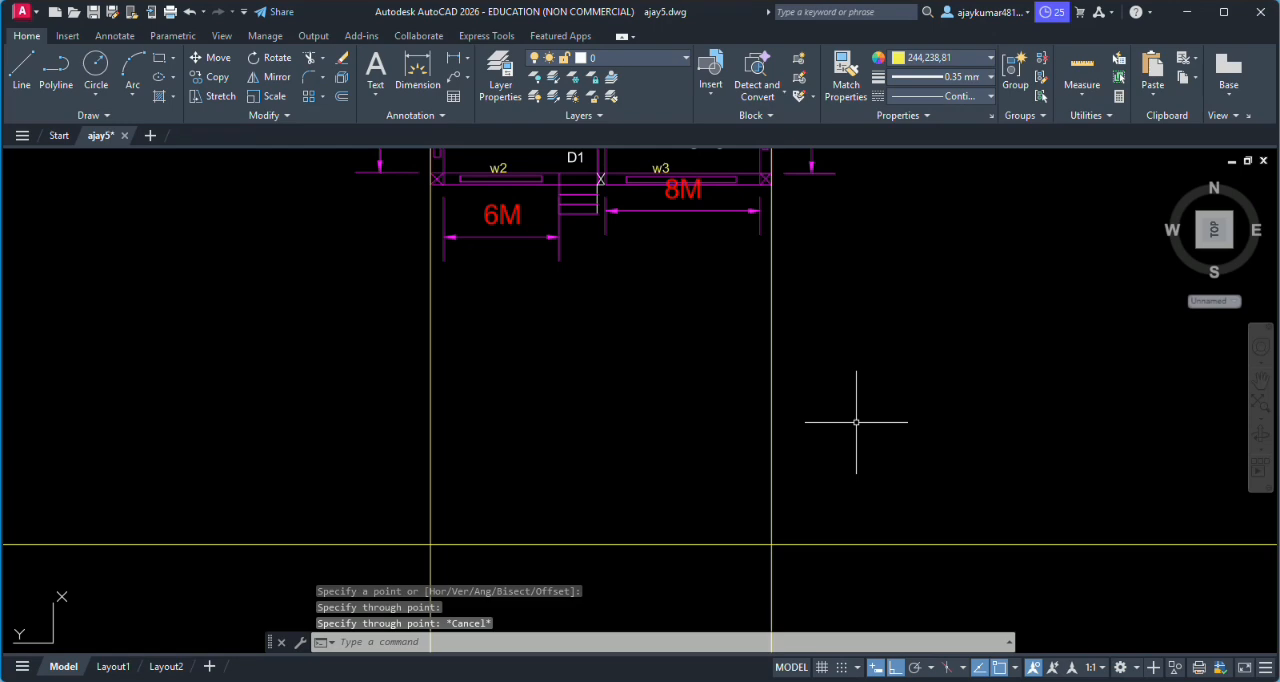
- Examine the front wall's windows, door and steps in relation to the construction lines below the plan
scroll(840, 428, down, 5)
scroll(790, 500, up, 7)
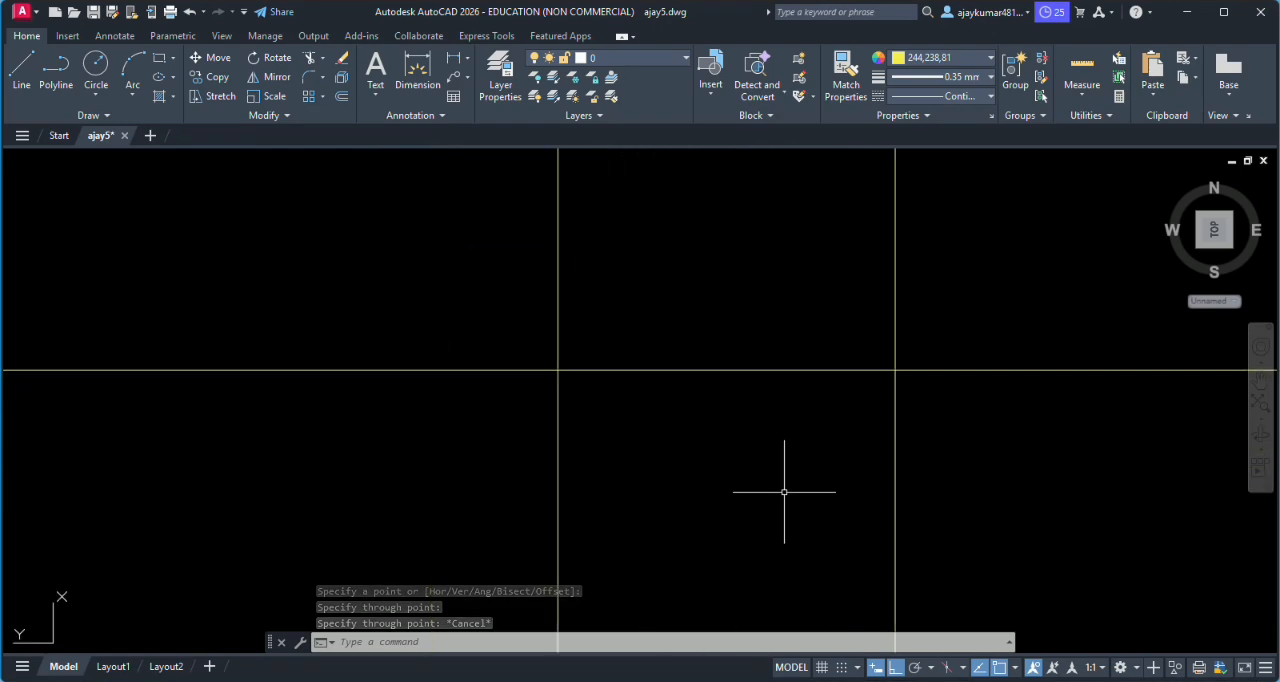
scroll(805, 465, down, 2)
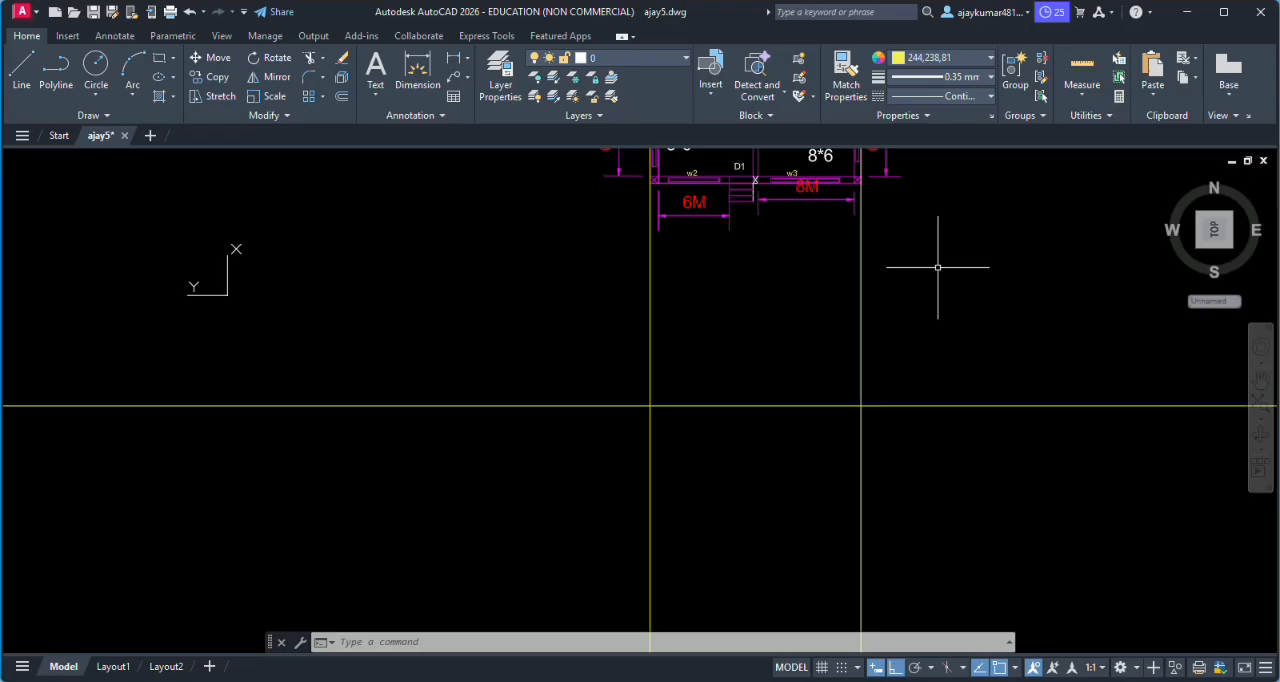
scroll(717, 405, up, 2)
scroll(674, 397, down, 2)
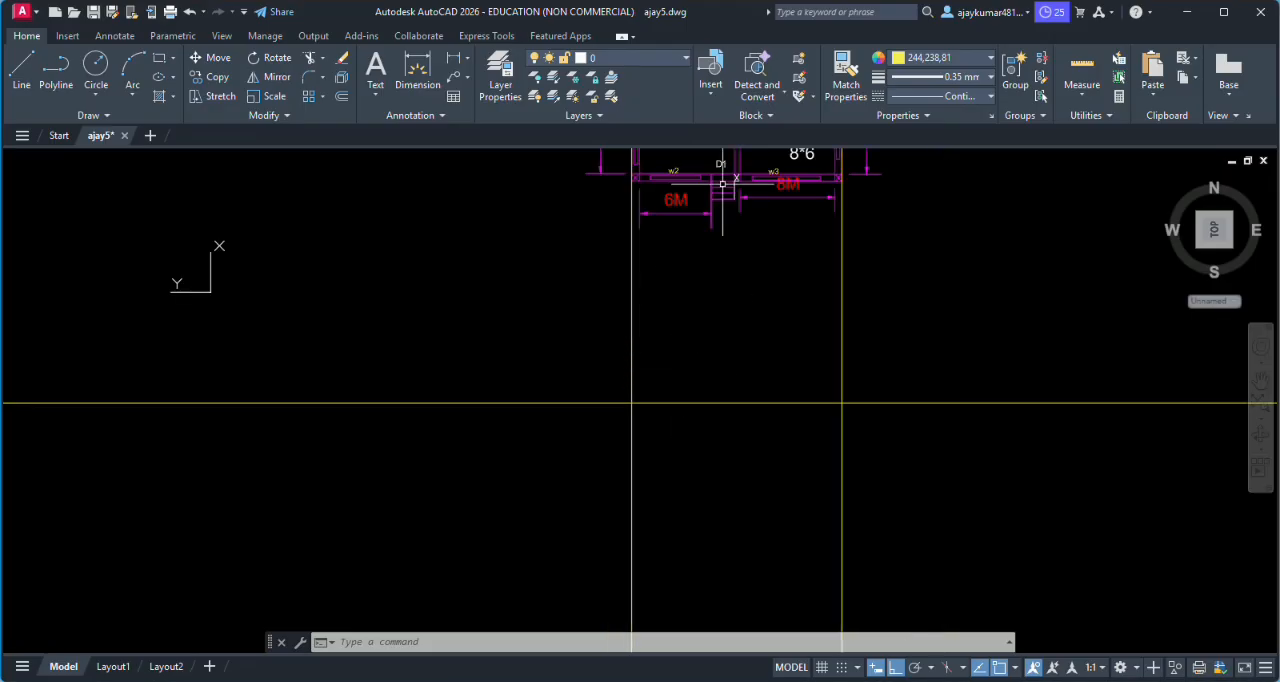
scroll(722, 165, up, 2)
scroll(722, 165, down, 2)
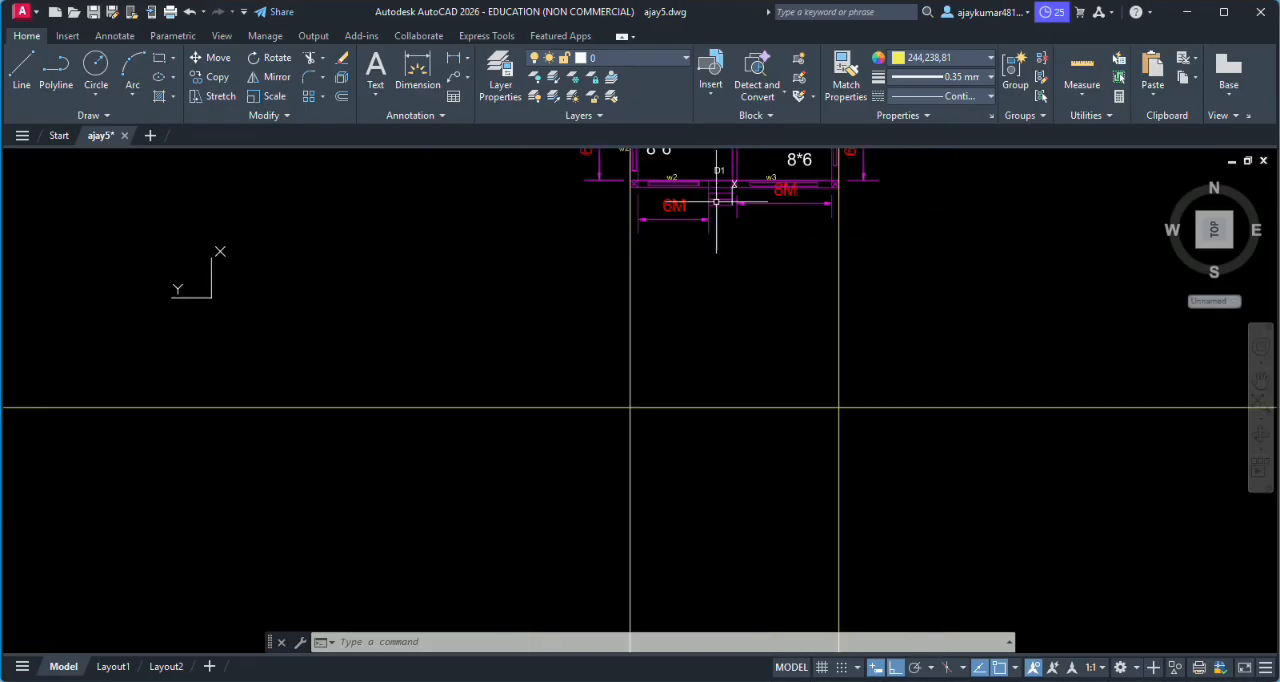
scroll(728, 348, up, 3)
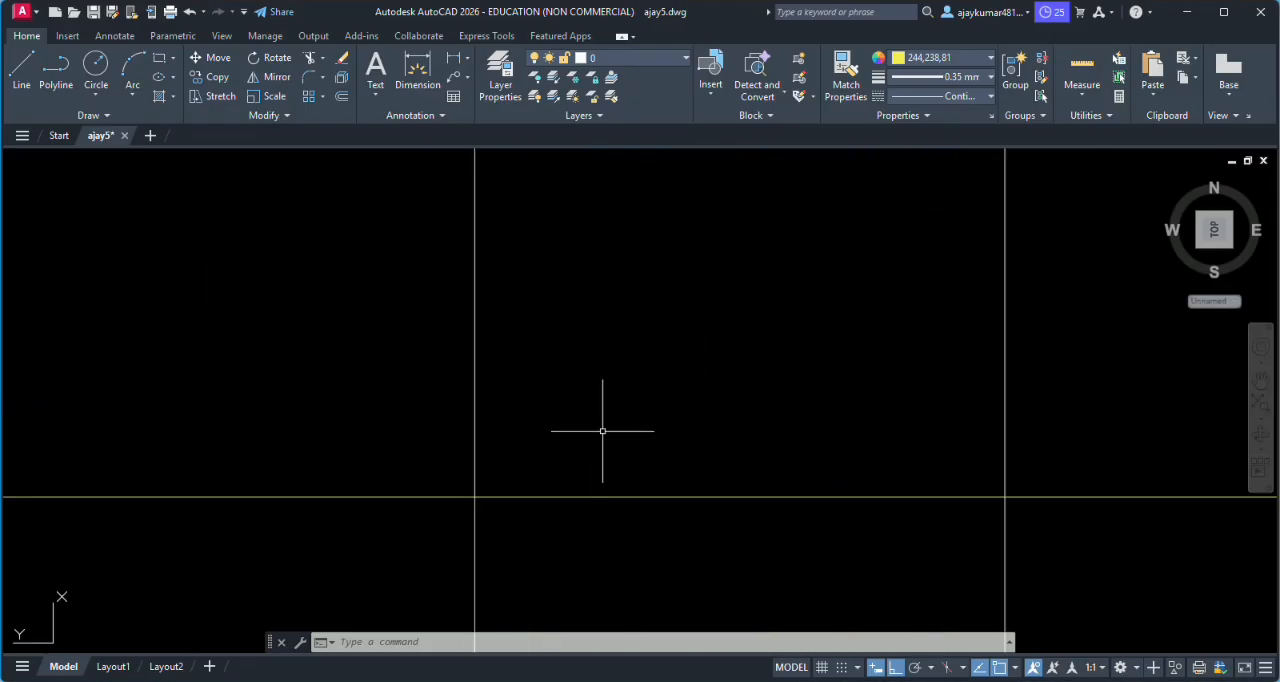
scroll(602, 431, down, 4)
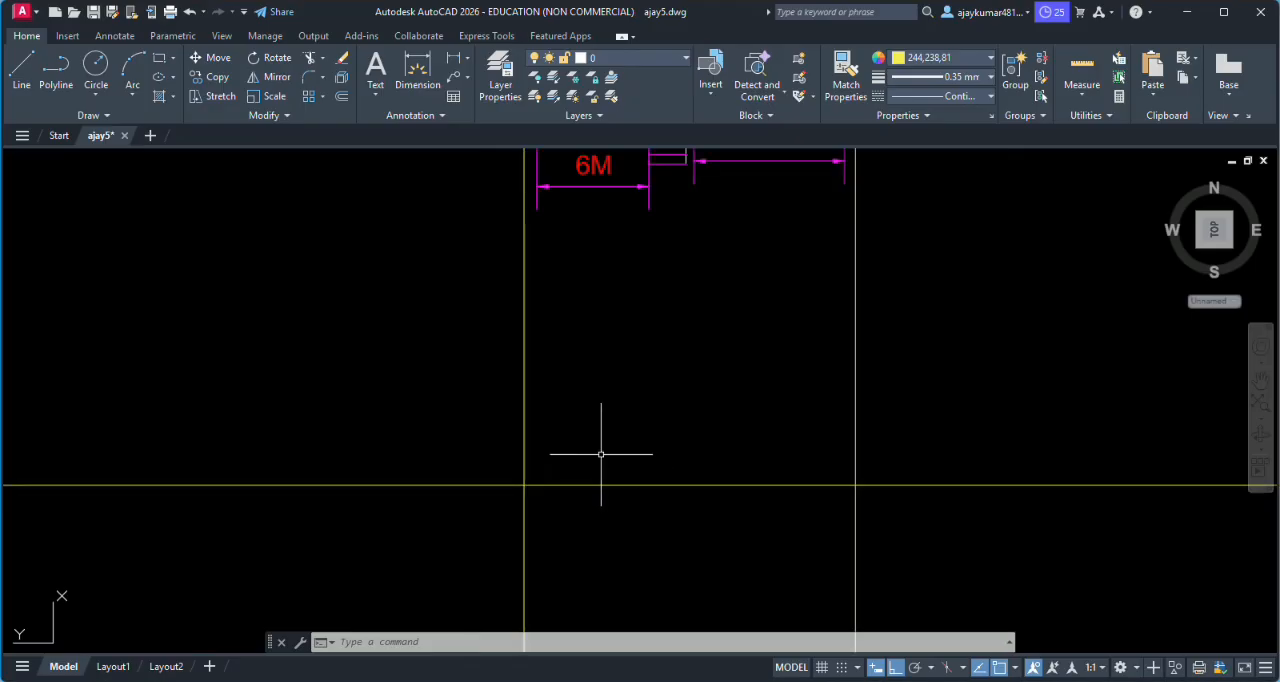
- Draw a vertical construction line through the left end of the Hall's front window w2
scroll(578, 255, up, 2)
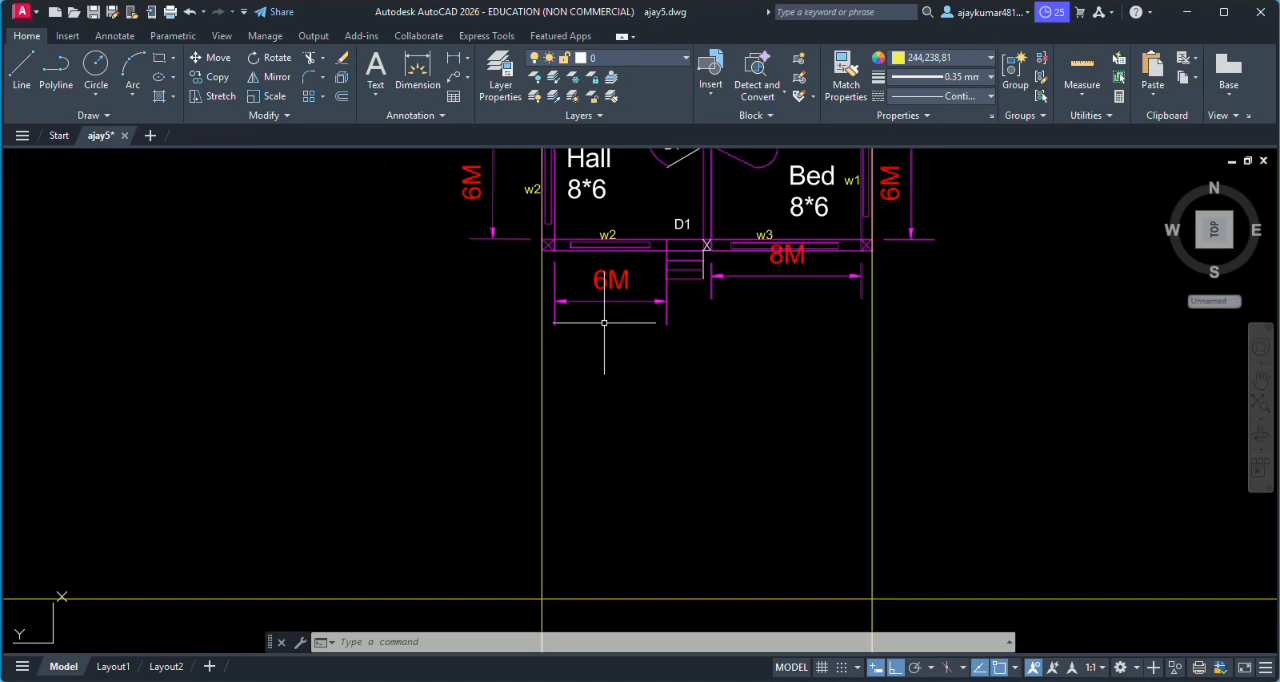
text(xl)
key(Return)
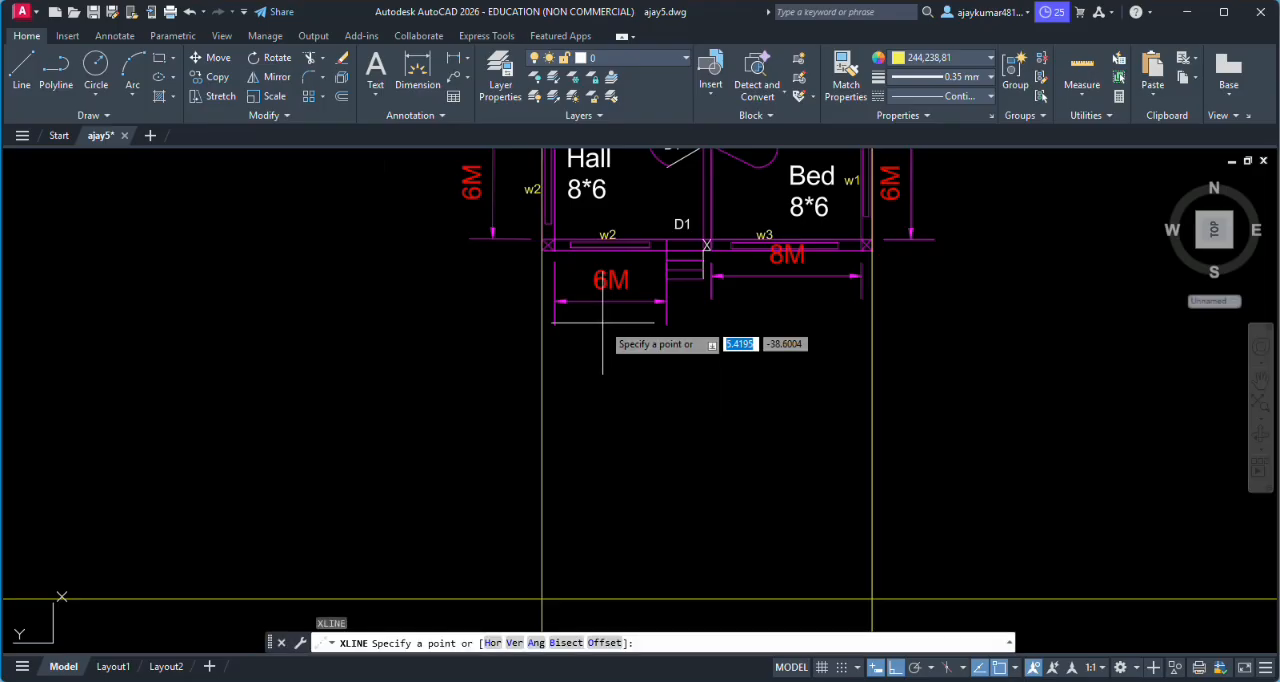
click(570, 245)
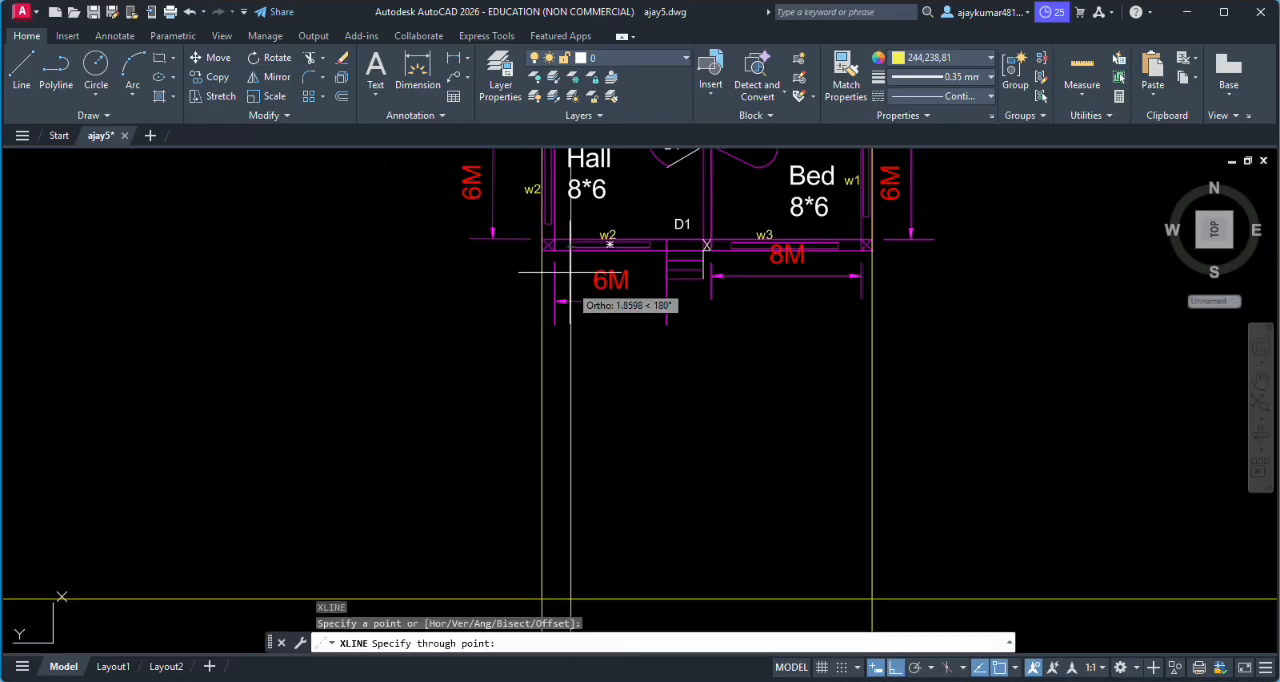
click(575, 327)
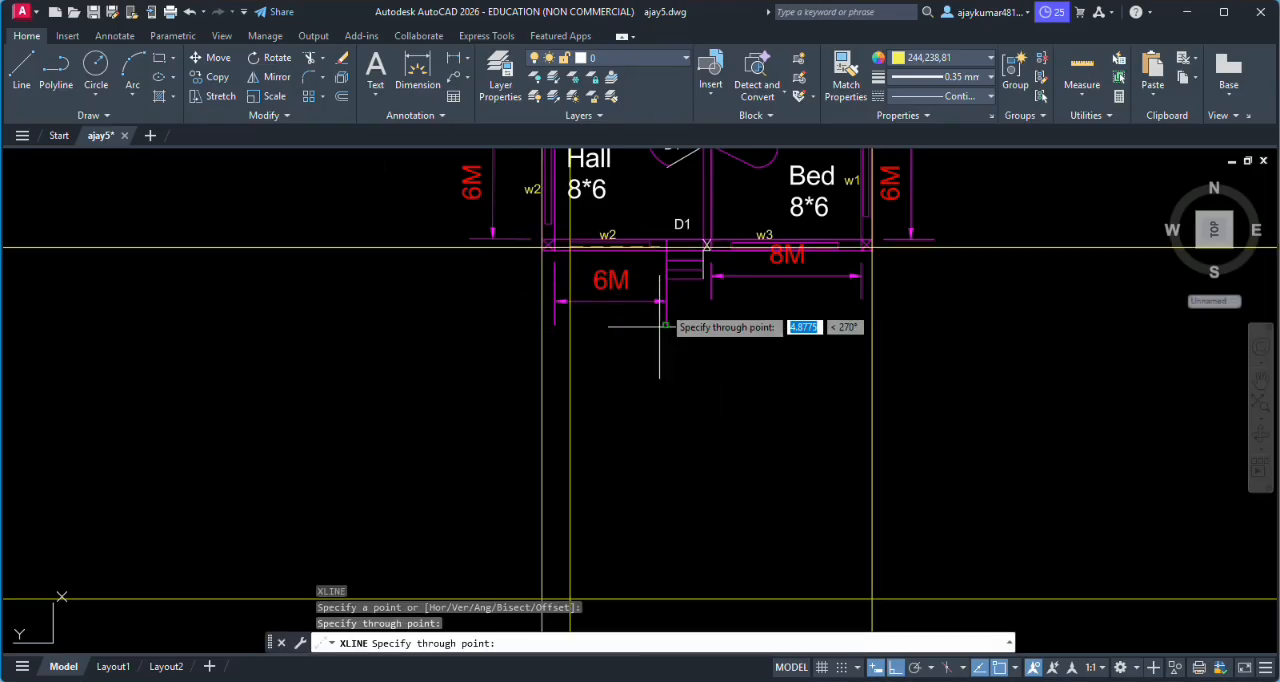
- Try to draw a construction line through the right end of front window w2, and erase the stray horizontal line
click(650, 247)
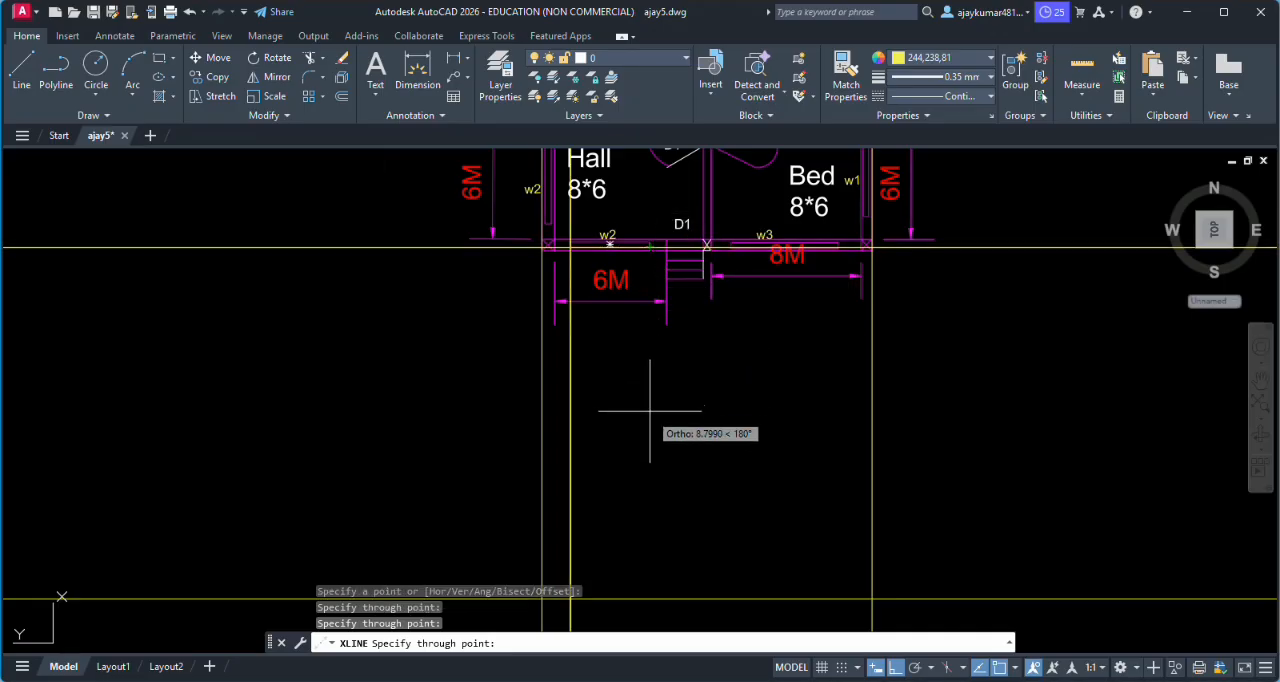
key(Escape)
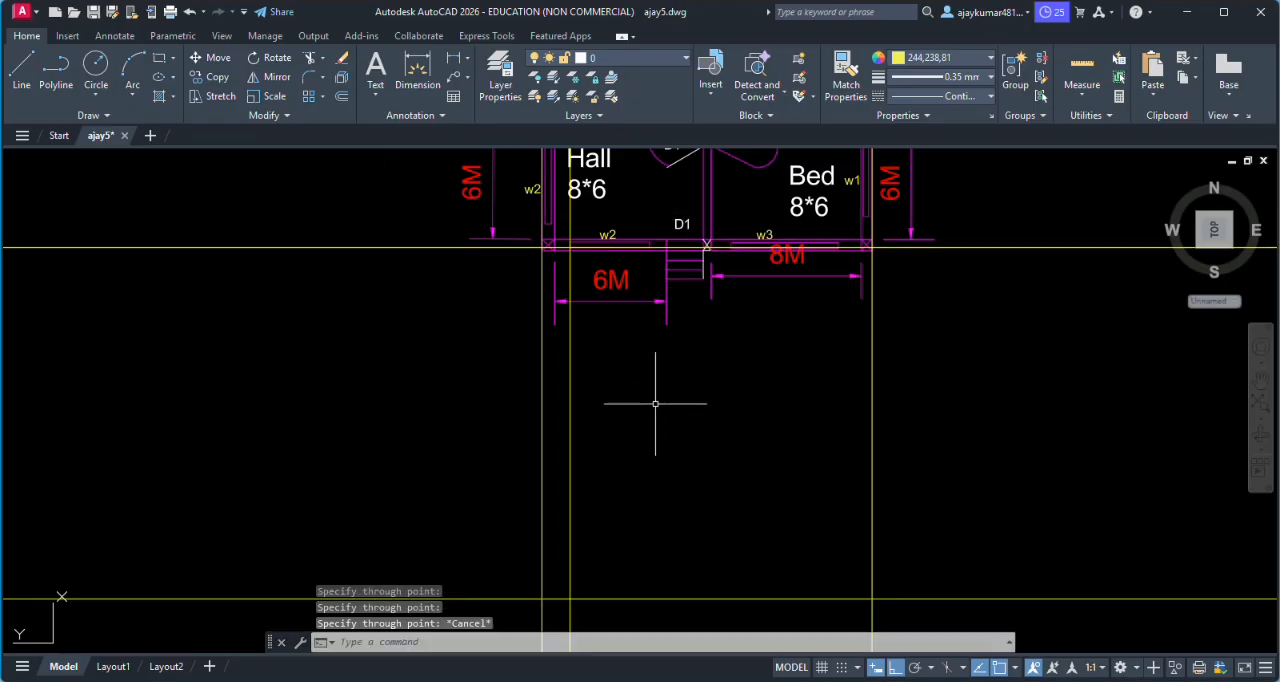
click(380, 248)
key(Delete)
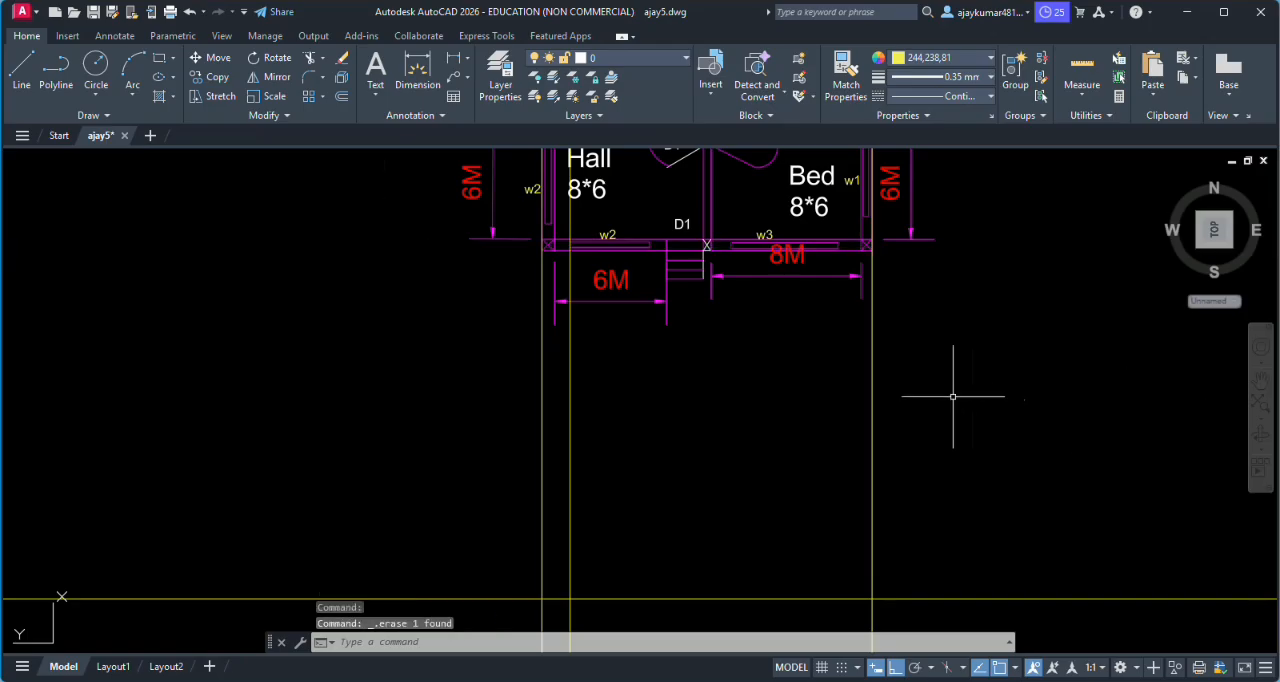
key(Return)
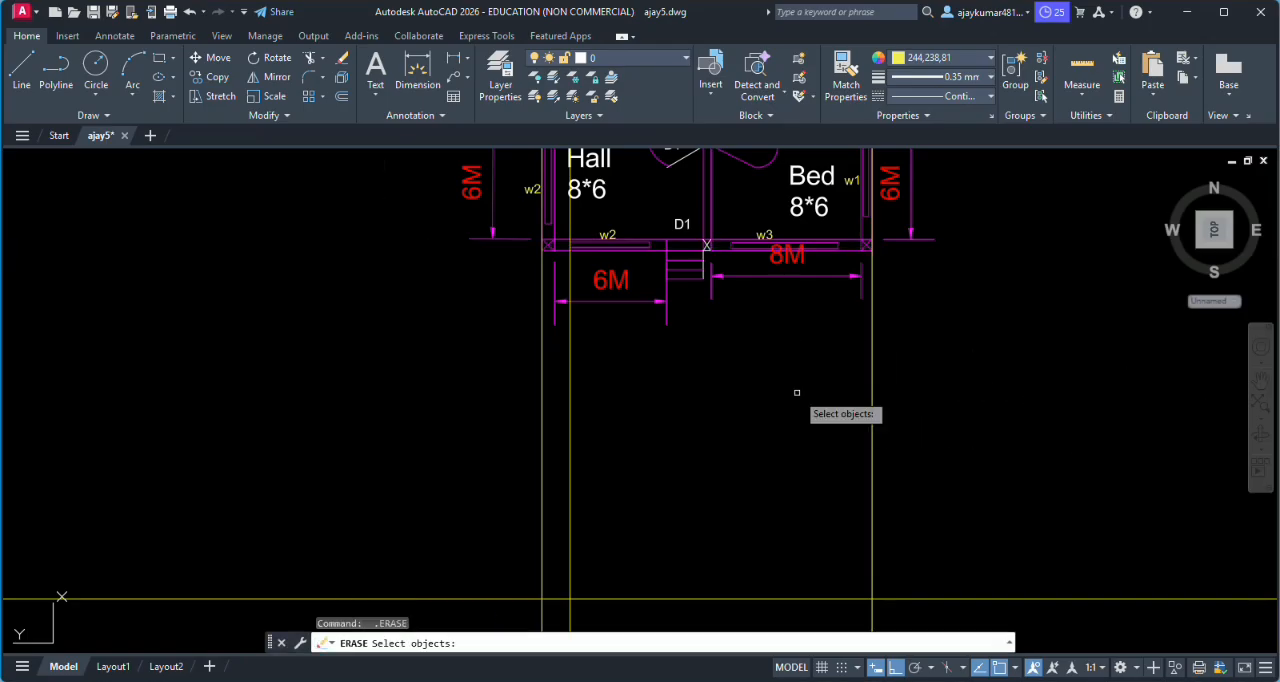
key(Escape)
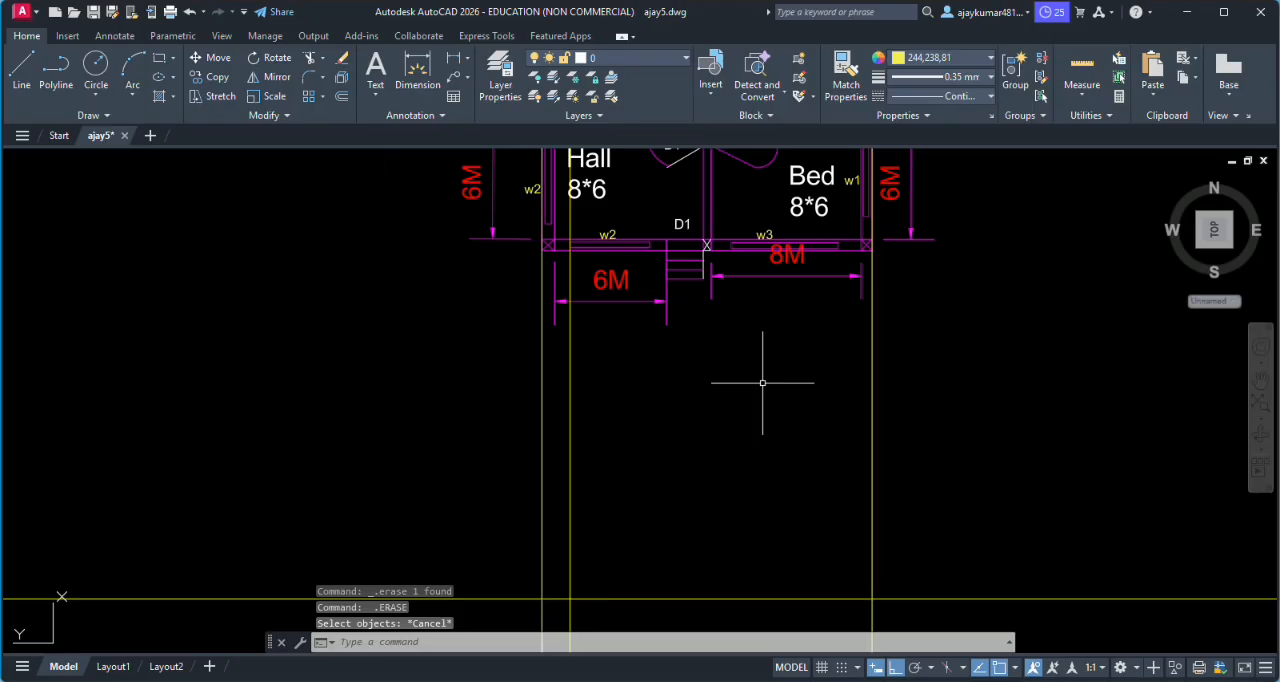
- Draw a vertical construction line through the right end of the Hall's front window w2
text(xl)
key(Return)
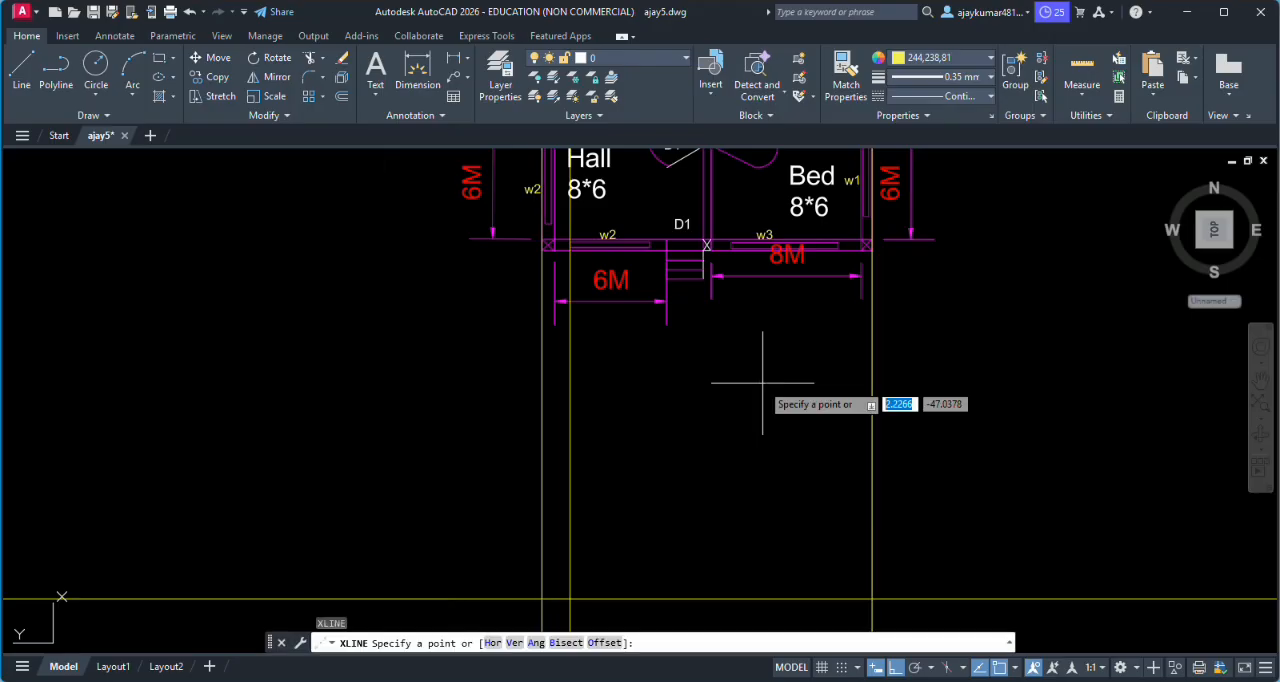
click(650, 244)
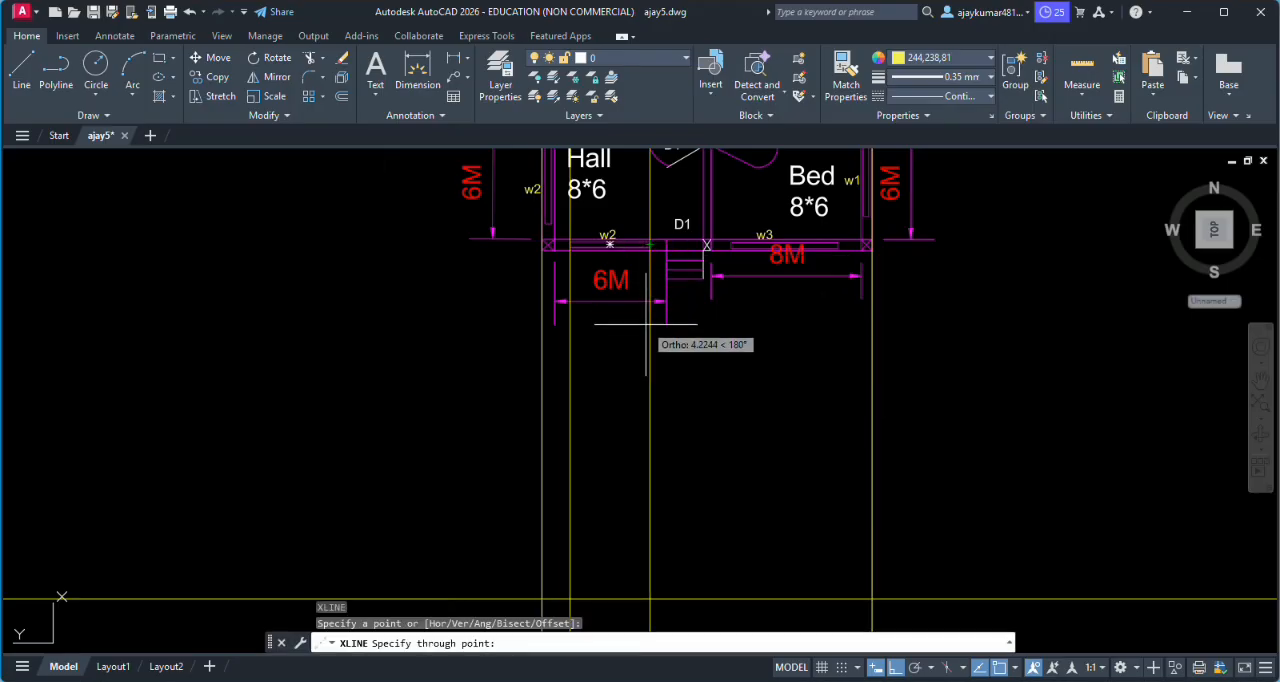
click(640, 336)
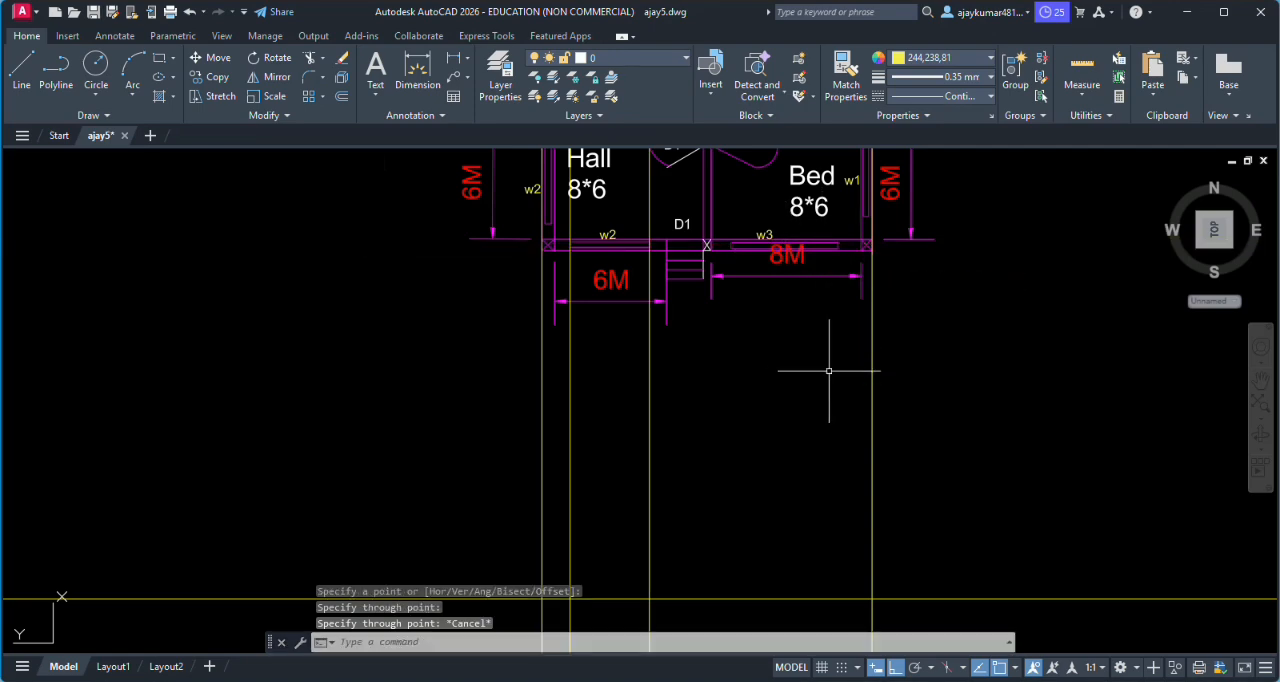
- Draw vertical construction lines through the left and right edges of the entrance steps at front door D1
key(Return)
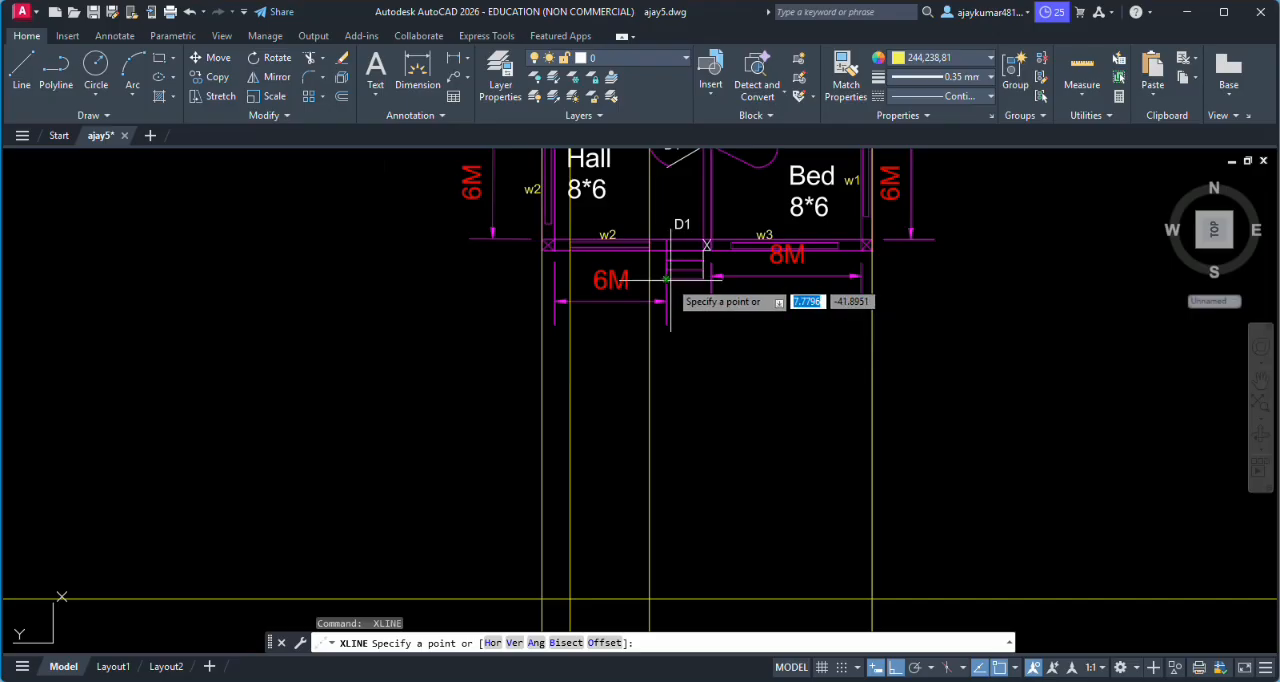
click(666, 279)
click(690, 336)
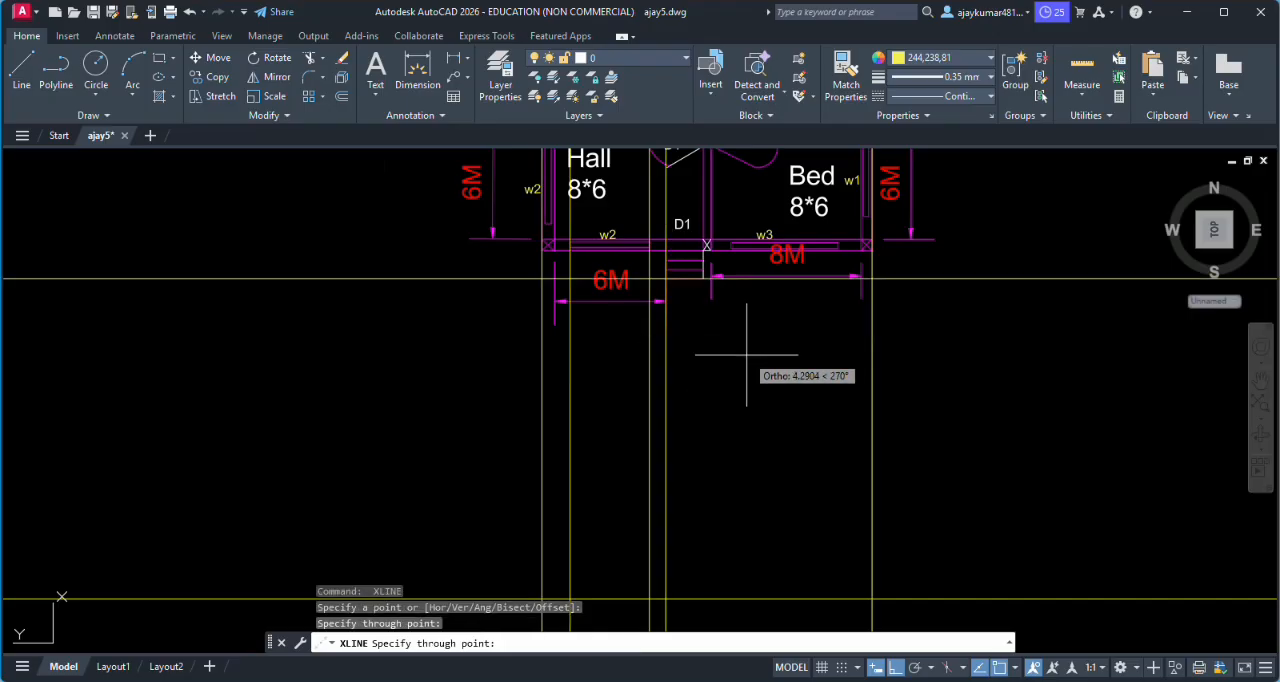
key(Return)
key(Return)
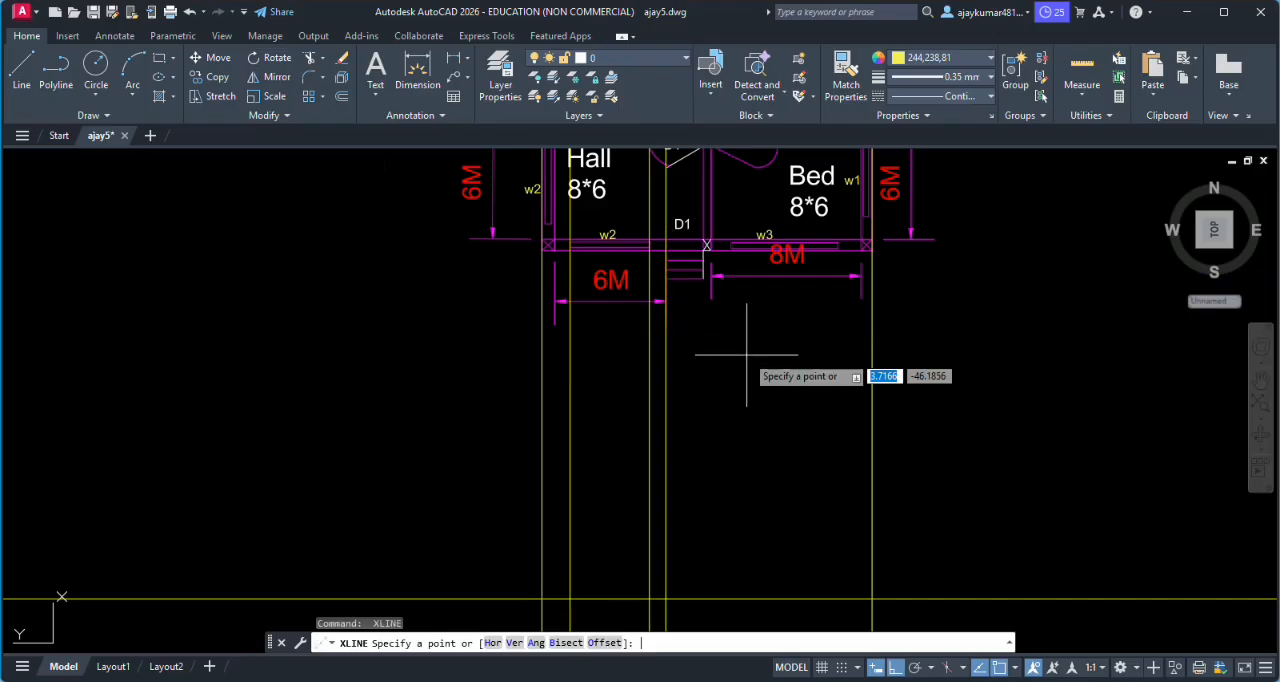
click(705, 273)
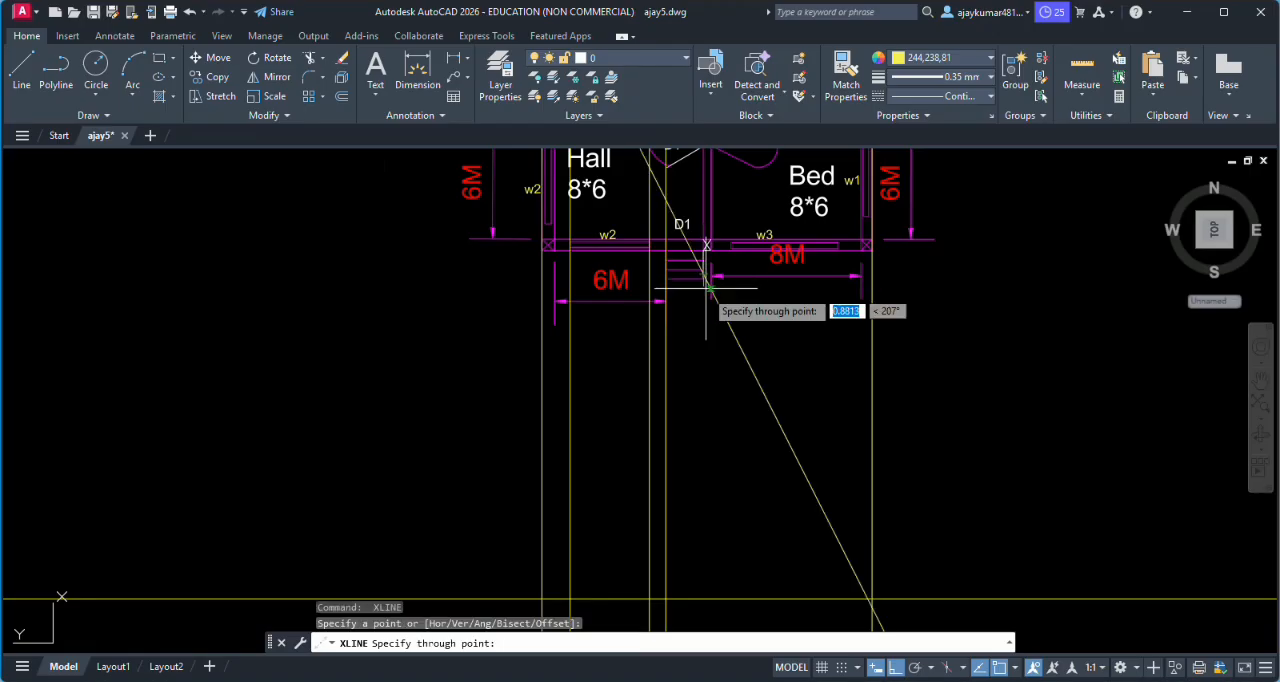
key(Escape)
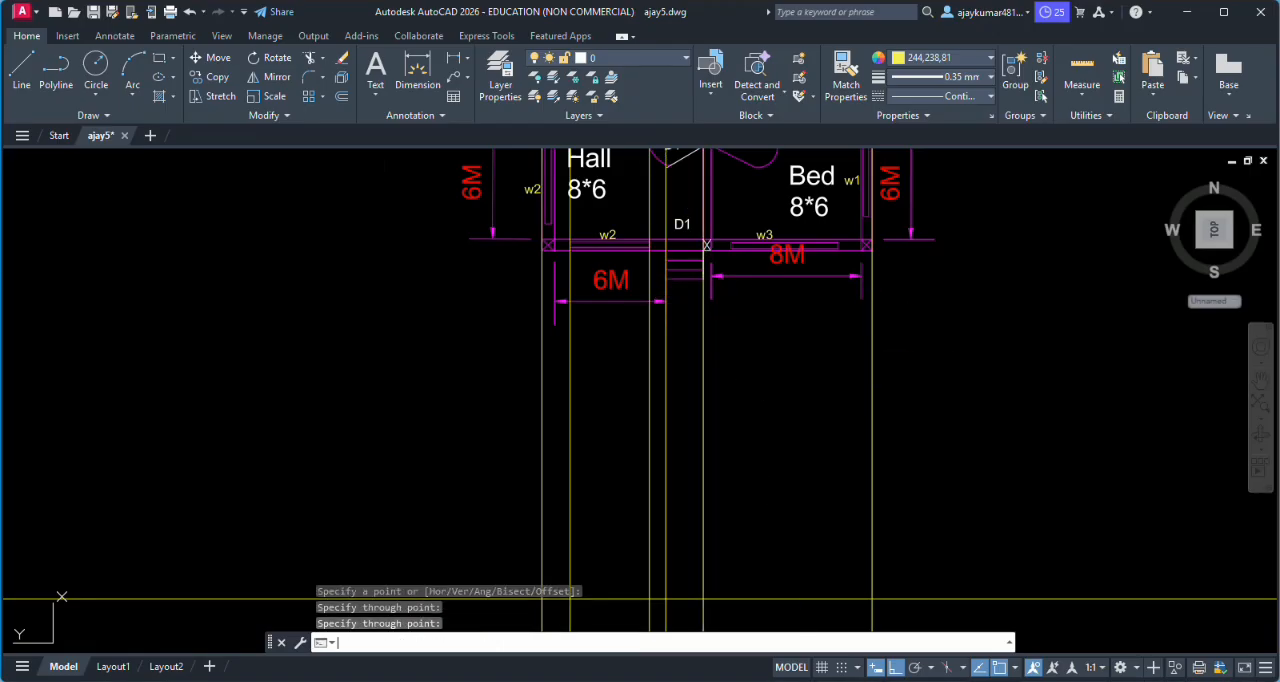
- Draw vertical construction lines through the left and right ends of the Bed room's front window w3
key(Return)
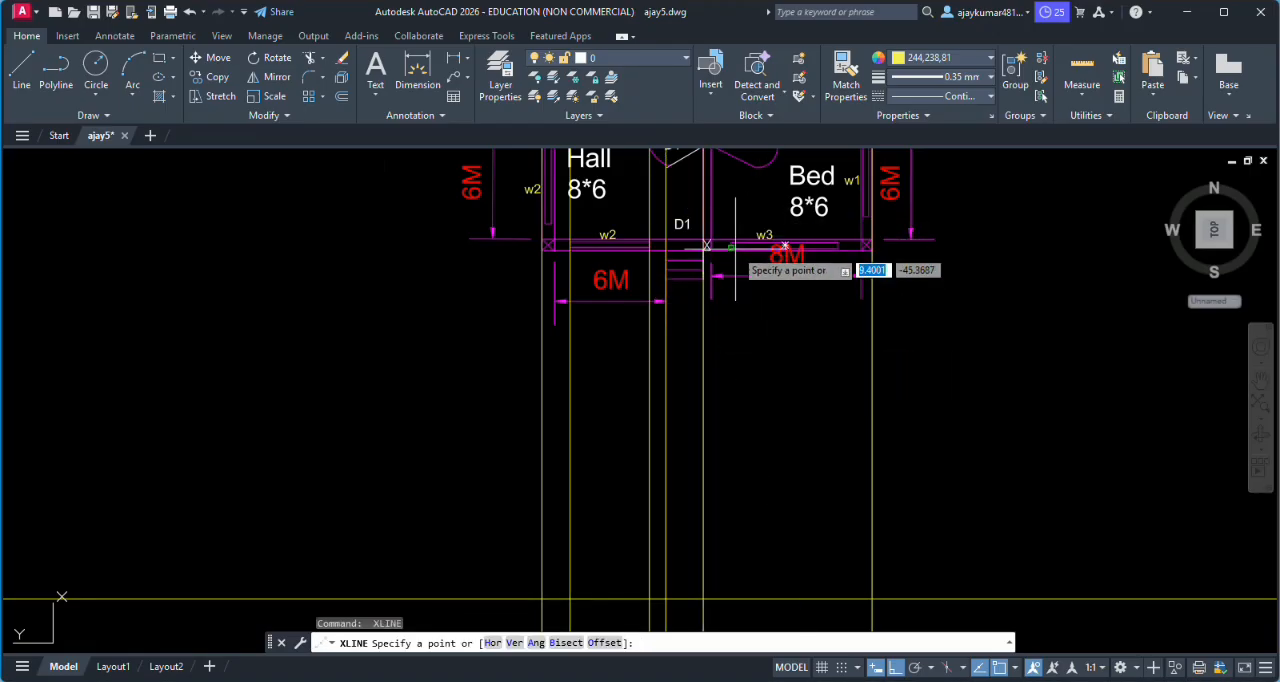
click(731, 247)
click(780, 342)
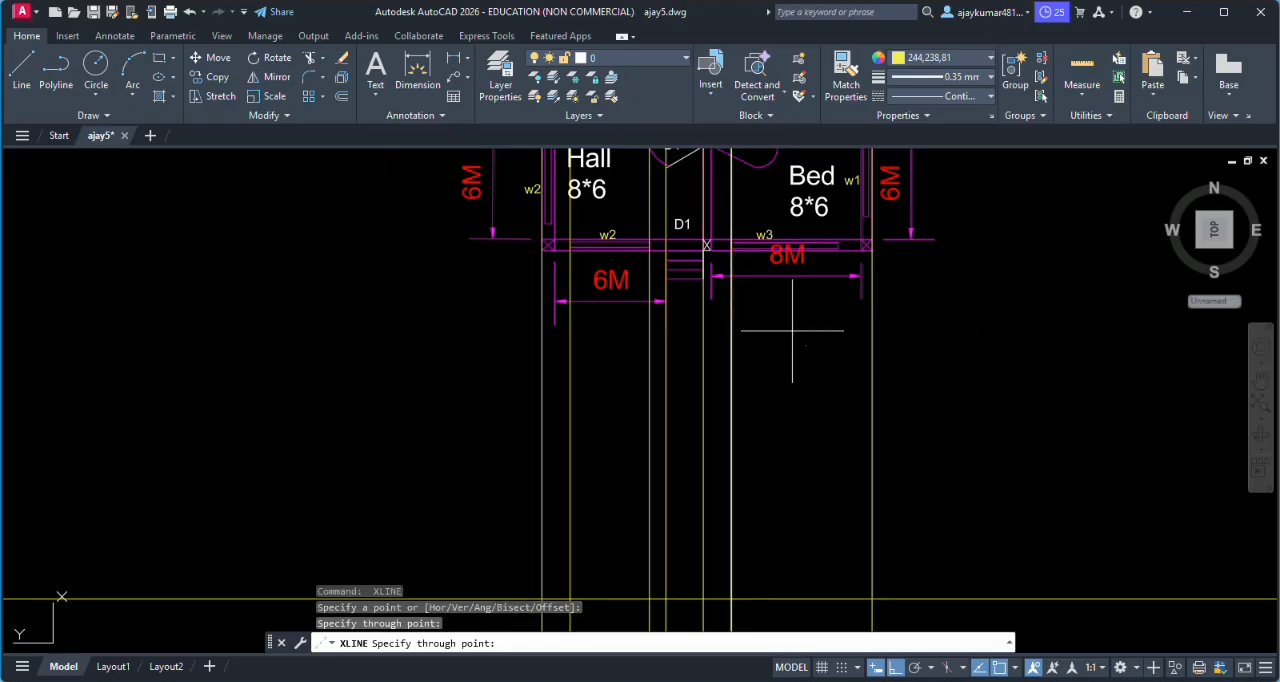
key(Return)
key(Return)
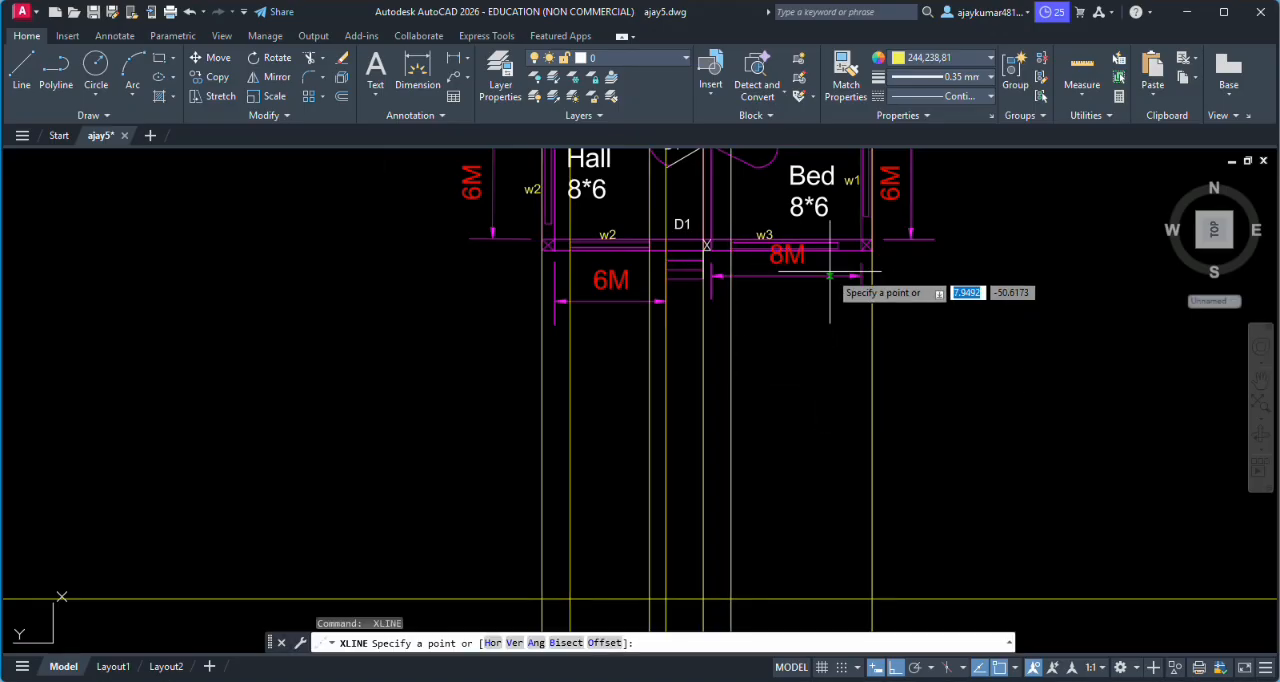
click(785, 245)
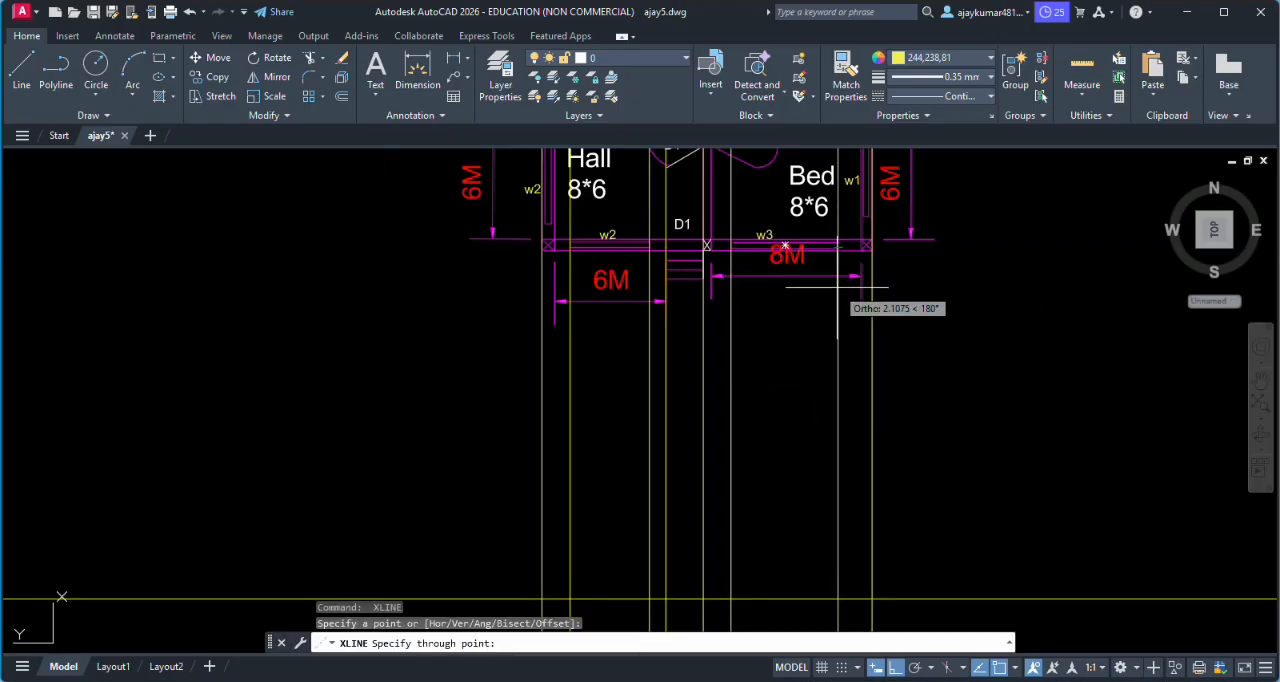
click(855, 357)
key(Return)
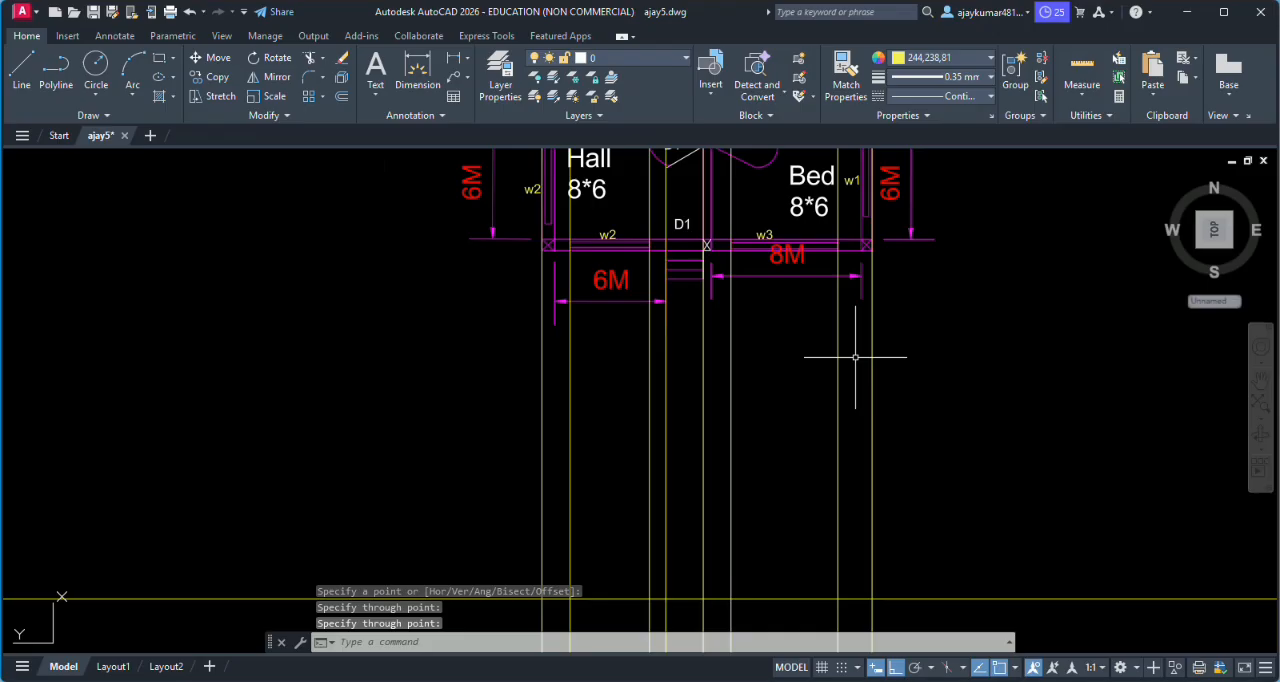
- Examine how the projection lines of the walls, windows and steps cross the horizontal construction line below the plan
scroll(740, 423, down, 1)
scroll(734, 431, up, 1)
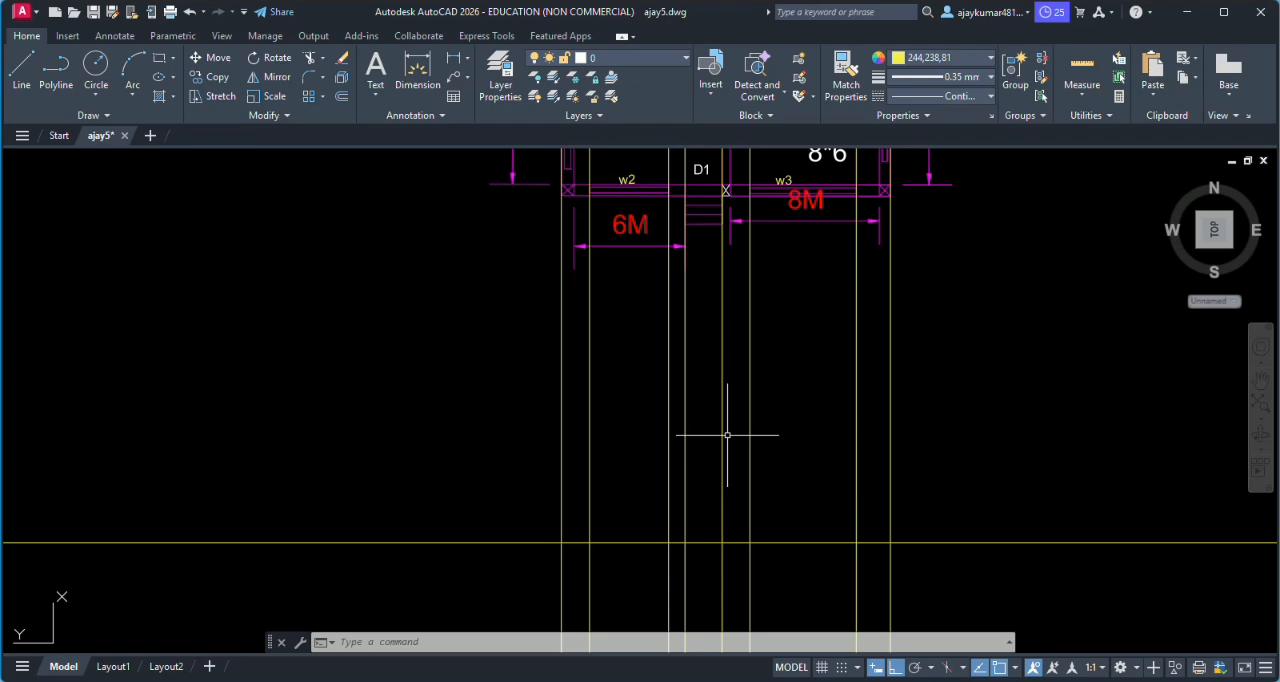
scroll(660, 535, up, 2)
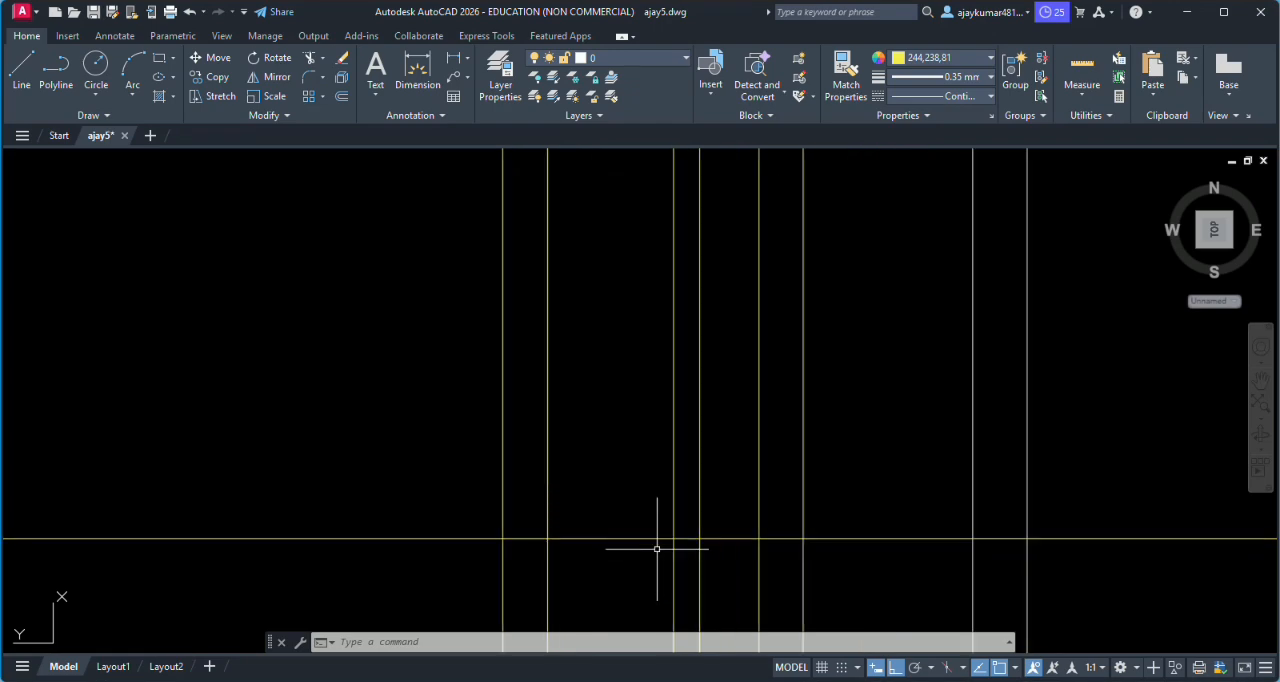
scroll(623, 543, down, 1)
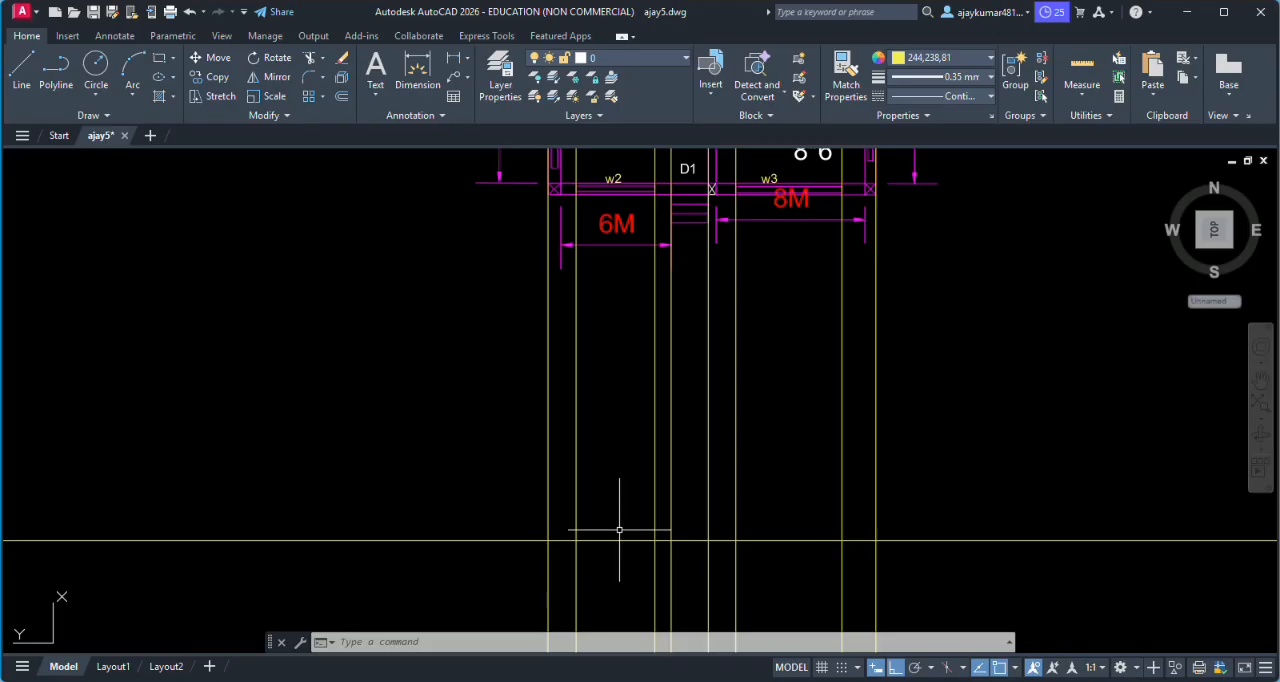
scroll(619, 530, down, 5)
scroll(606, 506, up, 5)
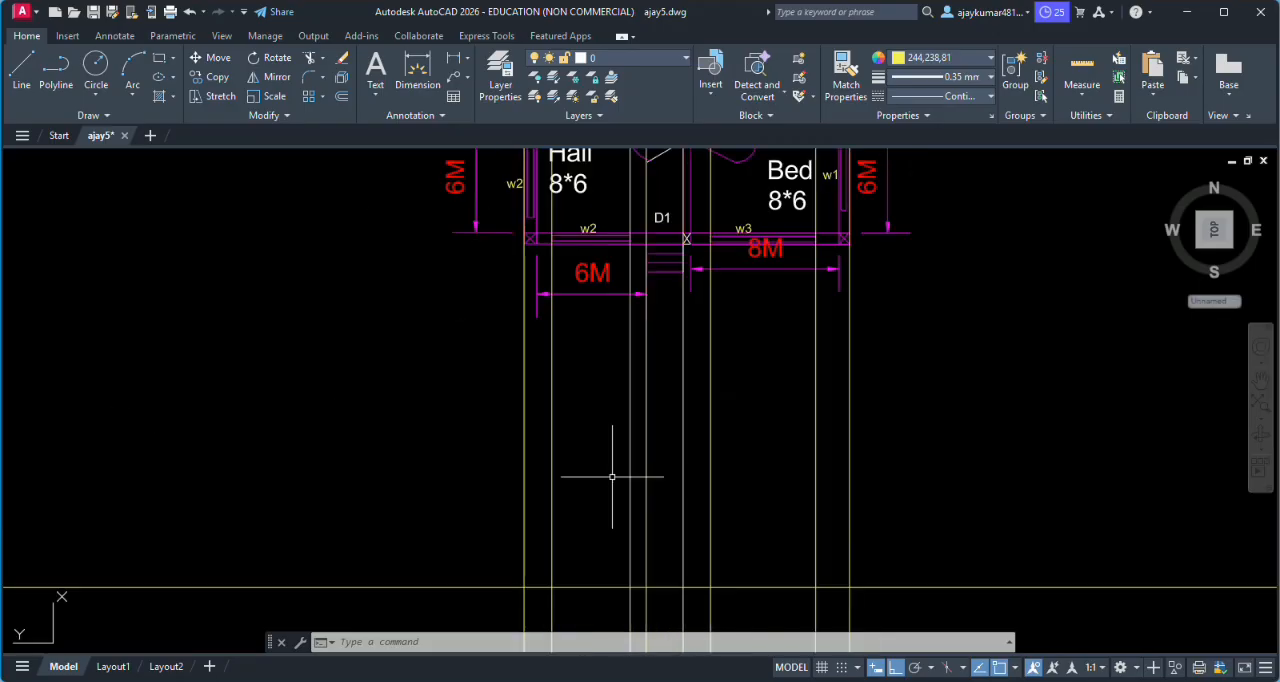
scroll(613, 518, down, 5)
scroll(616, 553, up, 5)
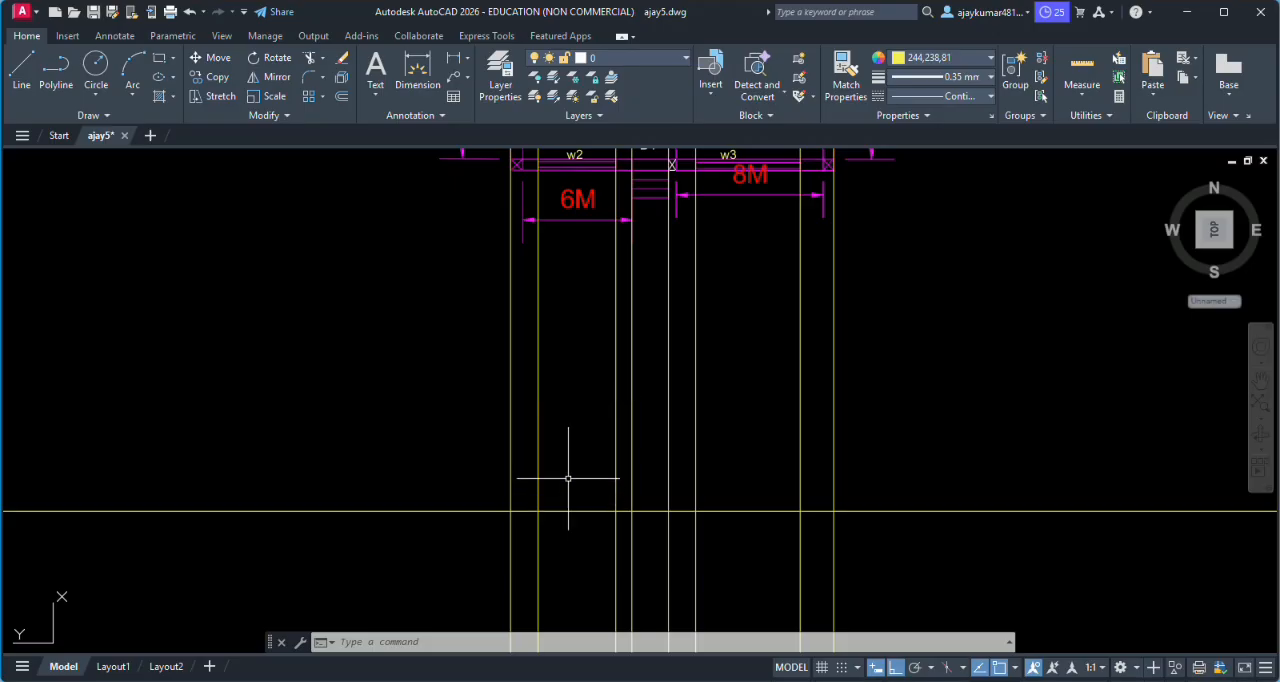
- Start a line where the leftmost vertical meets the horizontal construction line and run it 0.45 upward
text(l)
key(Return)
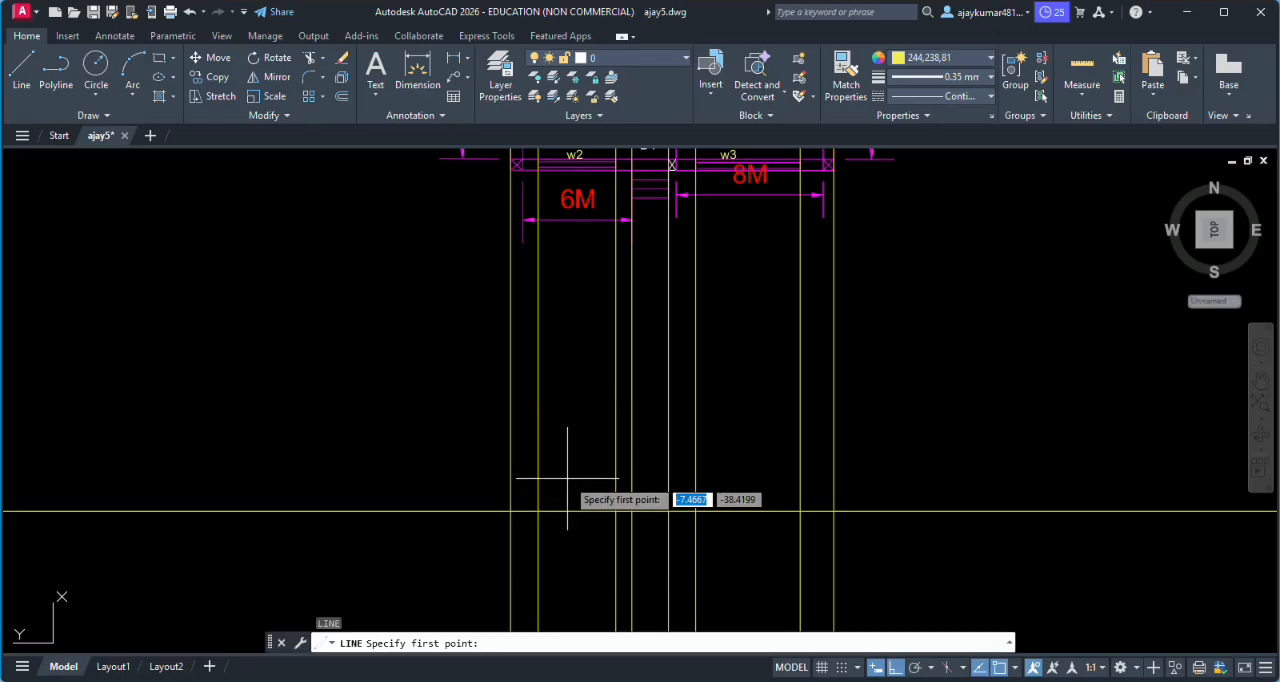
scroll(527, 511, up, 6)
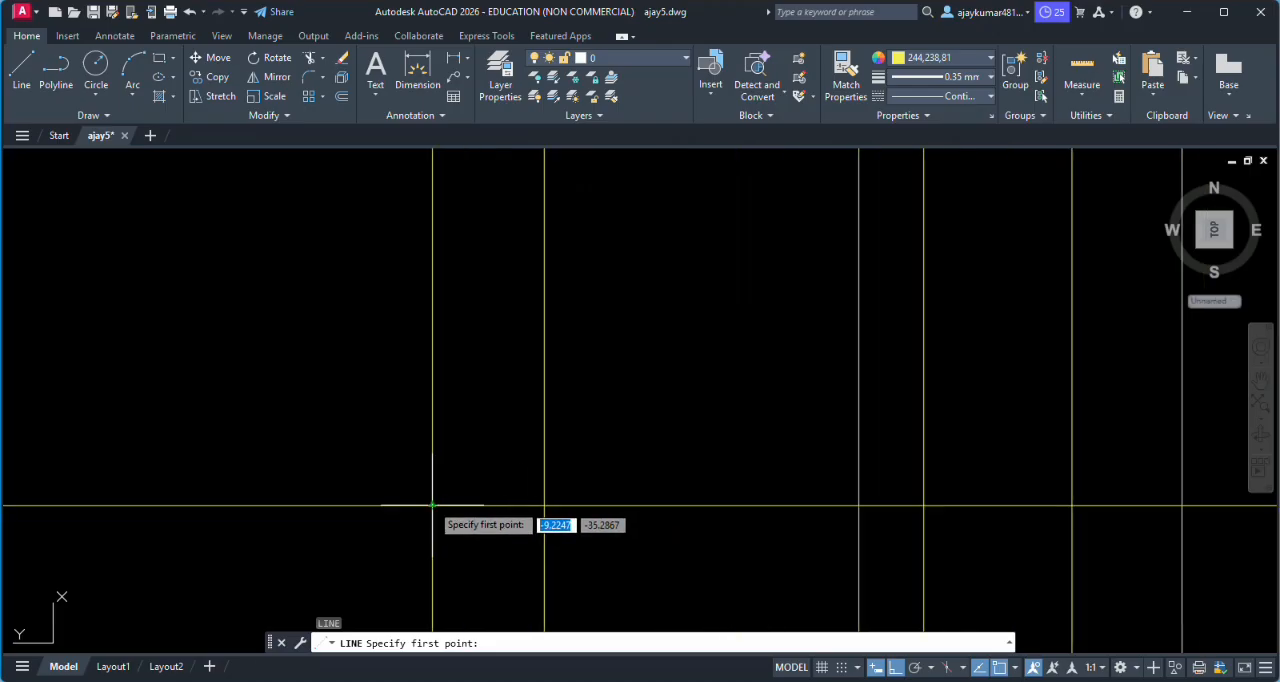
click(436, 506)
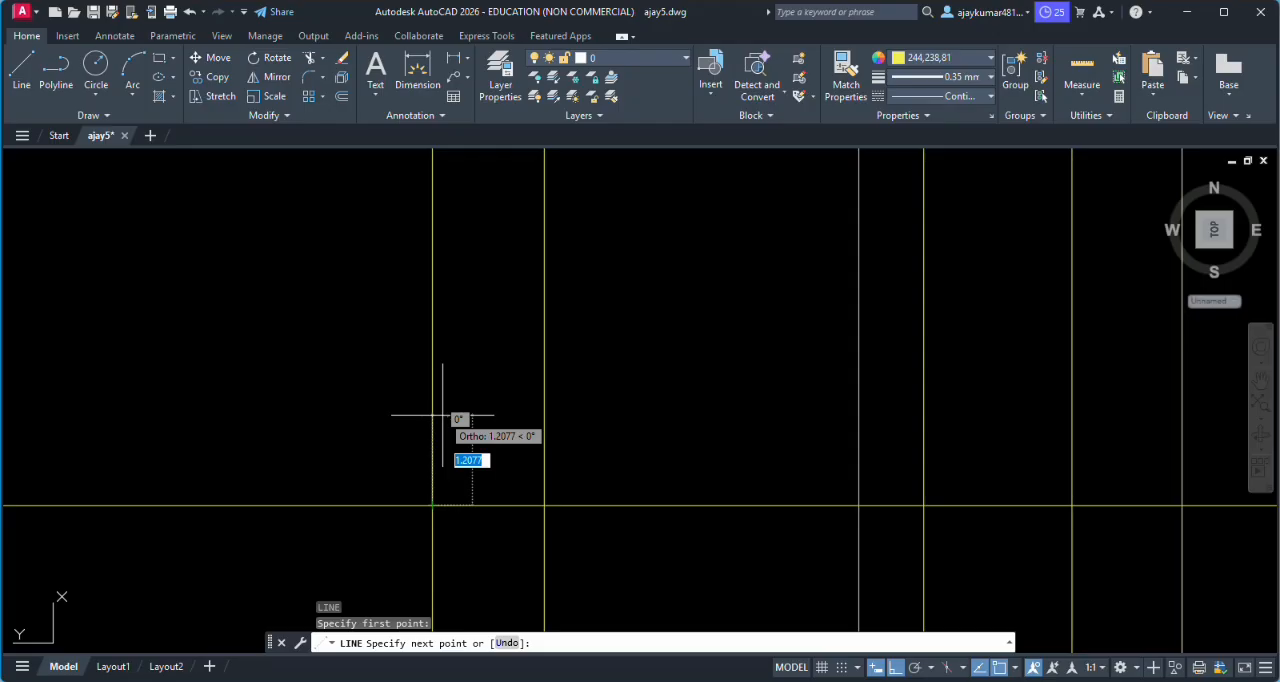
text(.)
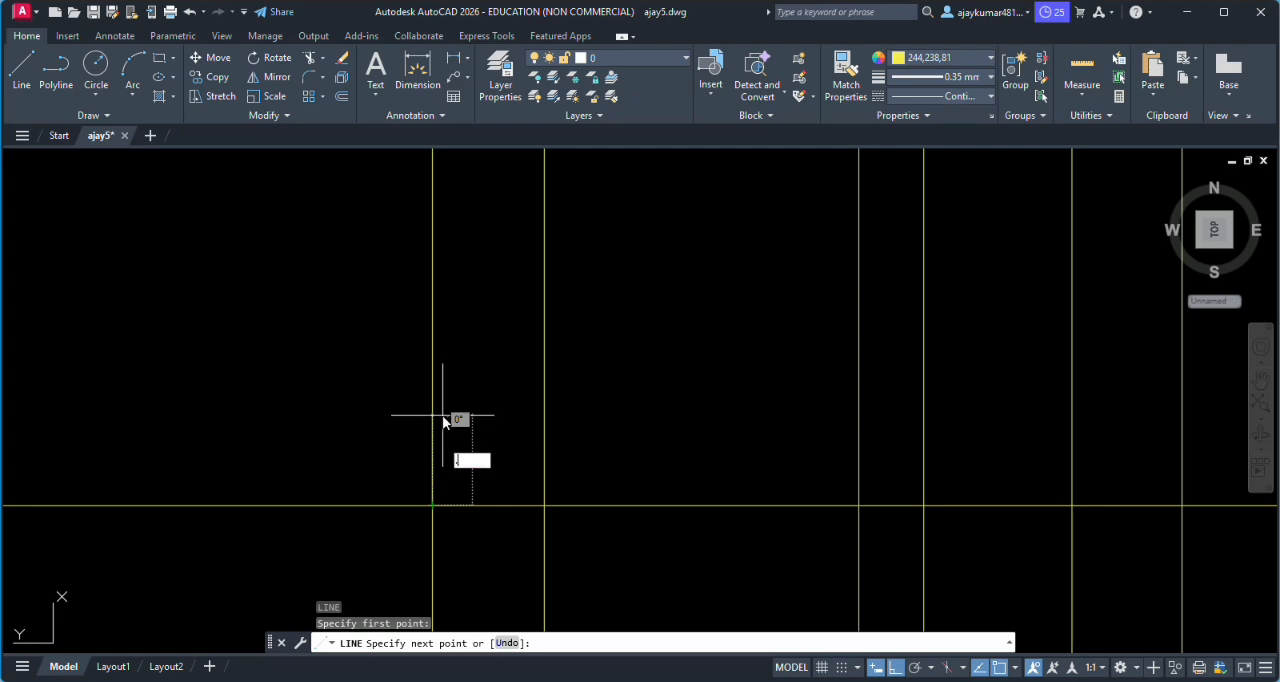
text(45)
key(Return)
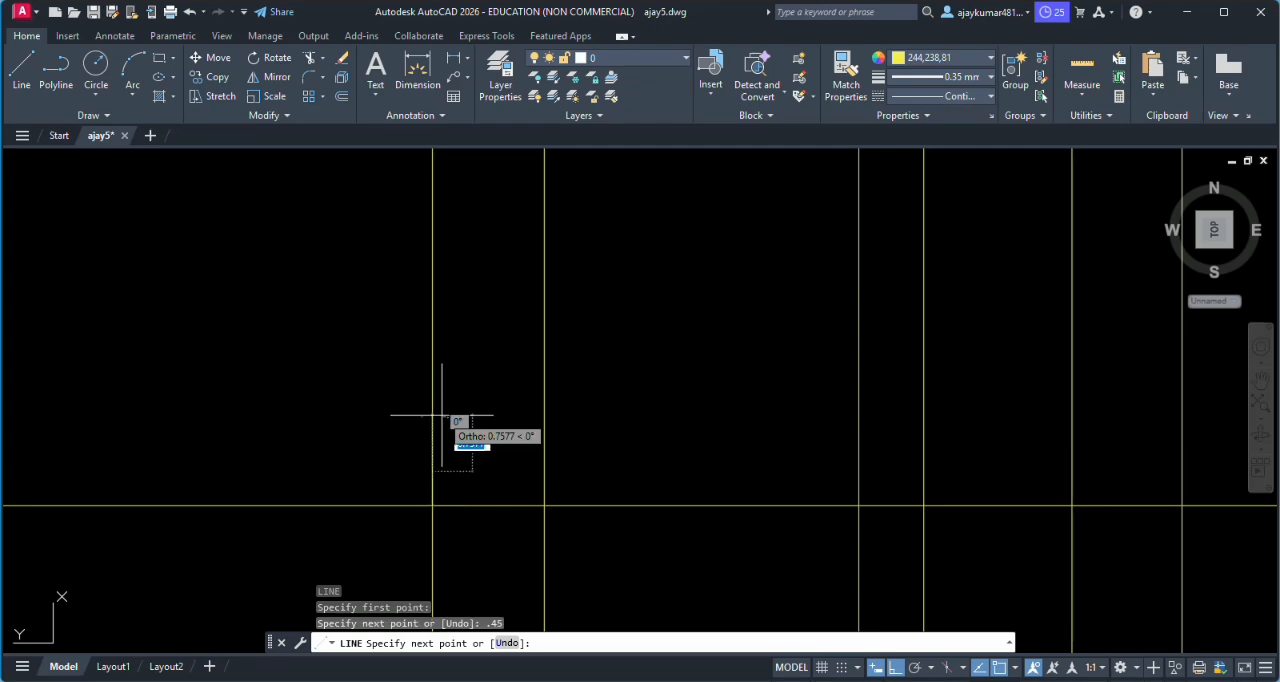
- Continue the line horizontally to meet the rightmost vertical projection line perpendicularly, and end it there
scroll(728, 444, down, 3)
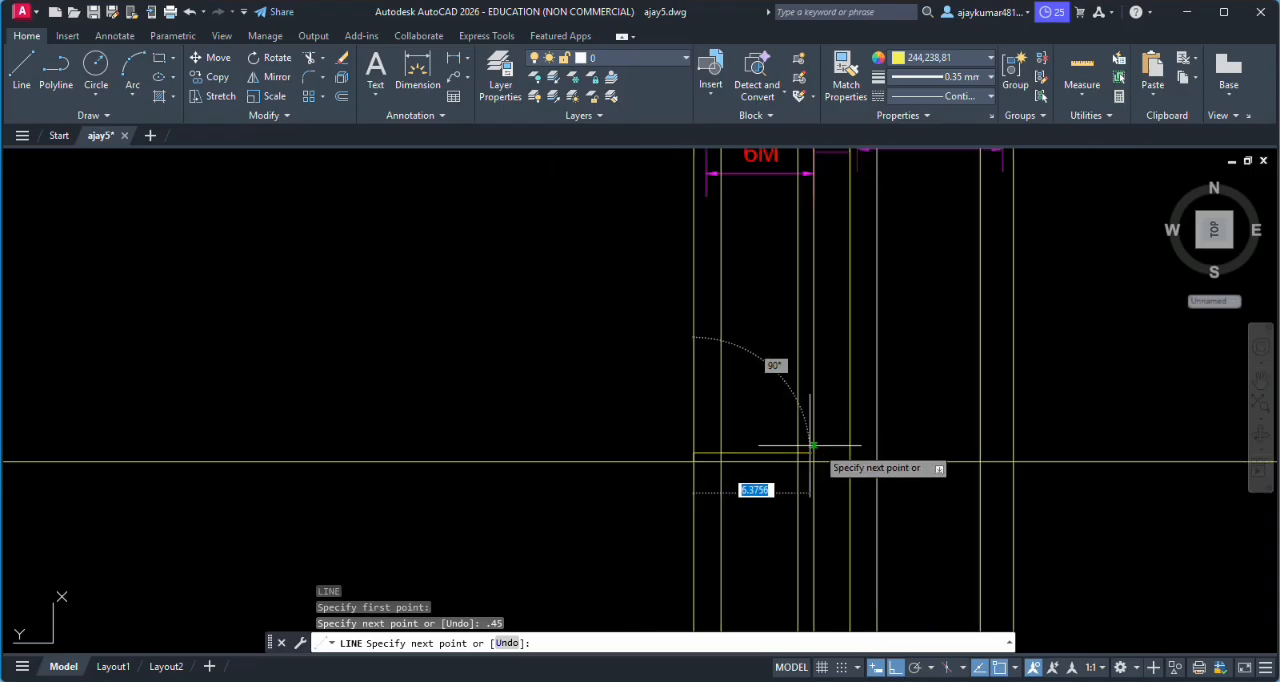
scroll(880, 440, down, 2)
scroll(963, 455, up, 4)
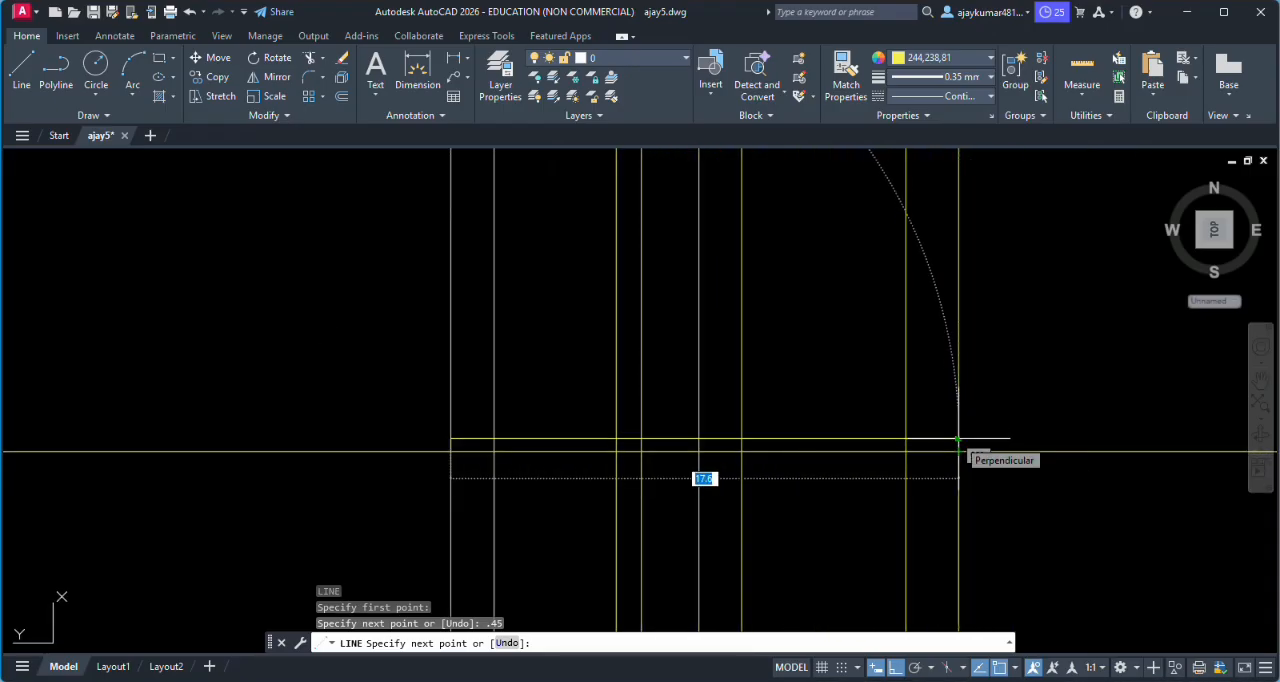
click(958, 438)
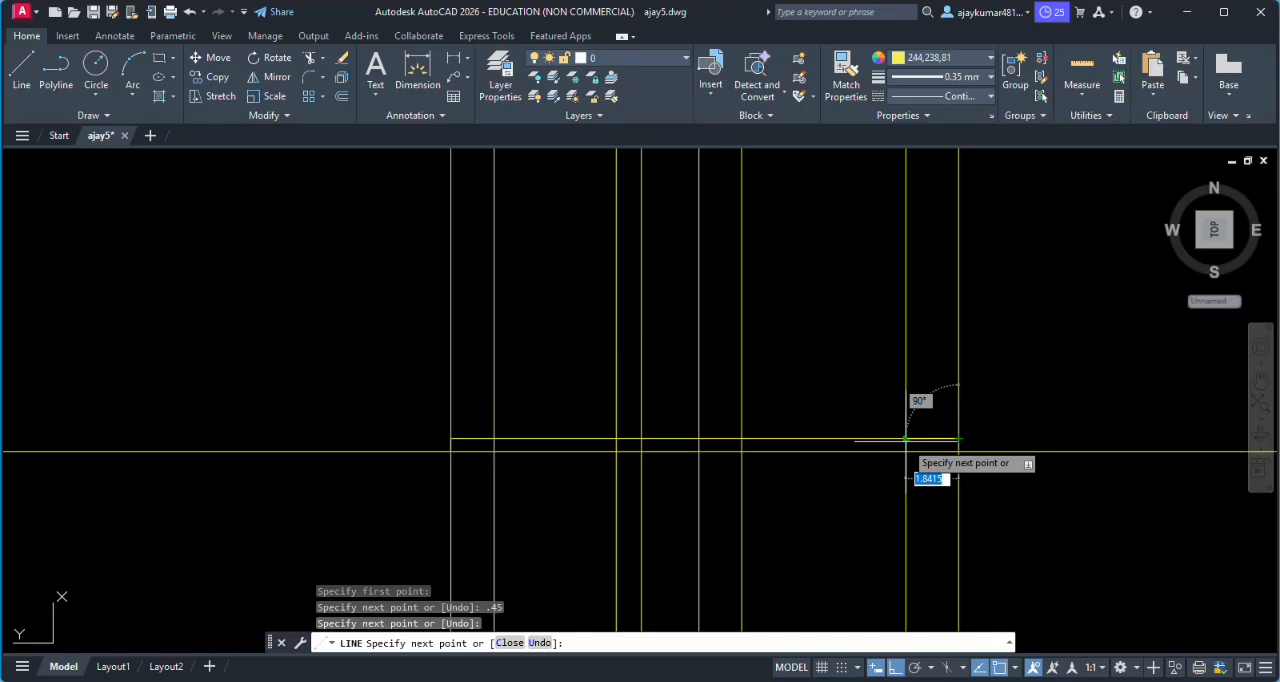
key(Return)
- Examine the narrow strip between the new line and the horizontal construction line, and its relation to the plan above
scroll(668, 345, down, 5)
scroll(717, 369, up, 5)
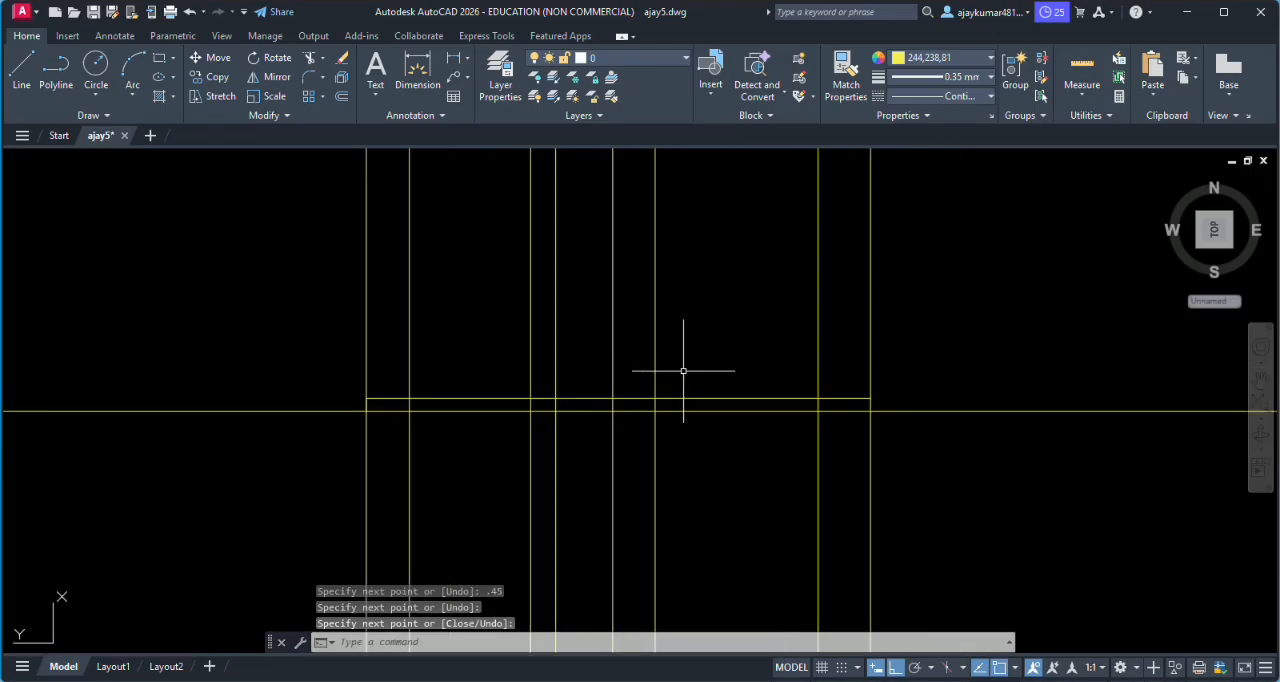
scroll(660, 365, up, 3)
scroll(505, 420, up, 5)
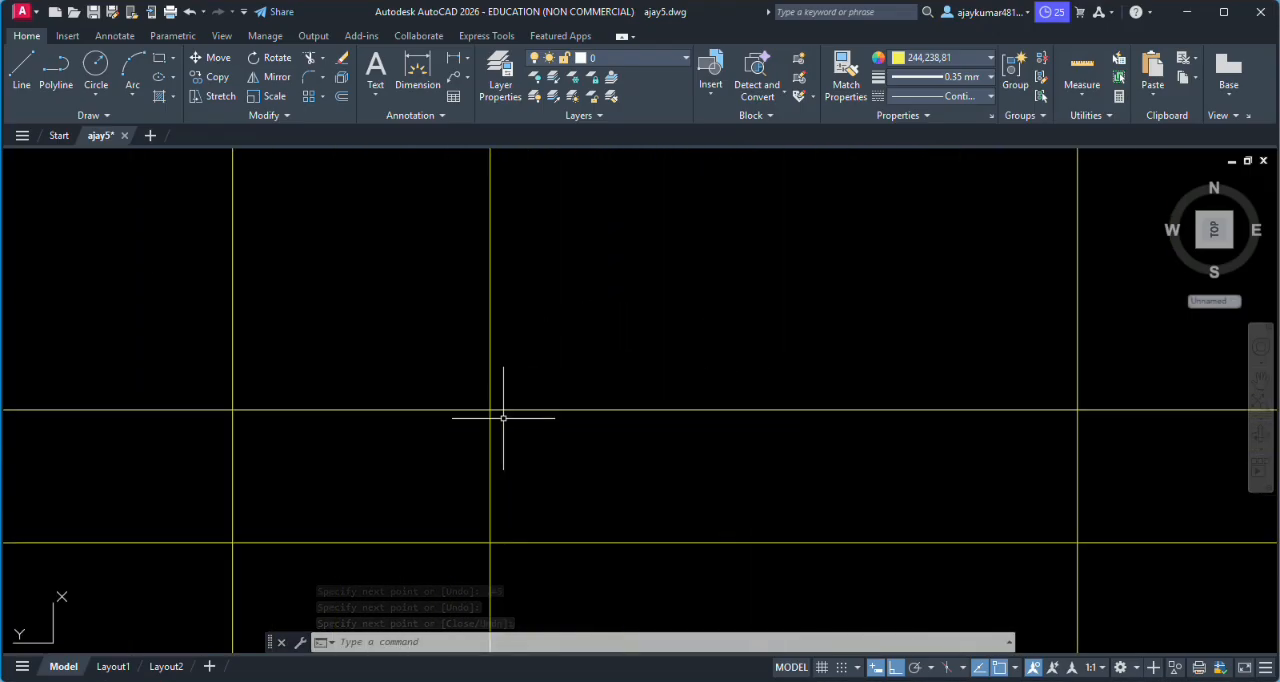
scroll(505, 420, down, 4)
scroll(443, 414, up, 5)
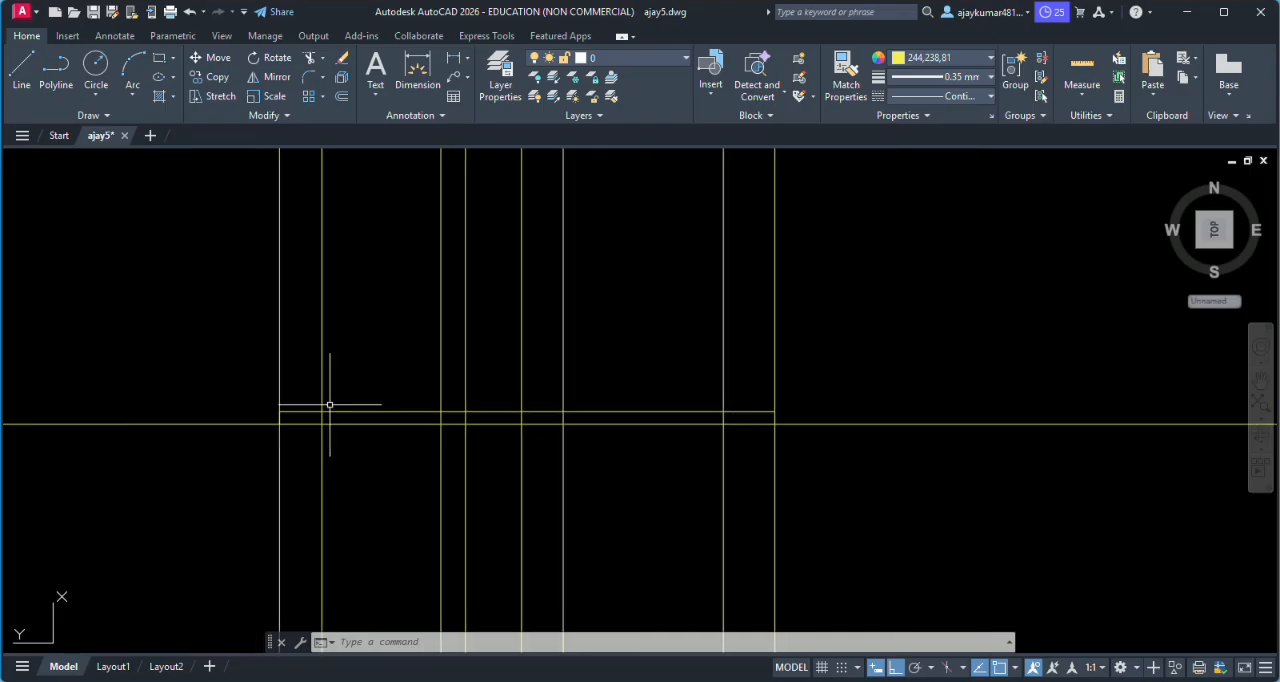
scroll(340, 400, up, 3)
scroll(500, 391, down, 5)
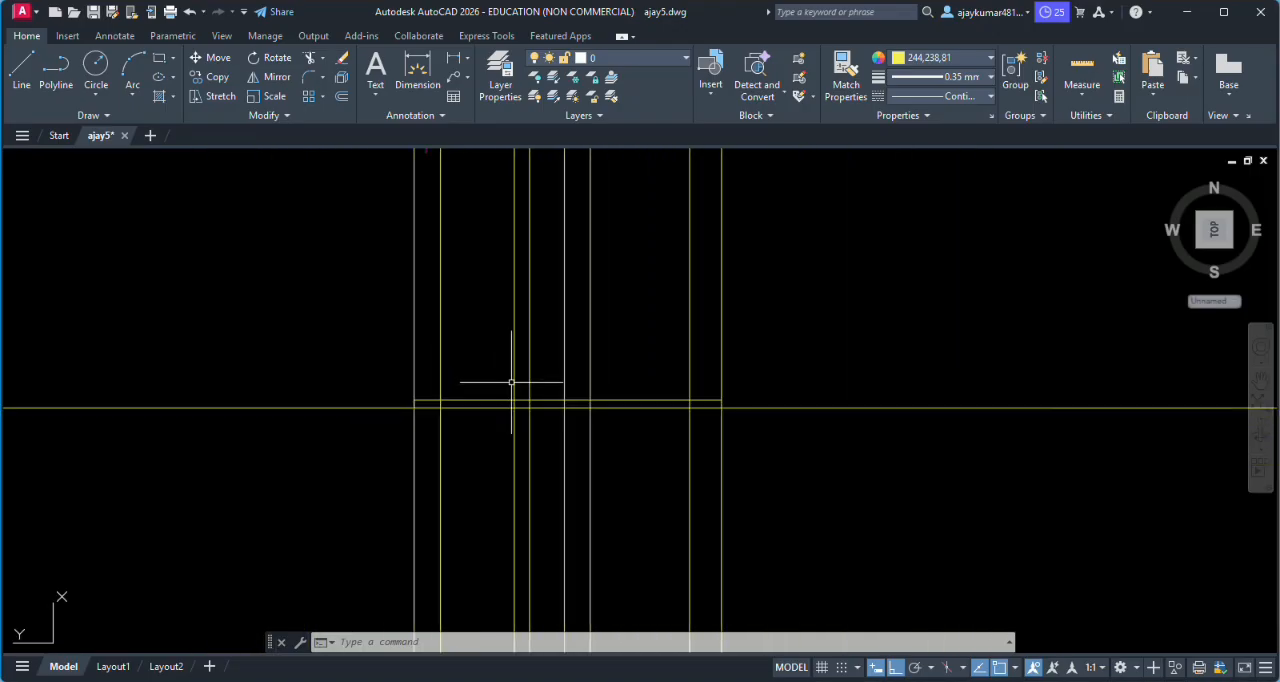
scroll(545, 365, down, 2)
scroll(545, 270, up, 4)
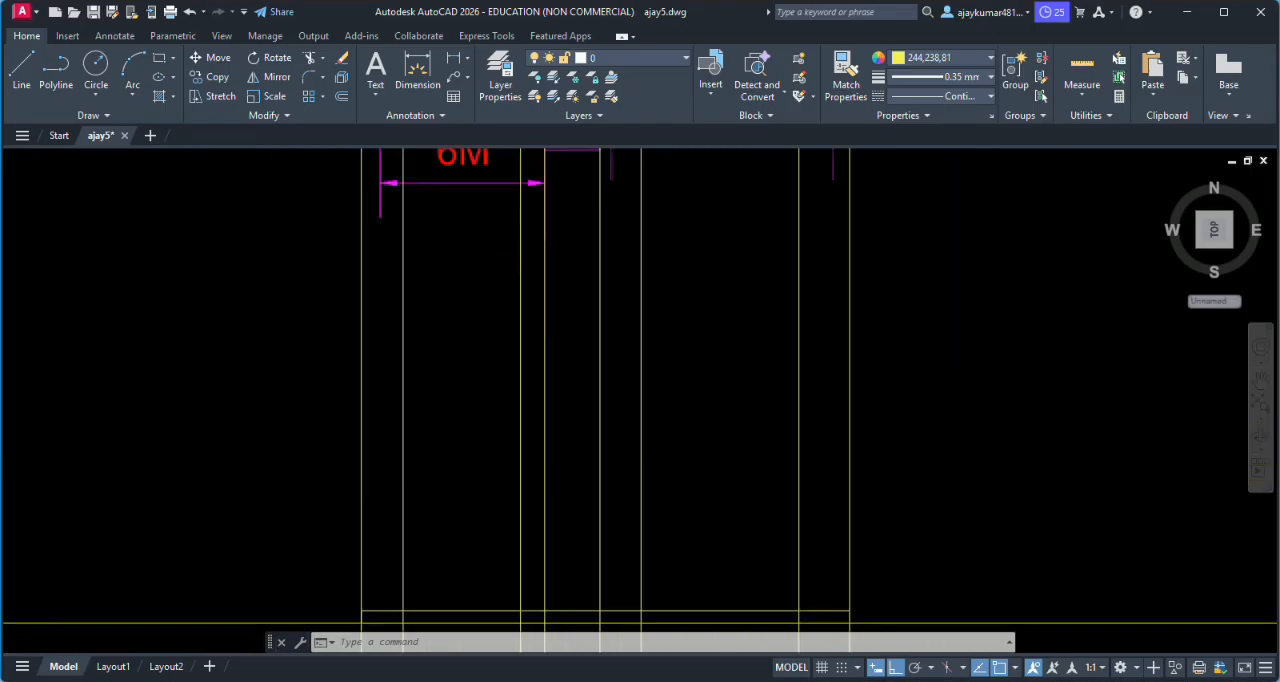
scroll(548, 265, down, 4)
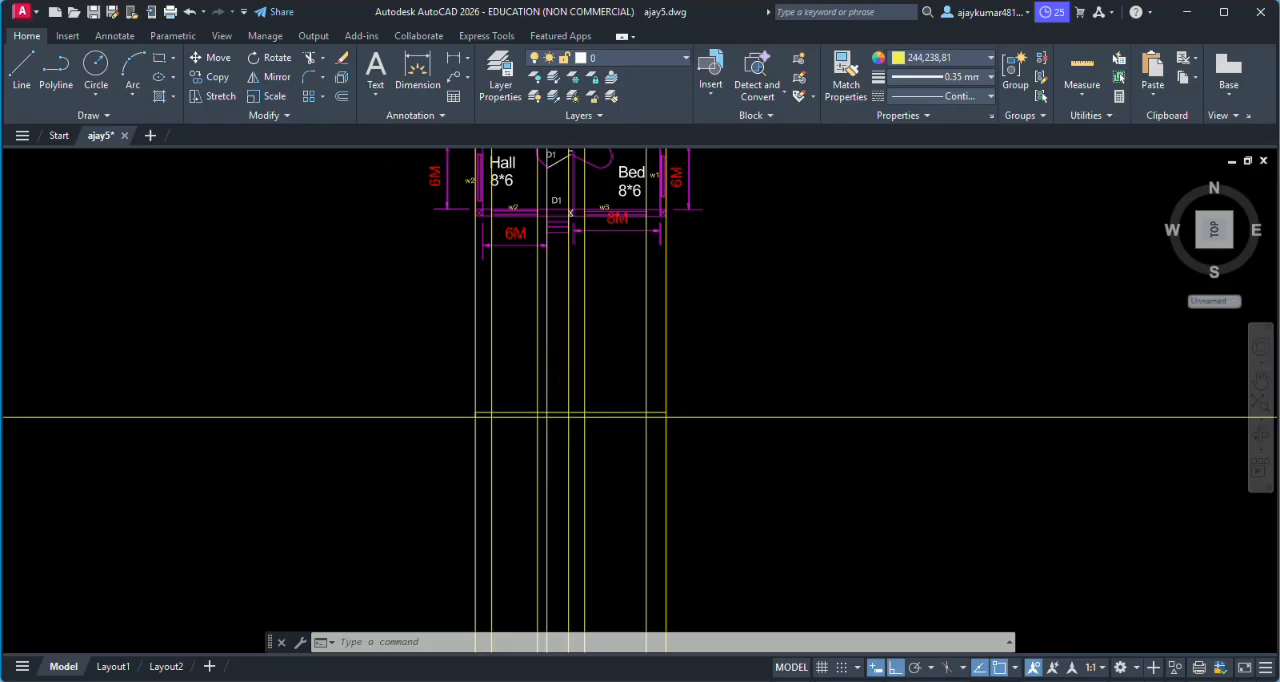
scroll(554, 311, up, 2)
scroll(554, 311, up, 2)
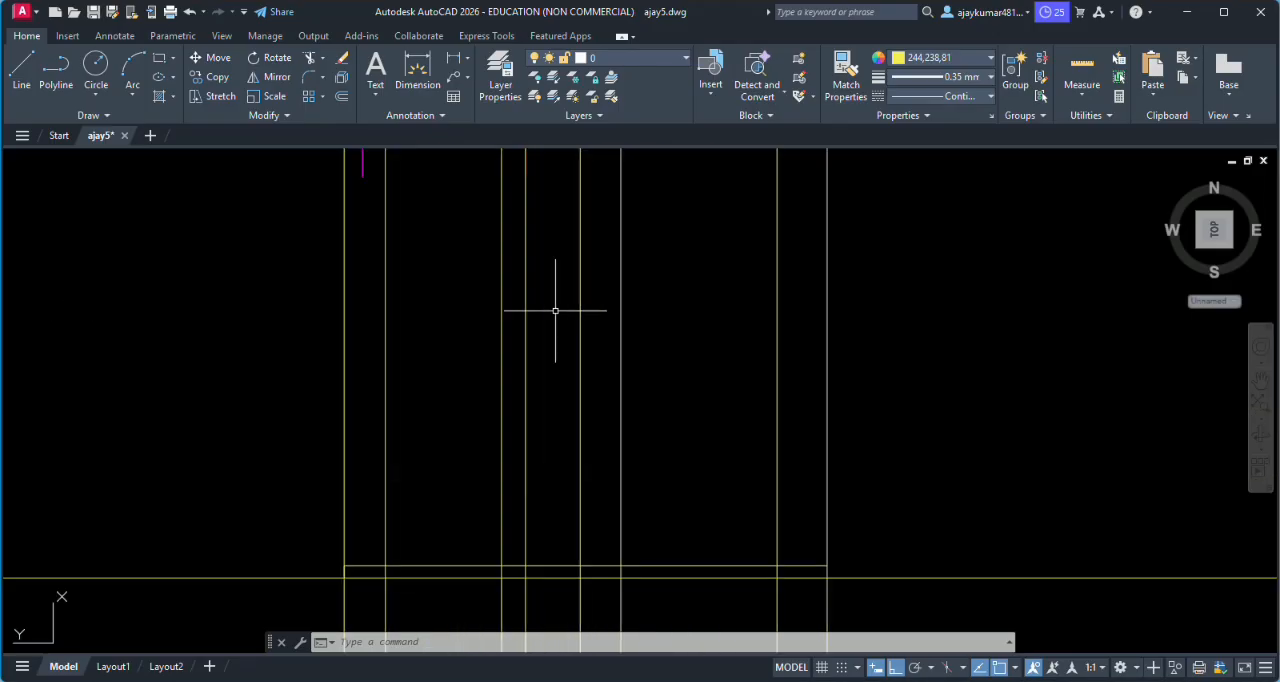
scroll(555, 311, down, 3)
scroll(540, 430, up, 5)
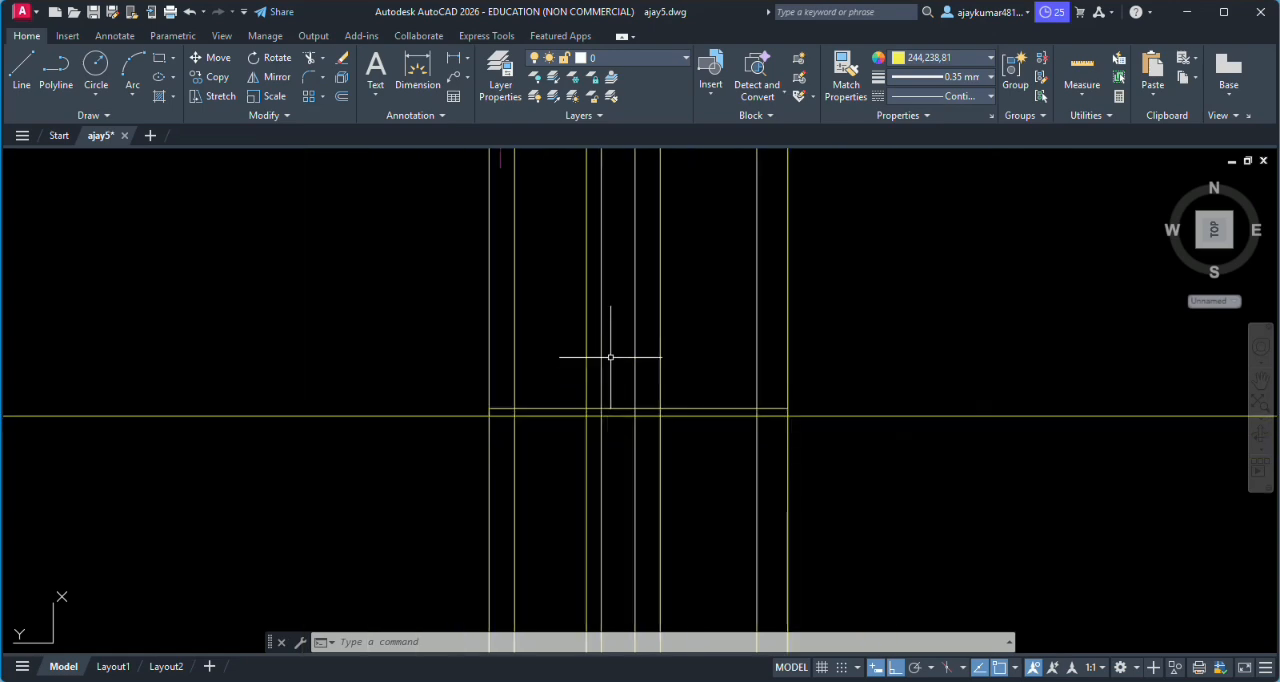
scroll(610, 356, down, 2)
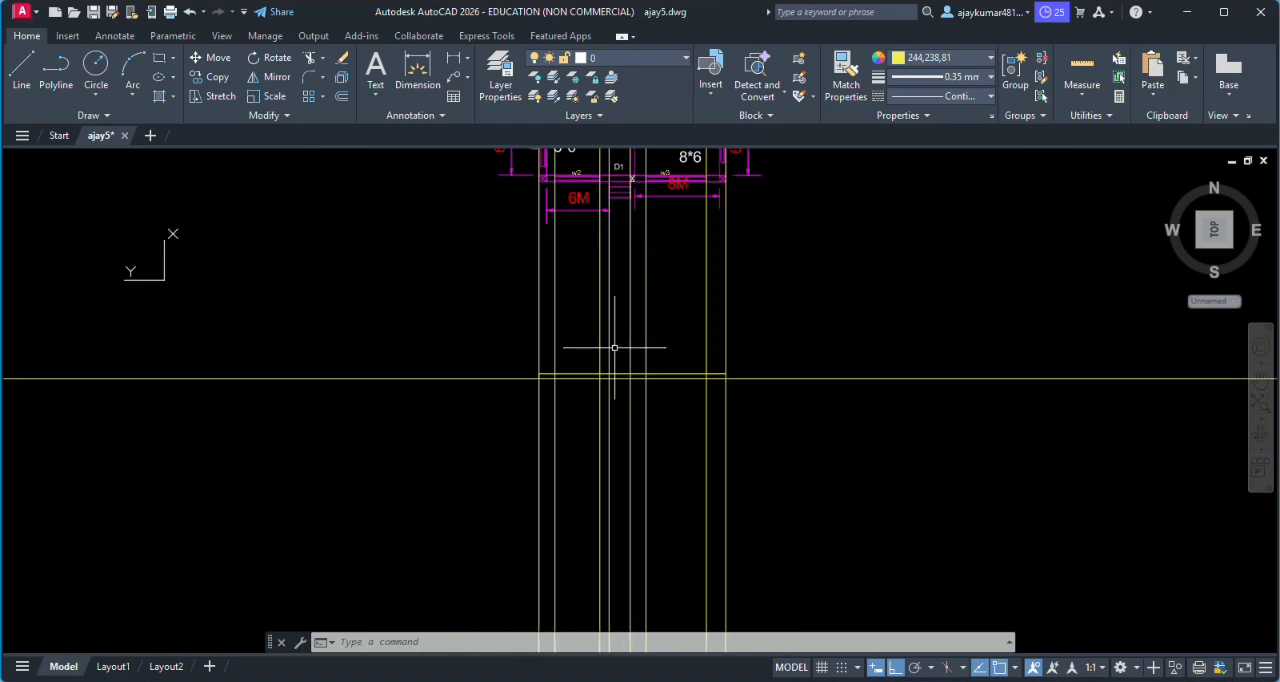
- Draw the door outline with a line 2.1 up from the strip's upper edge along the left step projection, then across to the right one
scroll(609, 391, up, 5)
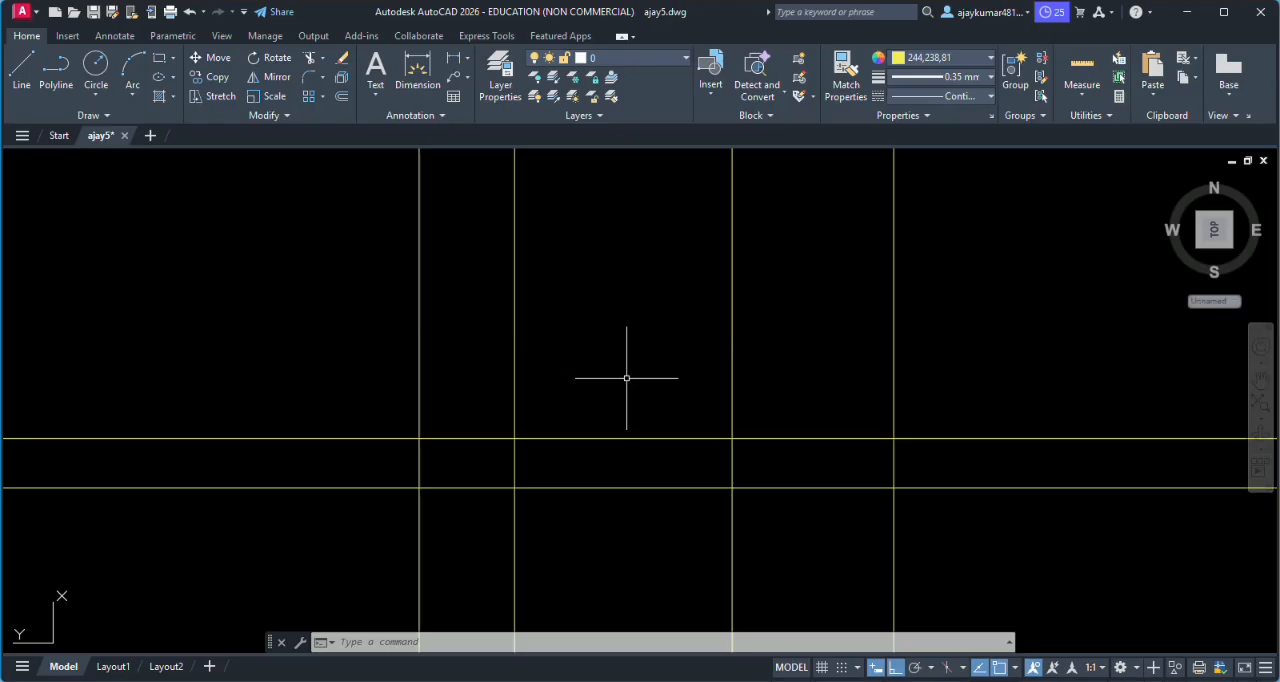
text(line)
key(Return)
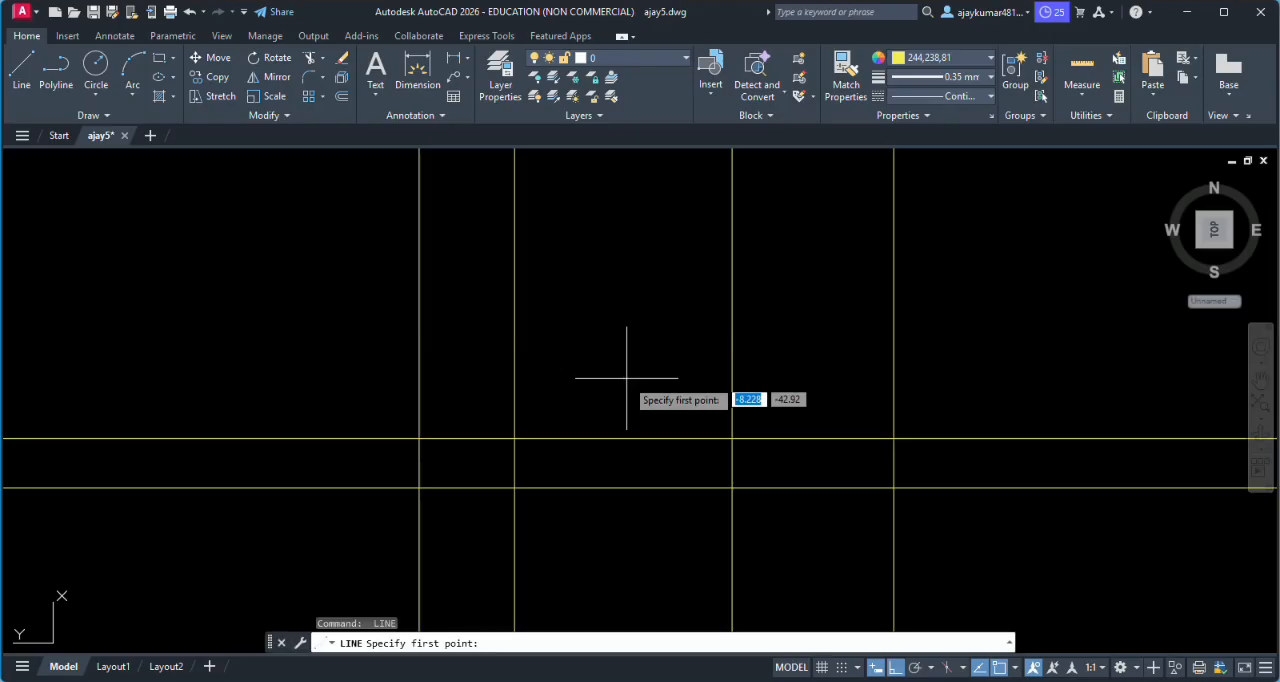
click(514, 438)
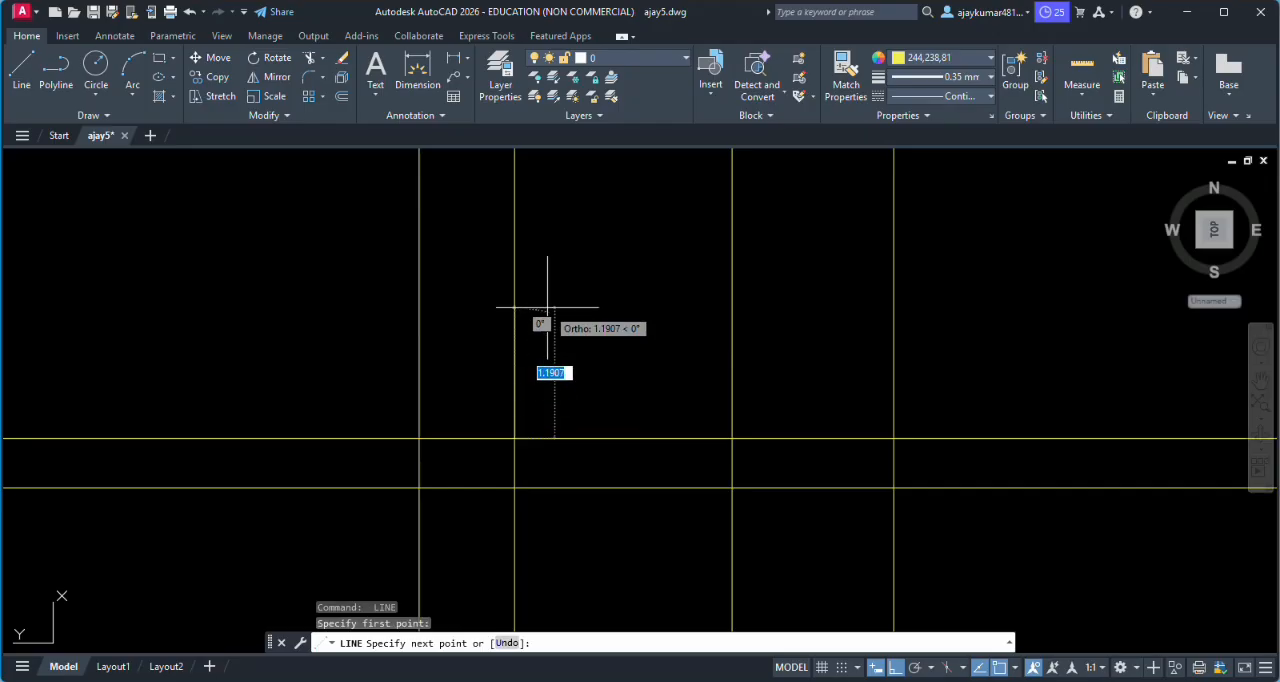
text(2.1)
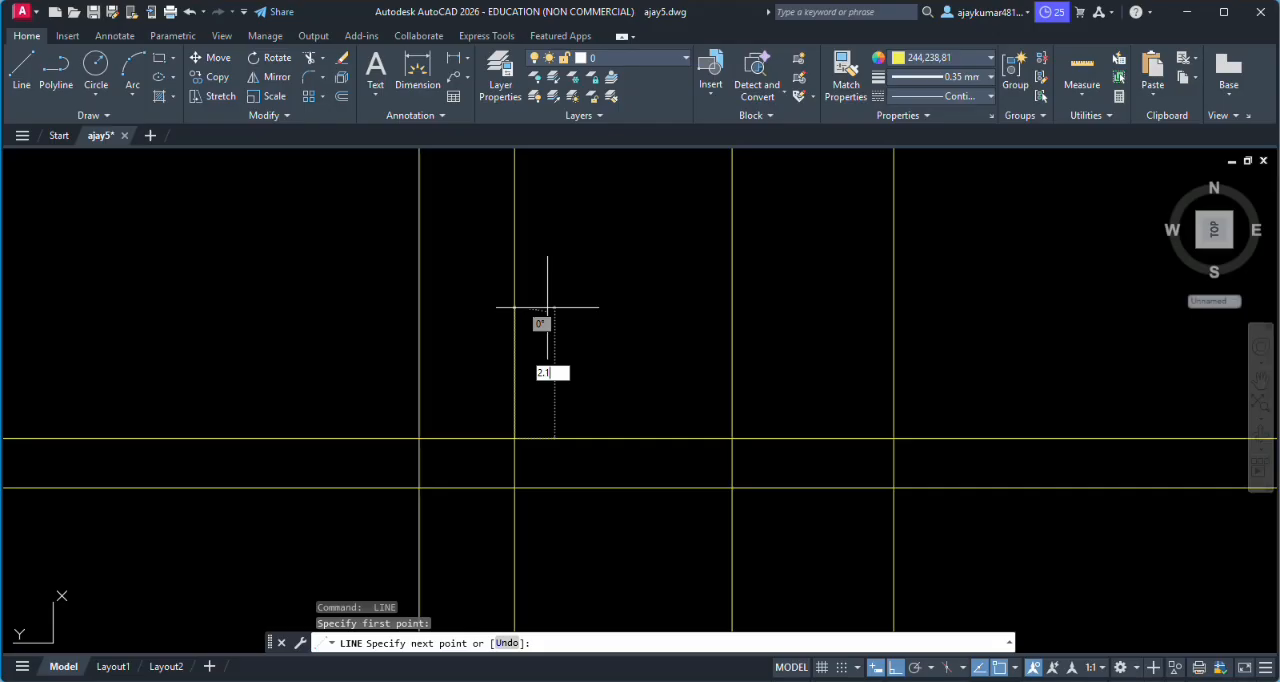
key(Return)
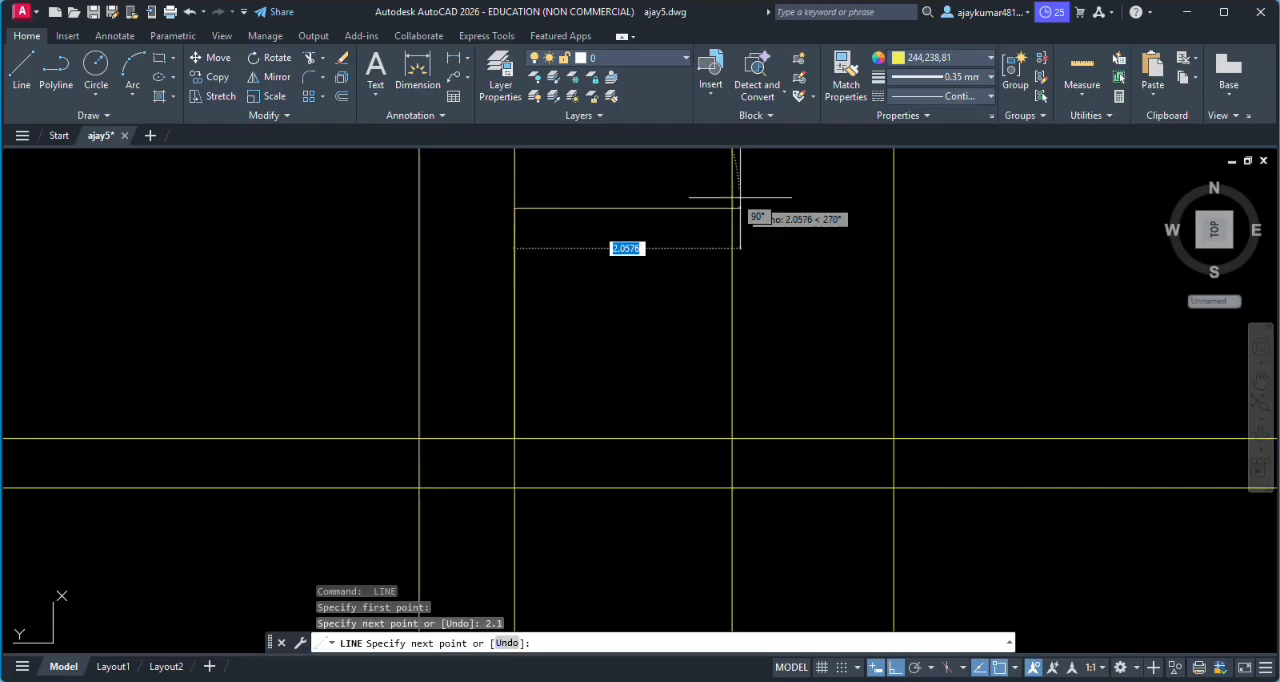
click(732, 210)
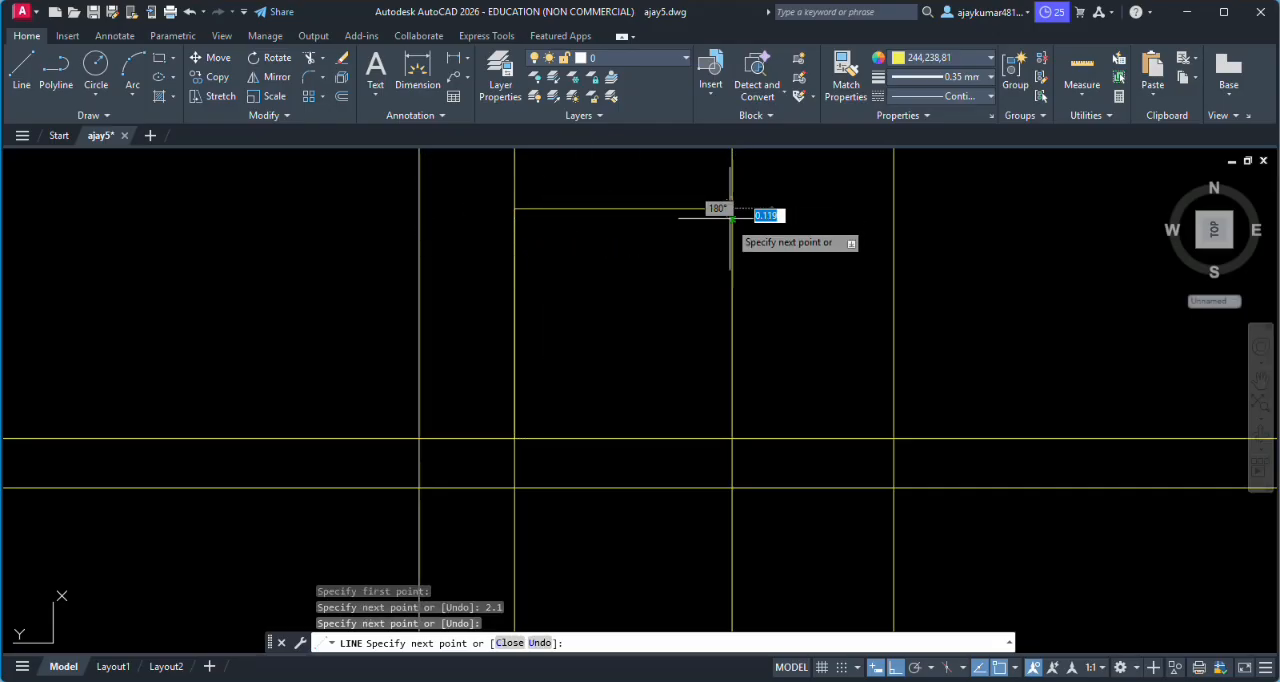
key(Return)
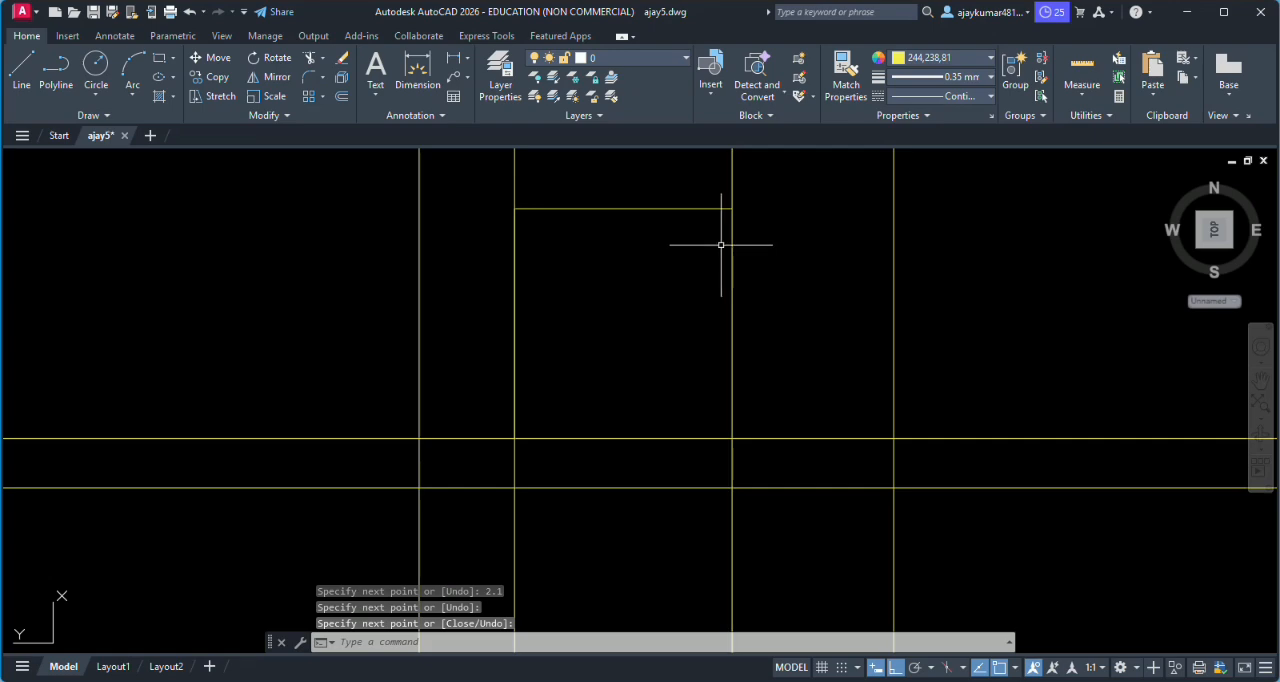
- Examine how the door outline and projection lines relate to door D1, the steps and windows w2 and w3 in the plan above
scroll(722, 218, down, 8)
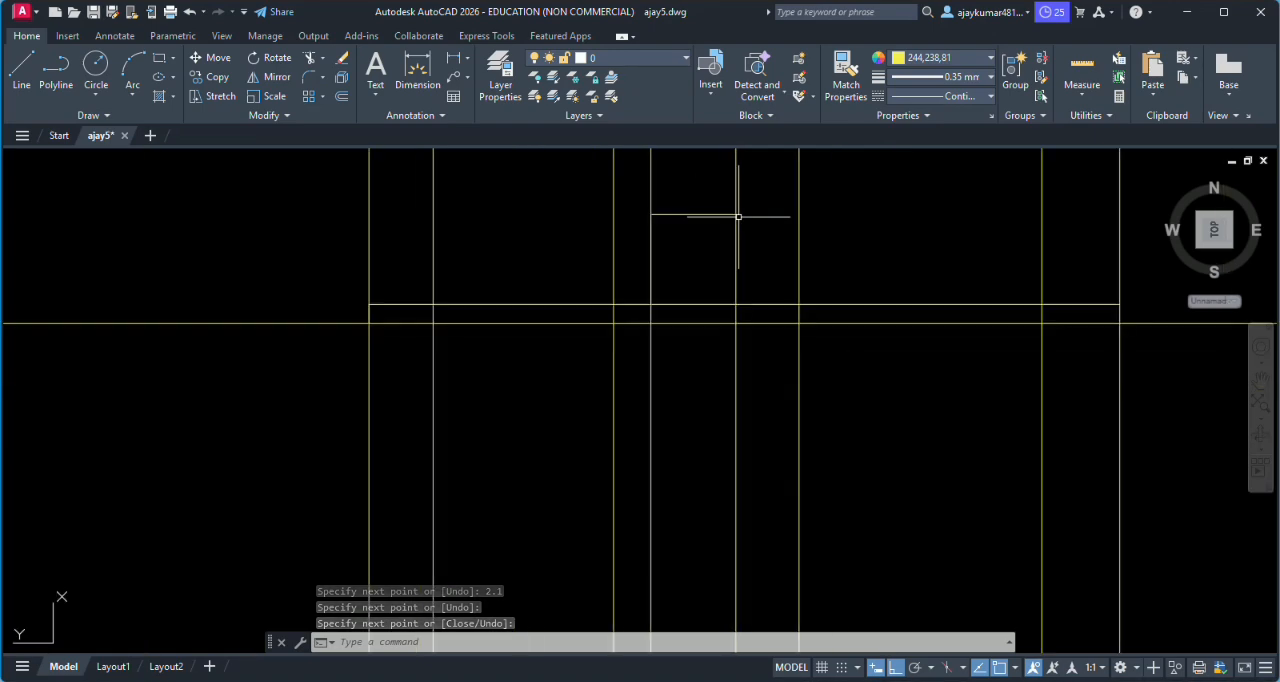
scroll(722, 215, down, 2)
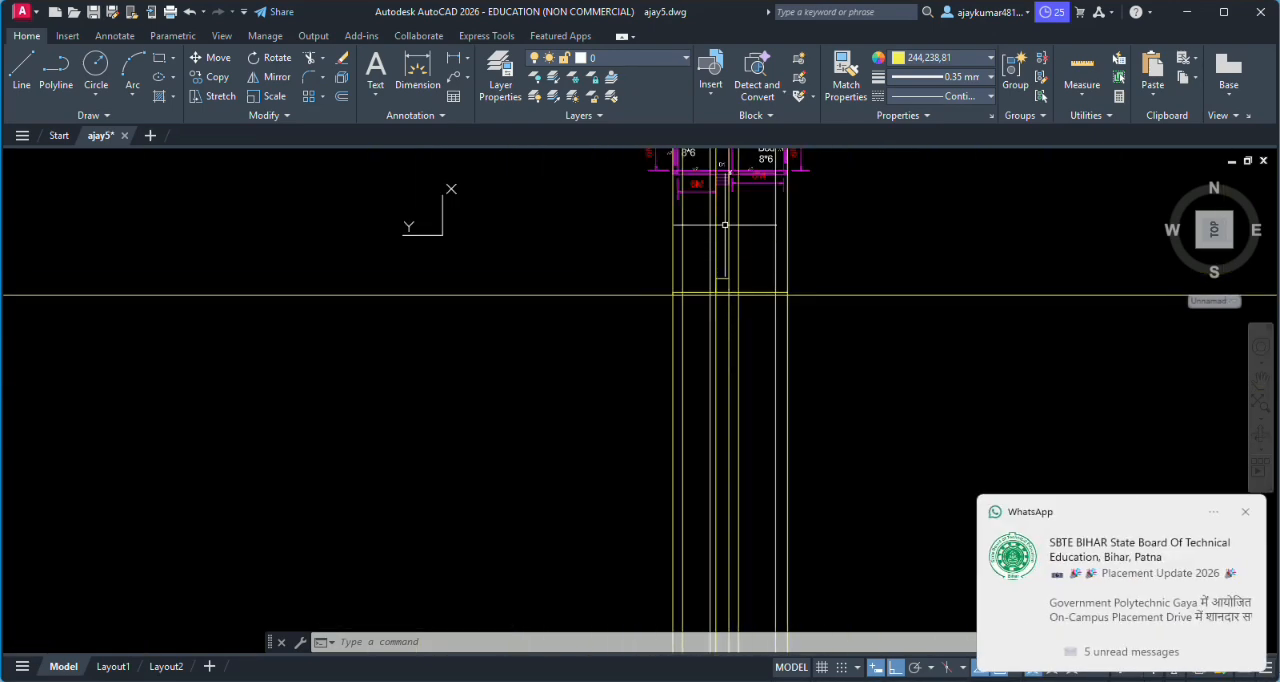
scroll(735, 208, up, 2)
scroll(730, 205, down, 2)
scroll(730, 215, up, 6)
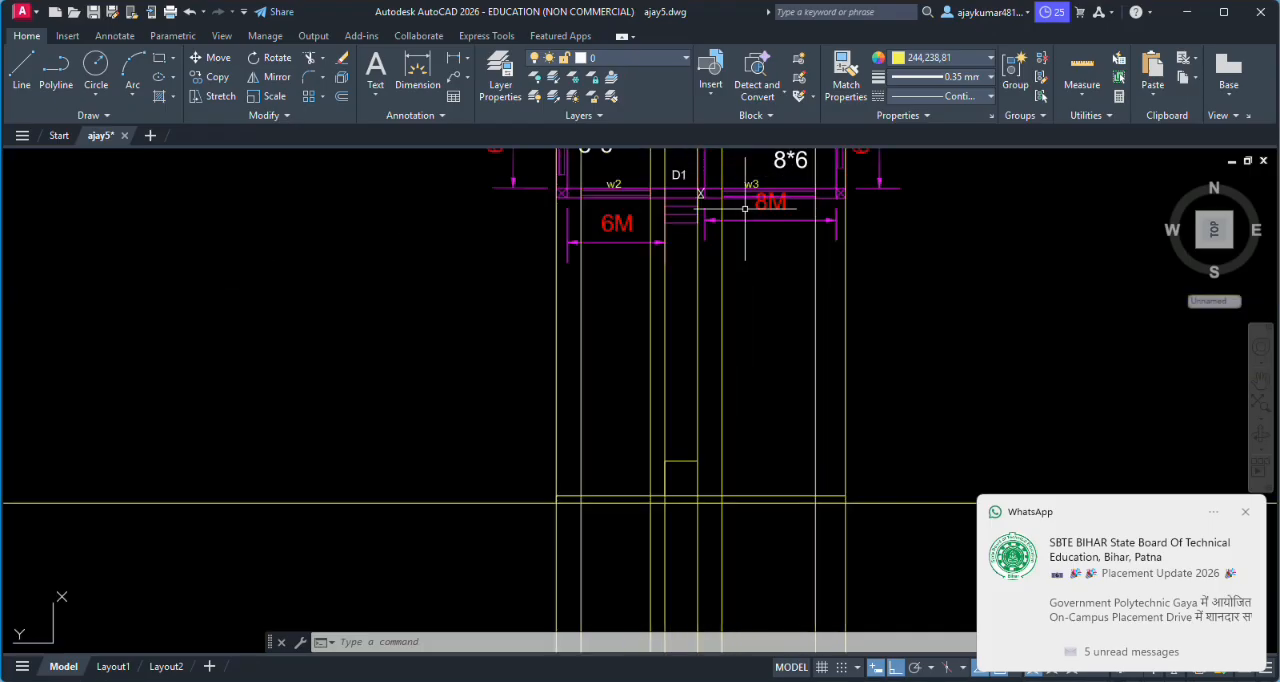
scroll(770, 257, down, 2)
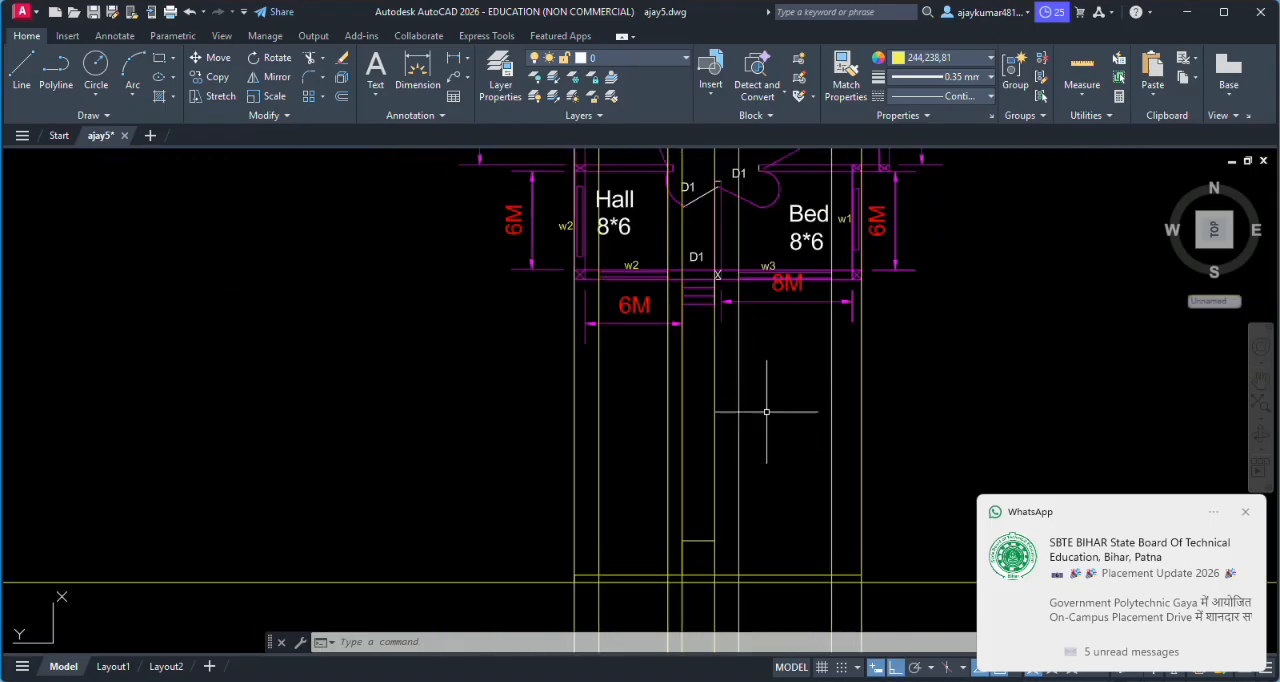
scroll(790, 390, down, 4)
scroll(755, 400, up, 2)
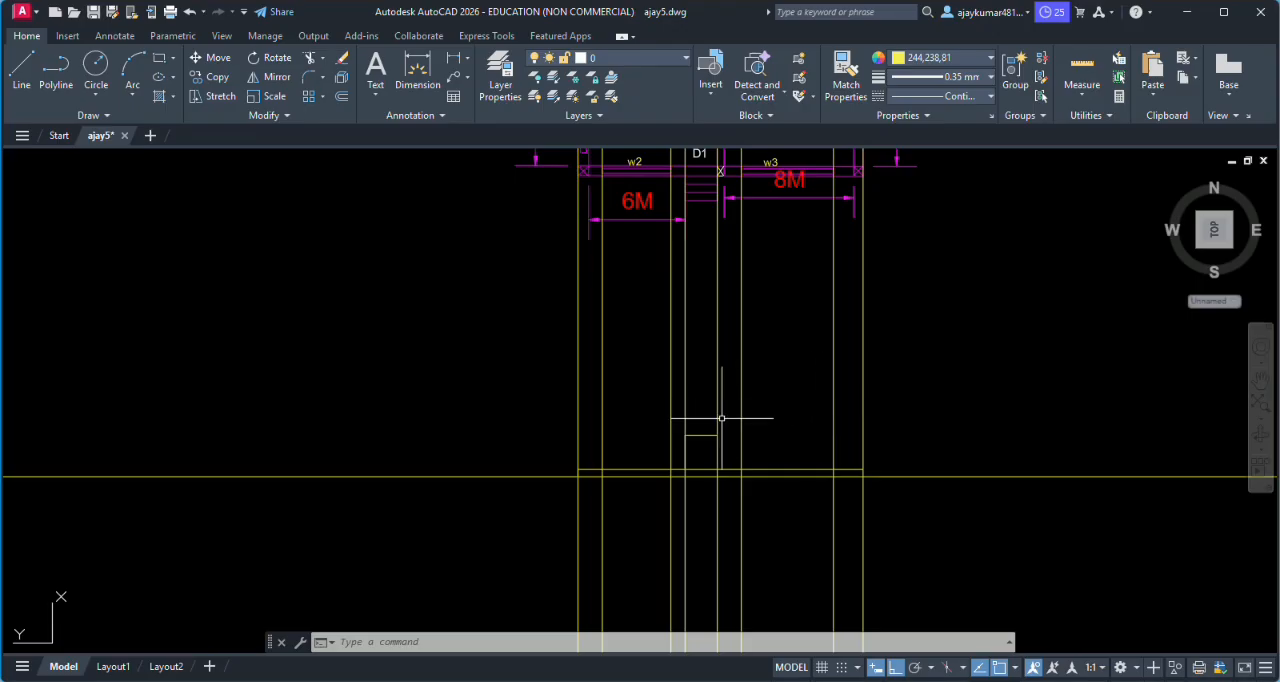
scroll(720, 430, up, 1)
scroll(730, 442, down, 1)
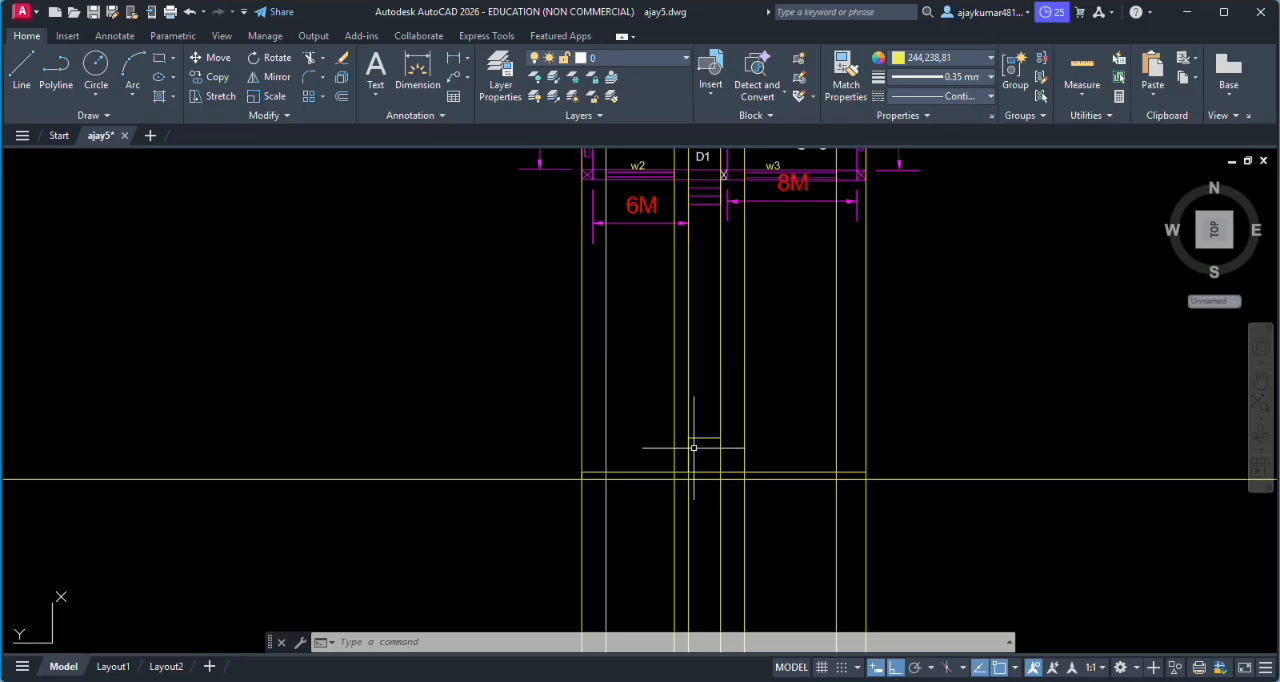
scroll(693, 447, down, 2)
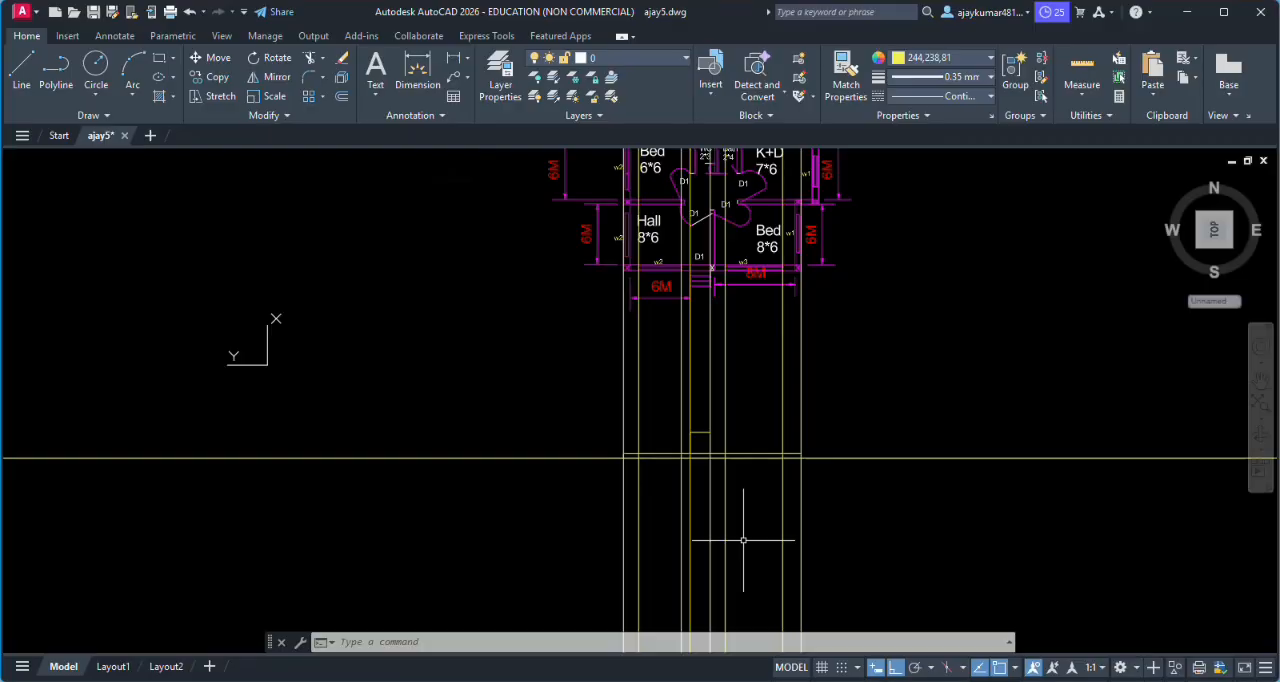
- Trim the horizontal construction line on both sides beyond the outermost vertical projection lines
text(tr)
key(Return)
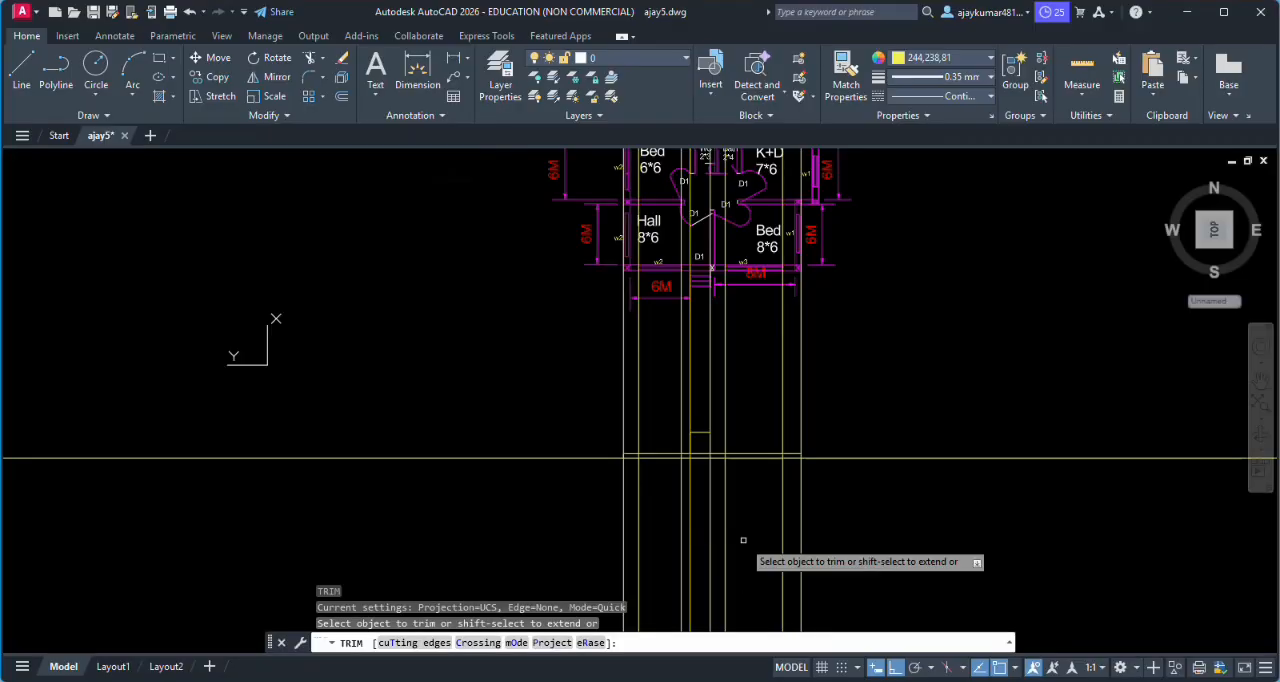
click(505, 460)
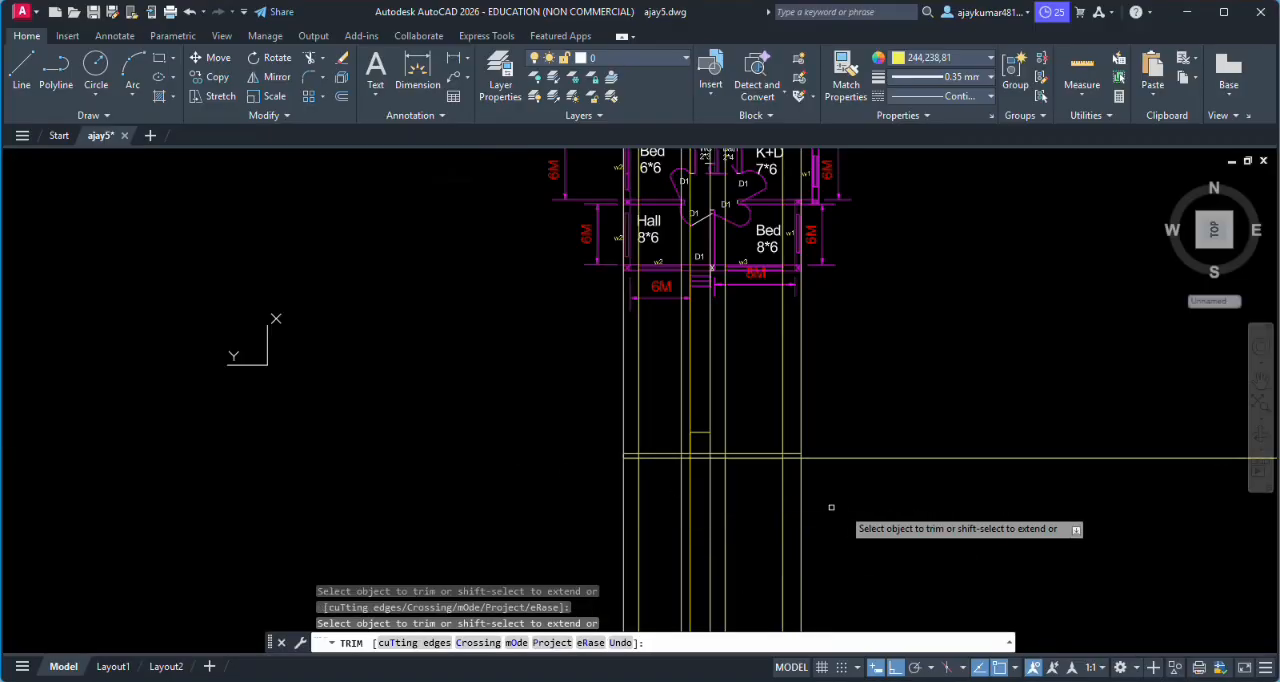
click(921, 458)
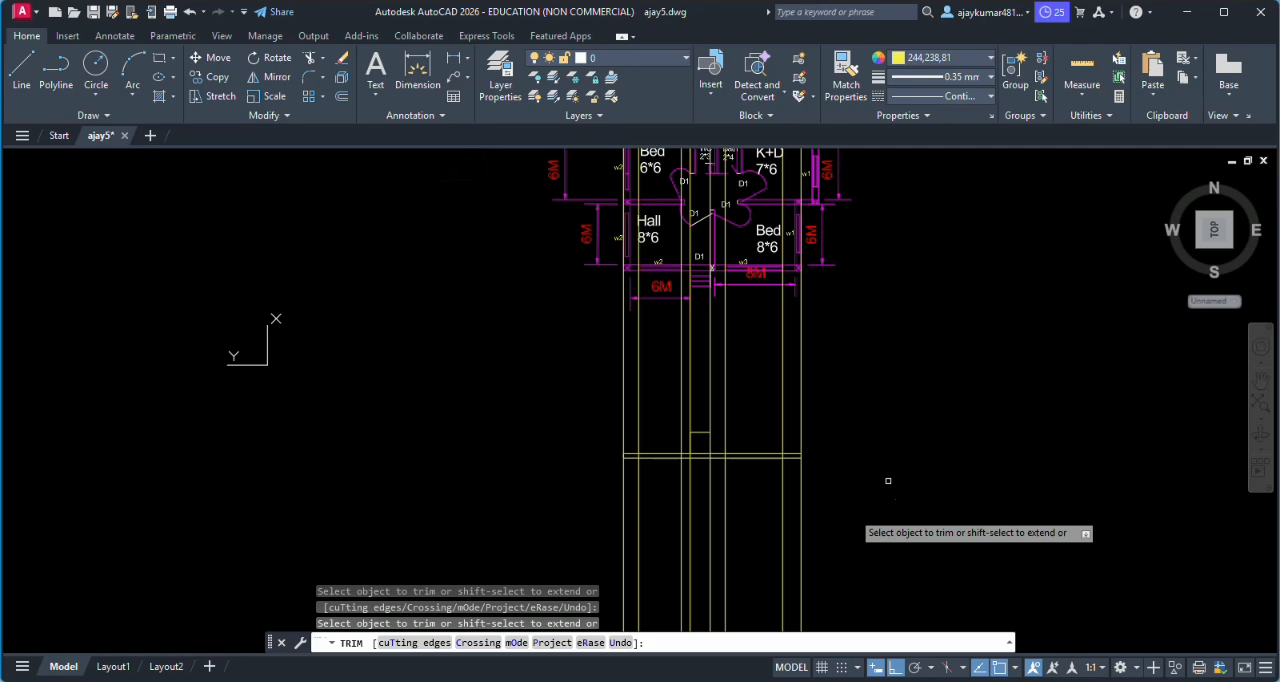
- Trim all vertical projection lines below the base line of the elevation
click(800, 540)
click(781, 535)
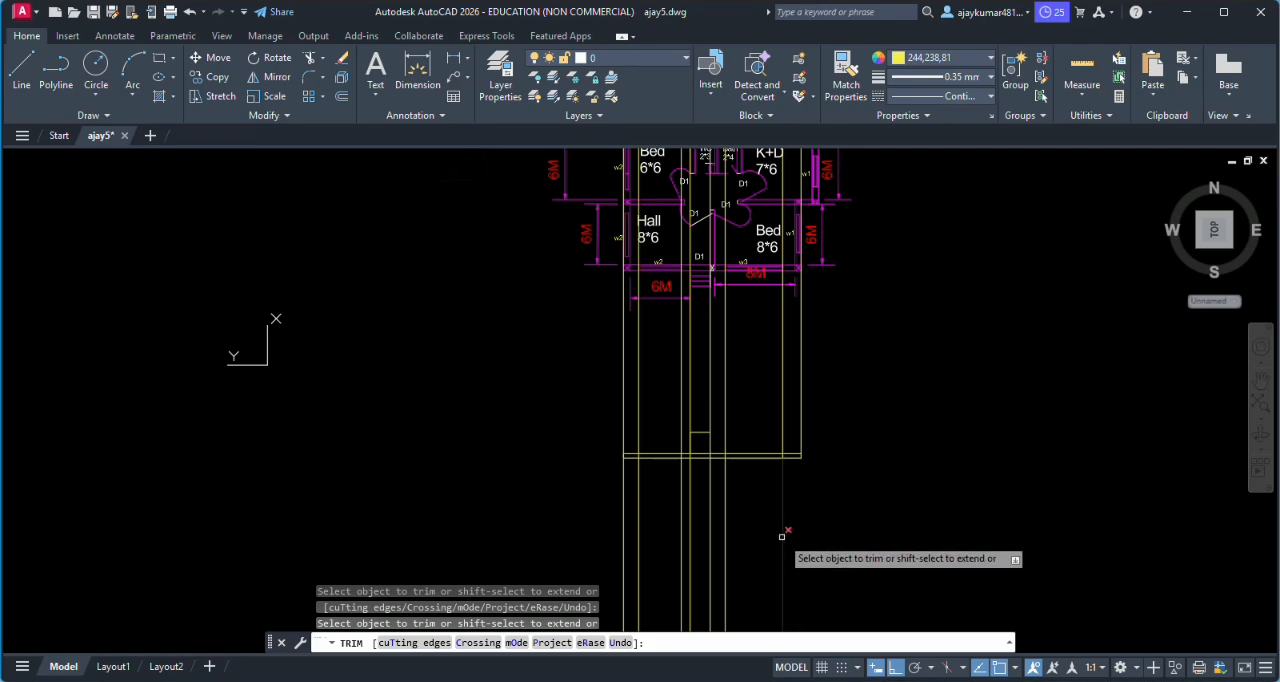
click(725, 536)
click(711, 538)
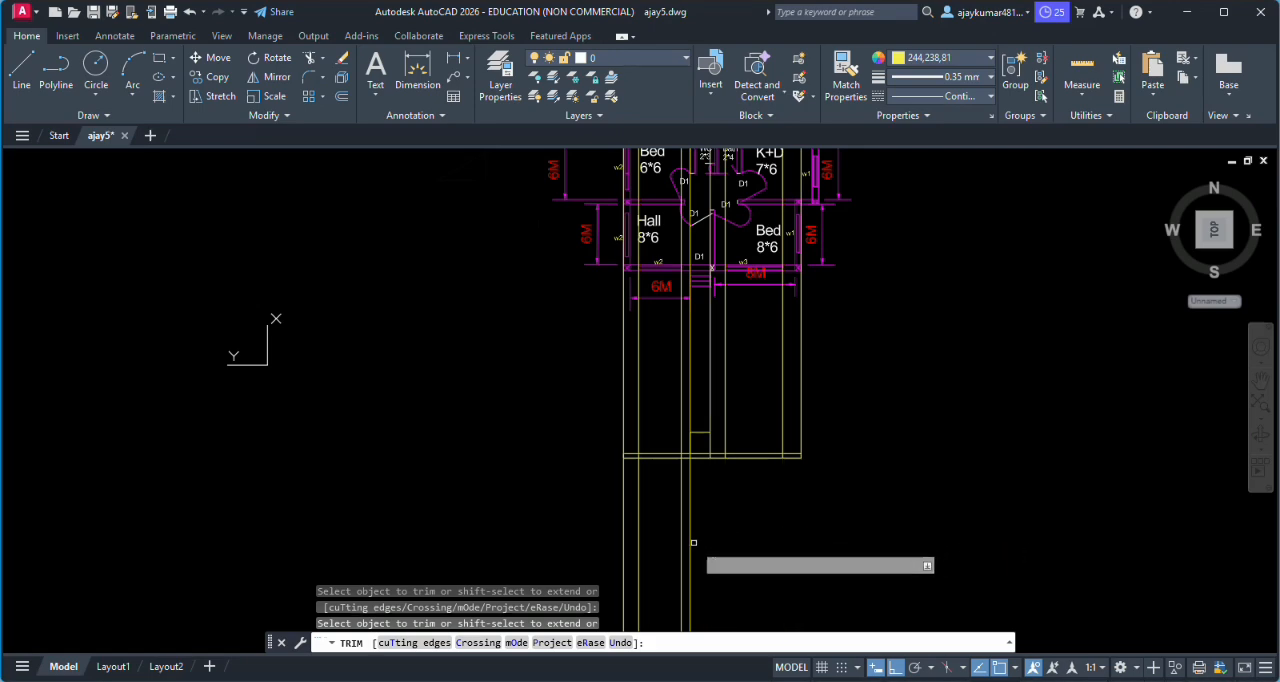
click(690, 543)
click(683, 547)
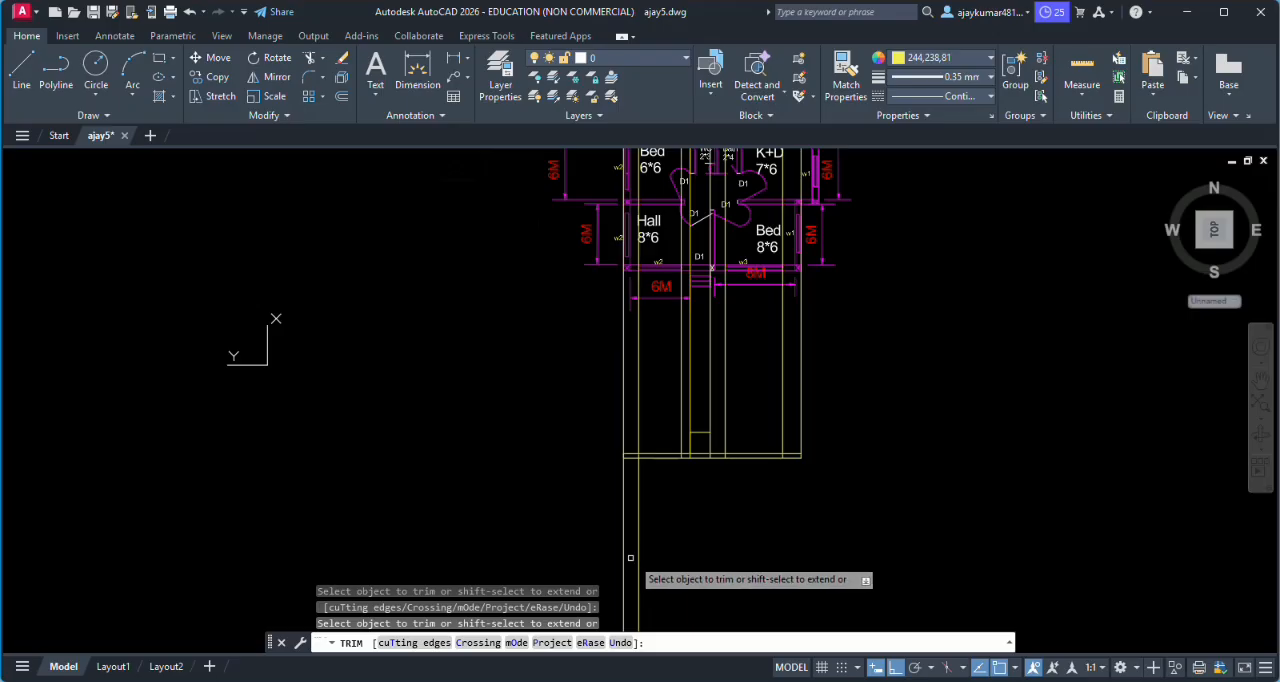
click(639, 550)
click(625, 559)
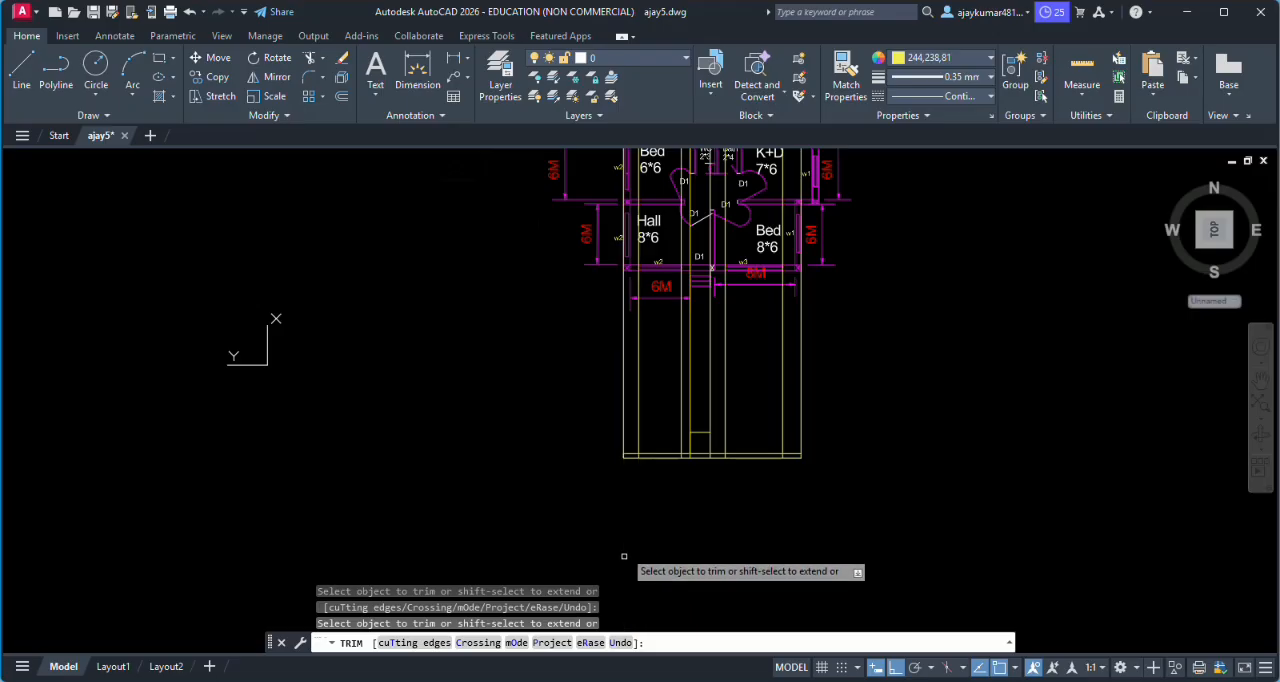
- Trim the vertical projection lines that extend above the house plan, using single picks and fence selections
scroll(630, 530, down, 2)
scroll(656, 320, up, 3)
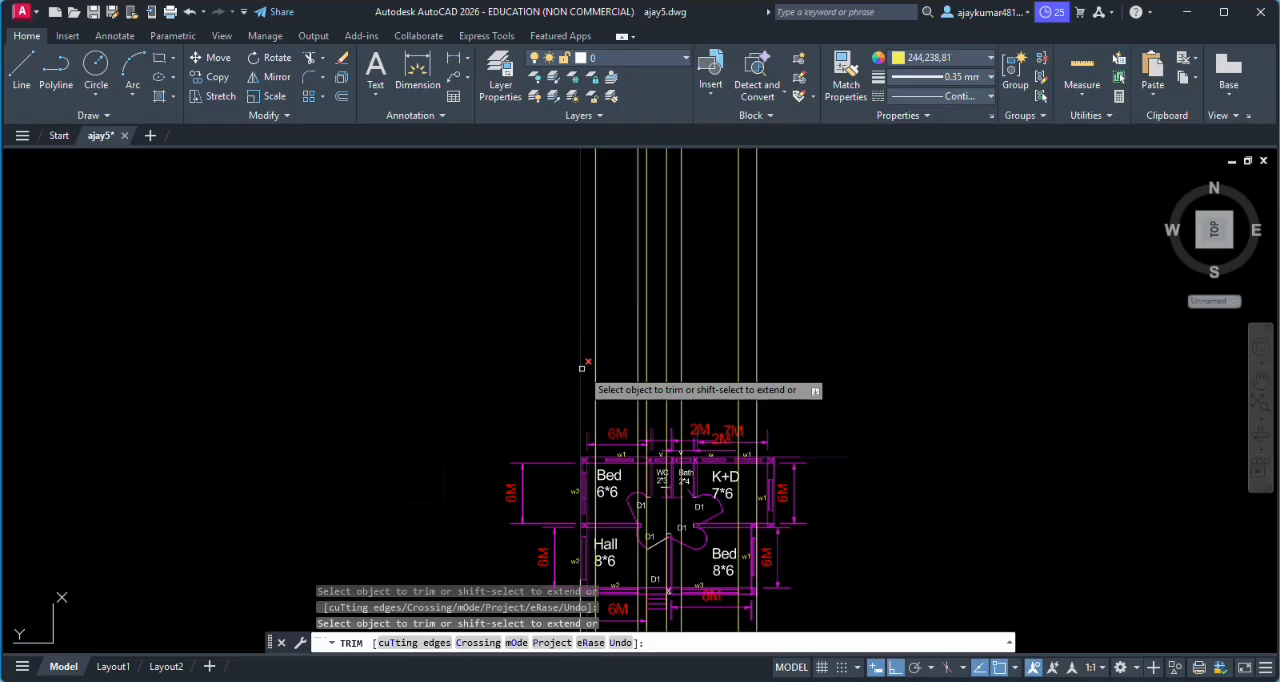
scroll(581, 368, down, 2)
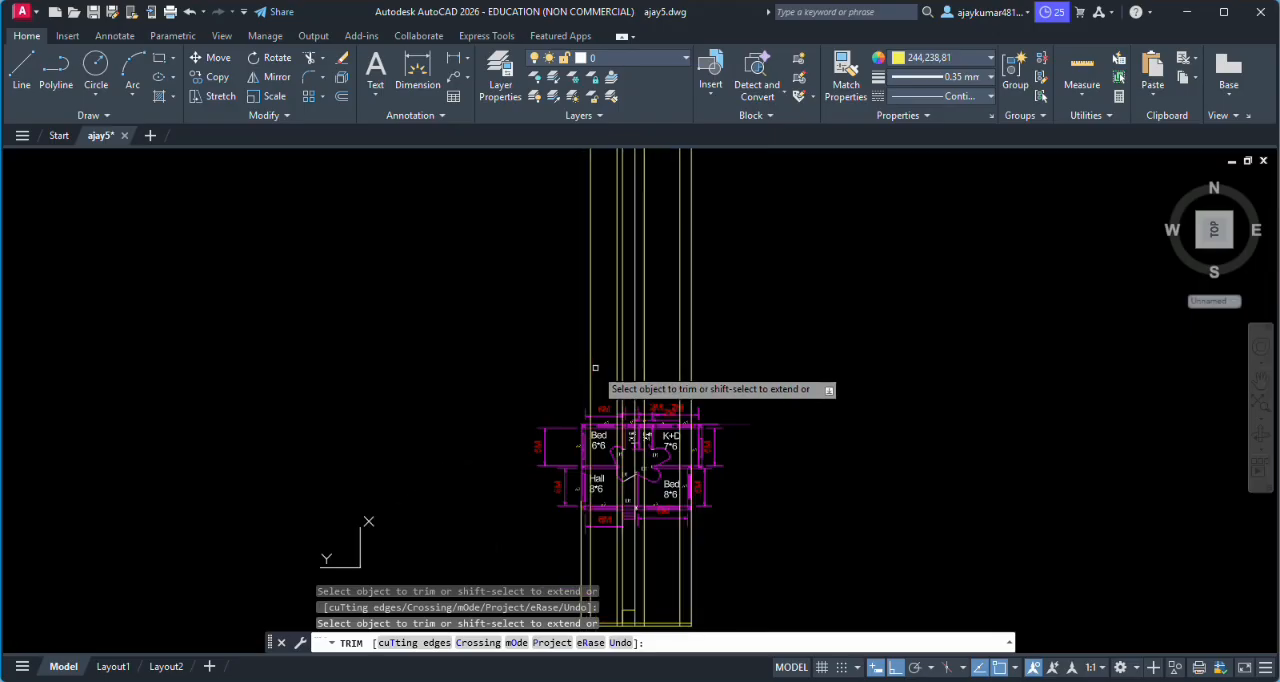
click(590, 366)
click(621, 365)
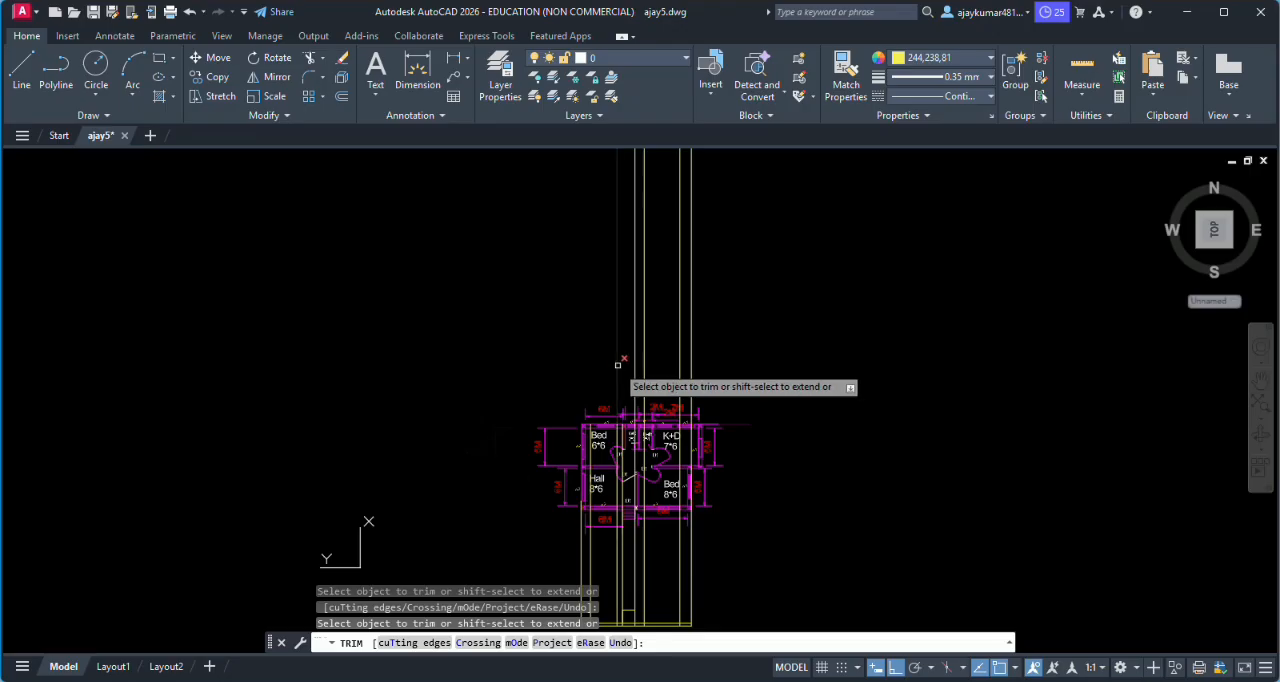
click(617, 366)
click(642, 370)
click(642, 371)
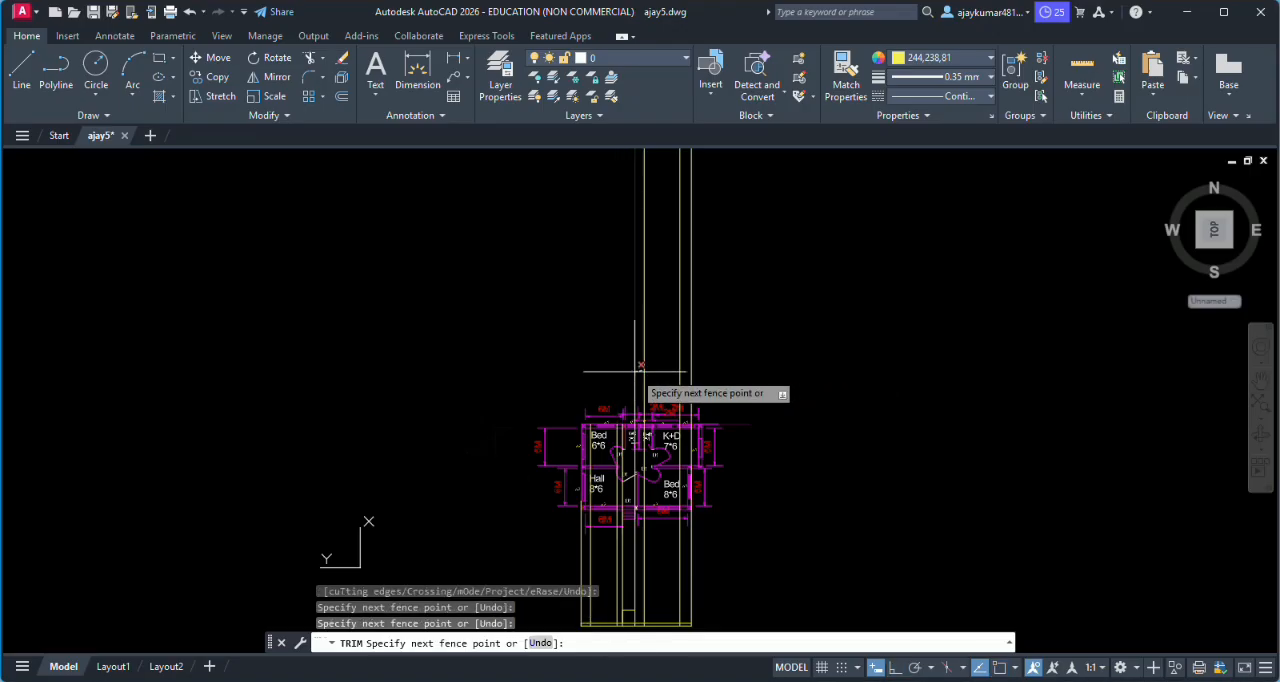
key(Return)
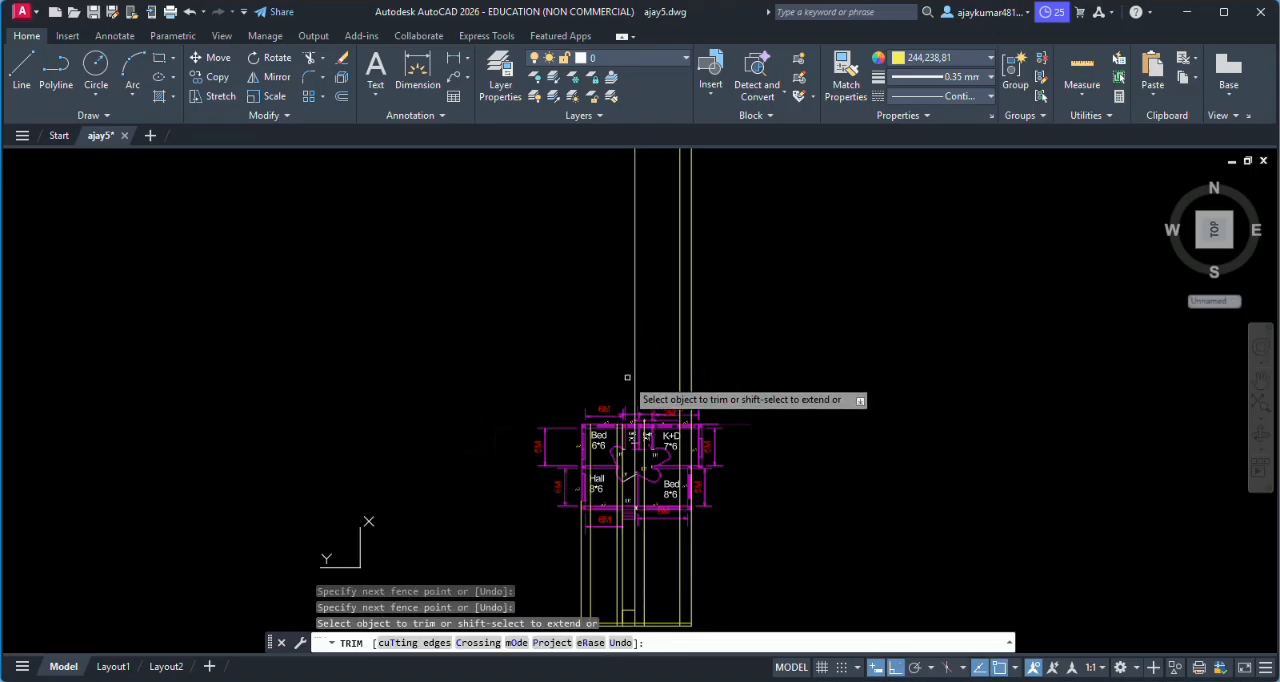
click(686, 366)
click(706, 364)
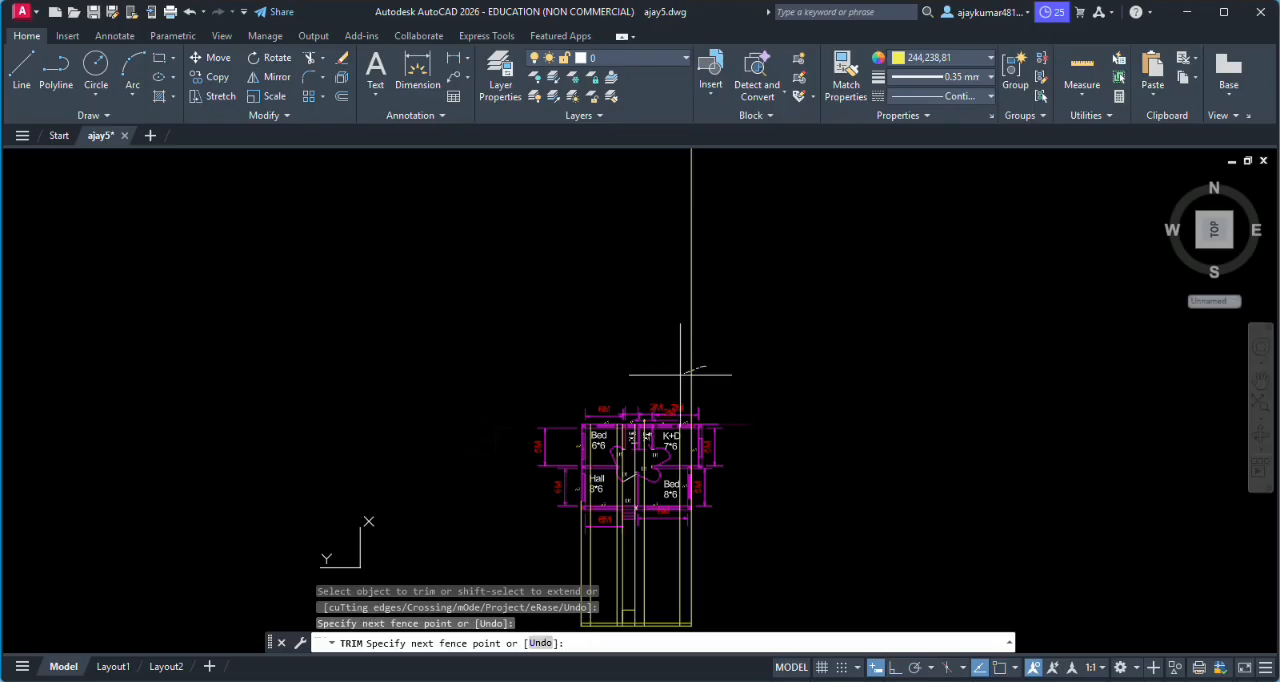
click(669, 376)
- Trim both step projection lines between the plan's entrance steps and the top of the door outline, and end the trimming
scroll(668, 376, down, 1)
scroll(656, 482, up, 1)
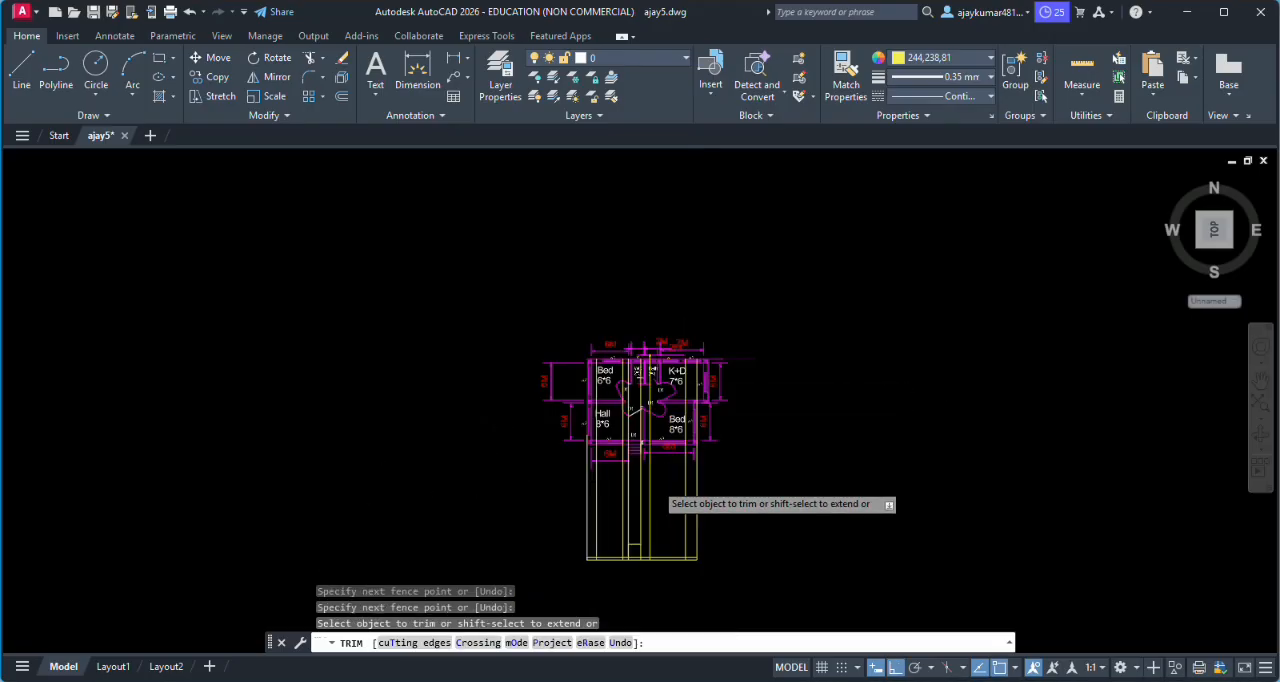
scroll(655, 495, up, 1)
scroll(650, 500, down, 1)
scroll(631, 526, up, 1)
scroll(631, 526, up, 3)
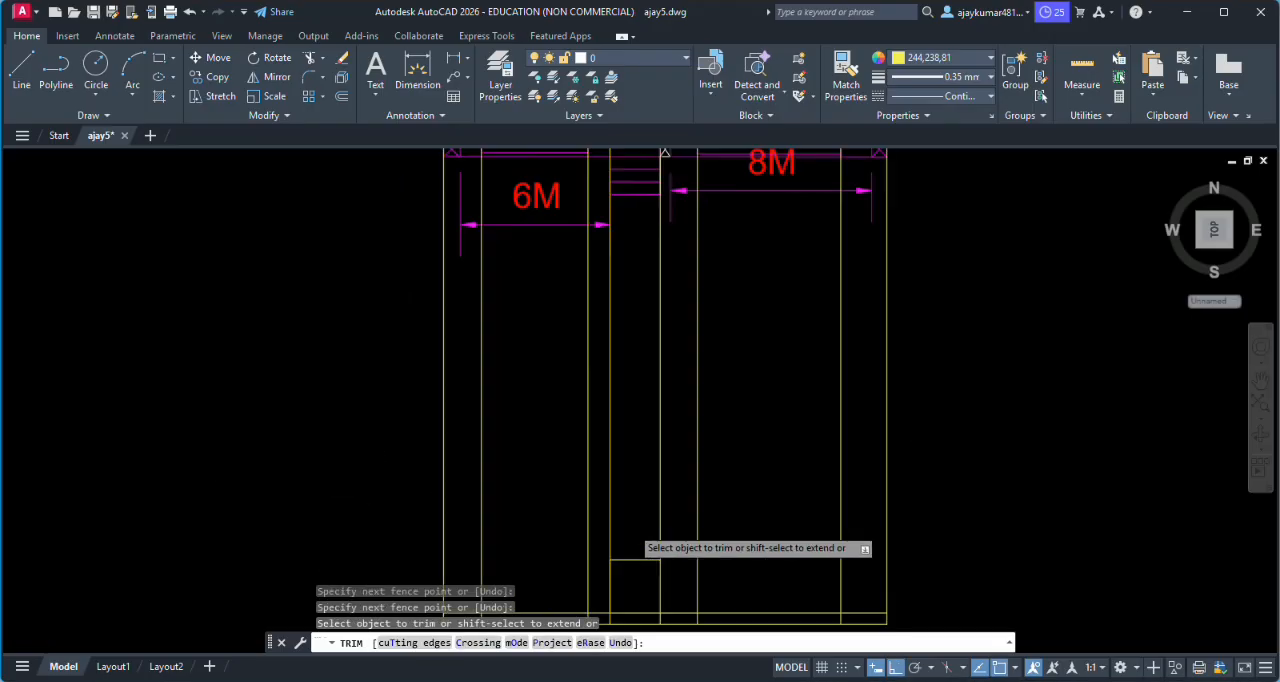
click(610, 526)
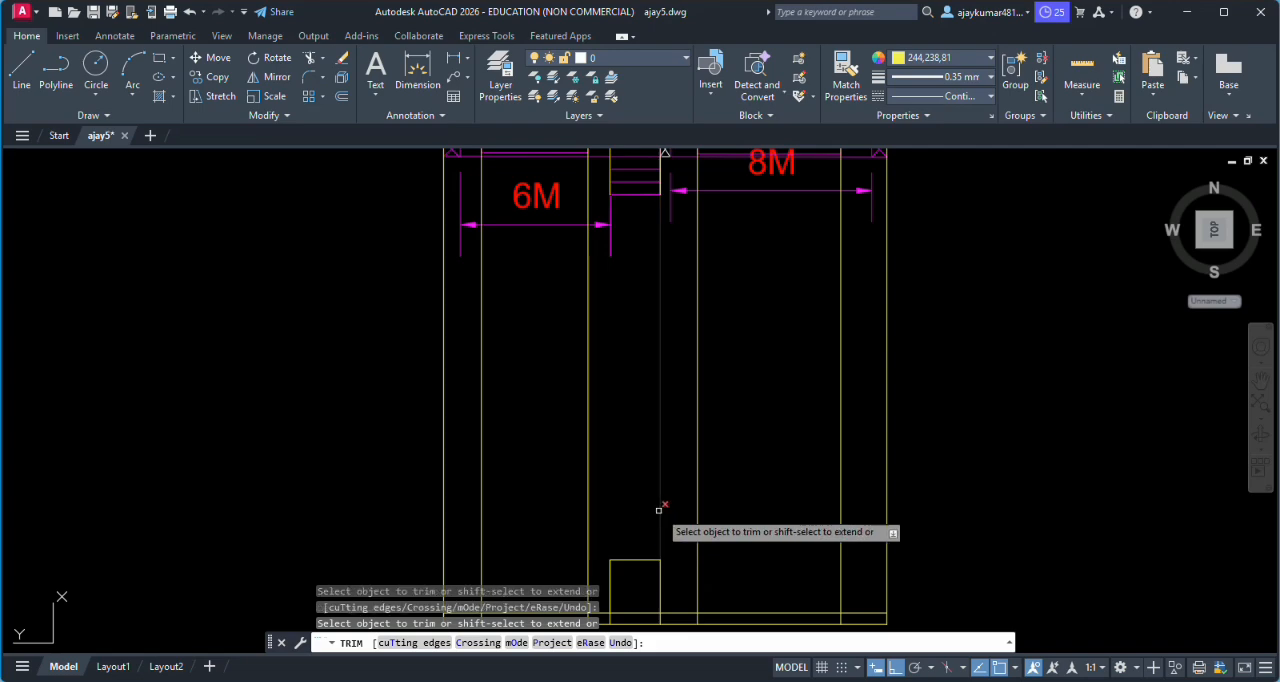
scroll(660, 505, down, 2)
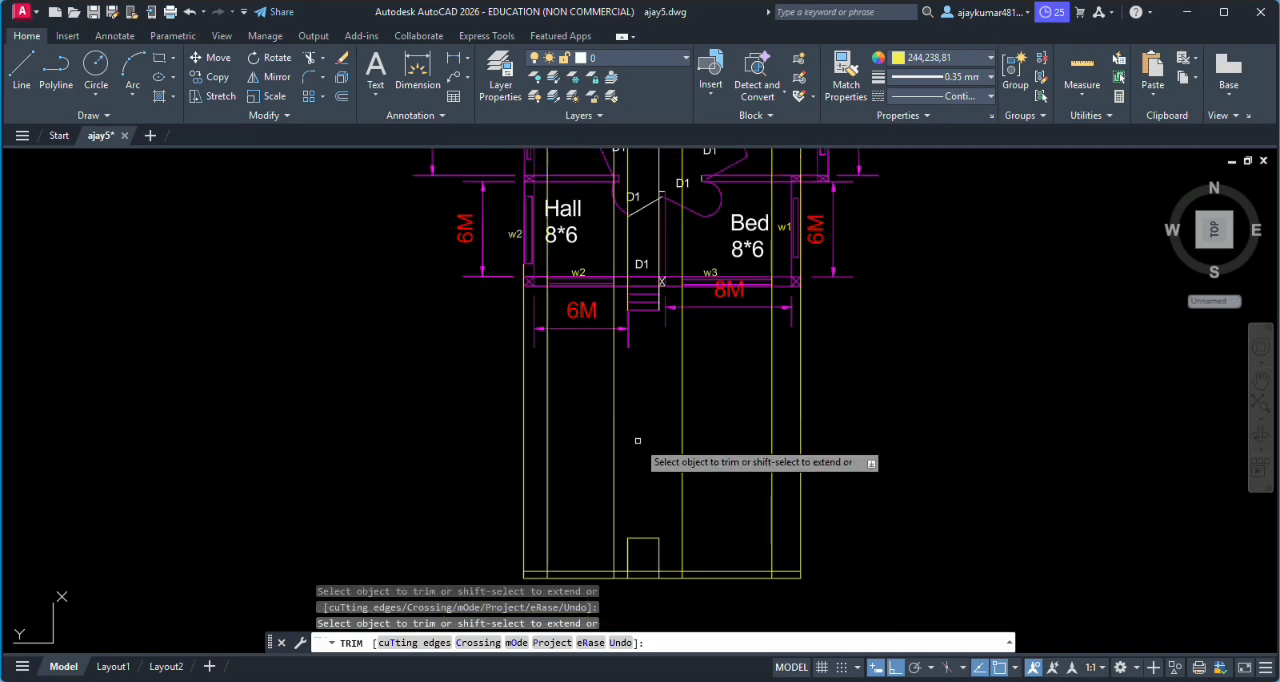
key(Escape)
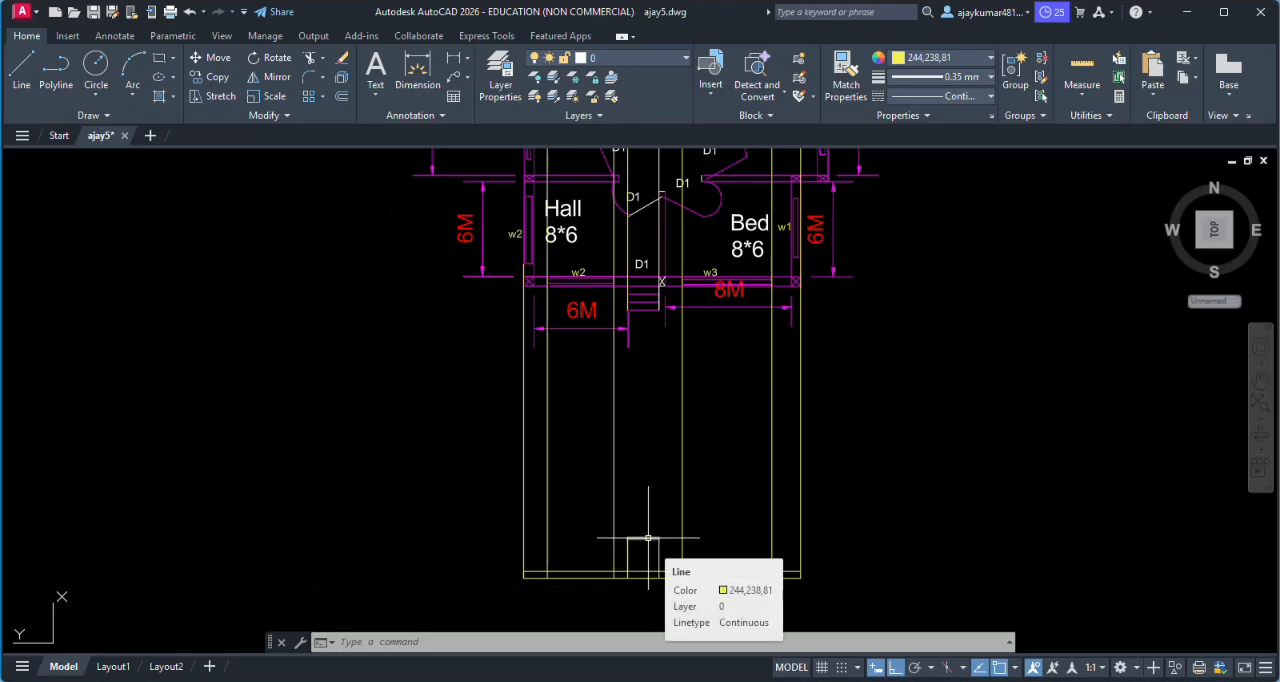
- Draw the Bed-side window's head line level with the door top, between the two w3 window projection lines
scroll(648, 538, down, 3)
scroll(650, 542, up, 5)
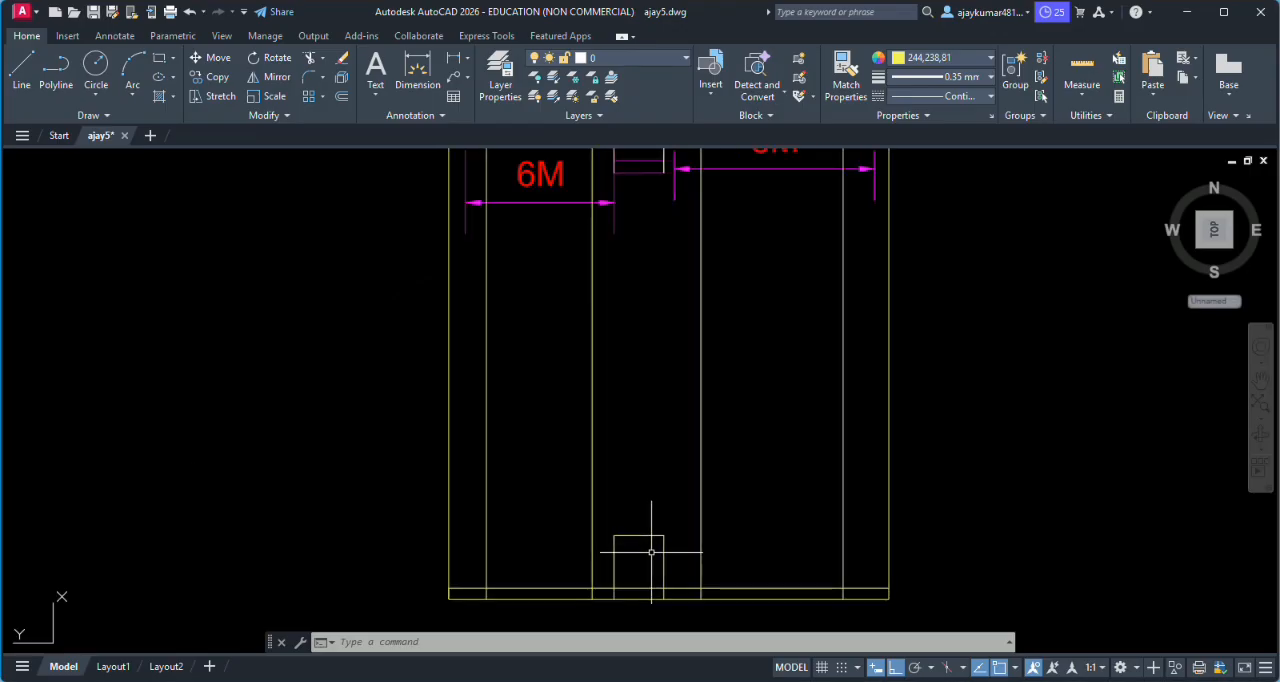
scroll(680, 528, down, 3)
scroll(680, 528, up, 6)
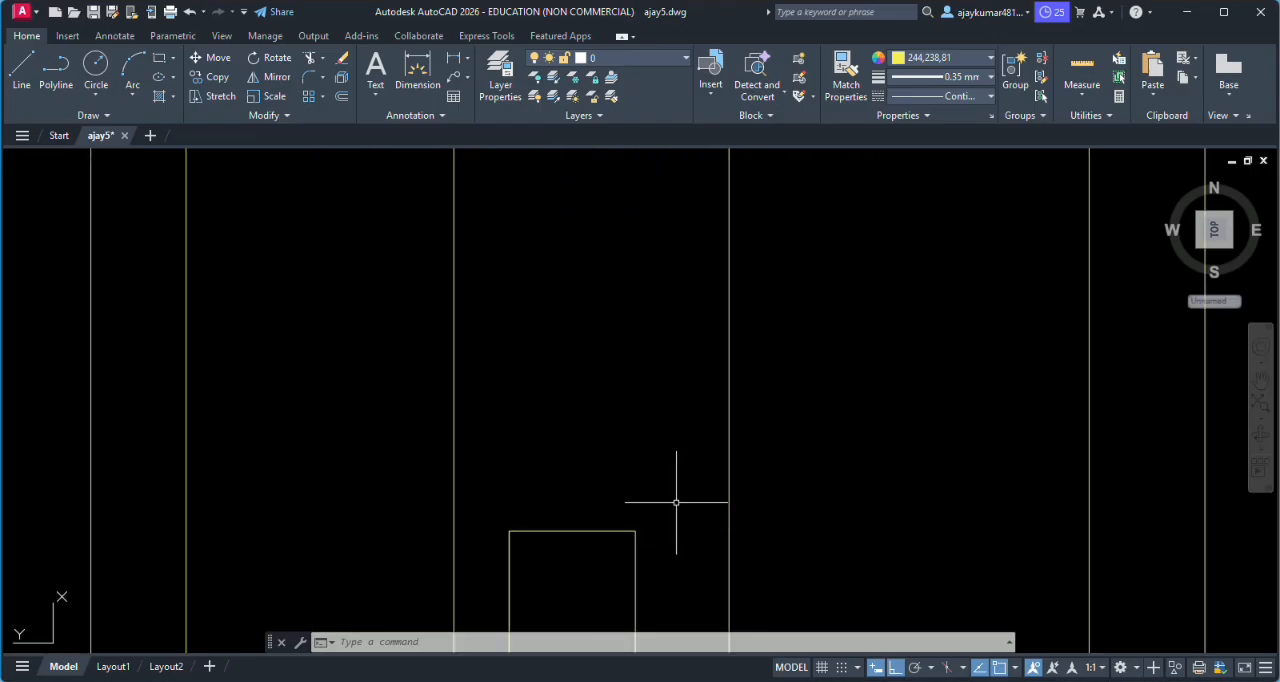
text(l)
key(Return)
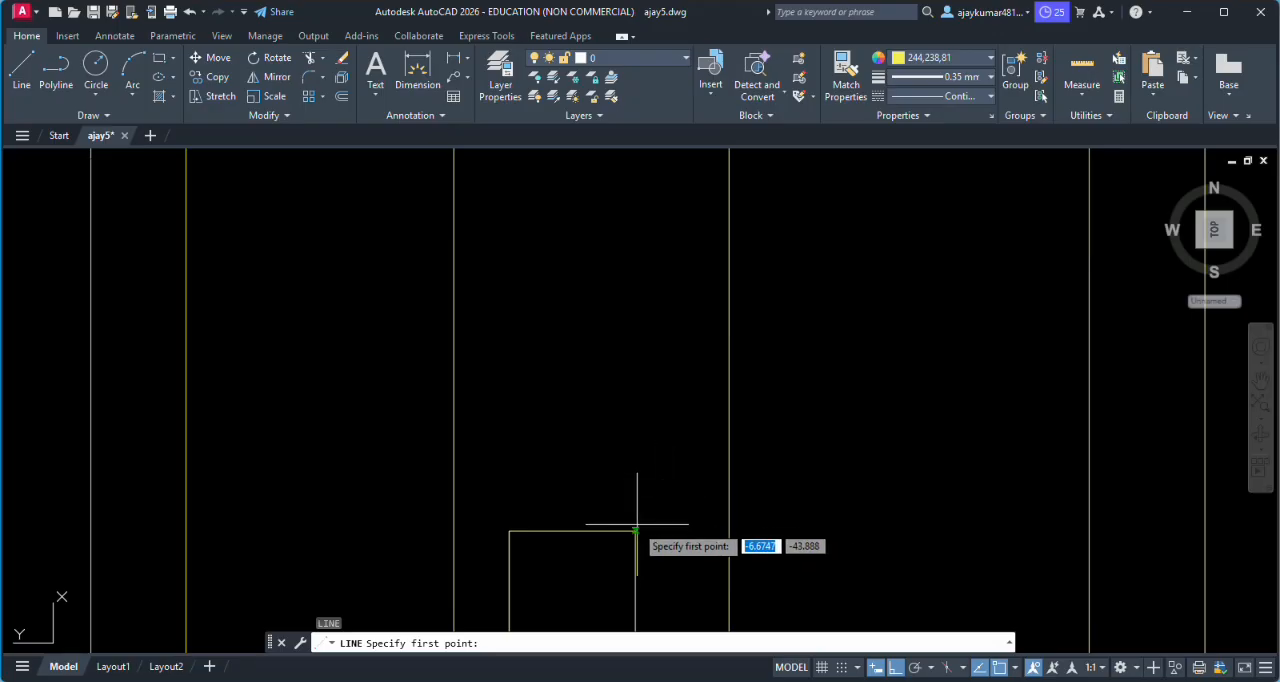
click(729, 531)
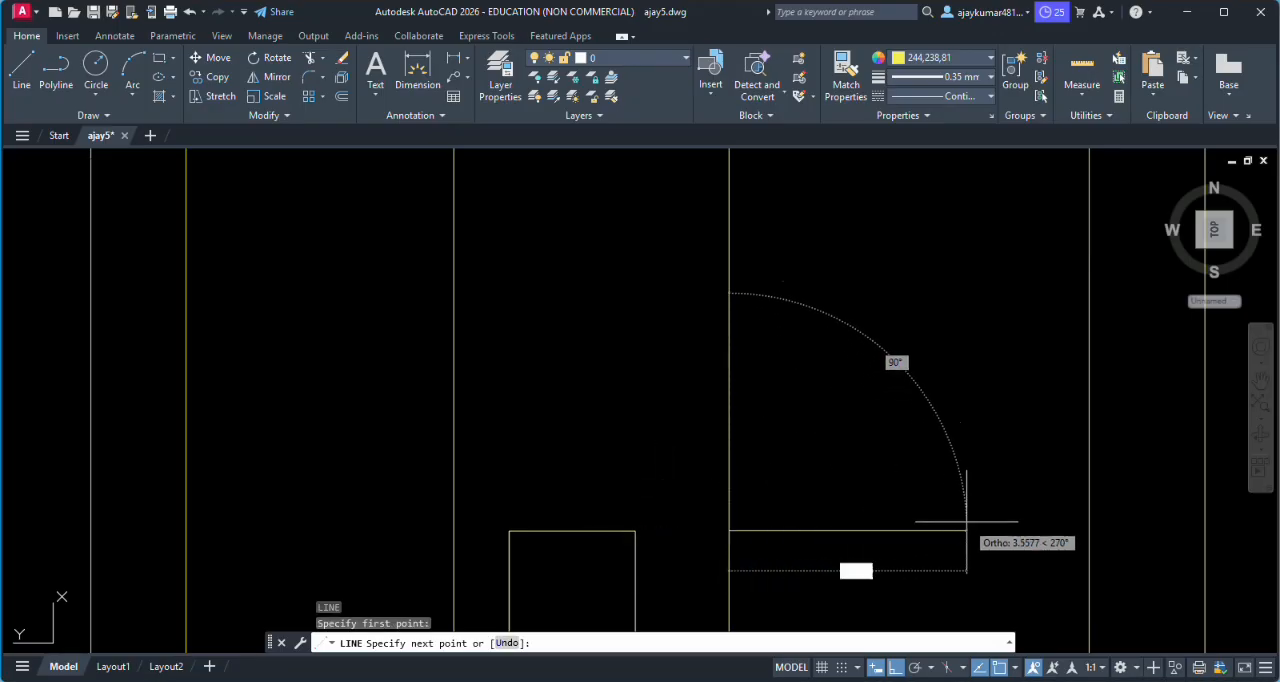
click(1089, 531)
- Continue the Bed-side window outline 1.5 down along the outer projection line and back across to the inner projection line as a sill
scroll(1089, 531, down, 2)
scroll(1088, 571, up, 1)
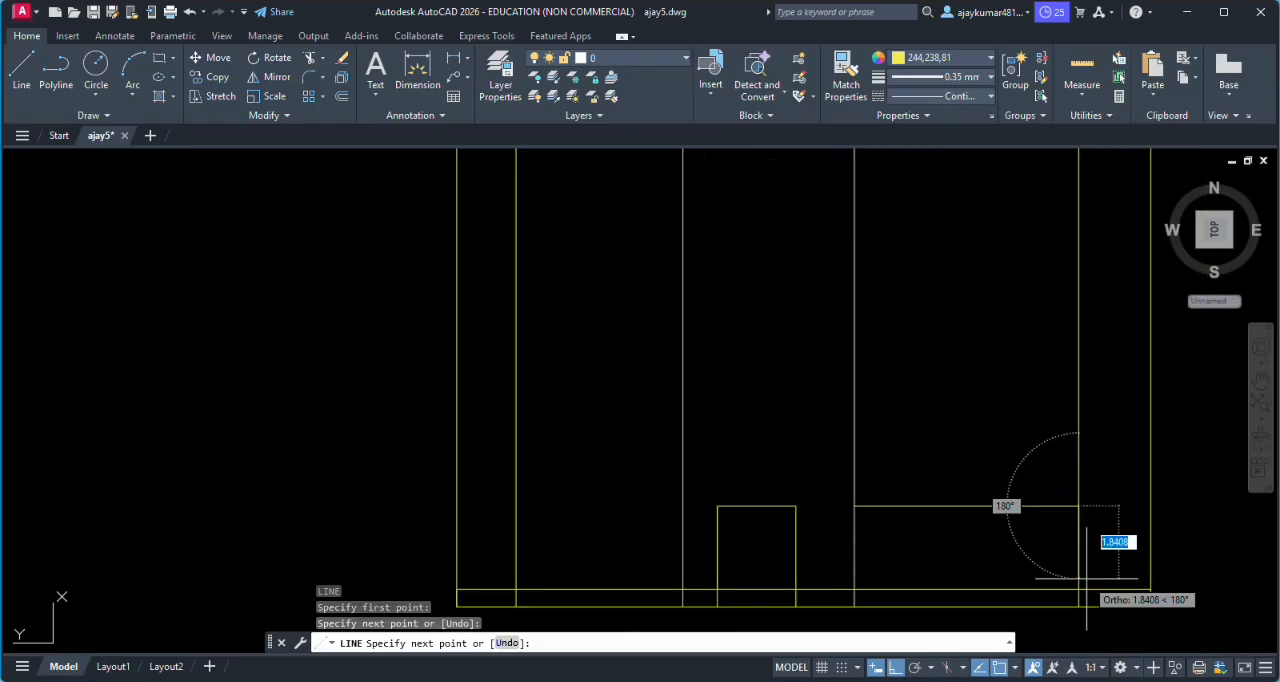
text(1.5)
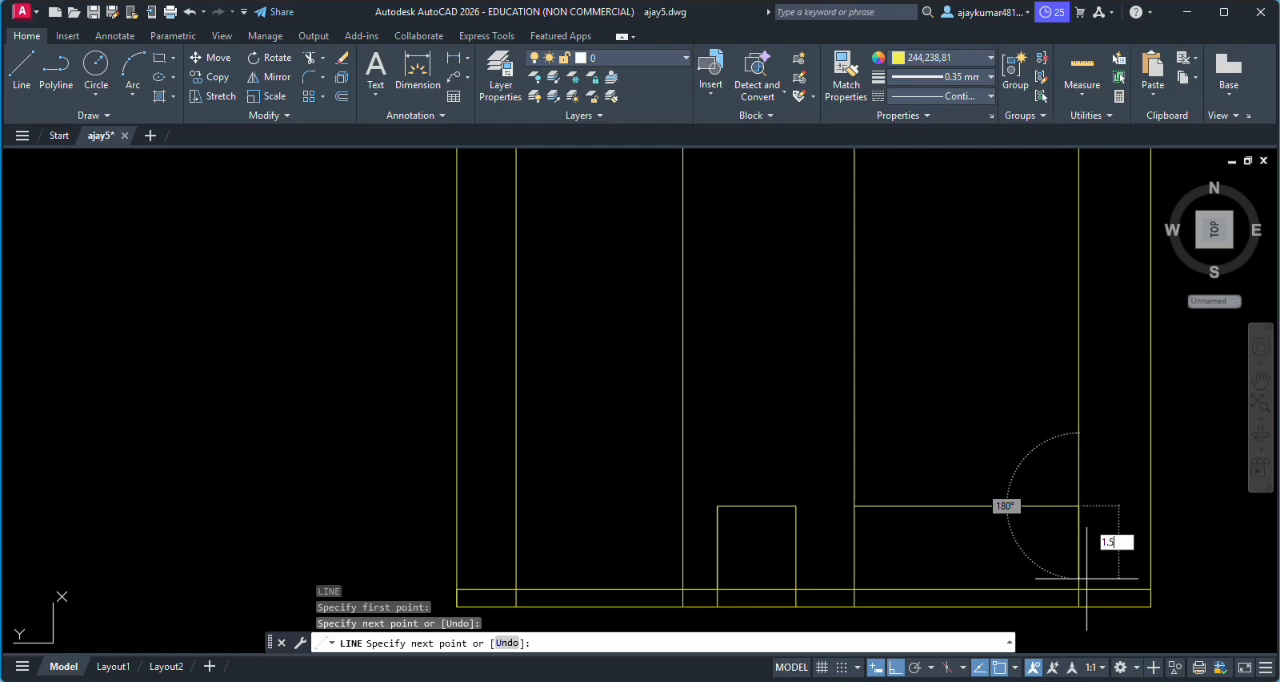
key(Return)
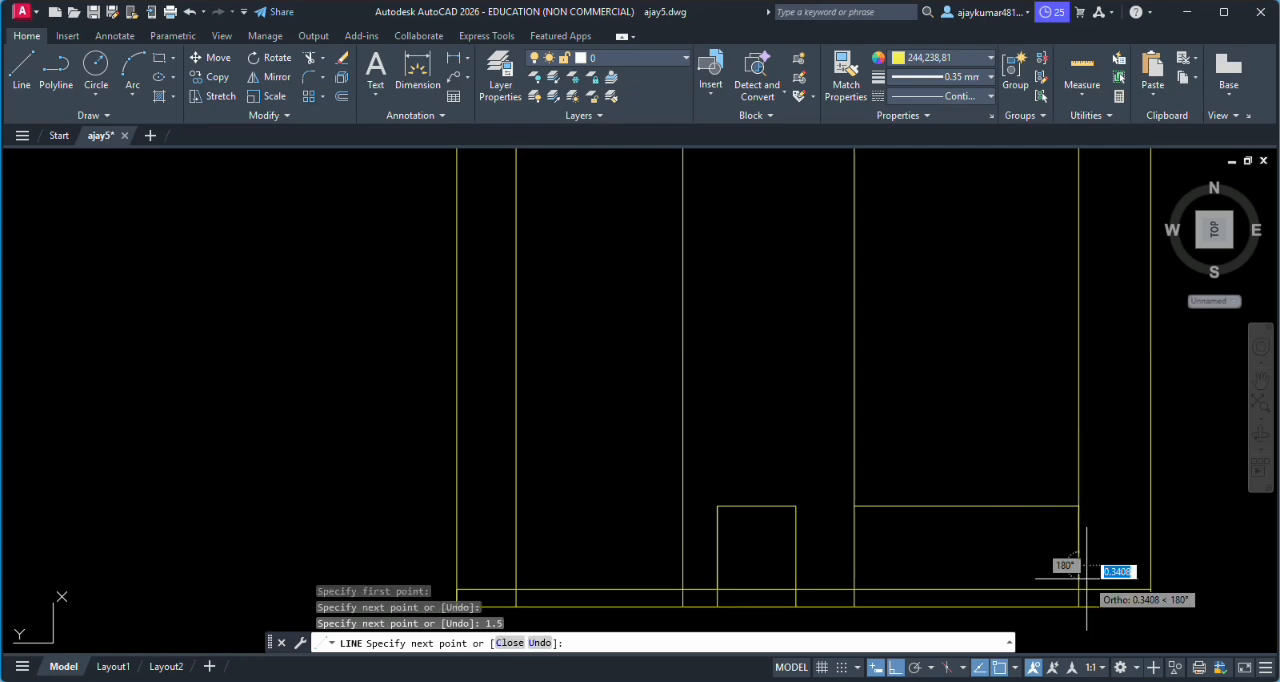
click(854, 566)
key(Return)
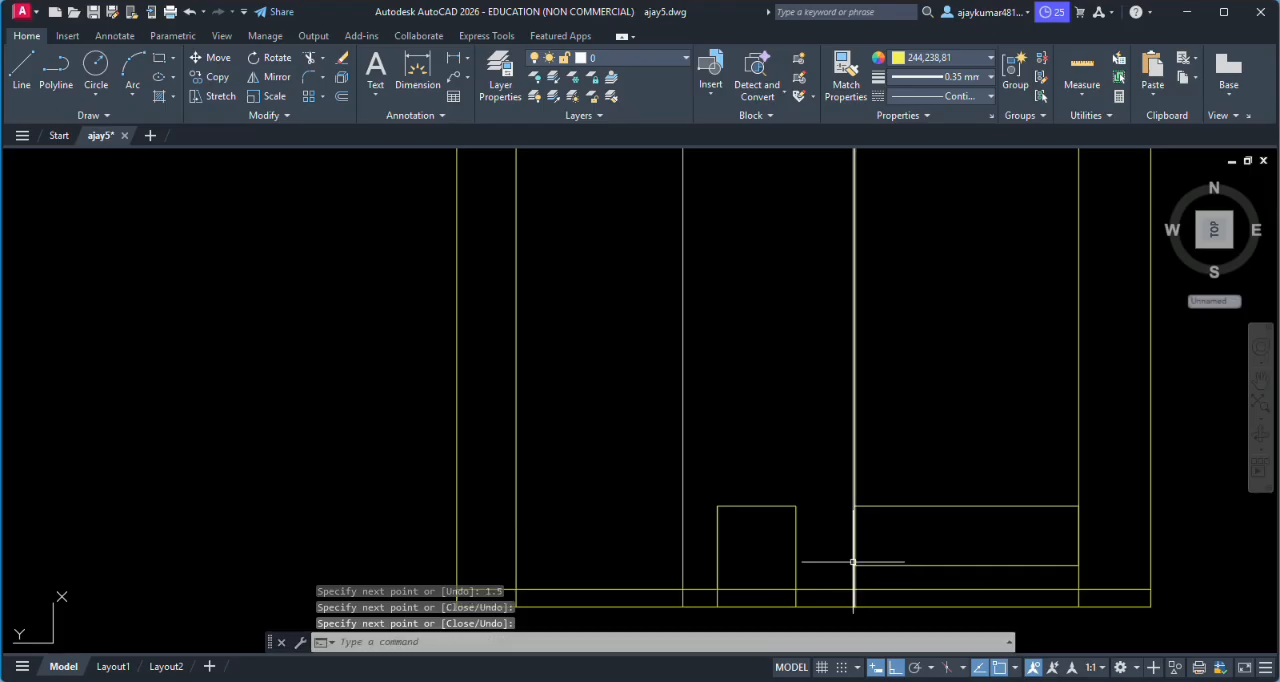
- Draw the Hall-side window's head line level with the door top, from the projection line nearest the door to the outer w2 projection line
scroll(853, 562, down, 3)
scroll(741, 527, up, 4)
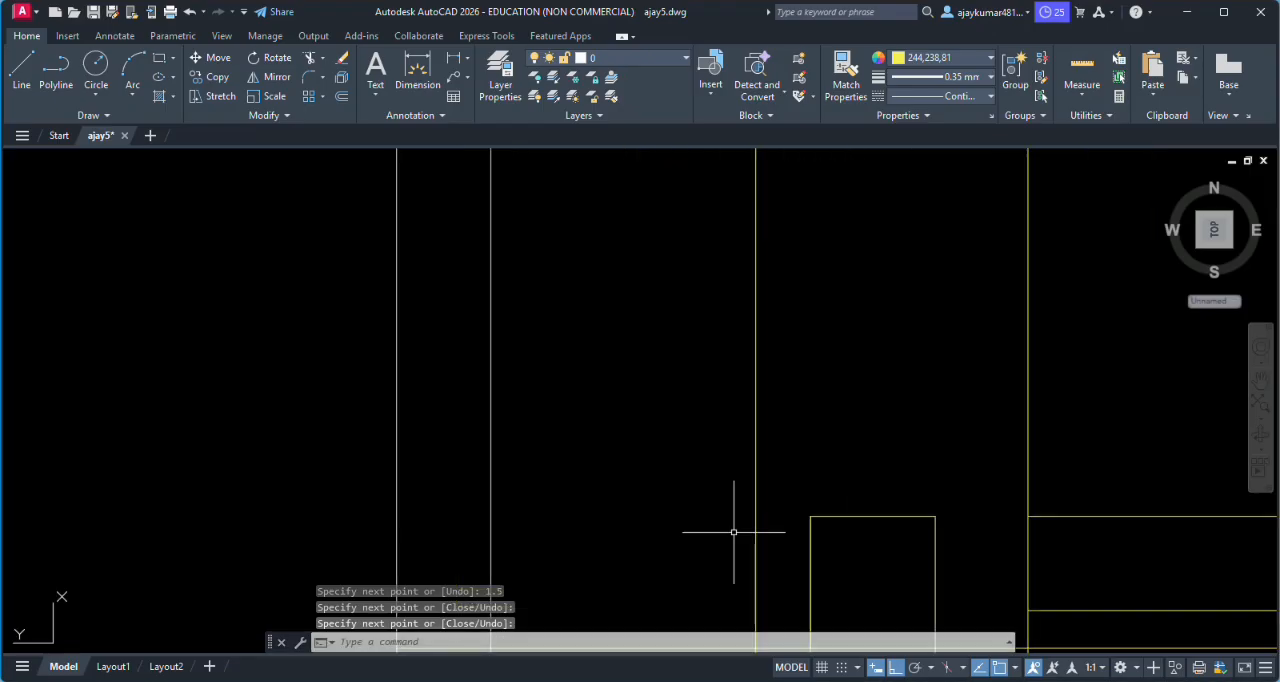
scroll(741, 527, down, 1)
scroll(741, 527, down, 3)
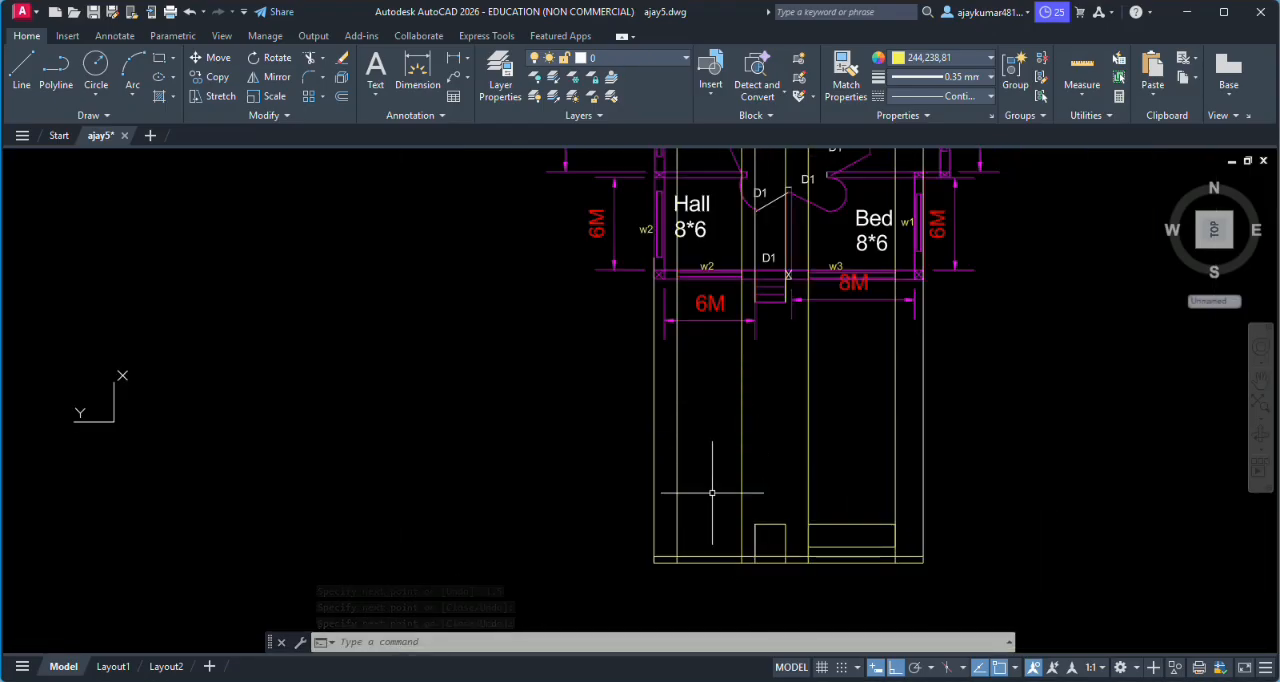
scroll(713, 492, up, 3)
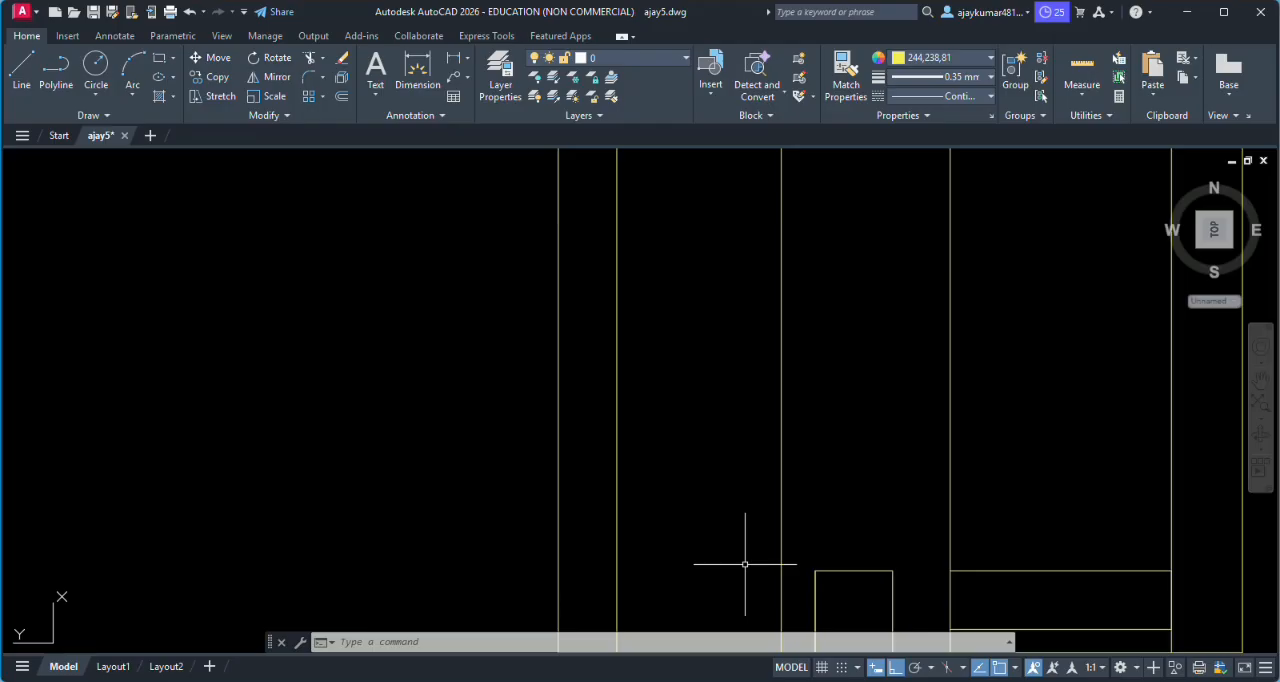
text(l)
key(Return)
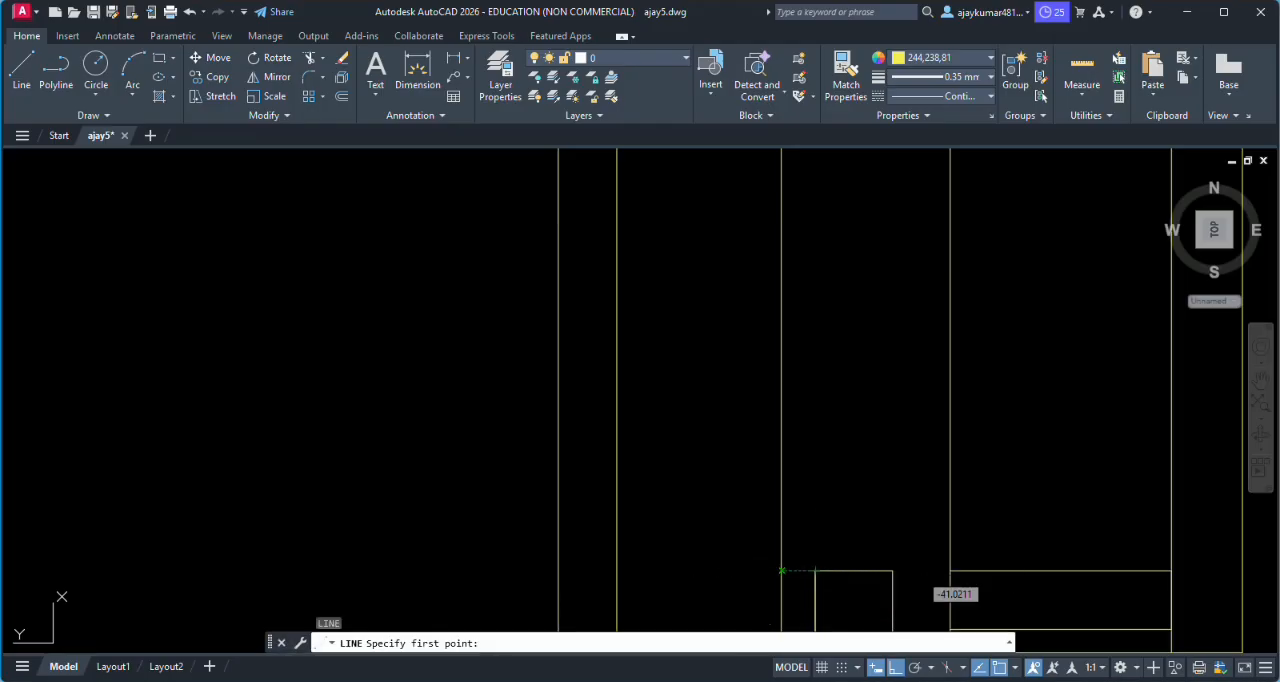
click(781, 571)
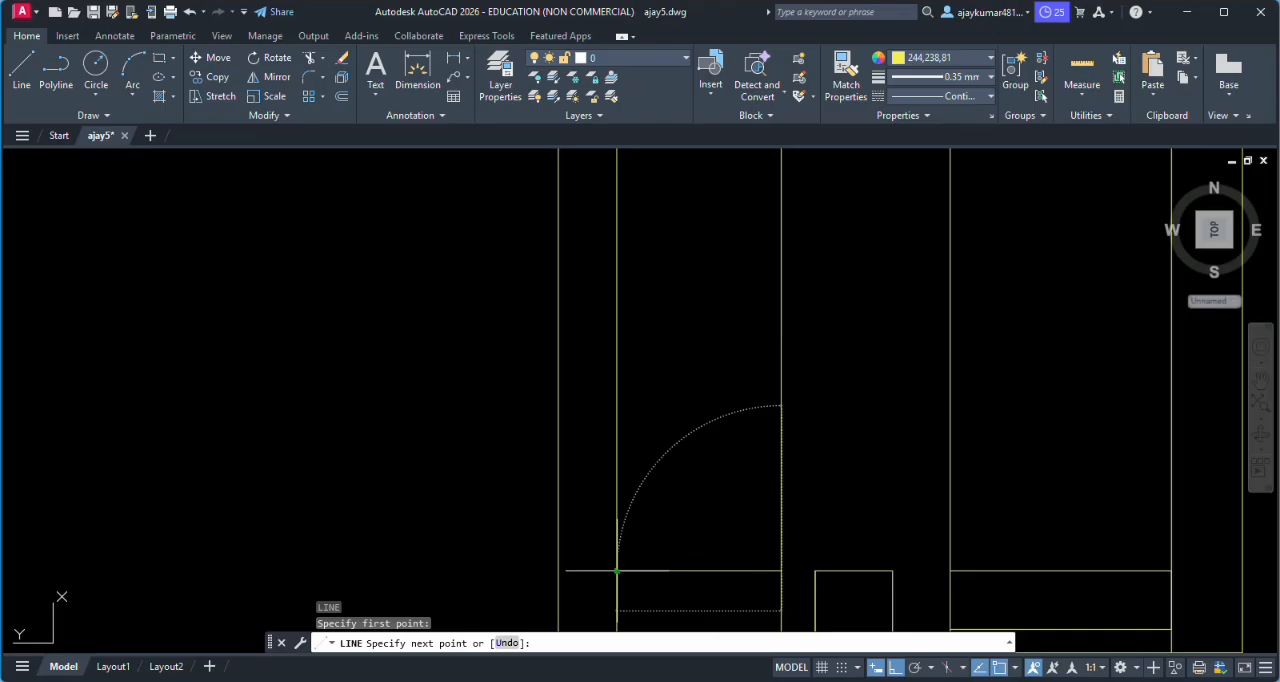
- Continue the Hall-side window outline 1.5 down along its outer projection line and across to the projection line nearest the door
scroll(618, 571, down, 1)
scroll(618, 571, down, 2)
scroll(640, 585, up, 4)
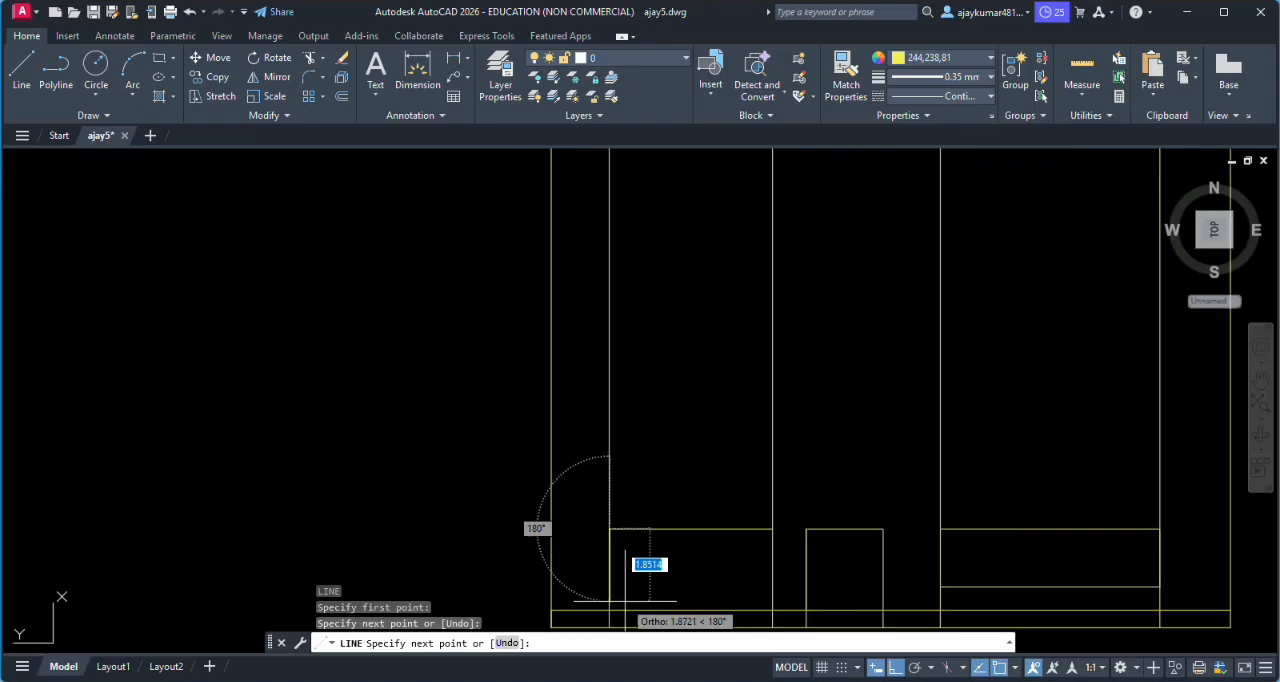
scroll(621, 595, up, 2)
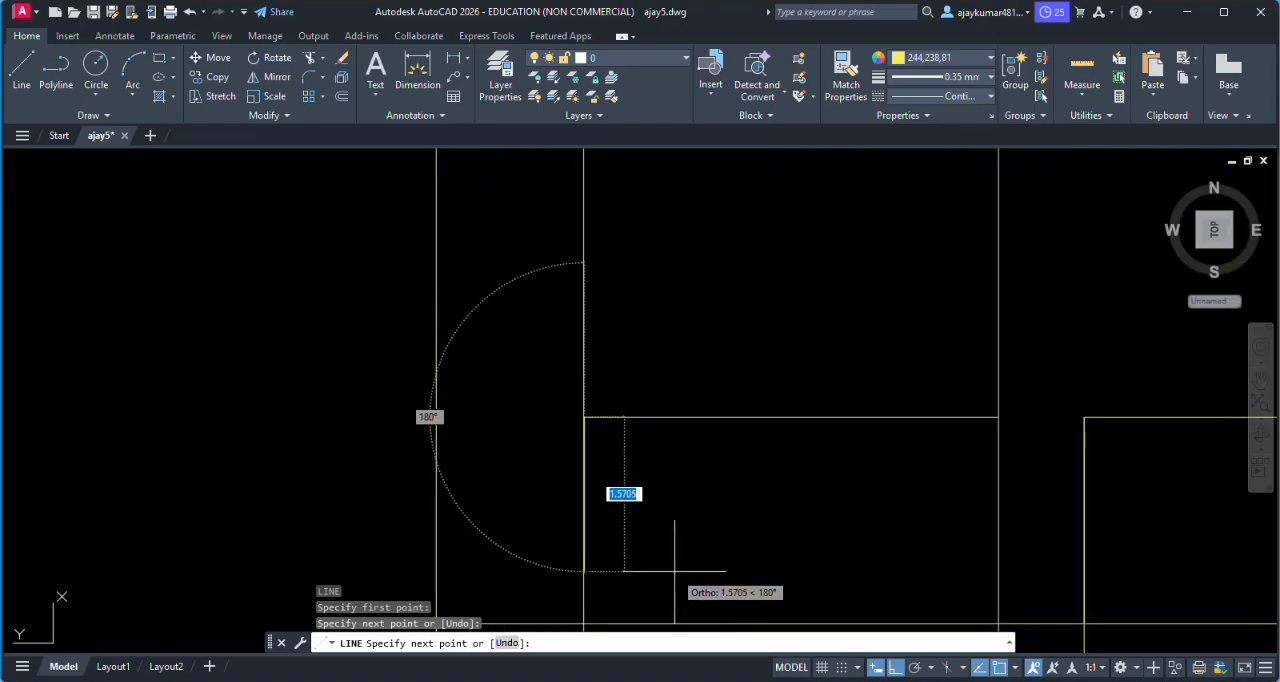
text(1.5)
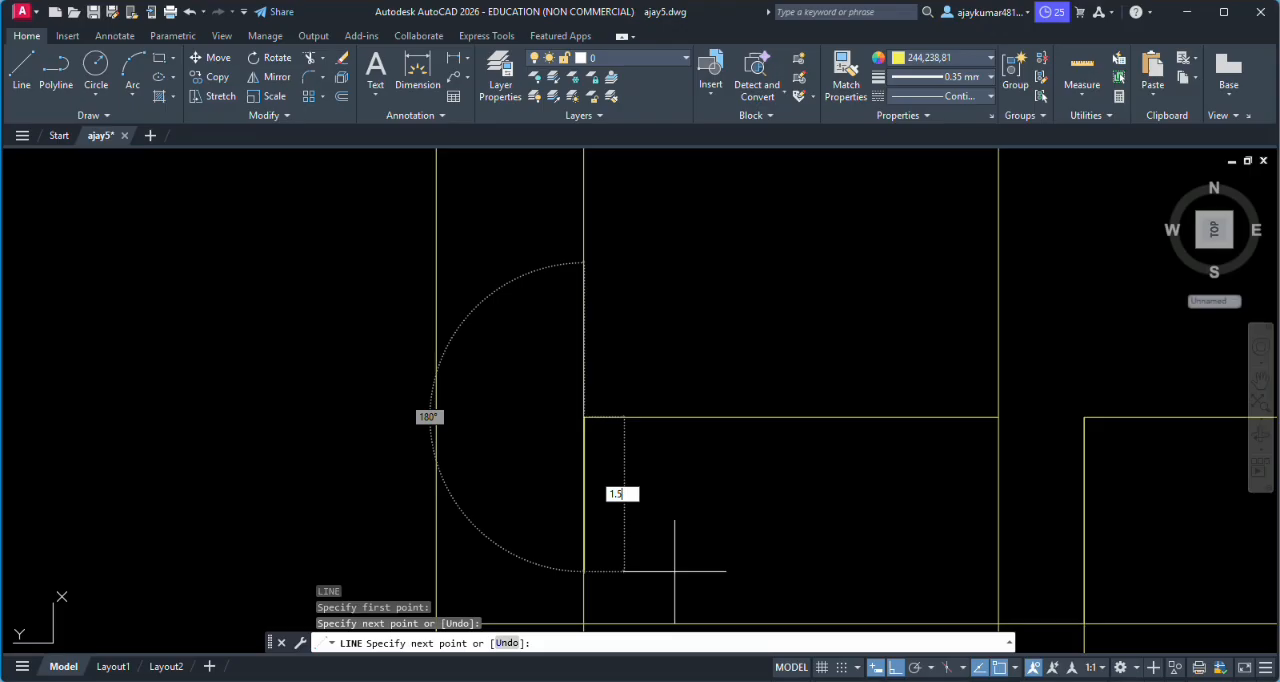
key(Return)
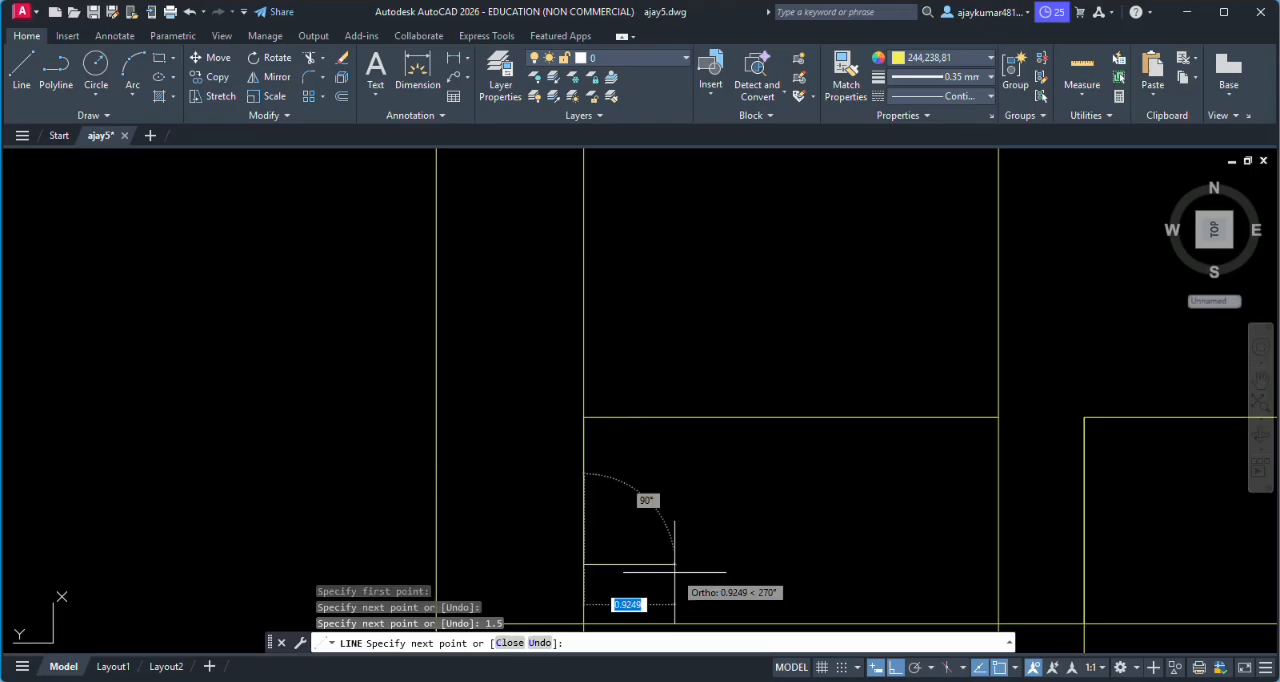
click(997, 565)
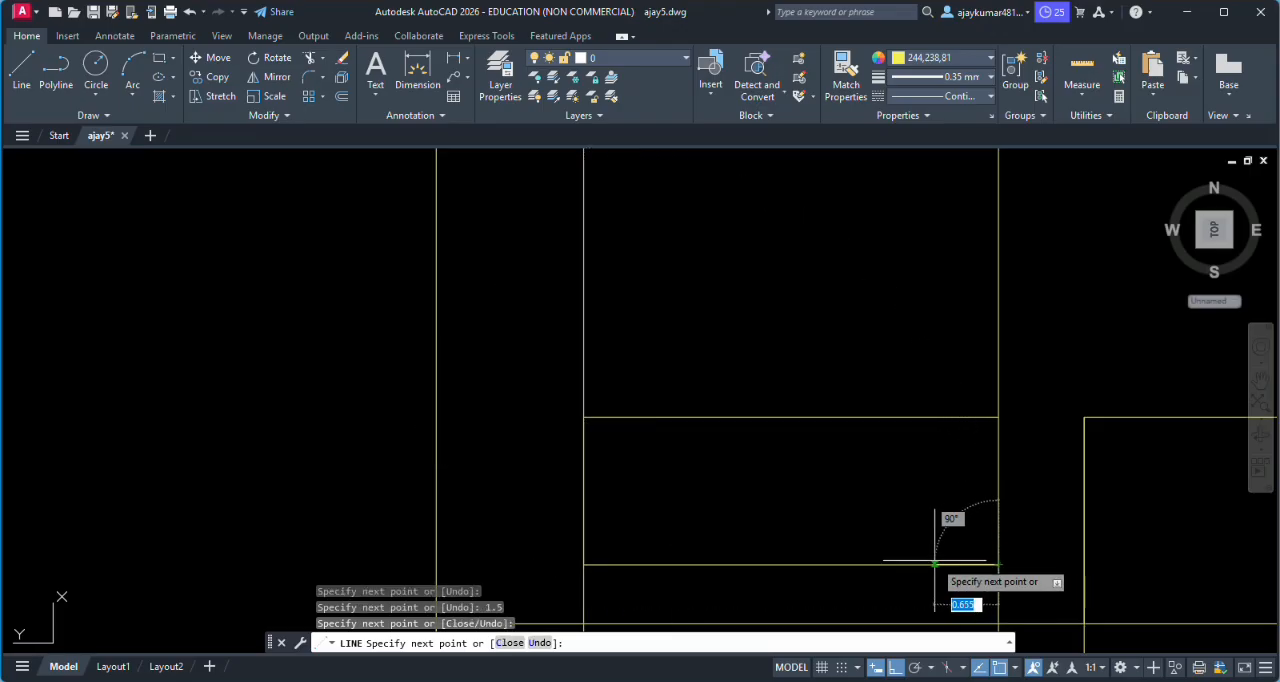
key(Return)
scroll(914, 543, down, 5)
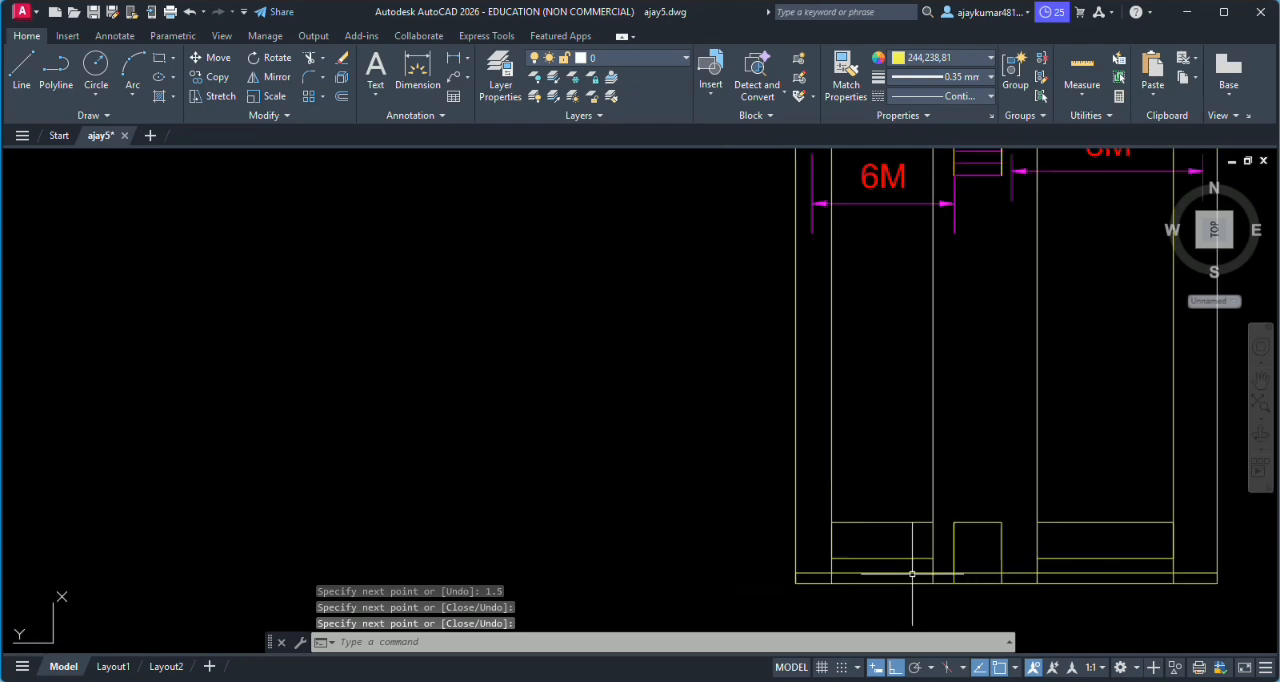
- Draw a 3.3 vertical wall line upward from the top of the base strip at the elevation's left outer edge
scroll(805, 555, up, 5)
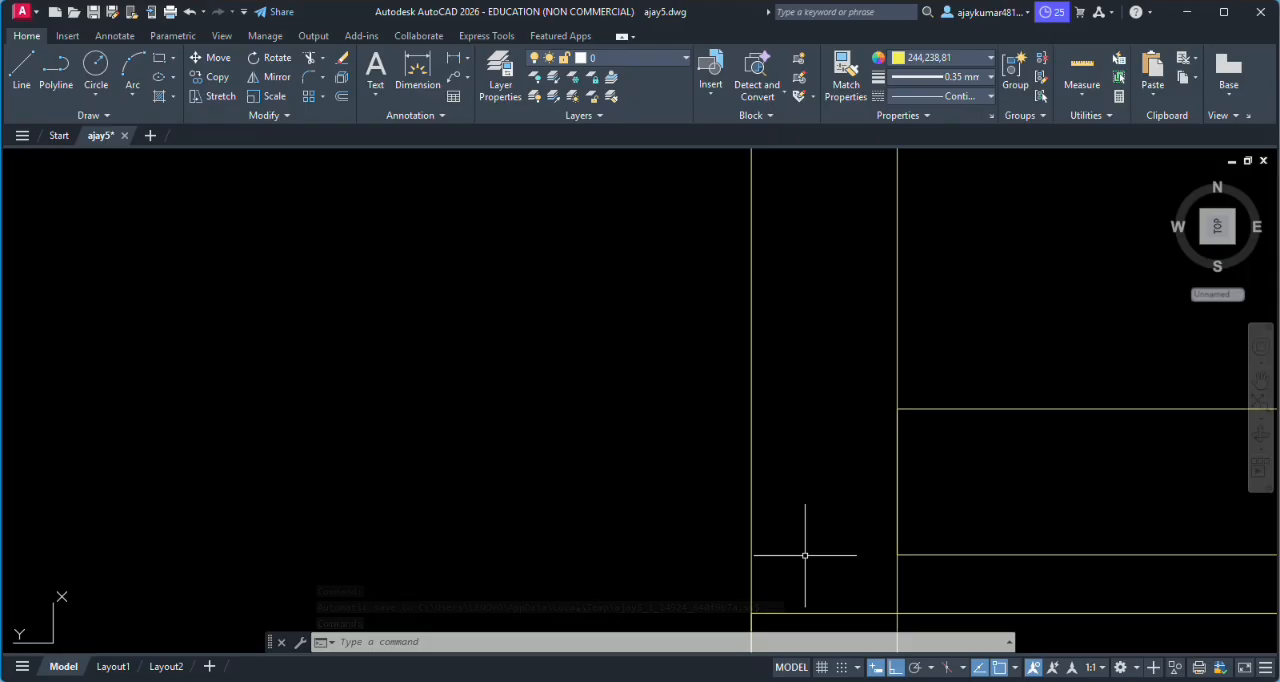
scroll(803, 555, down, 2)
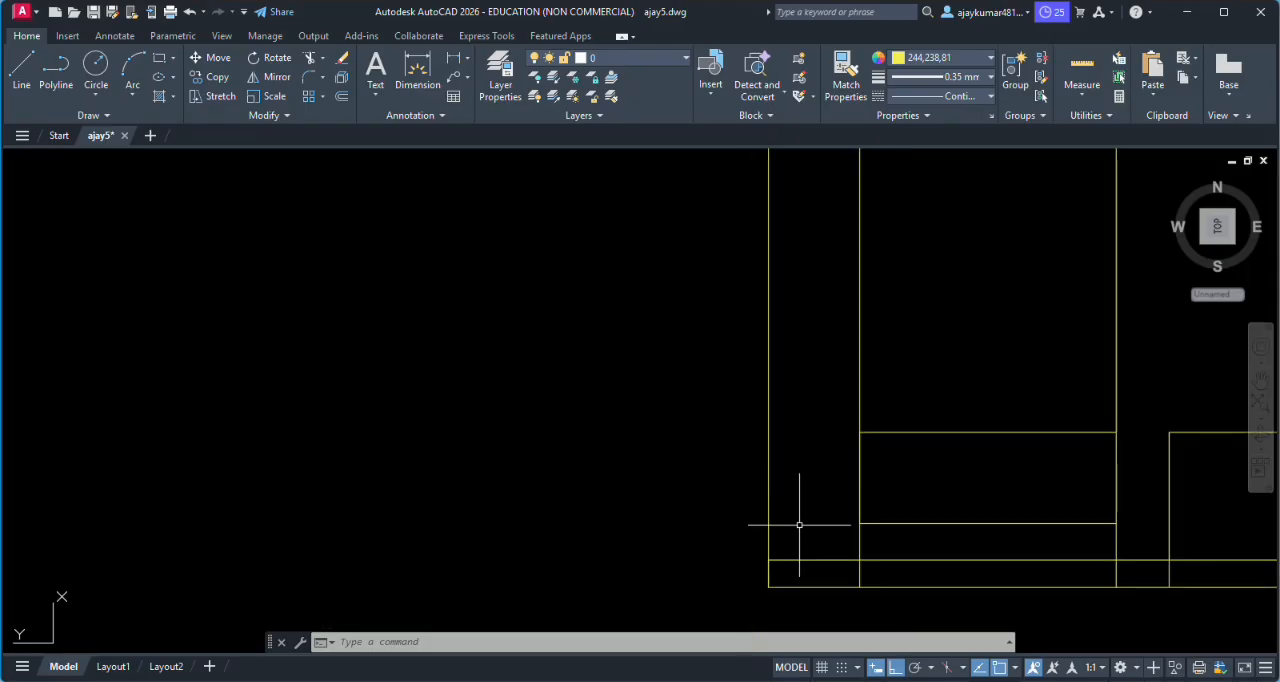
scroll(794, 523, up, 2)
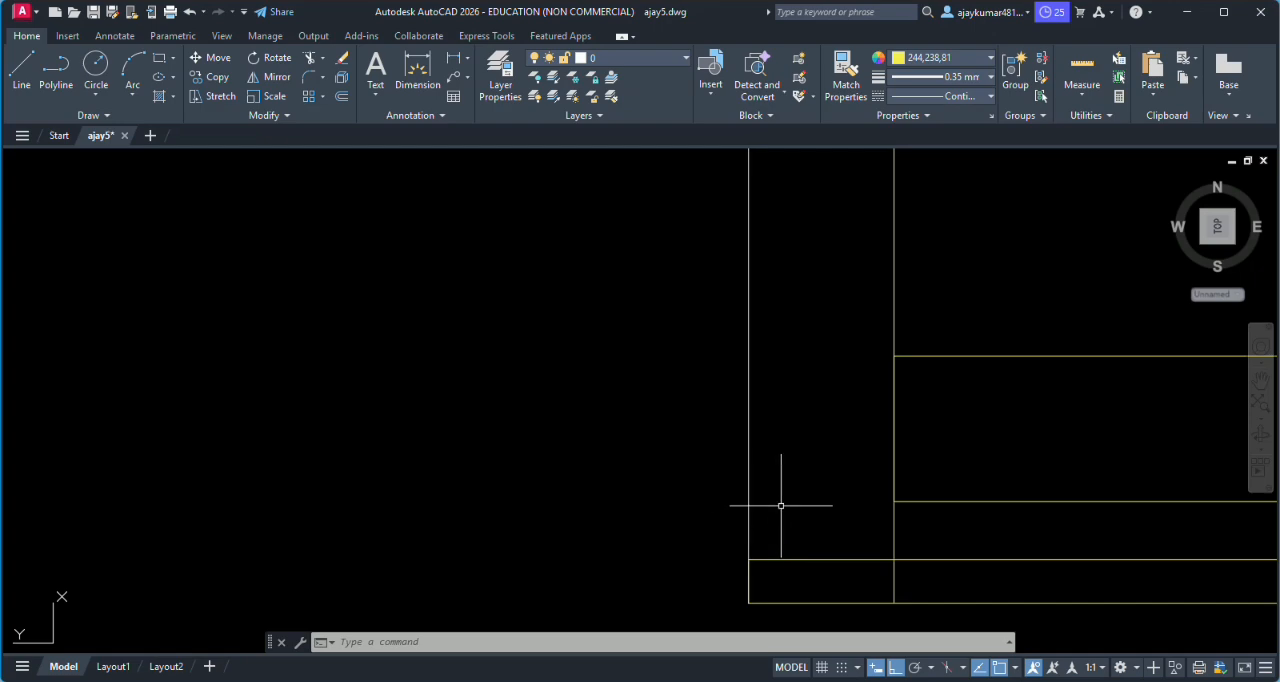
text(l)
key(Return)
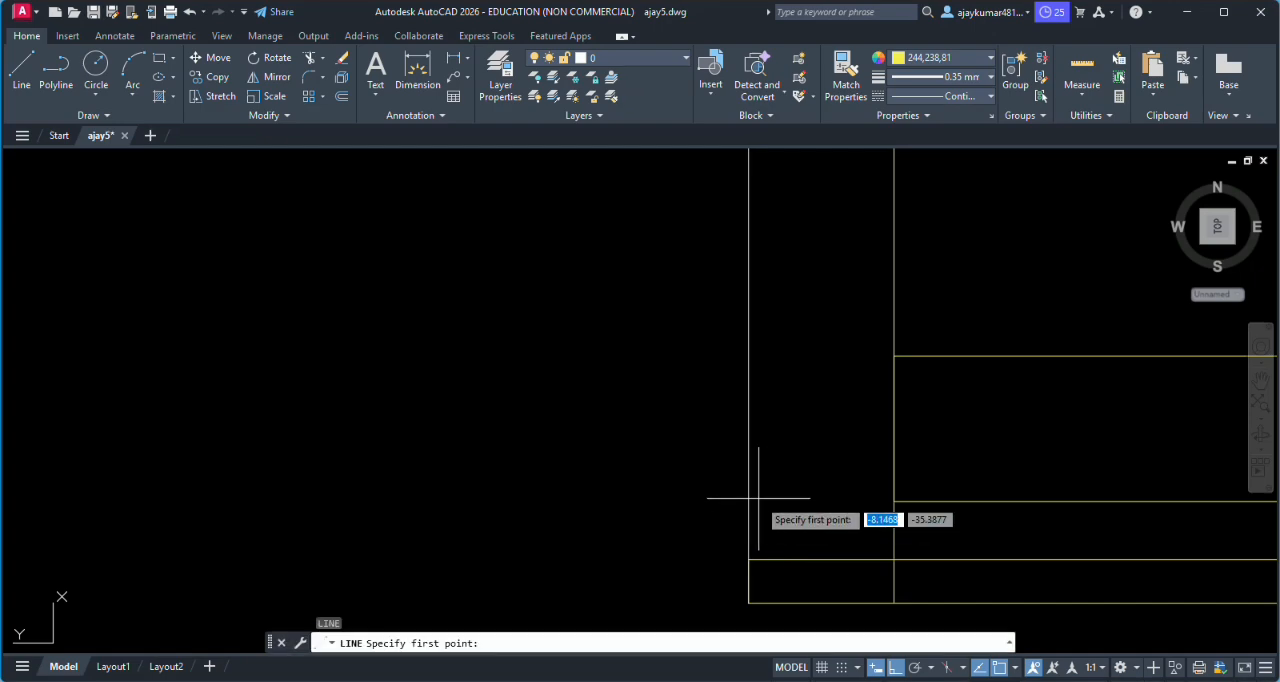
click(749, 558)
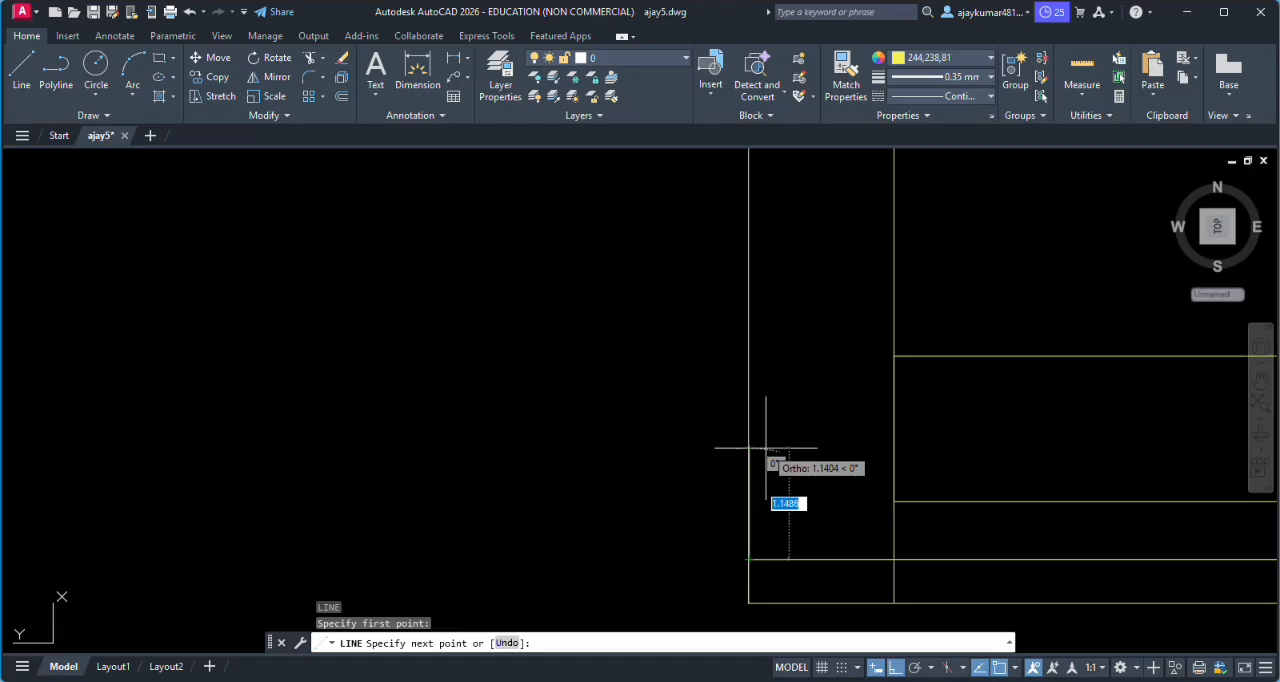
text(3.3)
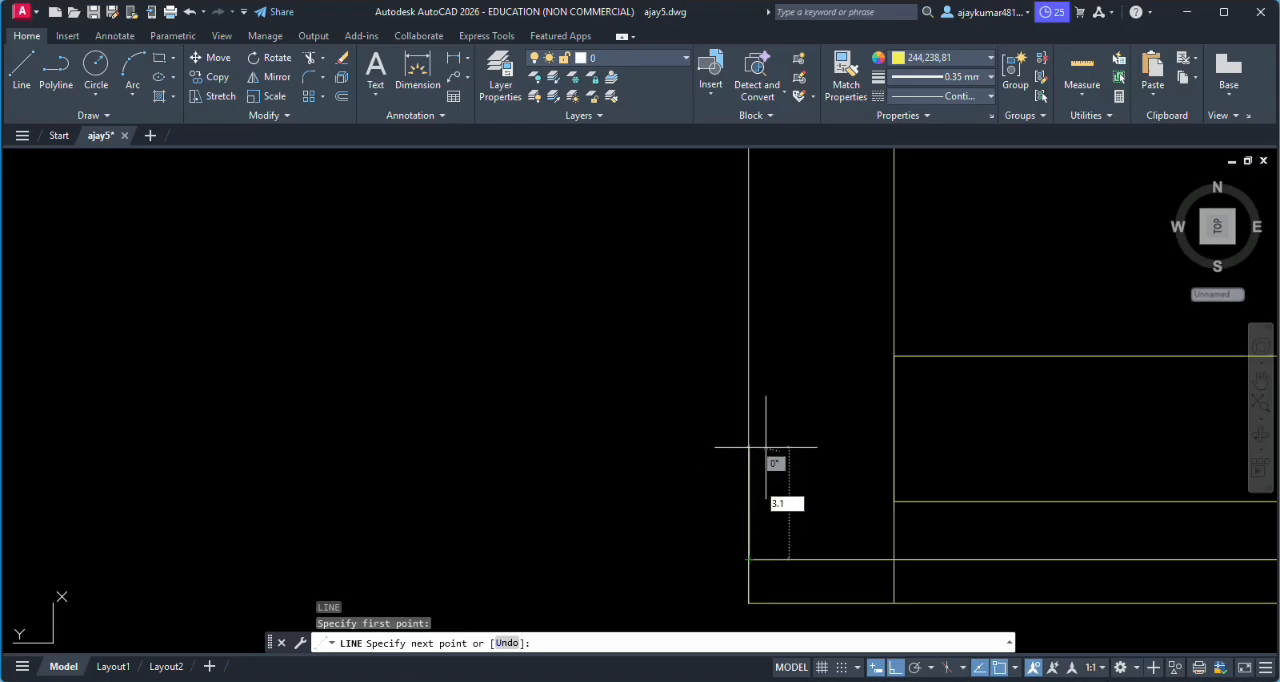
key(Return)
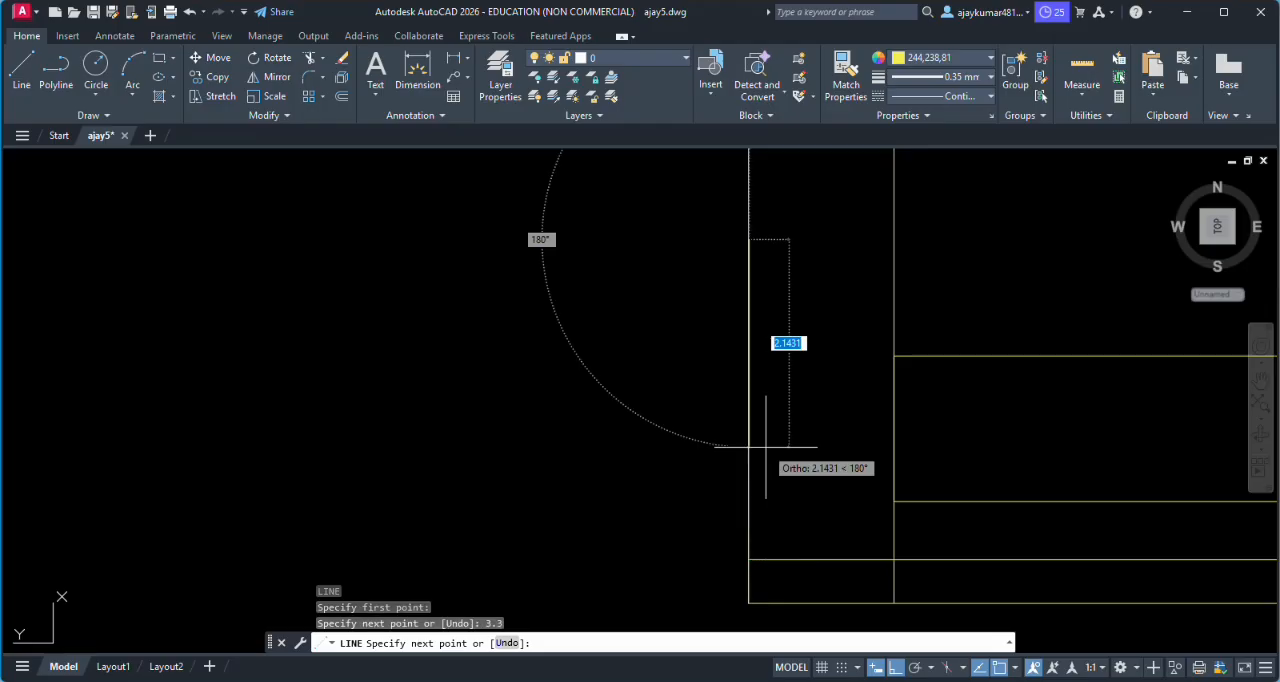
- Continue with a horizontal line from the top of the 3.3 wall line across to the opposite outer projection line
scroll(766, 447, down, 5)
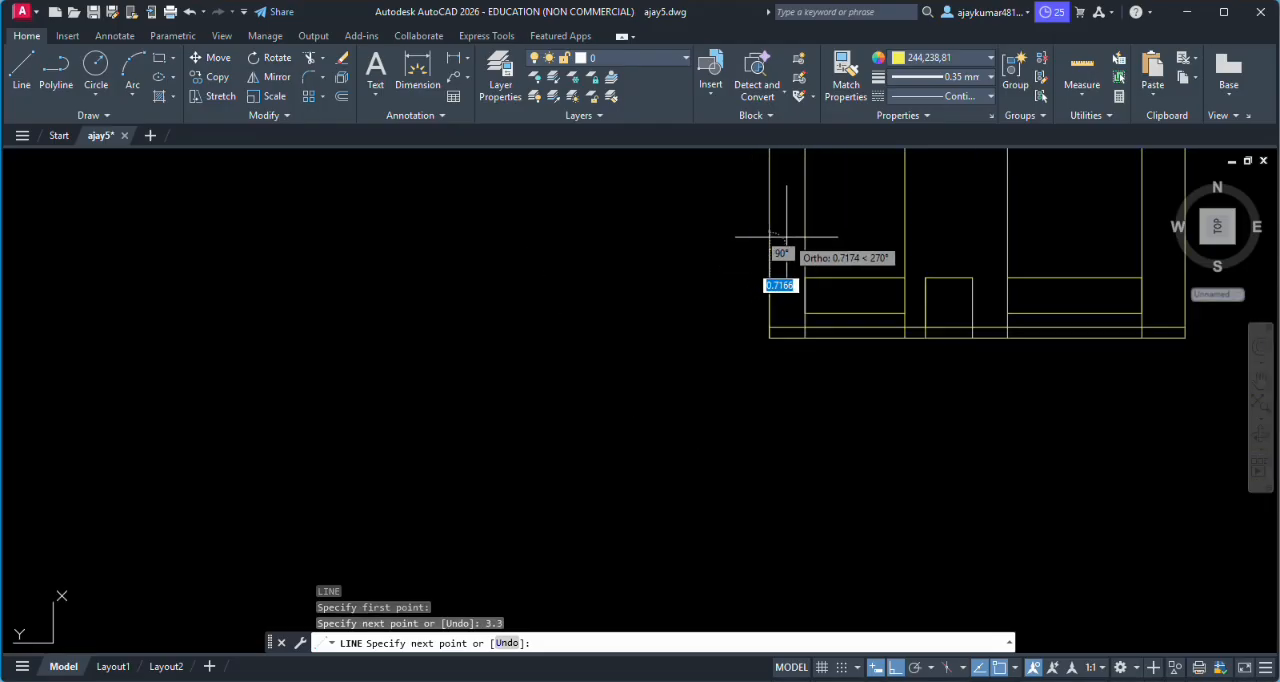
scroll(982, 280, up, 3)
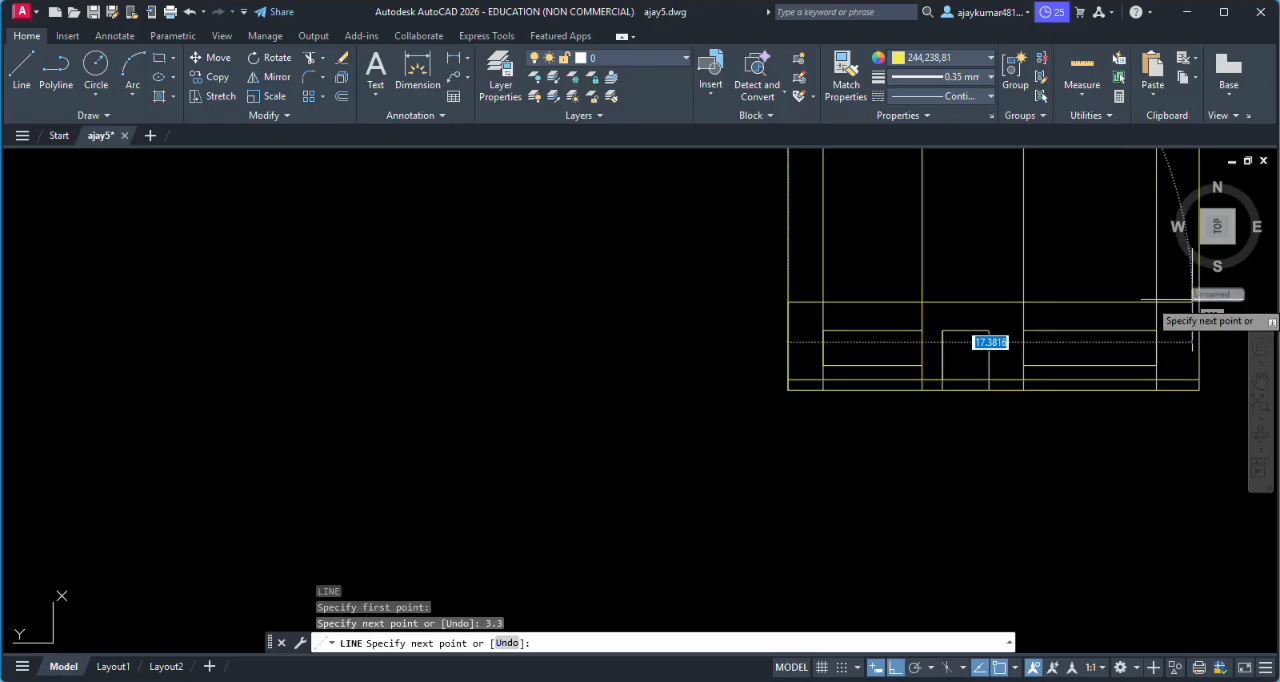
scroll(1078, 345, down, 2)
scroll(1140, 325, up, 4)
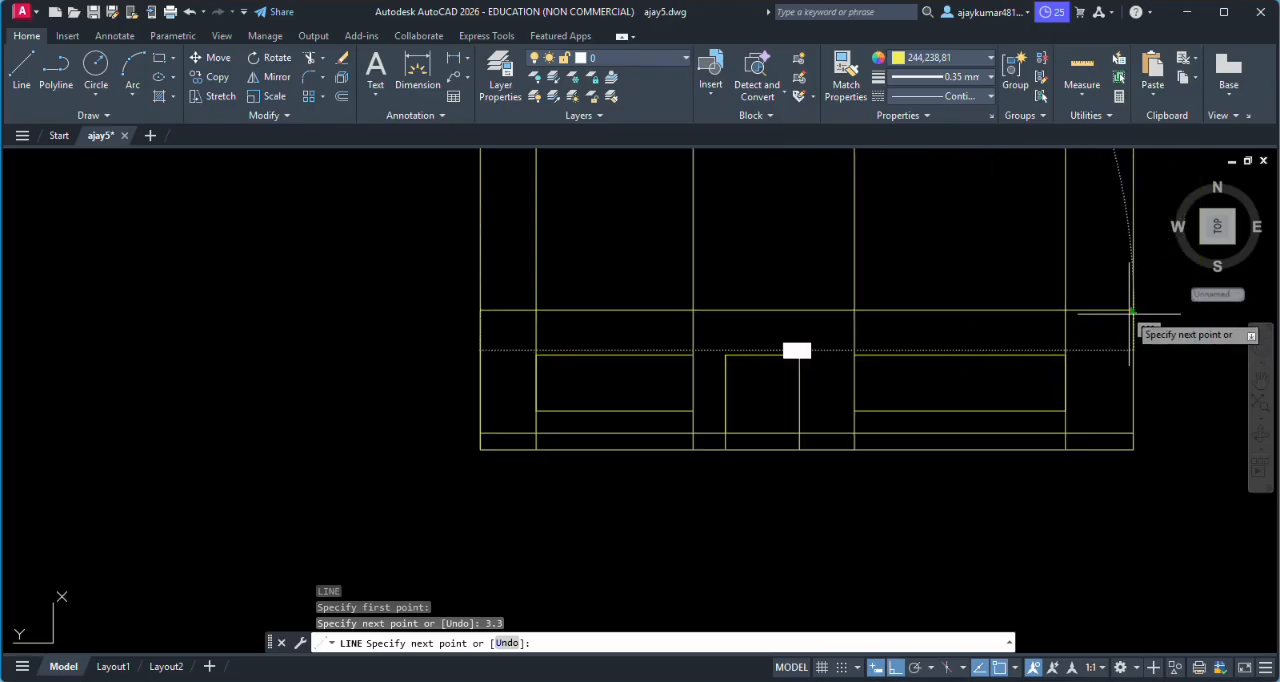
click(1130, 311)
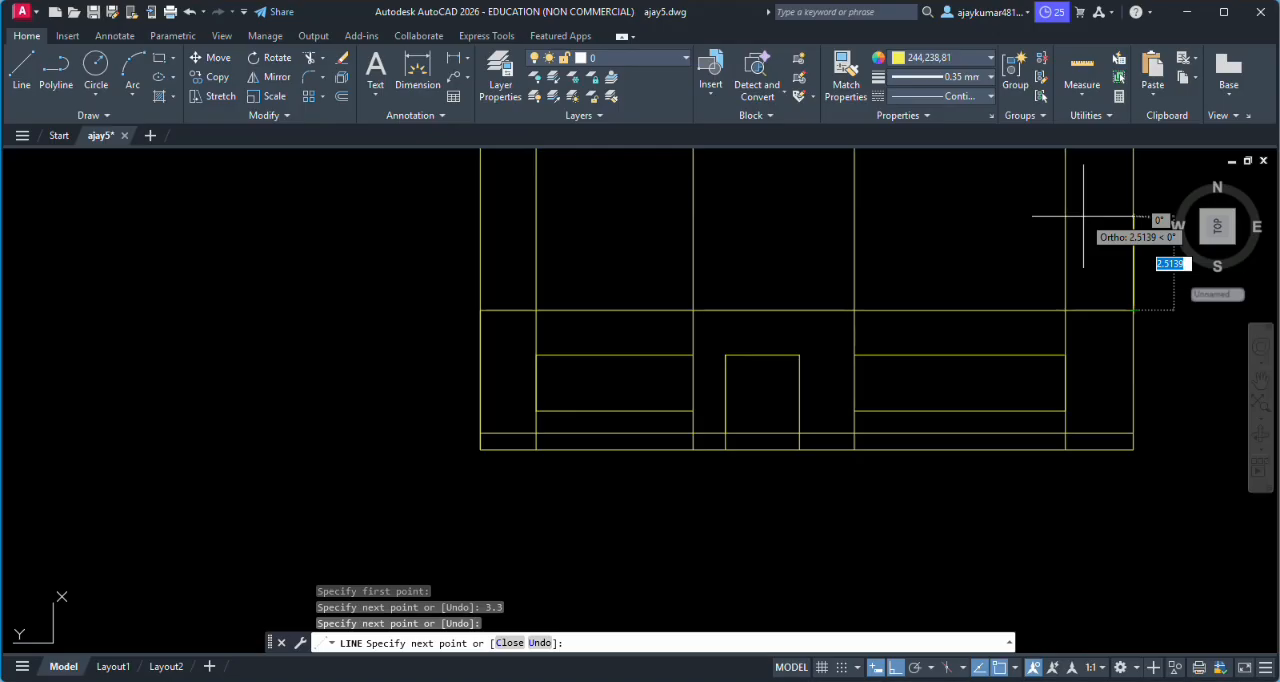
- Add a 0.1 upward segment and a parallel line back to the left outer projection line to form the roof slab
text(.1)
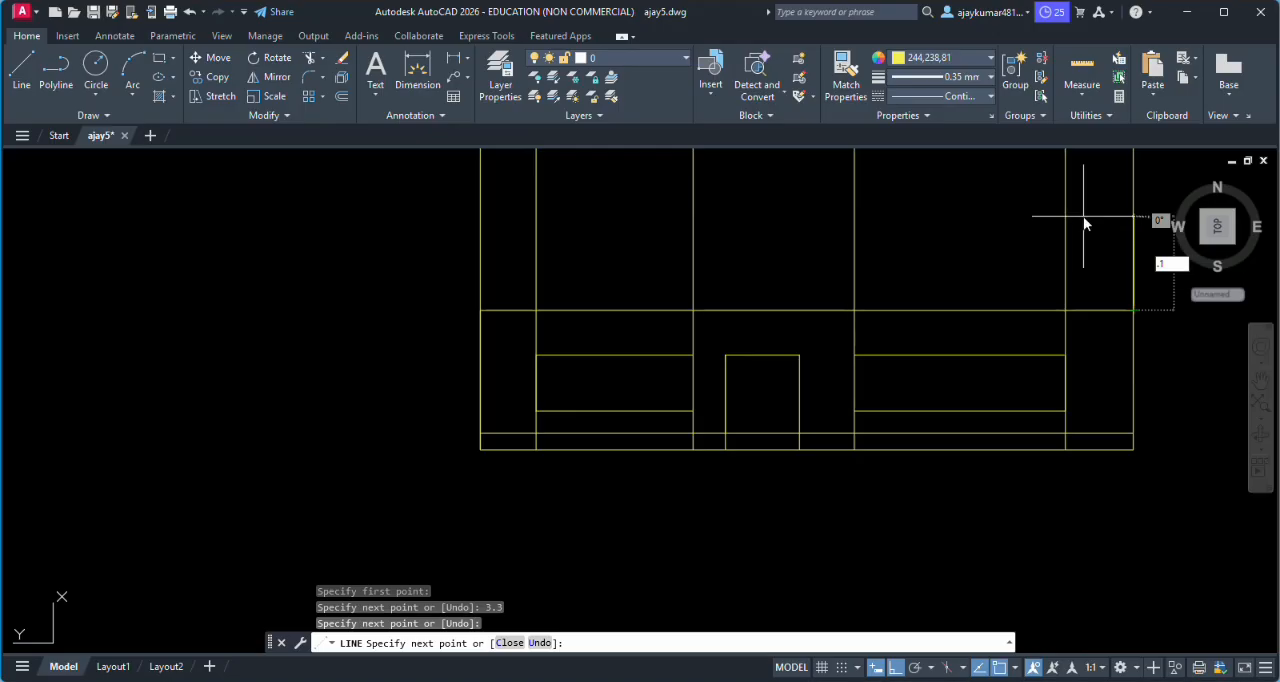
key(Return)
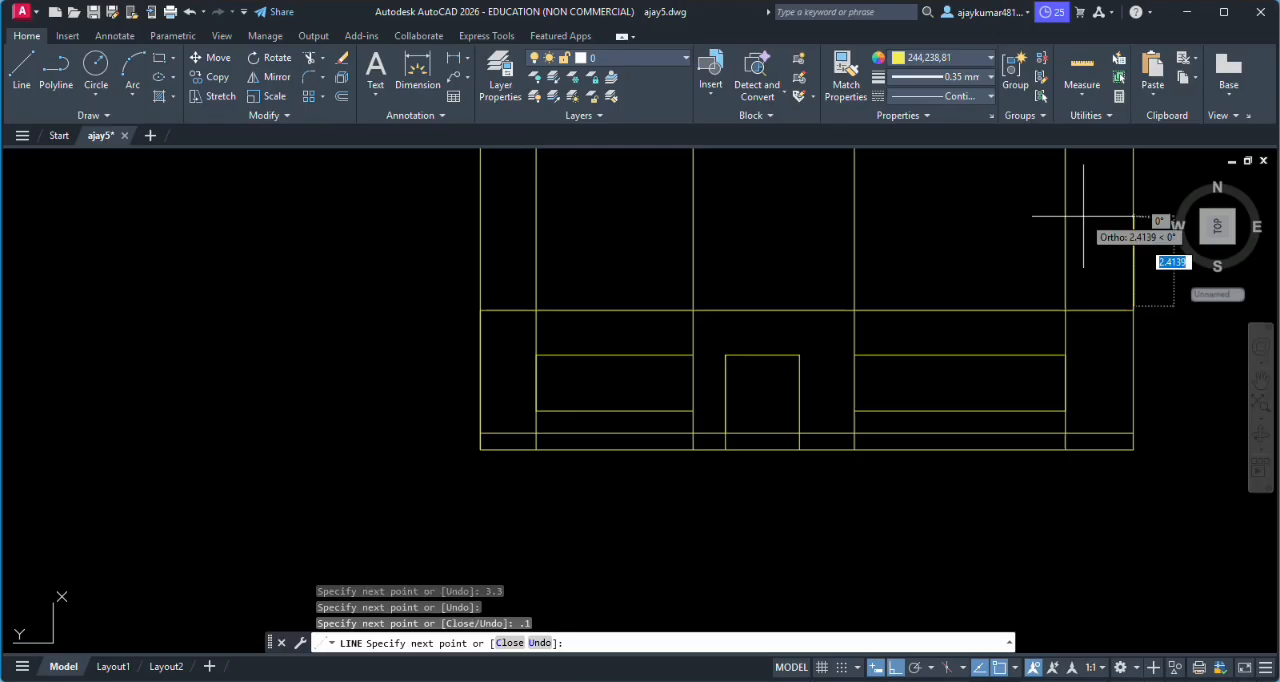
scroll(470, 318, up, 3)
scroll(468, 315, up, 2)
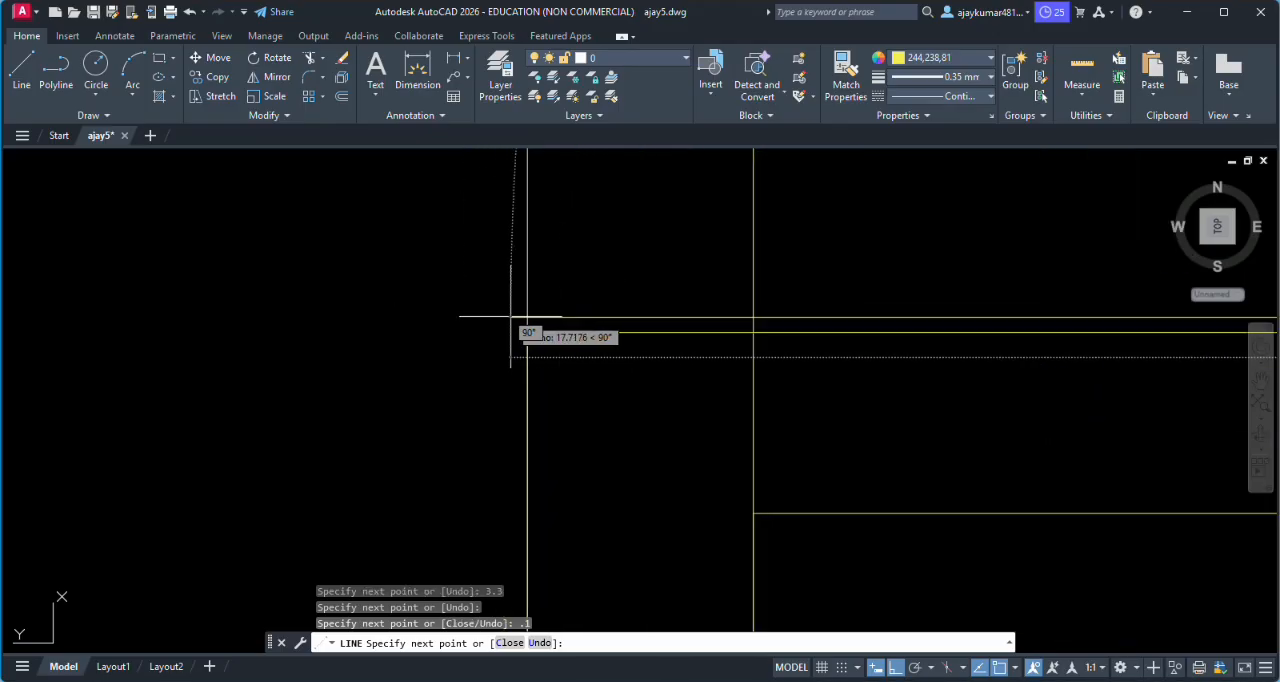
click(527, 318)
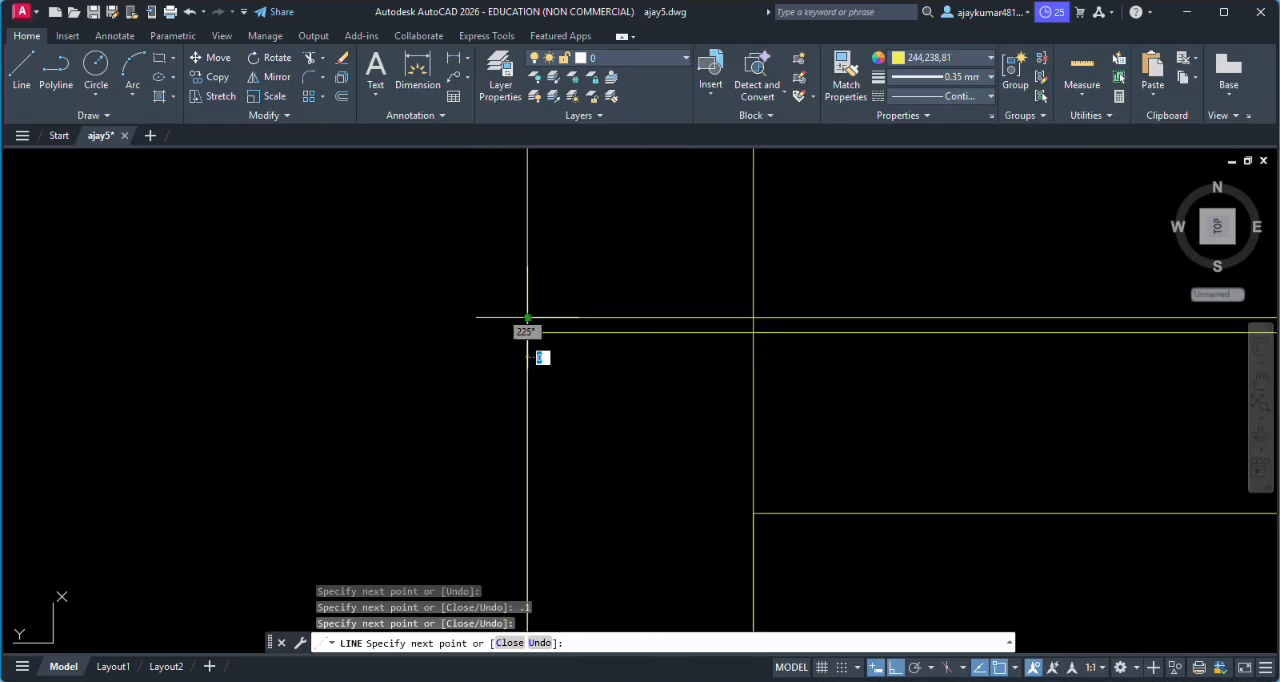
key(Return)
scroll(729, 340, down, 4)
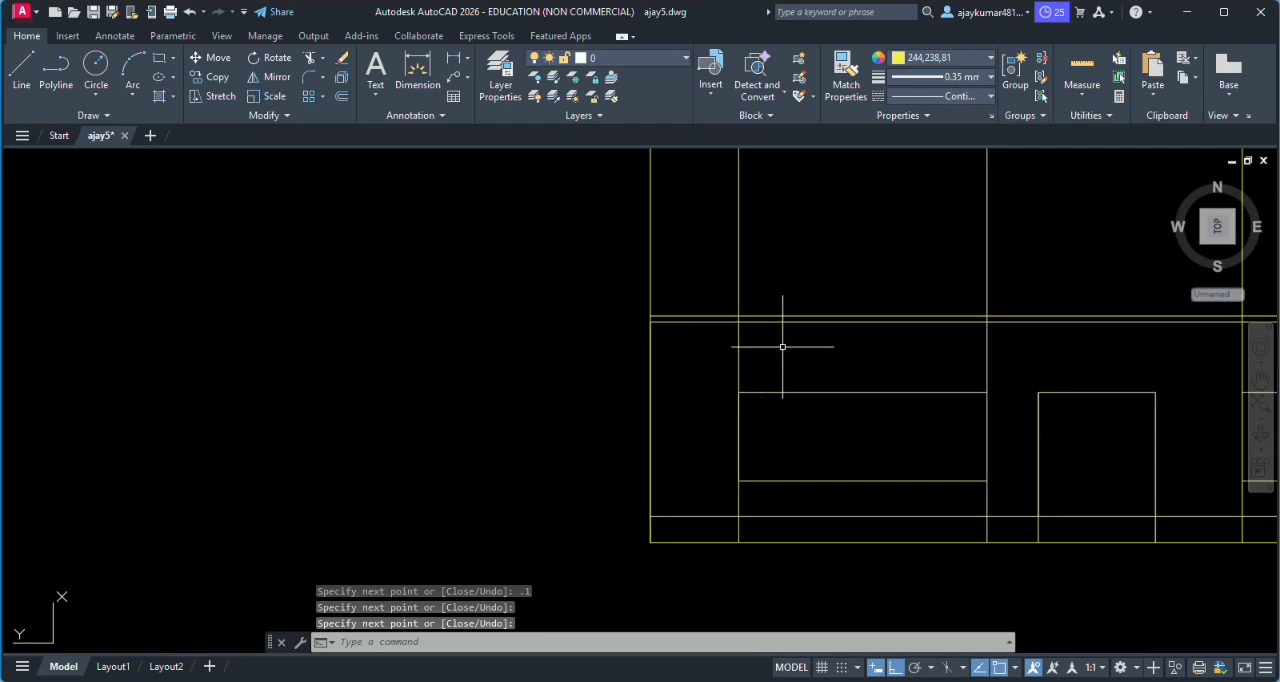
- Close the roof slab's left end with a 0.05 outward overhang, a vertical edge and a return to the outer wall line
scroll(869, 343, down, 3)
scroll(1007, 351, down, 4)
scroll(981, 346, up, 8)
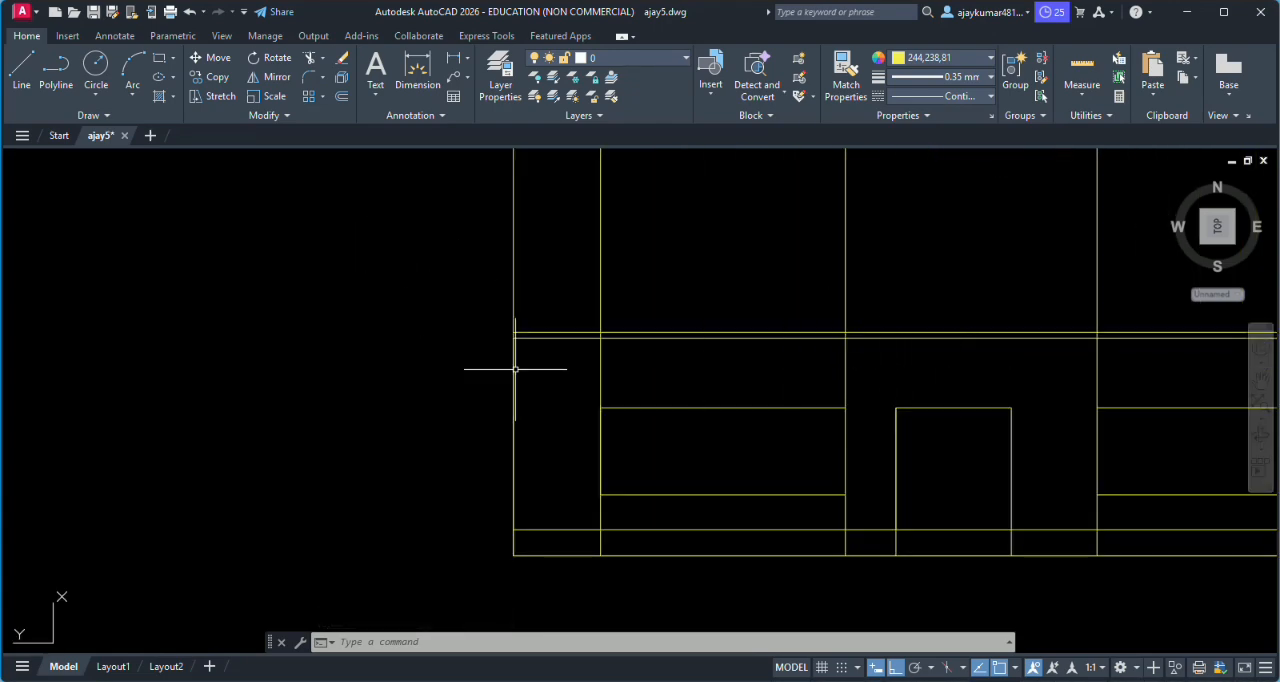
scroll(543, 334, up, 3)
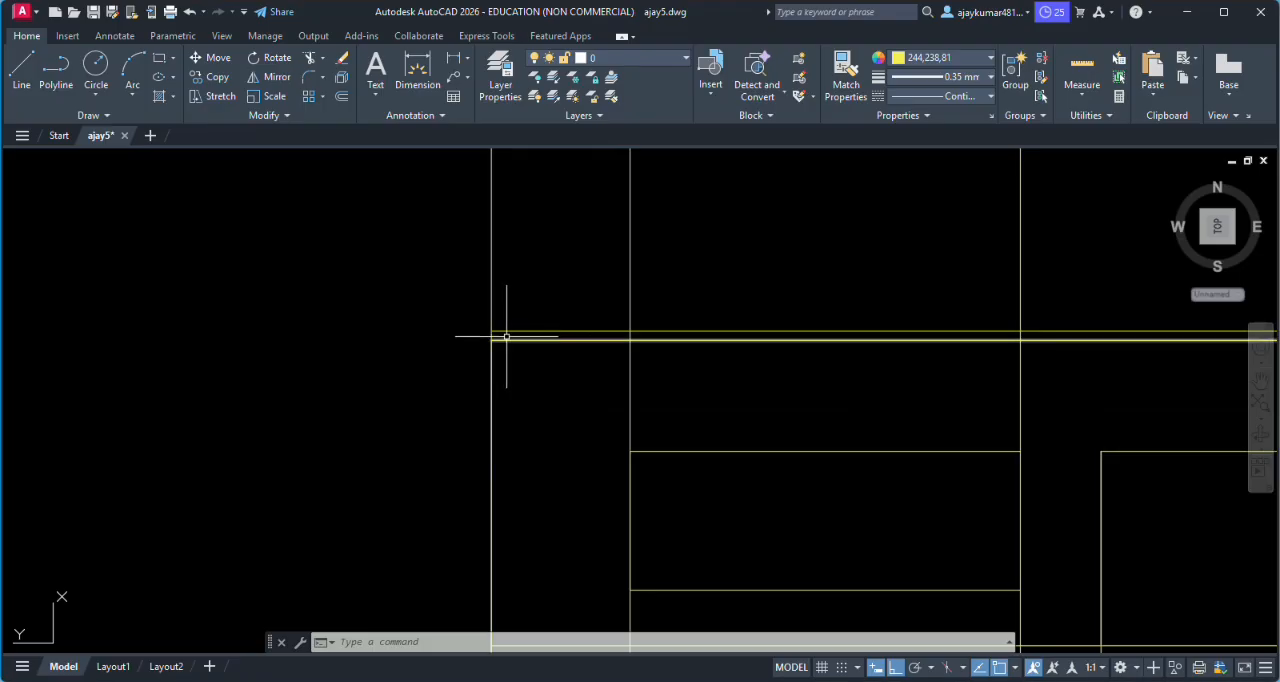
scroll(500, 336, up, 4)
scroll(481, 337, down, 4)
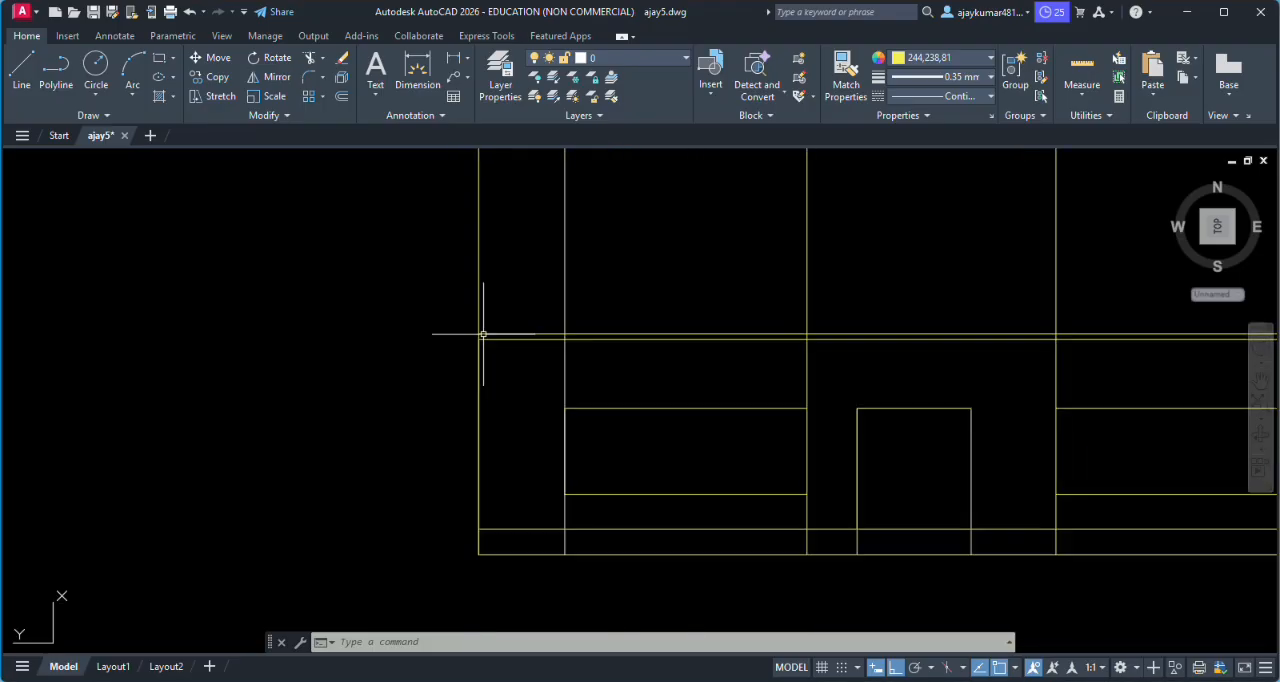
scroll(477, 338, up, 4)
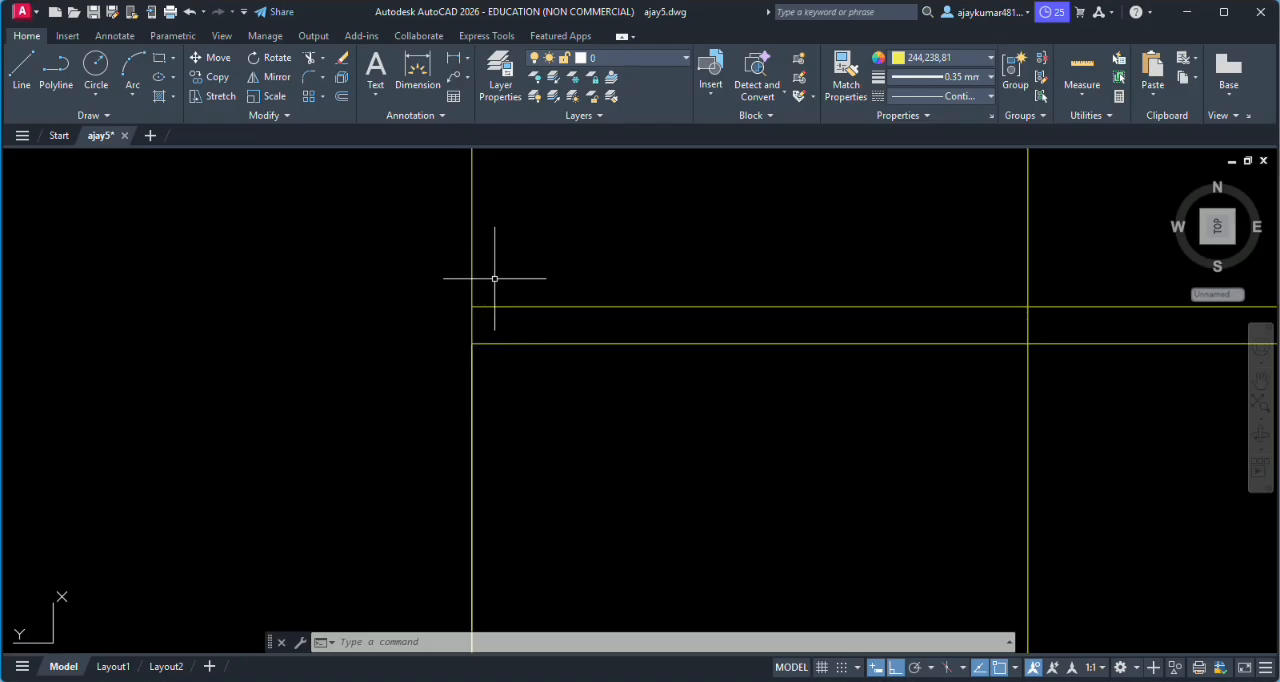
text(l)
key(Return)
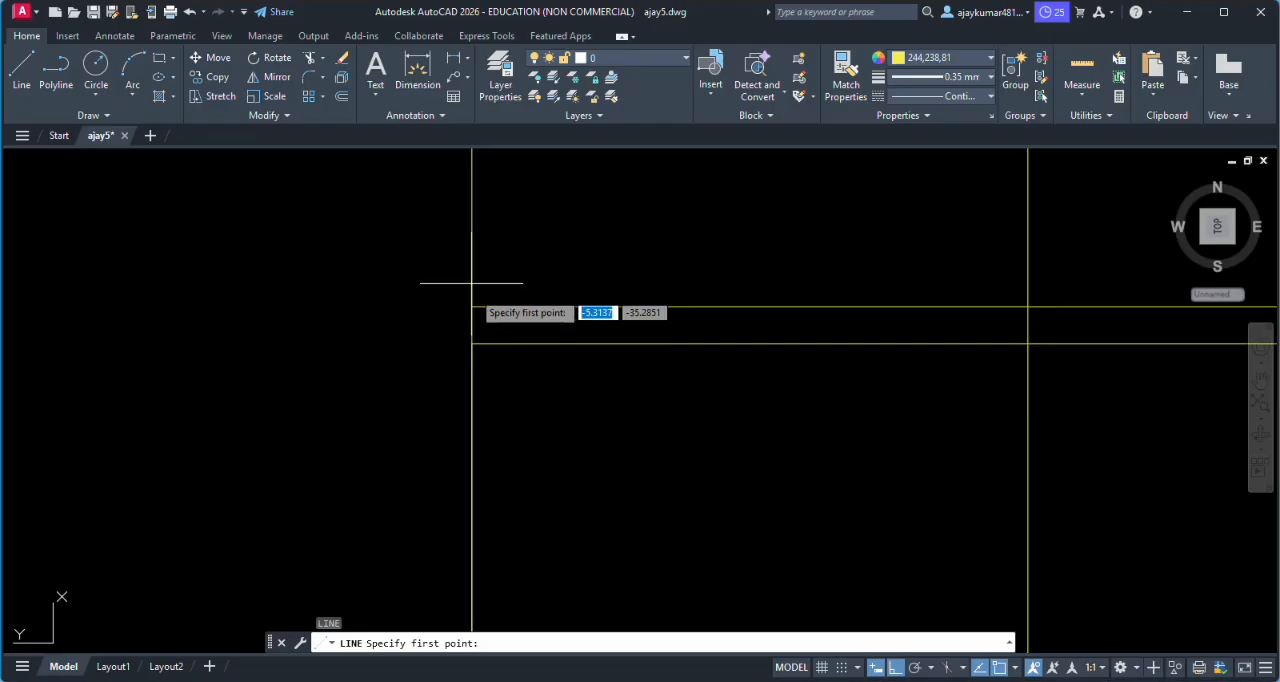
click(430, 309)
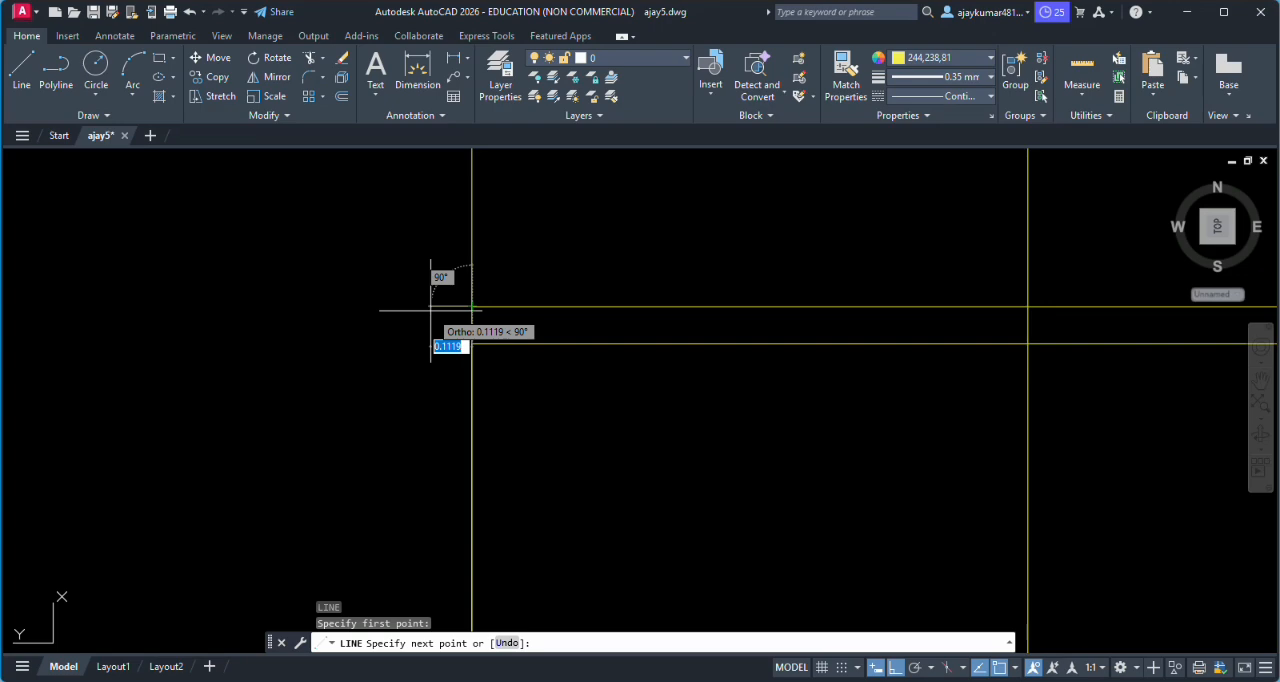
text(.05)
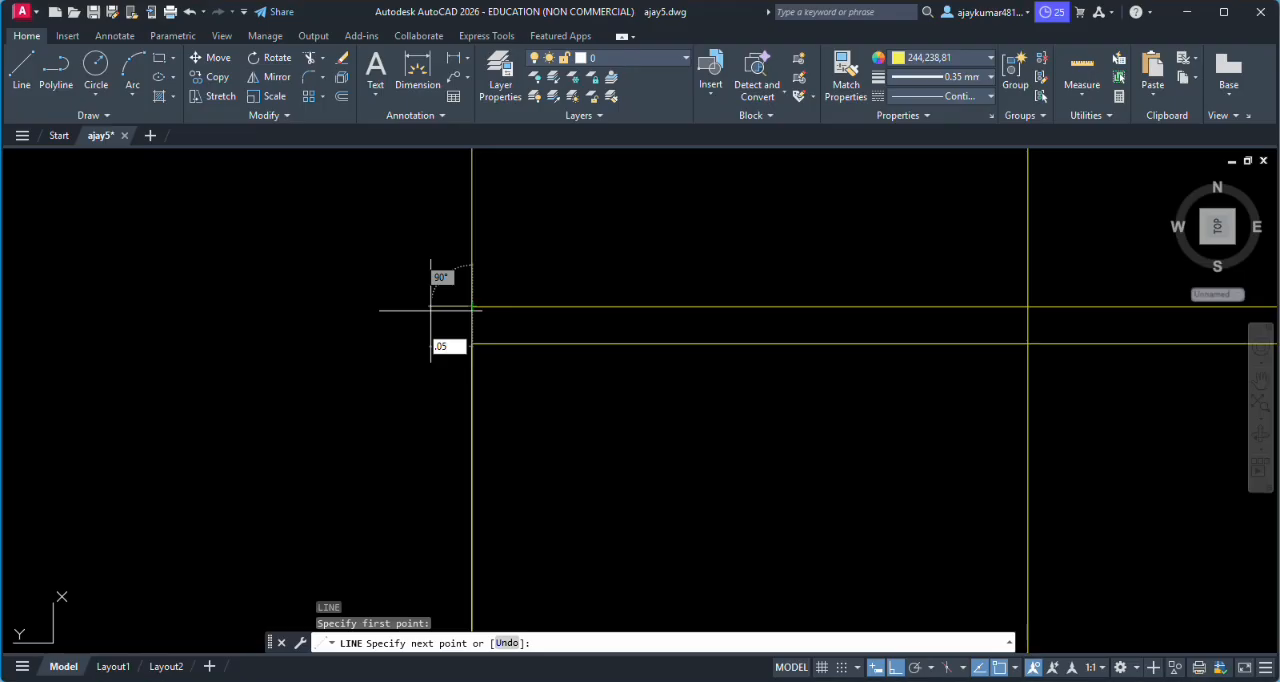
key(Return)
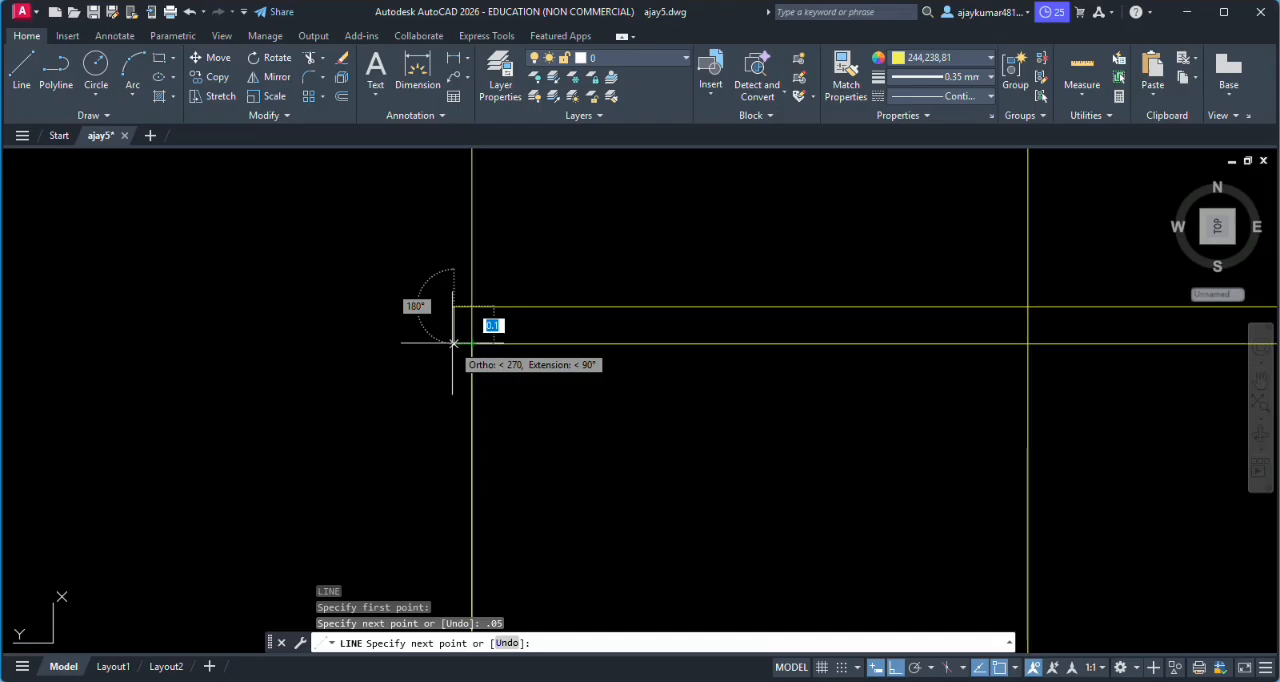
click(454, 343)
click(471, 343)
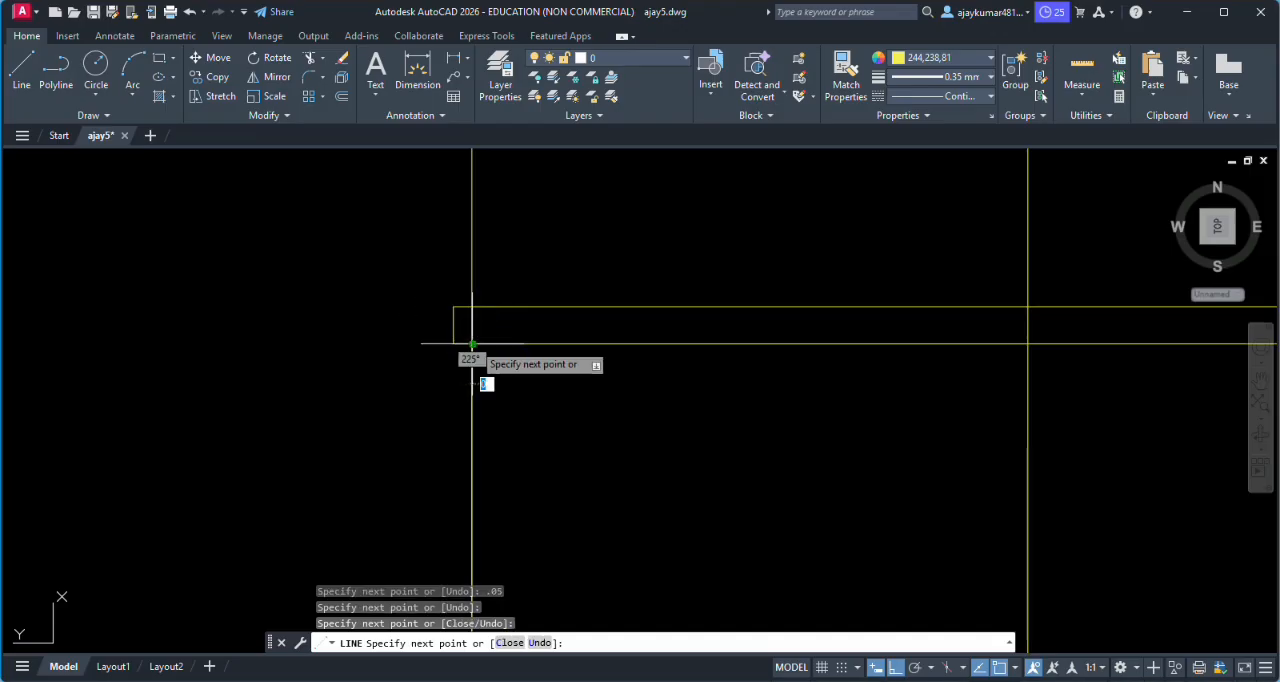
key(Return)
- Close the roof slab's right end with a matching 0.05 overhang outline from its top edge back to its bottom edge
scroll(508, 341, down, 4)
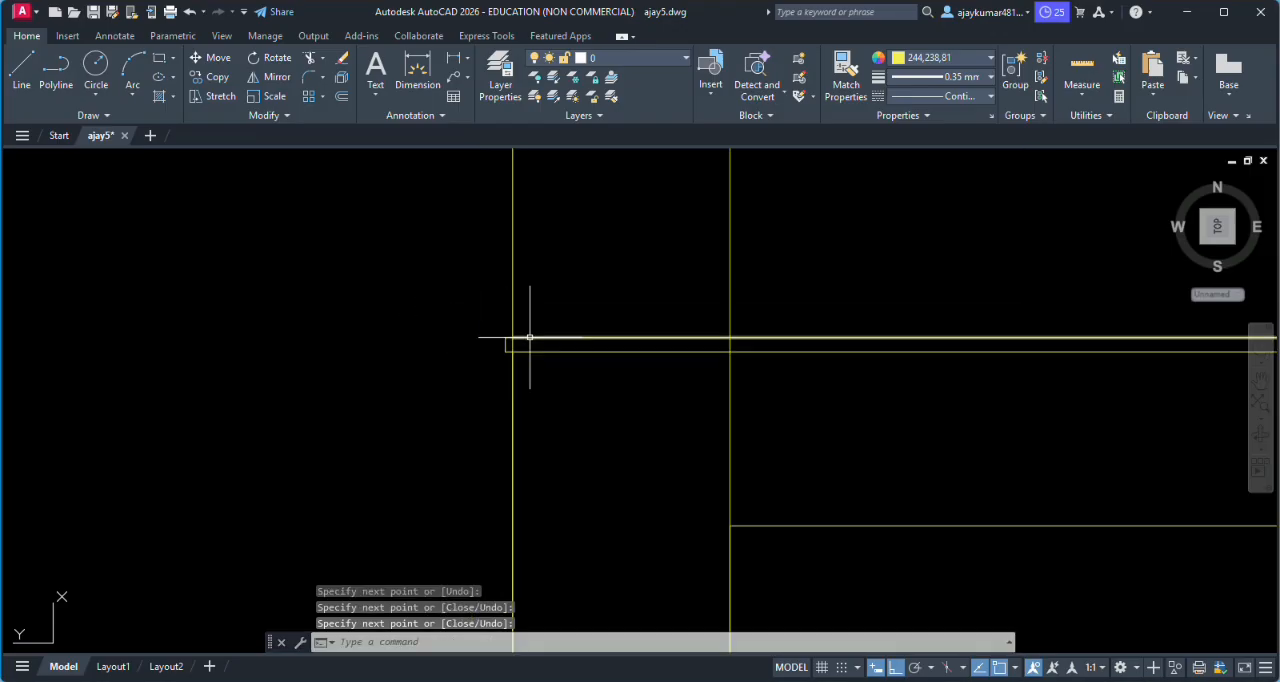
scroll(1143, 357, up, 6)
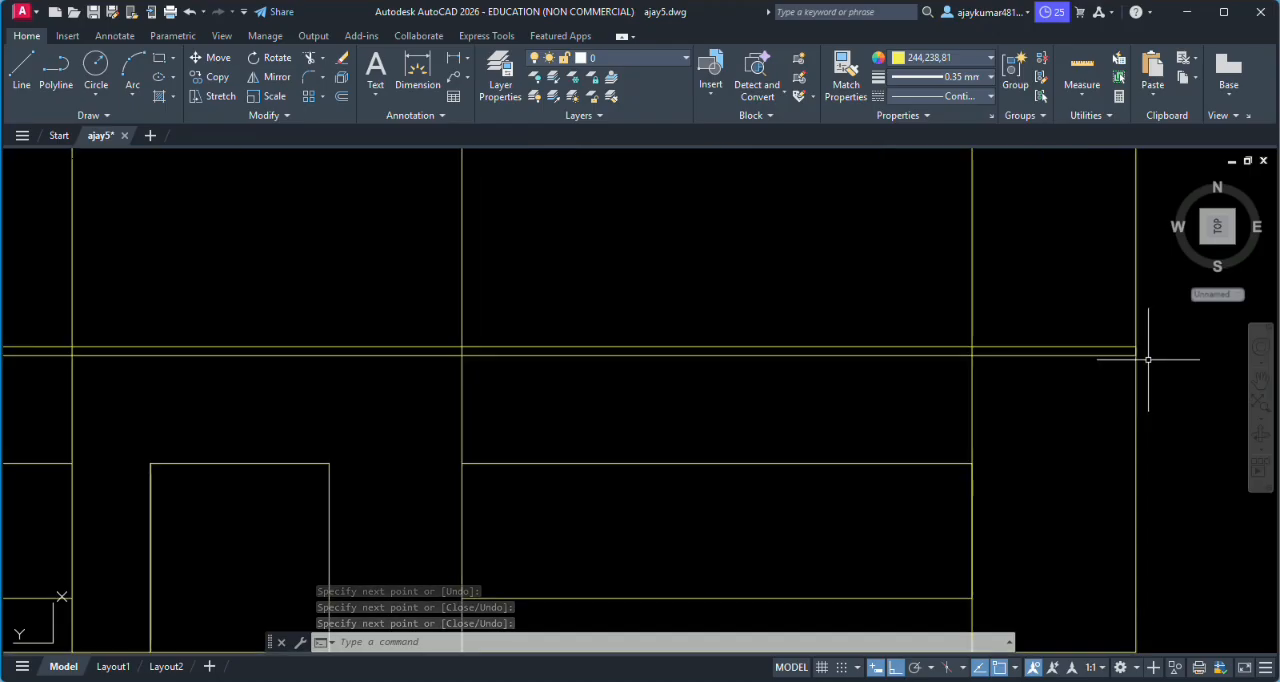
key(Return)
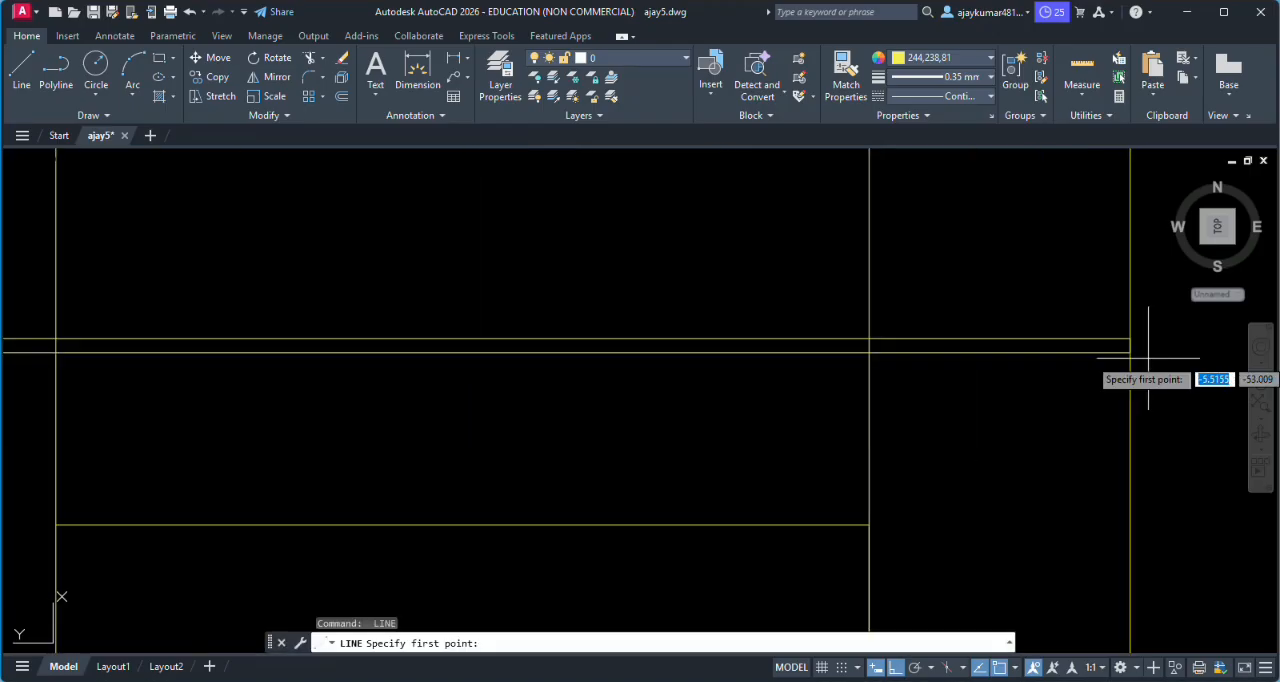
scroll(1133, 348, up, 4)
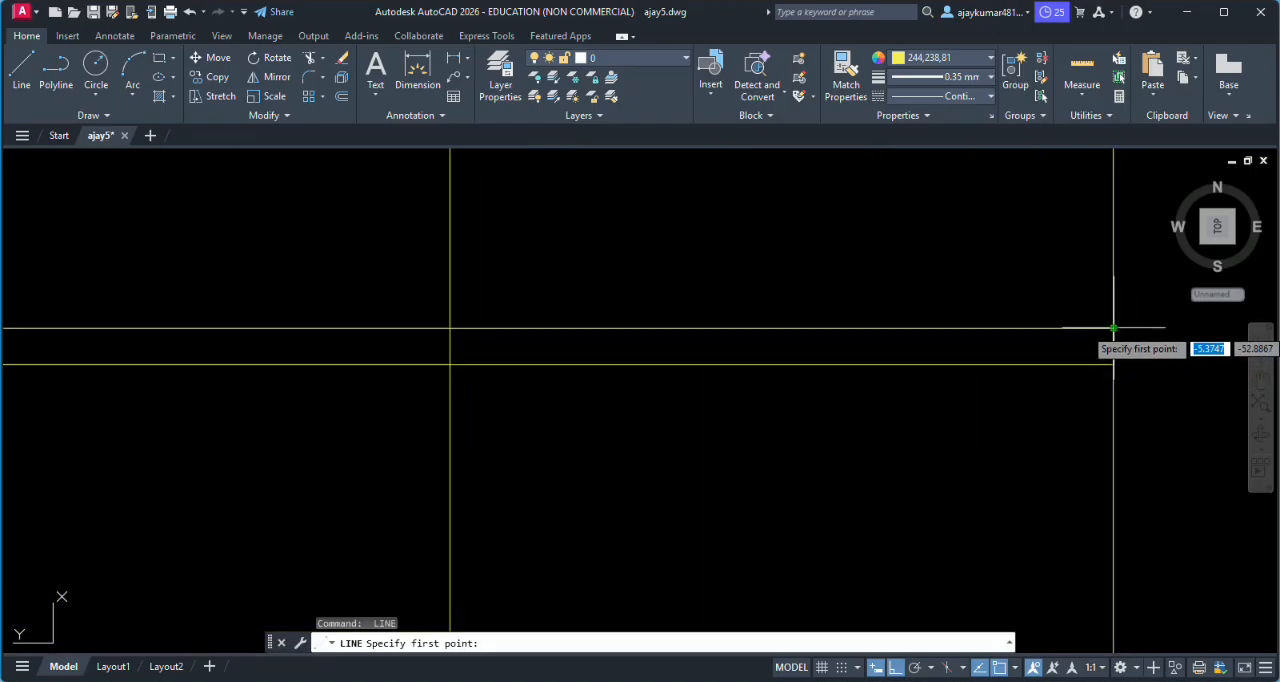
click(1113, 328)
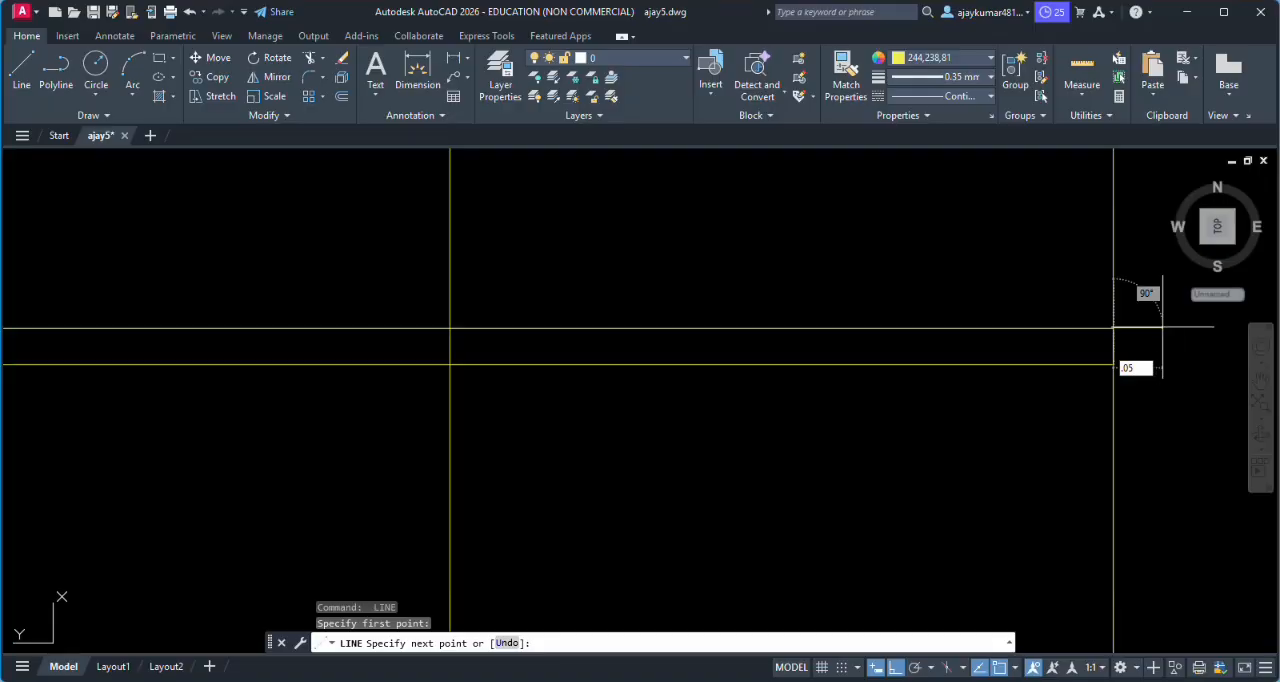
key(Return)
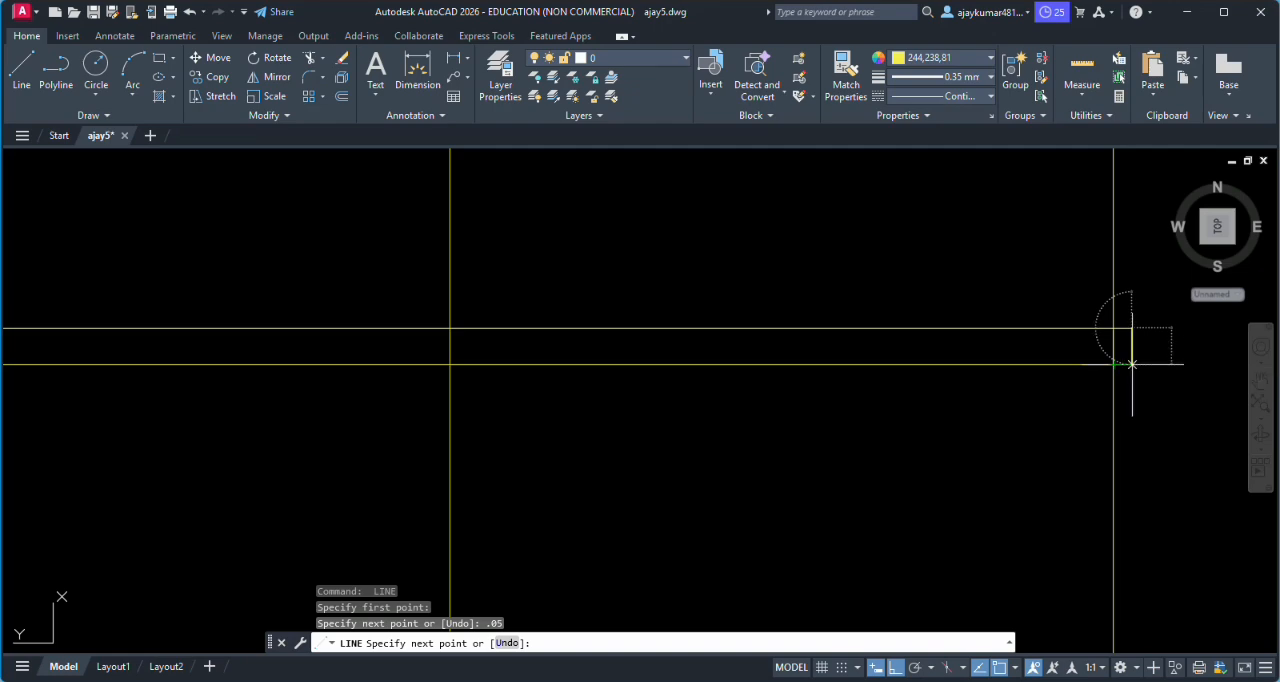
click(1132, 365)
click(1114, 365)
key(Return)
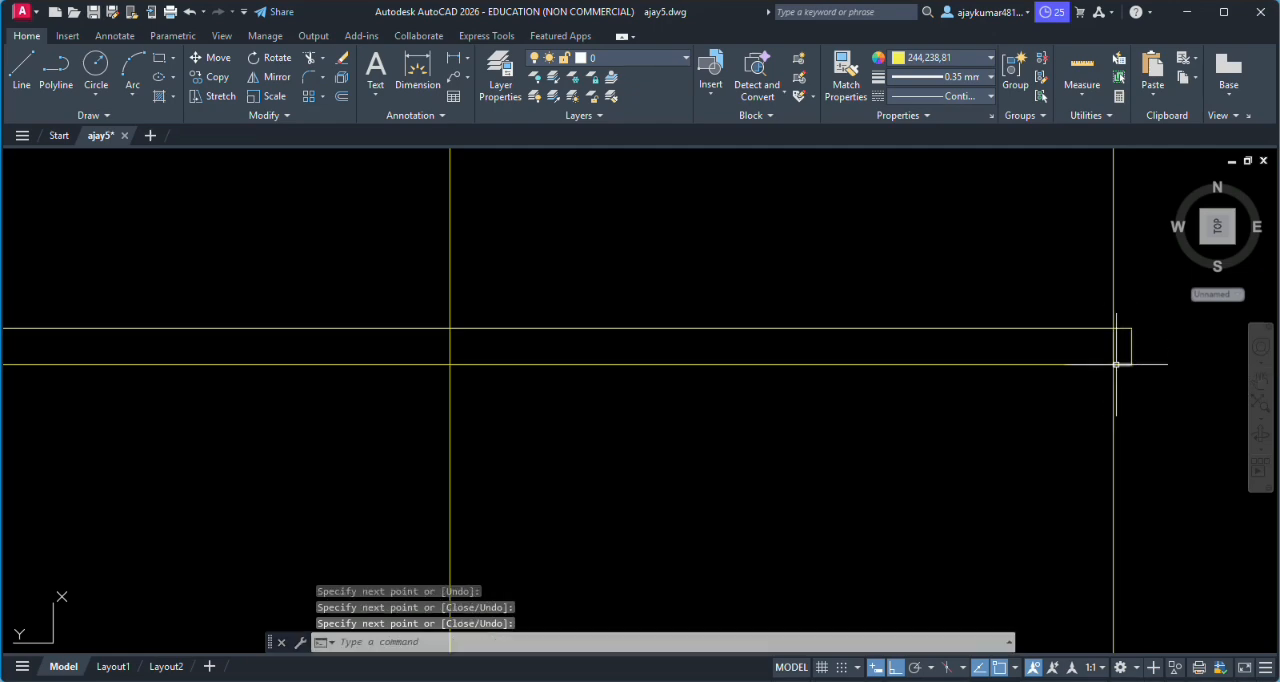
- Draw the parapet outline 0.45 up from the slab top at the left outer projection line and across to the opposite outer line
scroll(1115, 365, down, 8)
scroll(1106, 363, up, 3)
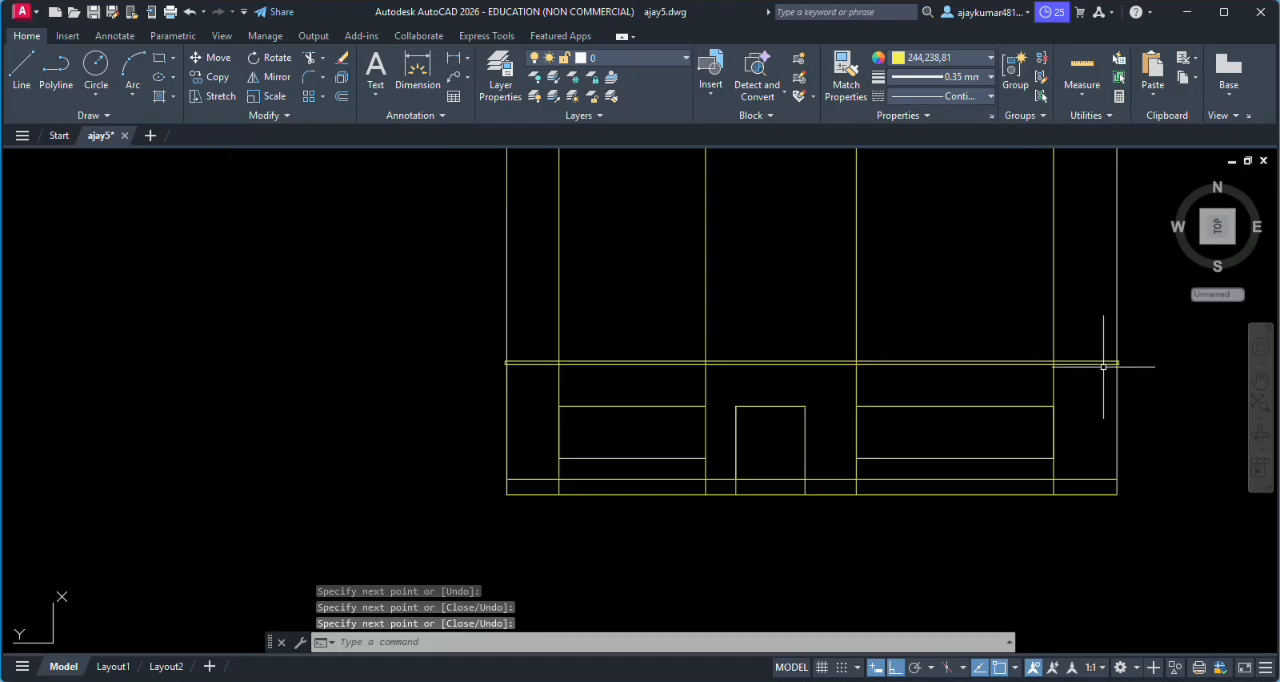
scroll(1106, 365, down, 3)
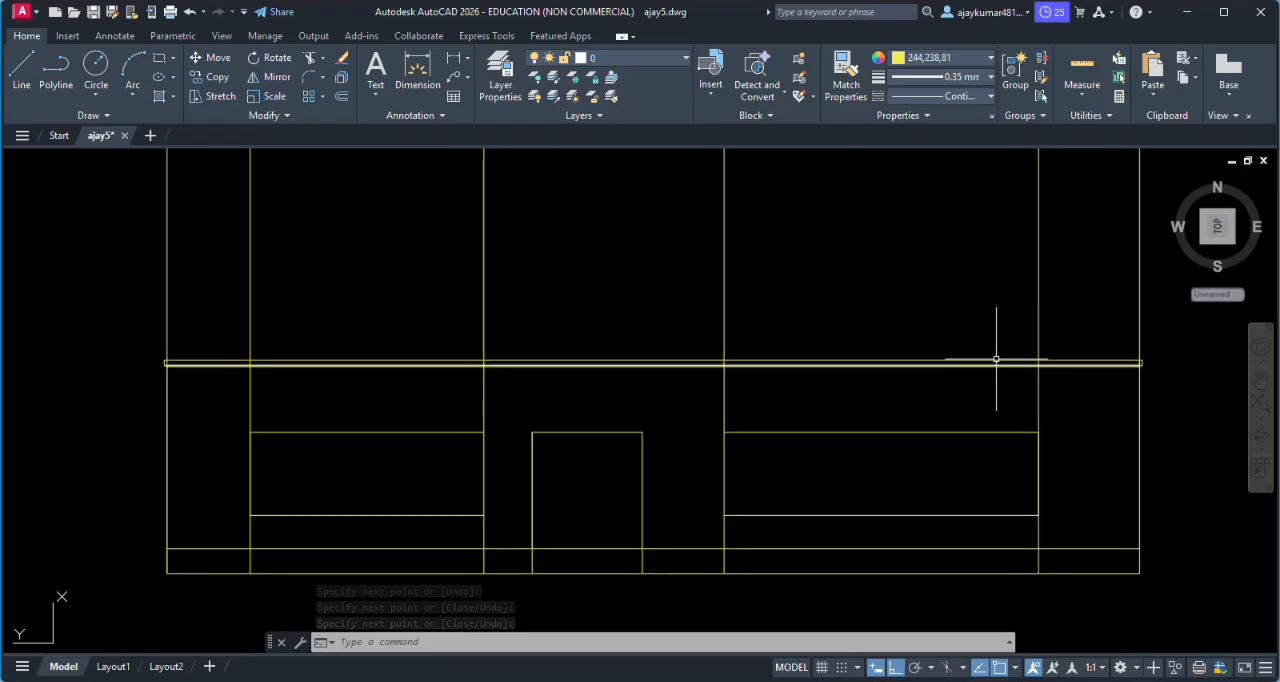
scroll(306, 340, down, 2)
scroll(265, 343, up, 4)
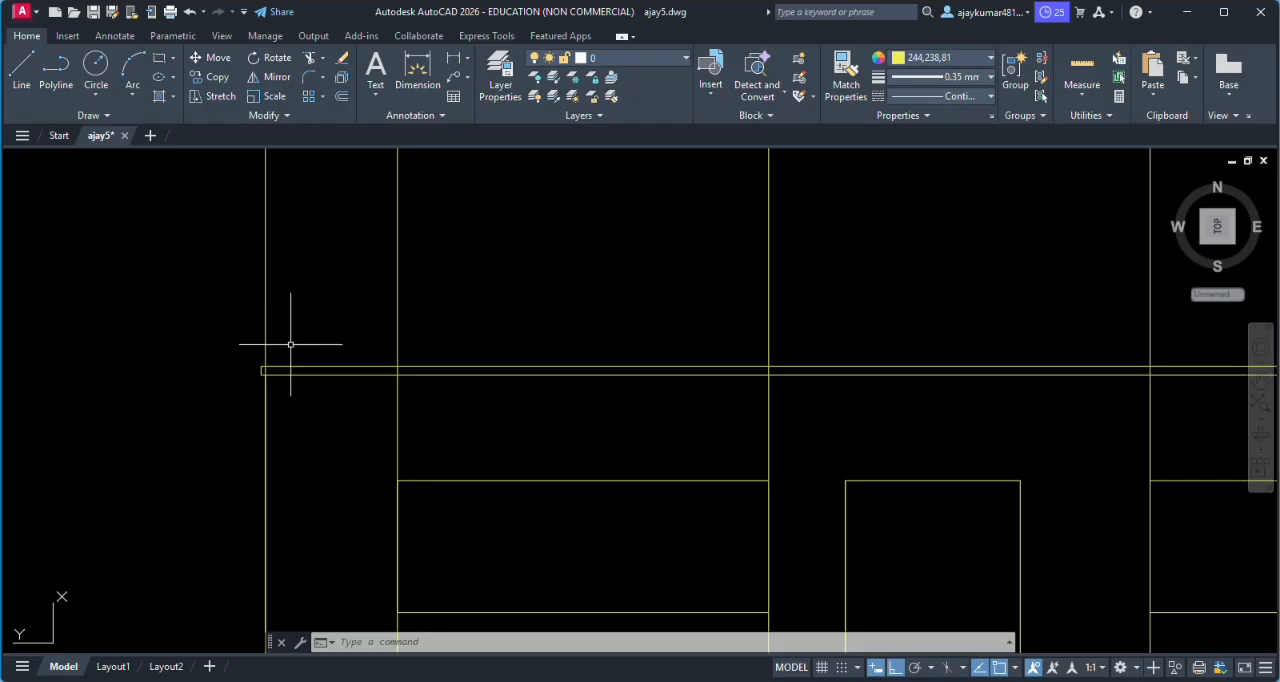
text(l)
key(Return)
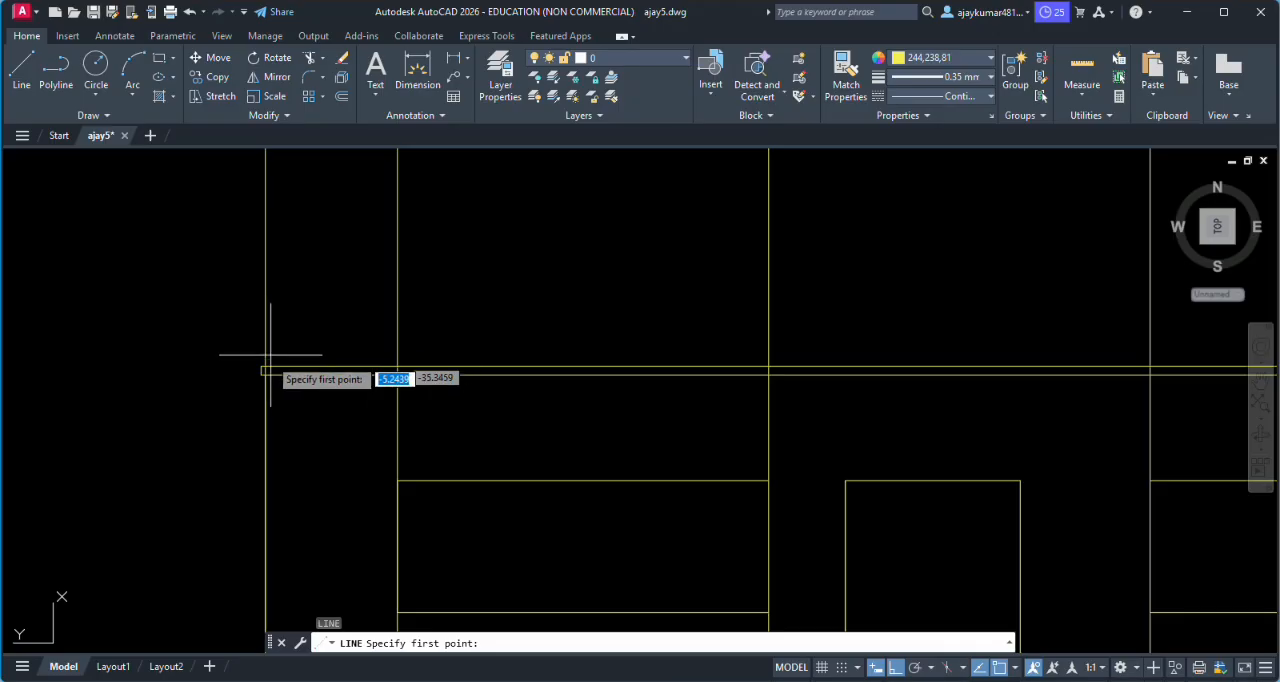
click(265, 369)
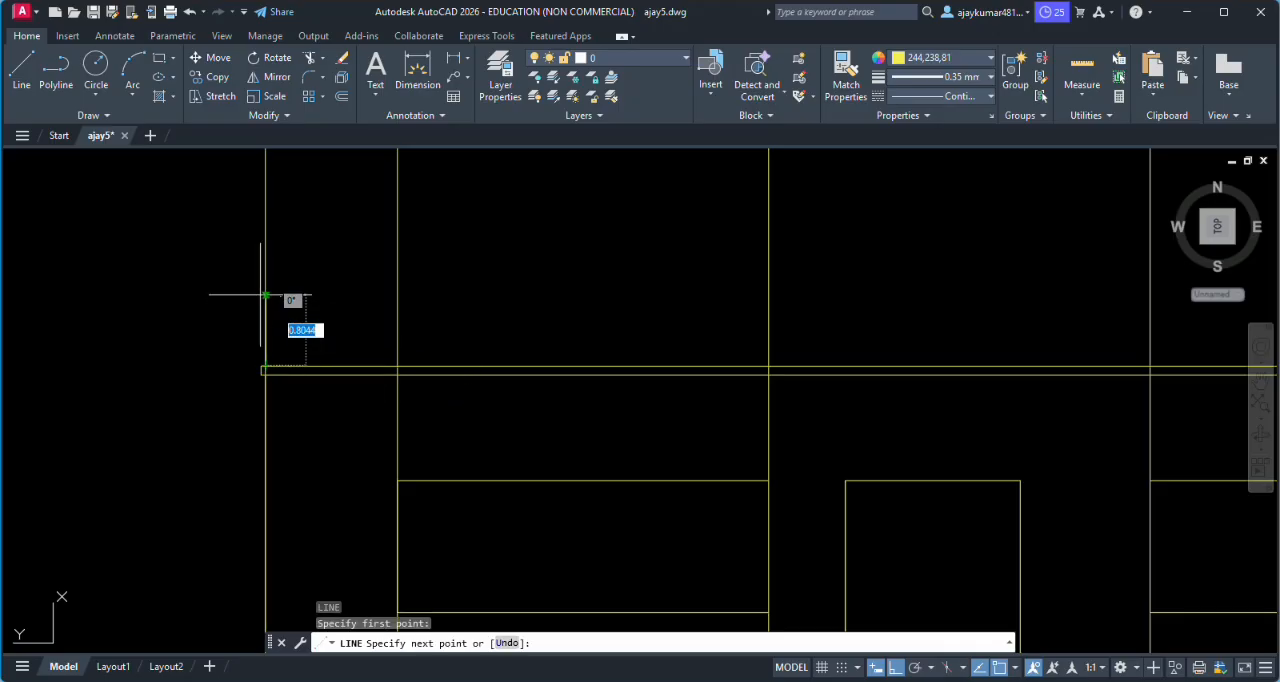
text(.45)
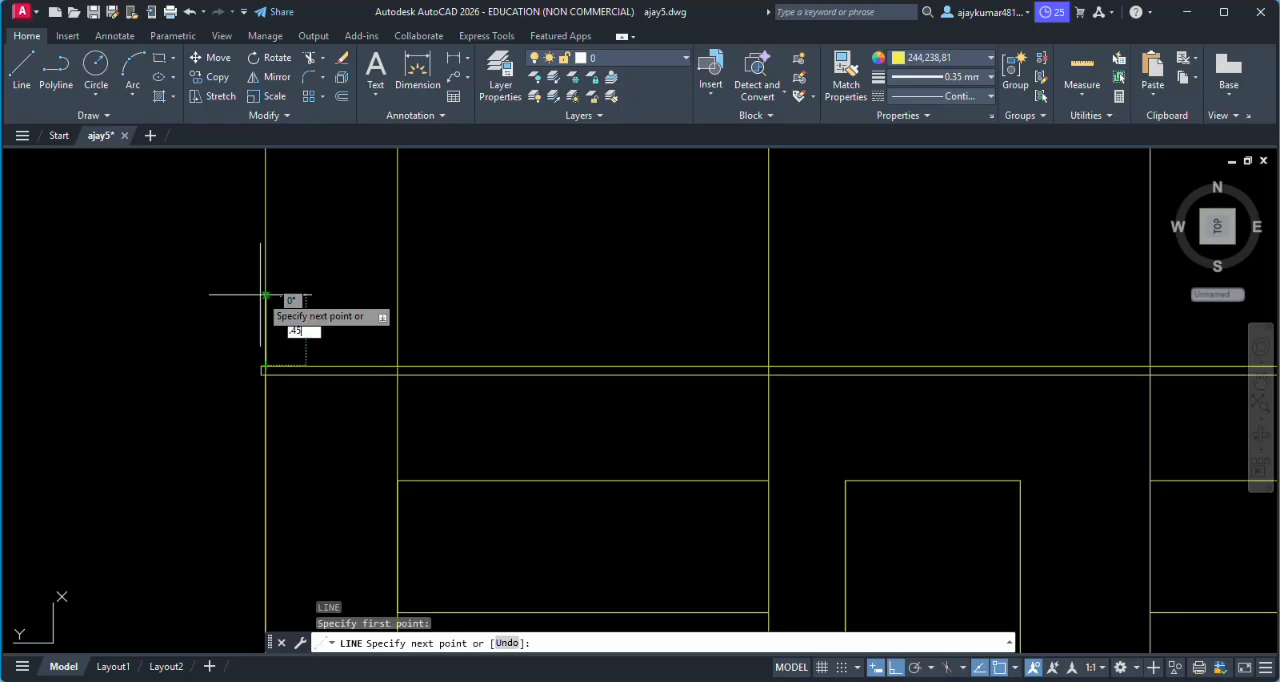
key(Return)
scroll(274, 300, down, 3)
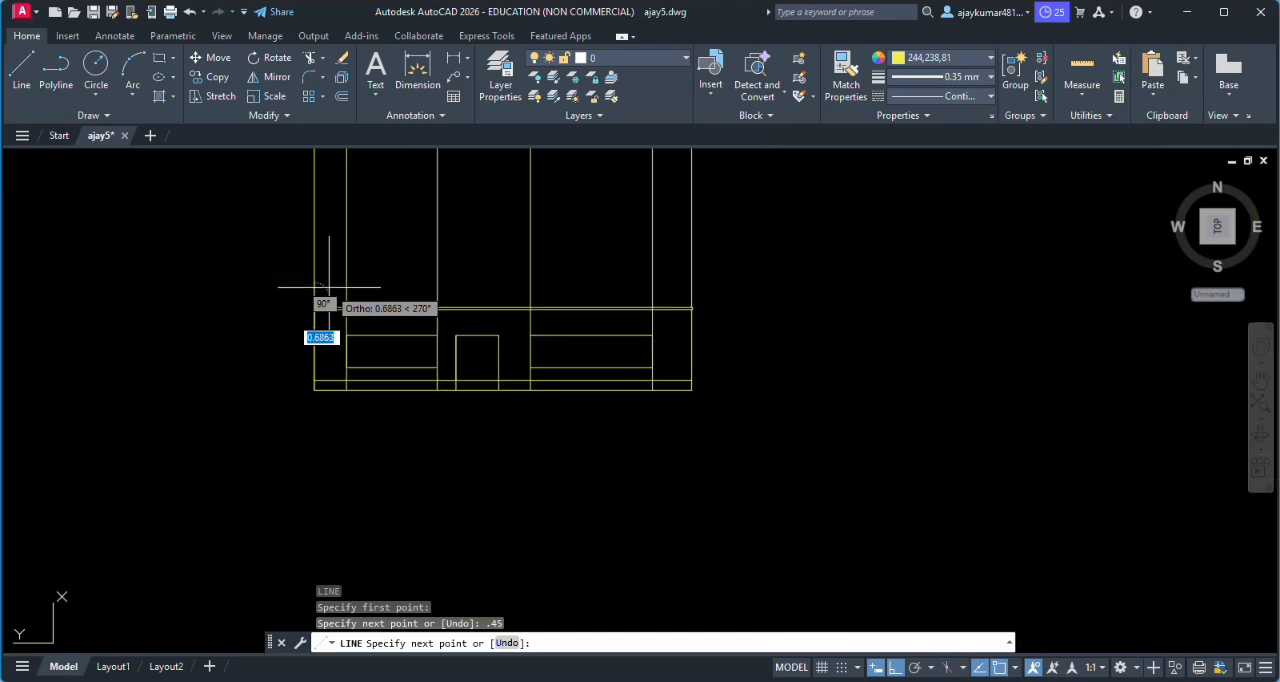
scroll(670, 302, up, 4)
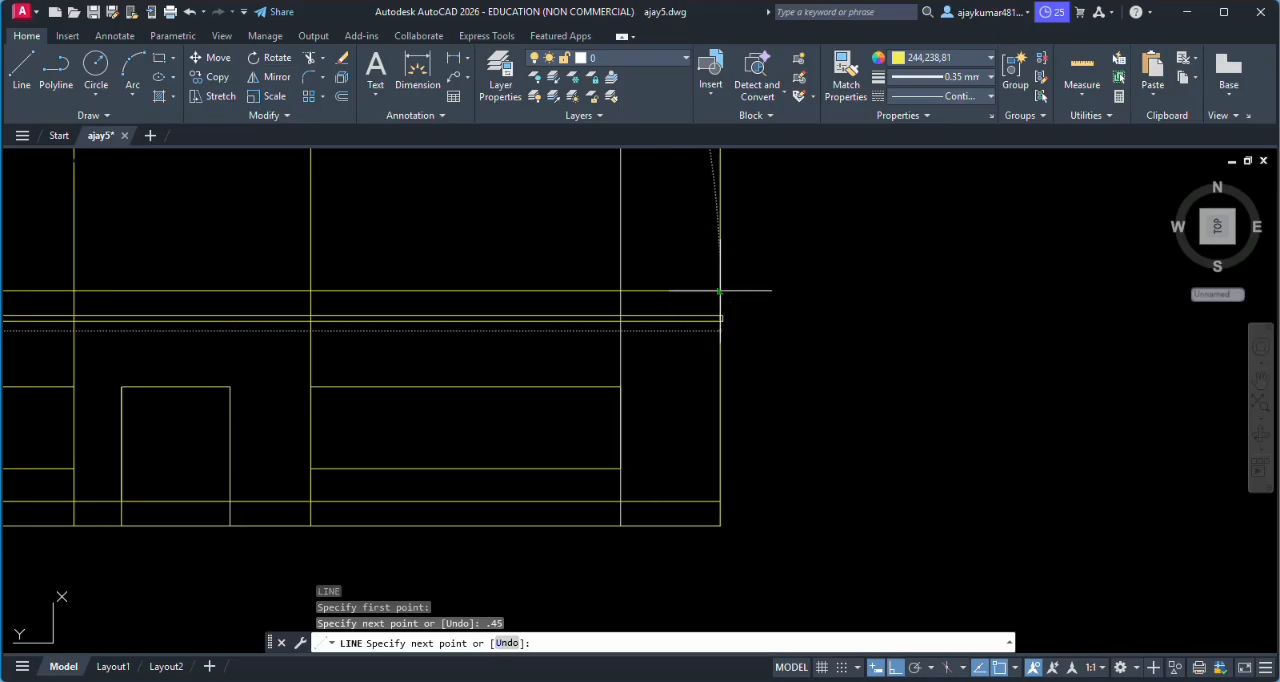
click(720, 291)
key(Return)
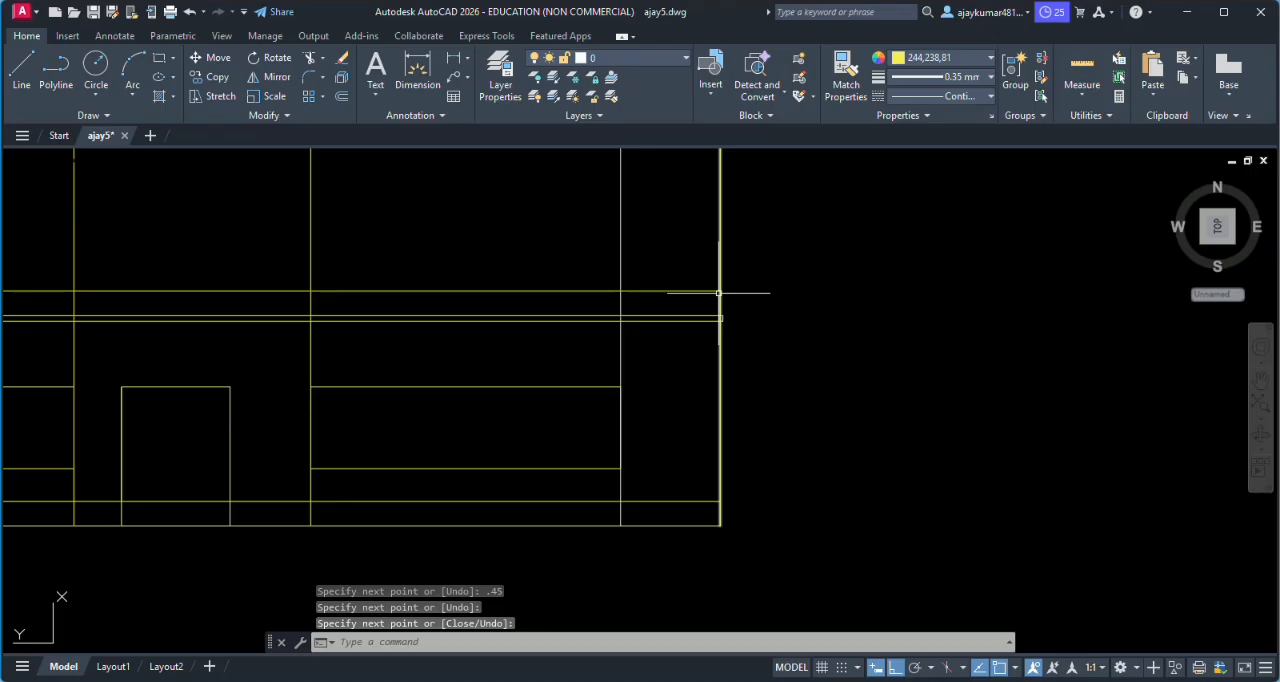
- Trim away all the vertical projection lines between the plan and the top of the elevation's parapet
scroll(718, 293, down, 3)
scroll(557, 300, up, 2)
scroll(600, 310, down, 4)
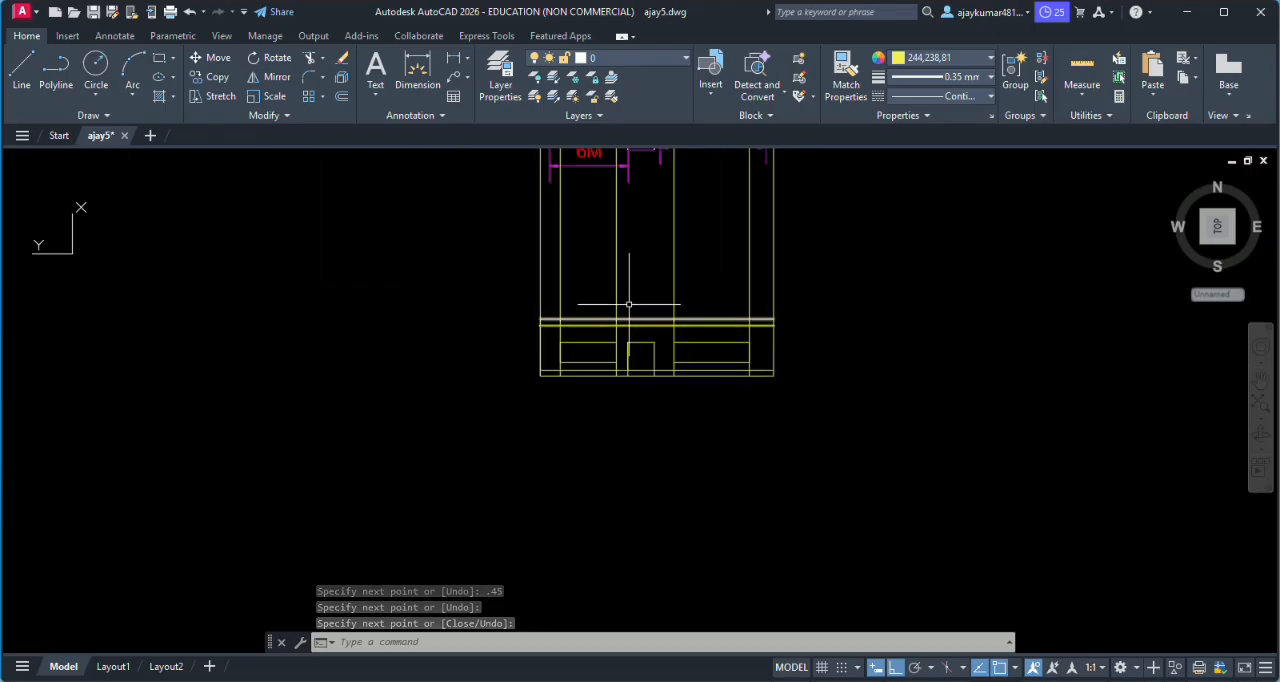
scroll(629, 304, up, 2)
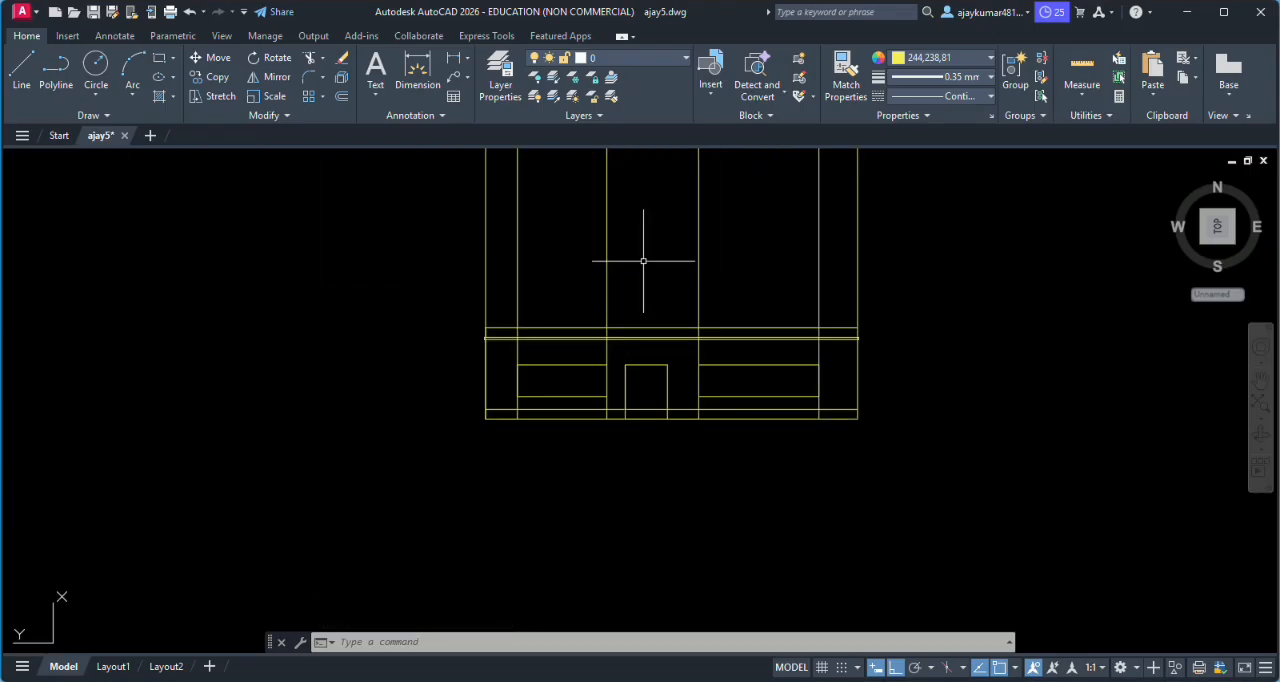
key(Return)
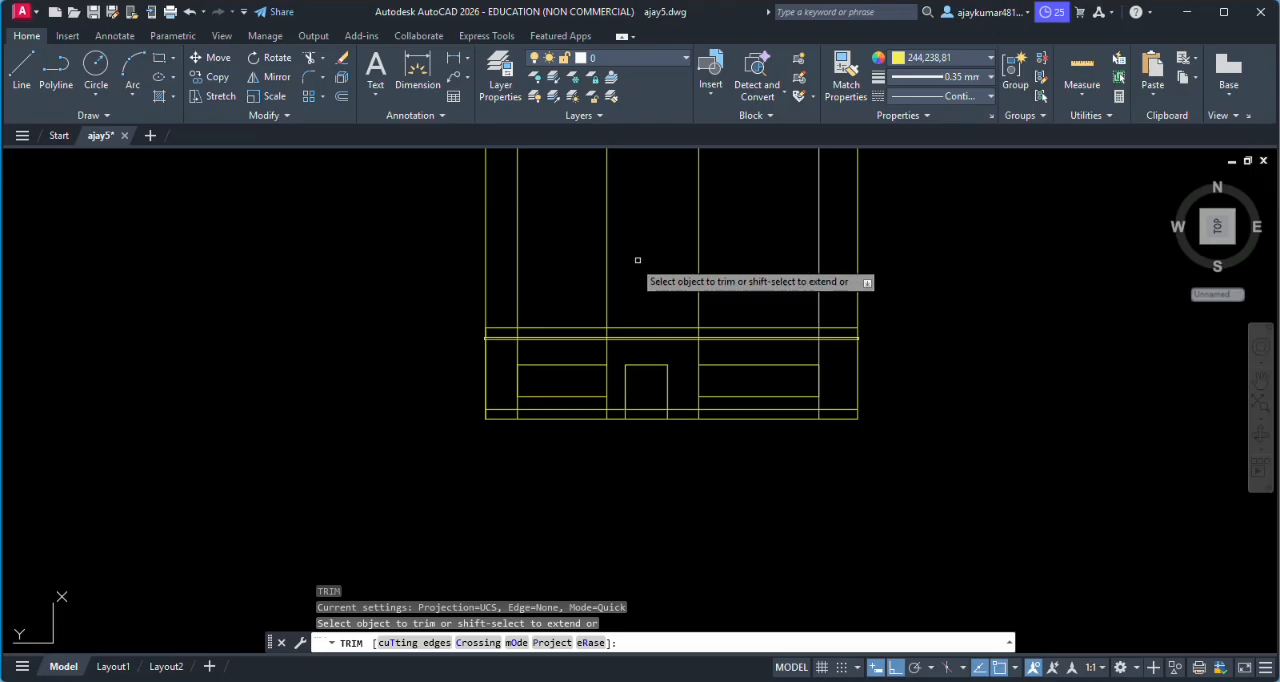
click(517, 286)
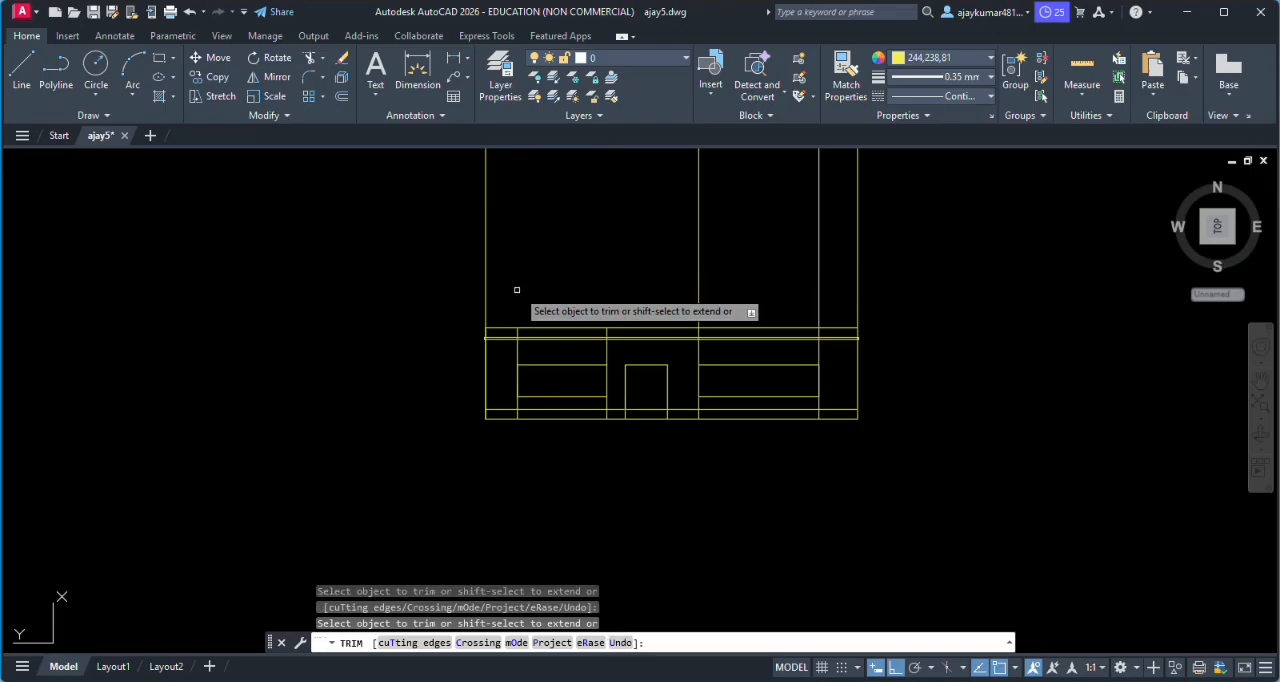
click(486, 290)
click(699, 286)
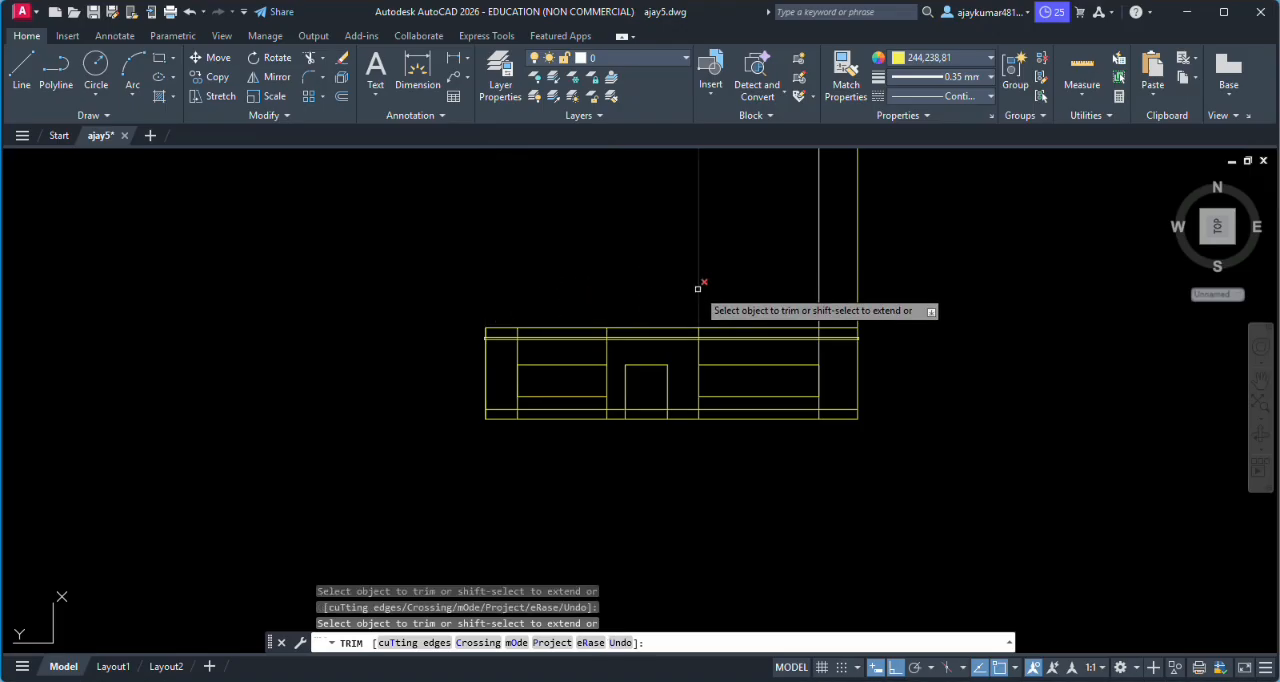
click(819, 281)
click(860, 274)
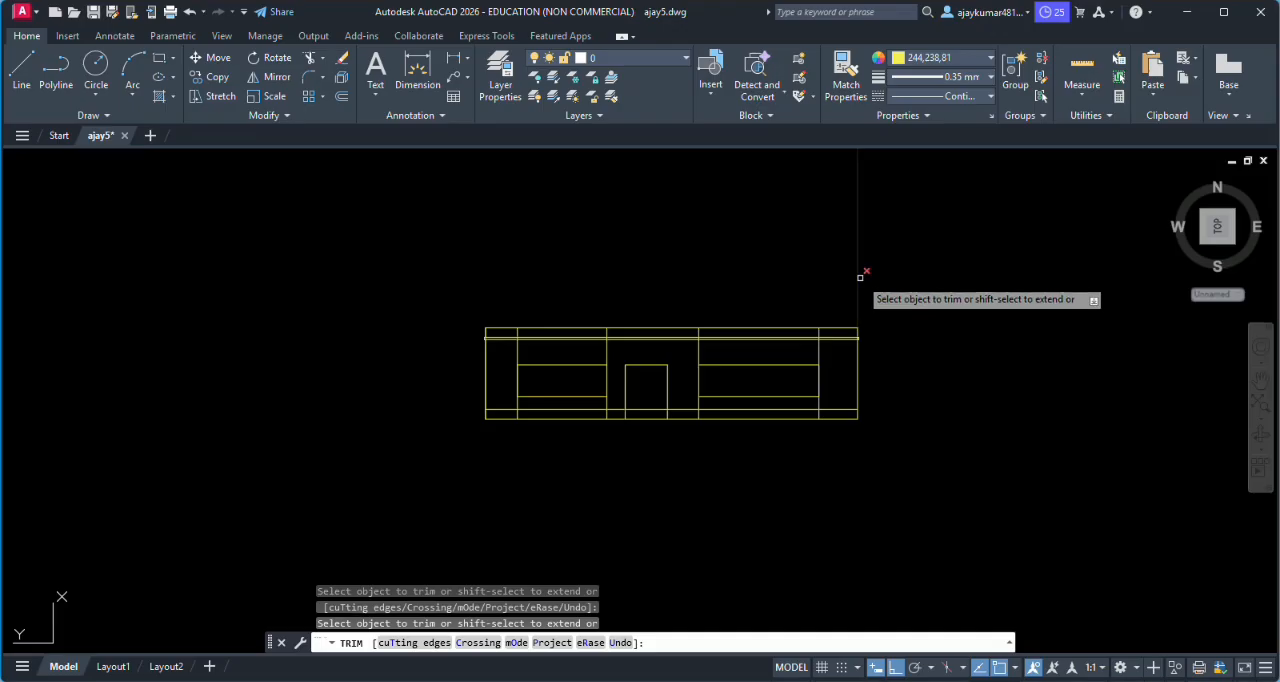
- Trim the leftover projection lines running through the plan's passage, entrance steps and WC door swing
scroll(848, 277, down, 8)
scroll(810, 218, up, 10)
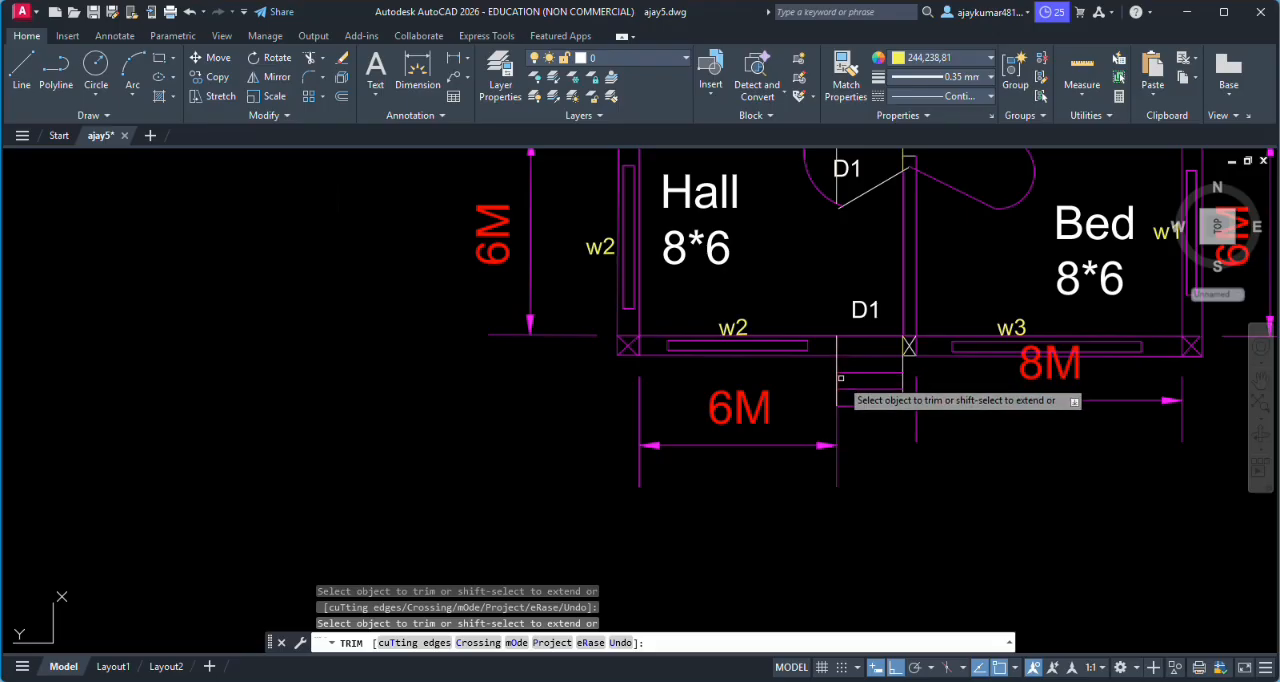
scroll(822, 378, down, 4)
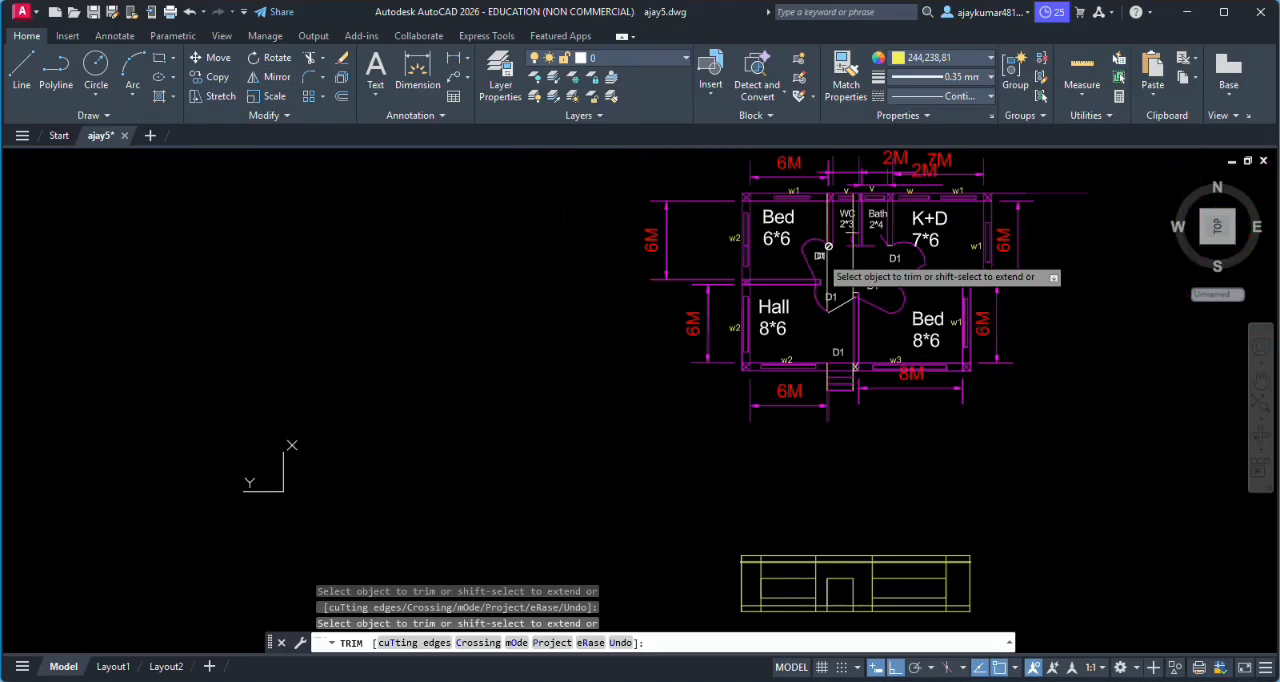
scroll(829, 254, up, 4)
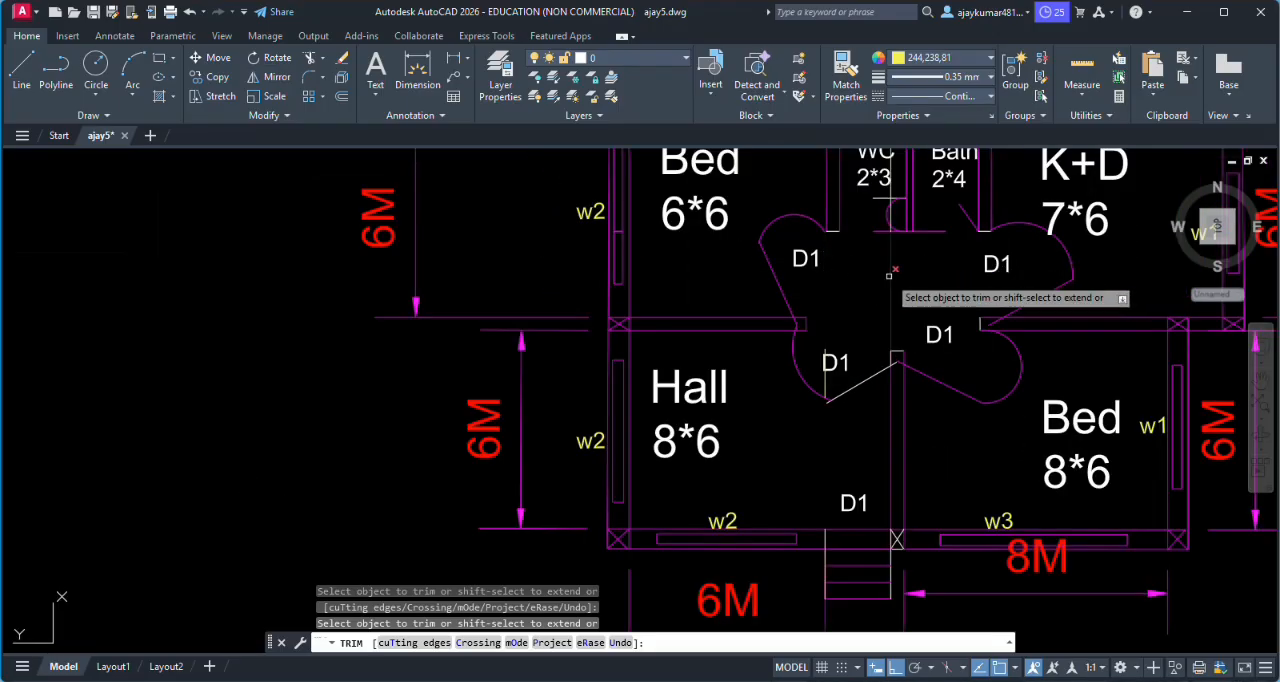
scroll(890, 284, down, 3)
scroll(888, 250, up, 6)
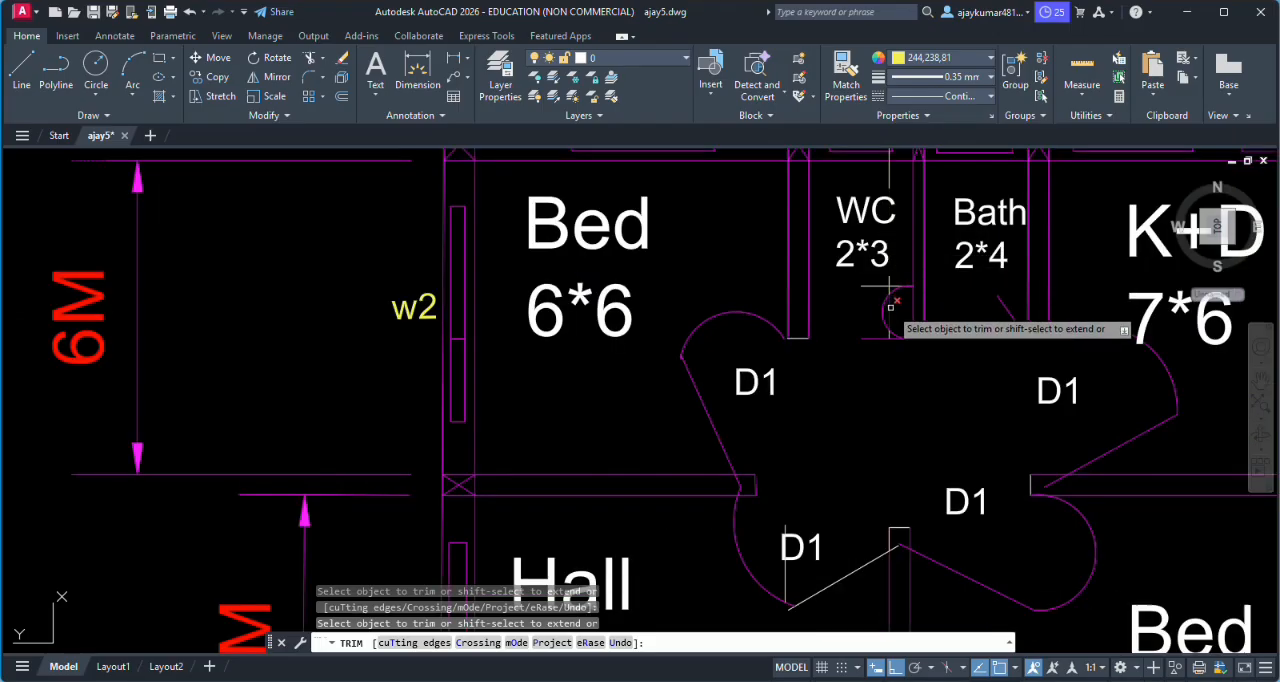
click(889, 281)
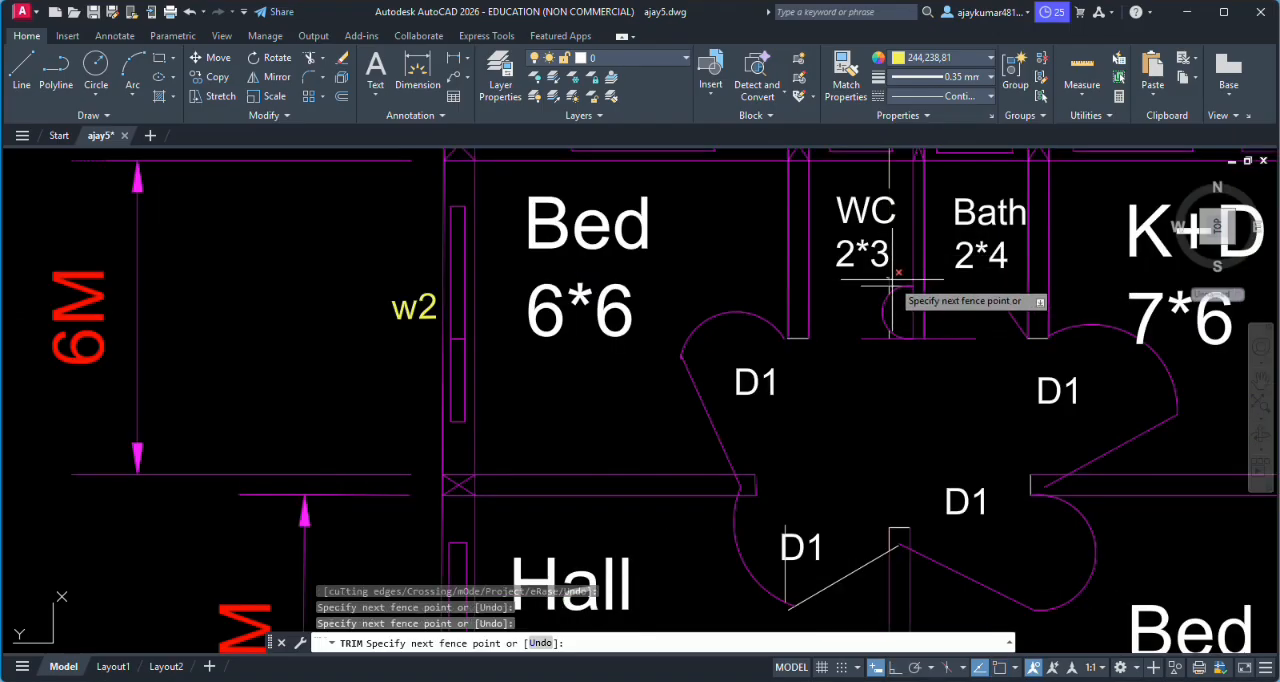
key(Return)
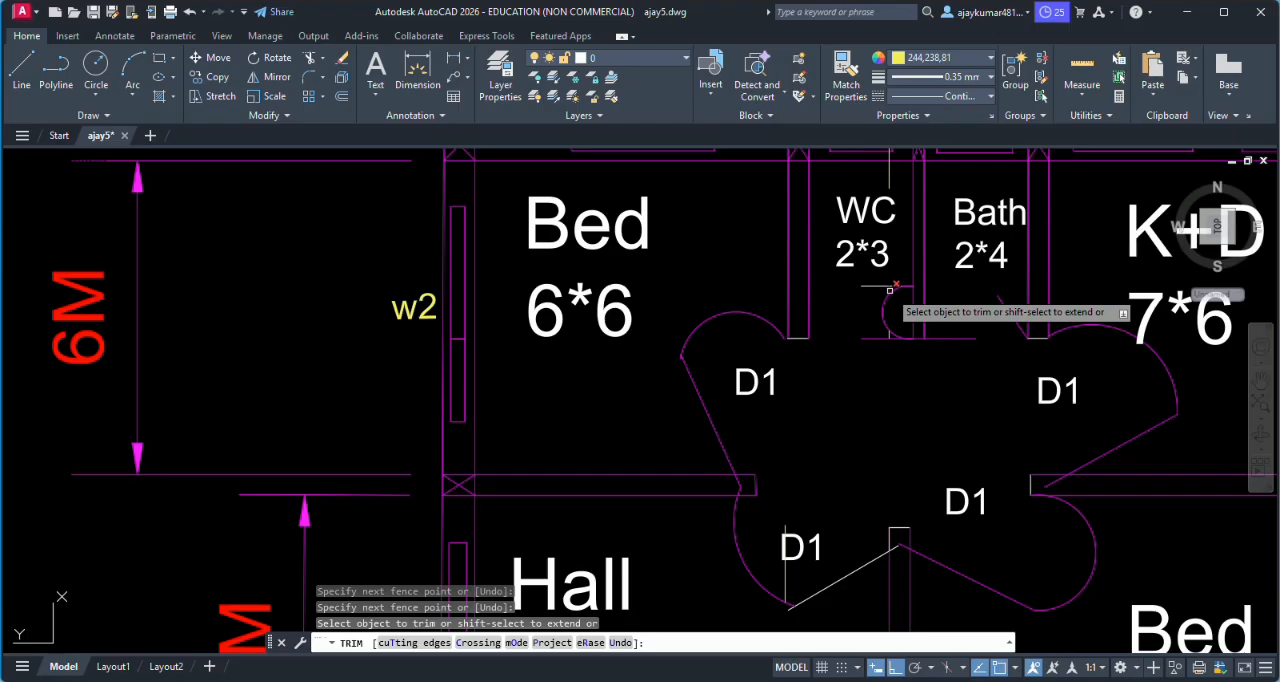
click(889, 287)
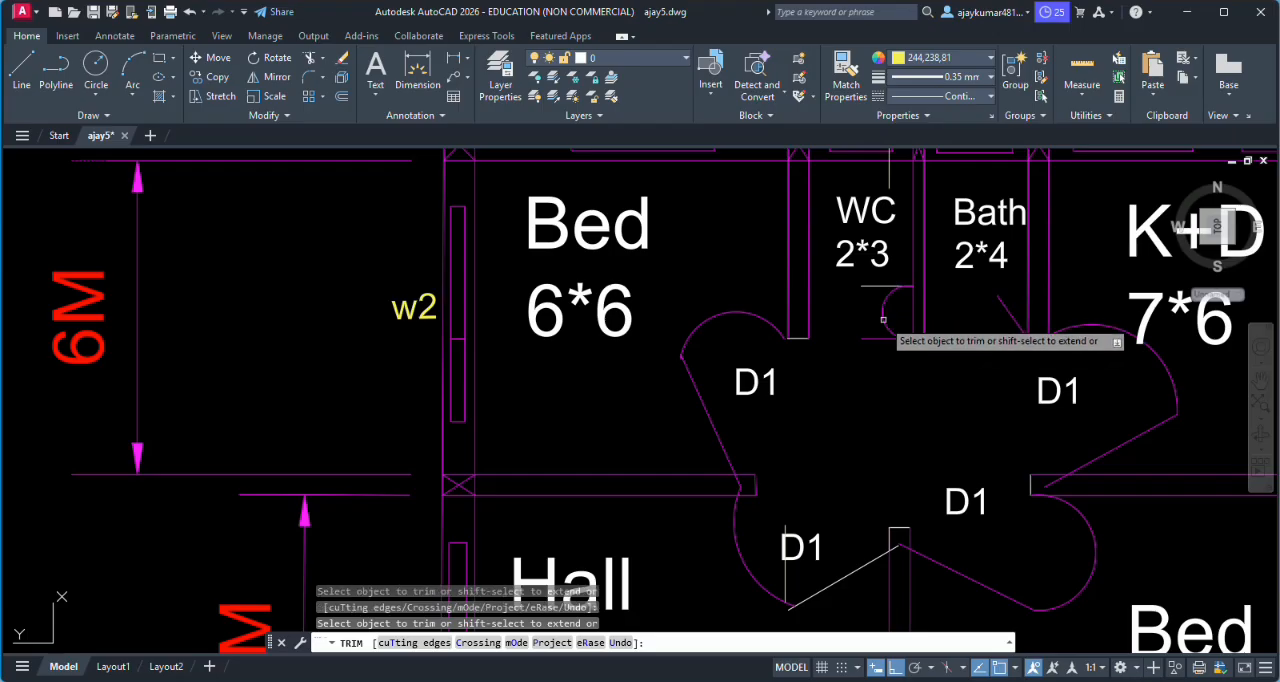
- Trim the remaining projection line pieces inside the WC and beside the Hall's inner D1 door
scroll(890, 335, down, 5)
scroll(885, 285, up, 6)
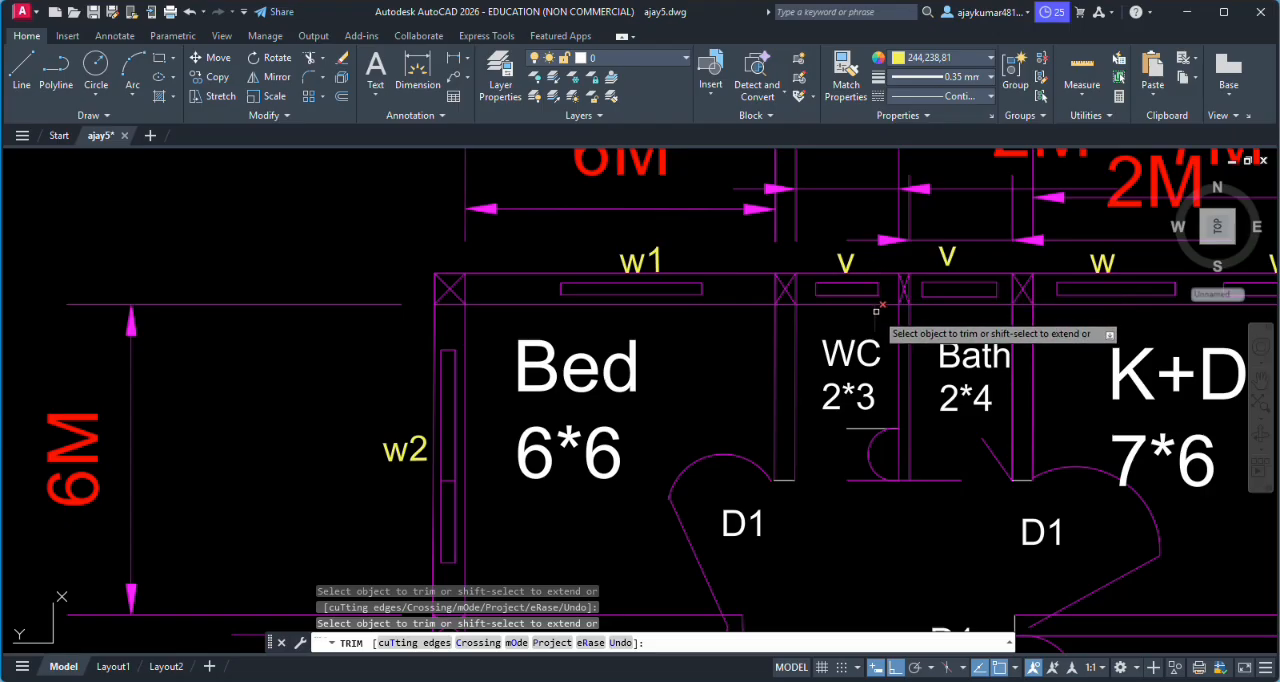
scroll(875, 302, down, 3)
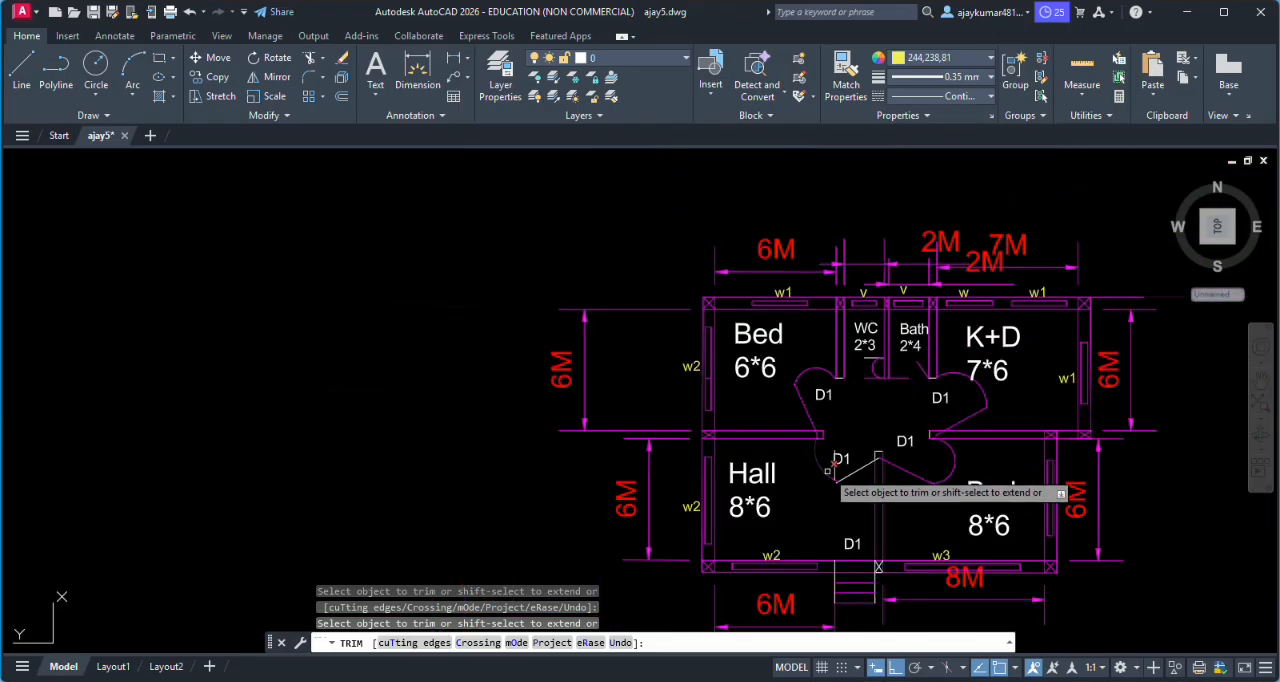
scroll(840, 455, up, 4)
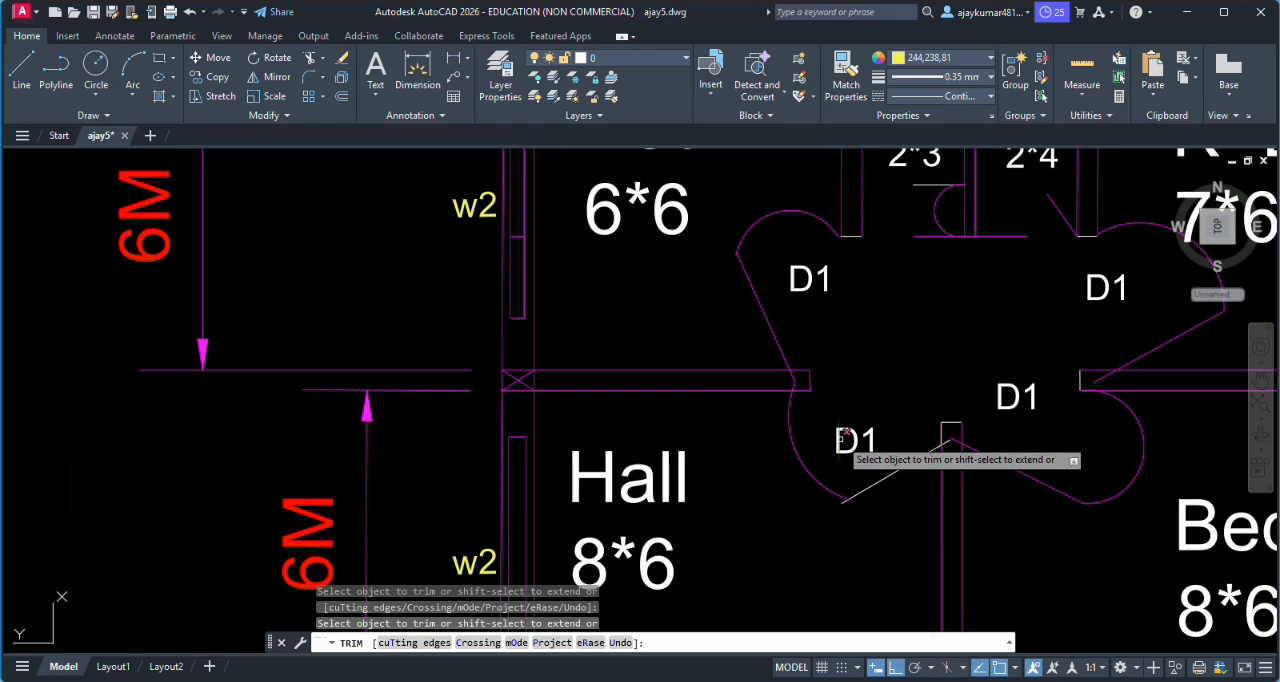
scroll(846, 445, down, 4)
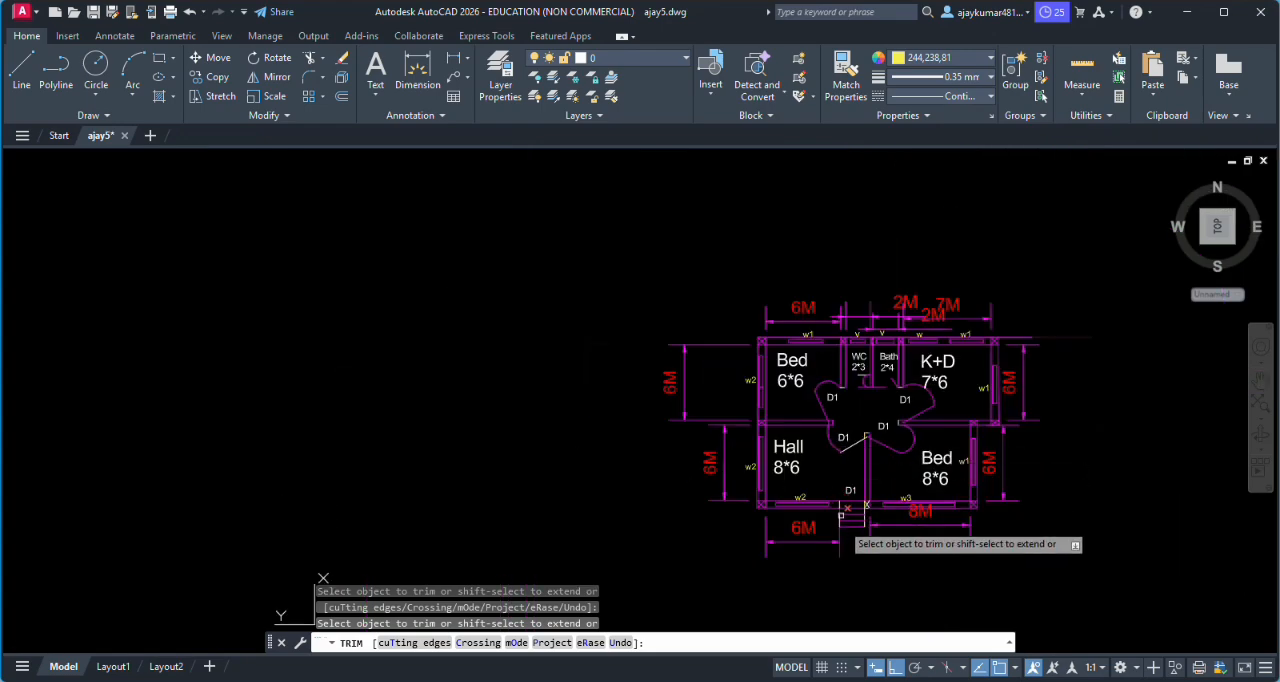
scroll(842, 525, up, 6)
scroll(845, 525, down, 2)
scroll(843, 521, down, 8)
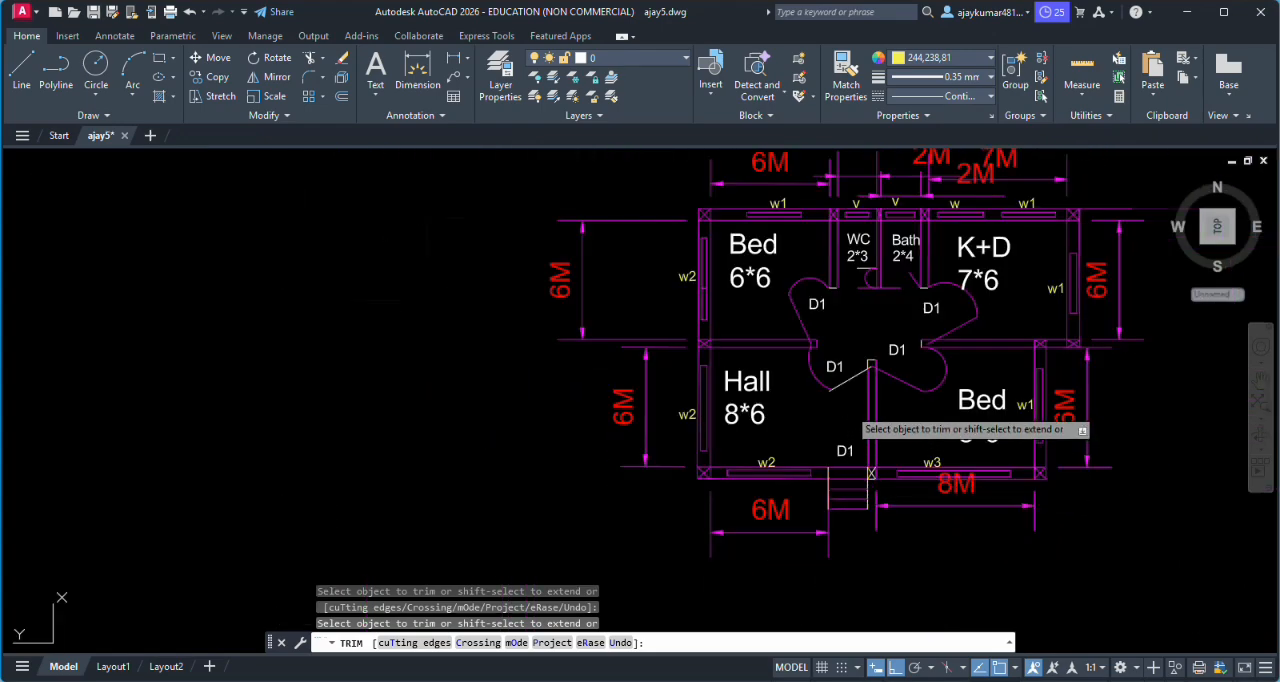
- Trim the vertical projection lines above and below the elevation's left window so only the window rectangle remains
scroll(841, 503, up, 8)
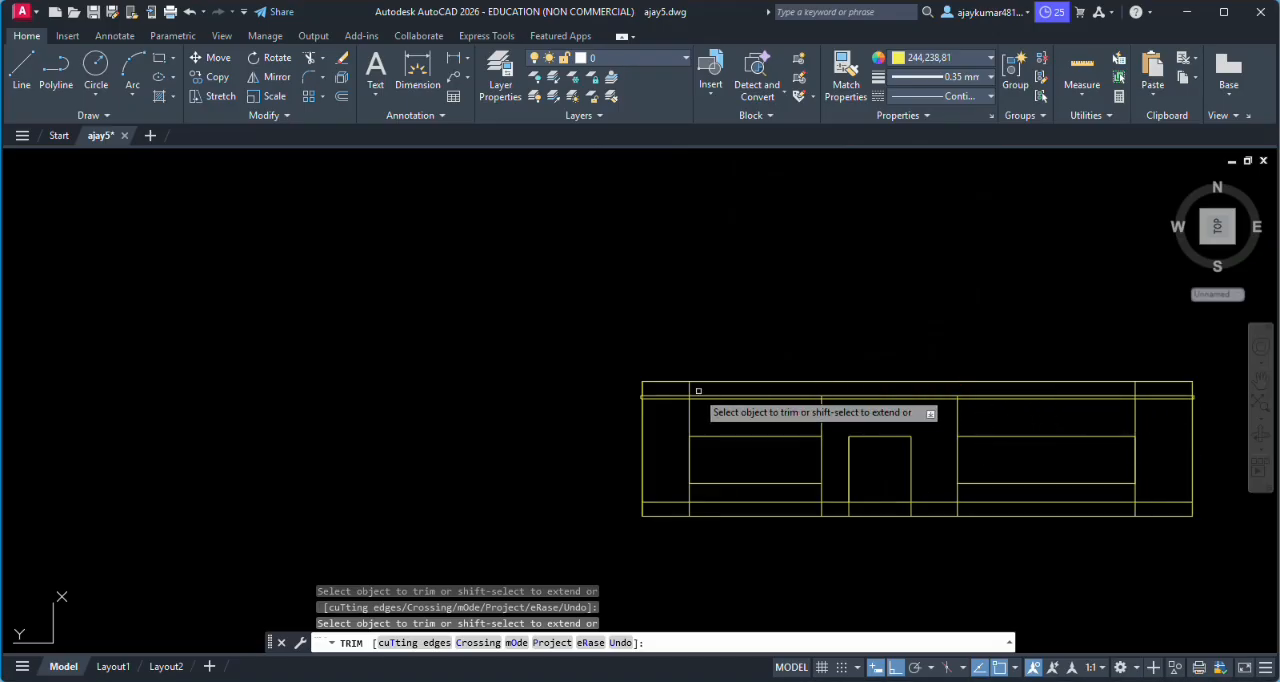
scroll(690, 380, up, 5)
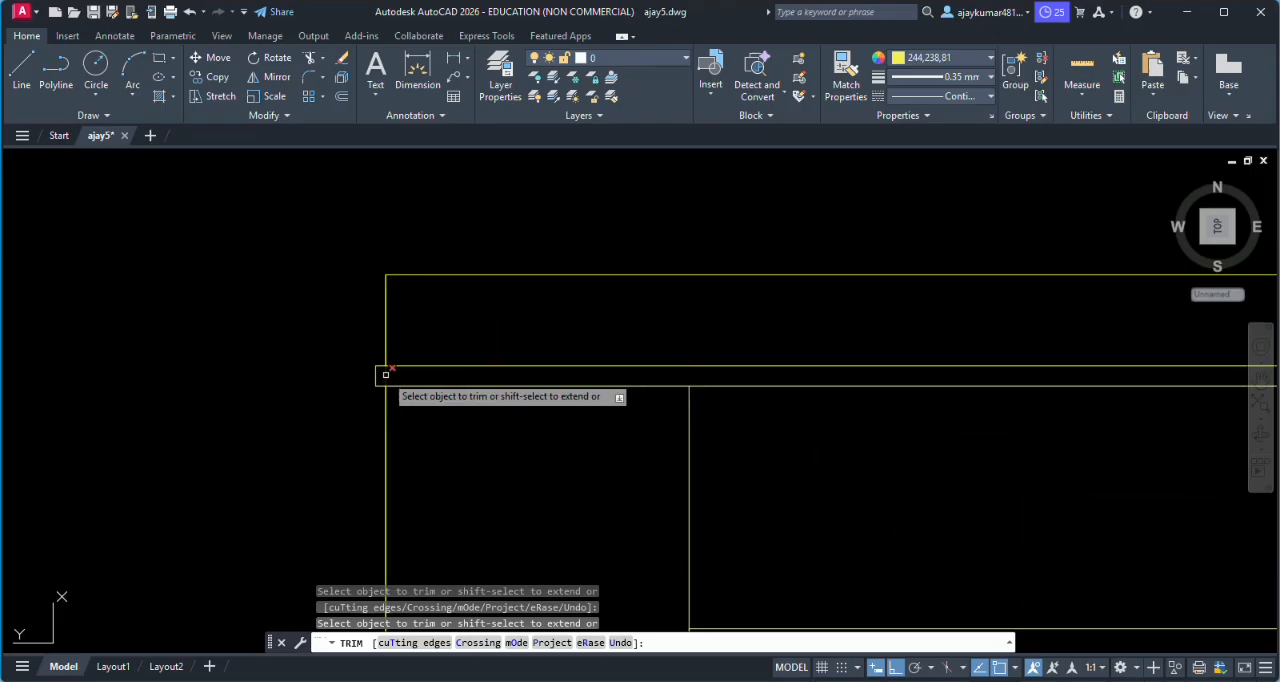
scroll(419, 376, down, 5)
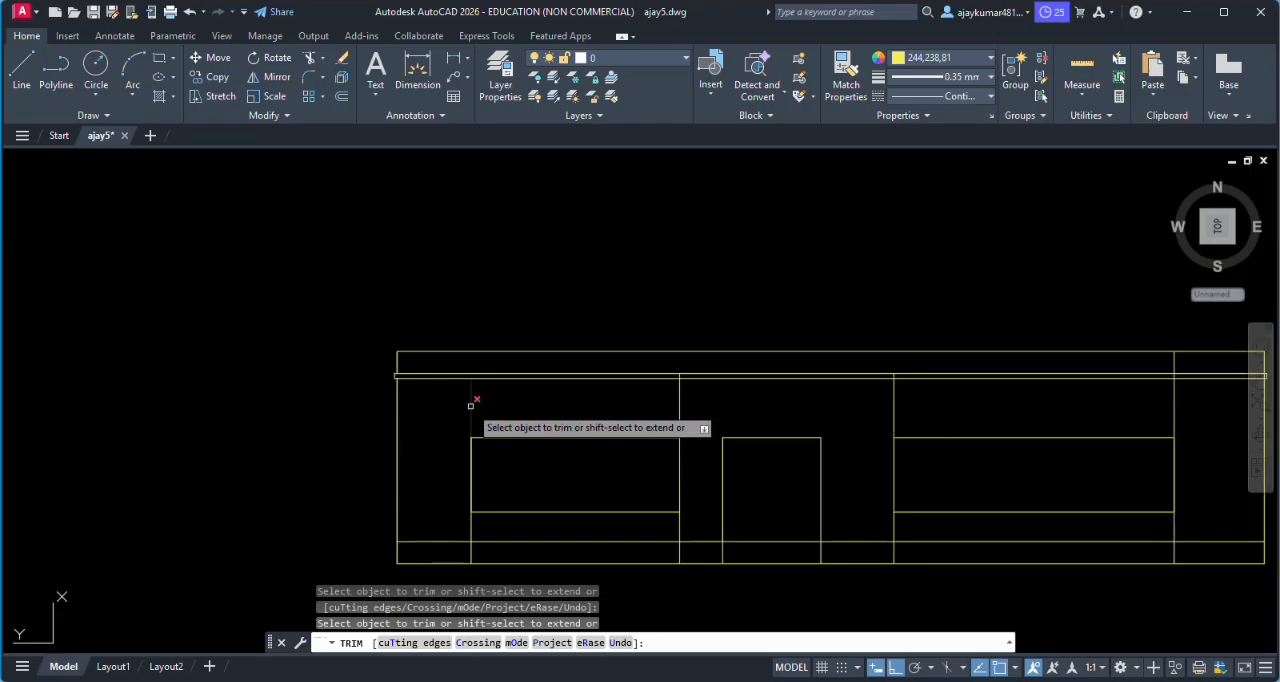
click(471, 524)
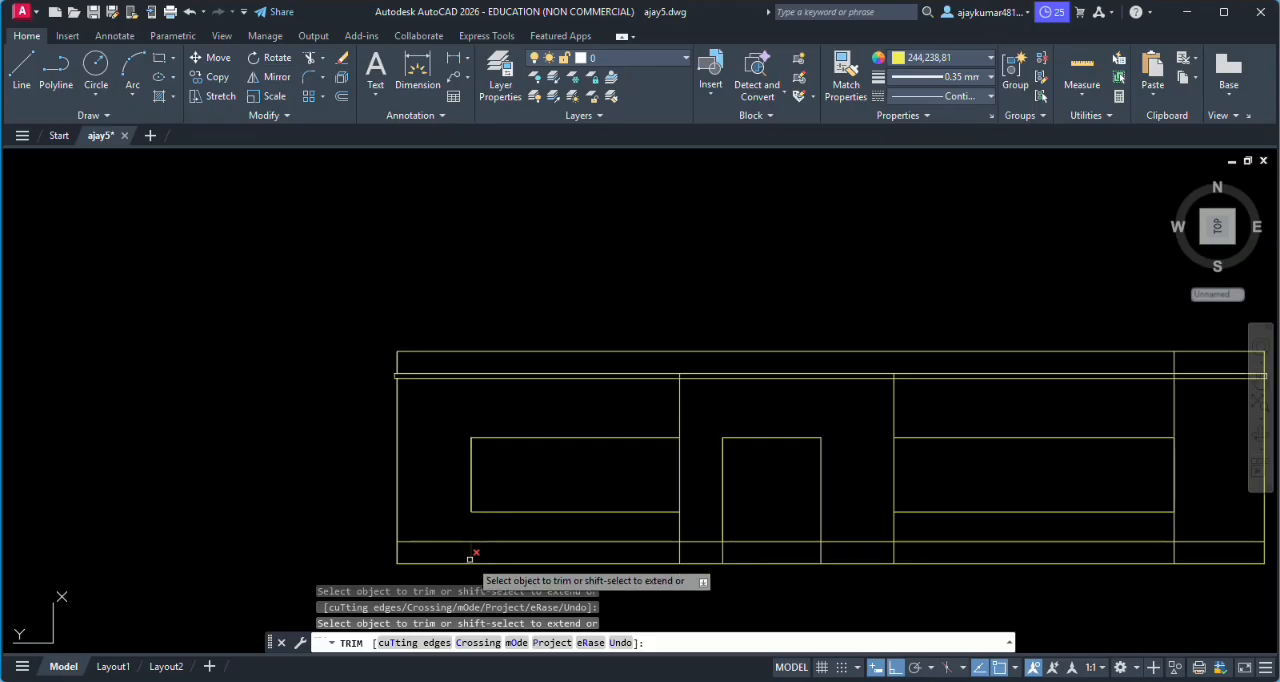
click(473, 555)
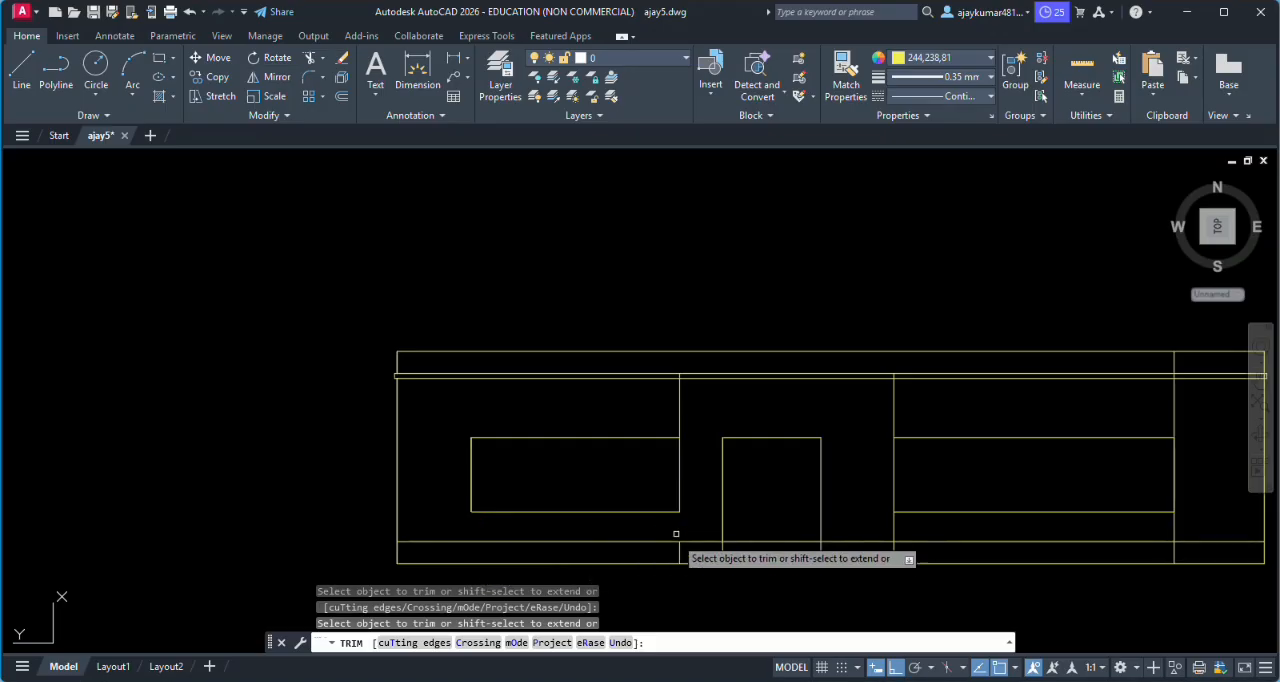
click(679, 420)
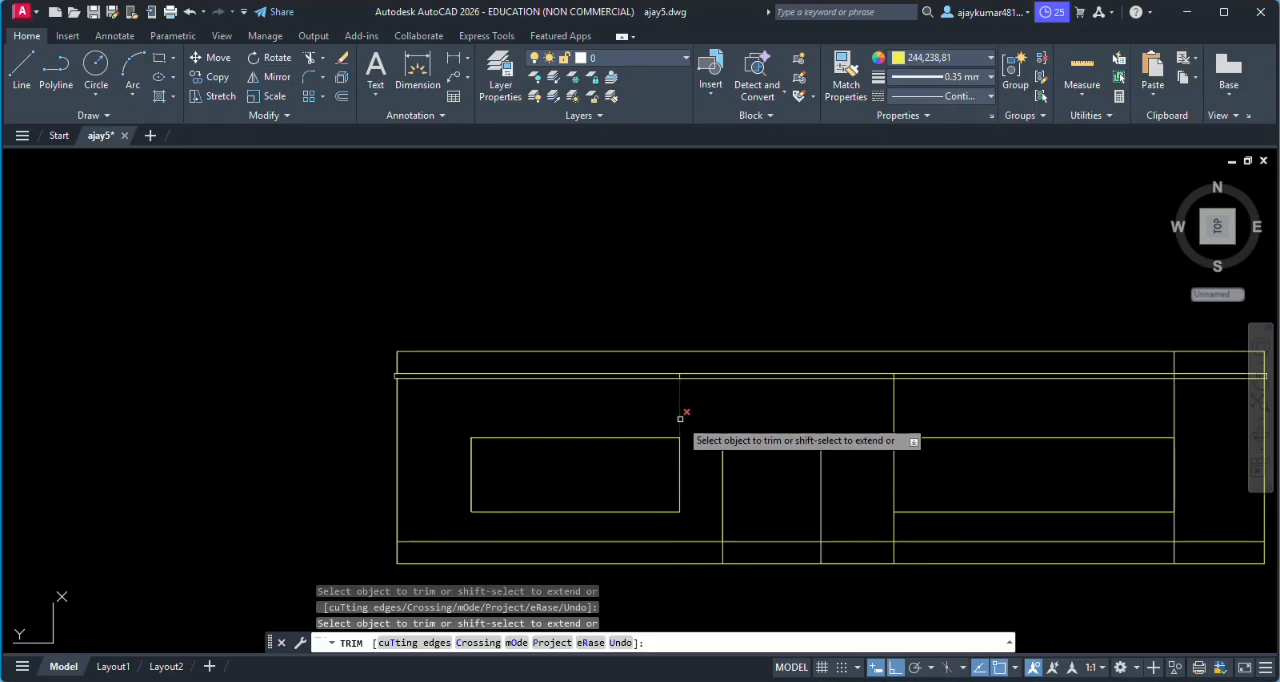
- Trim both door jamb lines below the plinth line of the elevation
click(816, 553)
click(825, 554)
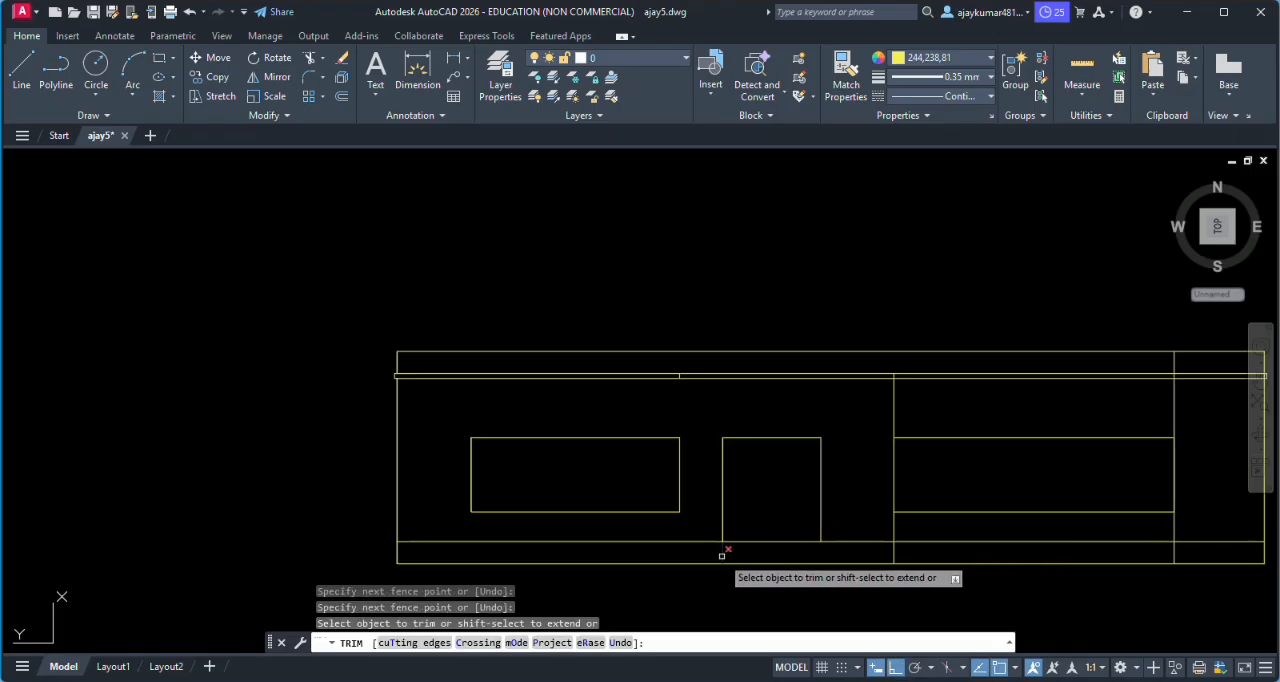
click(724, 552)
- Trim the projection lines below the right window and between its top edge and the roof slab
scroll(880, 535, down, 2)
scroll(1040, 530, up, 5)
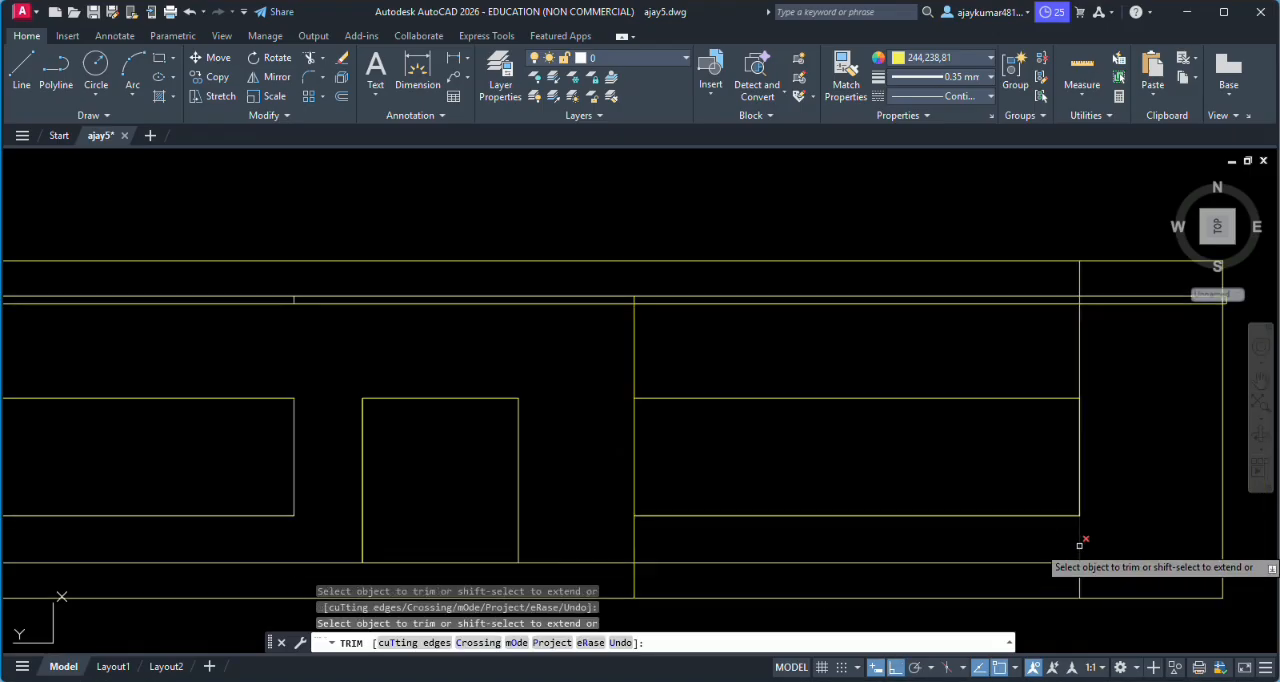
click(1080, 545)
click(1081, 584)
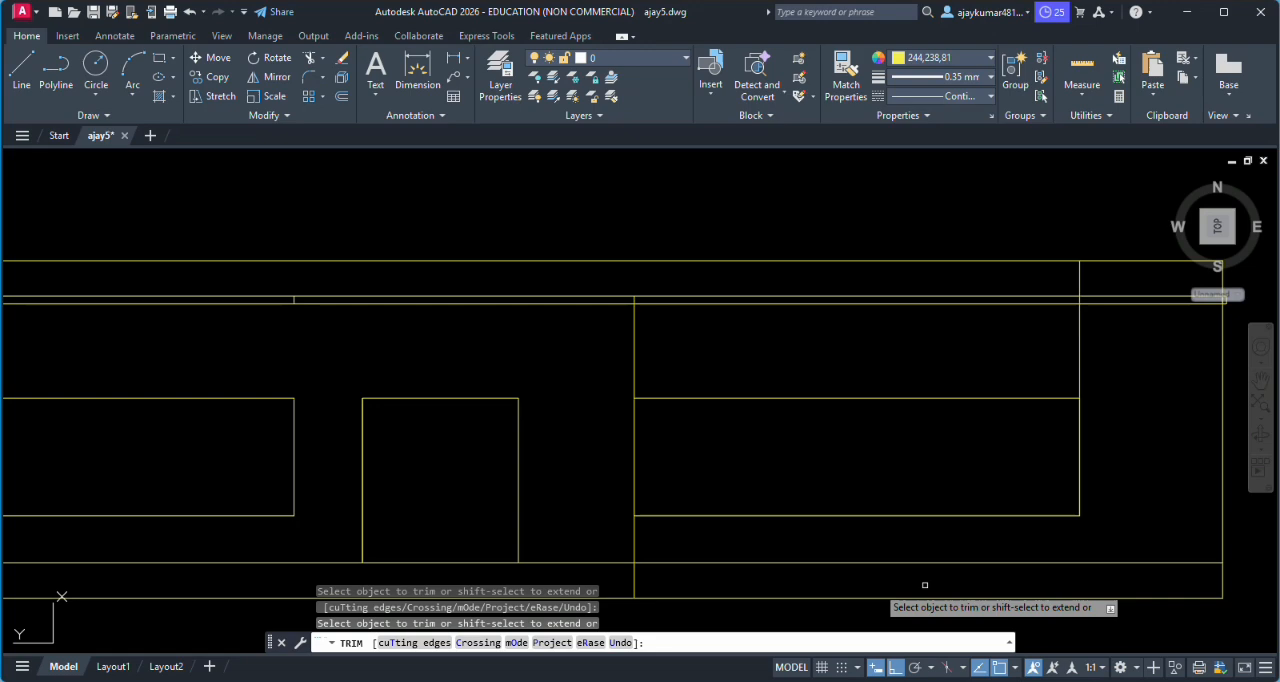
click(634, 580)
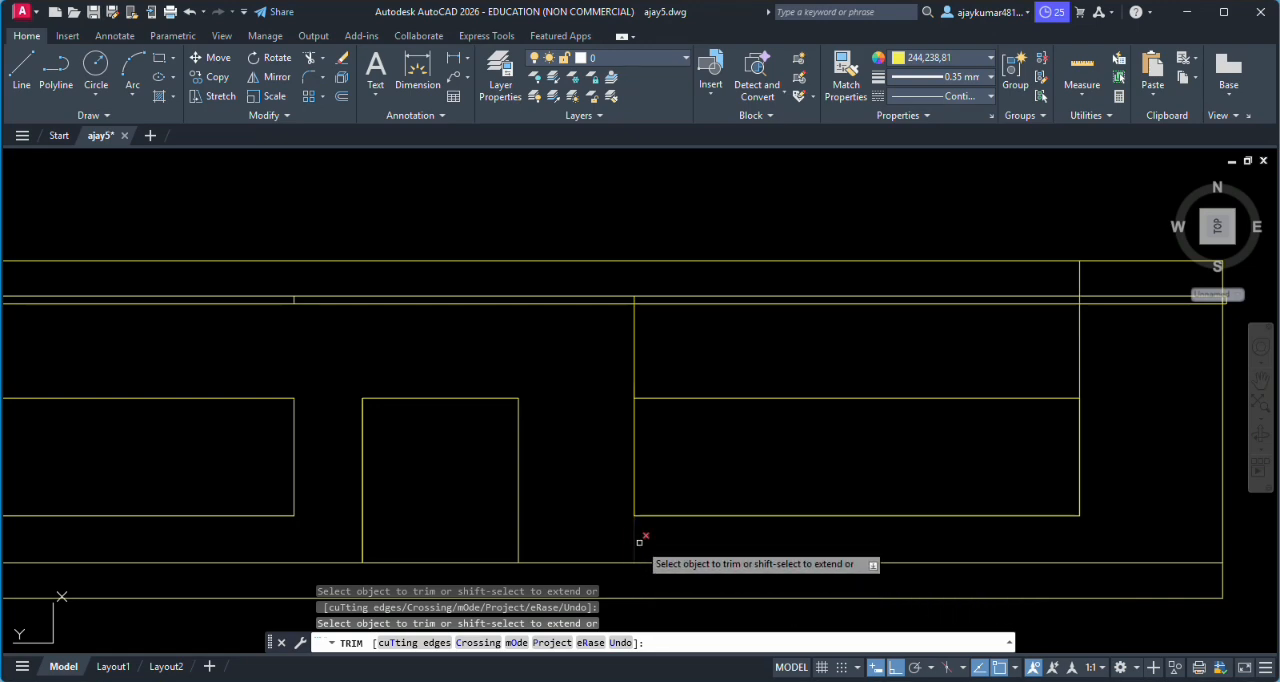
click(635, 546)
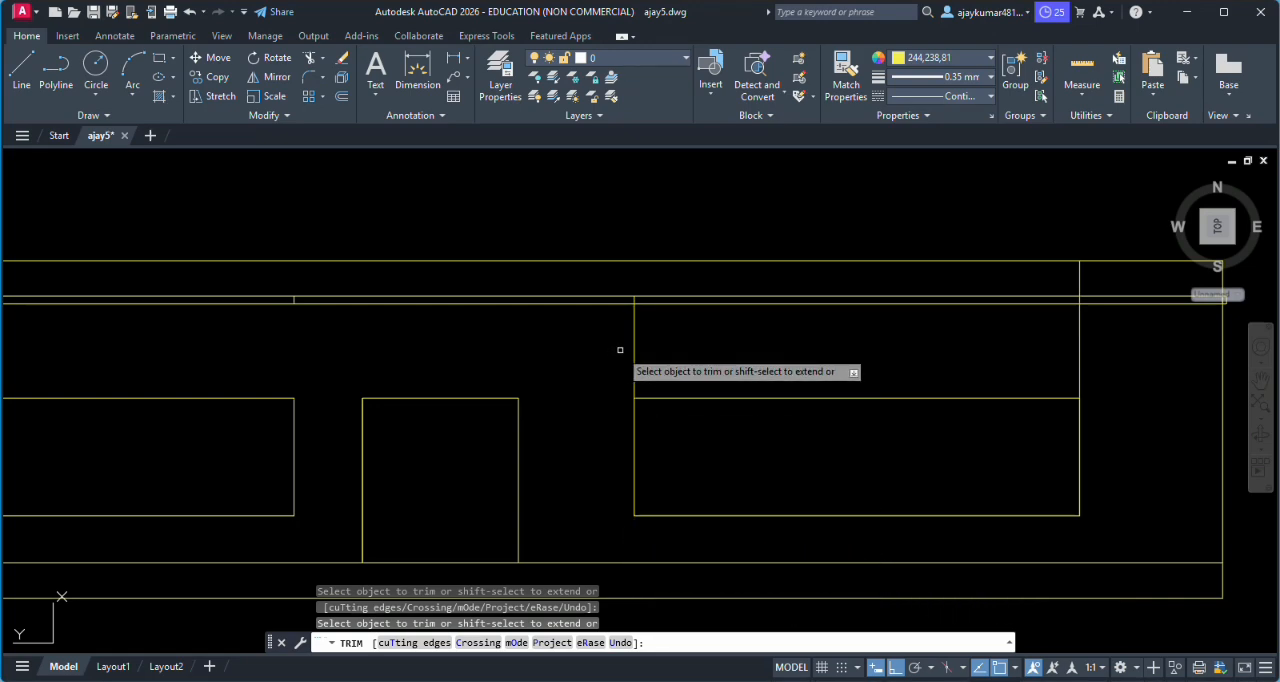
click(619, 351)
click(666, 351)
click(1042, 360)
click(1100, 357)
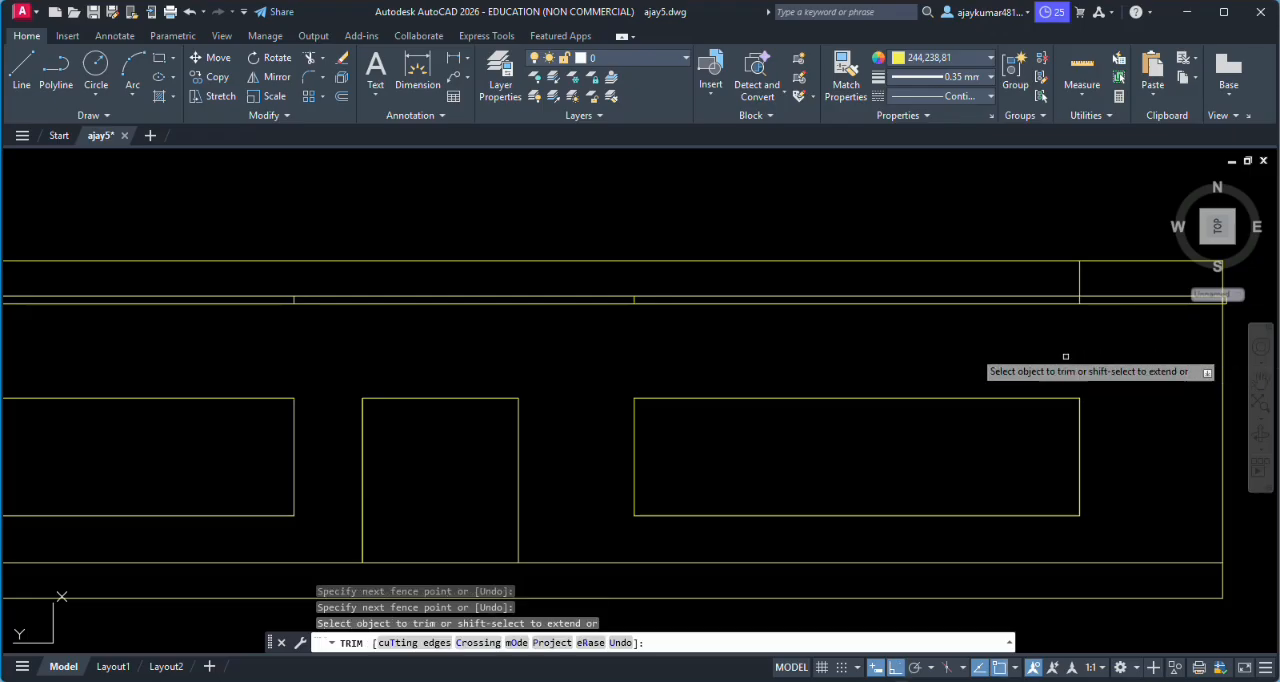
- Trim the two short vertical stubs inside the roof slab above the inner edges of the windows
scroll(609, 295, up, 2)
scroll(634, 294, up, 4)
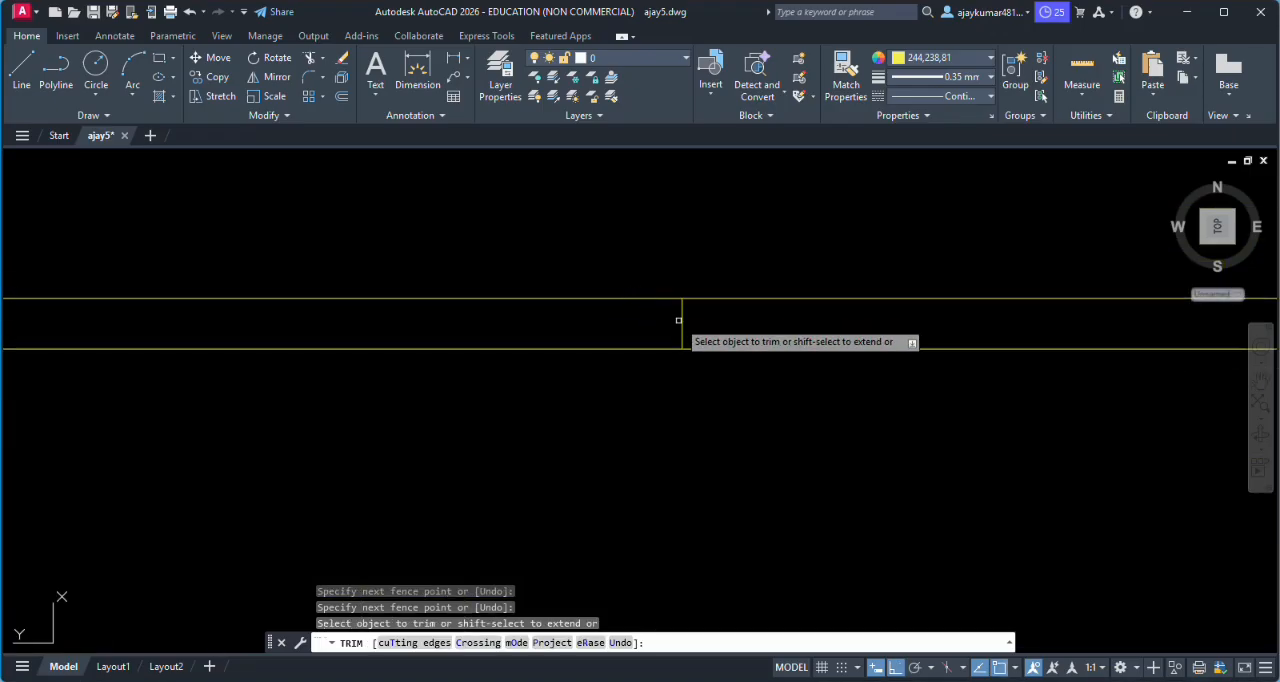
click(666, 321)
click(742, 326)
scroll(742, 326, down, 4)
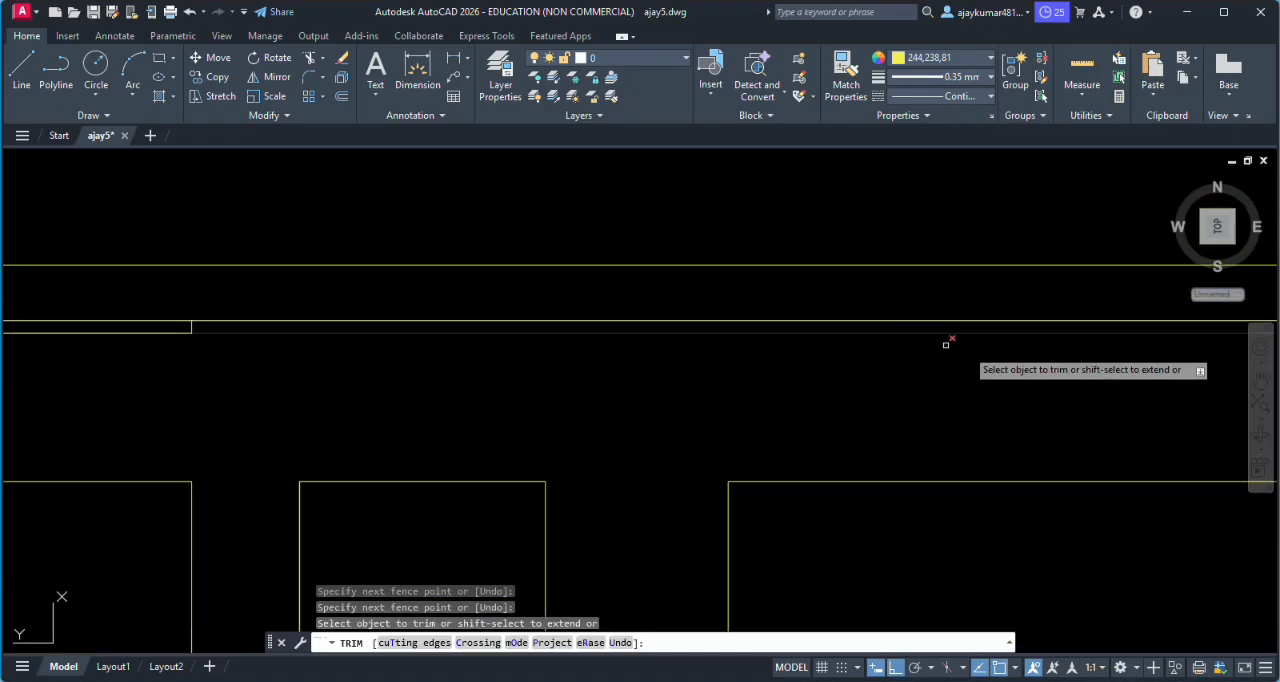
scroll(137, 320, up, 1)
click(206, 330)
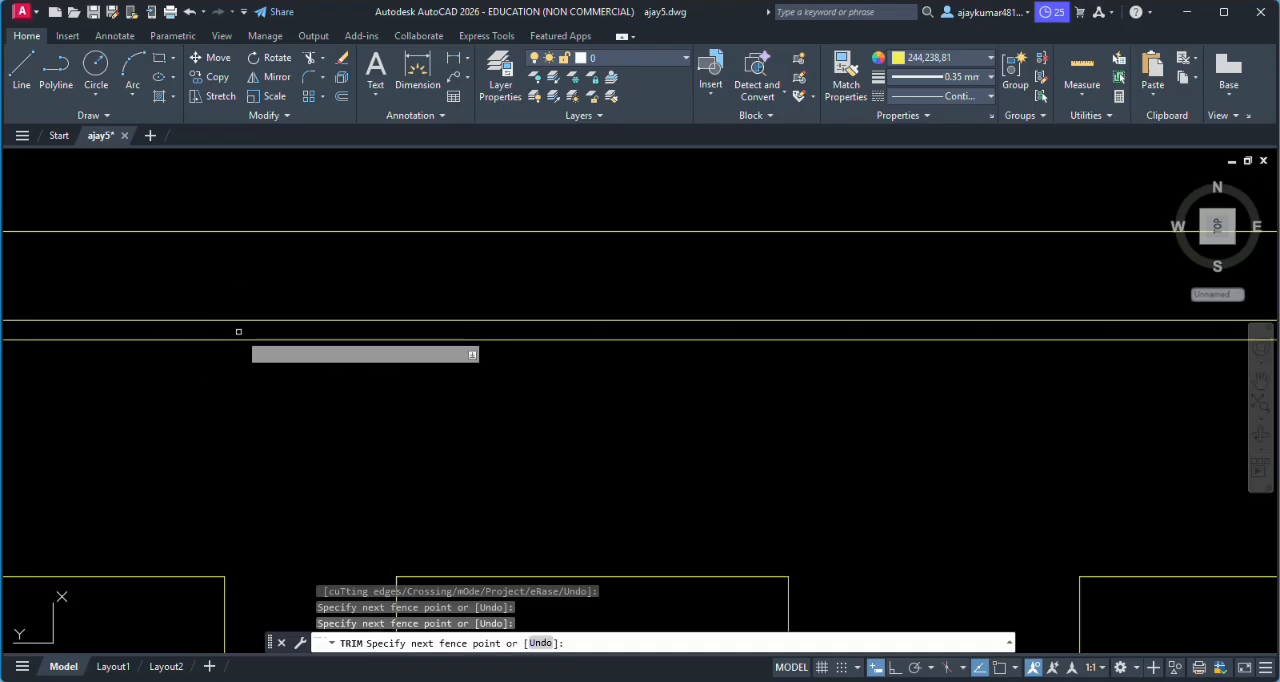
click(240, 331)
key(Return)
- Trim the vertical line crossing the roof slab and parapet above the right window's outer edge
scroll(357, 325, down, 4)
scroll(642, 346, up, 3)
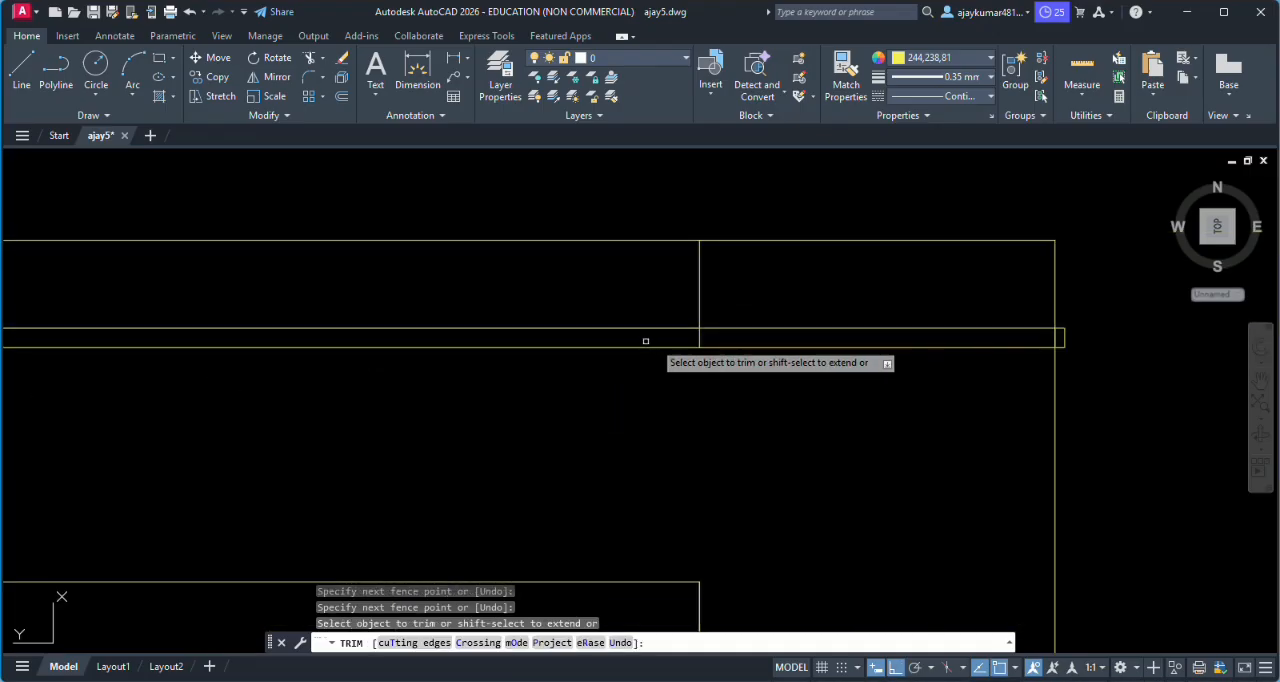
click(650, 342)
click(713, 338)
click(646, 285)
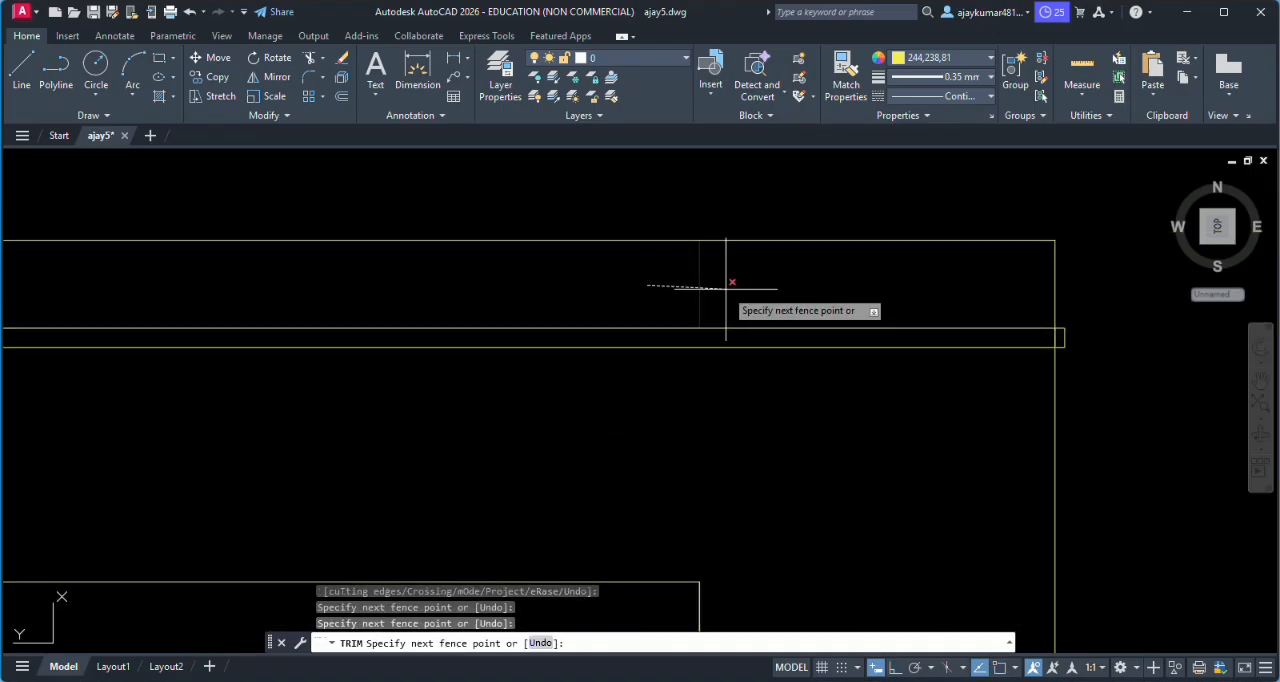
click(727, 287)
- Trim the outer wall line crossing the roof slab's right end and end the Trim command
scroll(1066, 347, up, 4)
click(1053, 332)
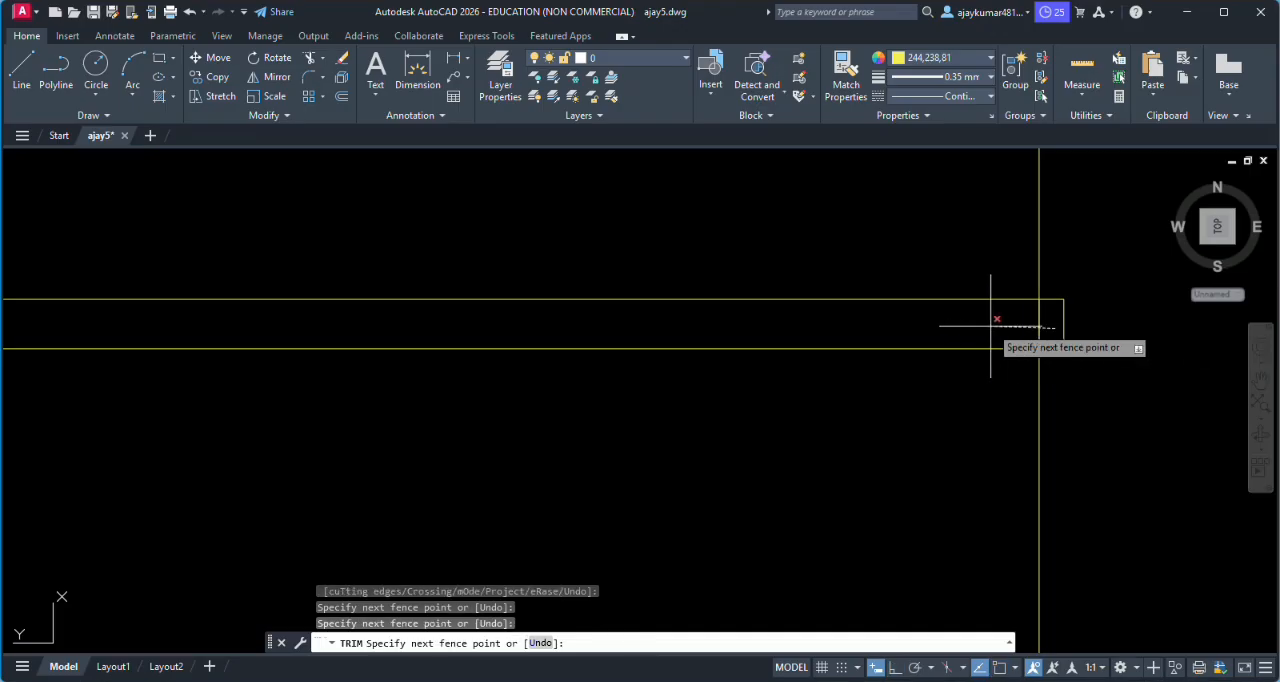
click(990, 327)
scroll(987, 326, down, 5)
scroll(977, 328, down, 4)
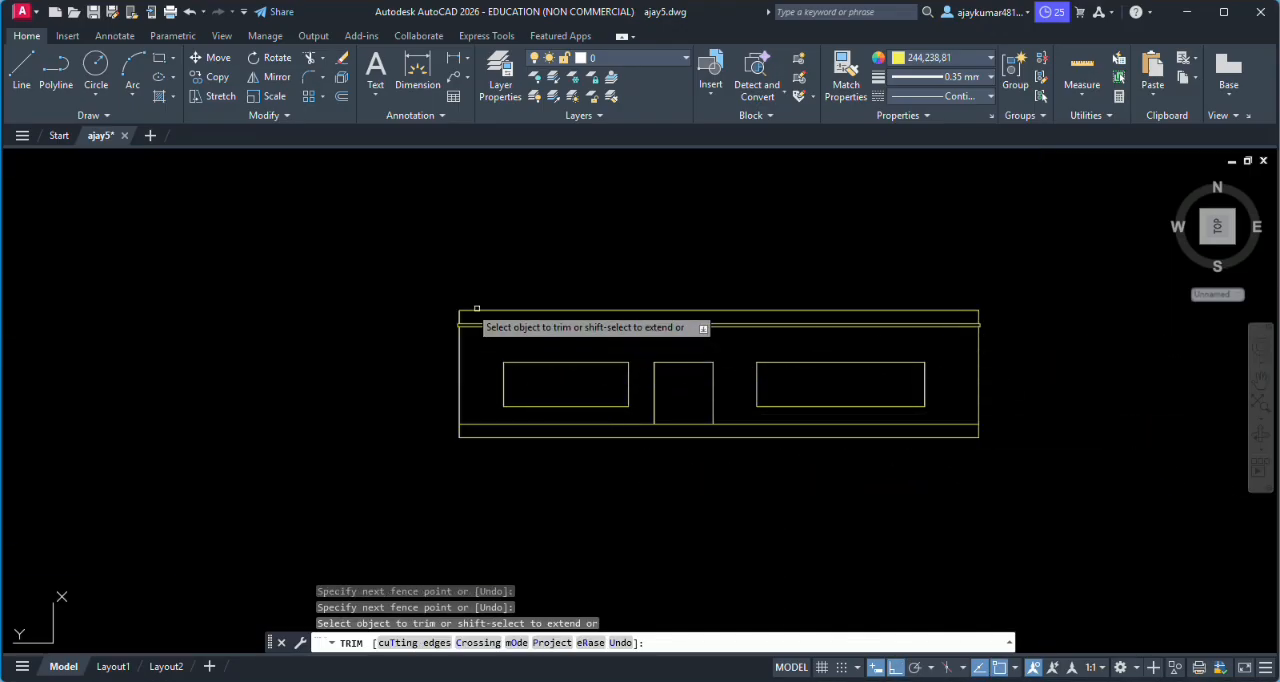
scroll(446, 320, up, 4)
scroll(460, 322, down, 2)
scroll(948, 508, down, 2)
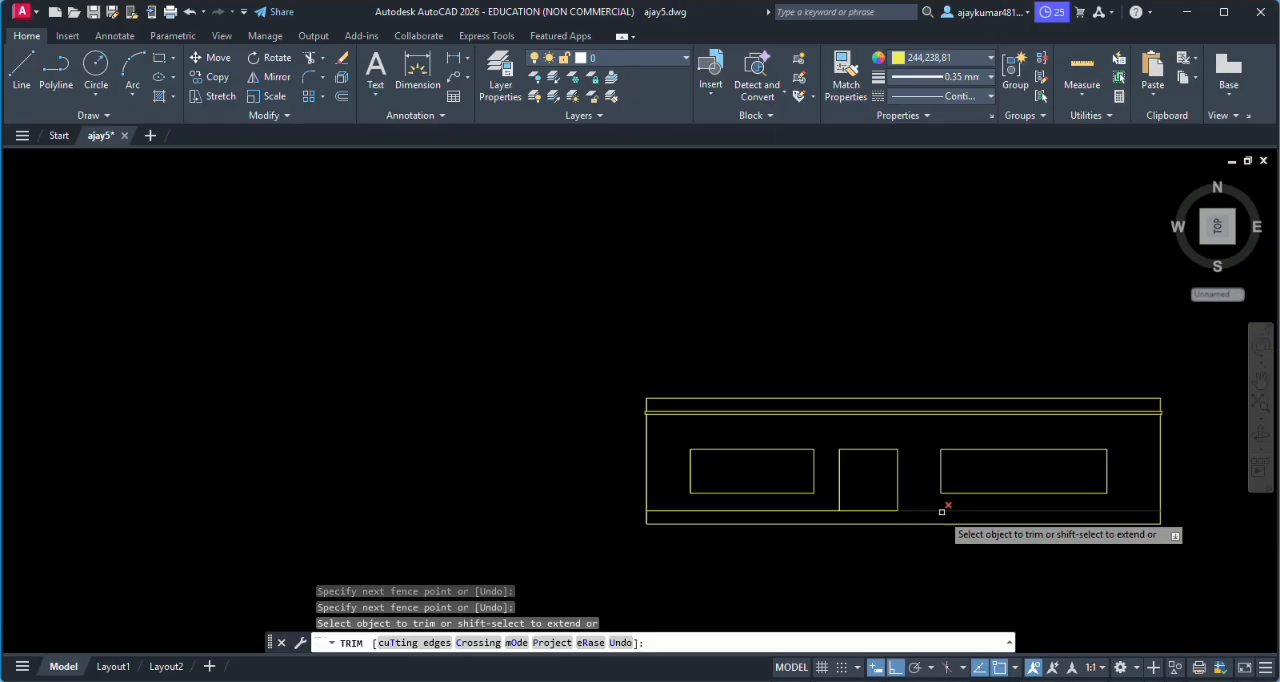
scroll(886, 530, up, 4)
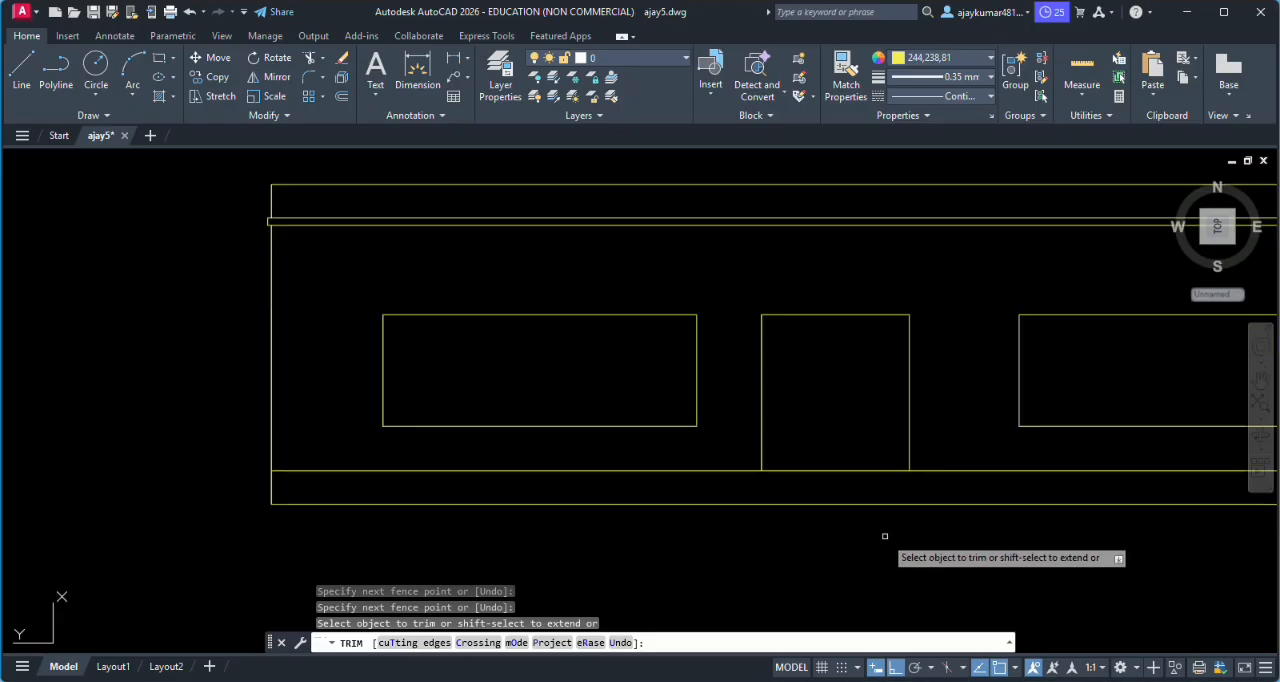
key(Escape)
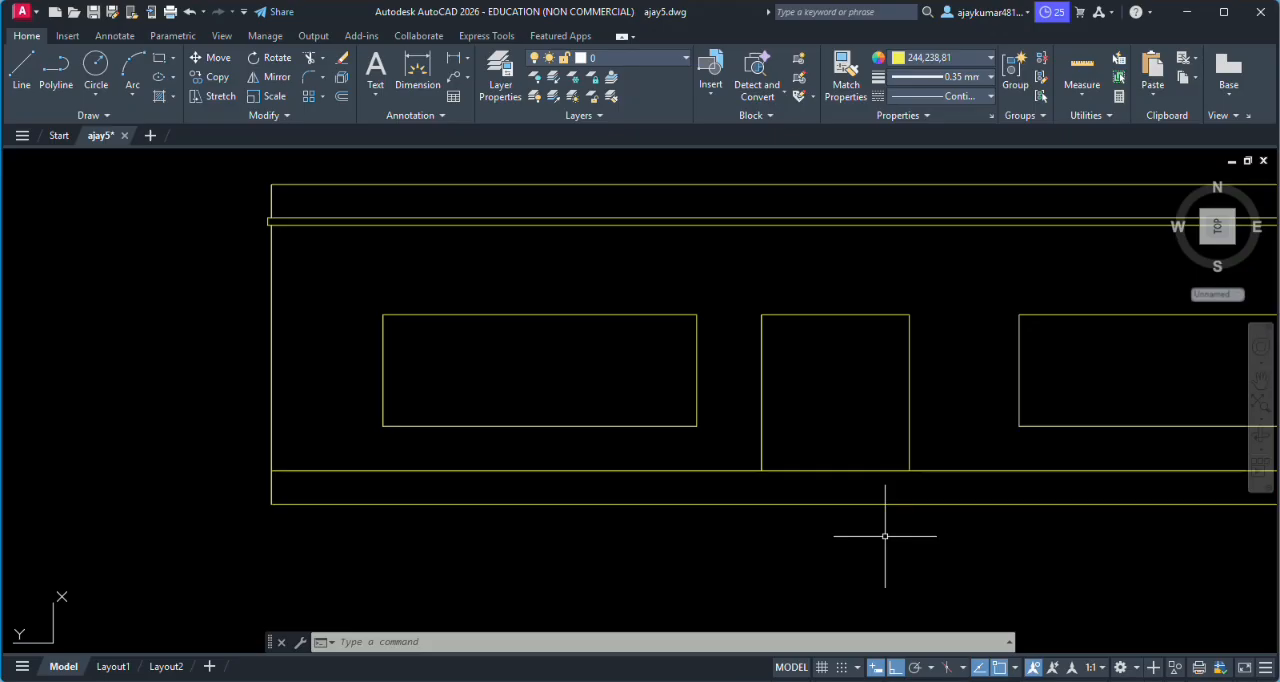
- Offset the door's top edge 0.05 inward to start the door frame
text(o)
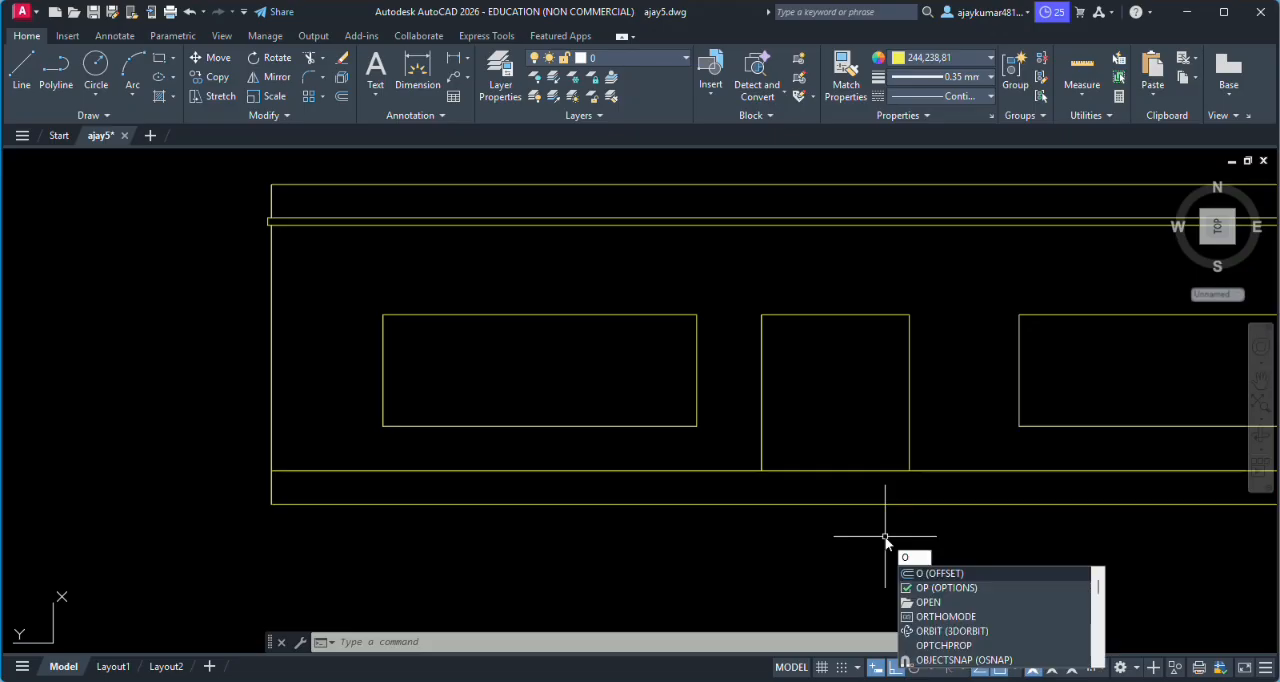
key(Return)
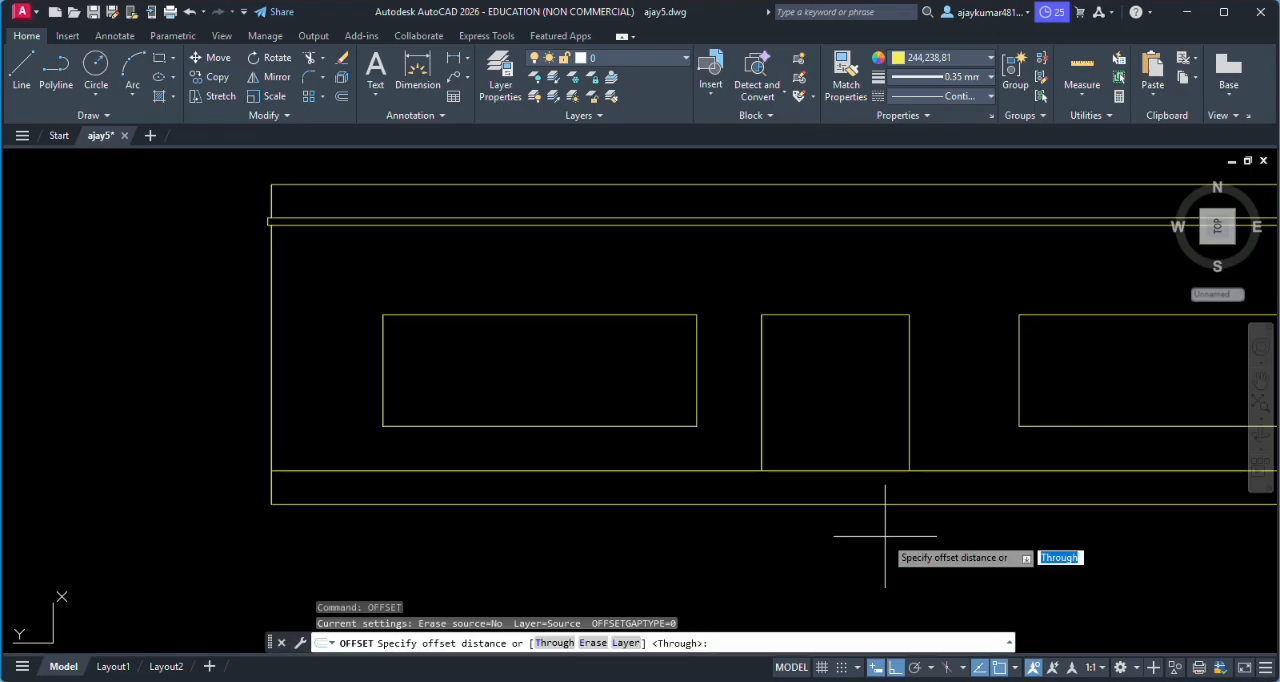
scroll(830, 305, up, 4)
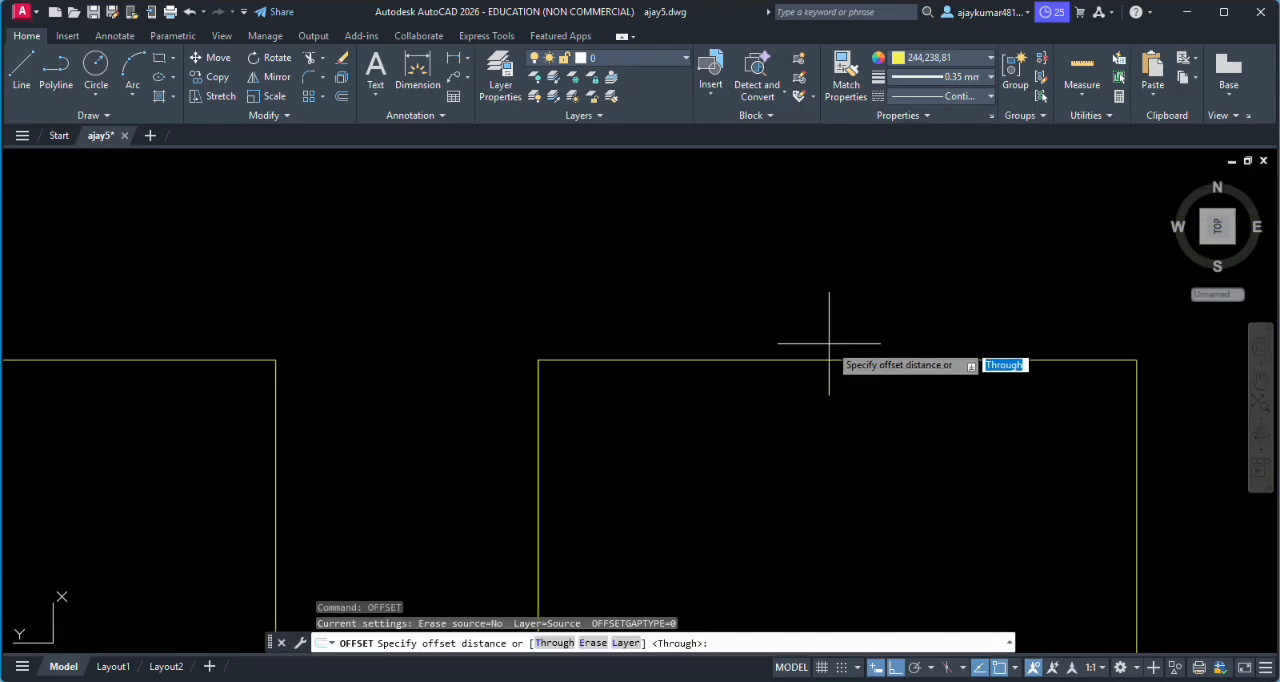
click(832, 359)
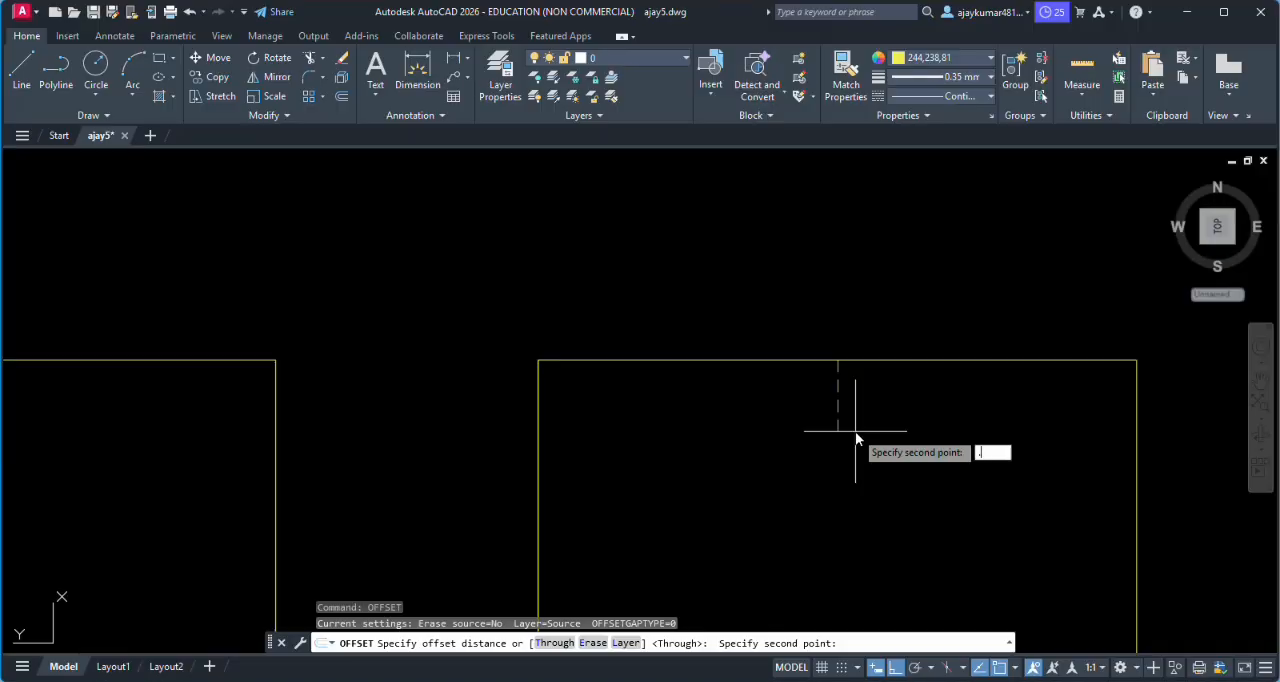
text(.05)
key(Return)
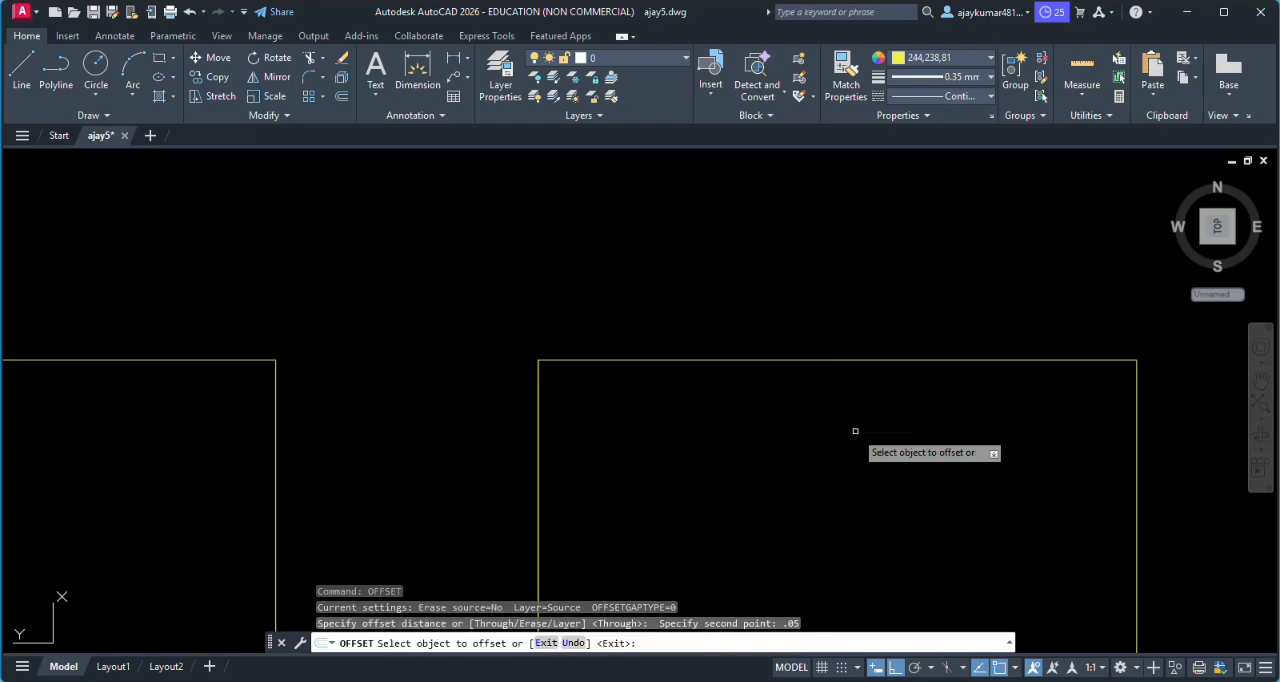
click(827, 360)
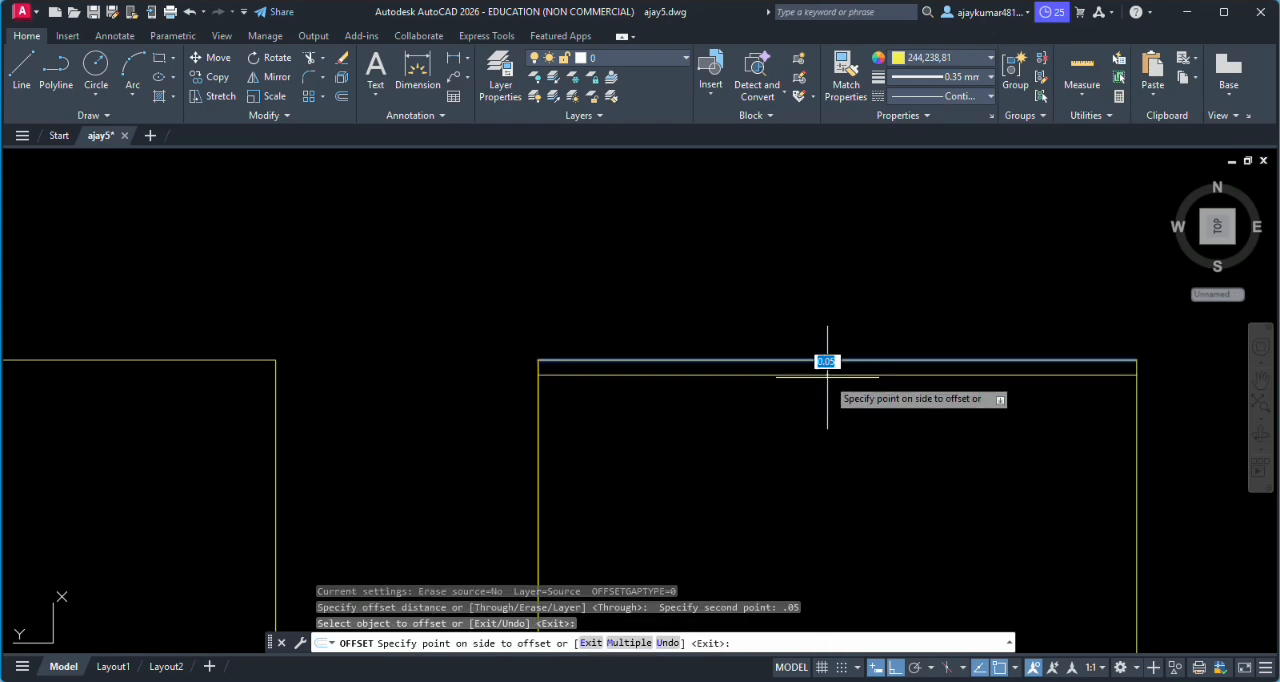
click(815, 382)
scroll(785, 430, down, 6)
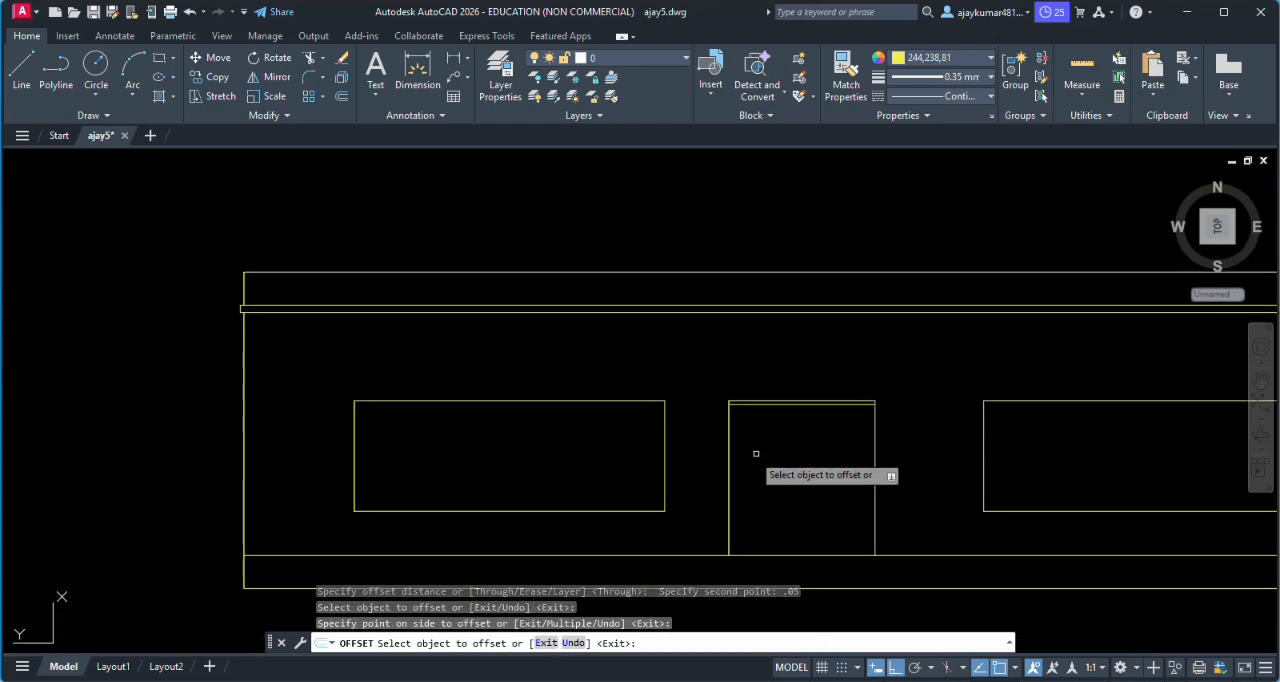
- Offset the door's two side edges inward by the same 0.05 distance
scroll(756, 453, up, 4)
click(686, 495)
click(724, 494)
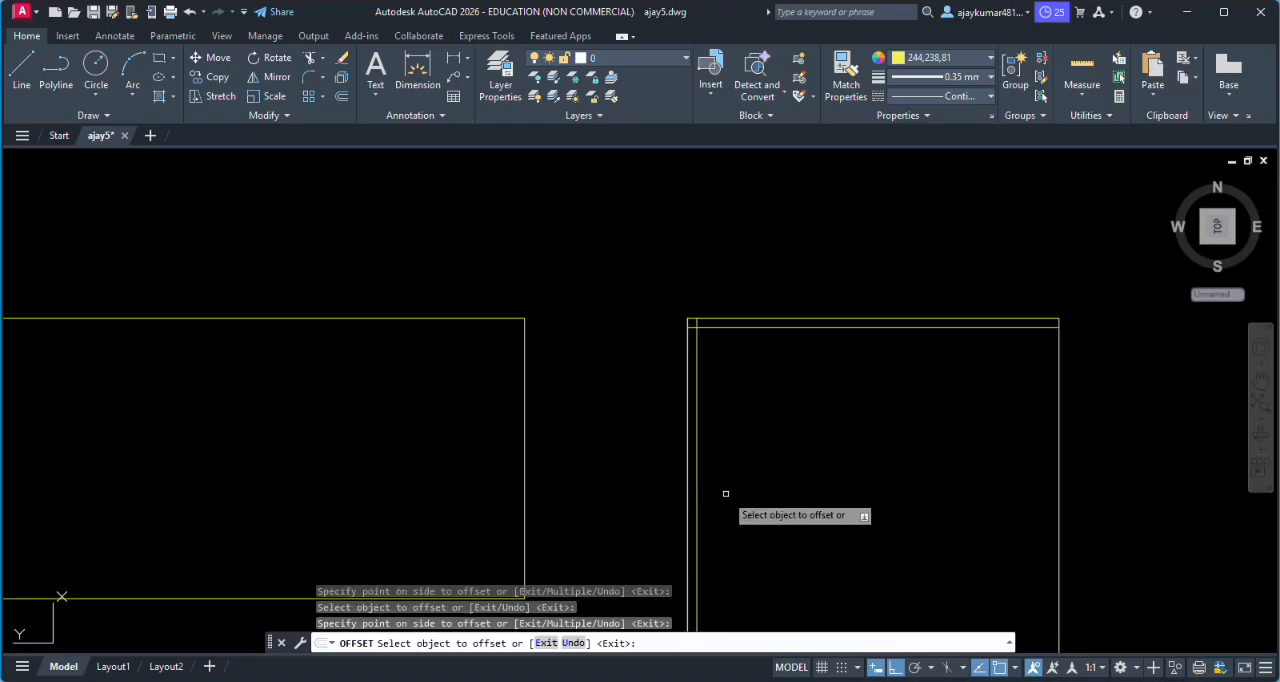
click(1061, 491)
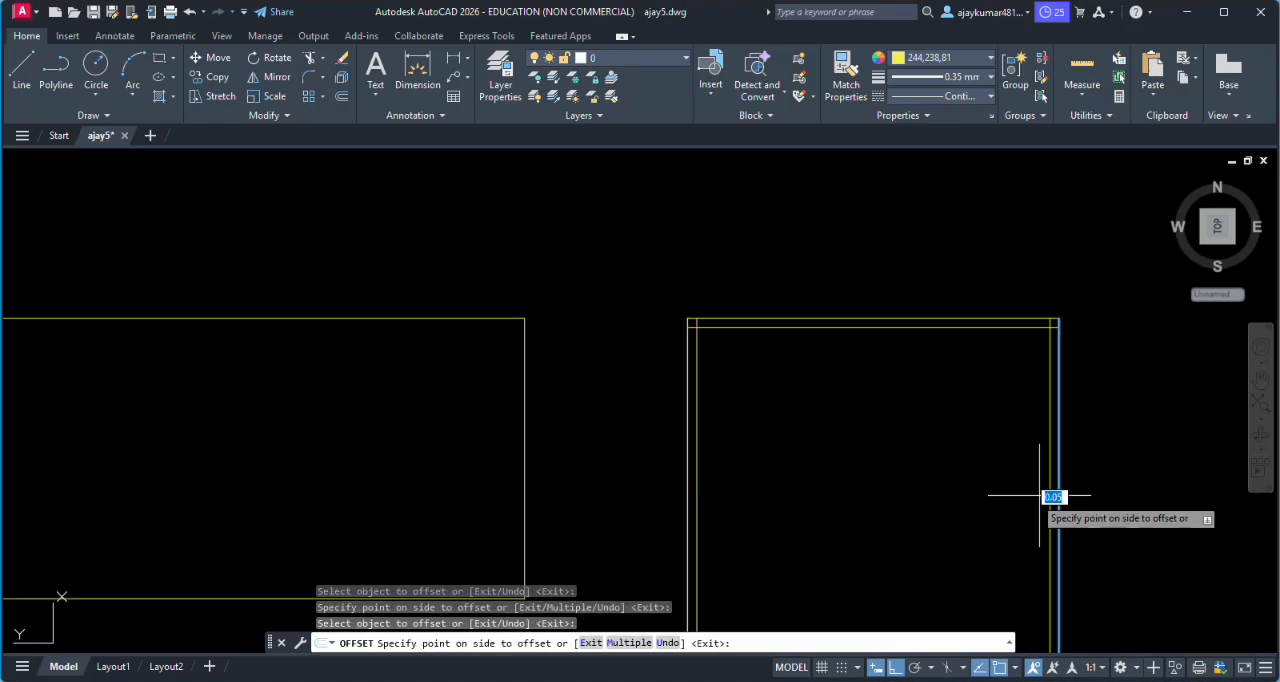
click(1030, 495)
scroll(1032, 497, down, 5)
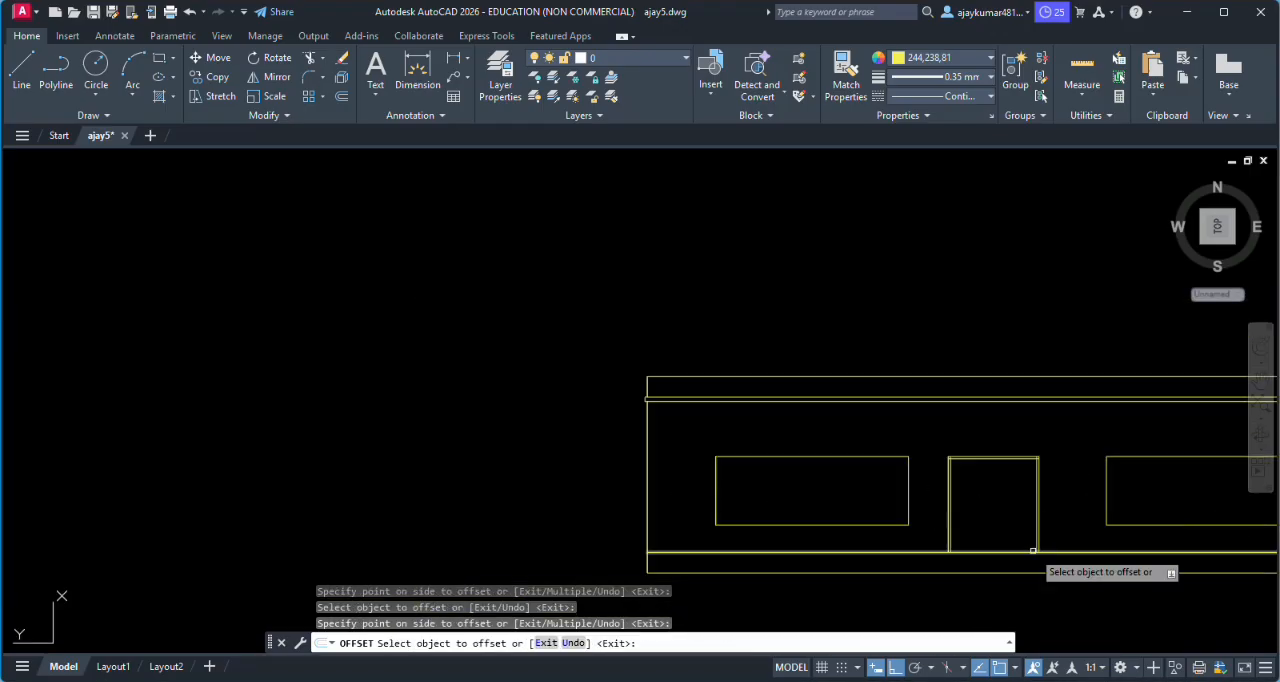
- Offset all four edges of the left window inward by 0.05 to form its frame
scroll(1036, 546, up, 4)
scroll(474, 300, up, 4)
scroll(474, 300, down, 4)
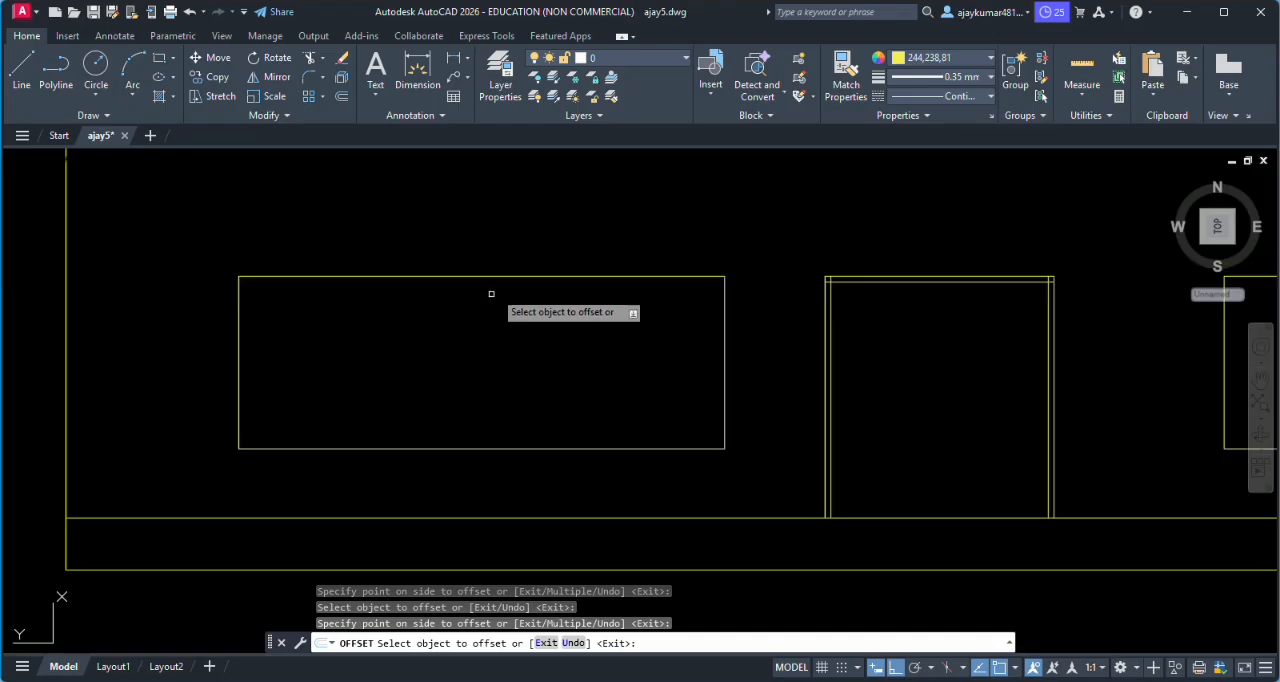
click(240, 362)
click(289, 428)
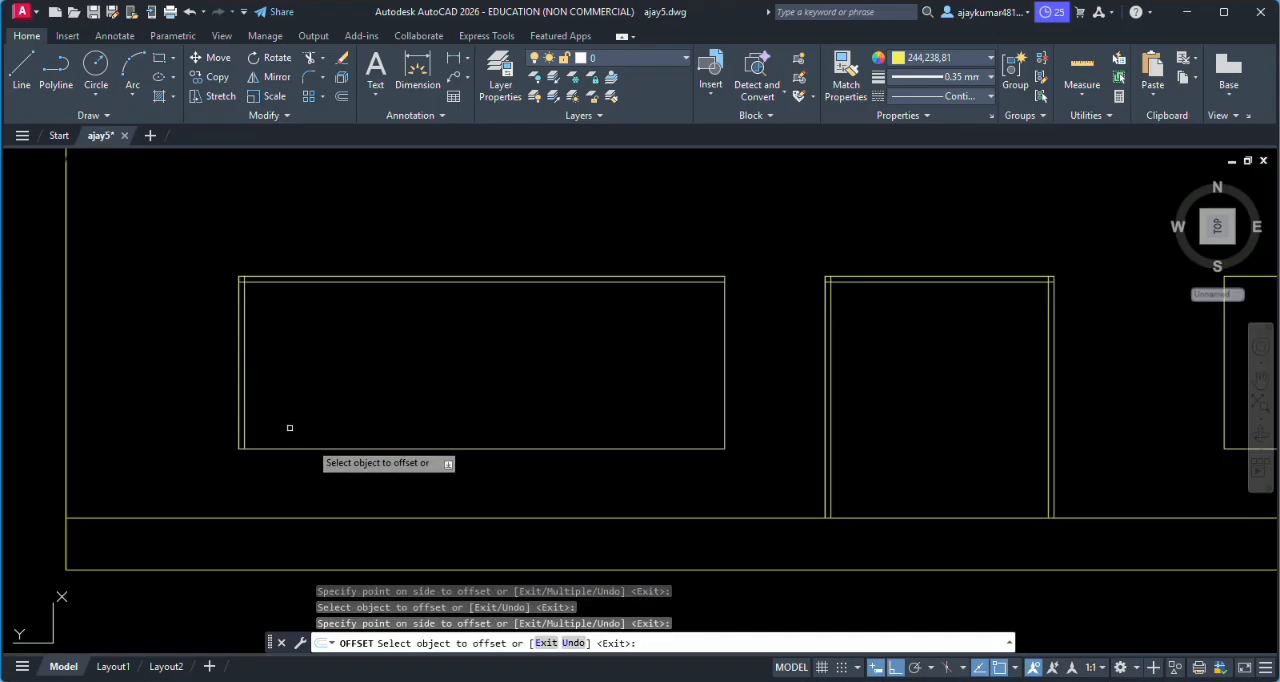
click(414, 450)
click(507, 423)
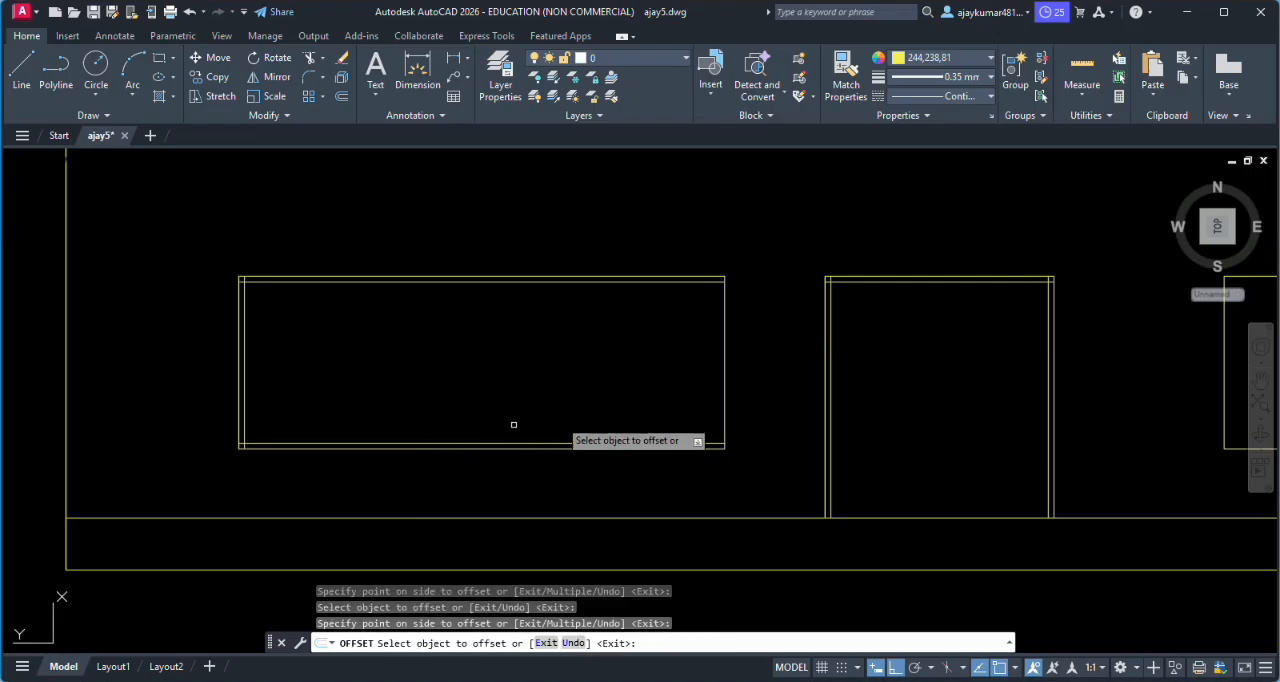
click(724, 380)
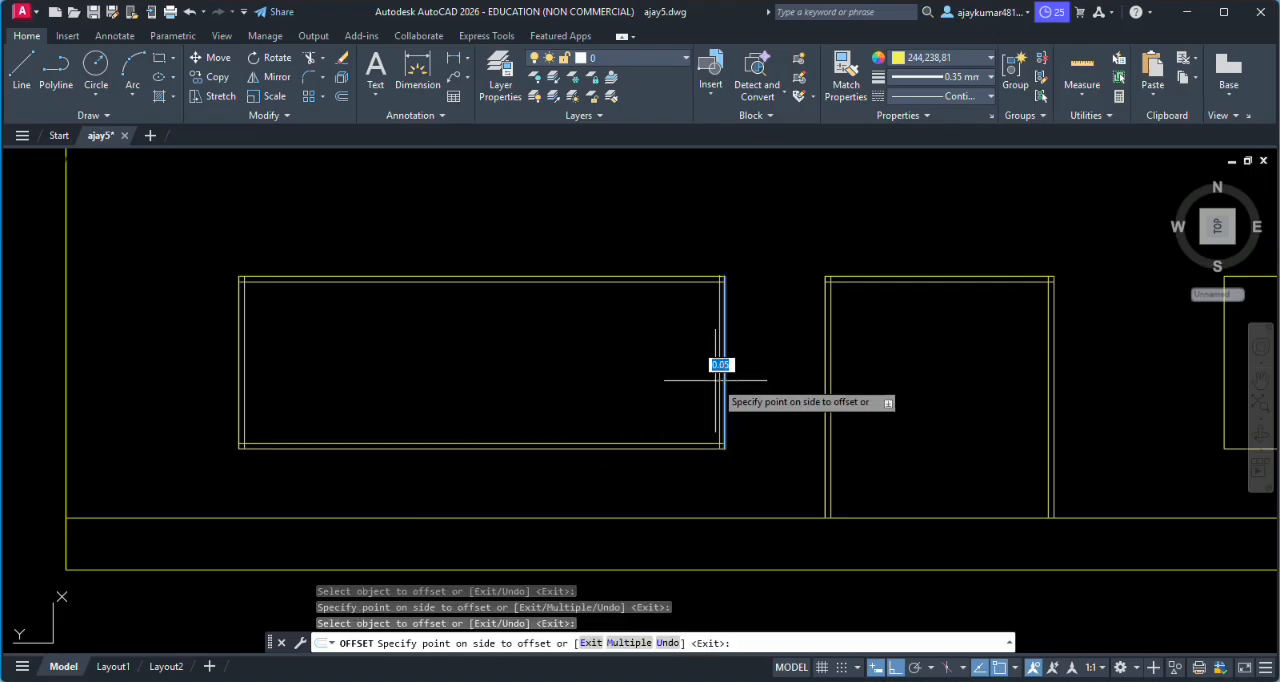
click(706, 377)
- Offset the right window's left and top edges inward by 0.05
scroll(745, 374, down, 6)
scroll(900, 374, up, 4)
scroll(910, 374, up, 2)
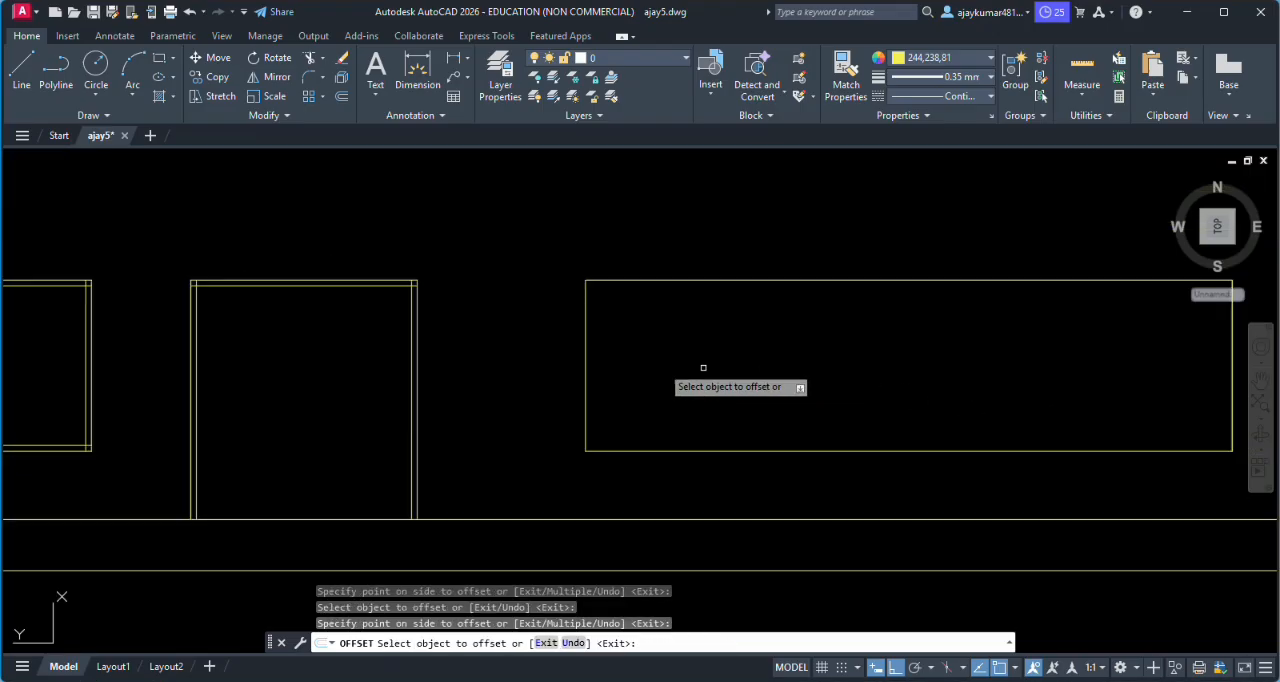
click(585, 348)
click(605, 345)
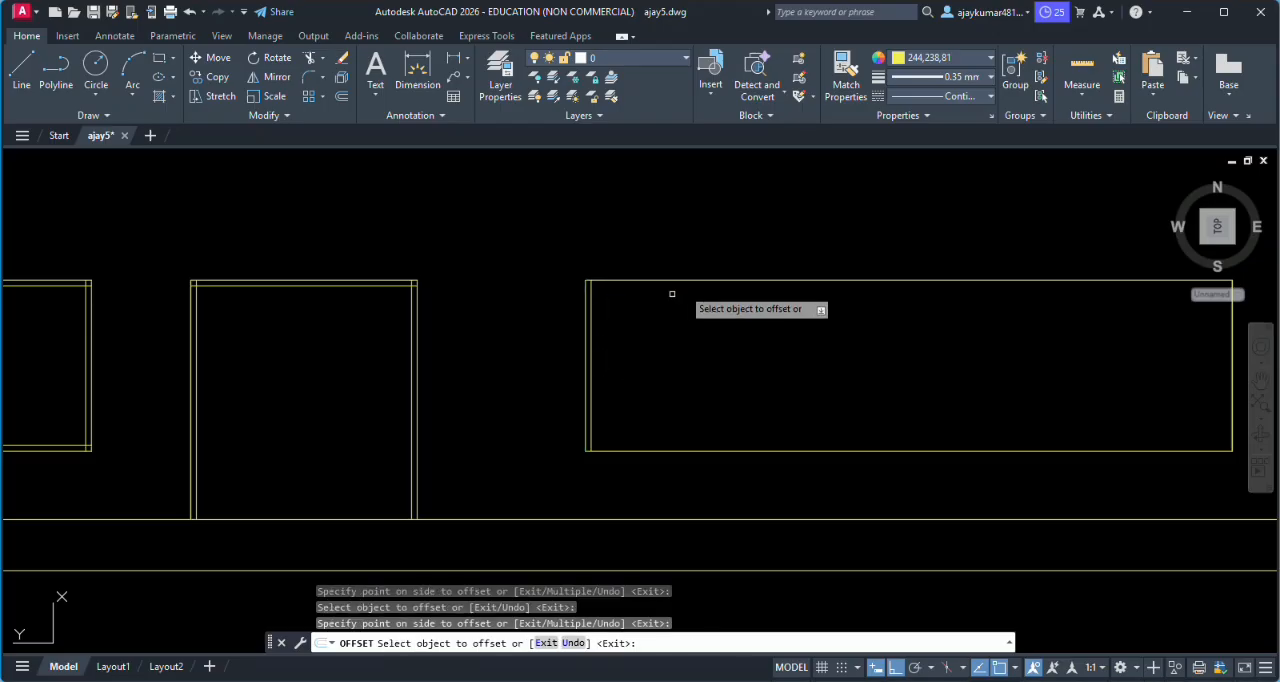
click(704, 281)
click(718, 372)
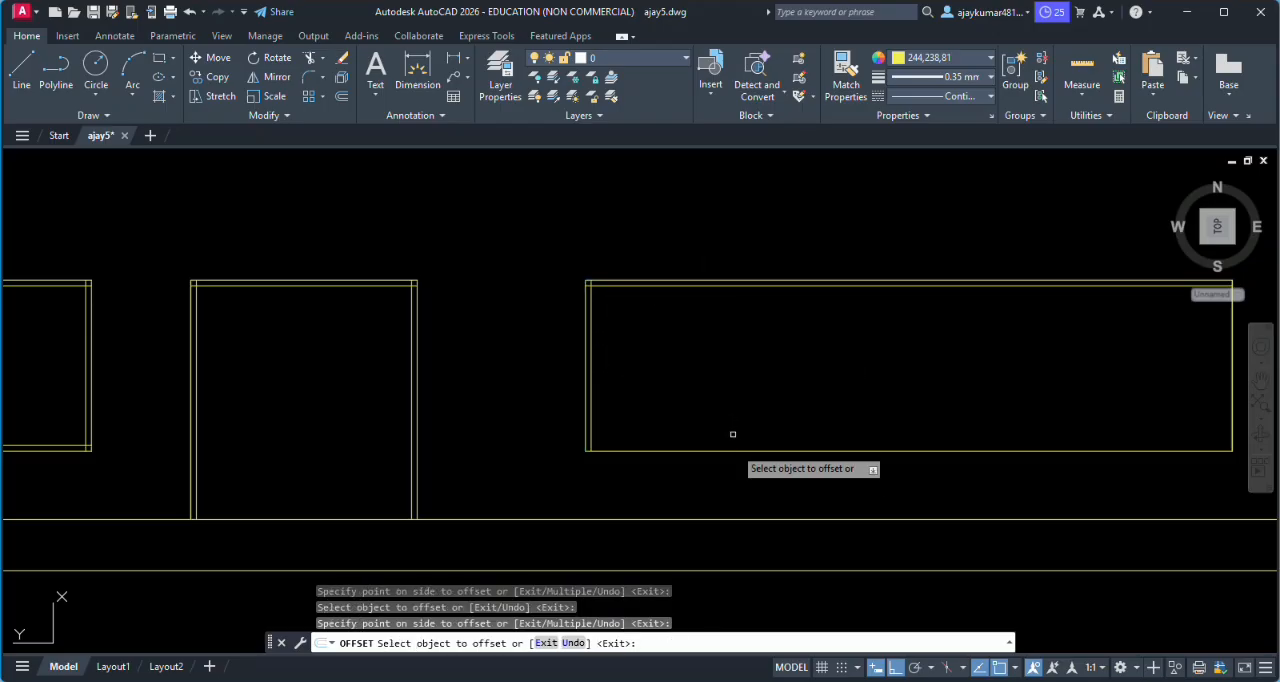
- Offset the right window's bottom and right edges 0.05 inward and end the Offset command
click(737, 452)
click(740, 425)
scroll(770, 415, down, 3)
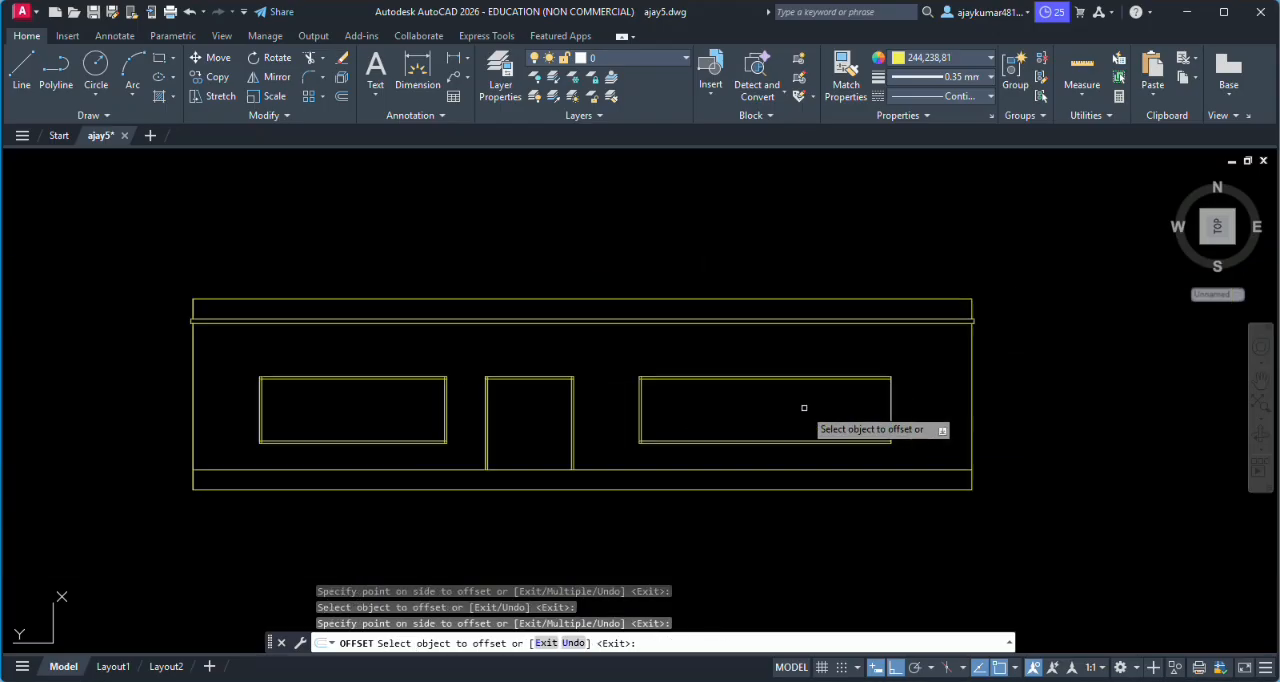
scroll(910, 405, up, 3)
click(1010, 397)
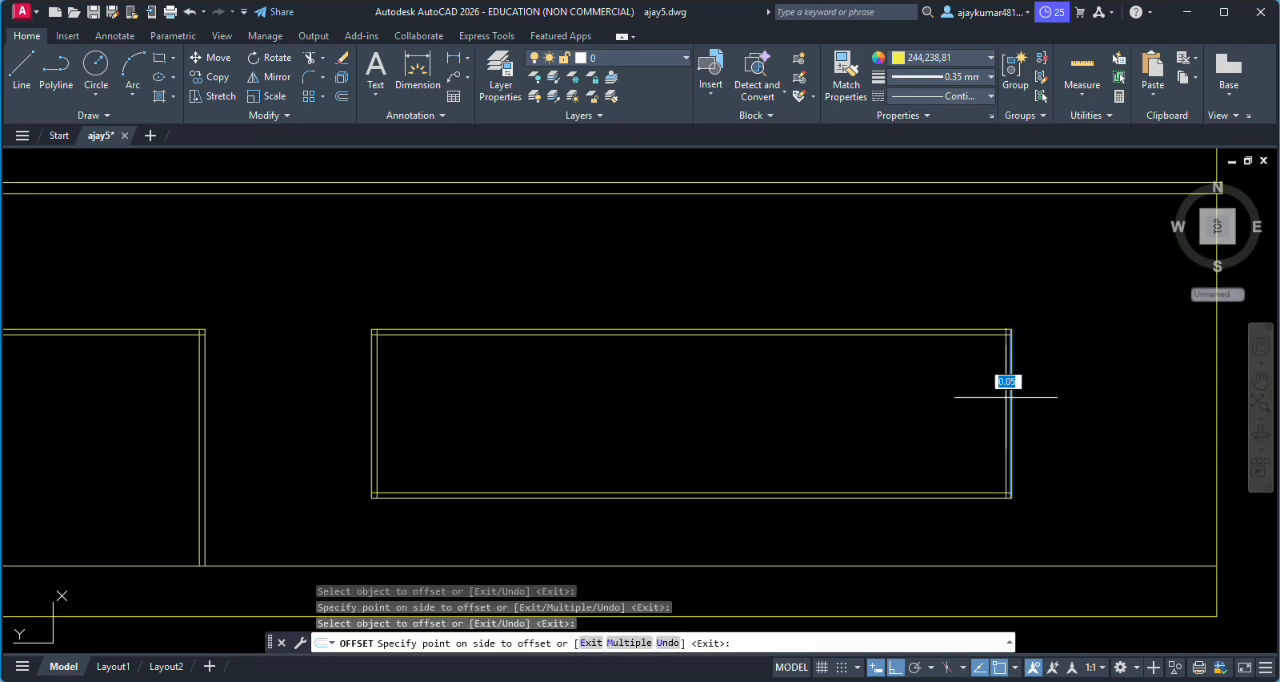
click(991, 399)
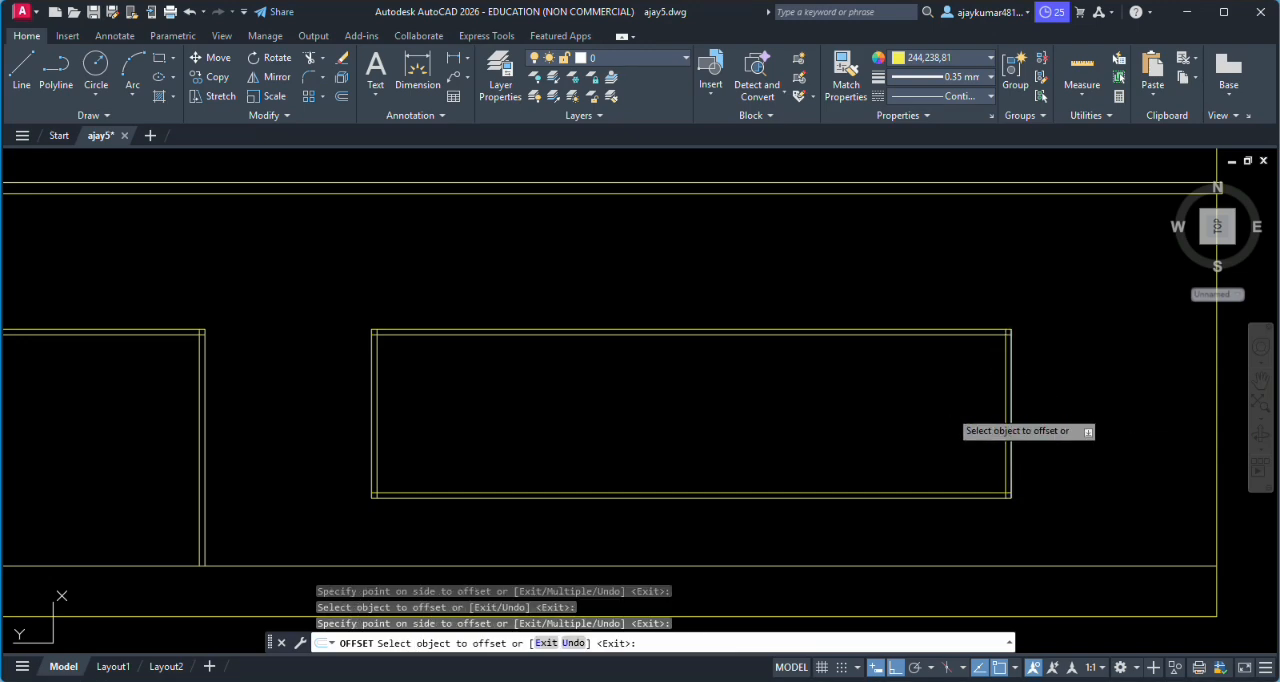
key(Escape)
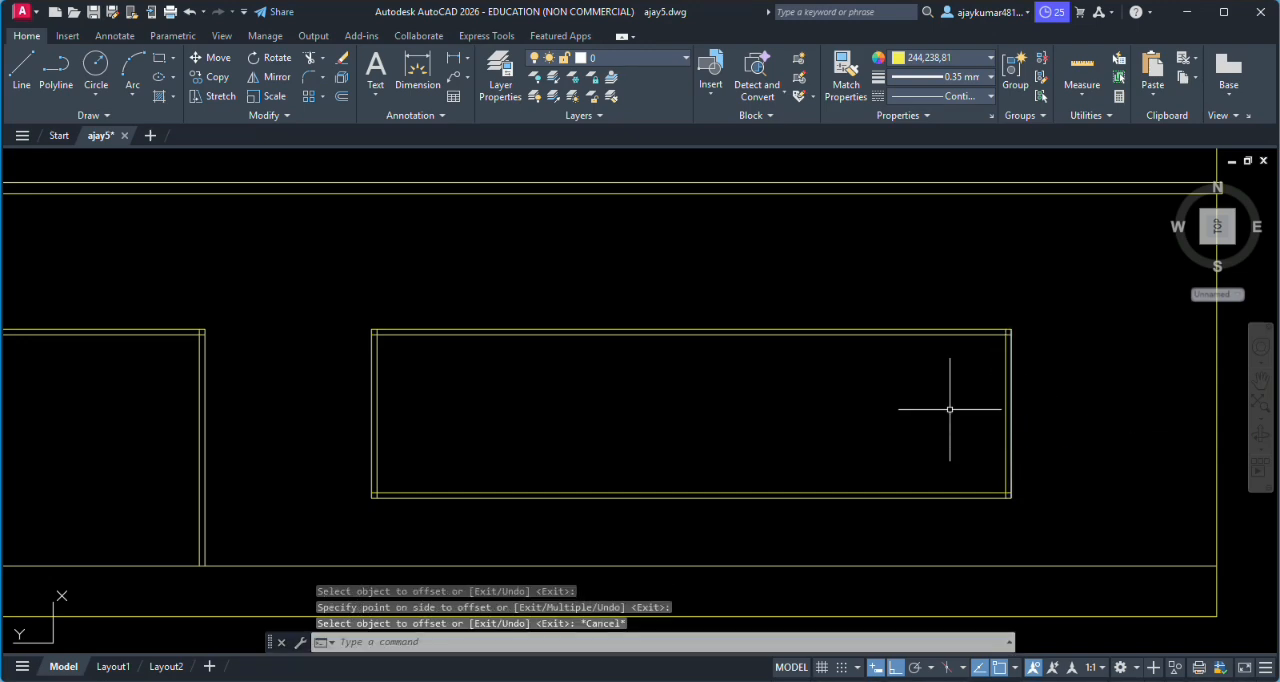
- Trim the overlapping inner frame lines at the right window's upper-right corner
key(Return)
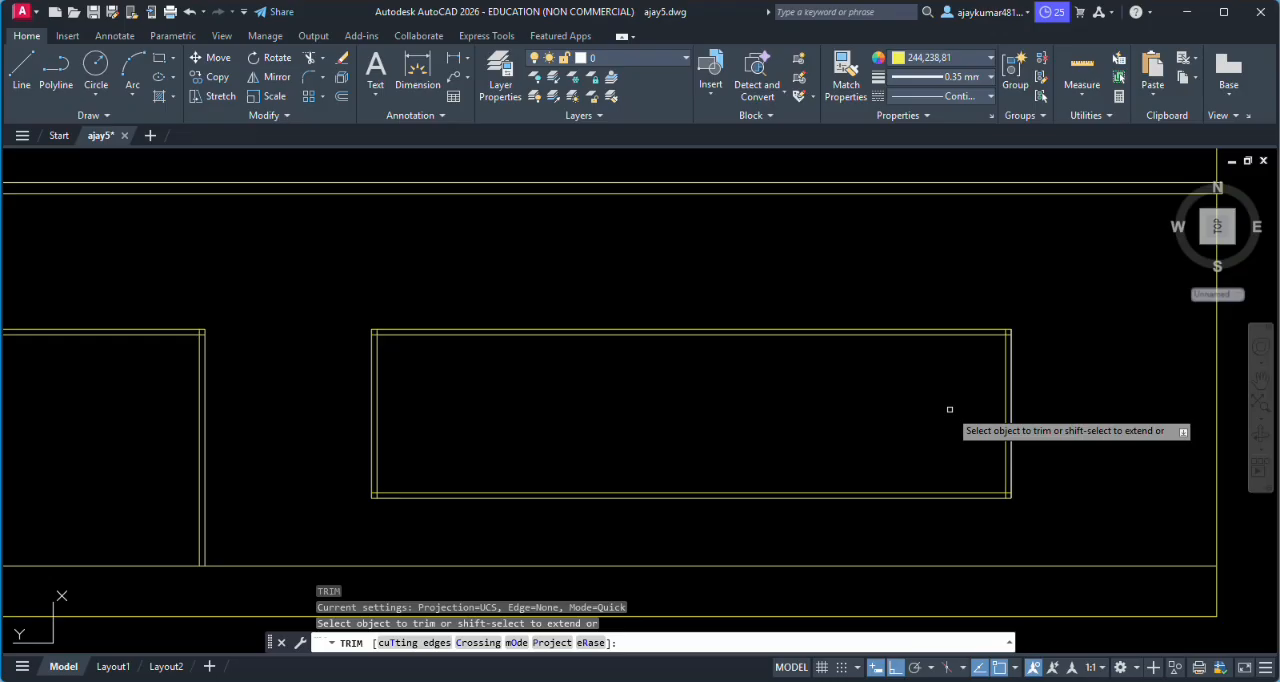
scroll(1042, 332, up, 5)
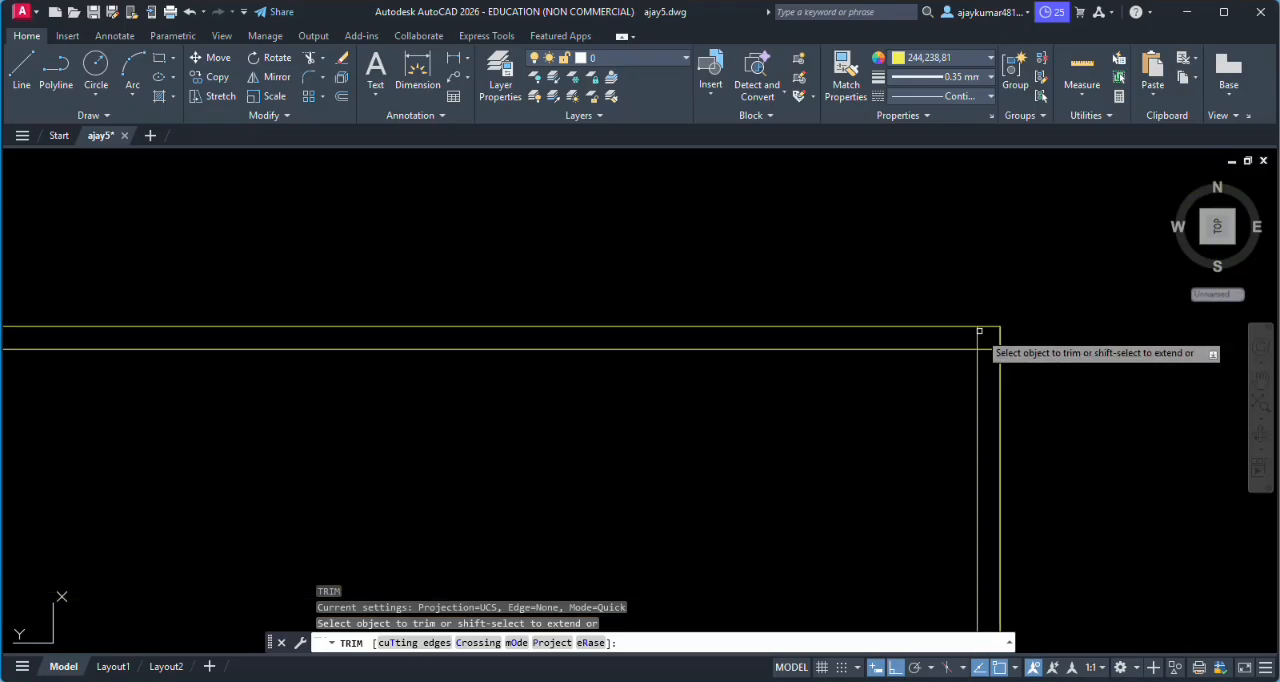
scroll(979, 334, up, 3)
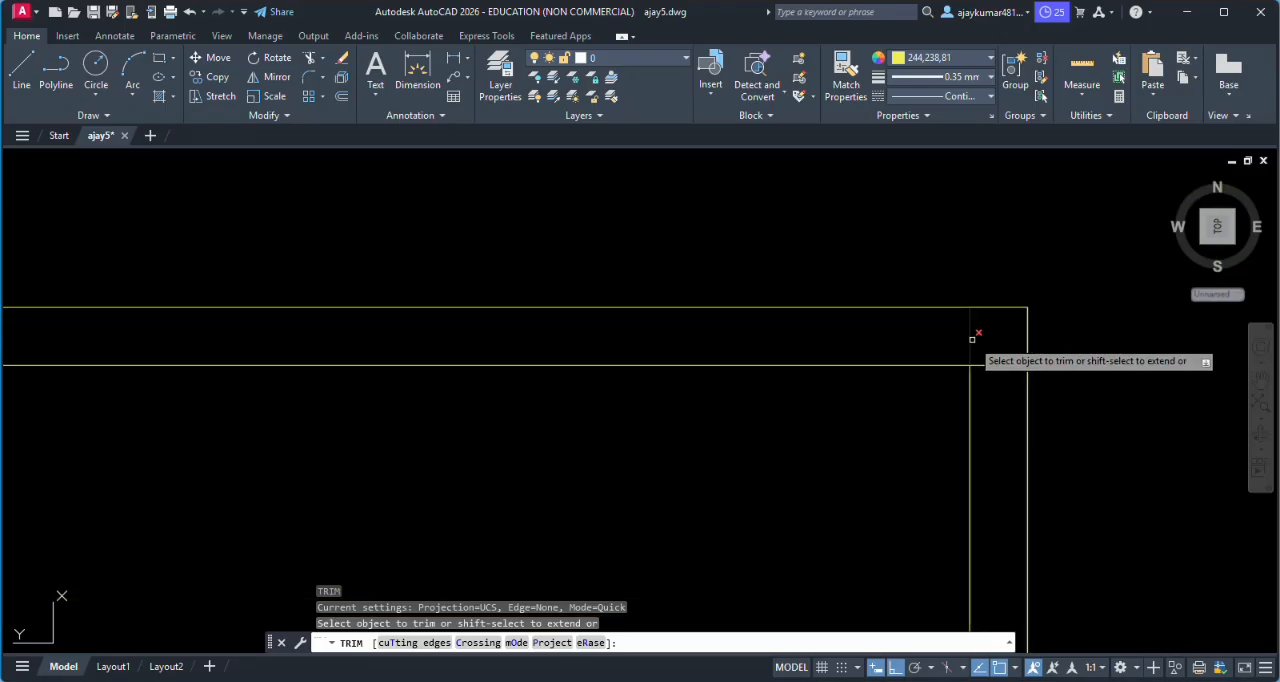
click(971, 339)
click(997, 365)
scroll(998, 385, down, 1)
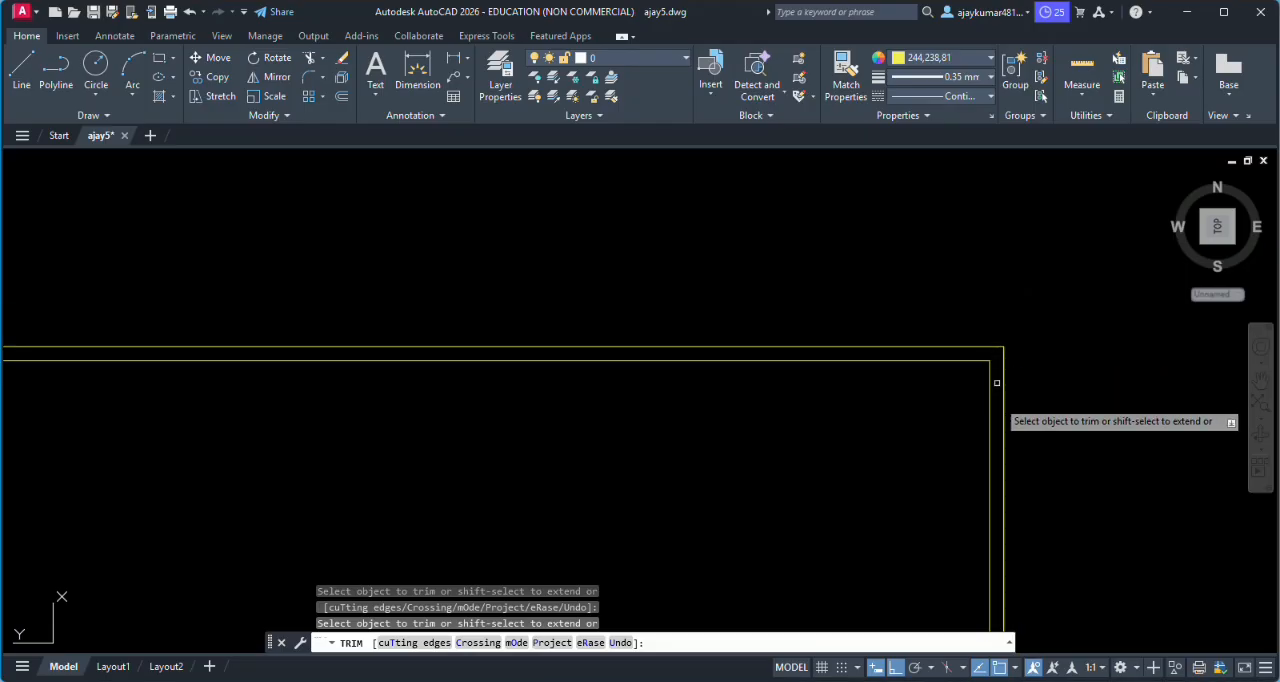
- Trim the overlapping inner frame lines at the right window's two lower corners
scroll(1003, 545, down, 4)
scroll(1004, 524, up, 6)
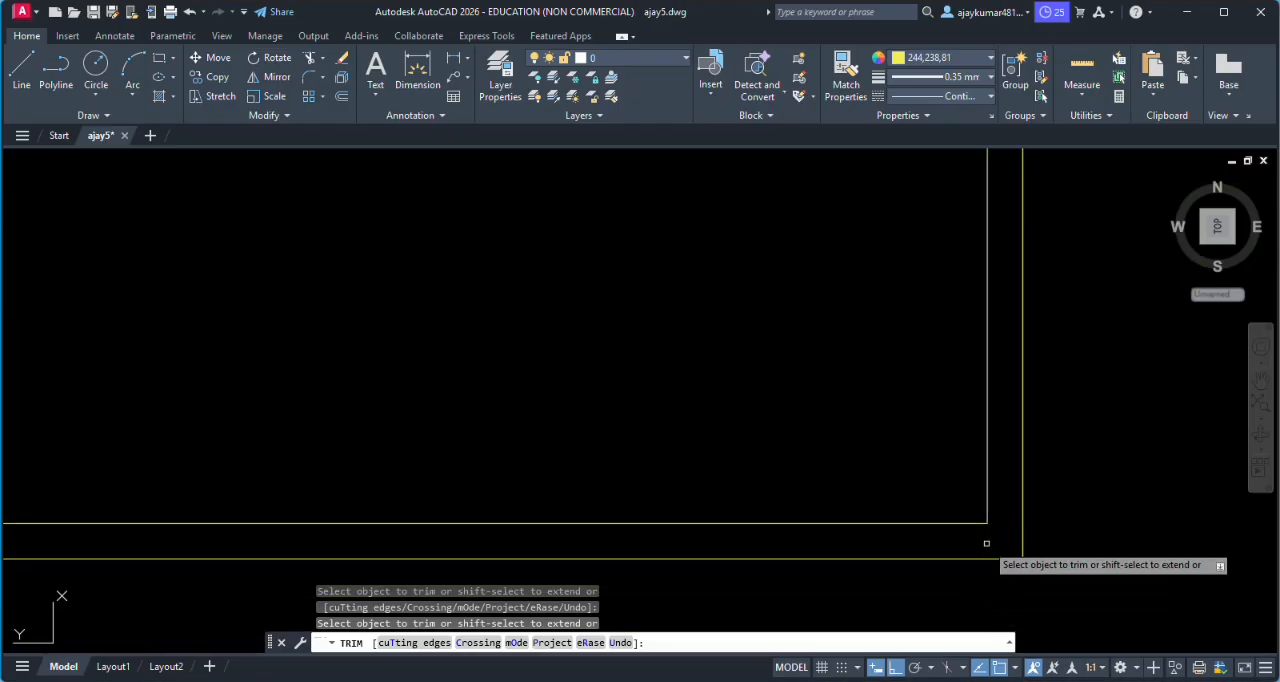
scroll(990, 538, down, 5)
scroll(823, 535, up, 4)
scroll(823, 535, up, 4)
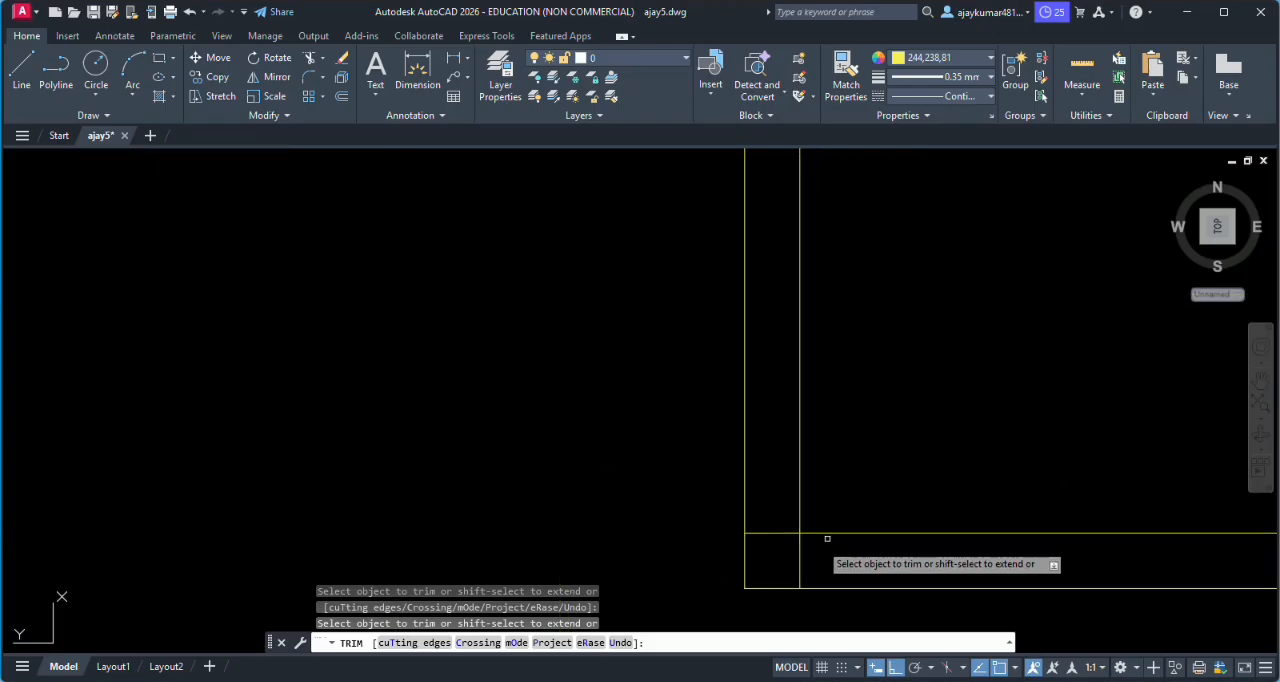
scroll(785, 520, down, 4)
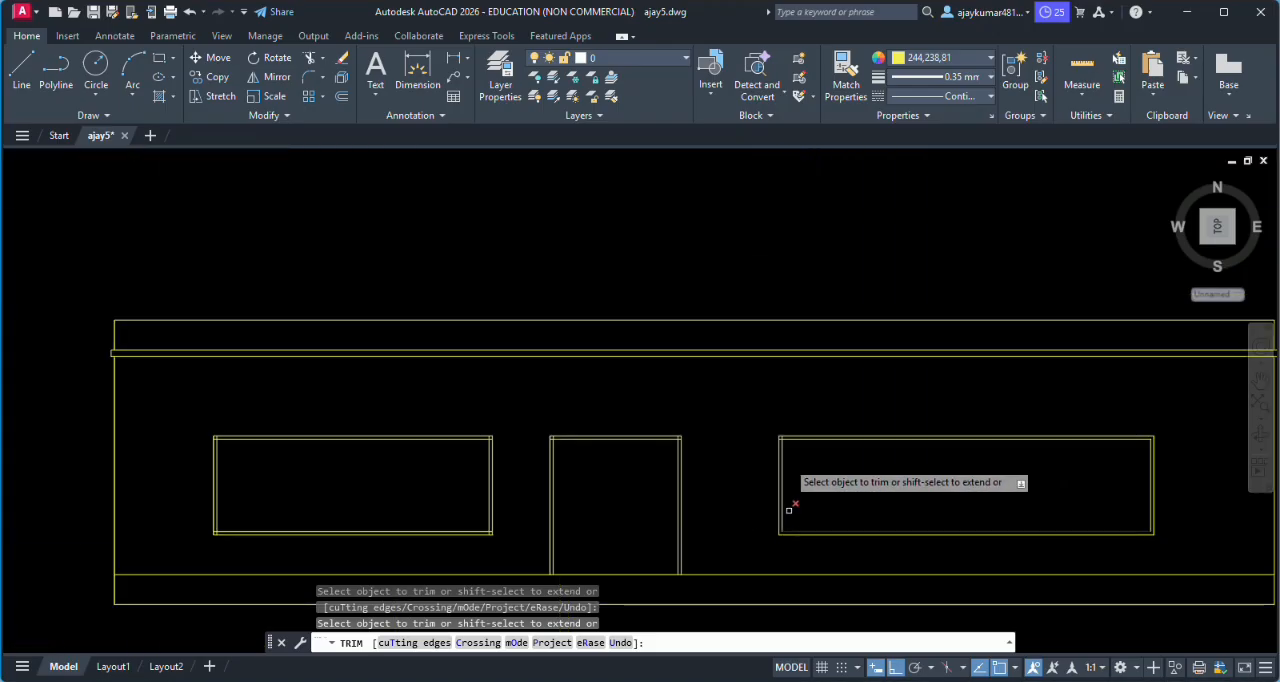
- Trim the overlapping inner frame lines at the right window's upper-left corner
scroll(771, 443, up, 5)
click(748, 319)
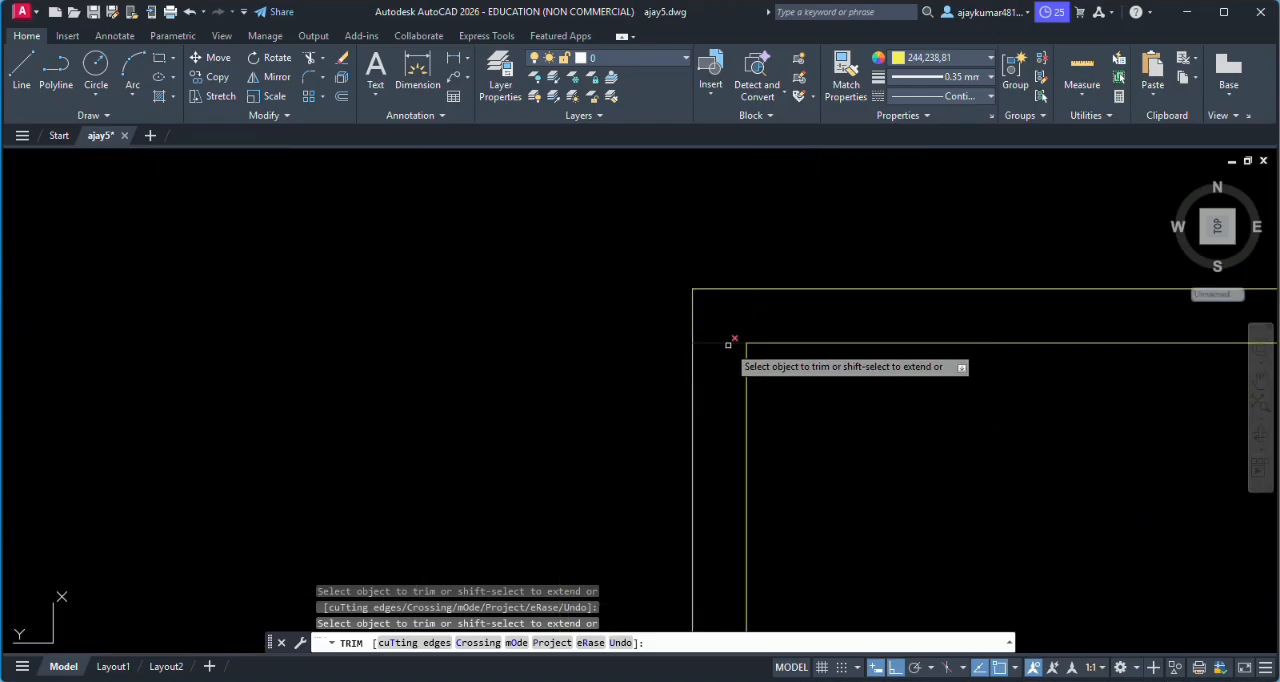
drag(727, 344, 728, 338)
scroll(724, 339, down, 5)
scroll(603, 371, down, 3)
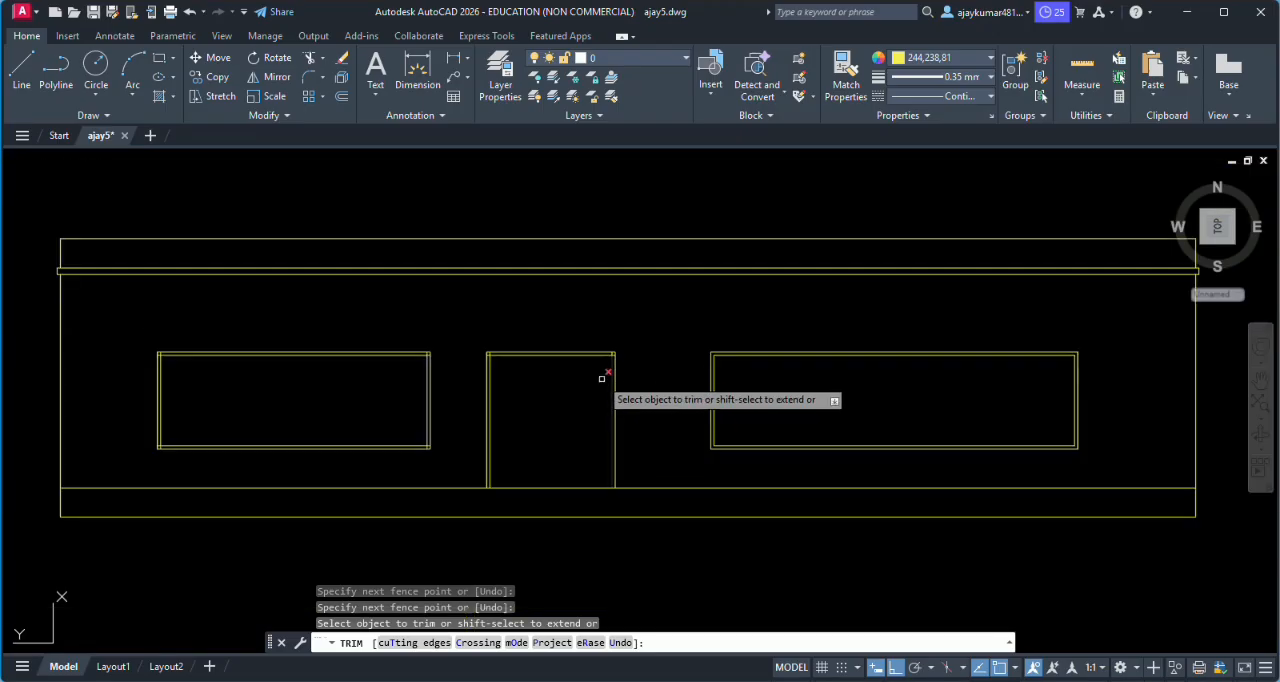
- Trim the overlapping inner frame lines at both upper corners of the door
scroll(620, 360, up, 6)
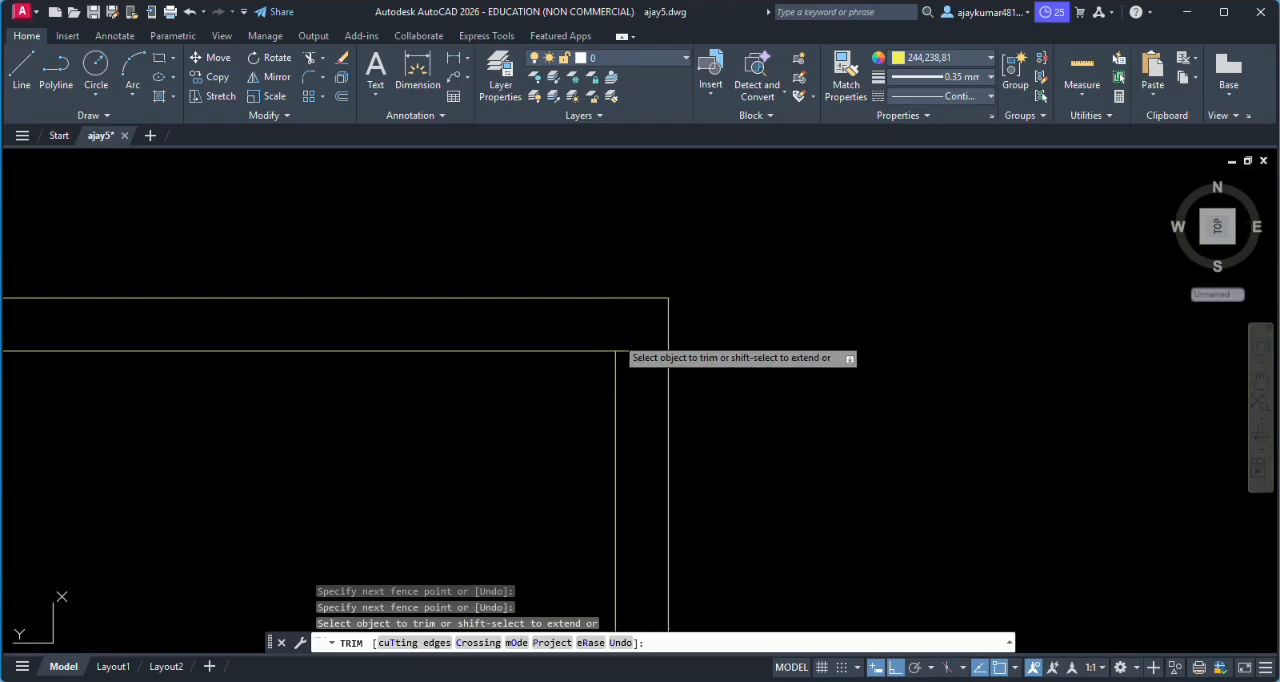
click(632, 353)
scroll(634, 349, down, 4)
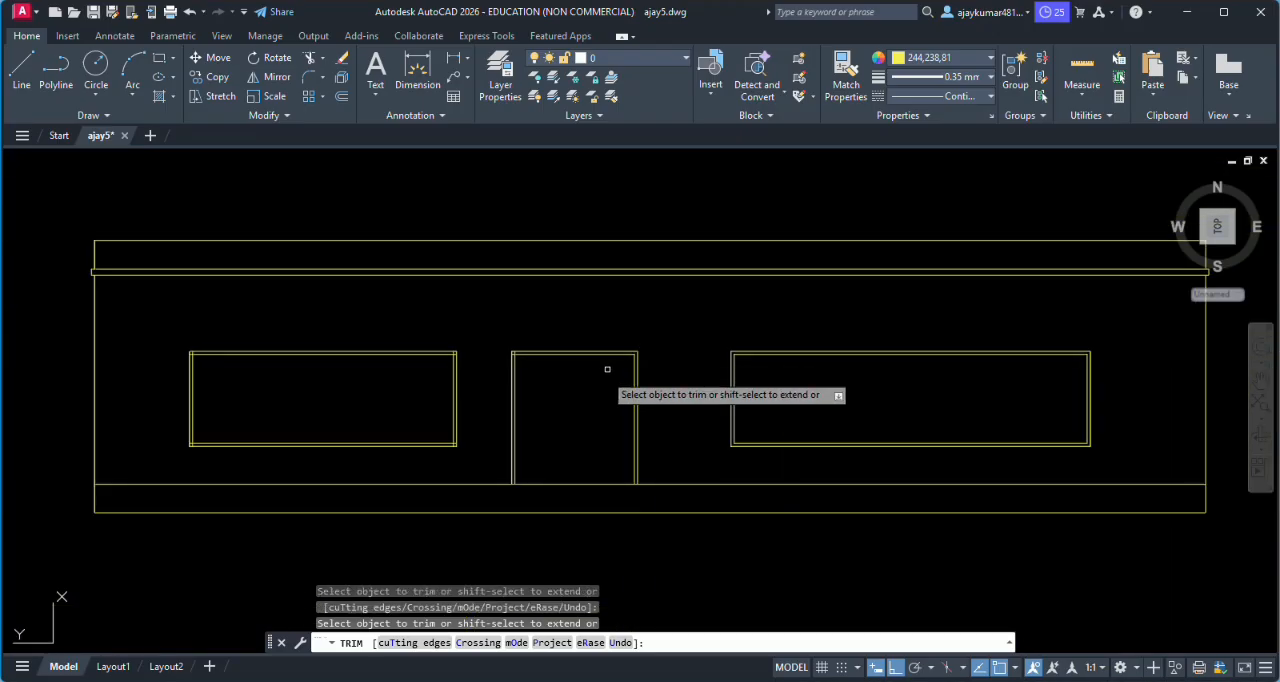
scroll(512, 352, up, 3)
scroll(512, 350, up, 3)
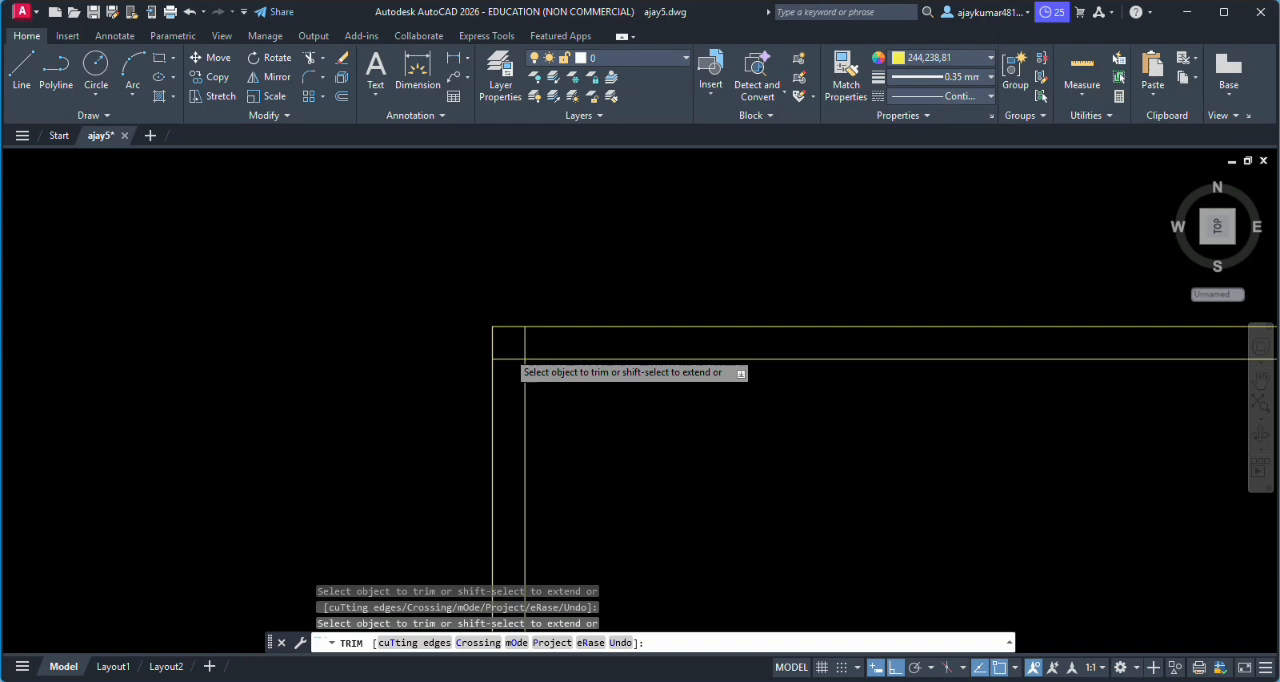
click(532, 341)
scroll(505, 363, down, 4)
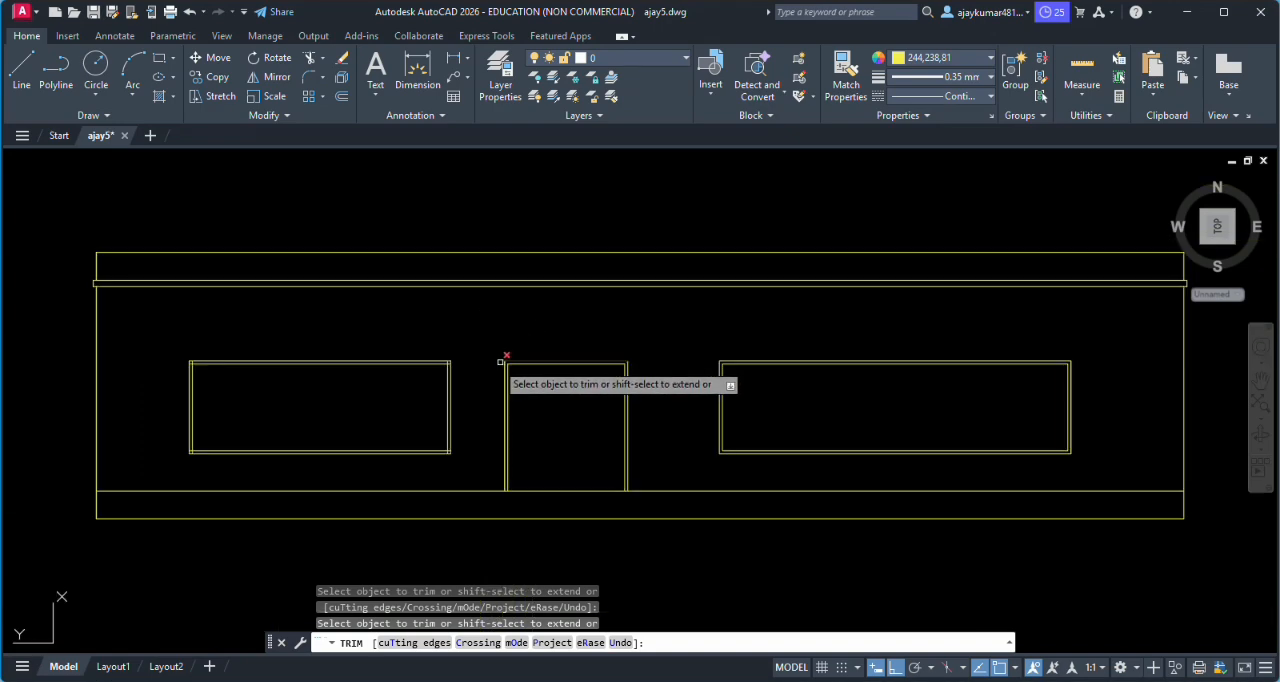
- Trim the overlapping inner frame lines at the left window's upper-right and lower-right corners
scroll(420, 365, up, 5)
click(487, 343)
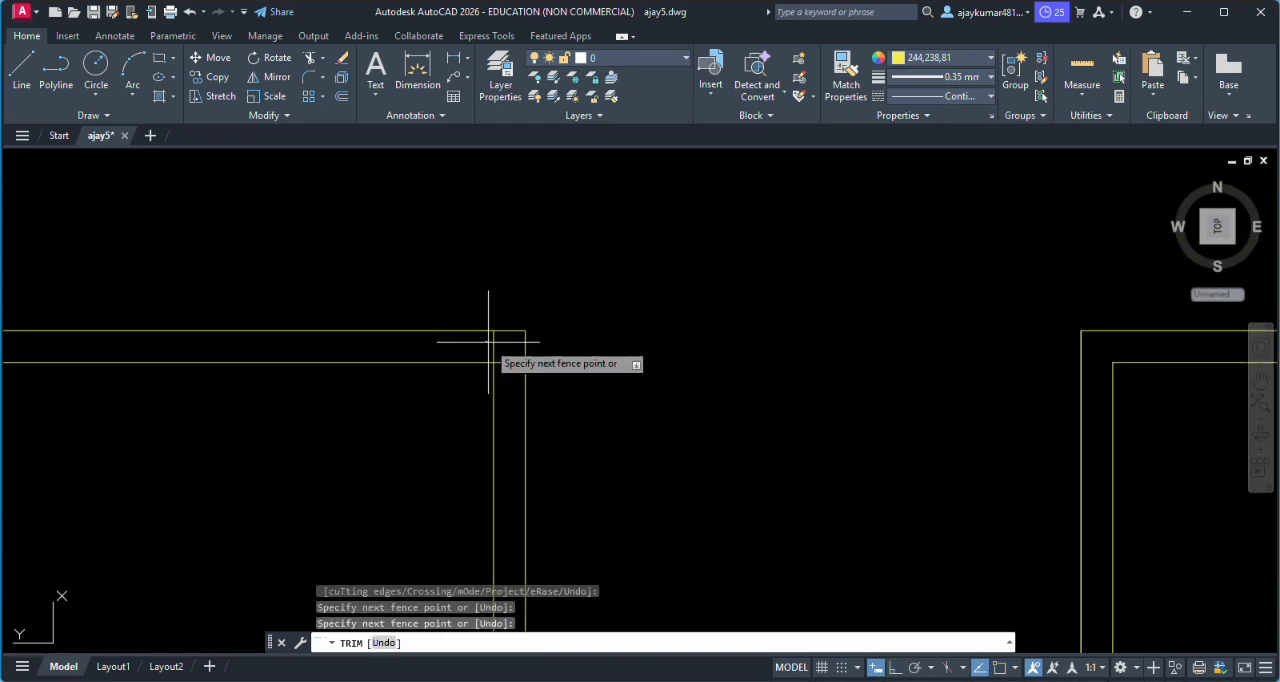
click(505, 366)
scroll(506, 369, down, 5)
scroll(505, 397, up, 5)
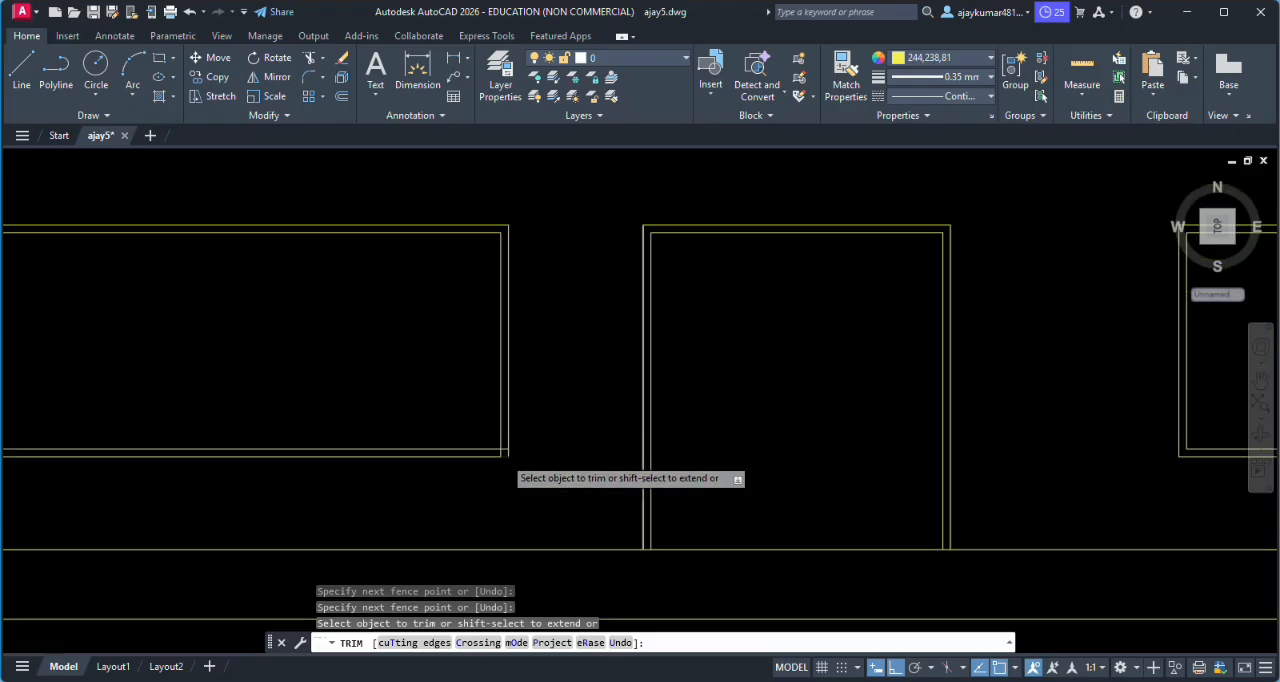
click(456, 444)
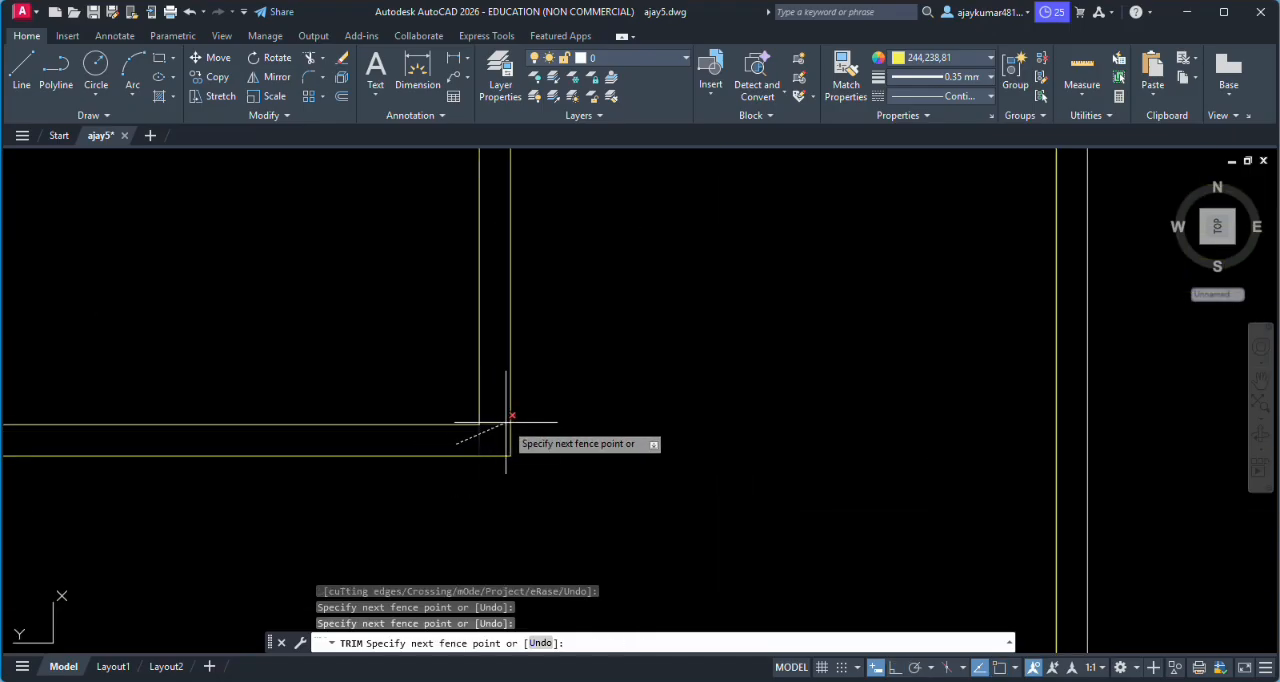
key(Return)
scroll(503, 428, down, 5)
- Trim the overlapping inner frame lines at the left window's lower-left and upper-left corners
scroll(480, 420, up, 5)
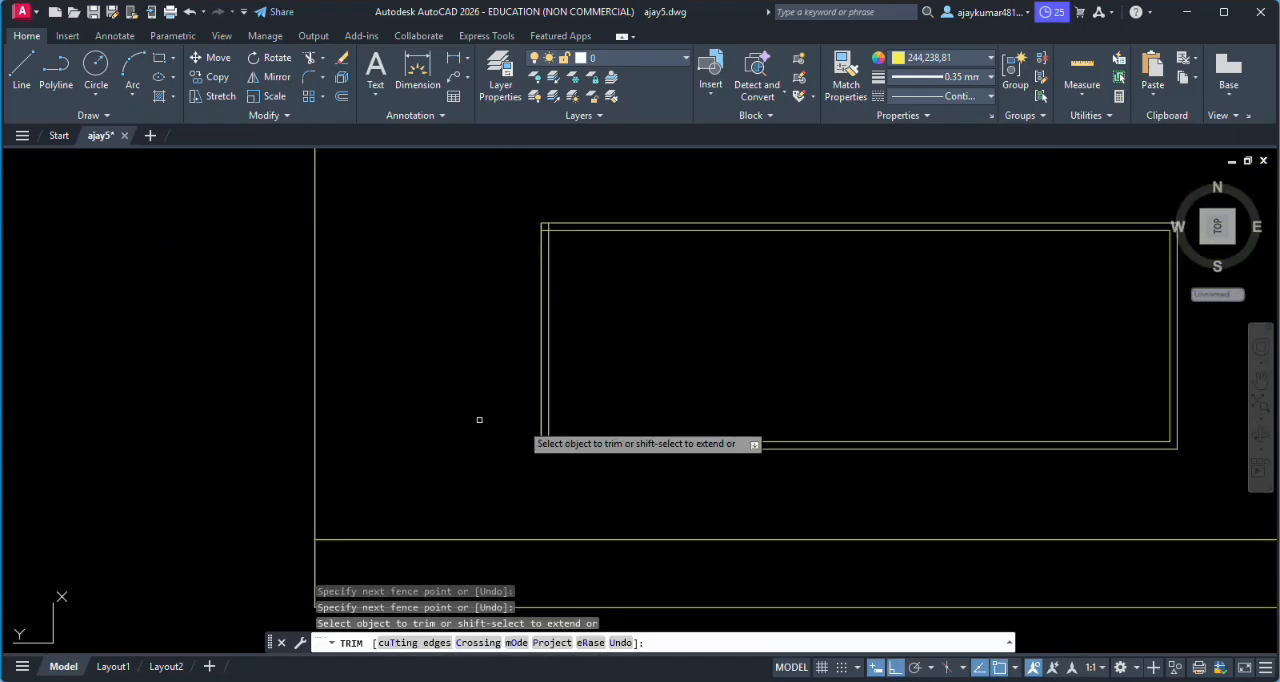
click(558, 489)
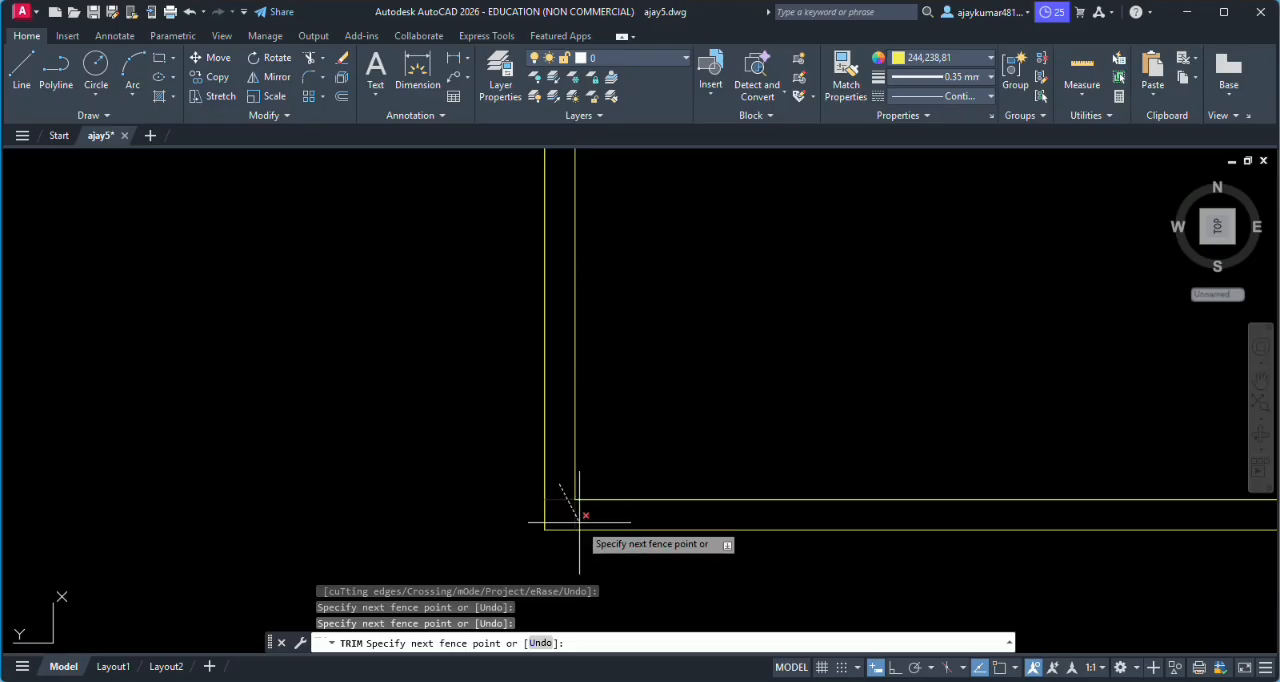
key(Return)
scroll(570, 480, down, 5)
scroll(570, 365, up, 5)
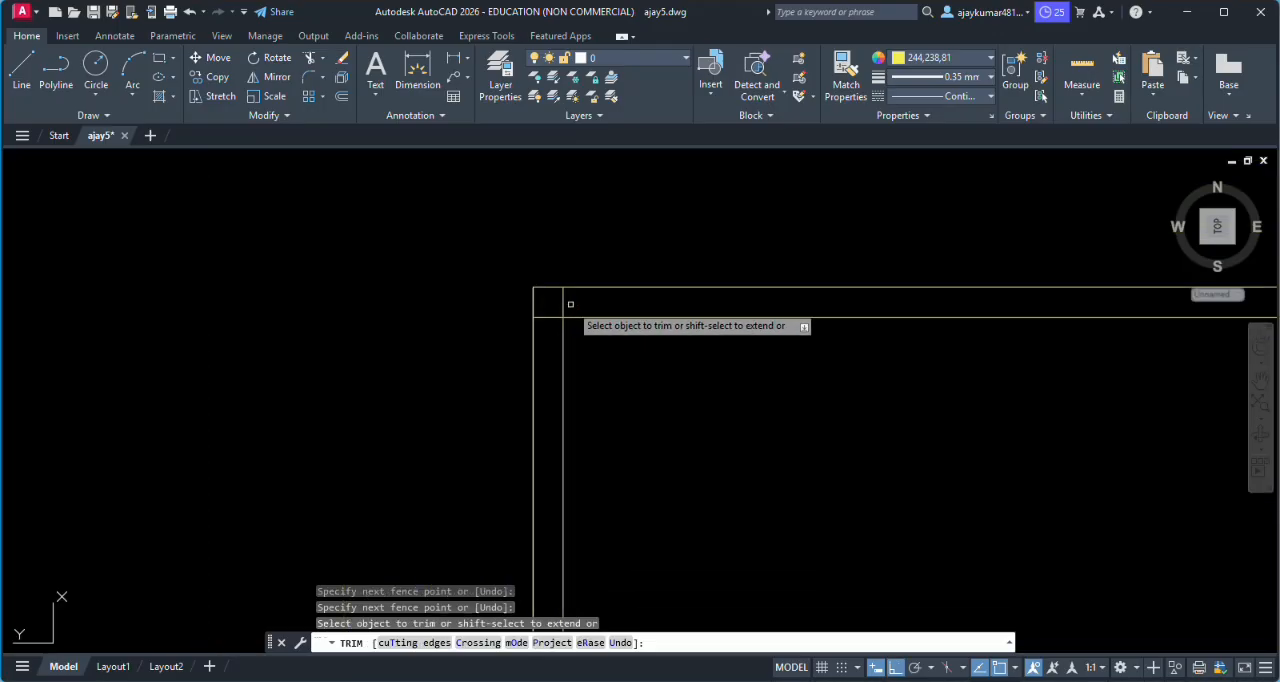
click(577, 289)
key(Return)
scroll(646, 337, down, 5)
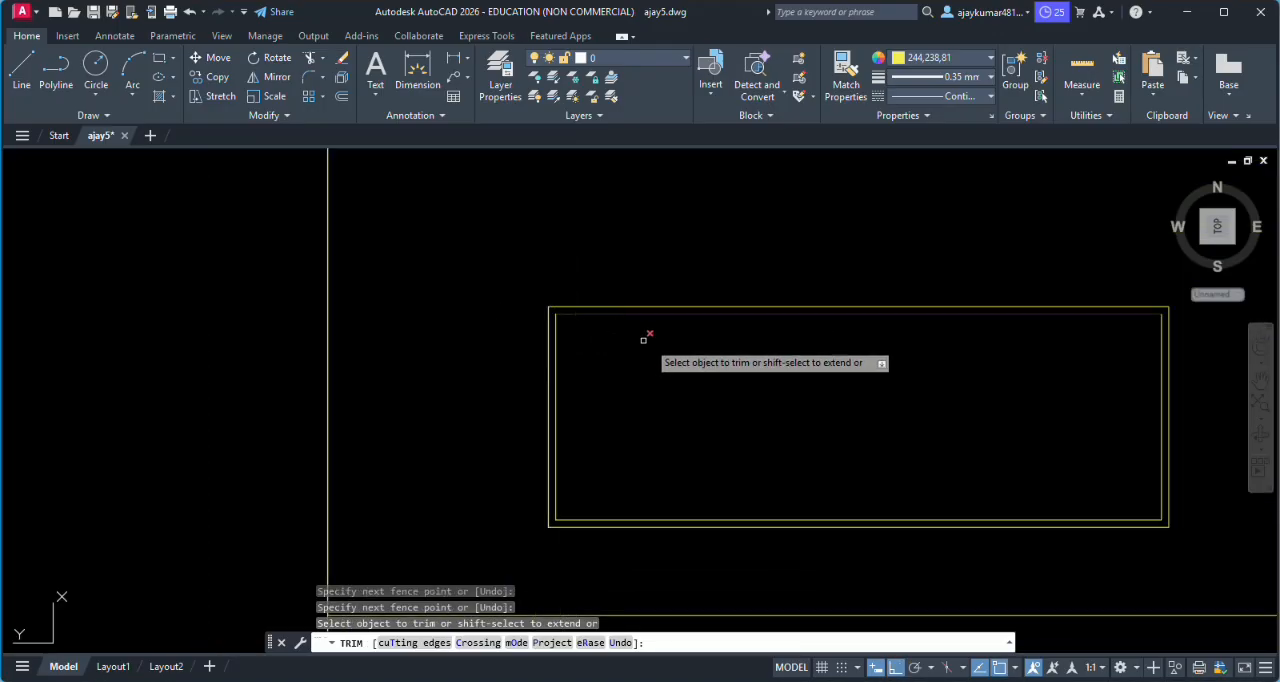
scroll(820, 397, up, 5)
scroll(891, 420, up, 4)
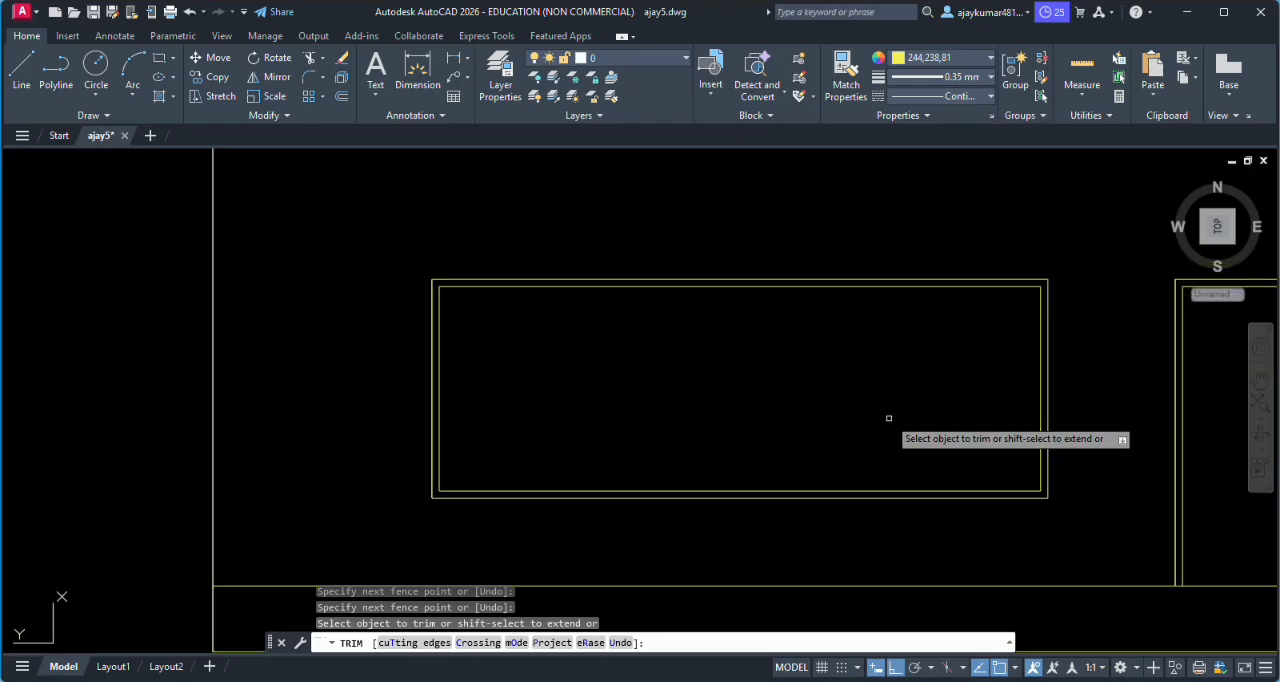
key(Escape)
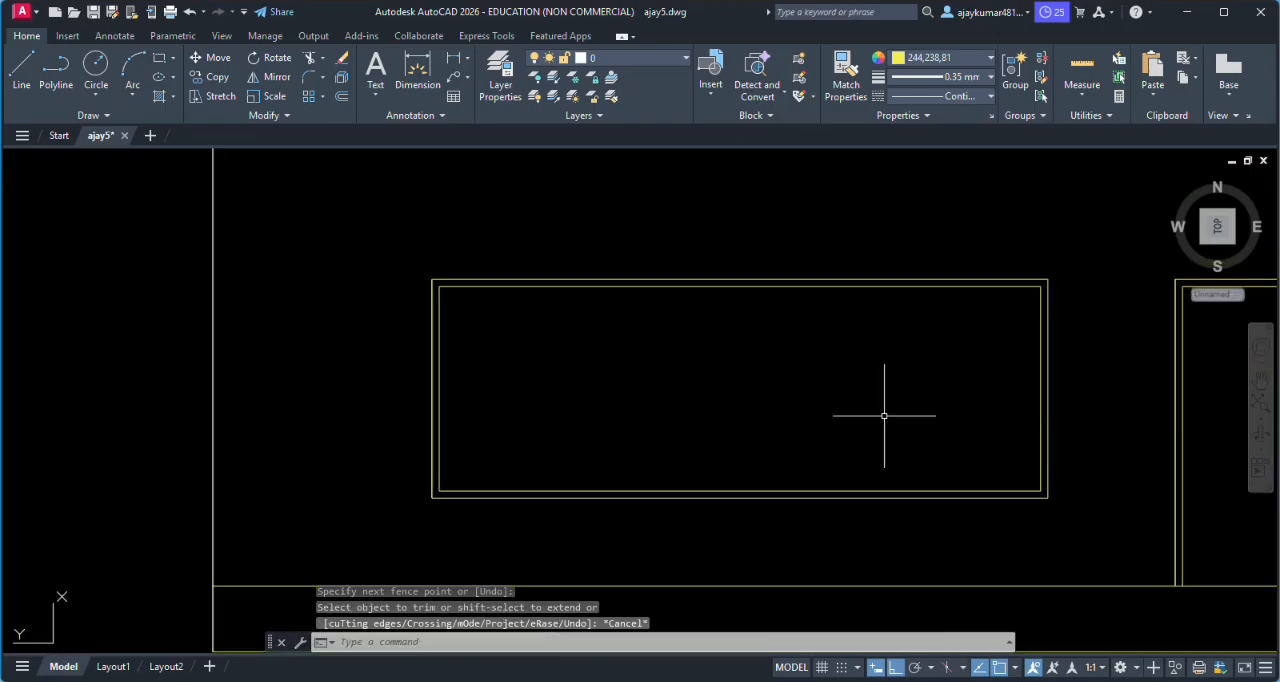
- Draw a vertical dividing line through the left window from the midpoint of its outer top edge to its outer bottom edge
text(L)
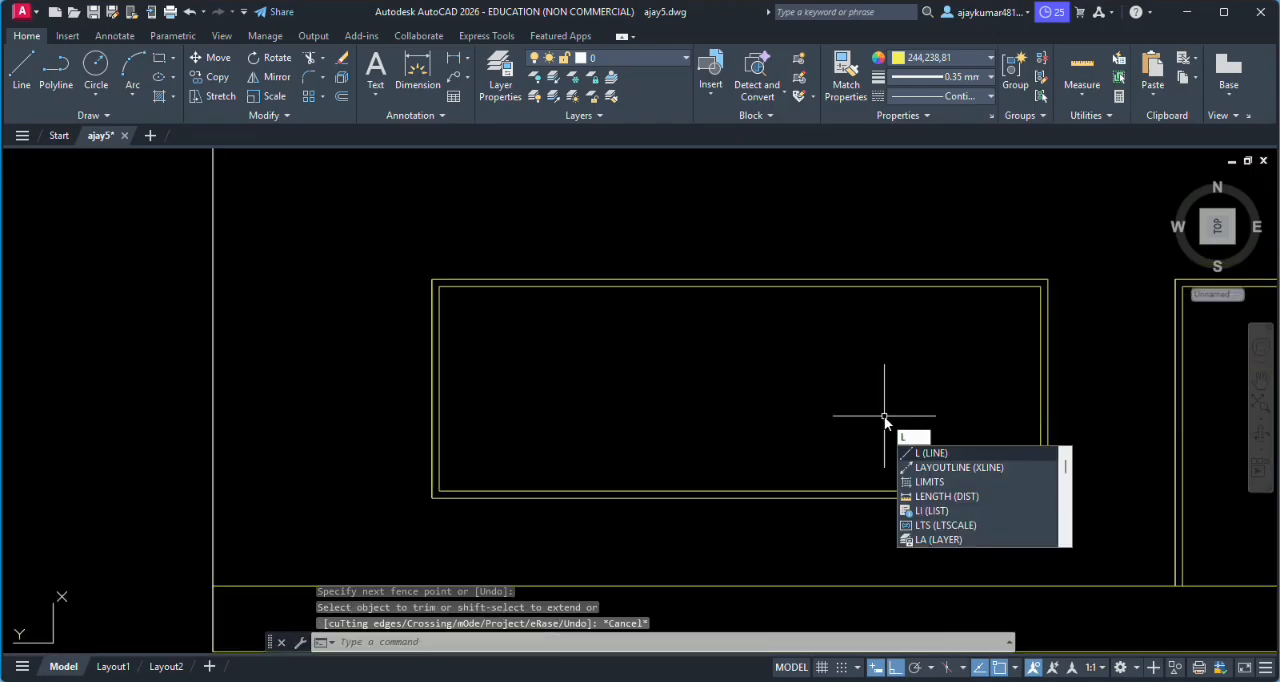
key(Return)
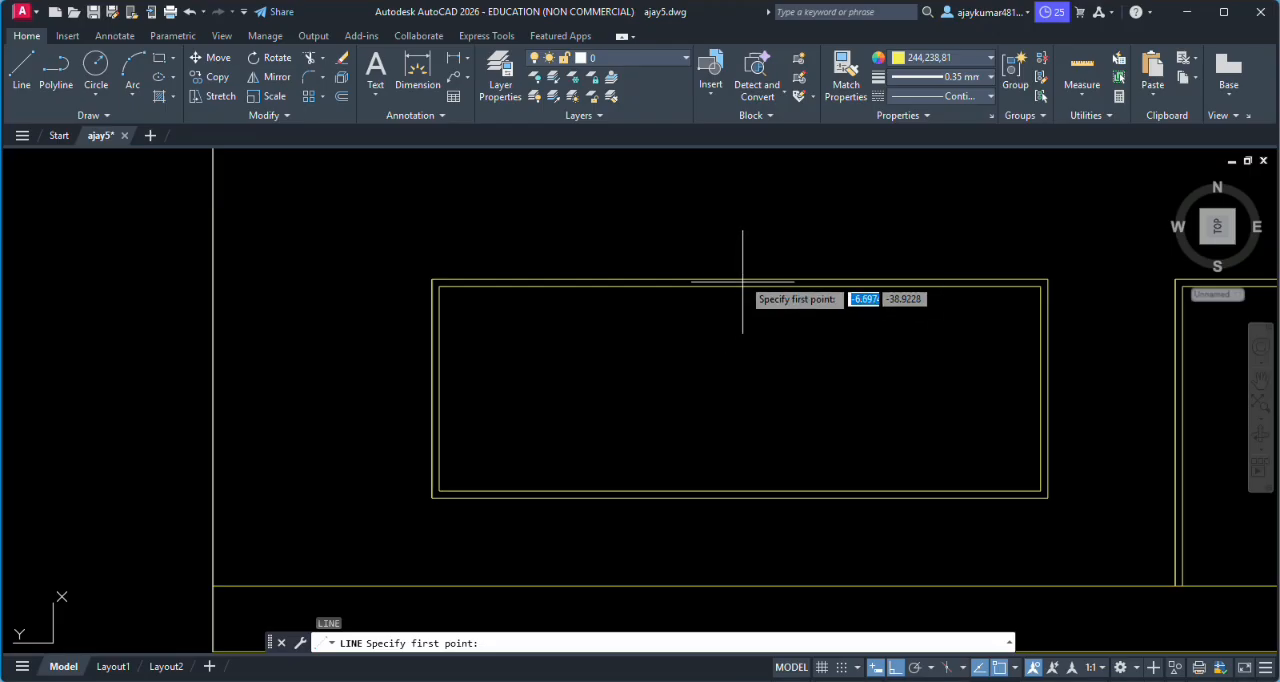
click(740, 279)
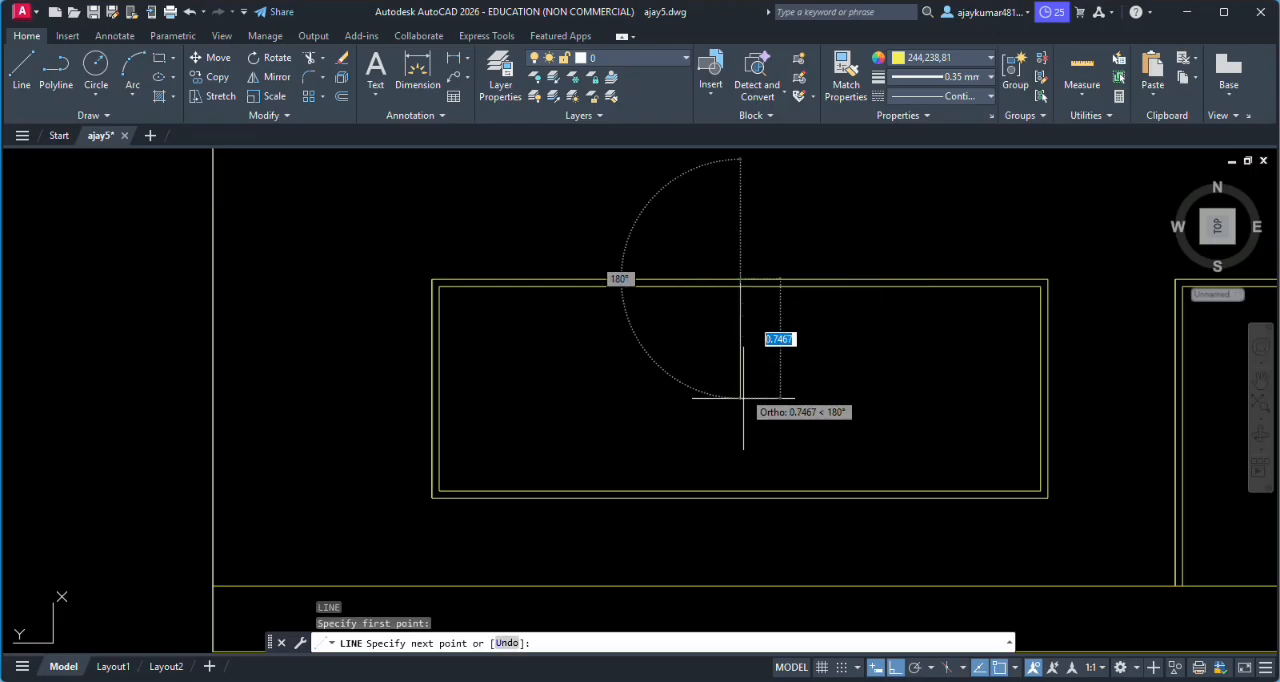
click(740, 497)
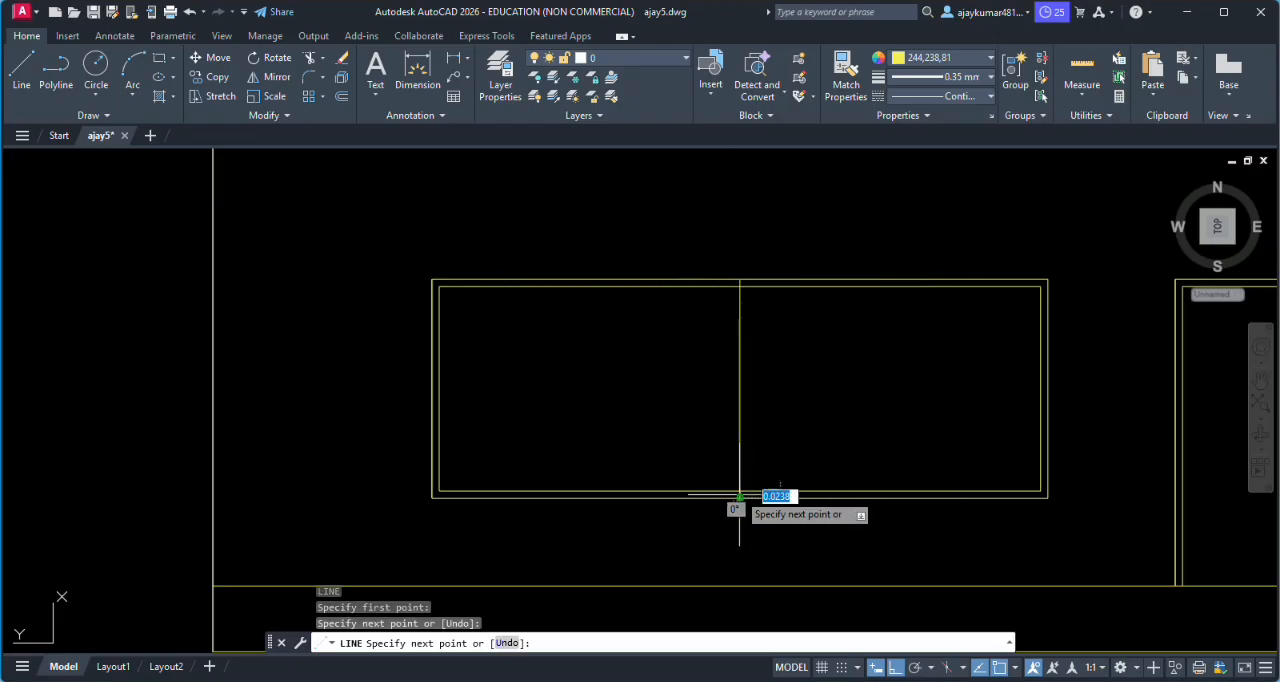
key(Return)
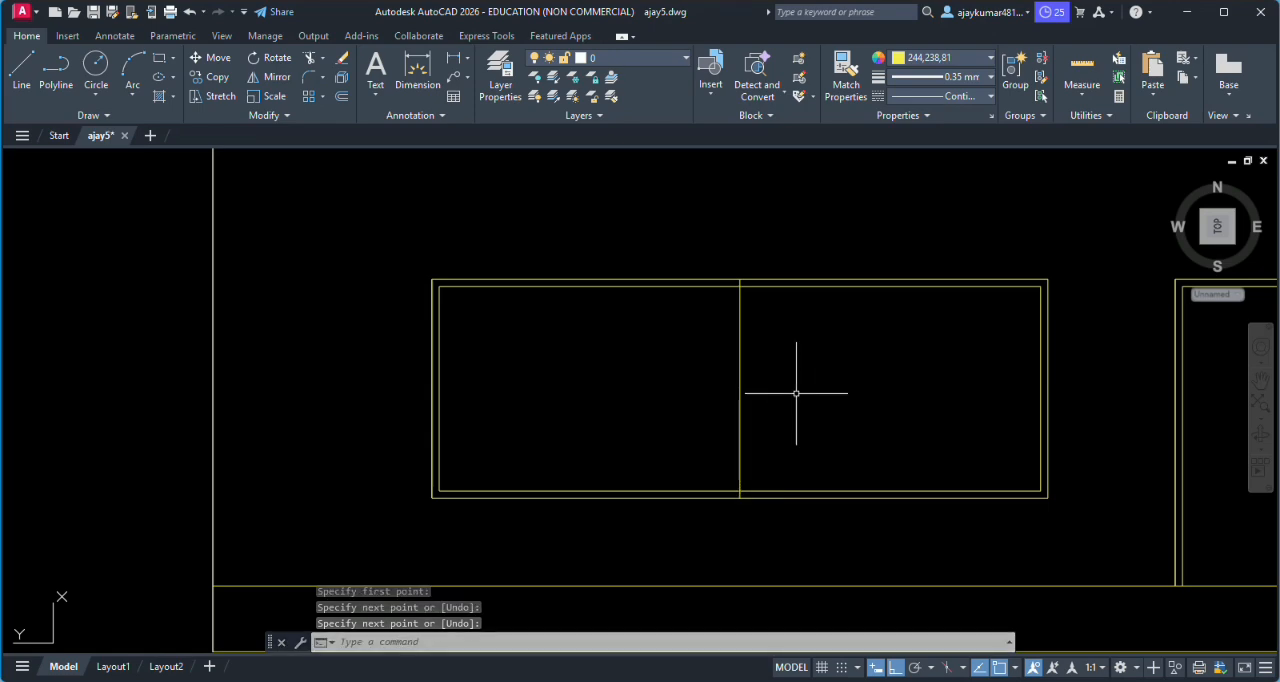
scroll(880, 398, down, 3)
scroll(1000, 380, up, 4)
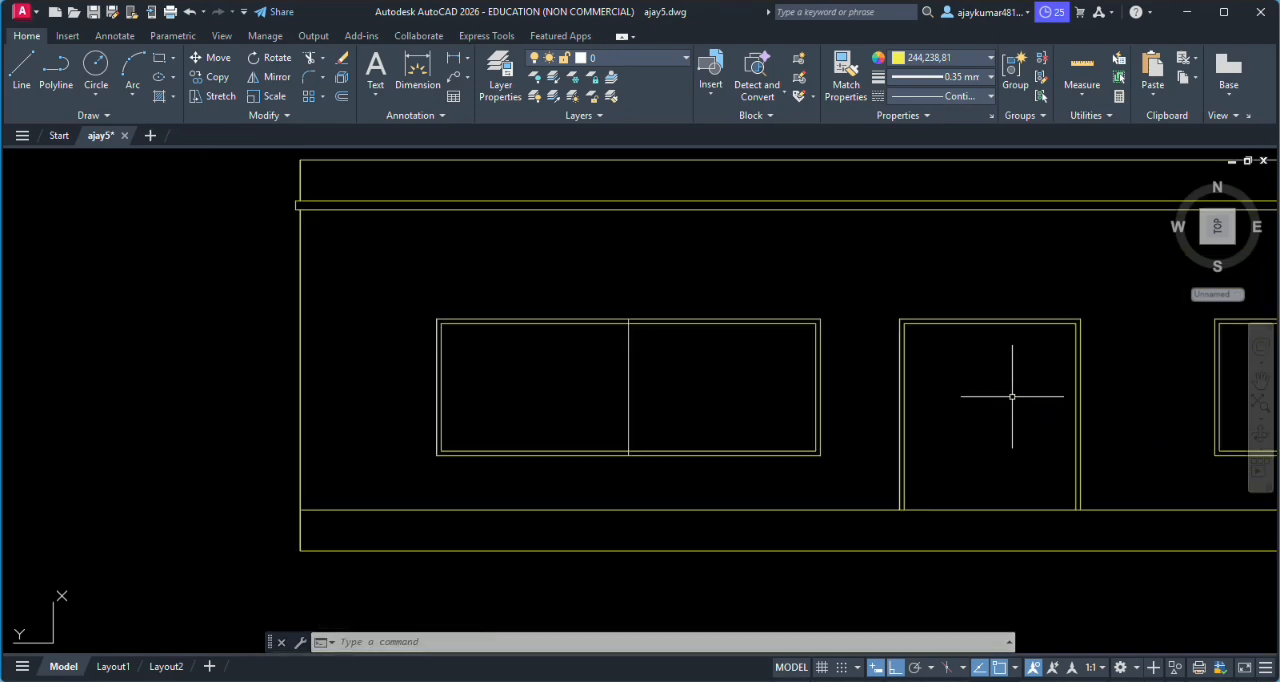
scroll(975, 255, down, 2)
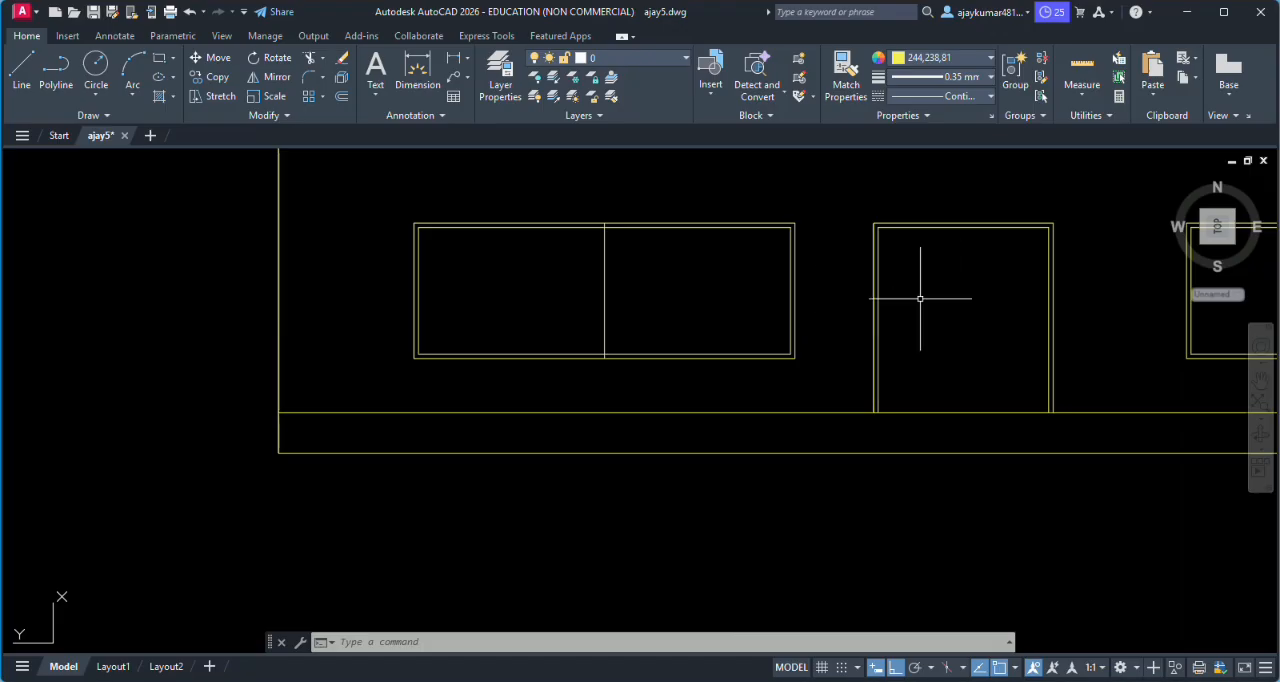
text(l)
key(Return)
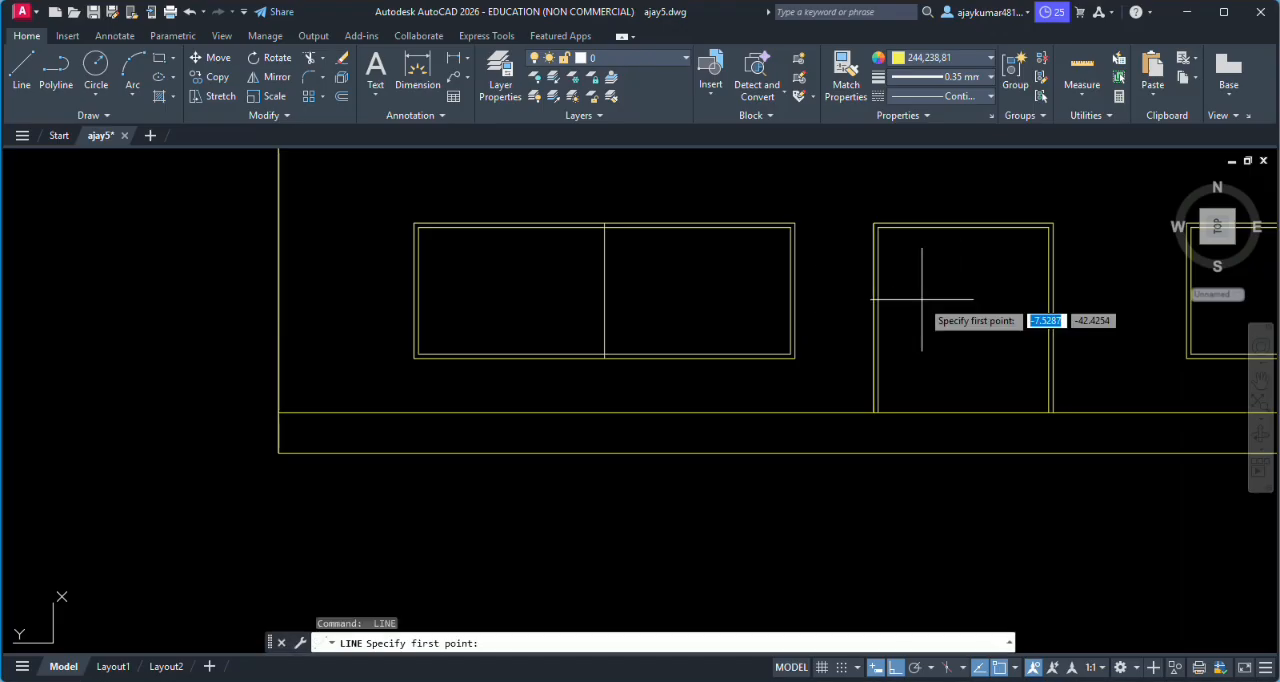
scroll(958, 225, up, 5)
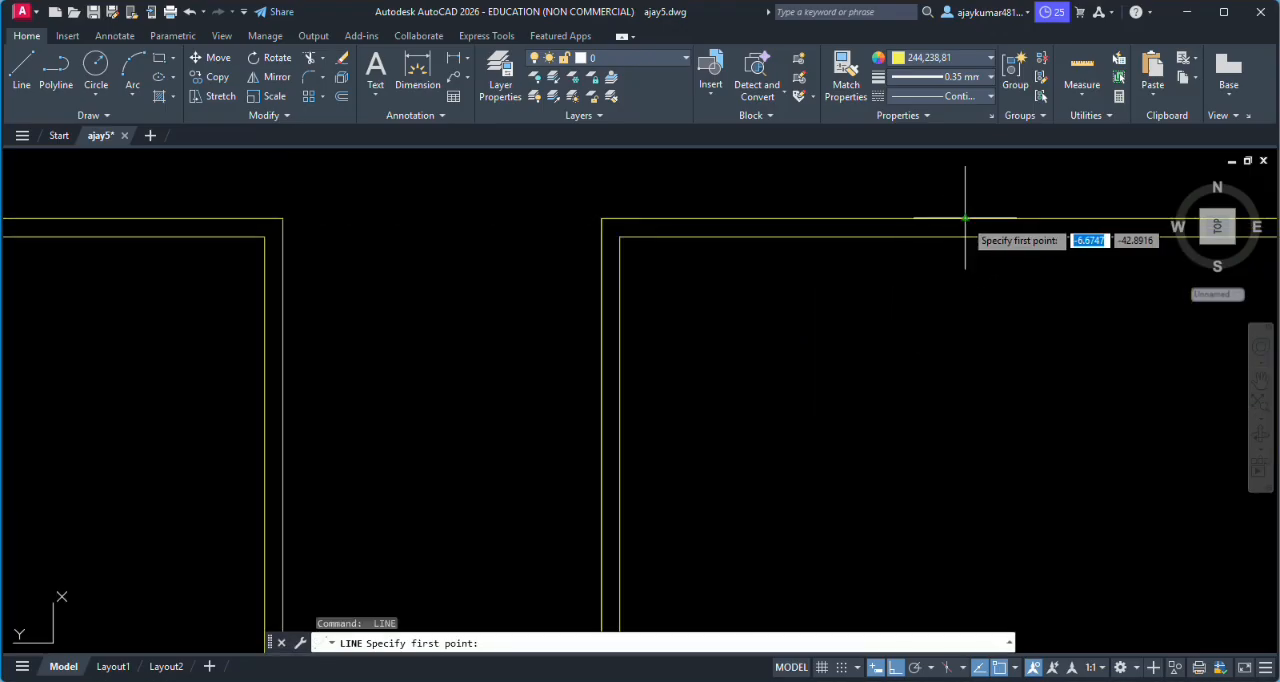
click(965, 218)
scroll(955, 370, down, 4)
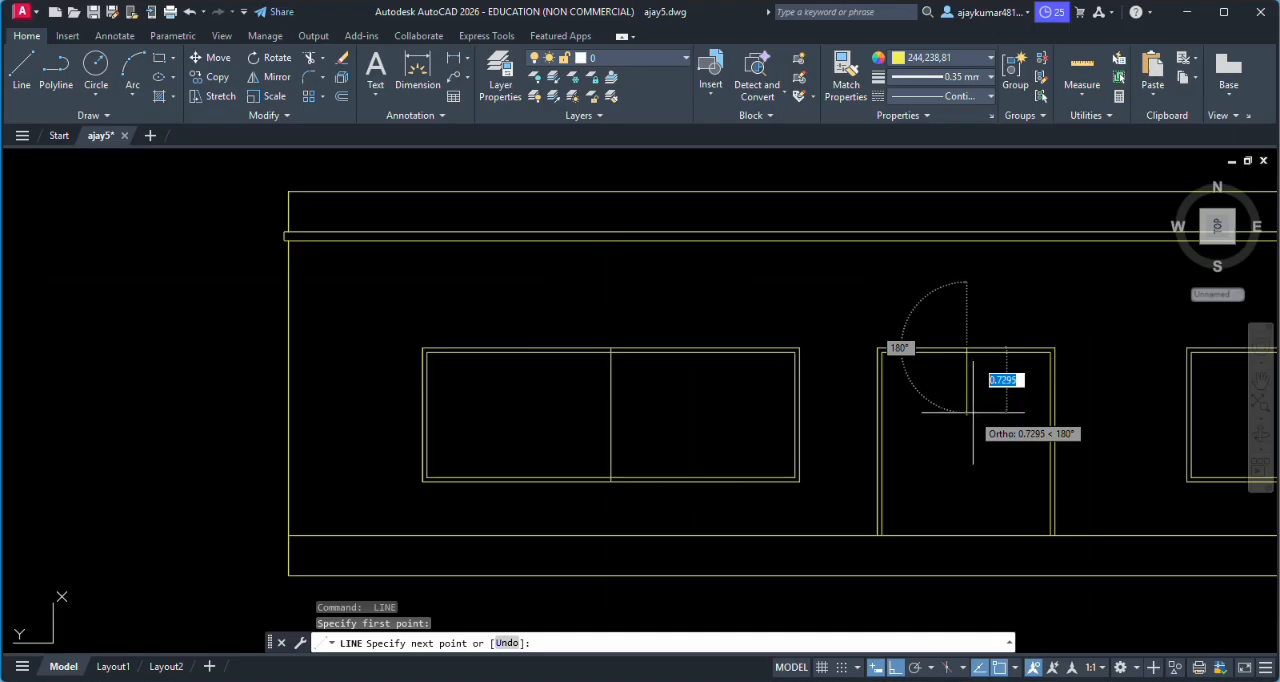
key(Escape)
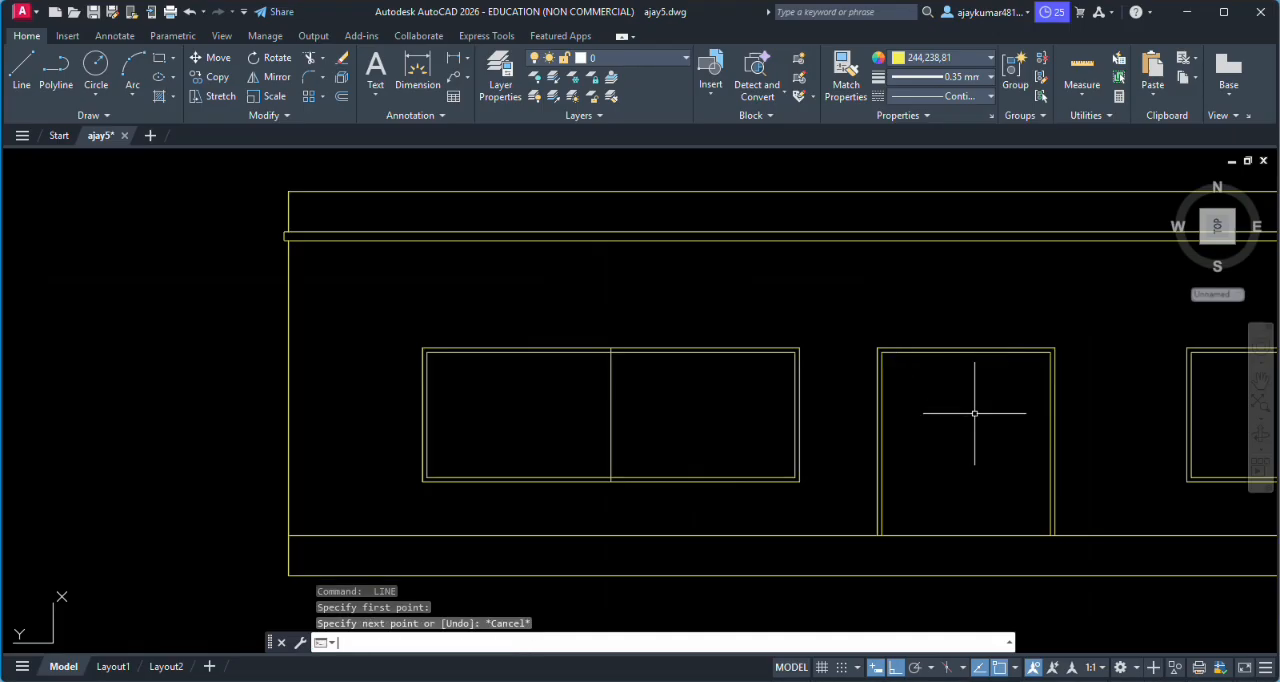
- Draw a vertical centre line in the door from the midpoint of the inner top frame line down to the floor line
key(Return)
scroll(960, 330, up, 5)
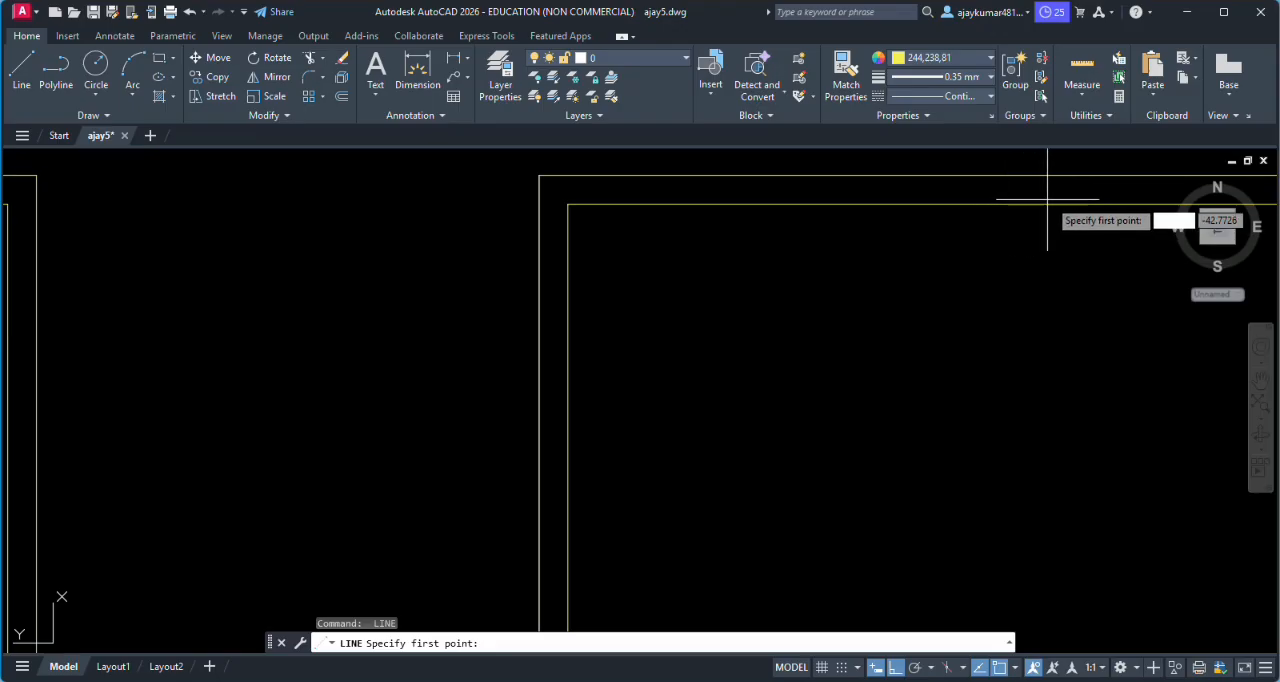
scroll(1065, 205, down, 4)
scroll(880, 300, down, 3)
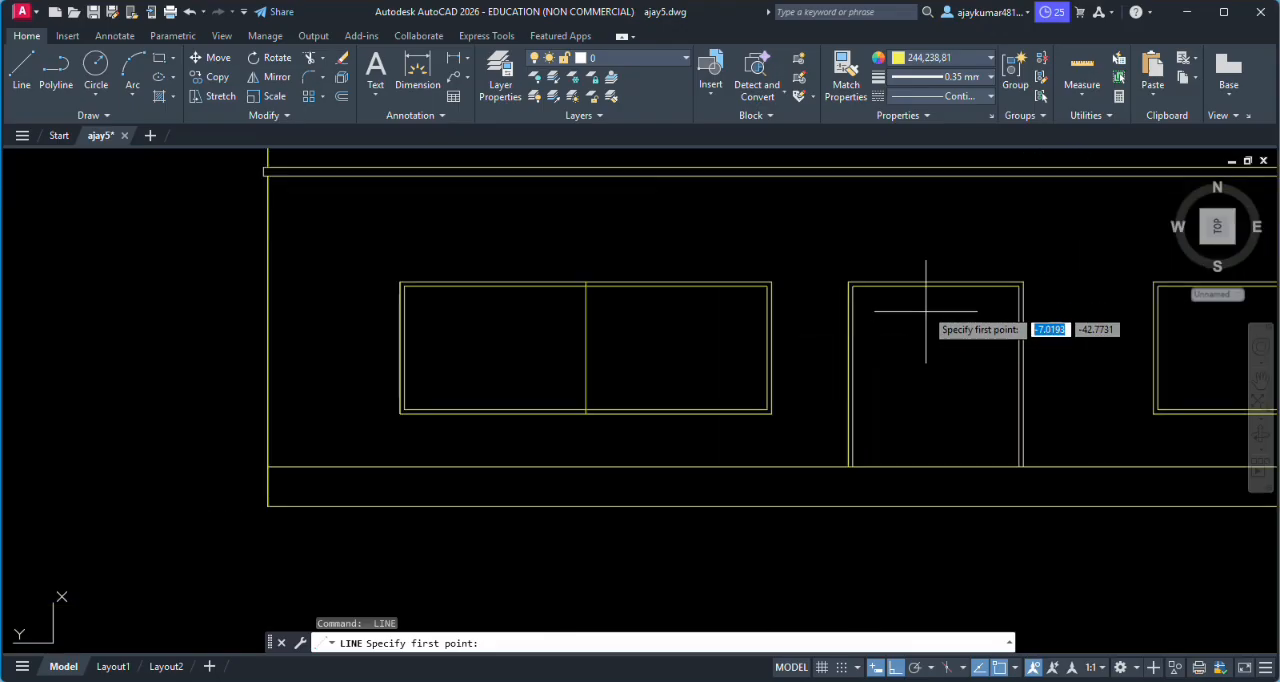
scroll(943, 229, up, 3)
click(944, 252)
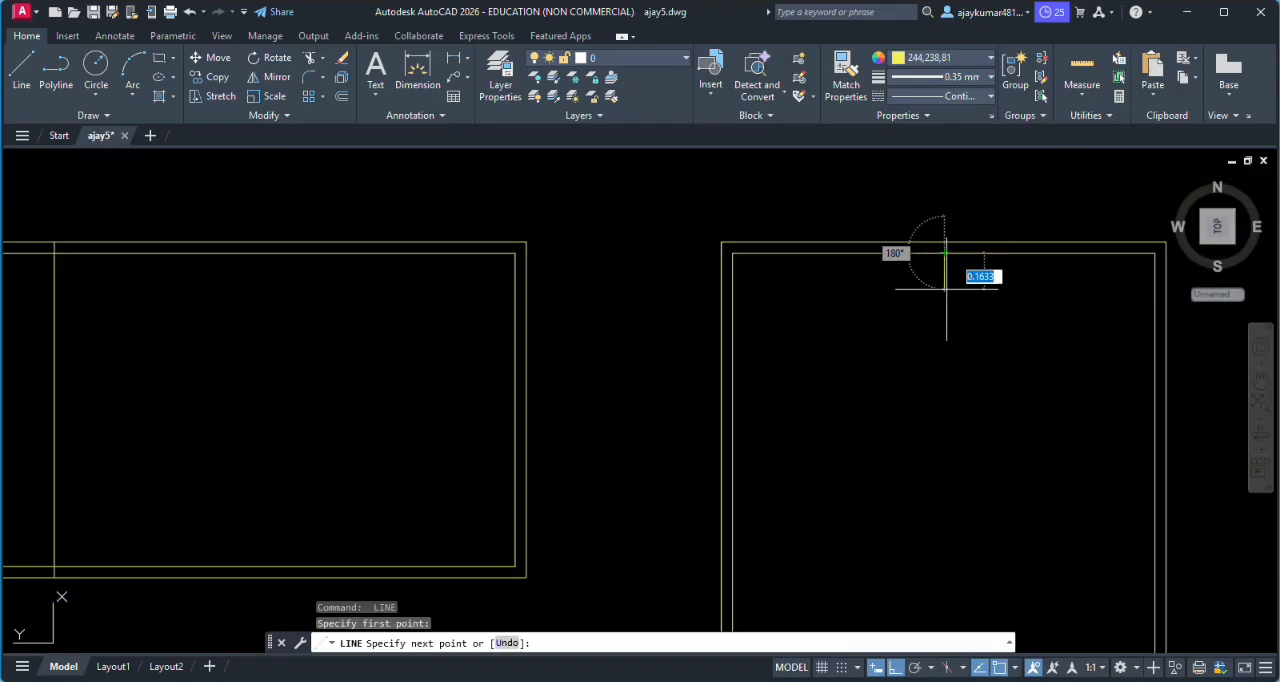
scroll(914, 245, down, 3)
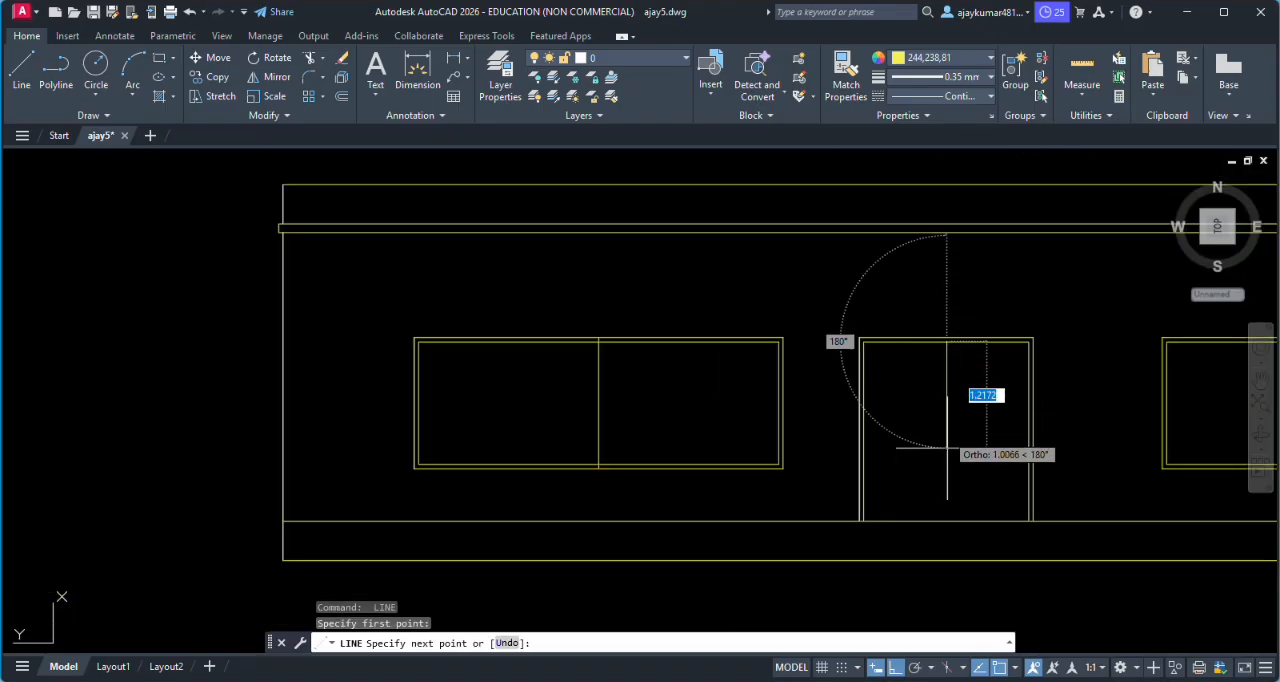
click(946, 521)
key(Return)
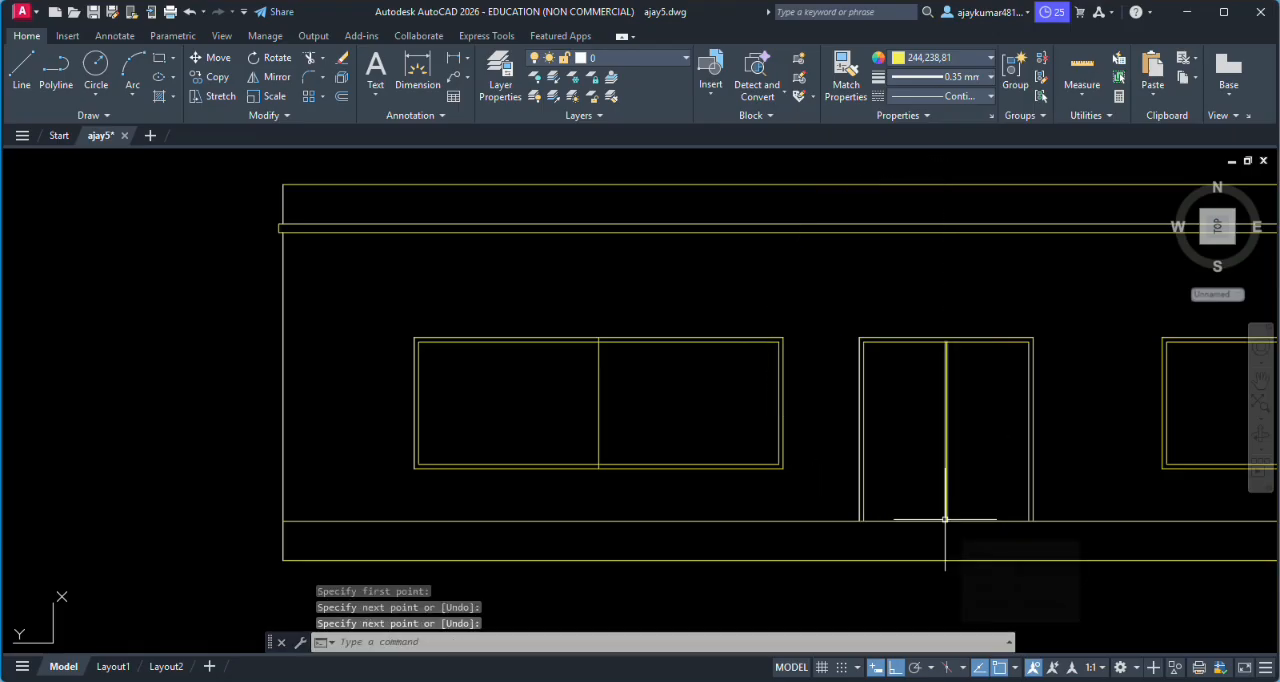
- Draw a vertical dividing line at the middle of the right window, starting from its top frame
key(Return)
scroll(900, 480, down, 4)
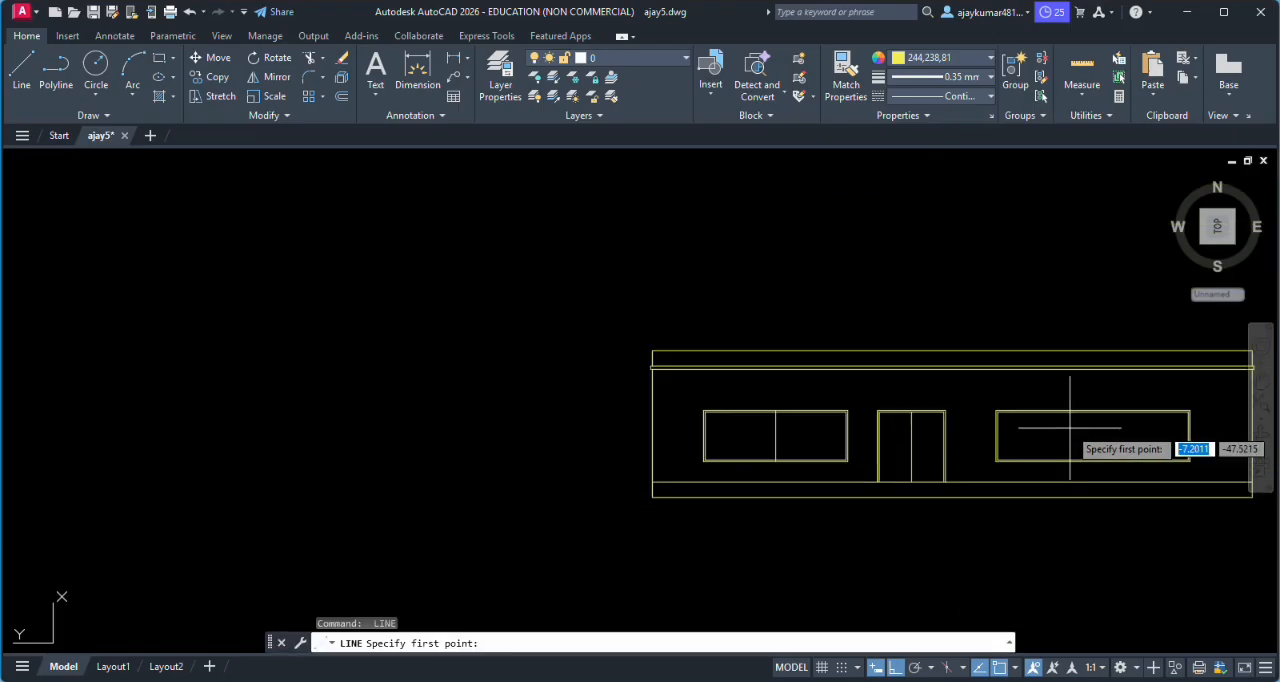
scroll(1100, 440, up, 4)
scroll(1069, 427, down, 4)
scroll(1084, 412, up, 6)
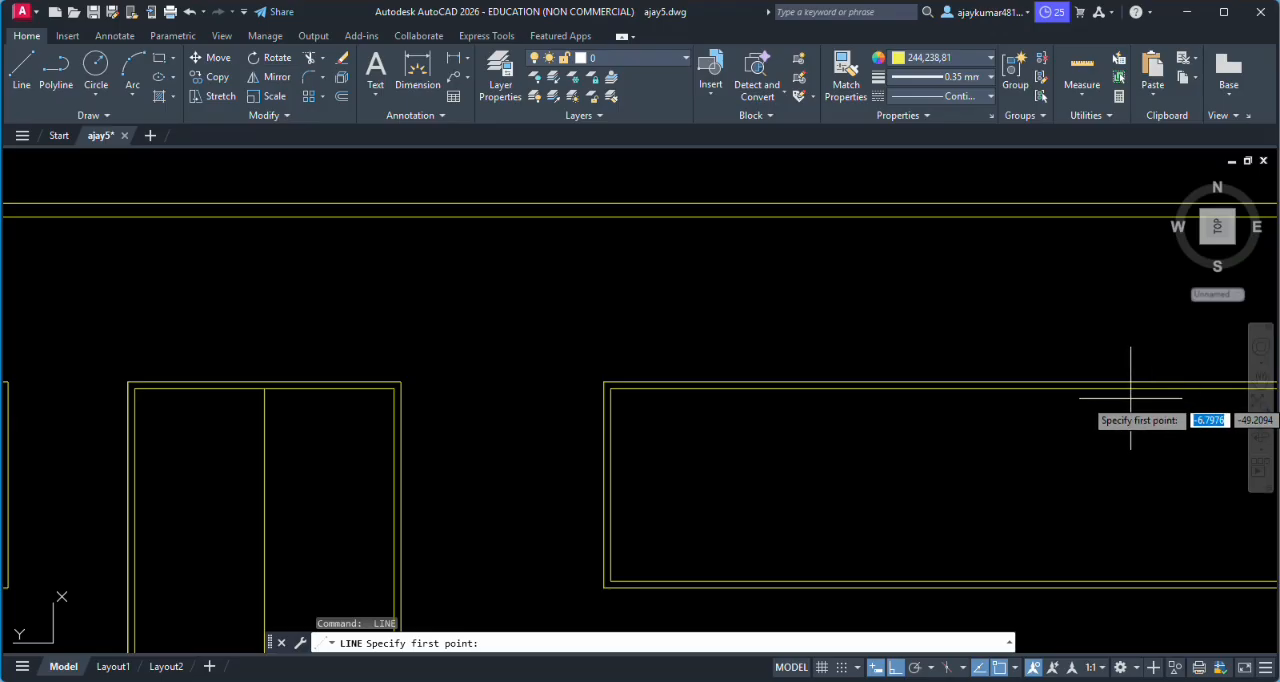
scroll(1134, 390, down, 5)
scroll(1077, 410, up, 4)
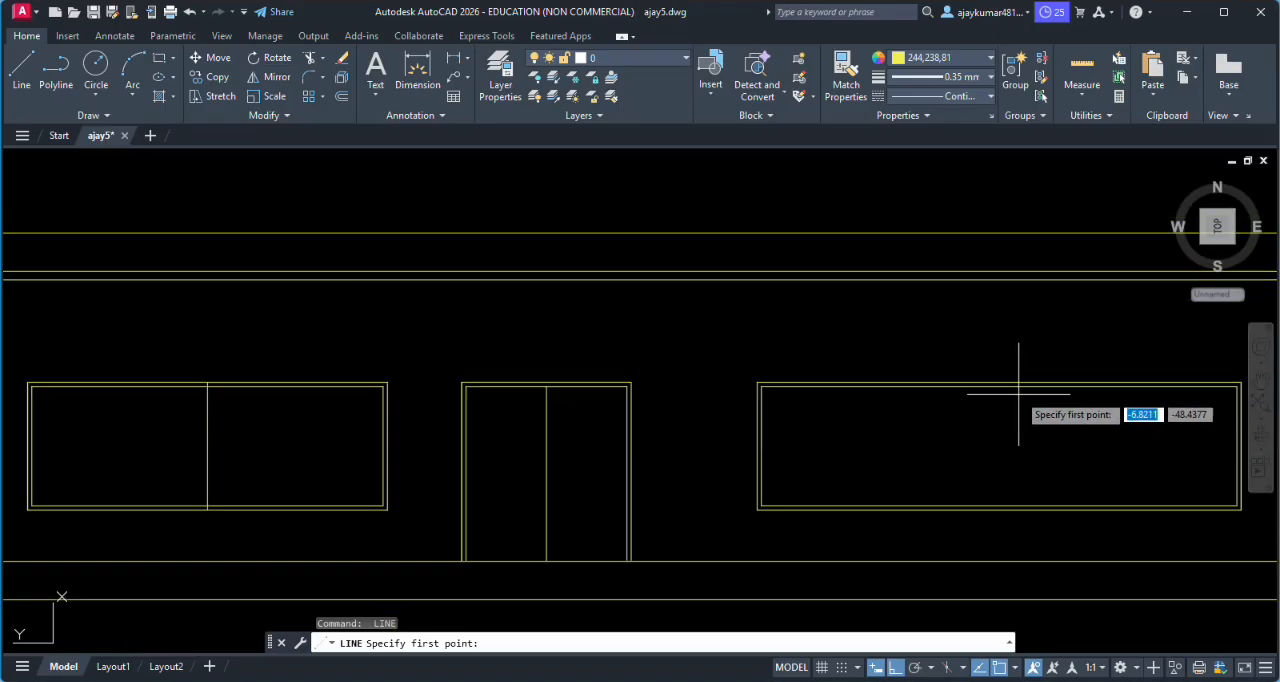
scroll(990, 375, up, 3)
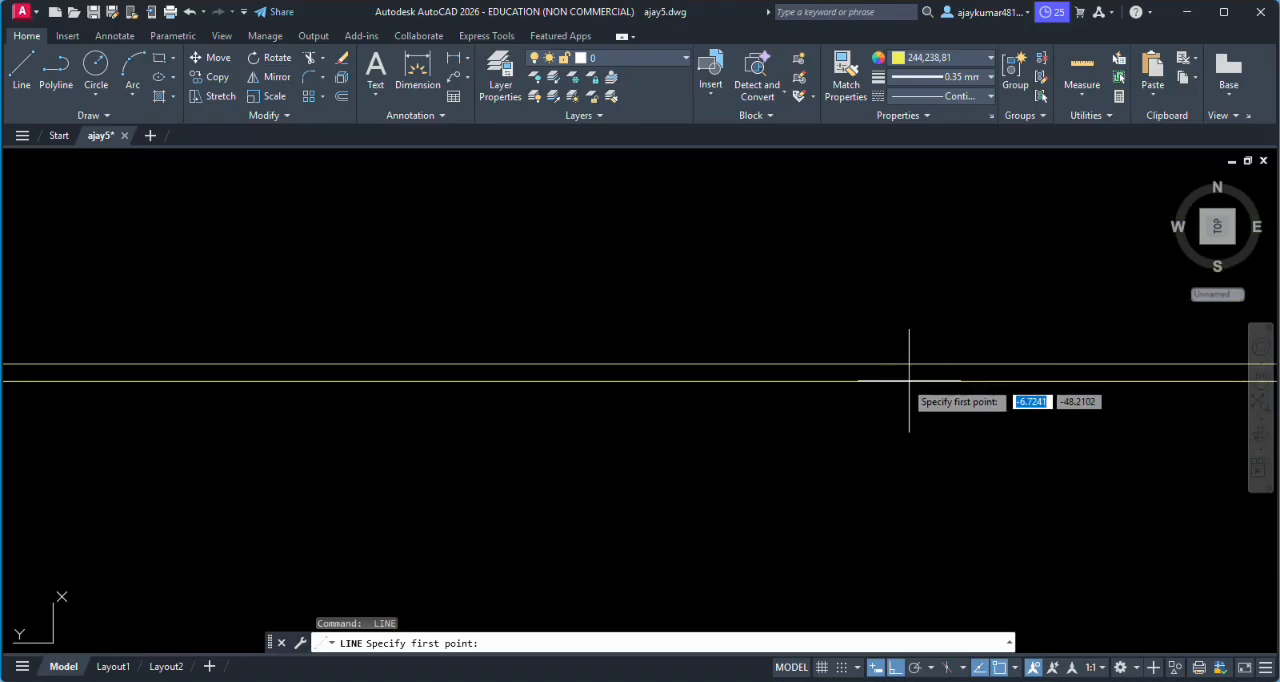
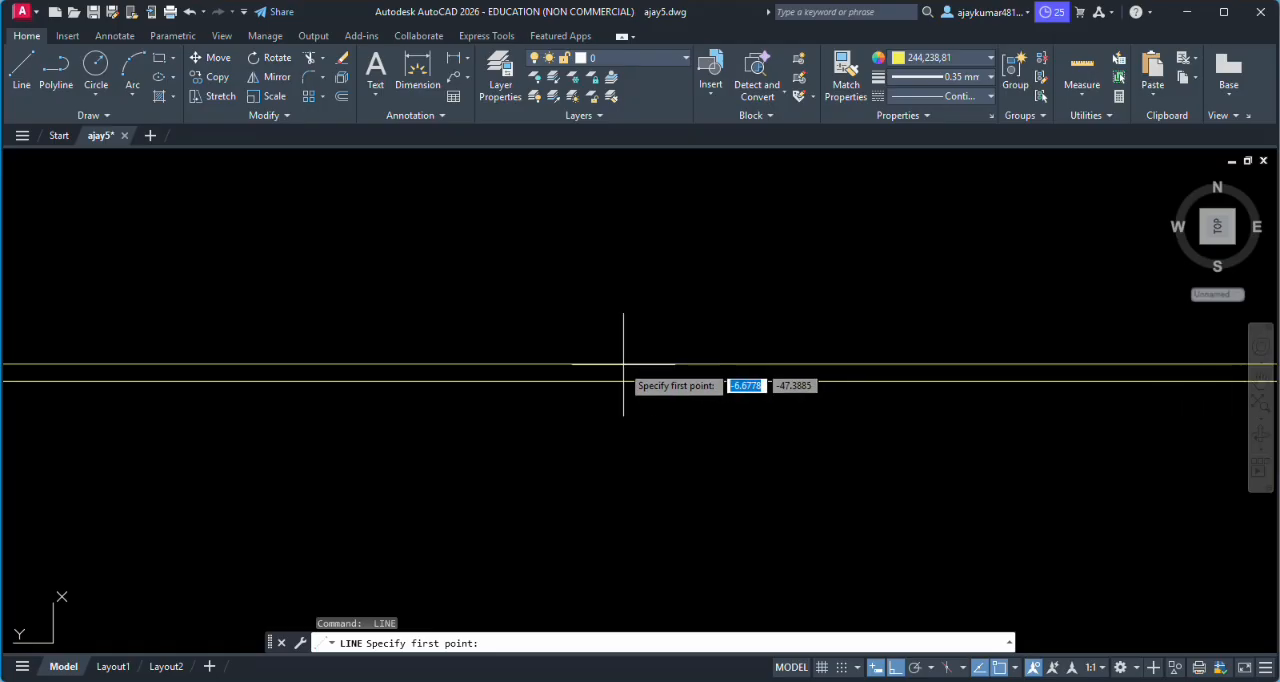
- Draw a vertical dividing line through the right window from the midpoint of its inner top frame line to the inner bottom frame line
scroll(585, 363, down, 3)
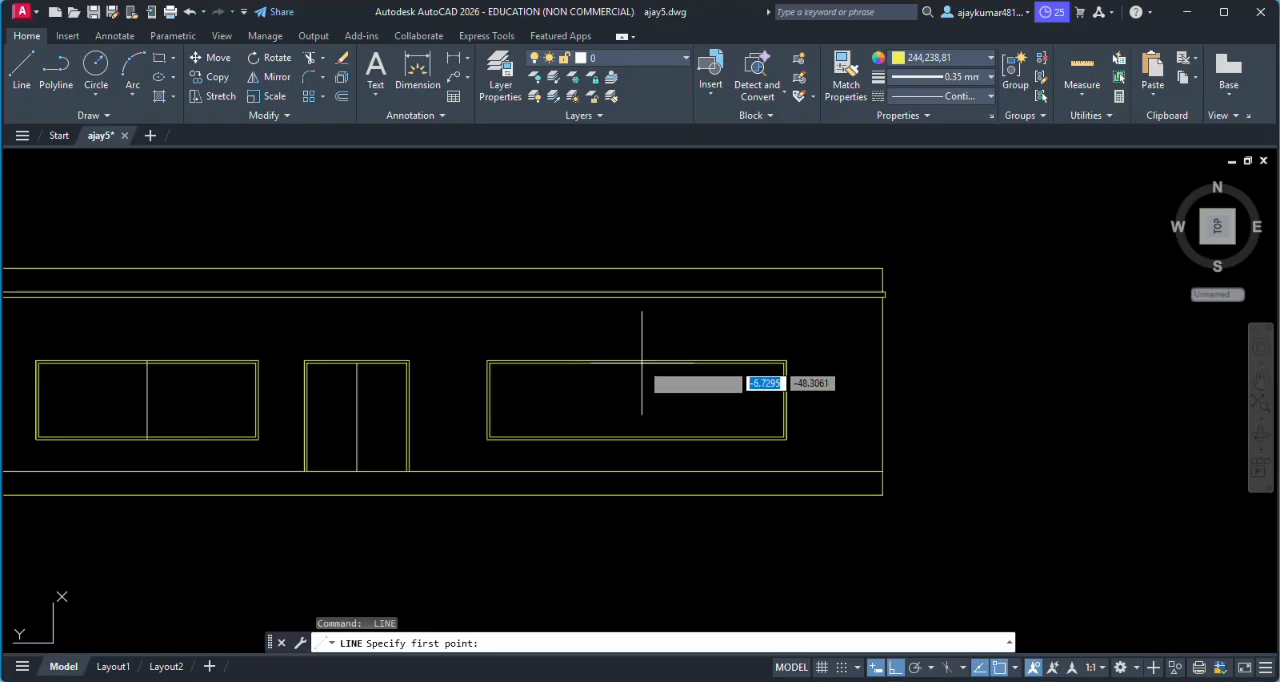
click(637, 362)
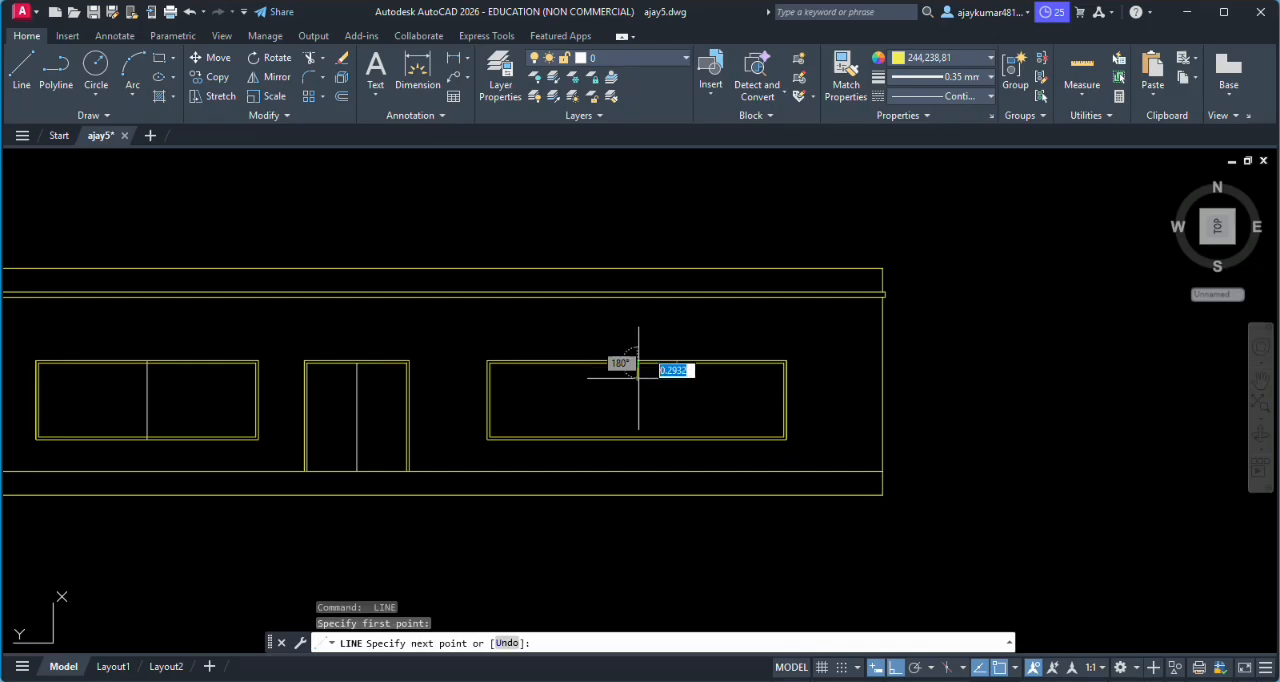
scroll(615, 455, up, 5)
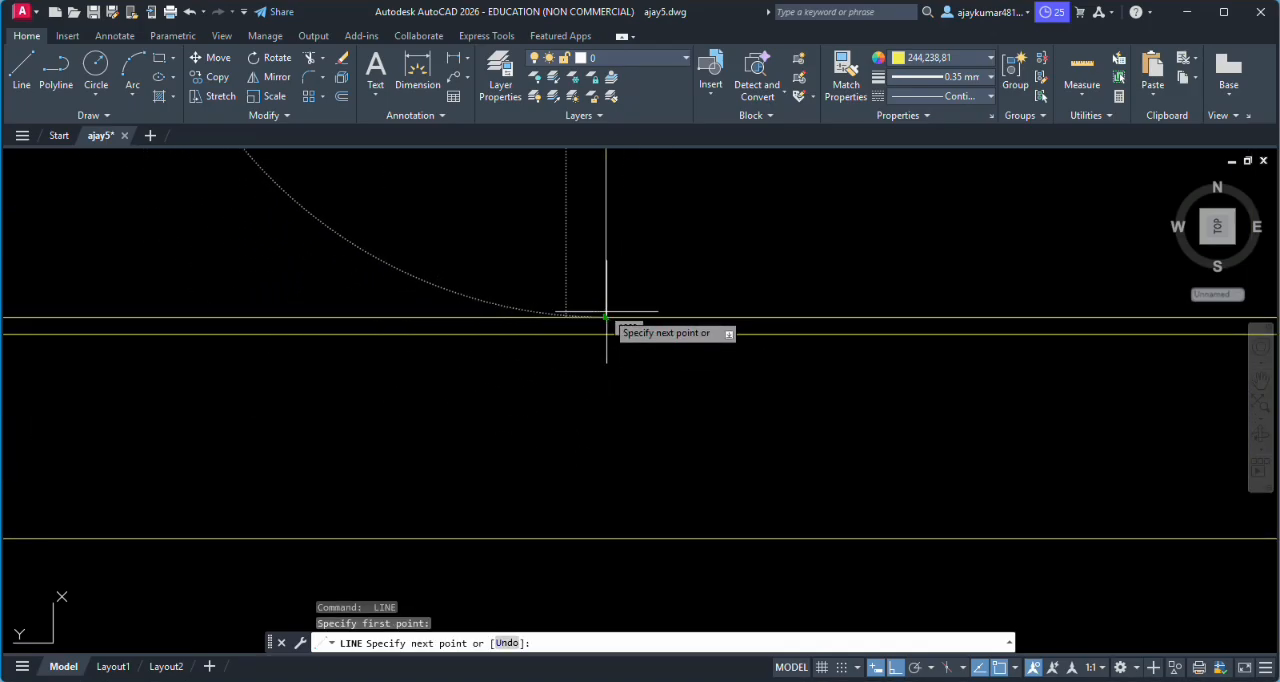
click(606, 317)
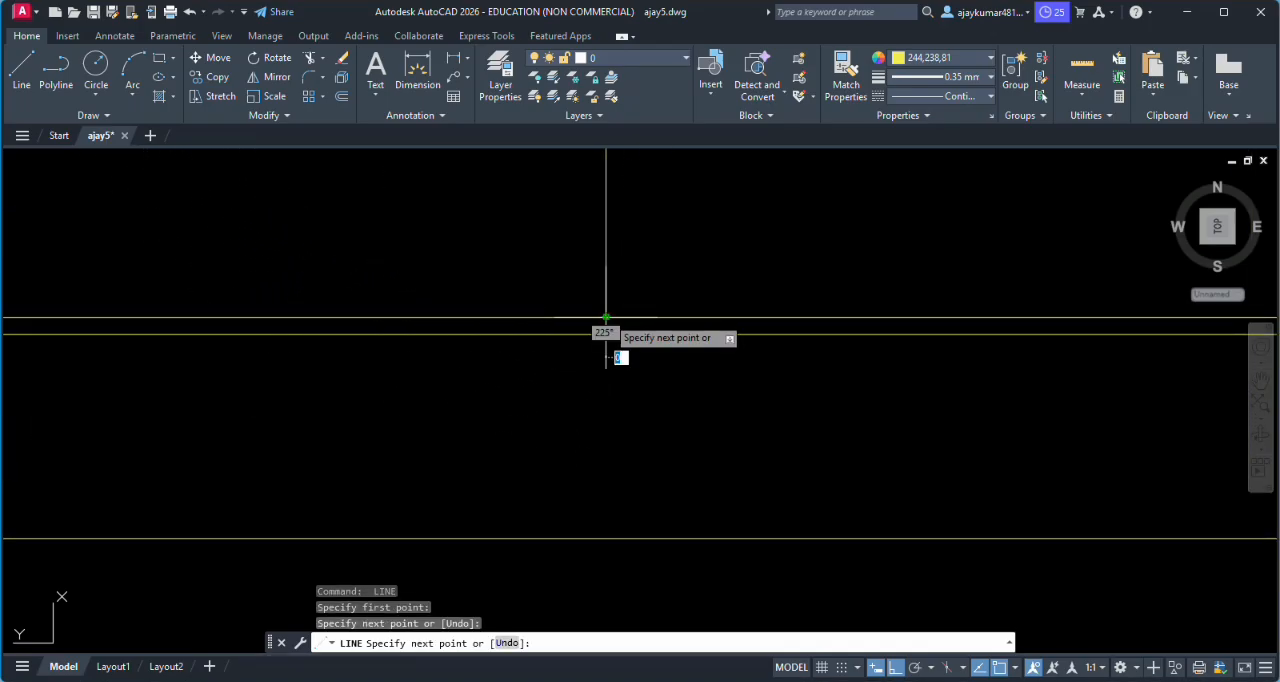
key(Return)
scroll(640, 335, down, 4)
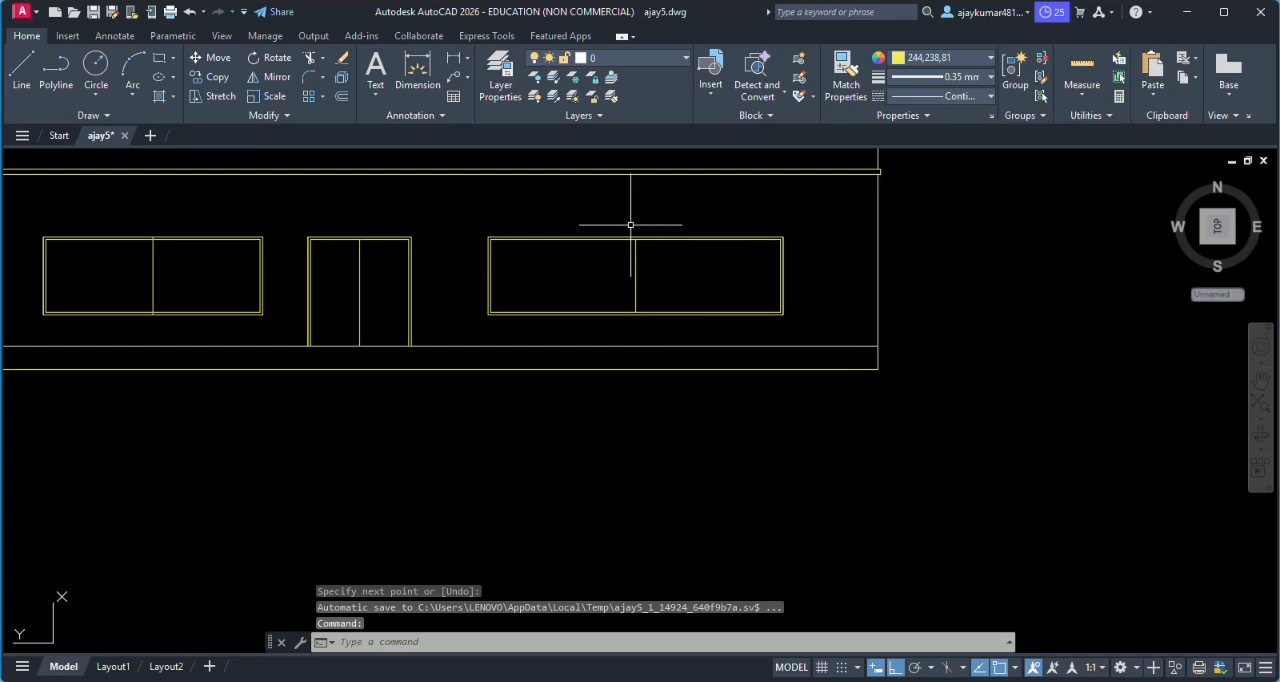
scroll(630, 226, up, 2)
scroll(509, 309, down, 4)
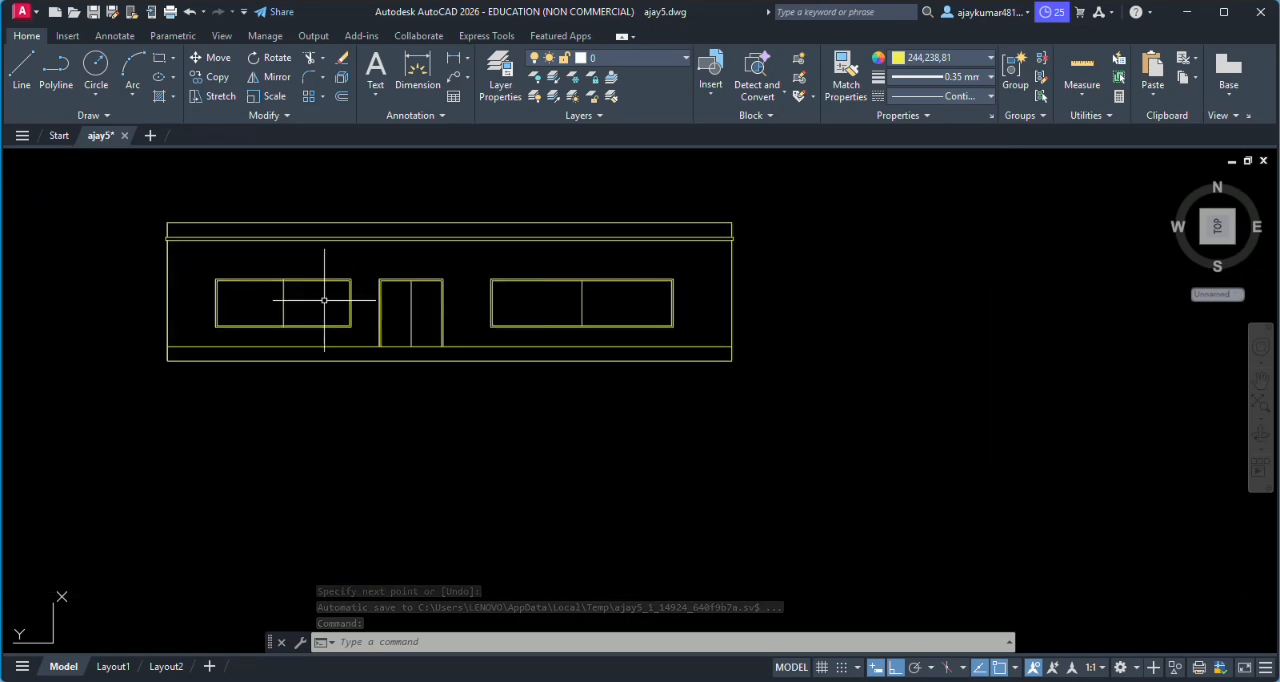
- Trim the ends of the left window's dividing line that cross the gaps in the top and bottom frames
scroll(324, 299, up, 5)
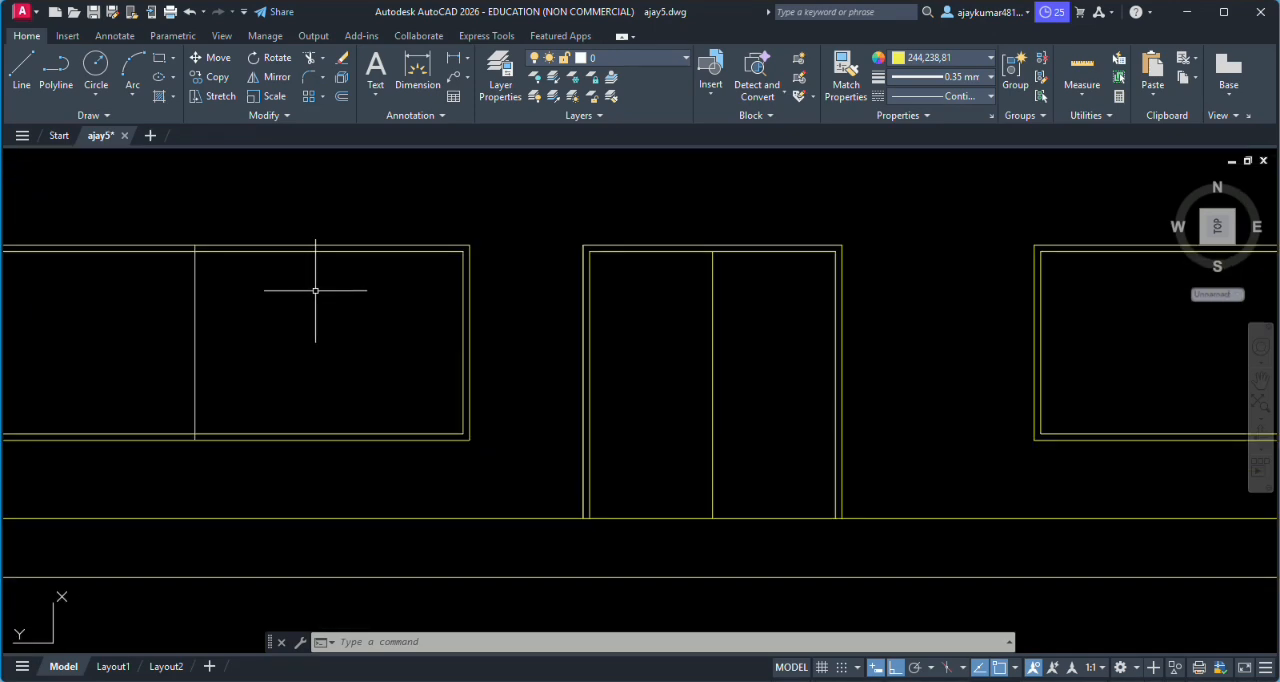
scroll(177, 266, up, 4)
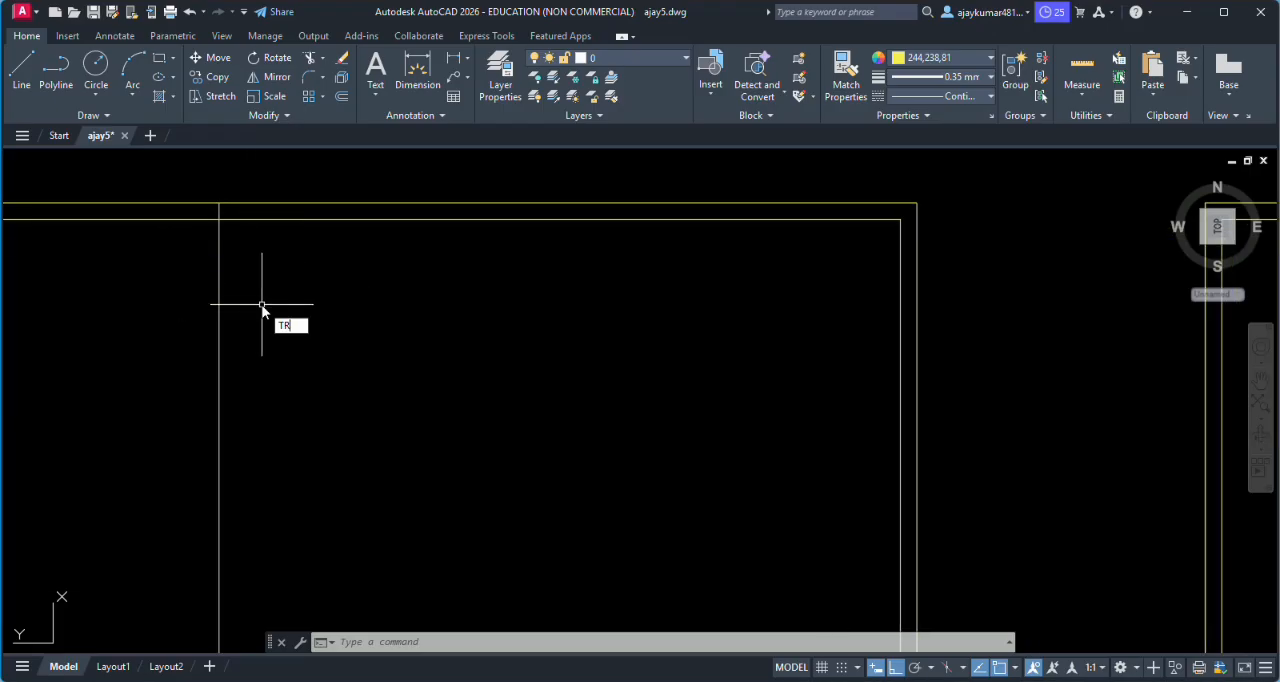
key(Return)
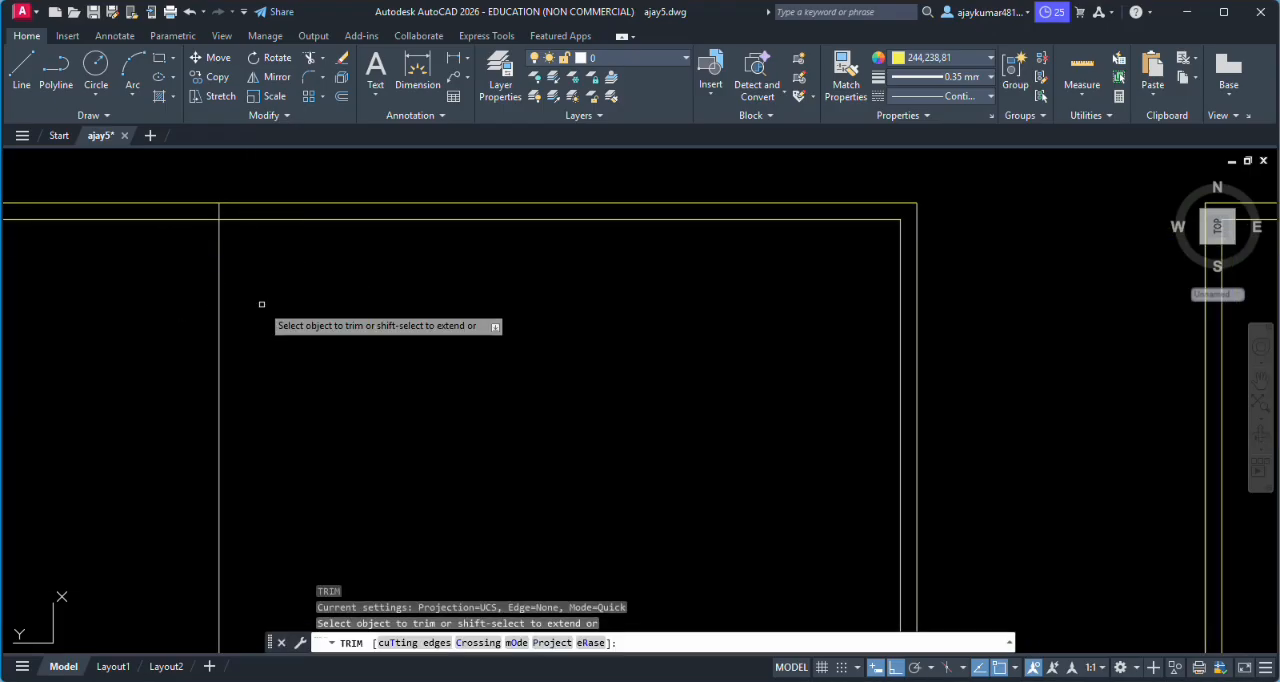
click(220, 209)
scroll(220, 209, down, 1)
scroll(222, 500, up, 5)
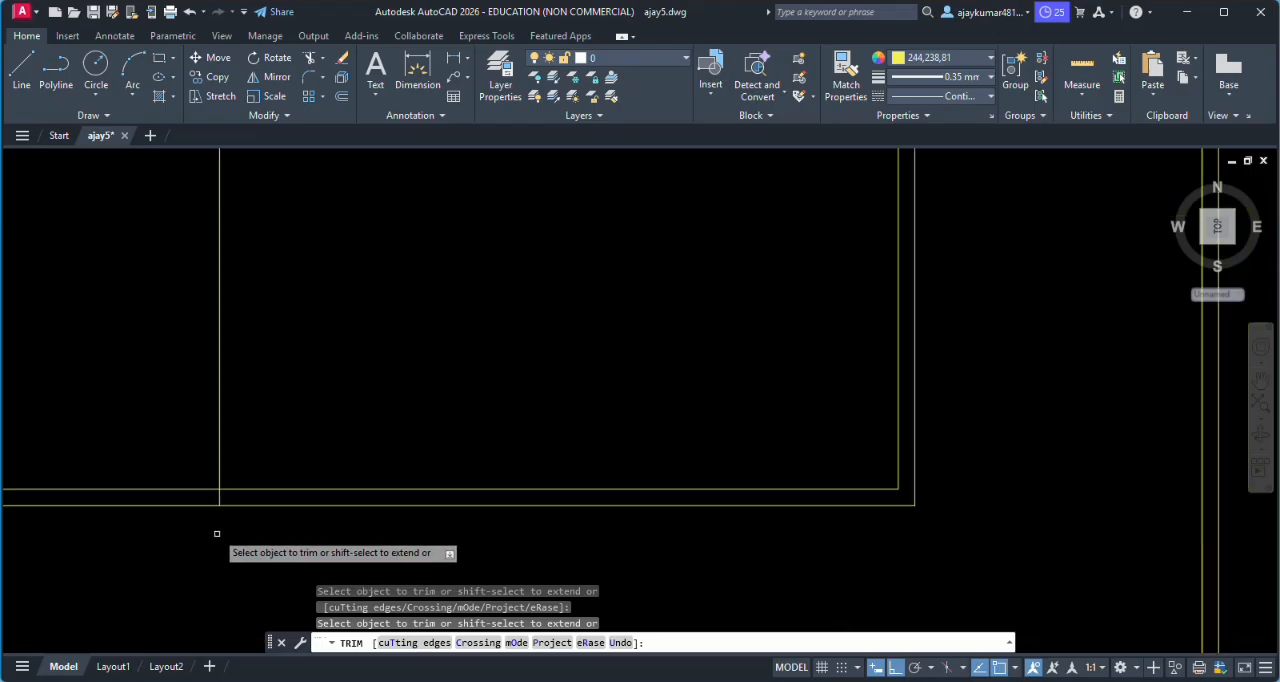
scroll(300, 428, down, 4)
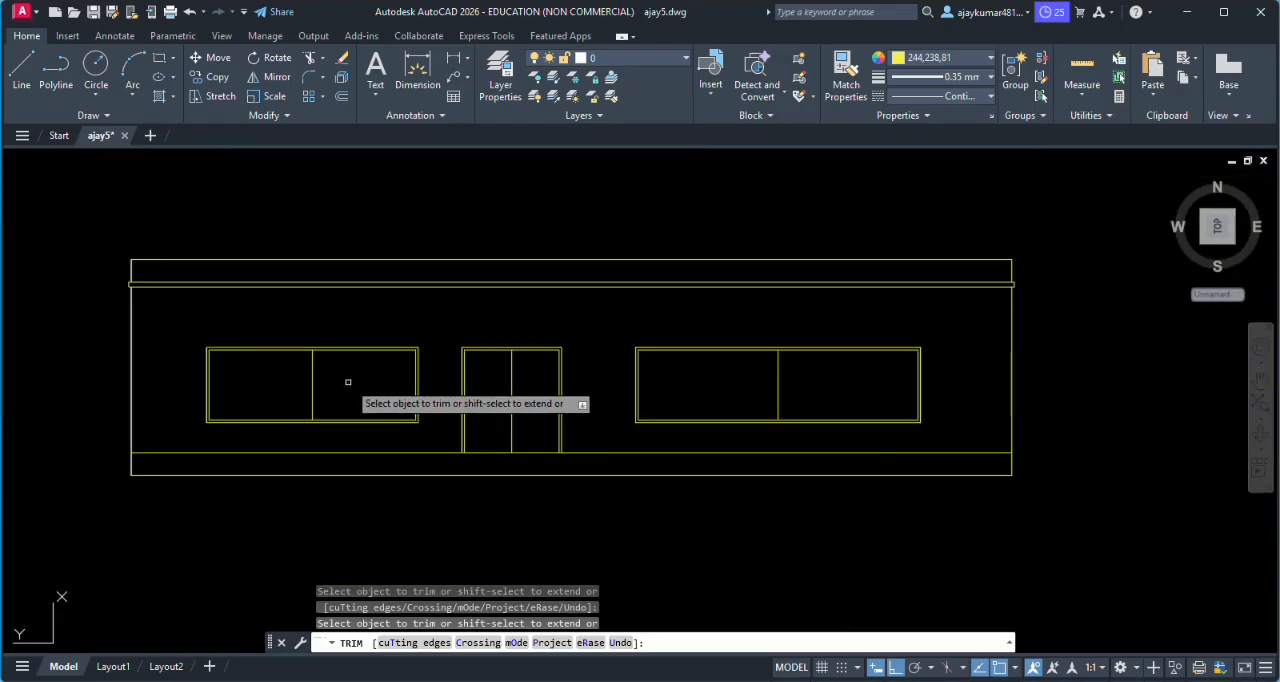
key(Escape)
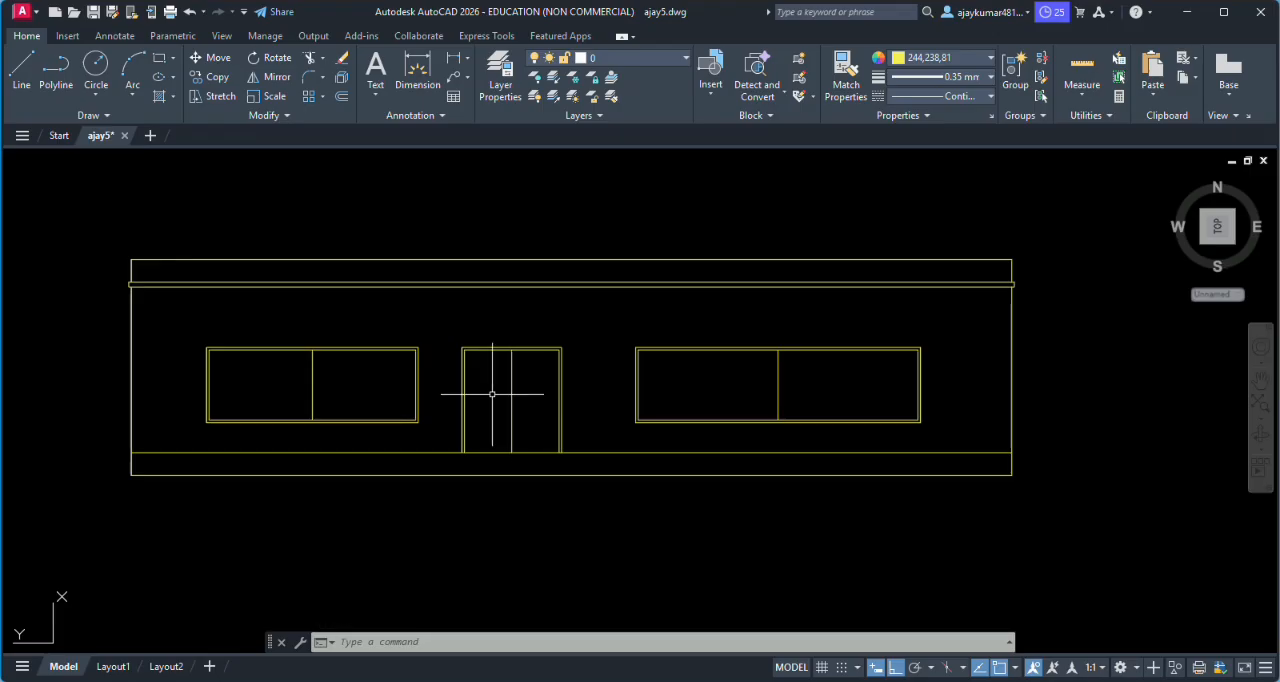
- Hatch the front wall area around the door and both windows with a solid red fill
scroll(486, 406, down, 2)
scroll(628, 389, down, 2)
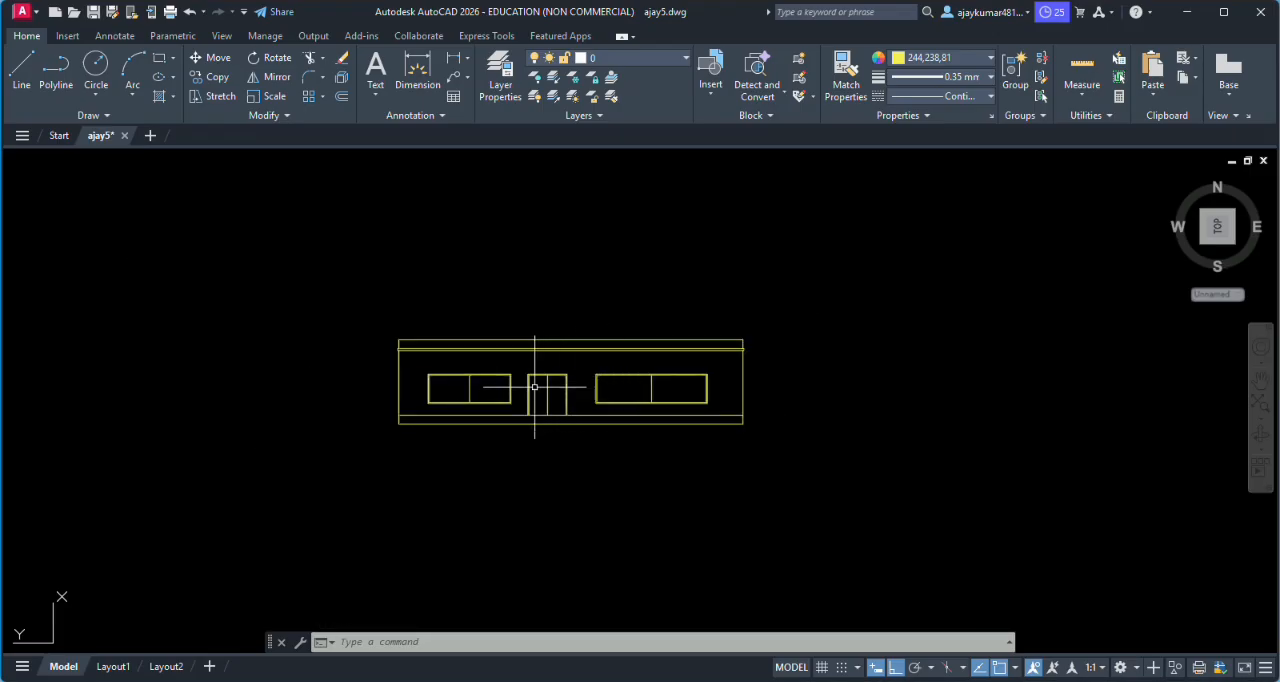
scroll(538, 387, up, 6)
scroll(554, 392, down, 4)
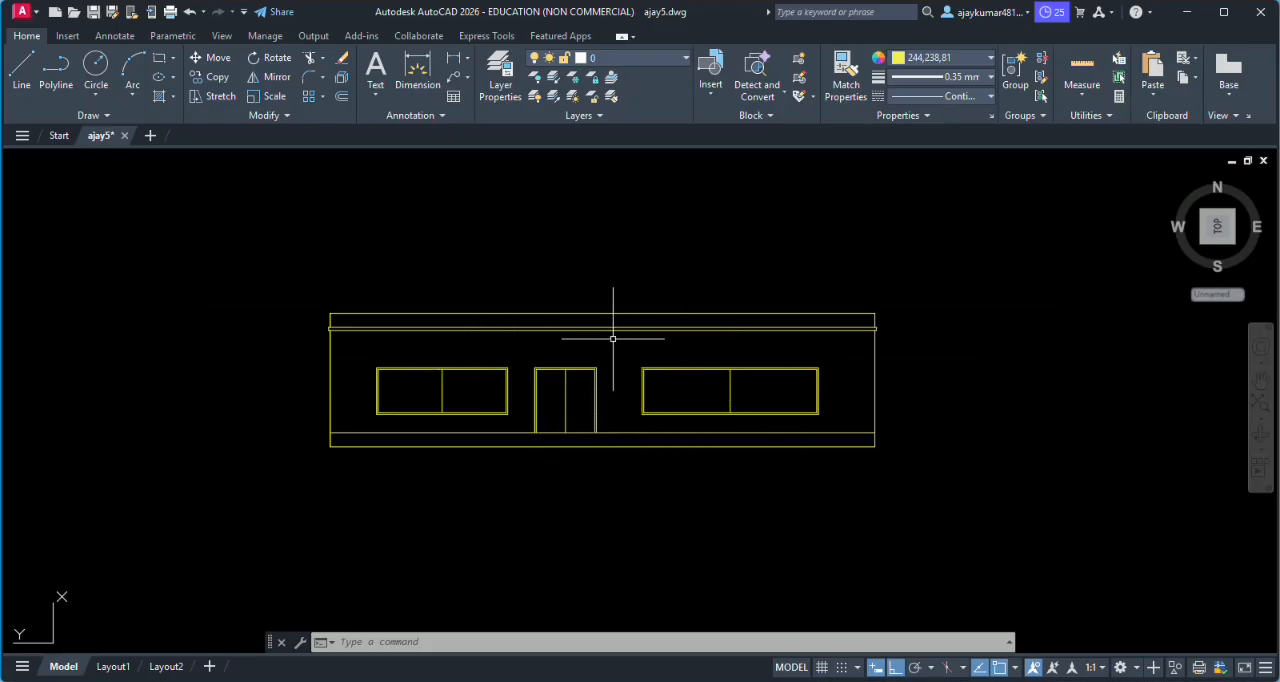
text(H)
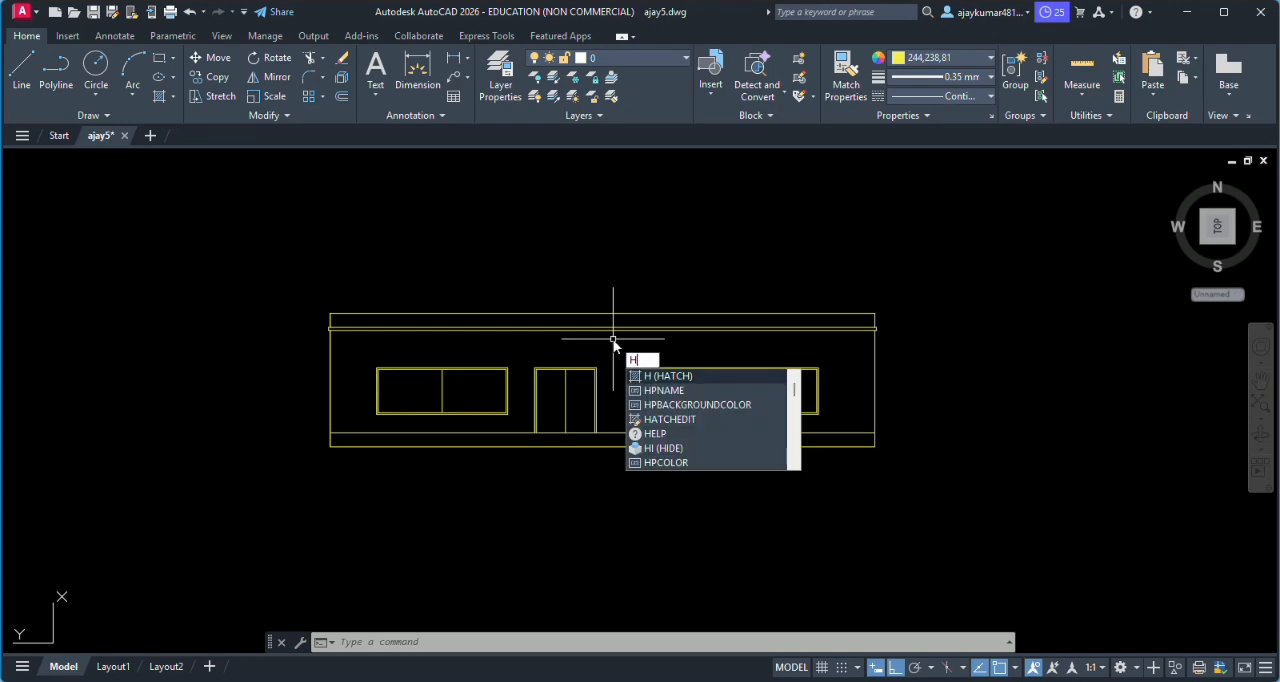
key(Return)
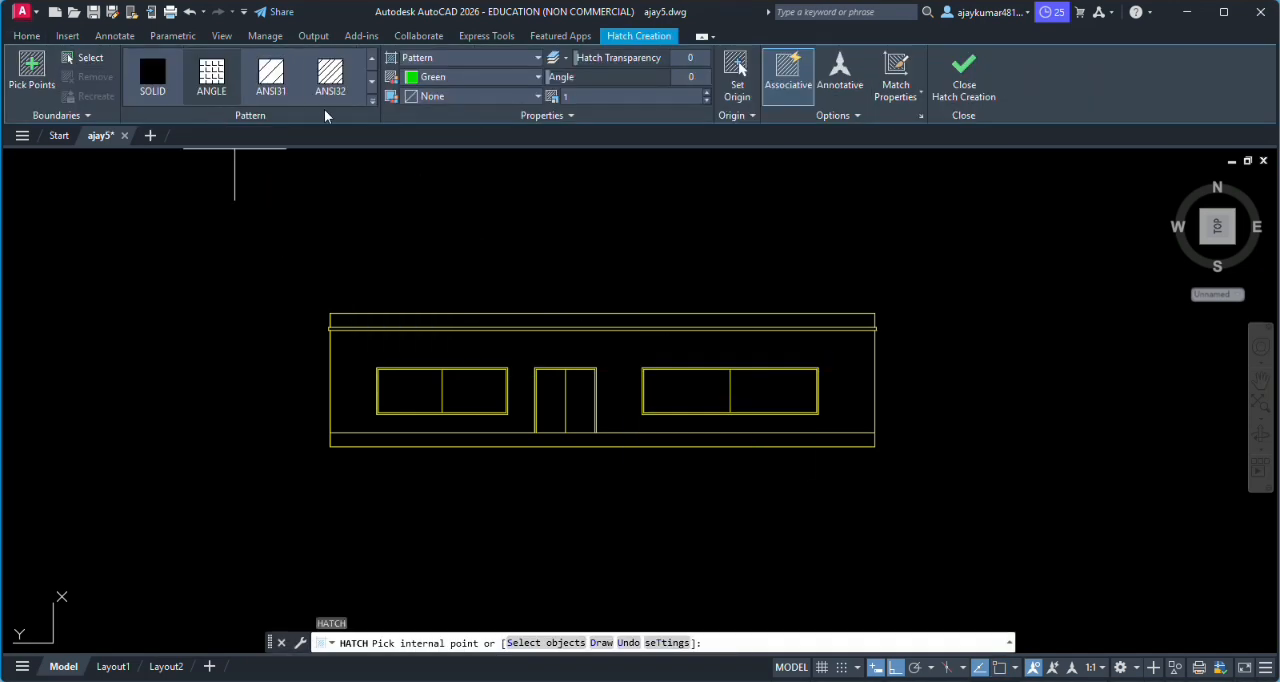
click(476, 78)
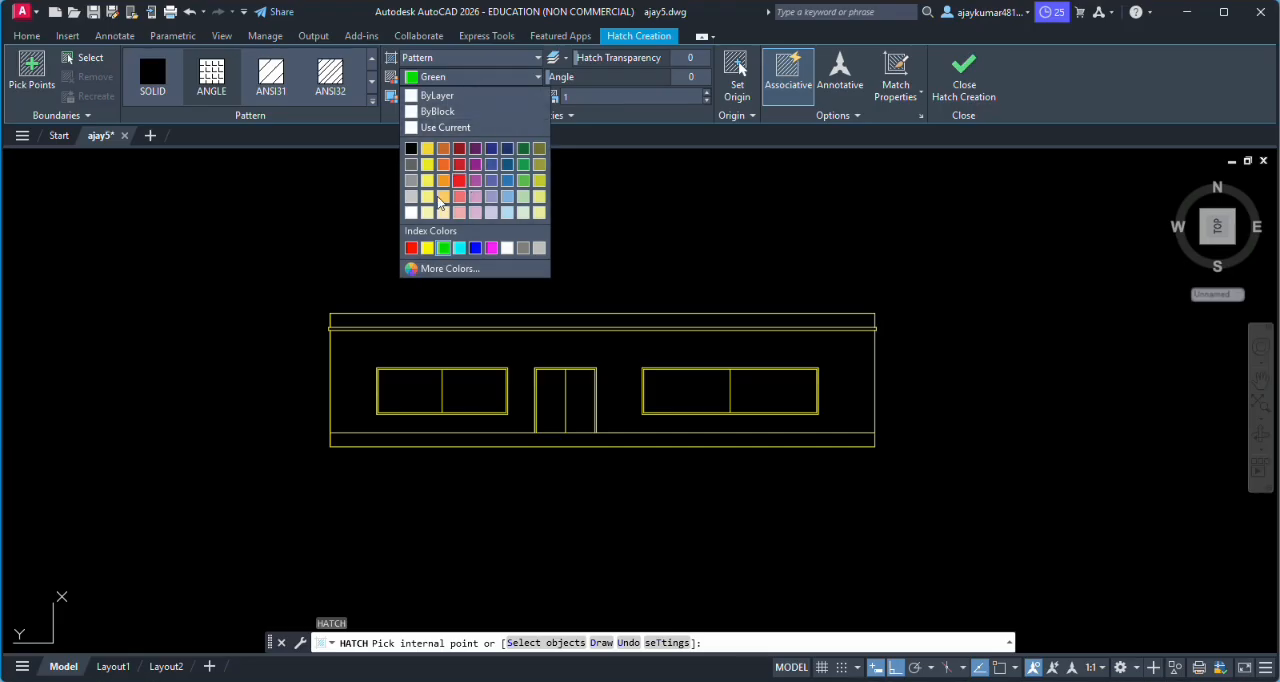
click(411, 249)
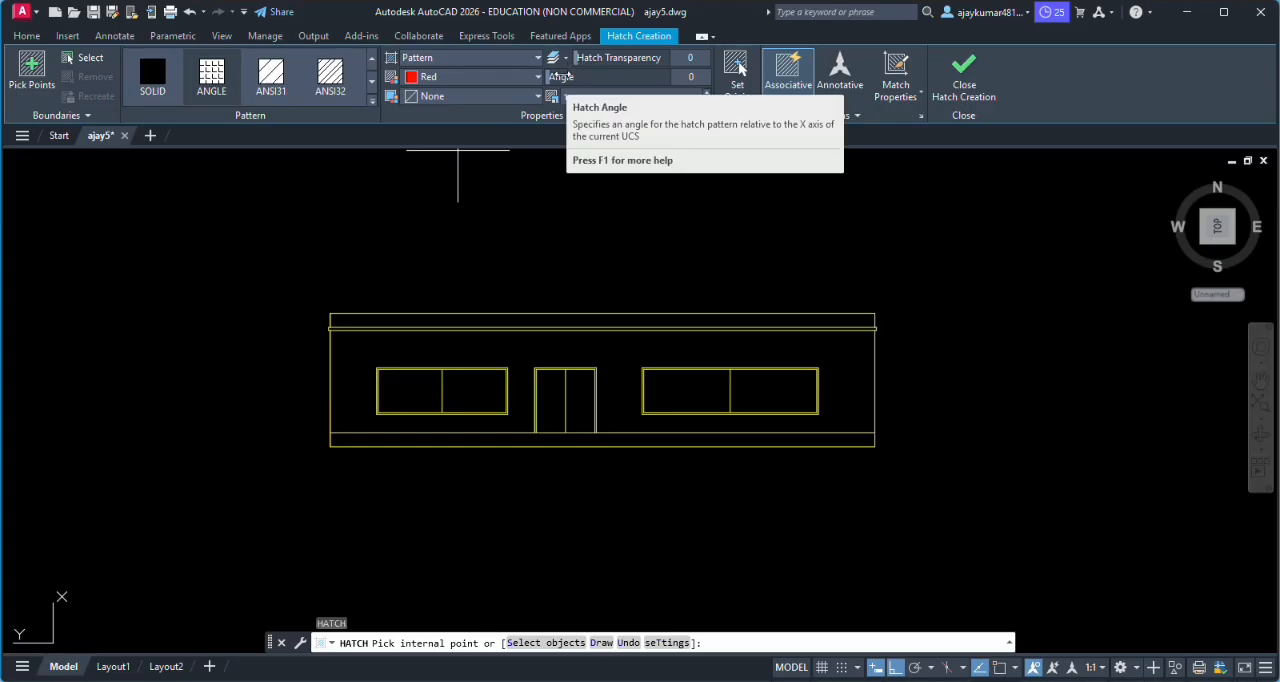
key(Return)
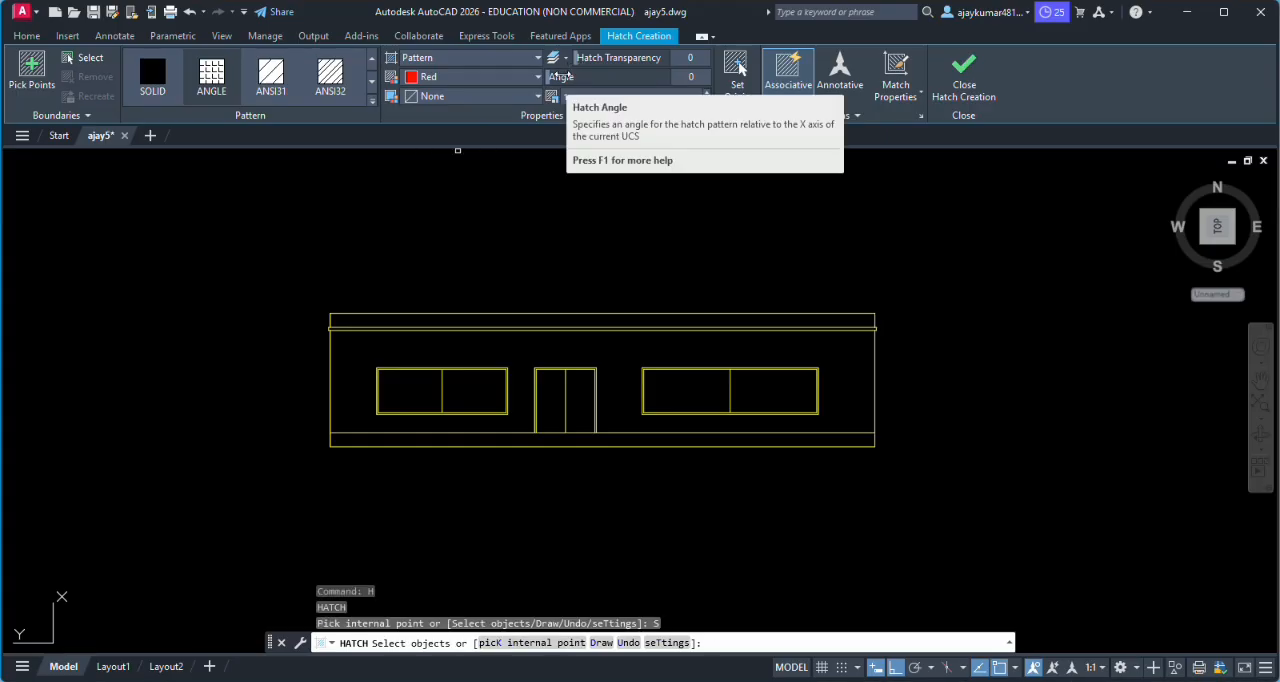
click(447, 60)
click(415, 76)
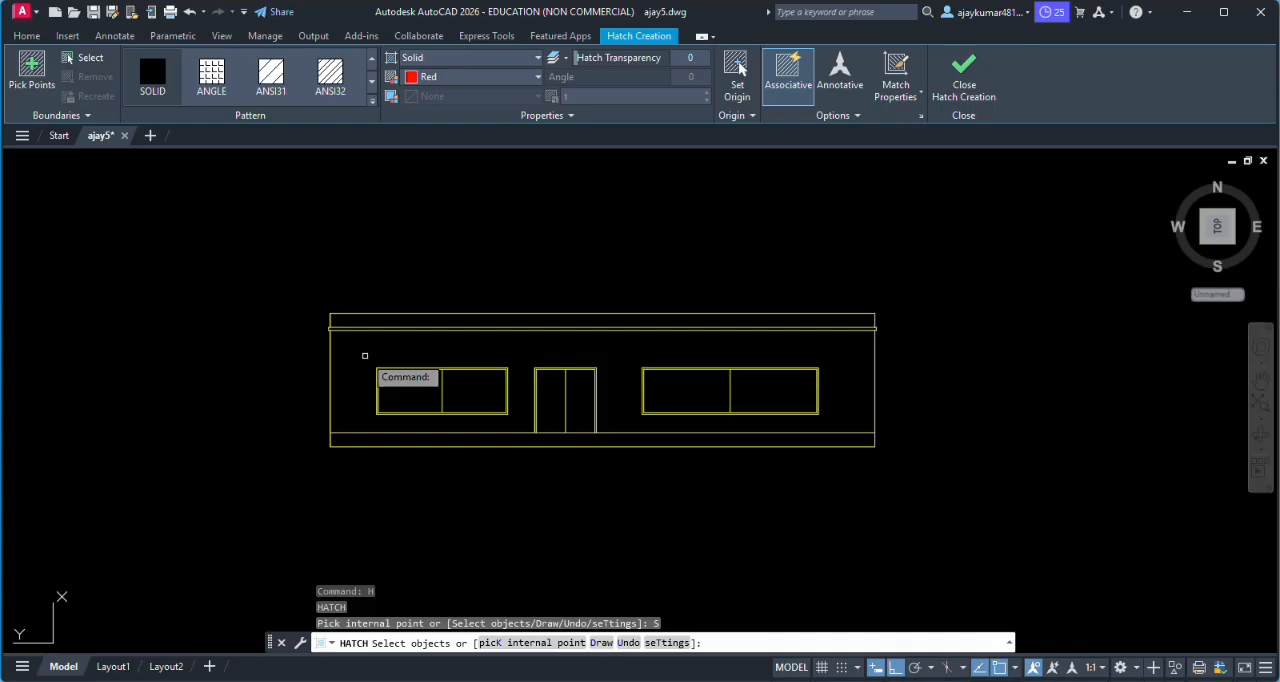
key(Return)
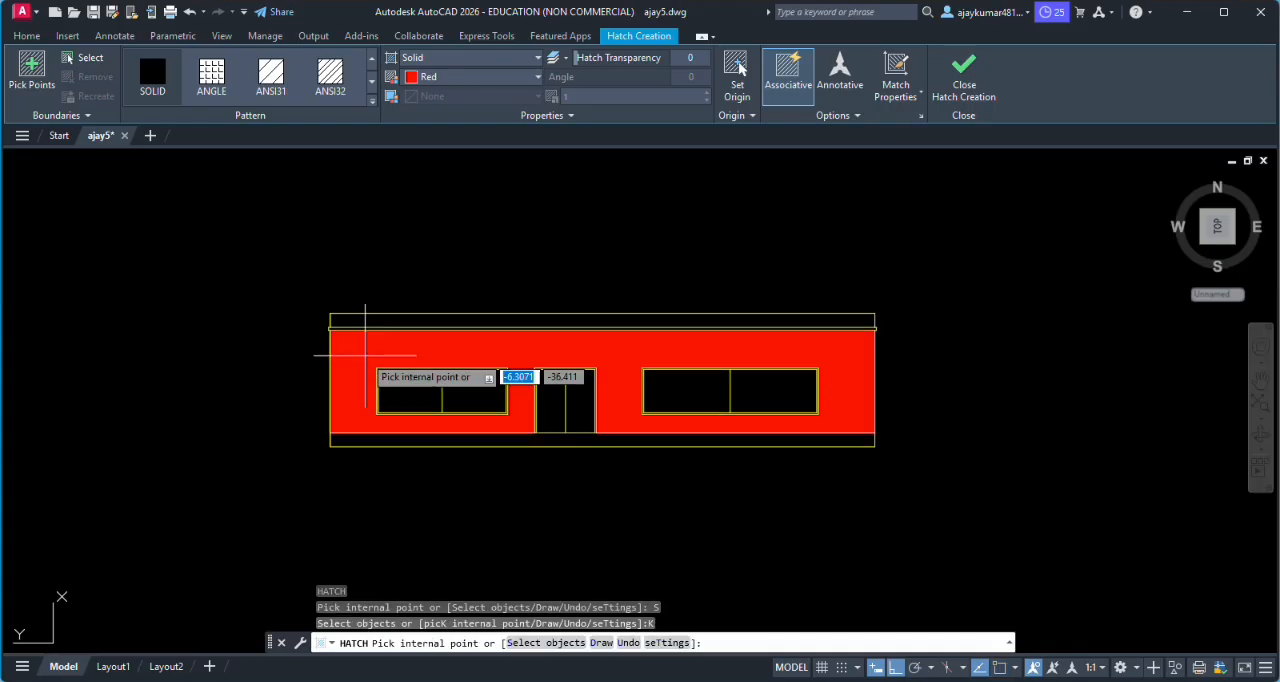
click(365, 354)
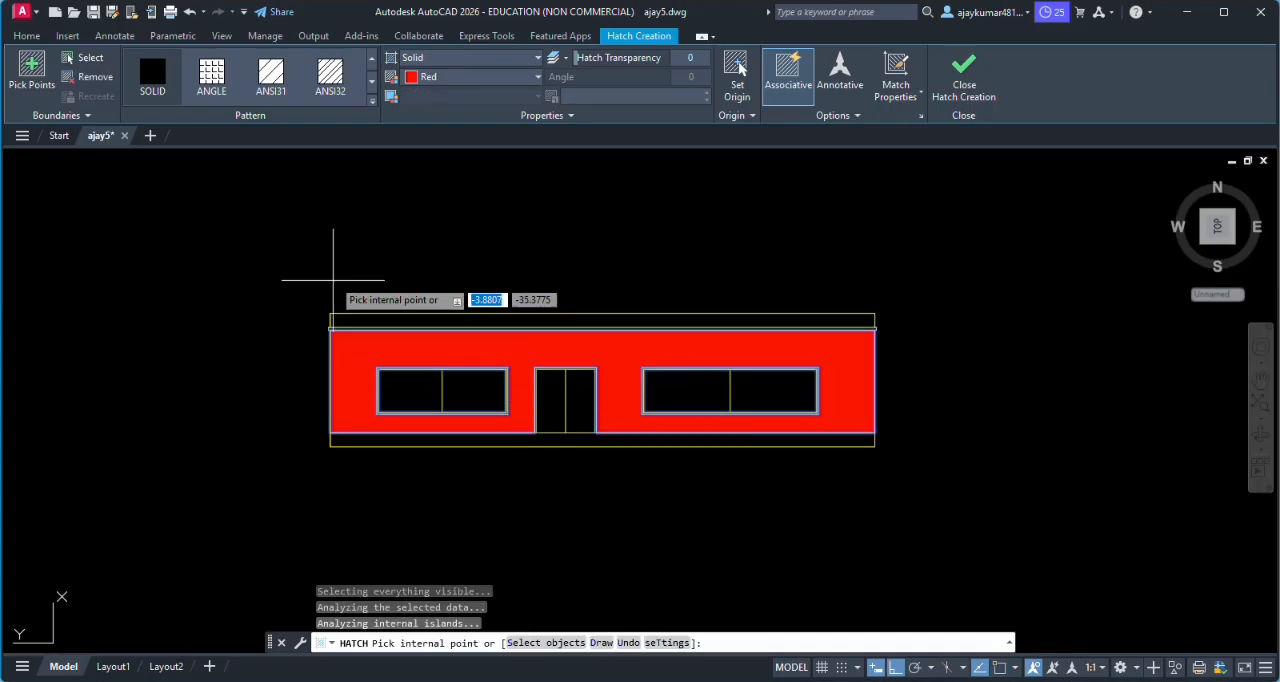
scroll(430, 340, up, 6)
scroll(455, 420, down, 4)
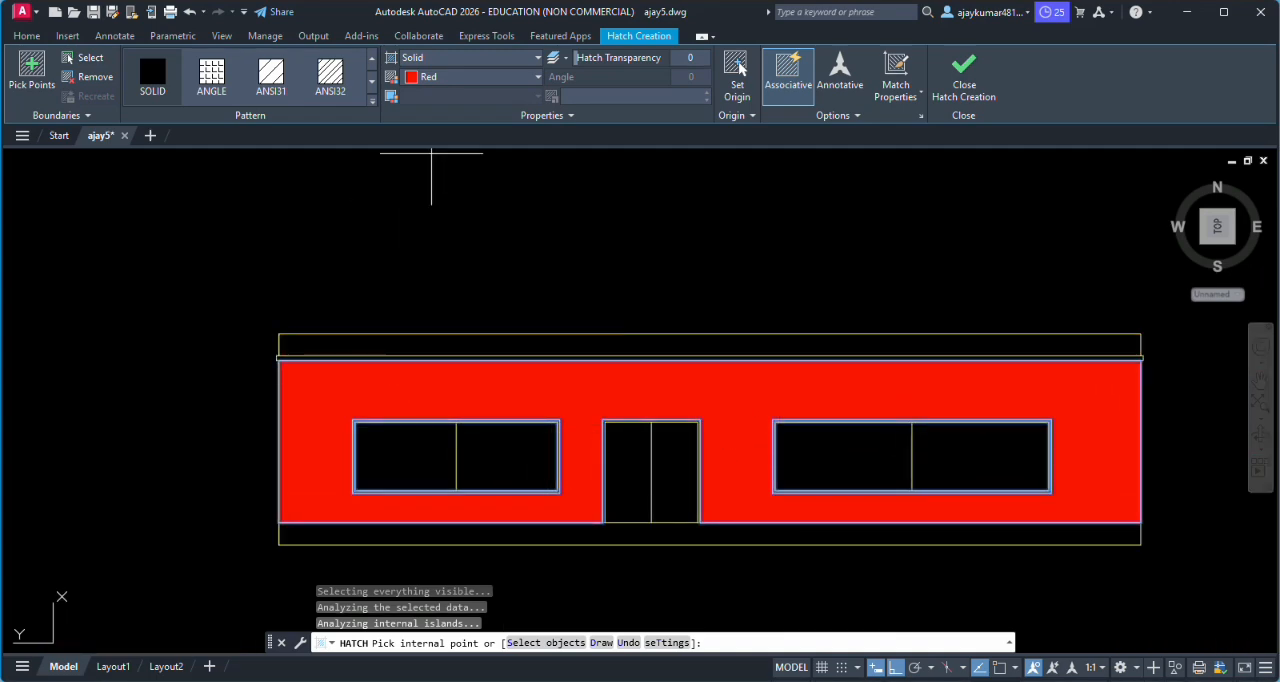
- Change the wall hatch to the AR-B816 pattern with yellow as its hatch colour and finish the hatch
click(445, 58)
click(440, 108)
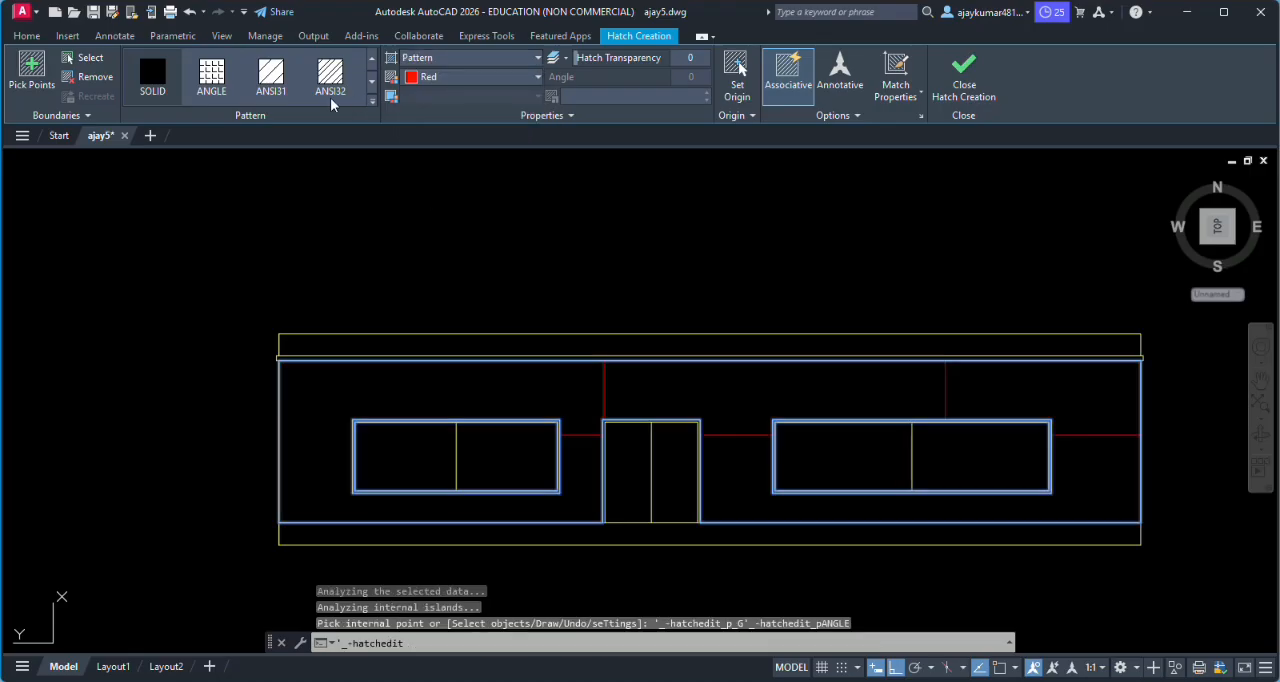
click(330, 75)
click(372, 100)
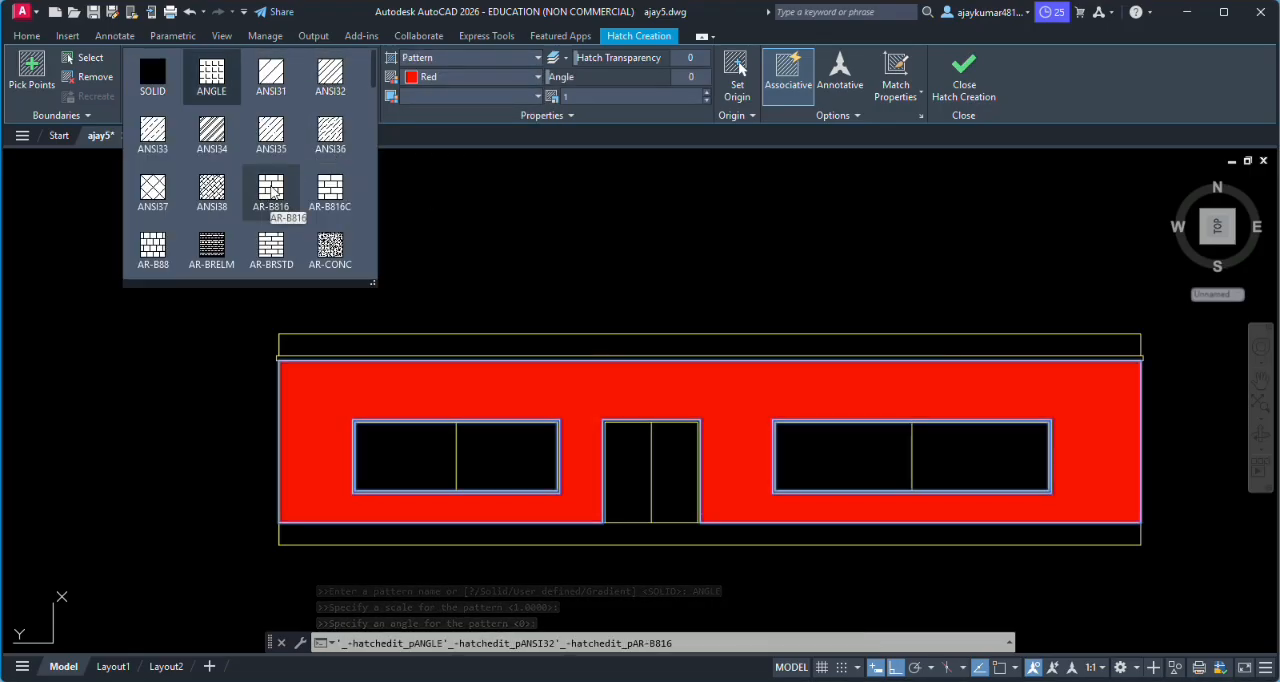
click(272, 191)
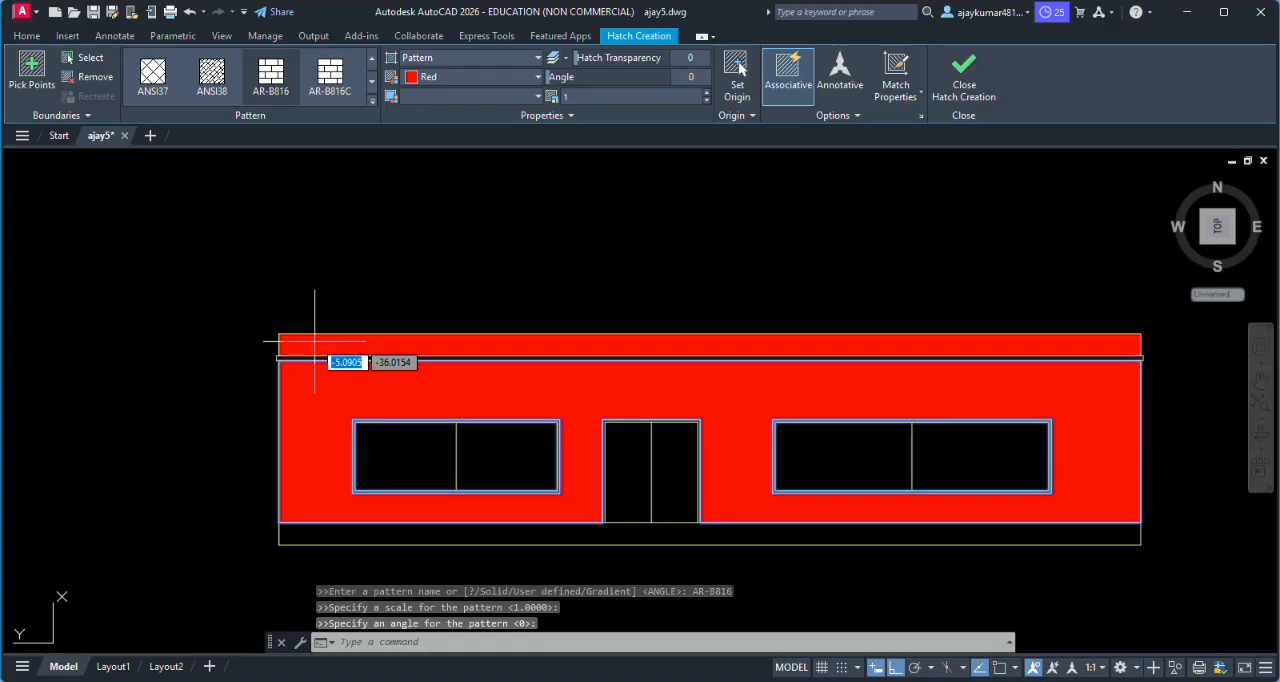
click(457, 75)
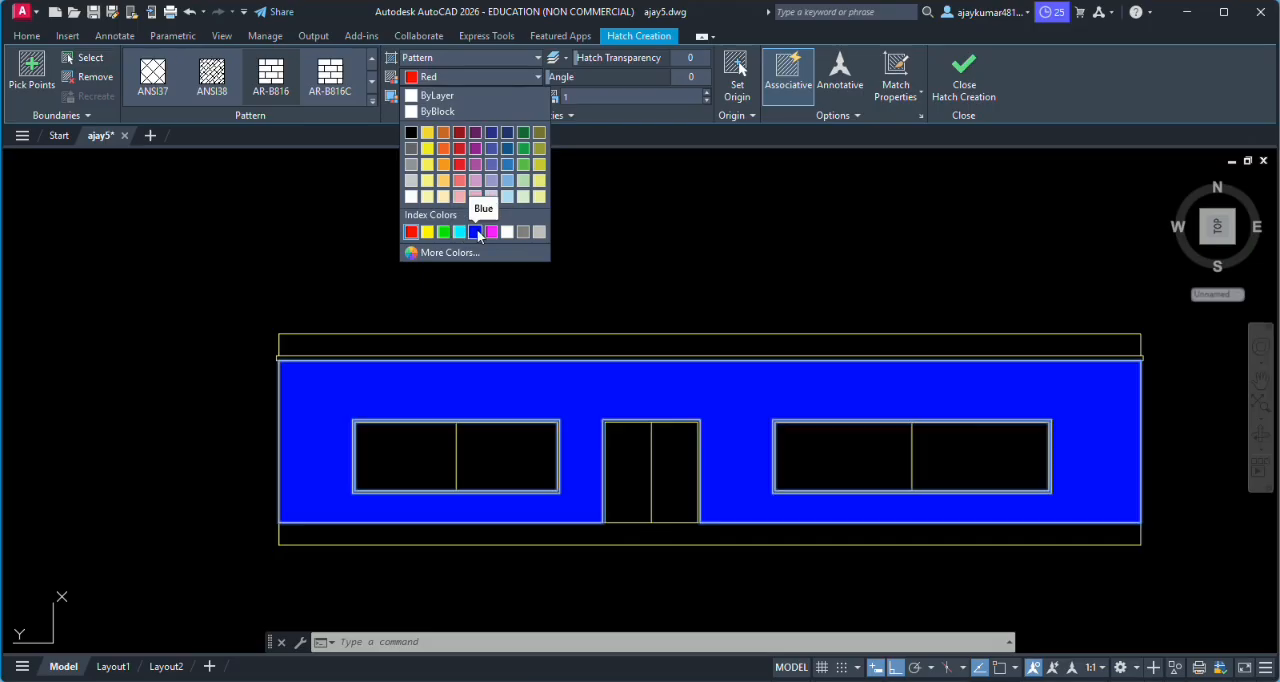
click(429, 233)
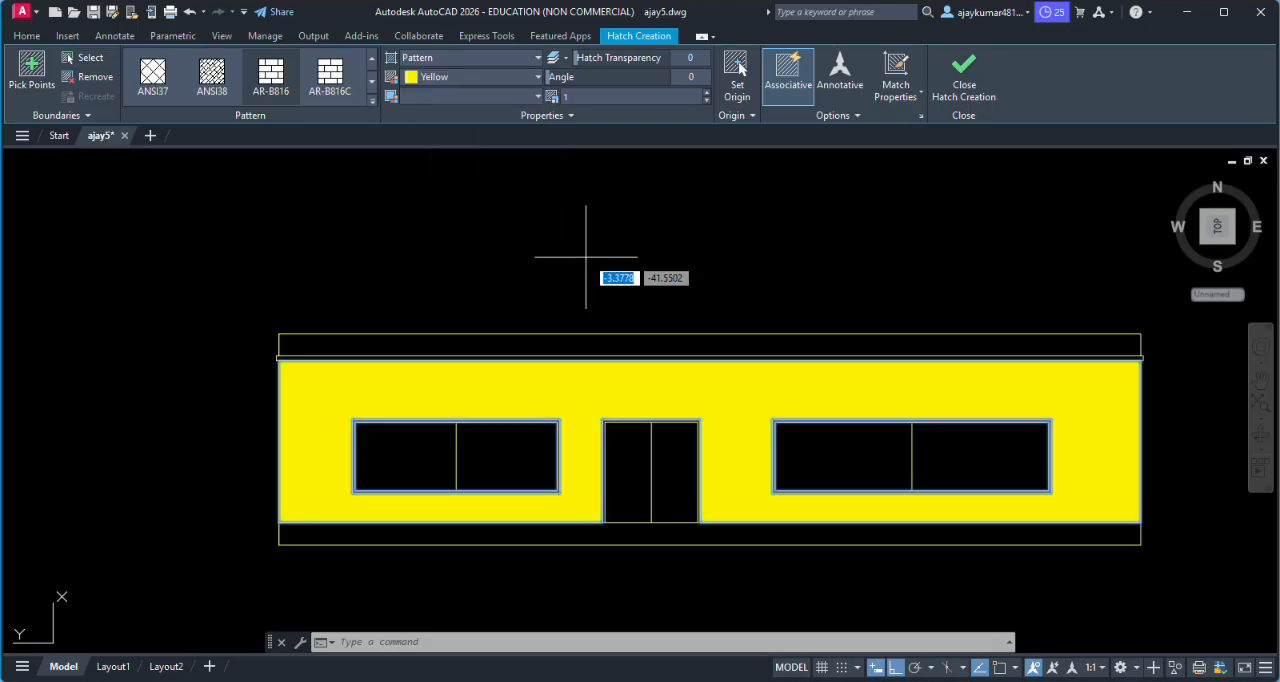
key(Return)
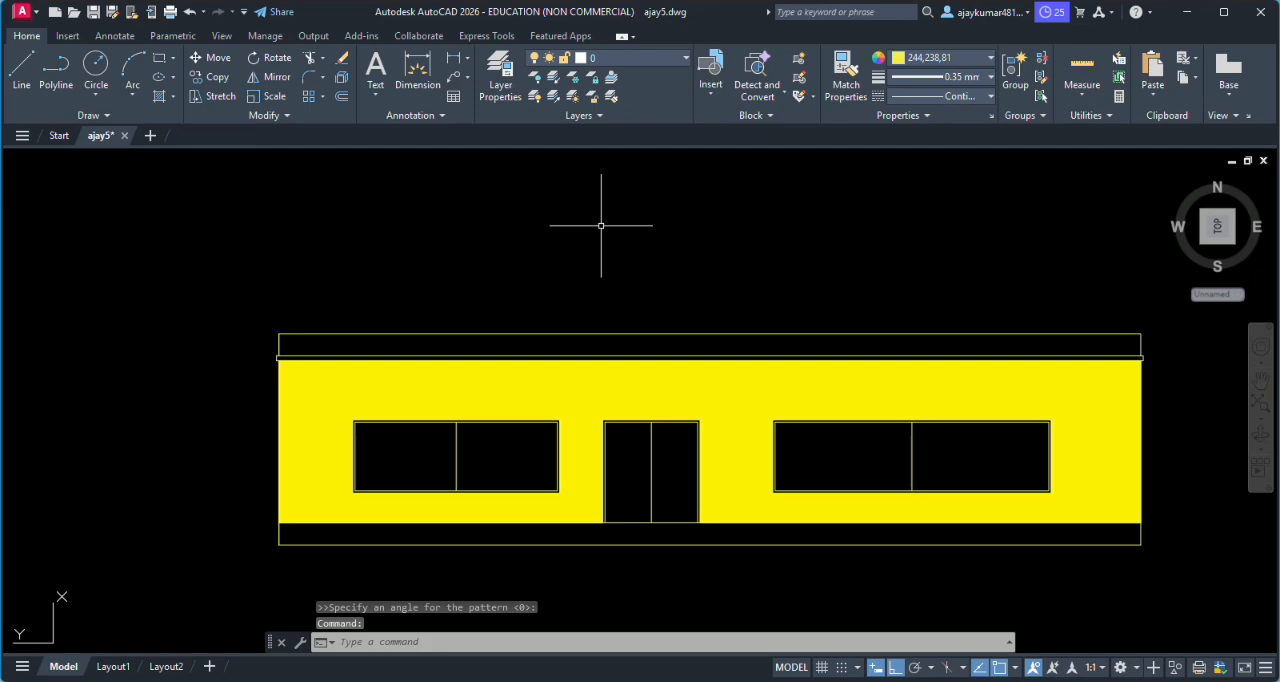
- Hatch the parapet band above the roof slab with the AR-B88 pattern at scale 0.001 on a red background
text(H)
key(Return)
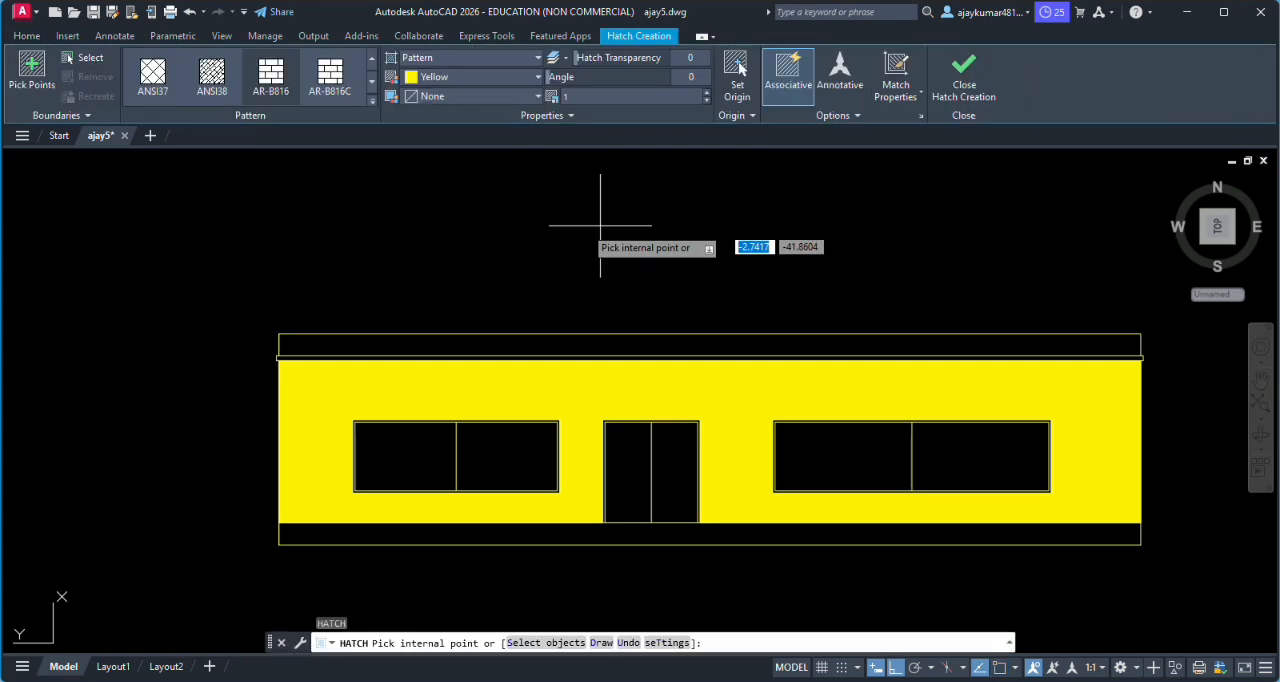
click(440, 58)
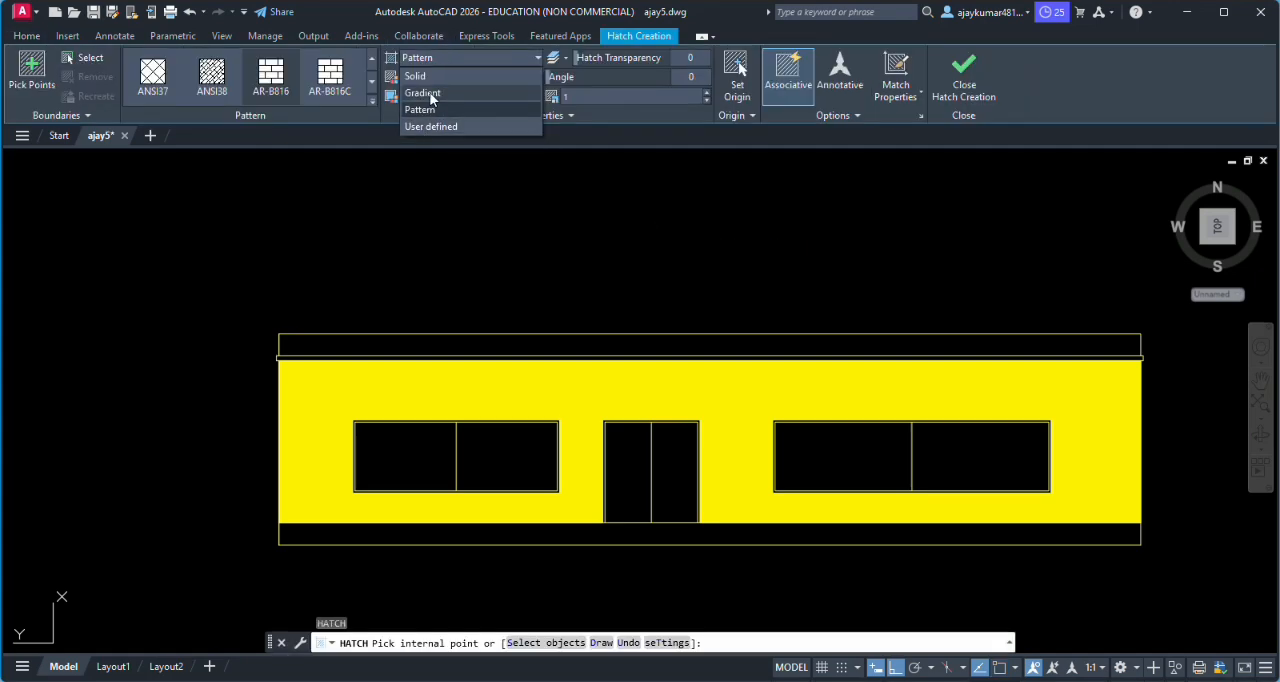
click(415, 76)
click(431, 60)
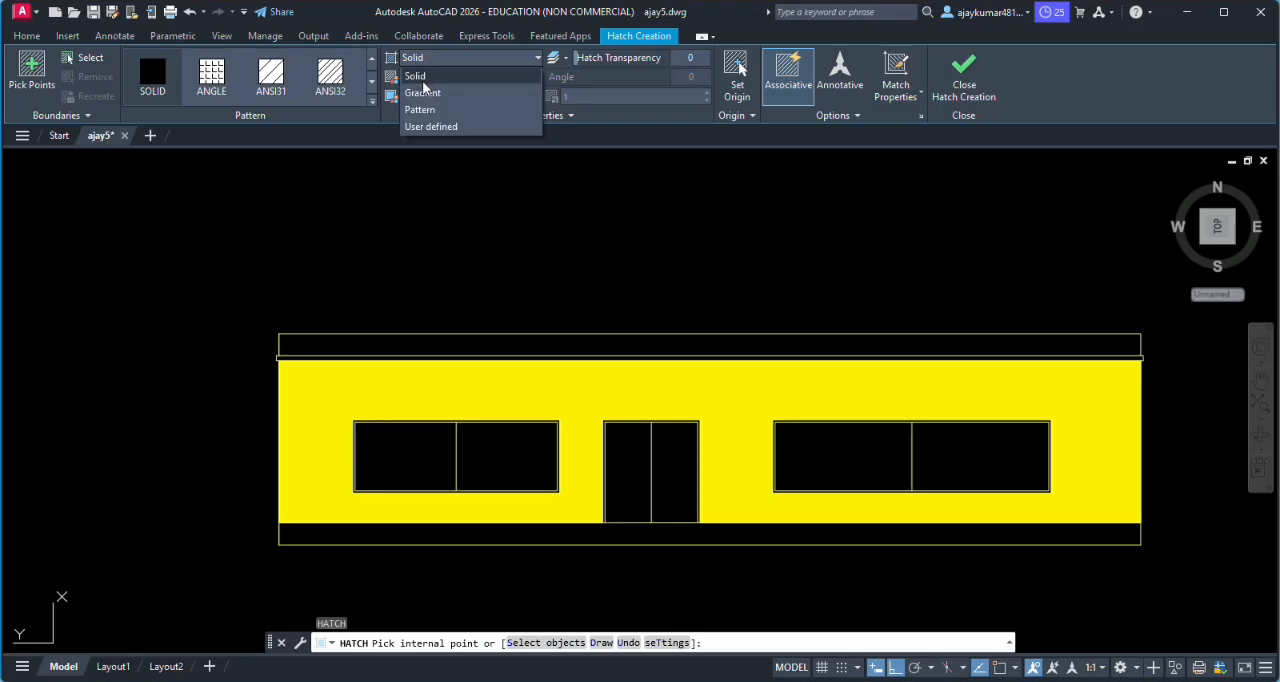
click(425, 76)
click(274, 88)
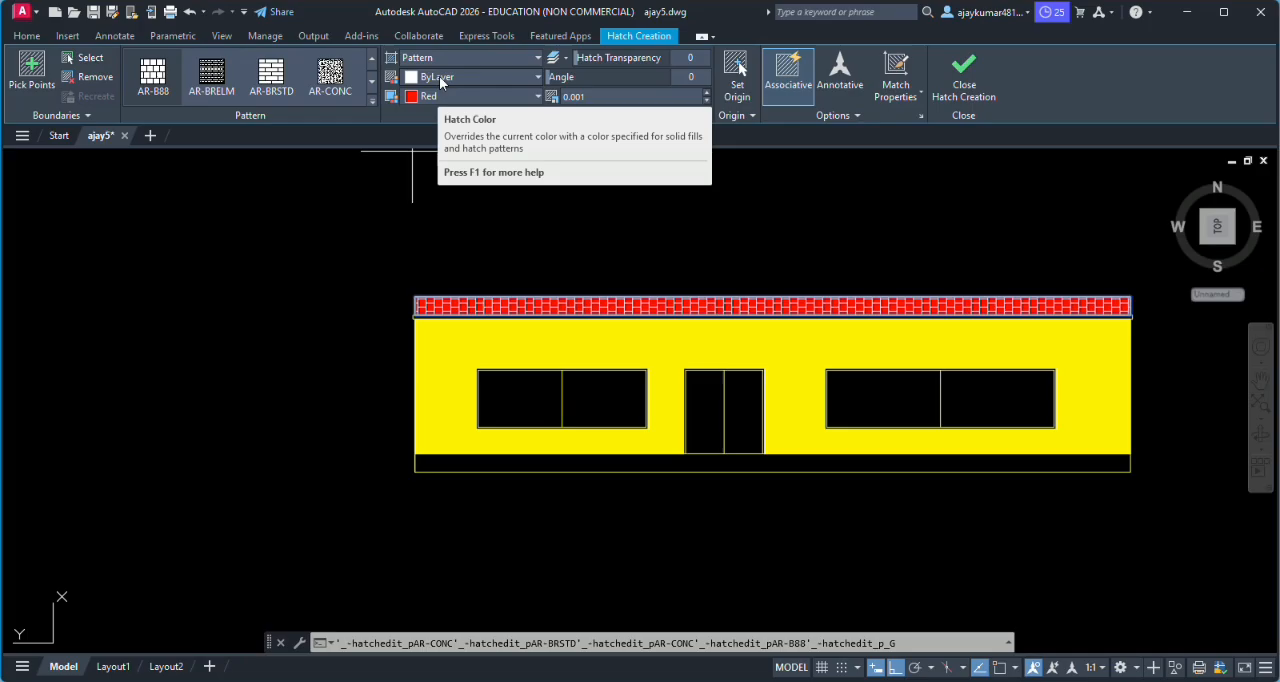
click(440, 80)
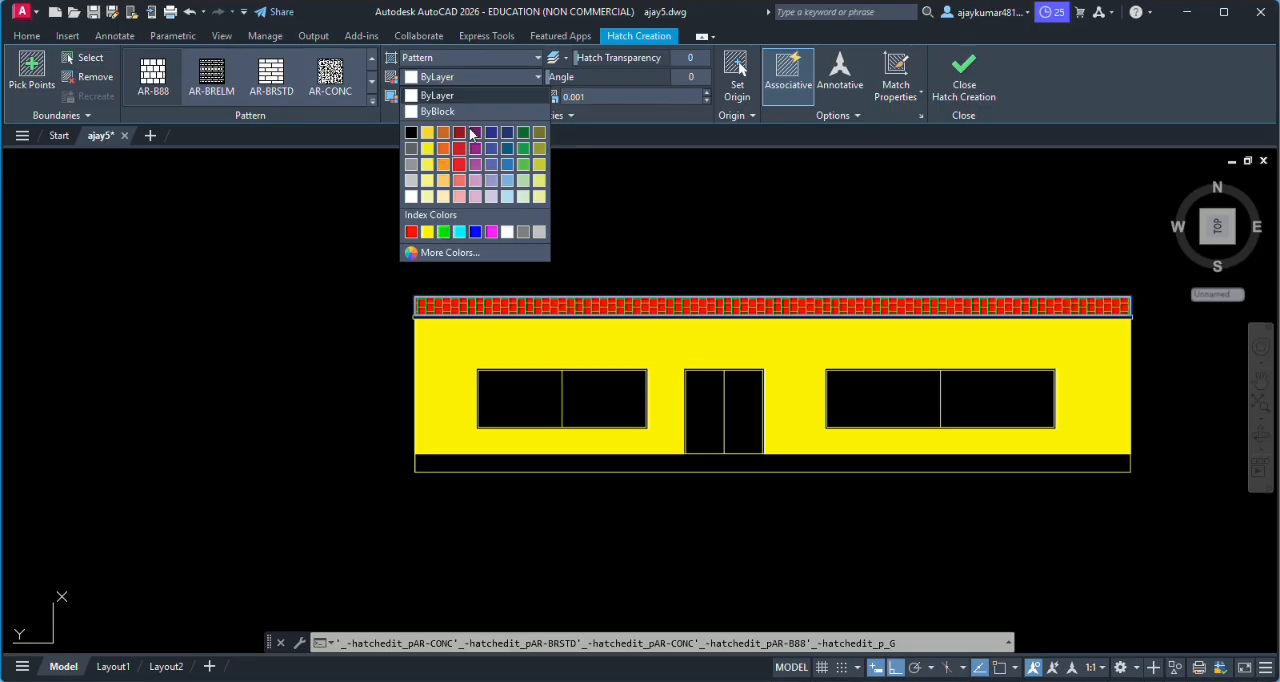
click(451, 96)
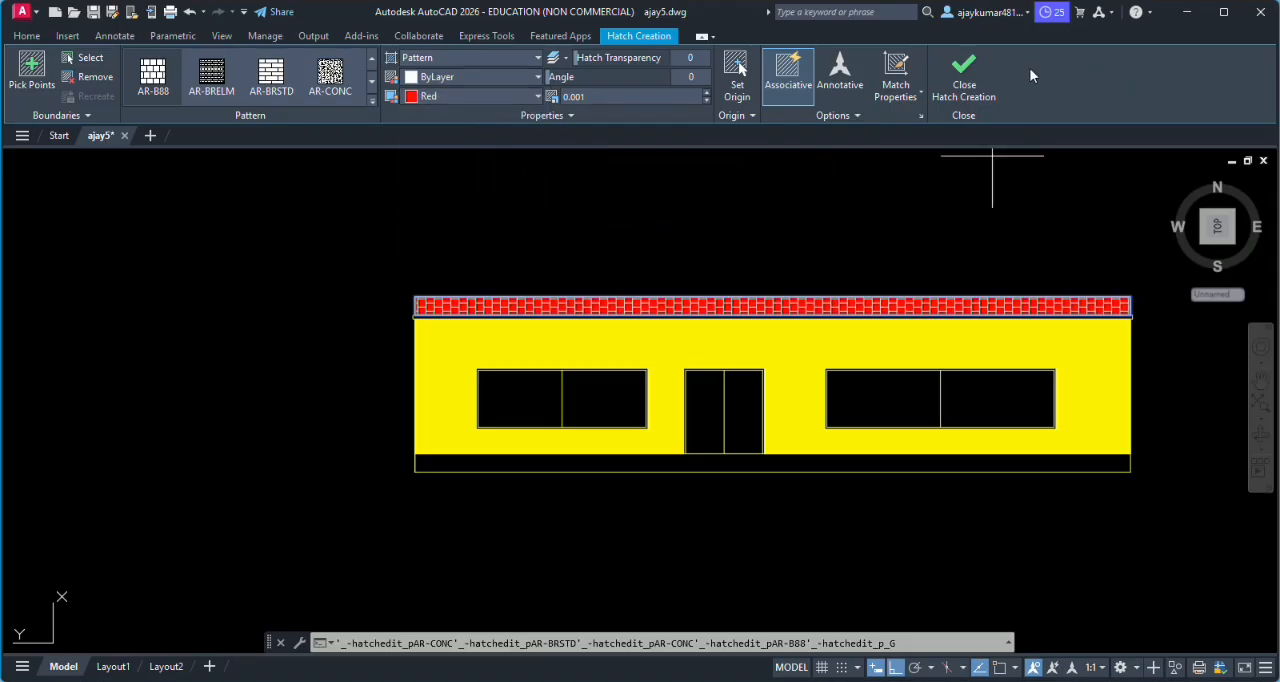
click(964, 75)
scroll(829, 286, up, 5)
scroll(820, 280, down, 6)
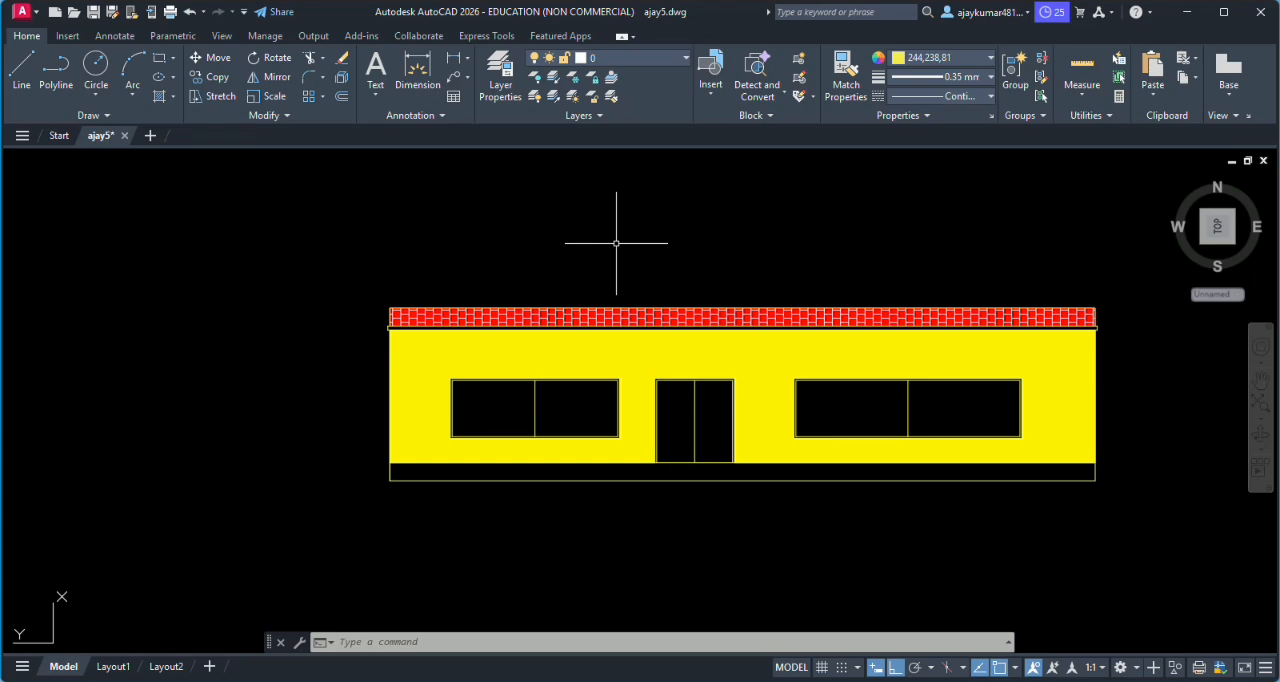
- Start a new hatch and choose the AR-CONC concrete pattern from the hatch pattern library
text(H)
key(Return)
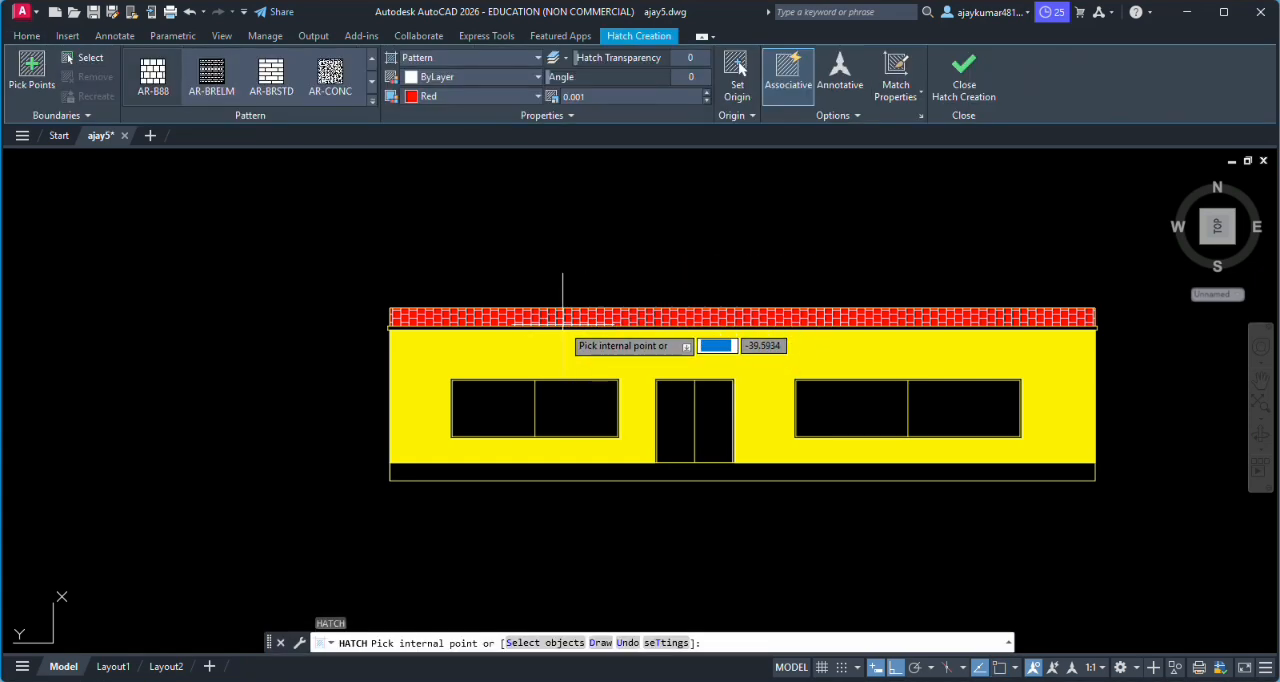
scroll(590, 325, up, 4)
scroll(558, 325, down, 2)
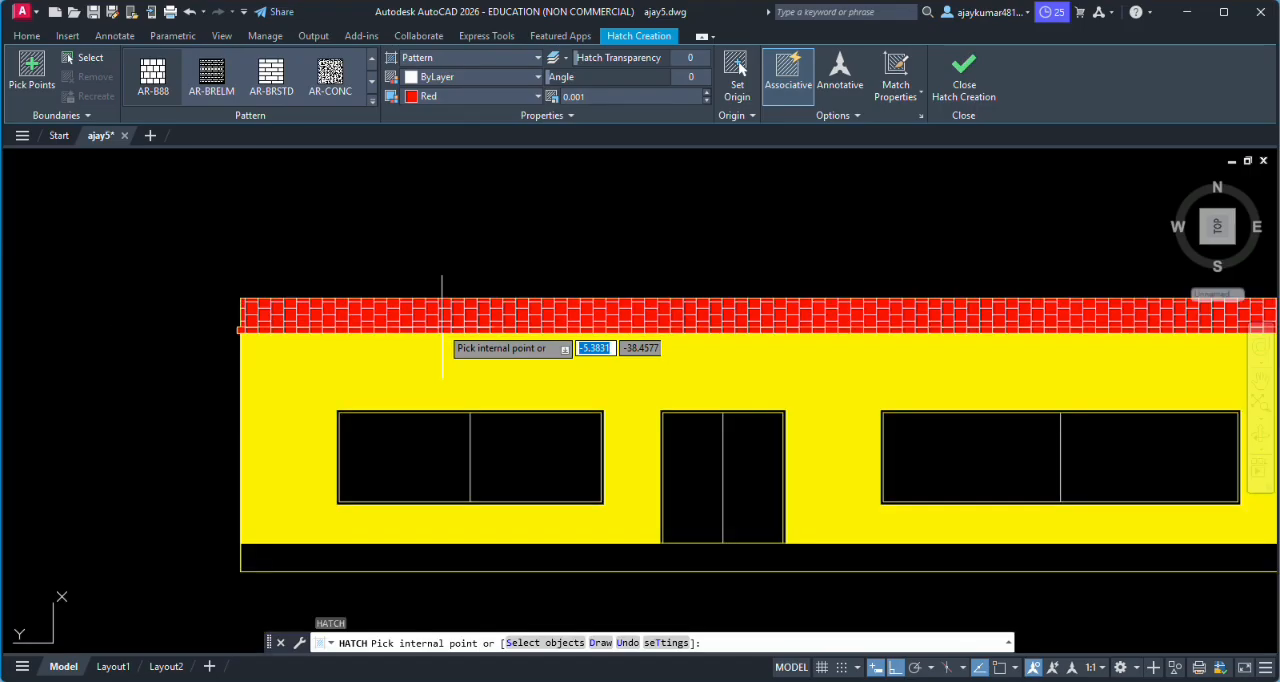
click(371, 100)
scroll(320, 150, down, 1)
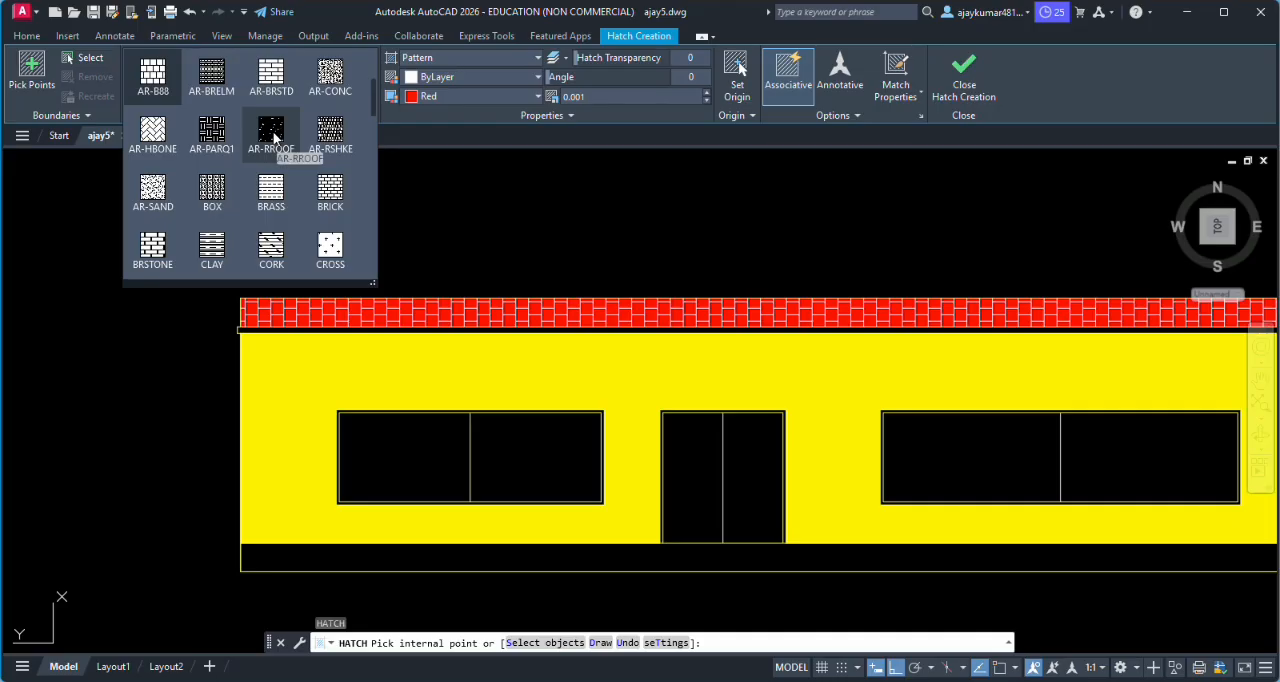
scroll(274, 139, down, 1)
scroll(275, 139, down, 5)
scroll(275, 139, up, 4)
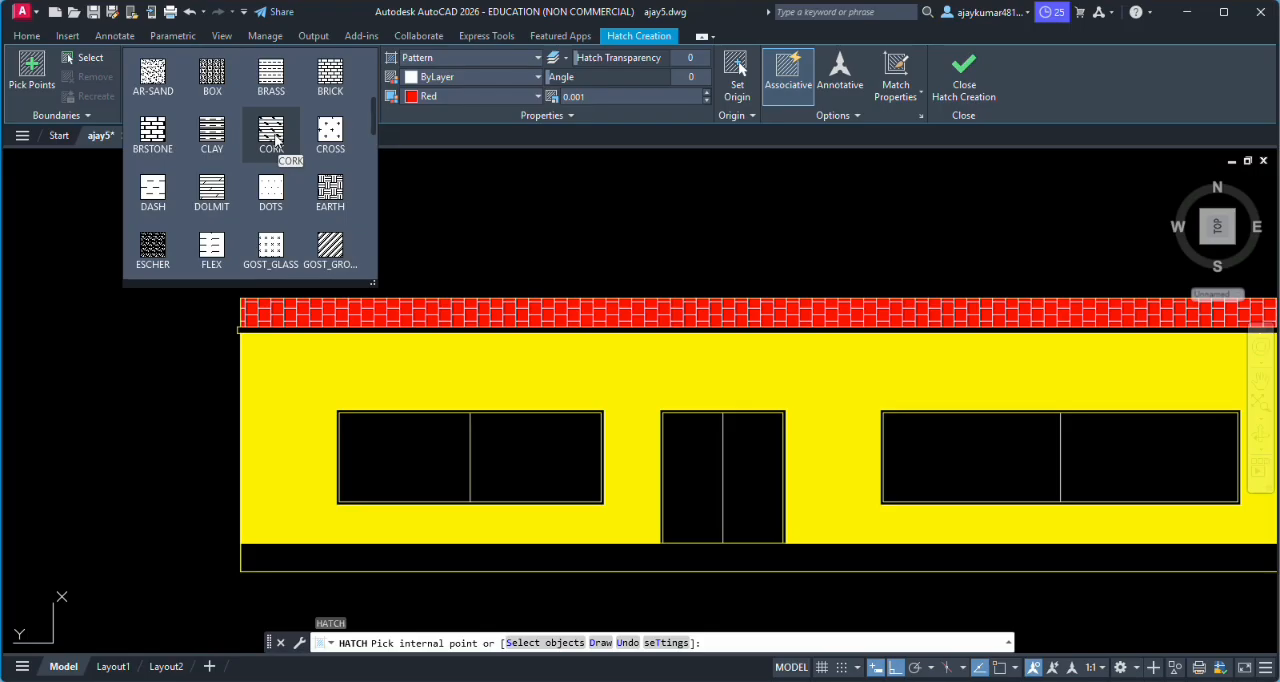
scroll(276, 140, up, 1)
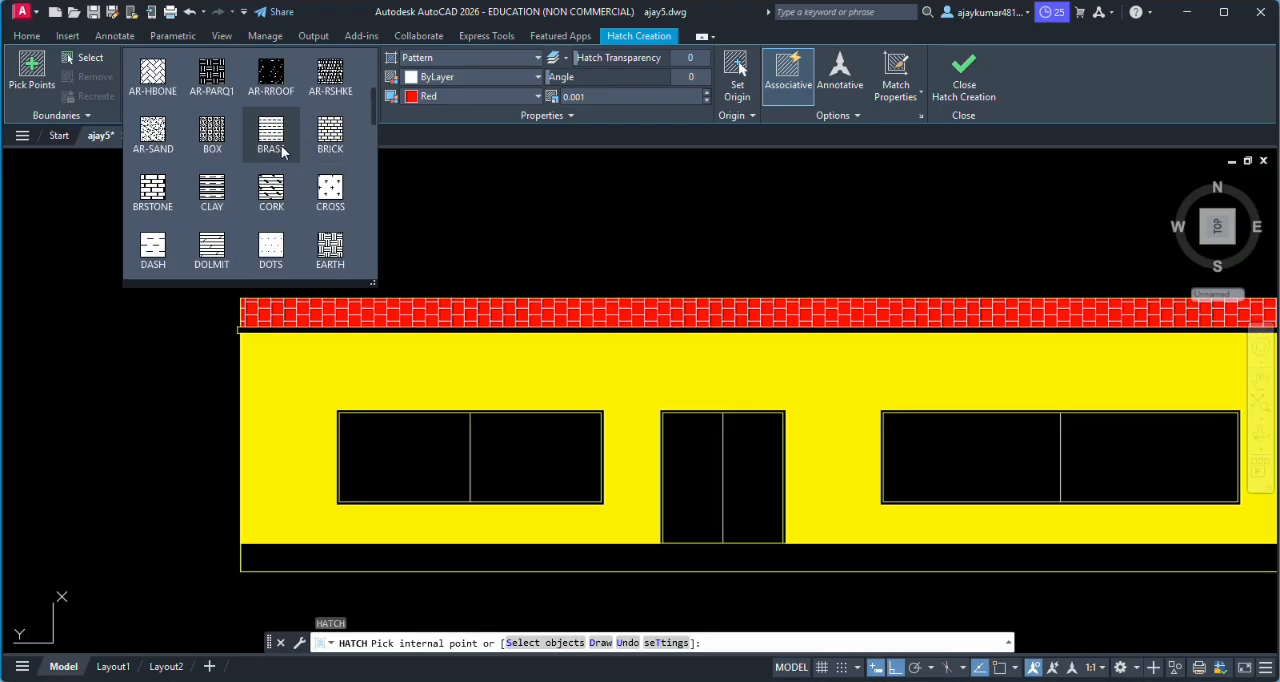
scroll(283, 140, up, 2)
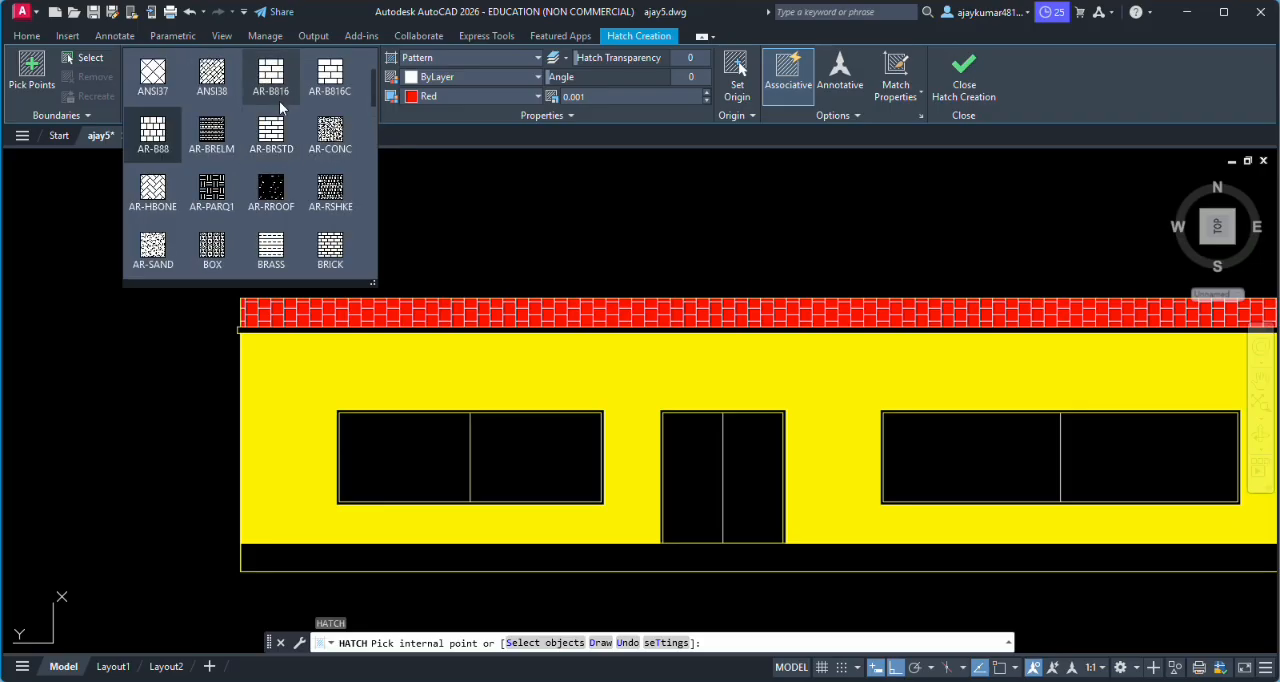
scroll(285, 130, down, 2)
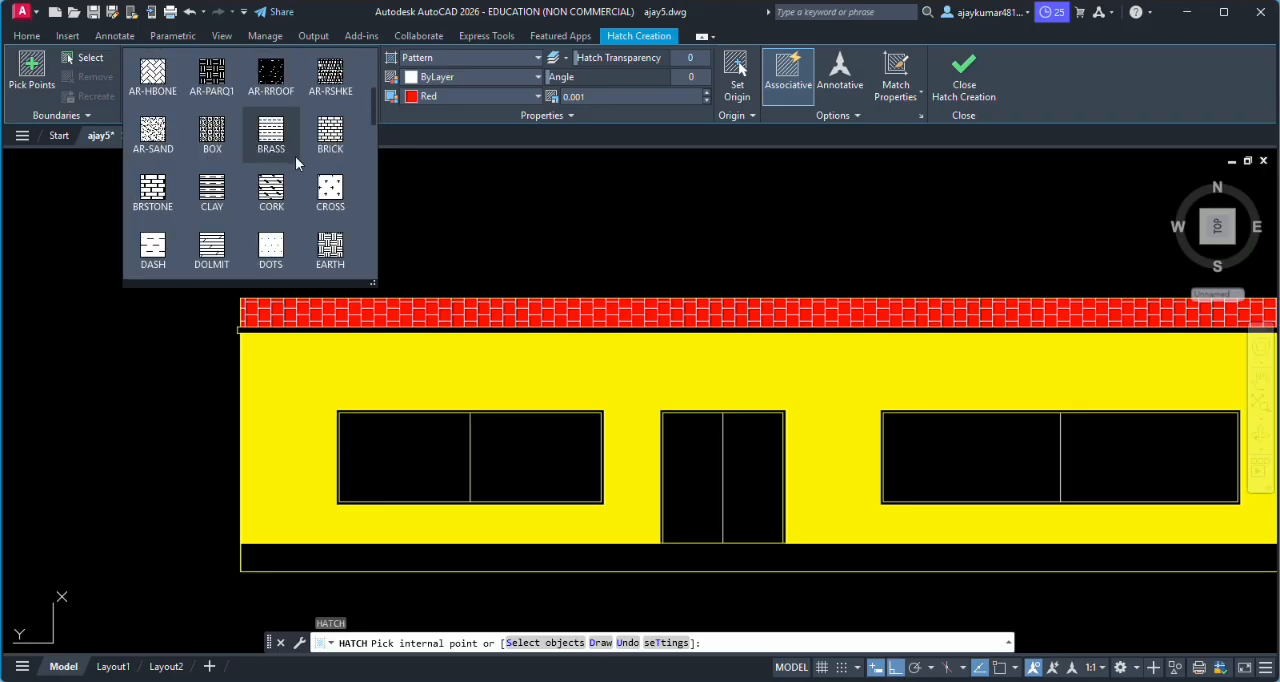
scroll(295, 156, down, 1)
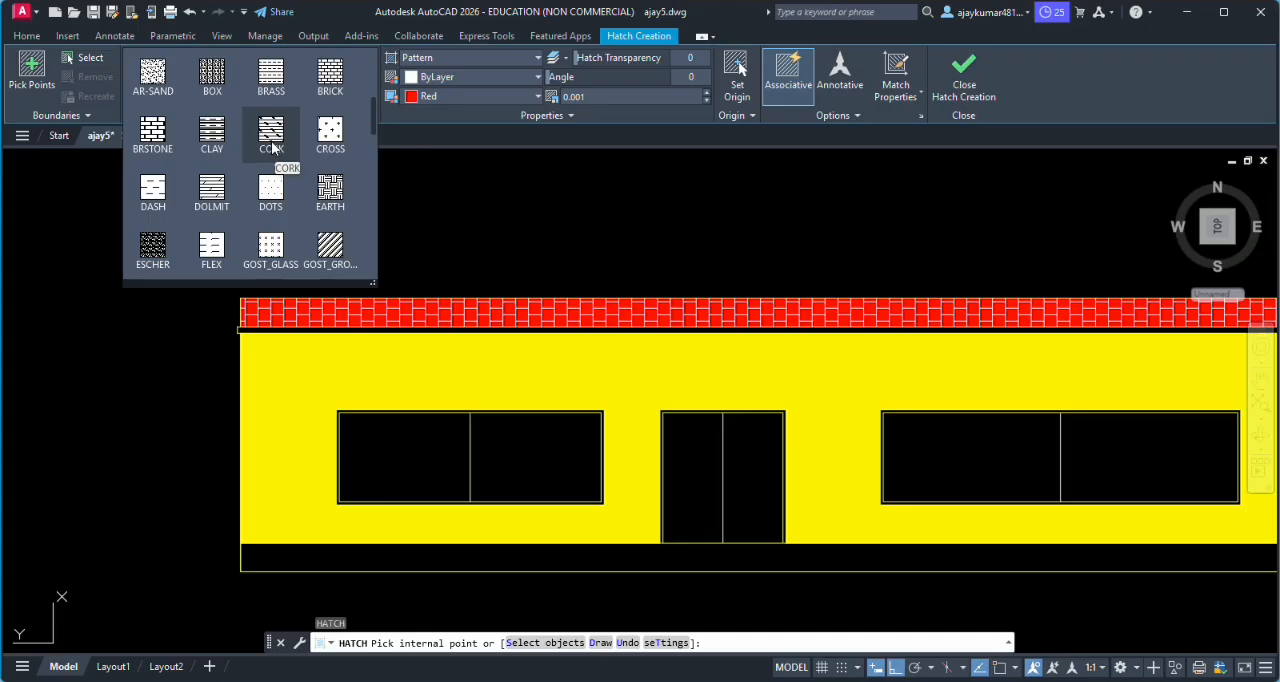
scroll(272, 148, up, 3)
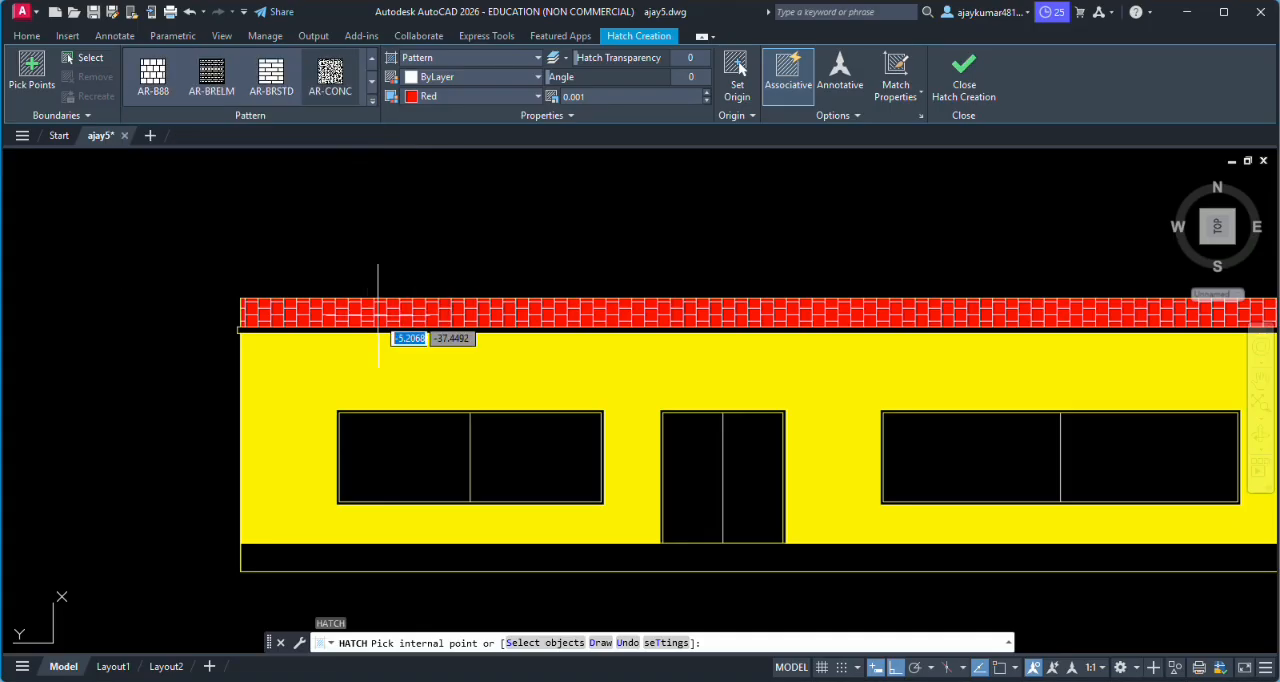
- Apply the hatch to the thin roof slab strip below the parapet, set its background color to 8 and finish the hatch
scroll(371, 331, up, 2)
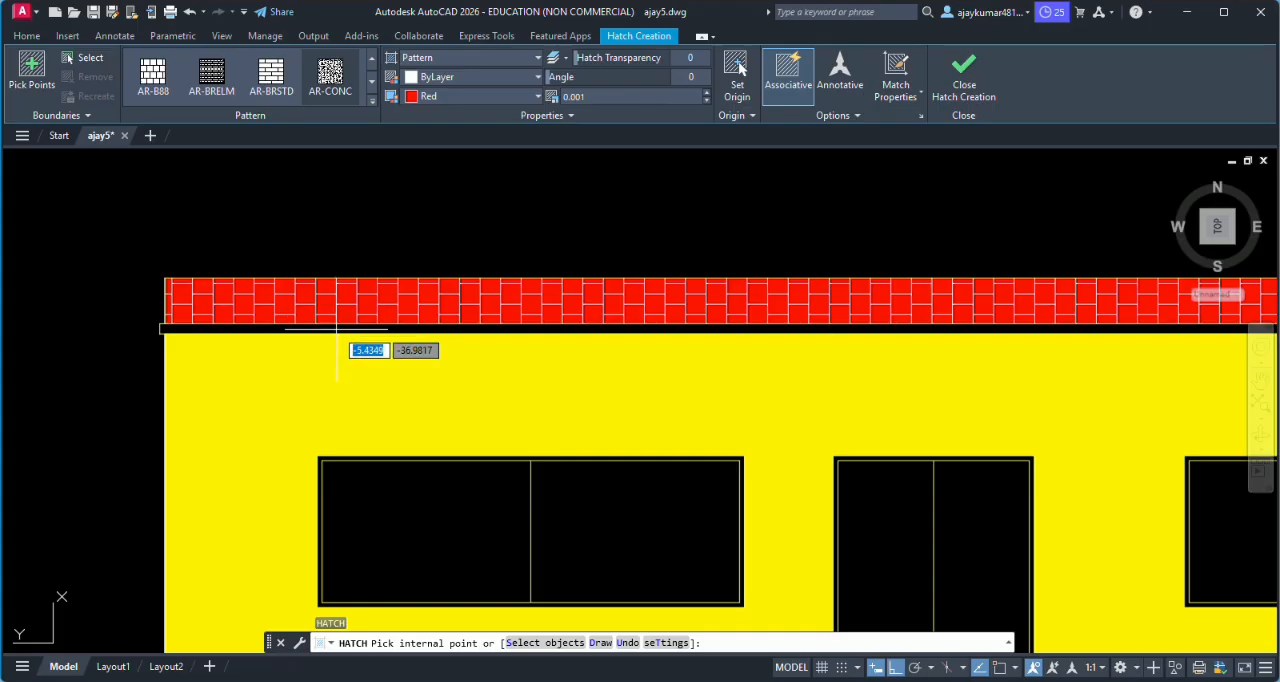
click(336, 328)
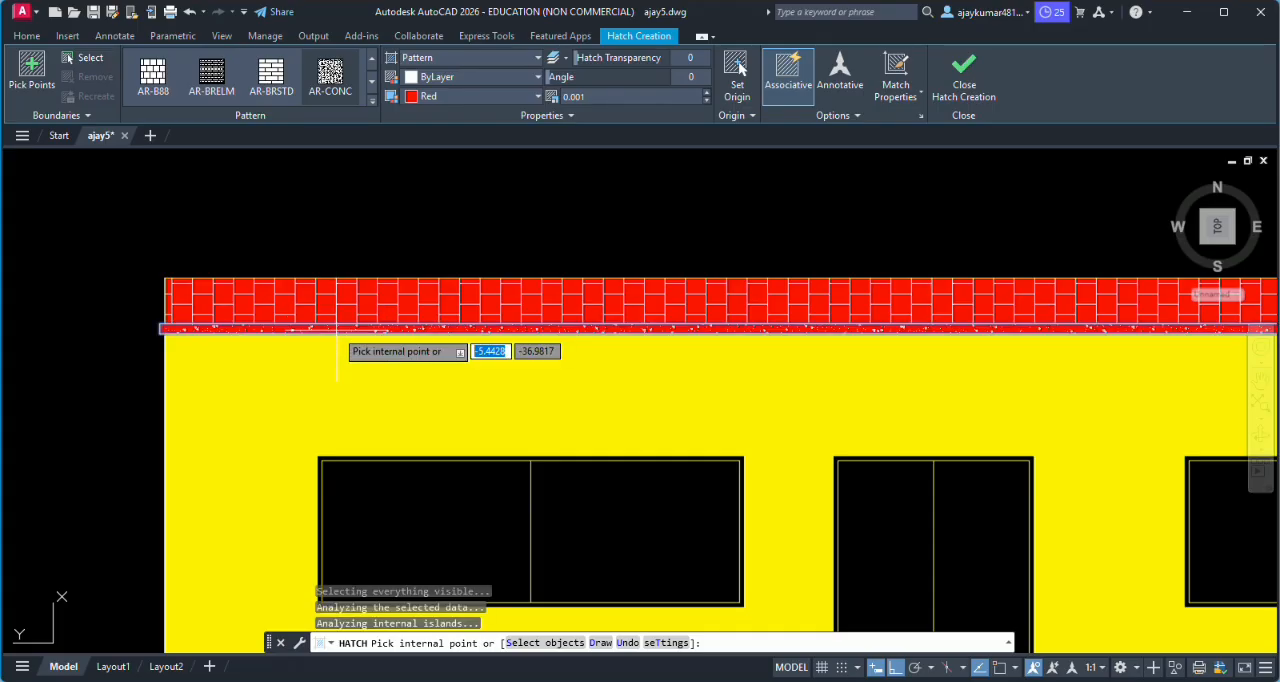
click(455, 96)
click(525, 236)
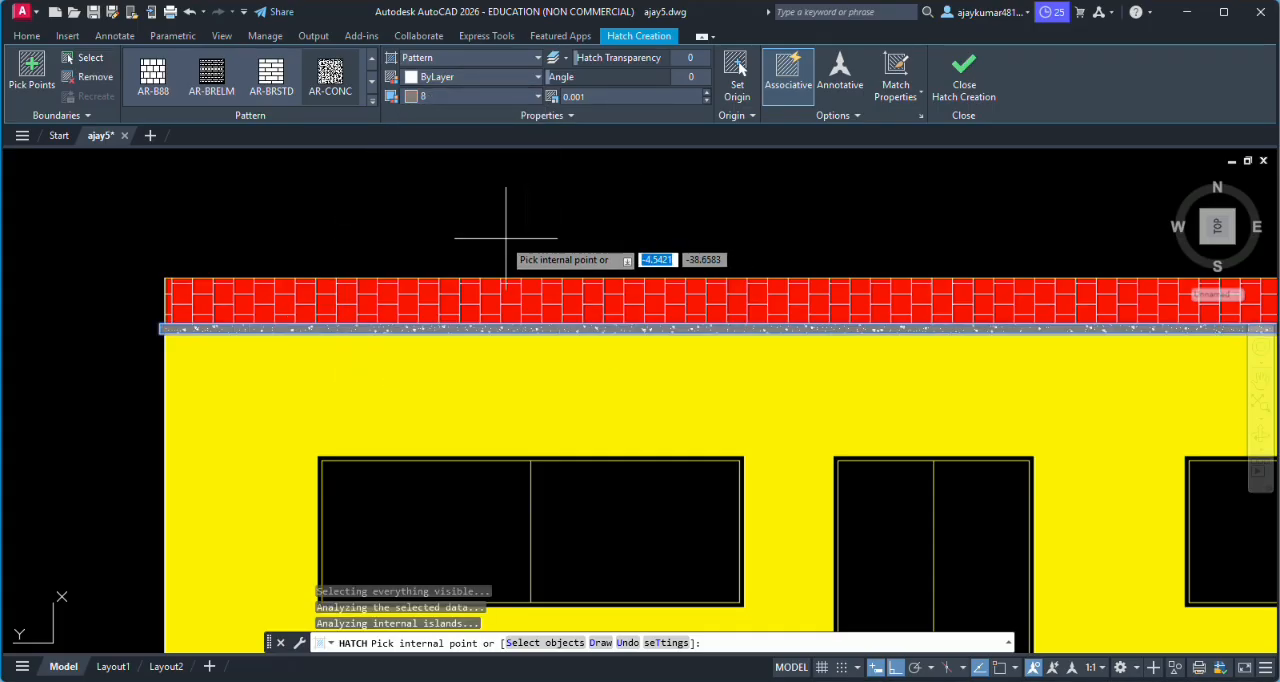
scroll(508, 185, down, 4)
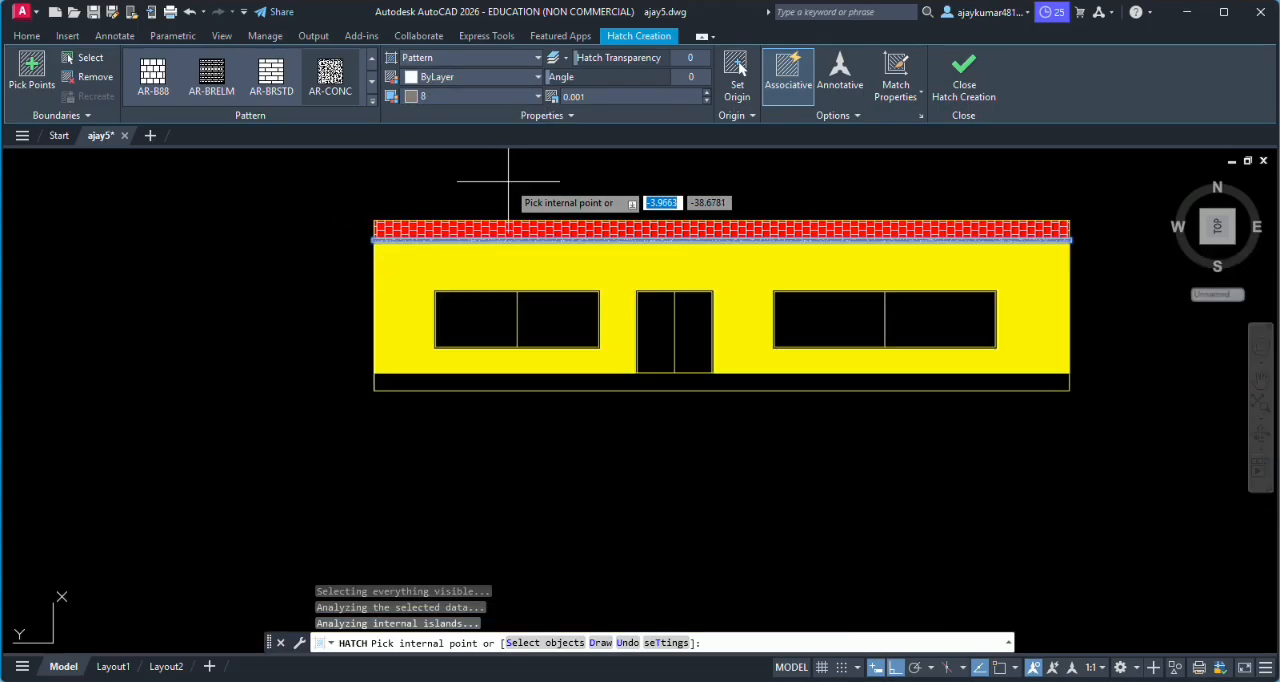
click(963, 80)
- Change the parapet hatch from AR-B88 to the BRICK pattern
scroll(812, 215, up, 4)
click(782, 243)
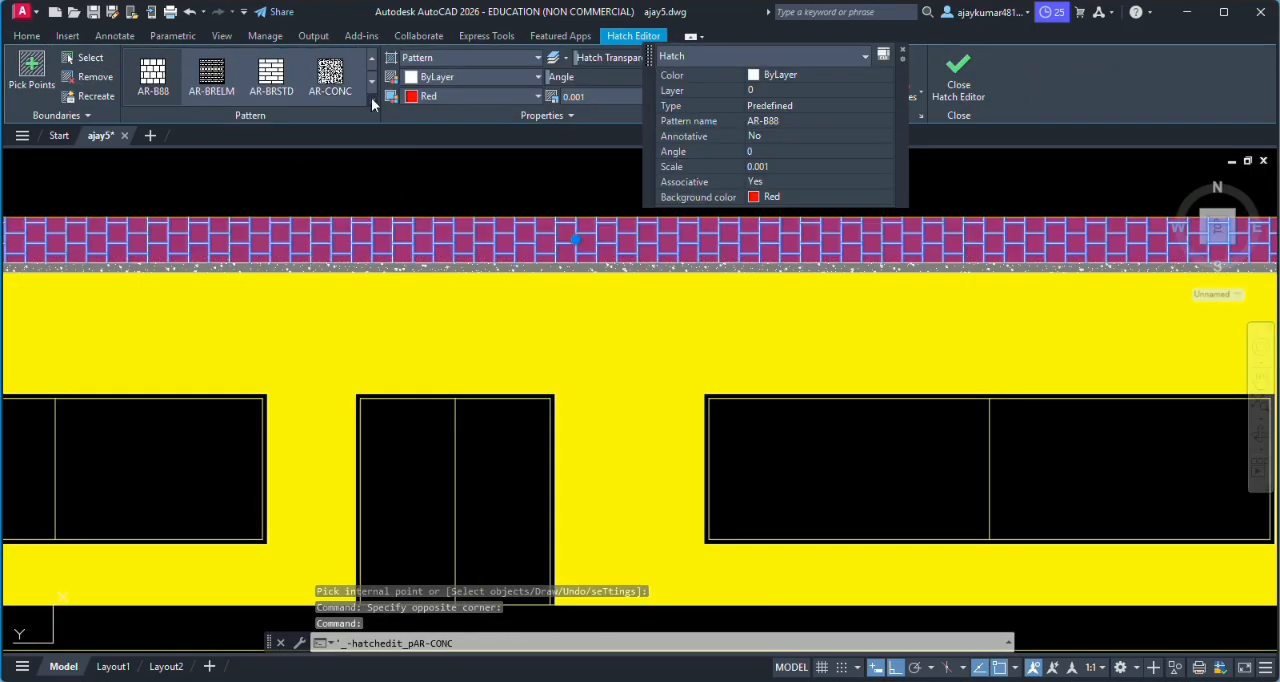
click(371, 97)
scroll(330, 205, down, 3)
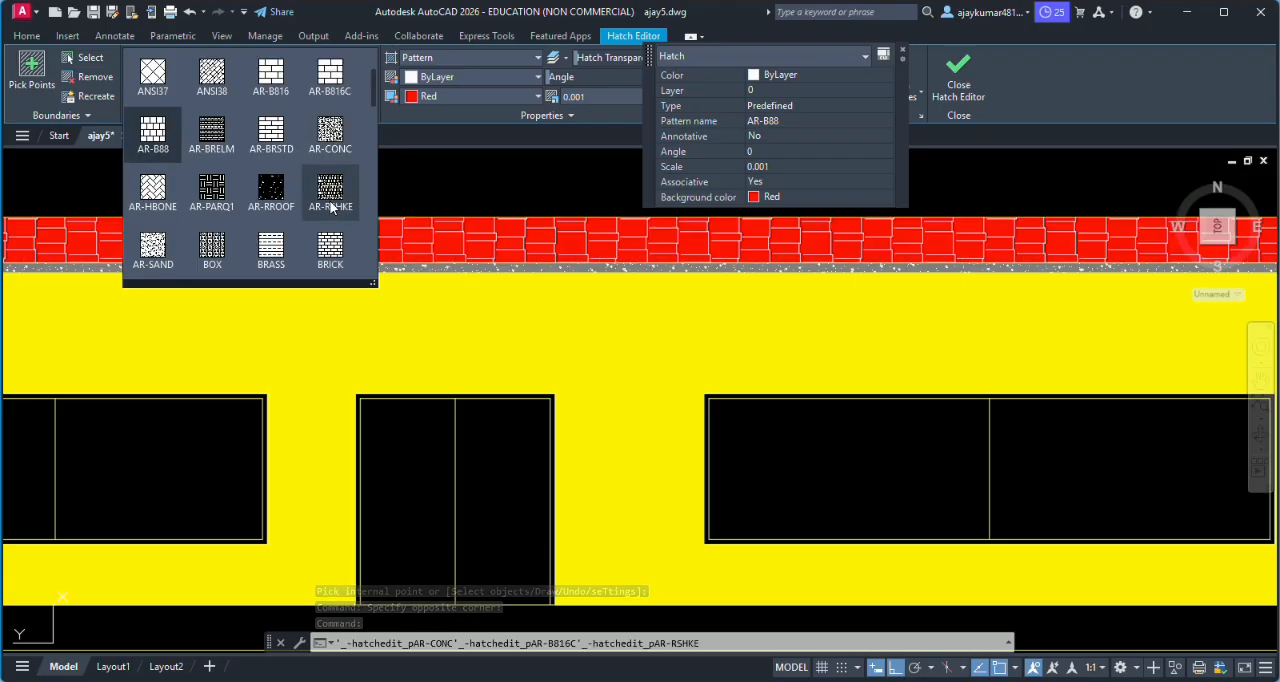
scroll(330, 205, down, 1)
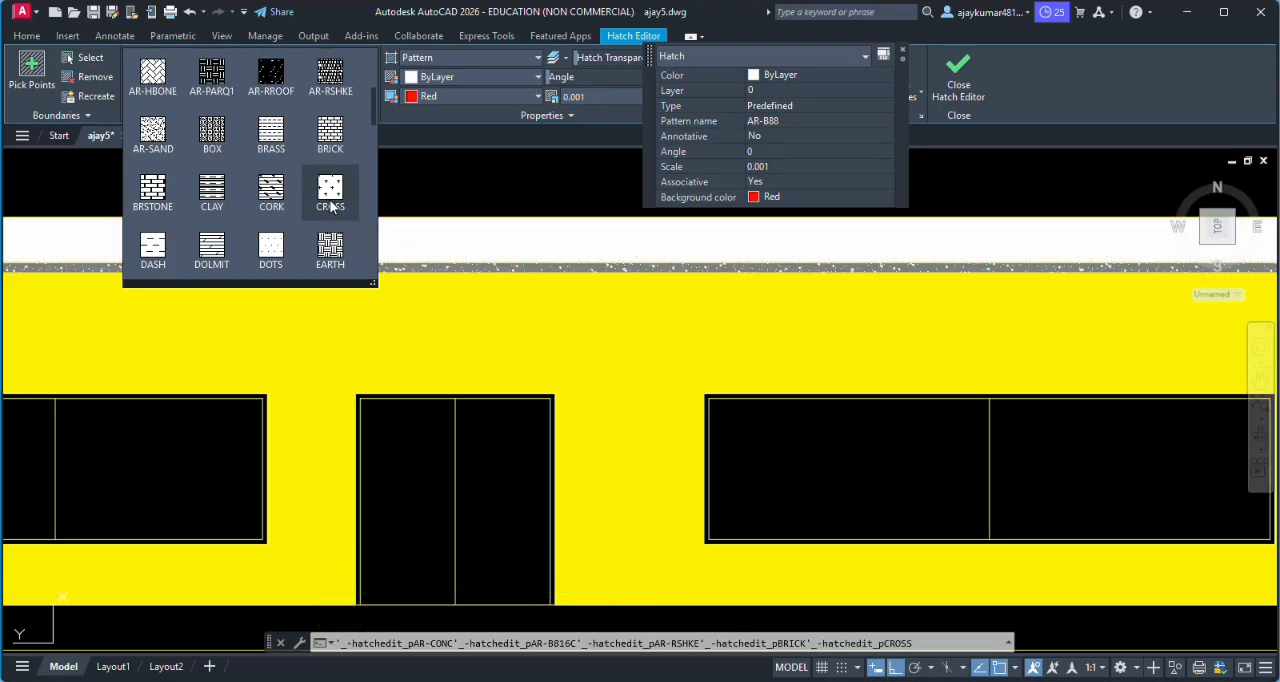
click(330, 135)
scroll(423, 232, up, 6)
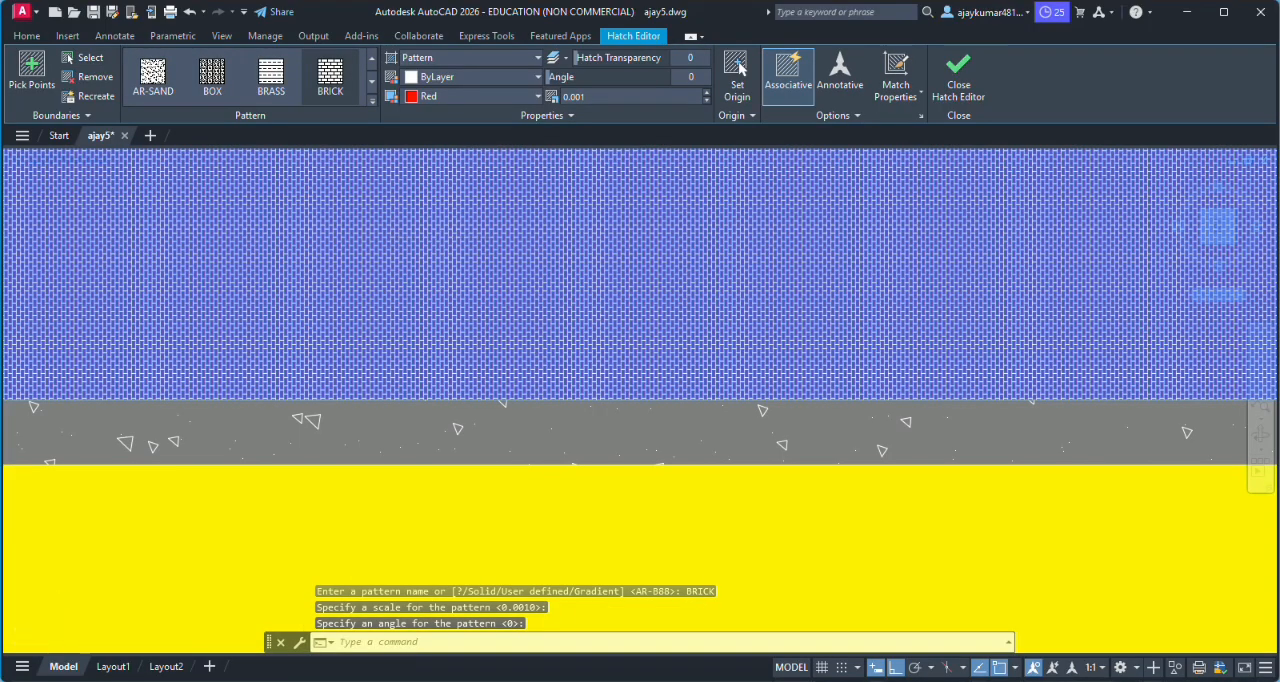
scroll(445, 200, down, 6)
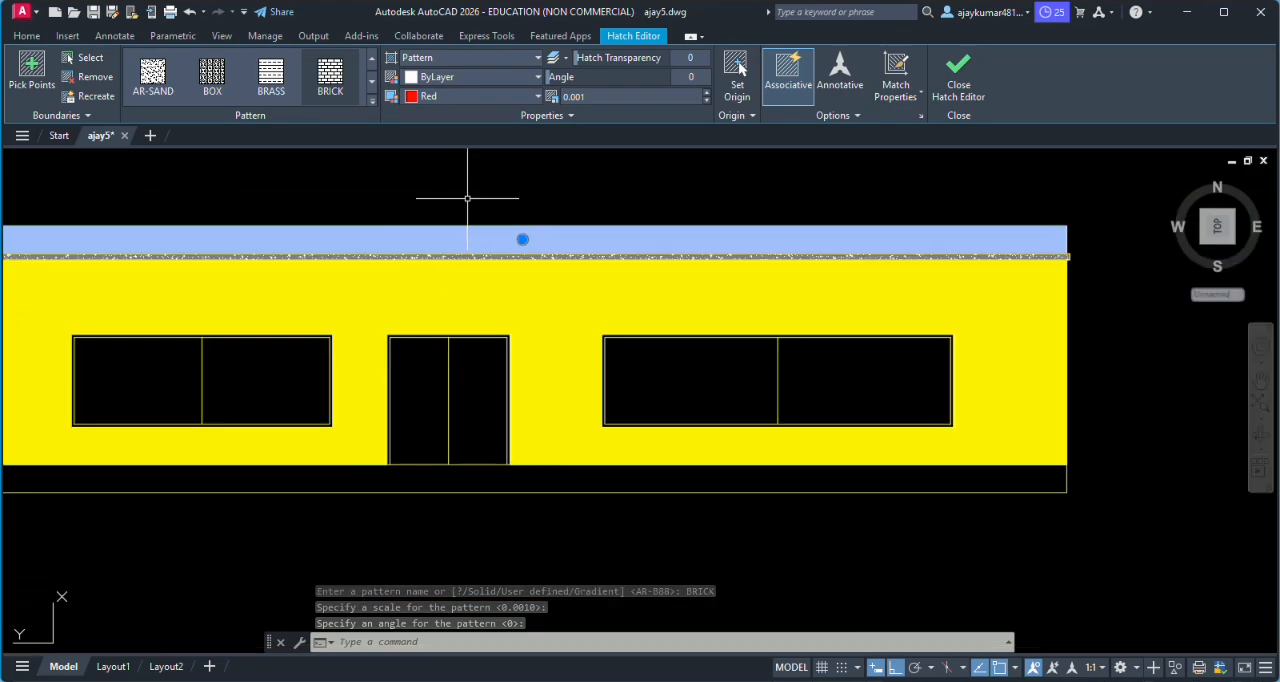
- Set the parapet brick hatch scale to 0.01 and finish editing the hatch
click(626, 97)
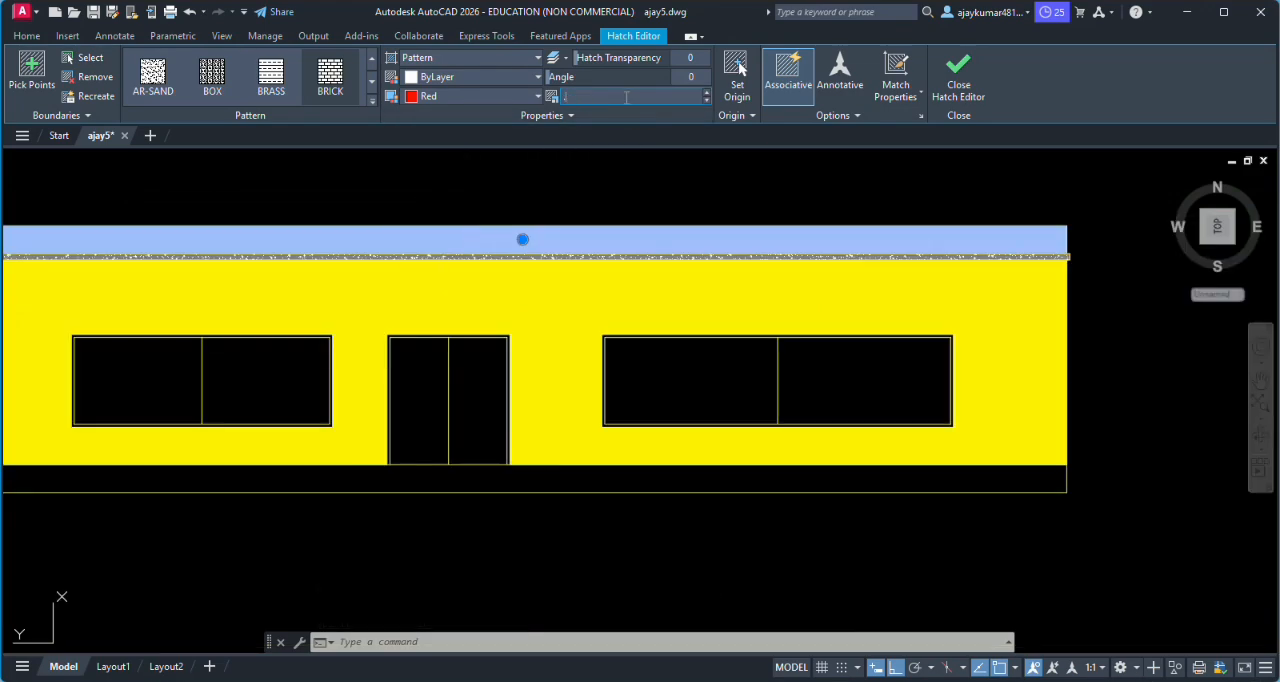
key(Return)
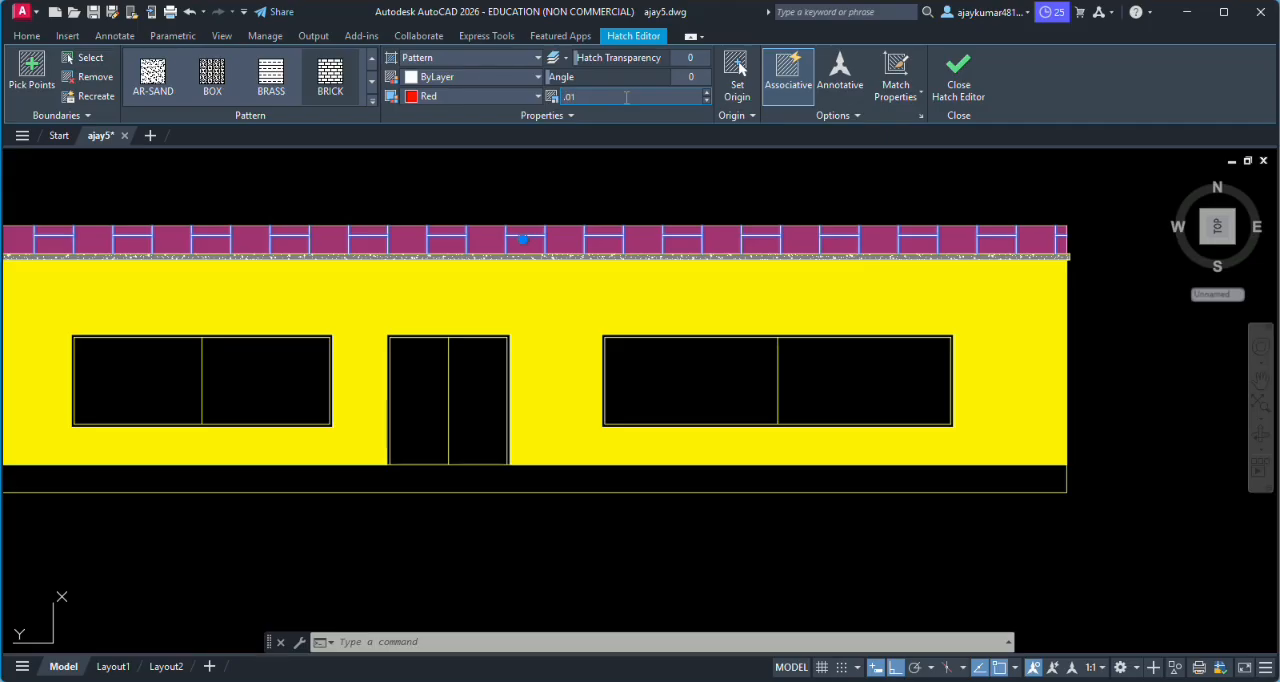
key(Return)
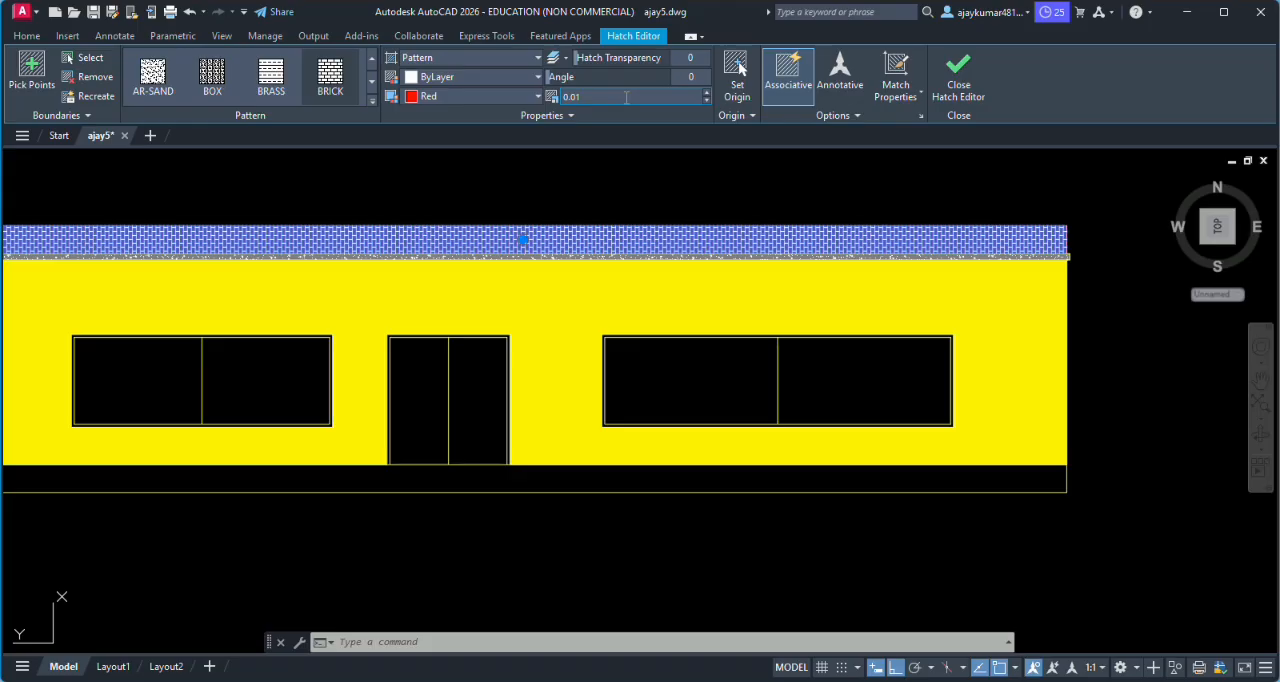
click(623, 170)
scroll(578, 224, up, 3)
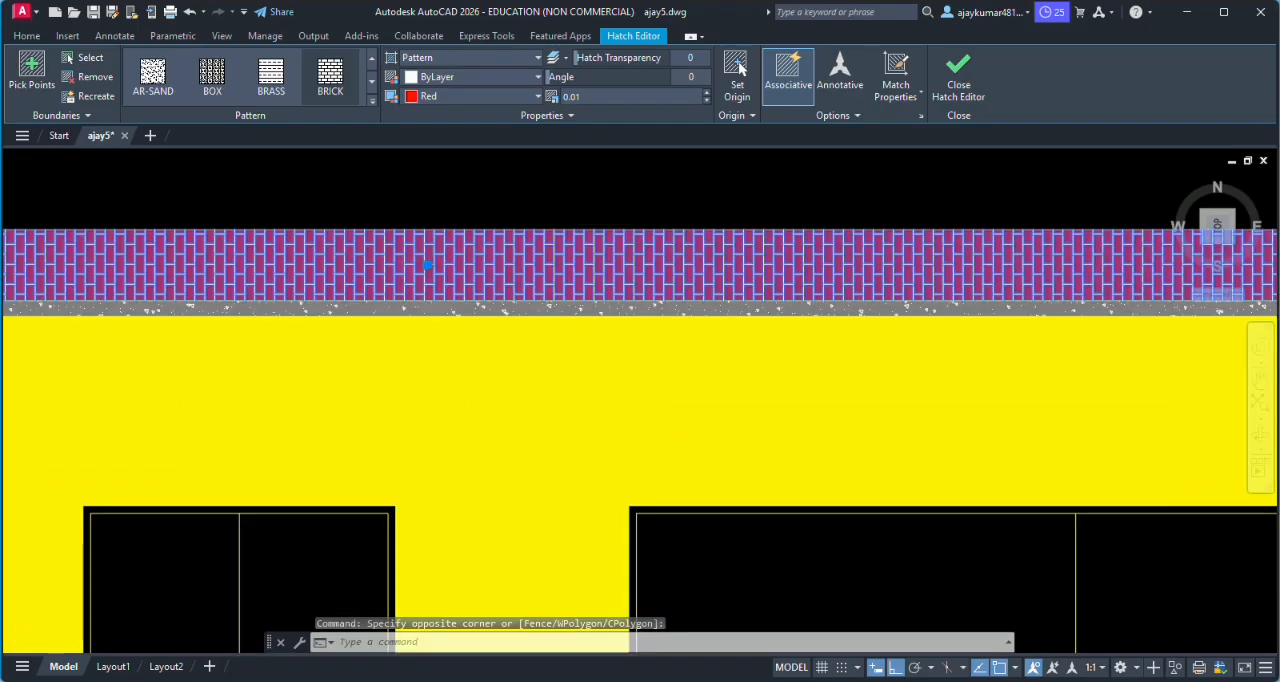
scroll(580, 222, down, 3)
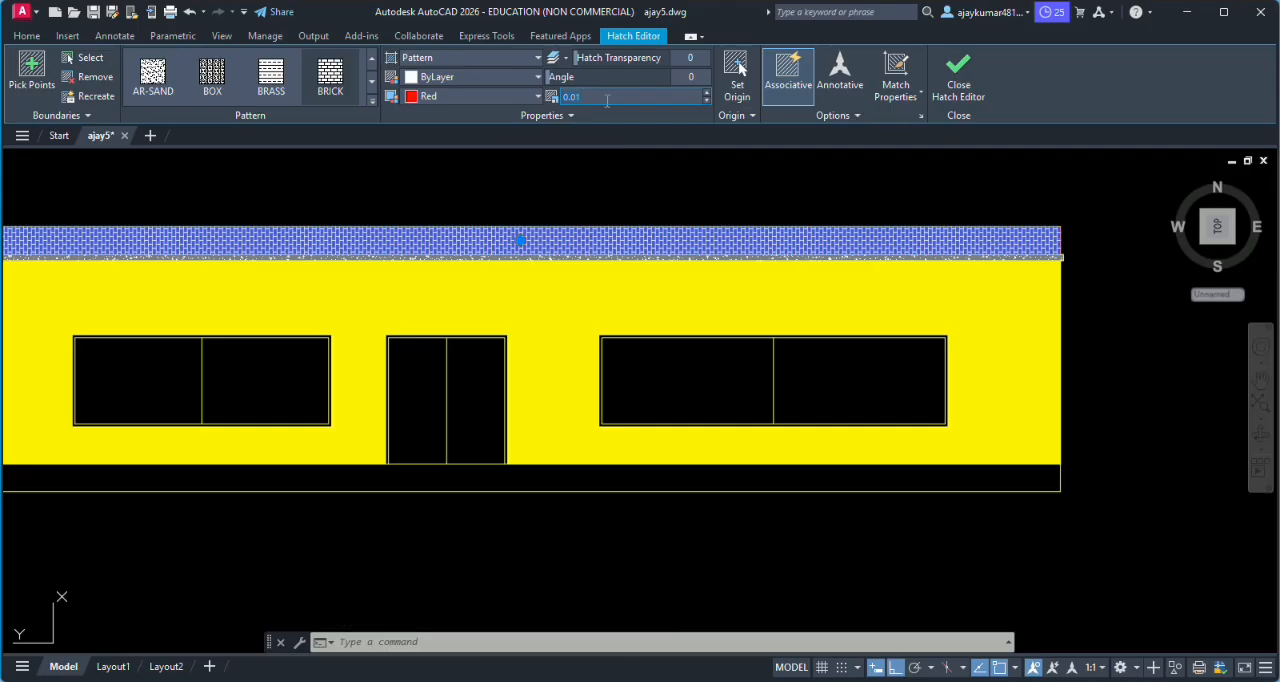
key(Return)
click(958, 75)
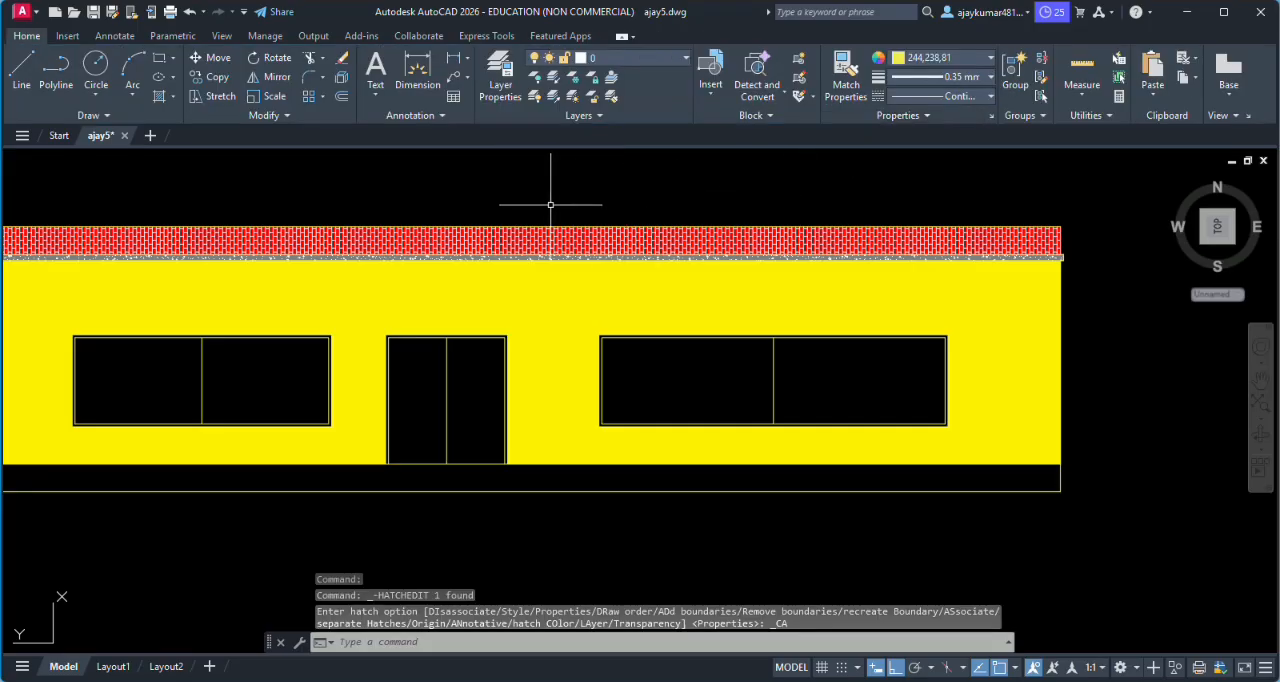
- Undo the last hatch operation
scroll(465, 204, down, 2)
scroll(171, 191, up, 5)
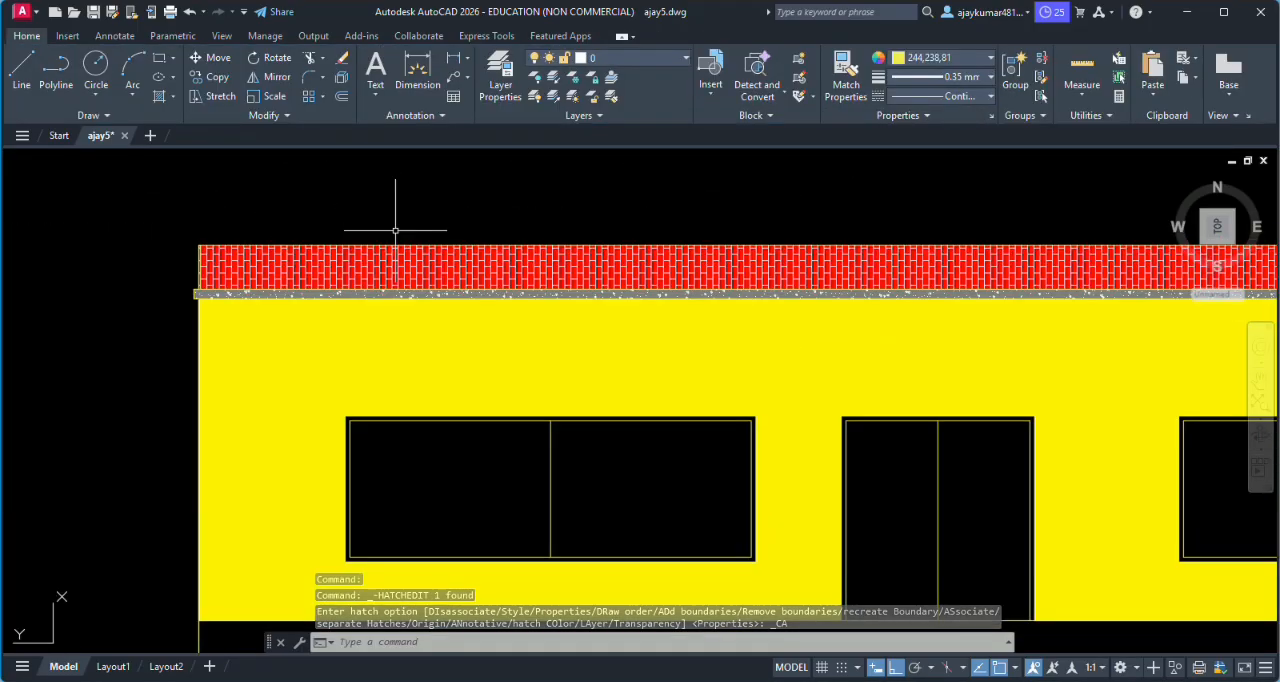
scroll(394, 285, down, 4)
scroll(430, 320, up, 4)
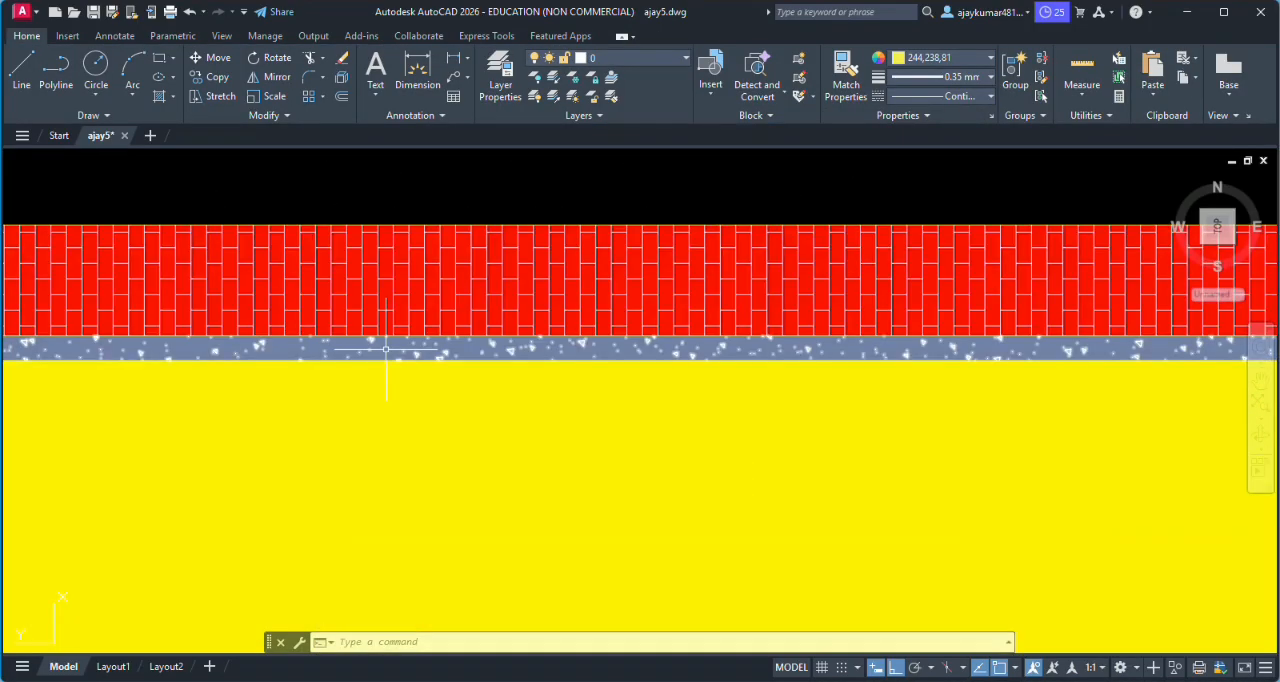
scroll(486, 367, down, 4)
scroll(611, 351, down, 2)
key(ctrl+z)
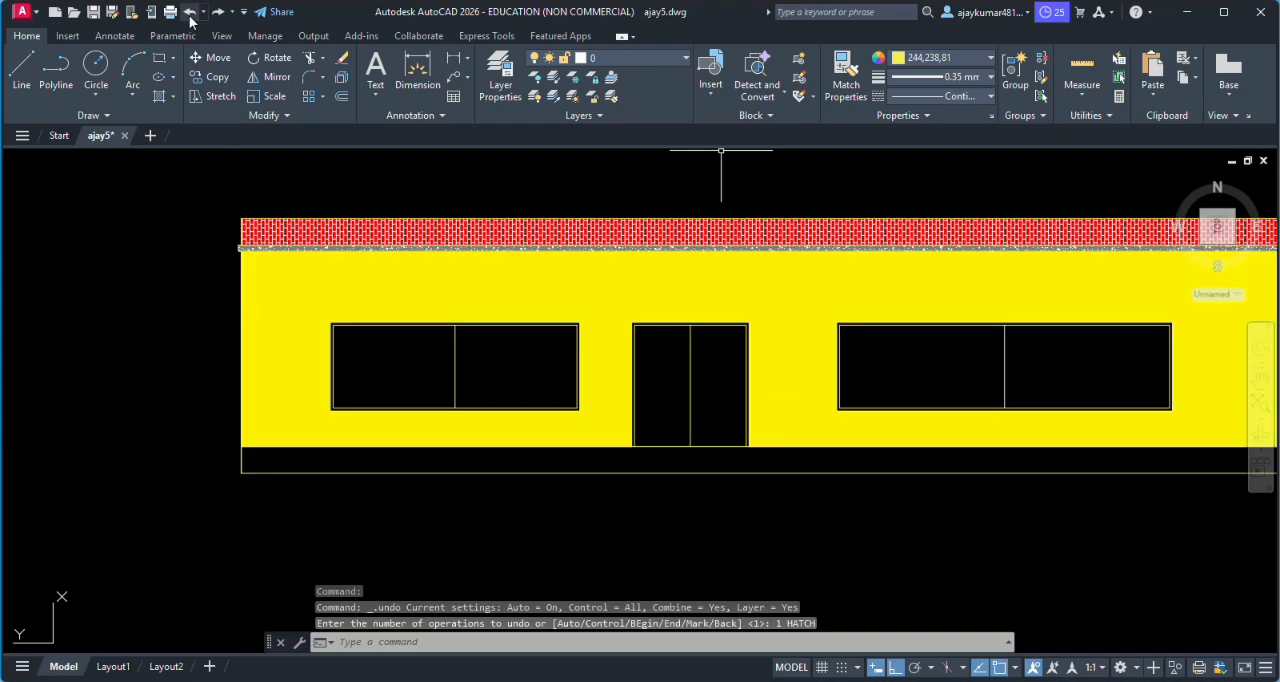
scroll(700, 510, up, 5)
scroll(649, 407, down, 8)
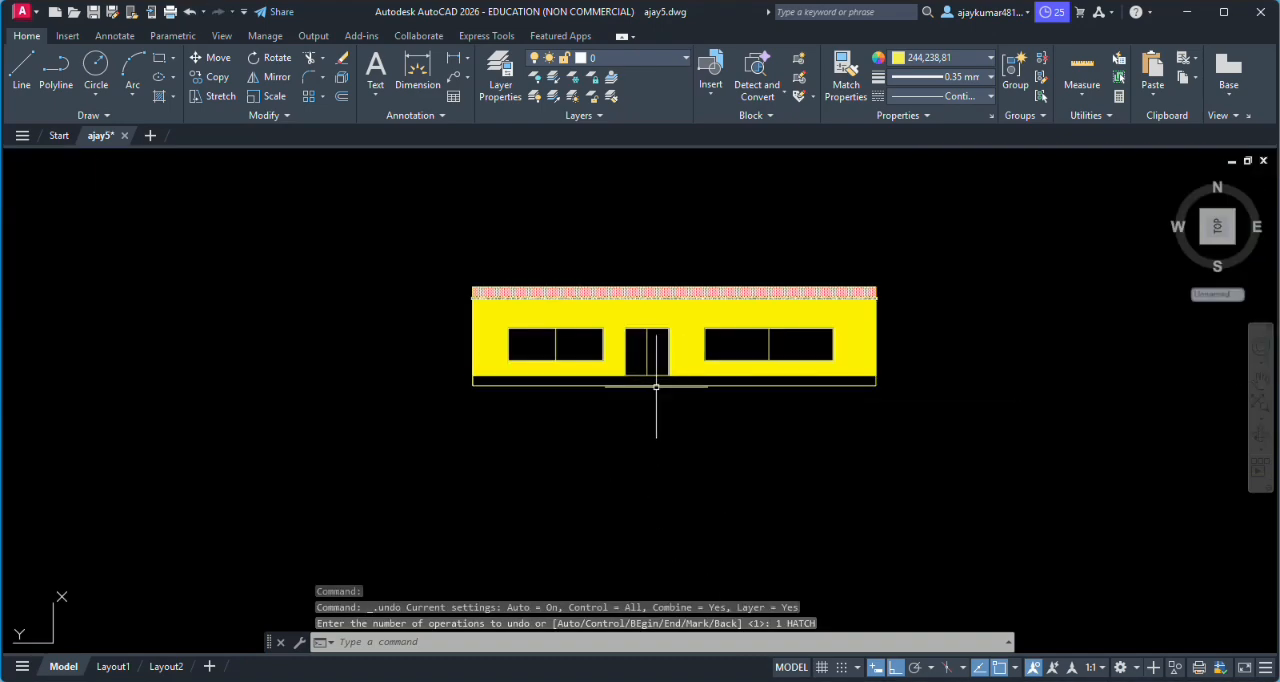
- Draw a vertical line from the left bottom corner of the door opening down to the ground line
scroll(652, 402, down, 2)
scroll(649, 229, up, 6)
scroll(650, 235, down, 5)
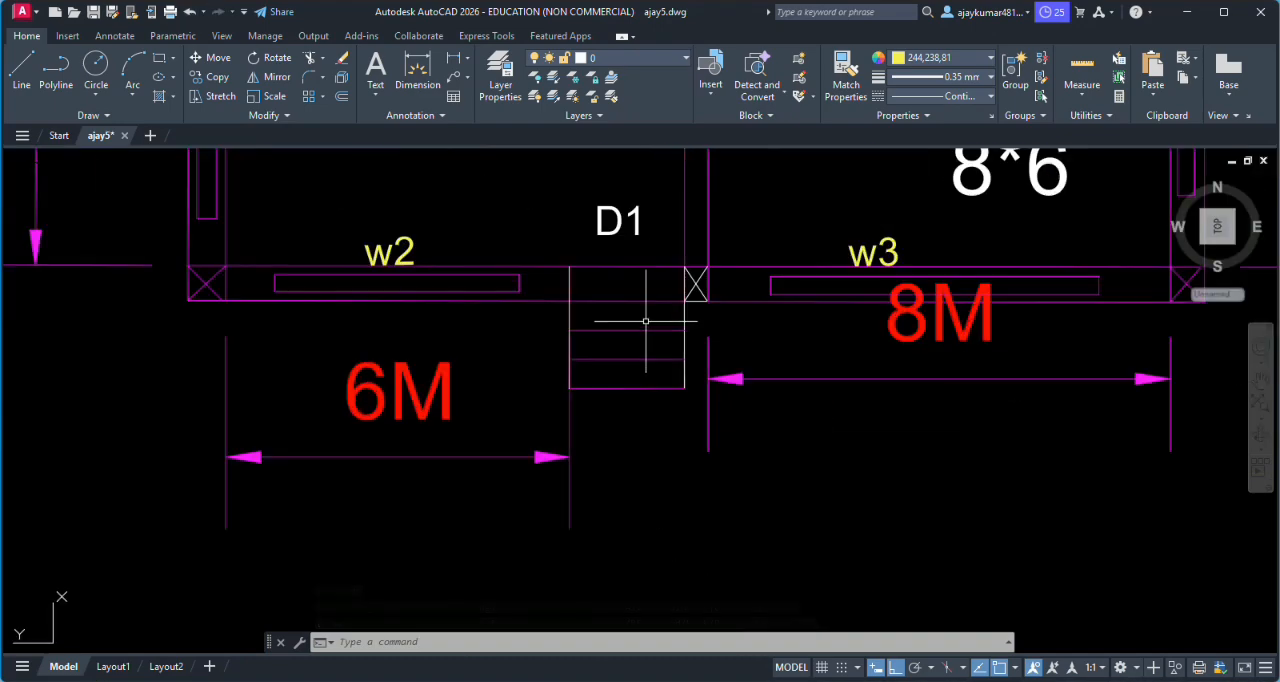
scroll(650, 440, up, 5)
scroll(602, 453, up, 2)
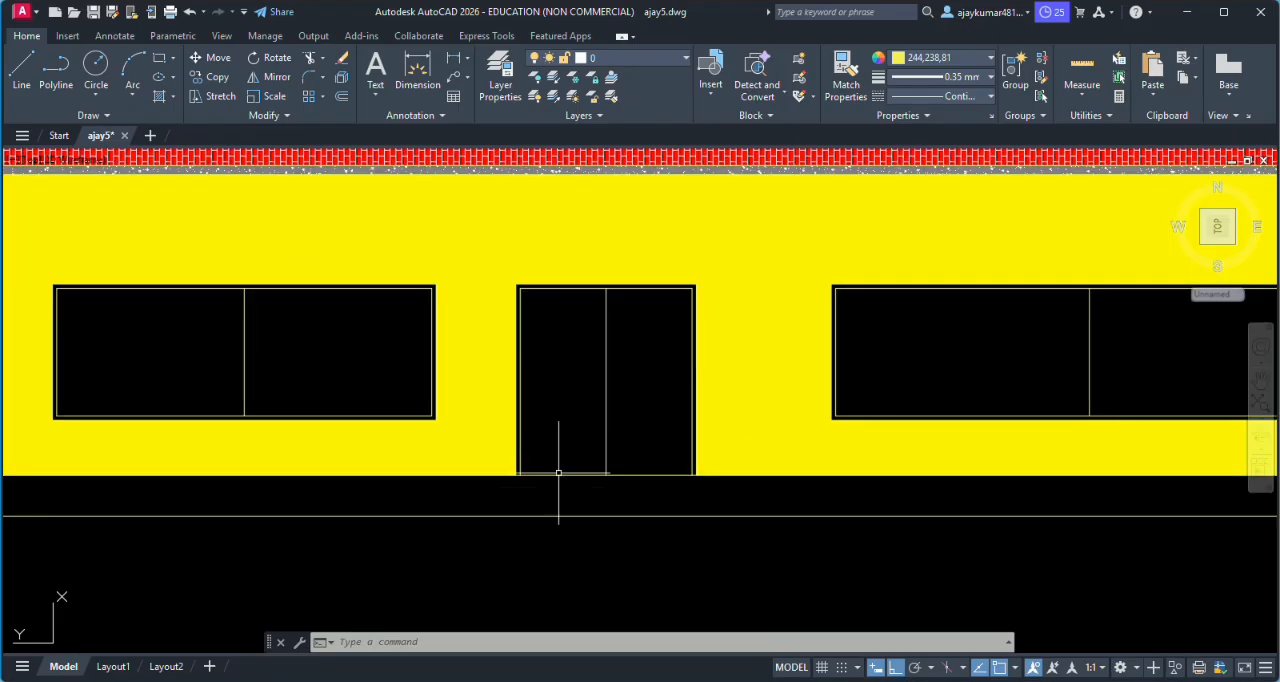
text(l)
key(Return)
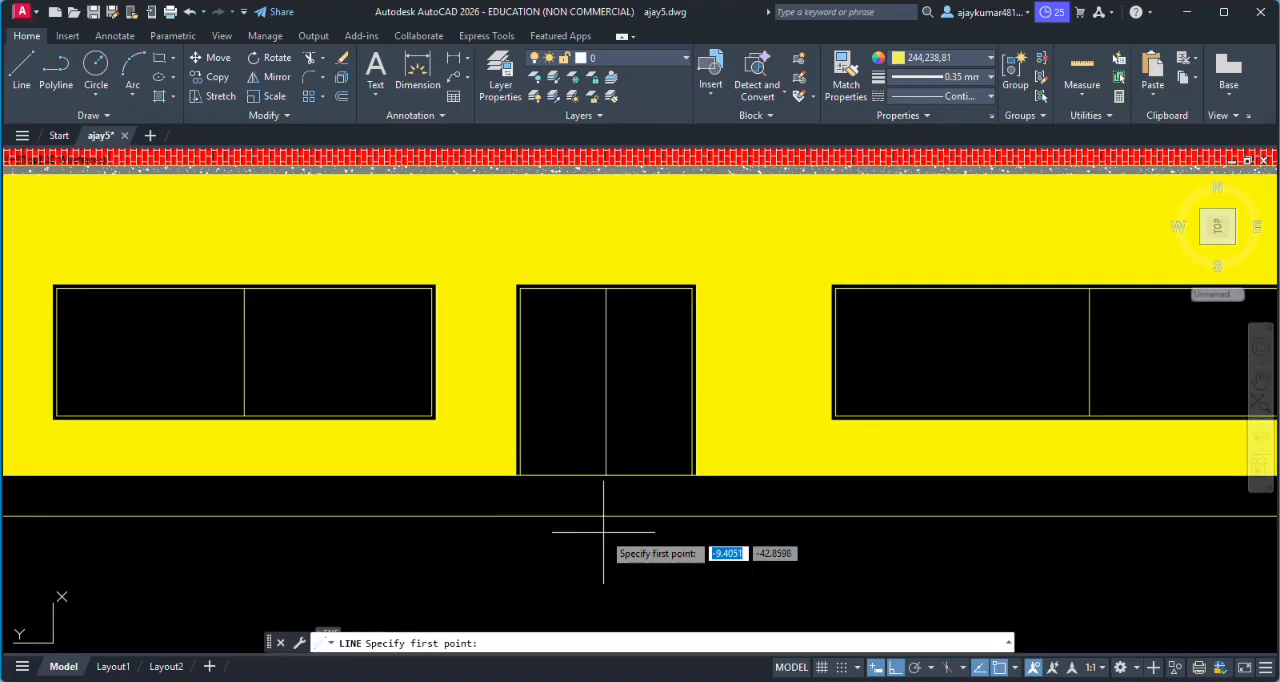
scroll(575, 515, up, 4)
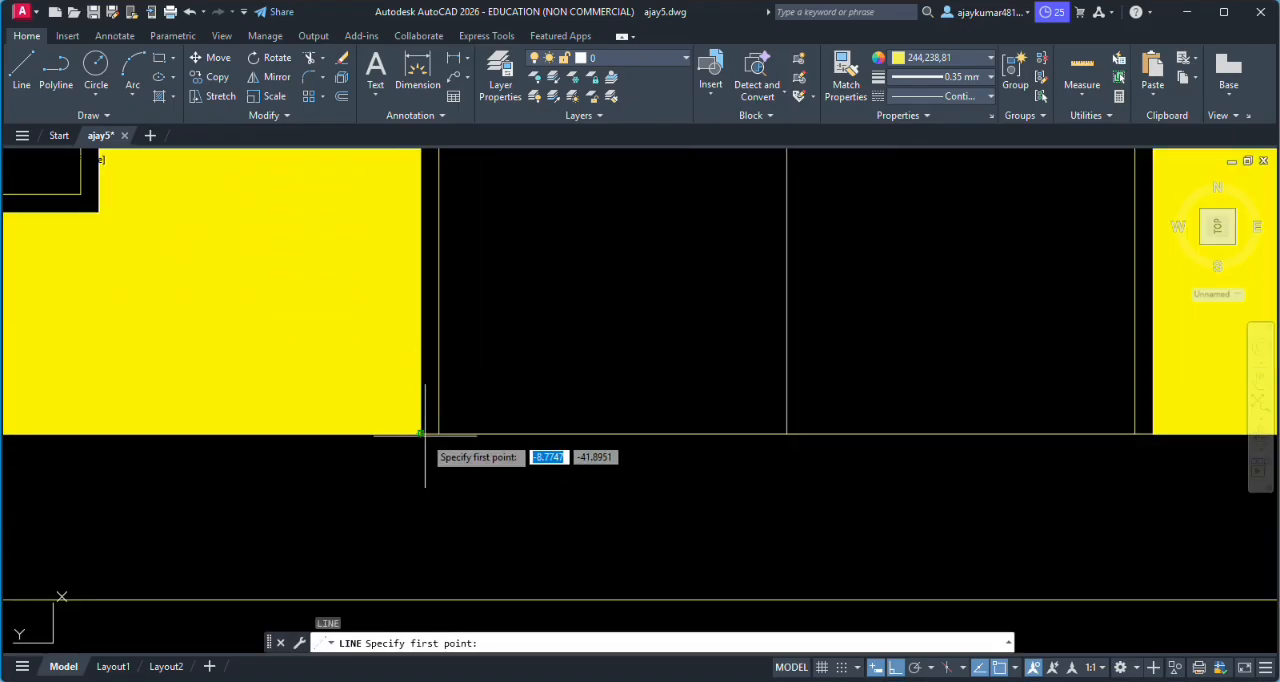
click(421, 434)
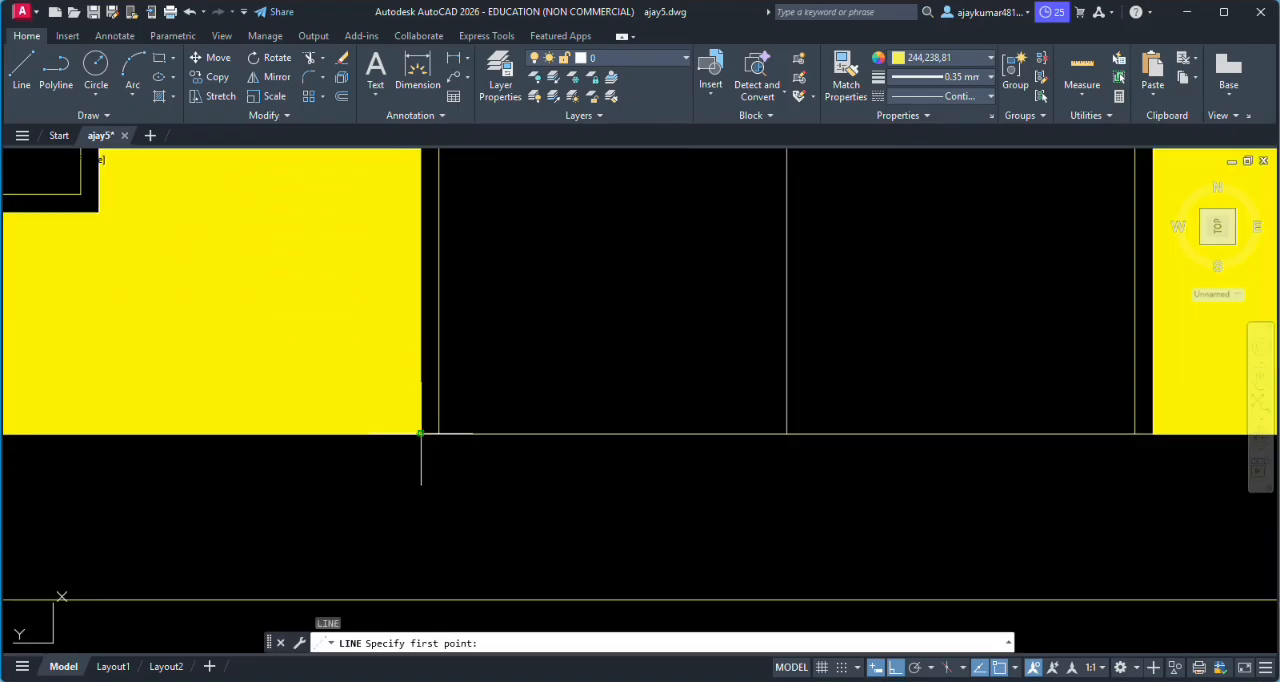
click(421, 600)
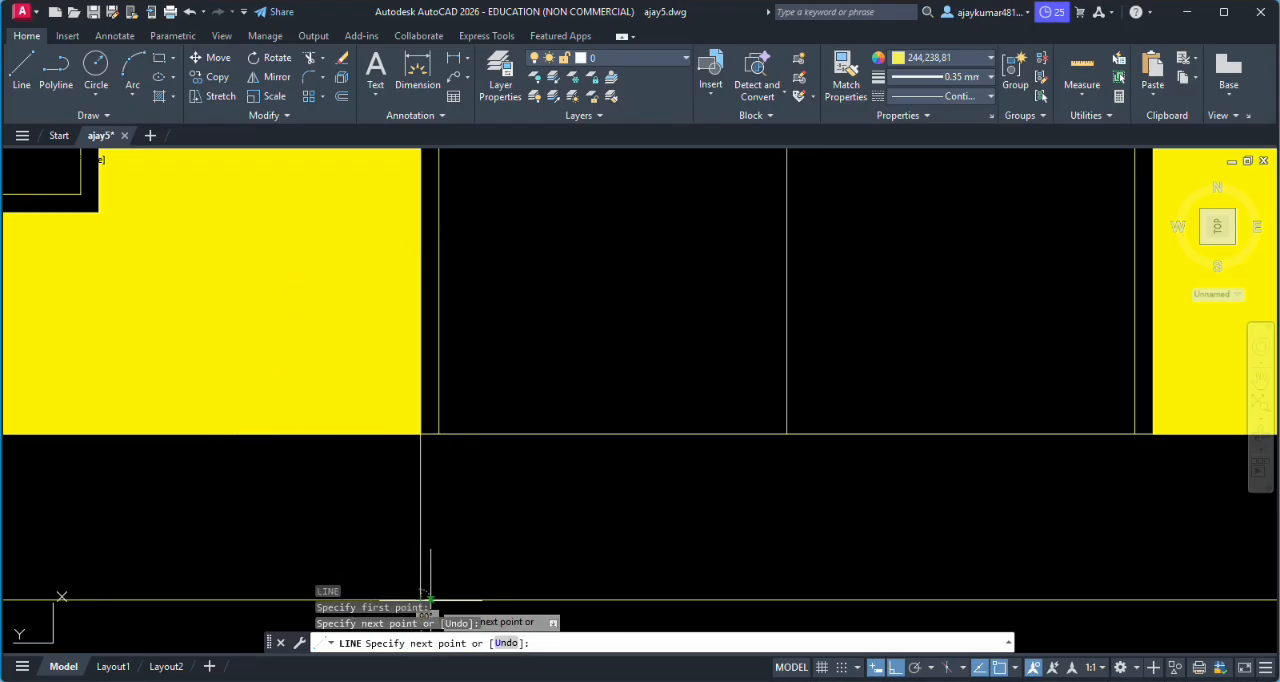
key(Return)
key(Return)
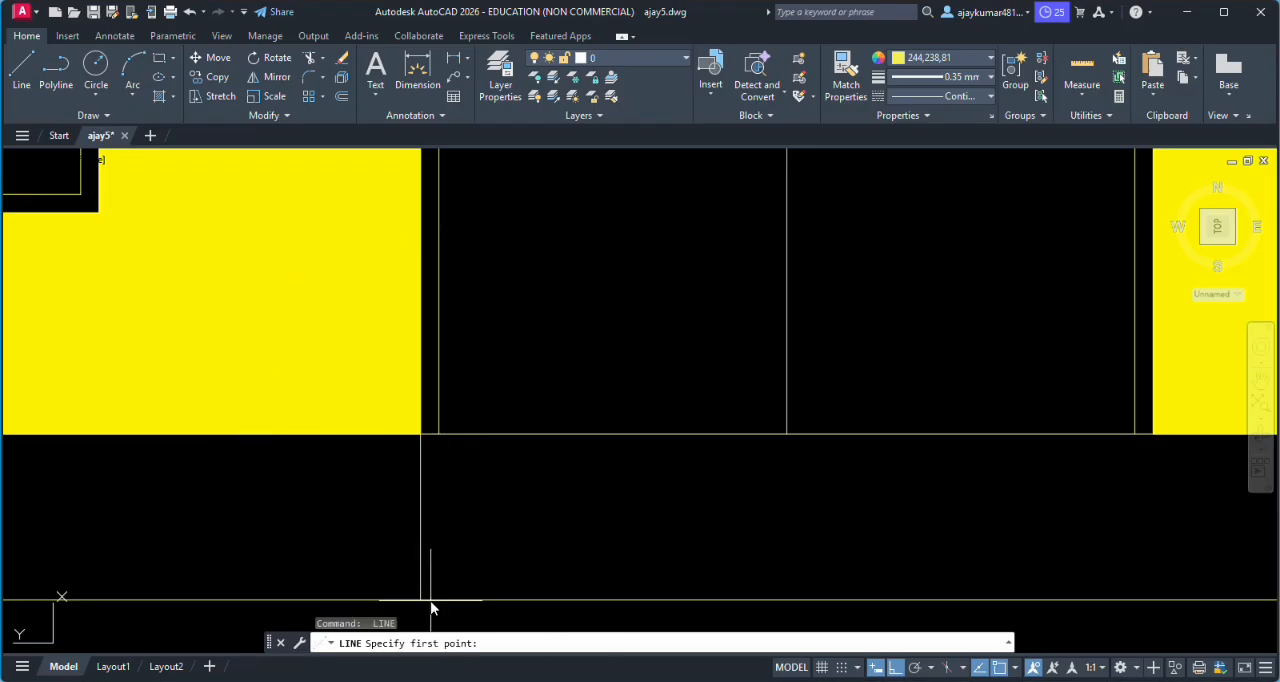
- Draw a matching vertical line from the right bottom corner of the door opening down to the ground line
click(1153, 434)
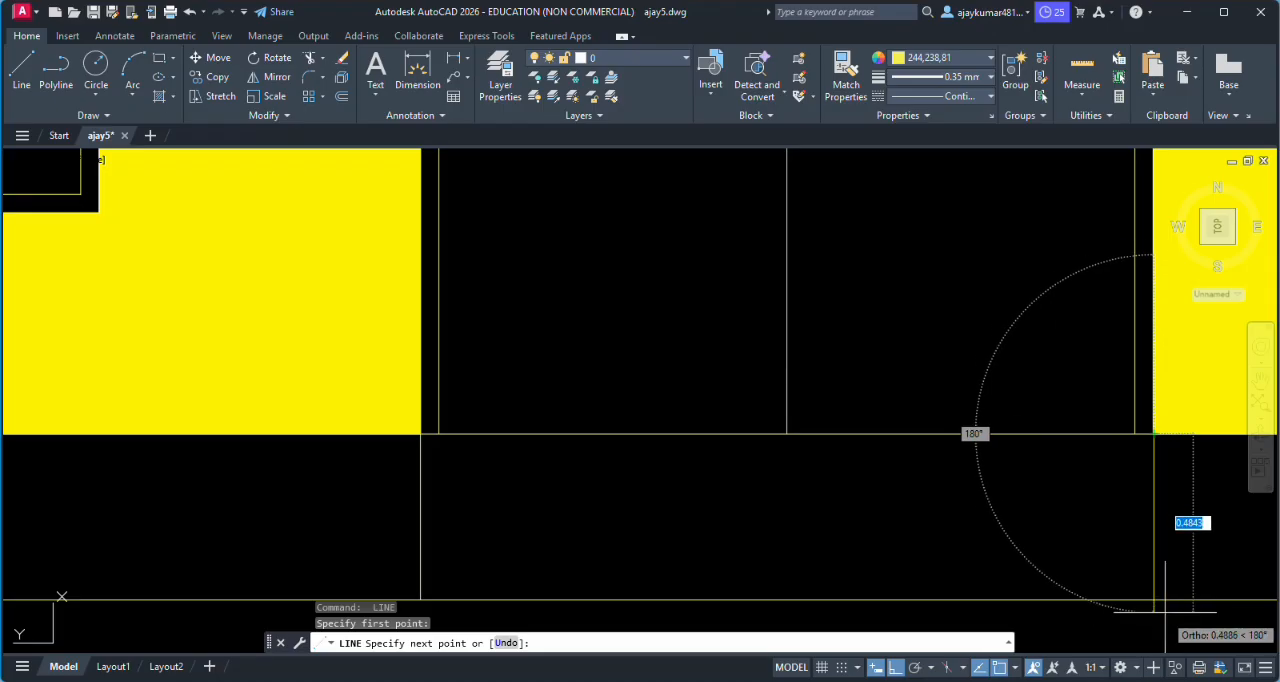
click(1153, 600)
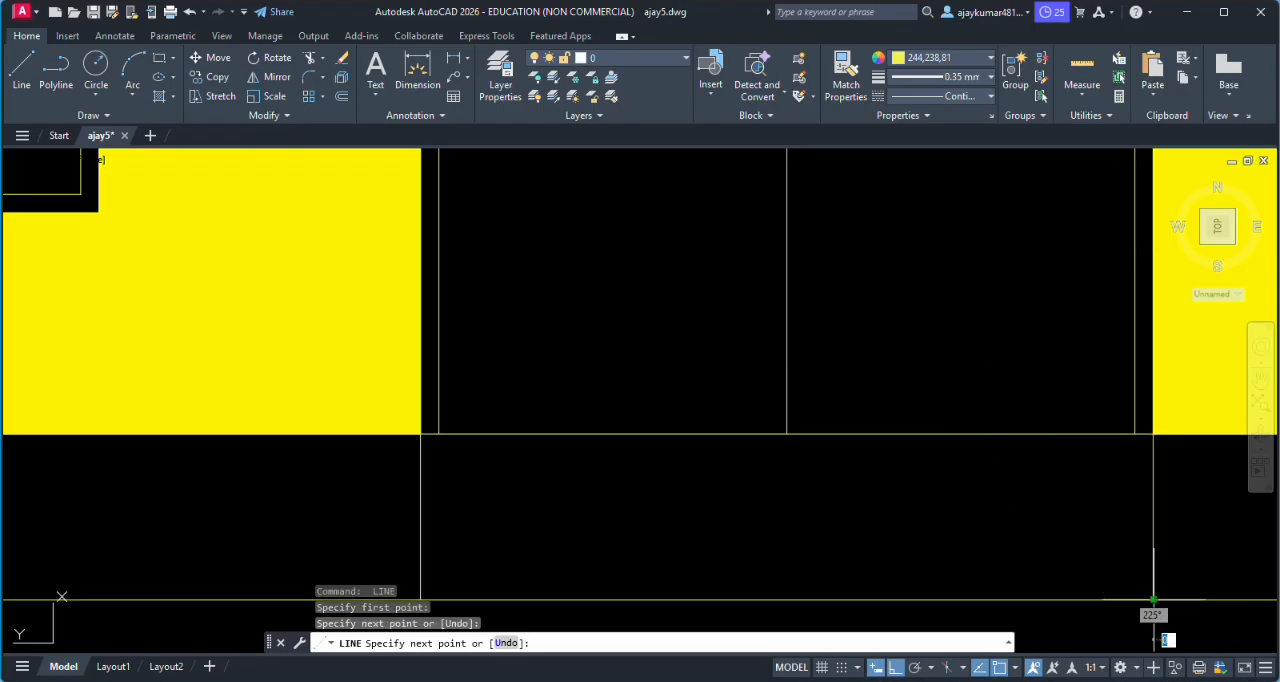
key(Return)
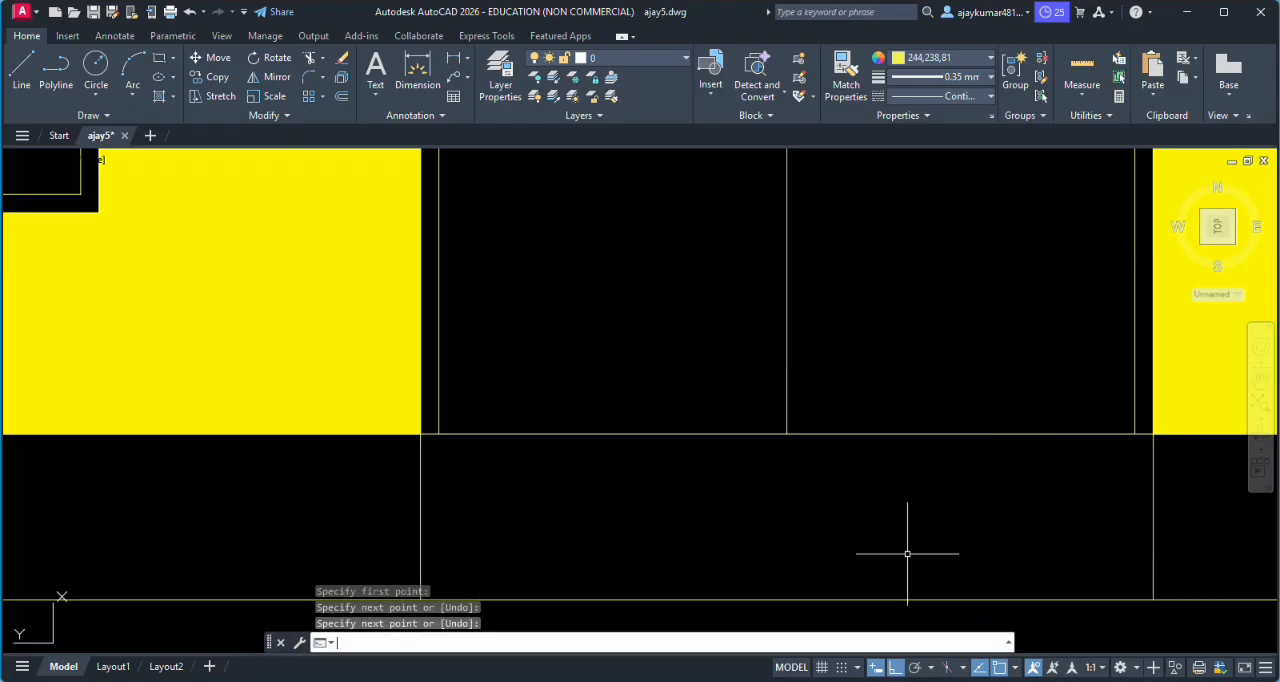
- Draw the first two step lines across the width below the door, each 0.1 lower than the previous edge
key(Return)
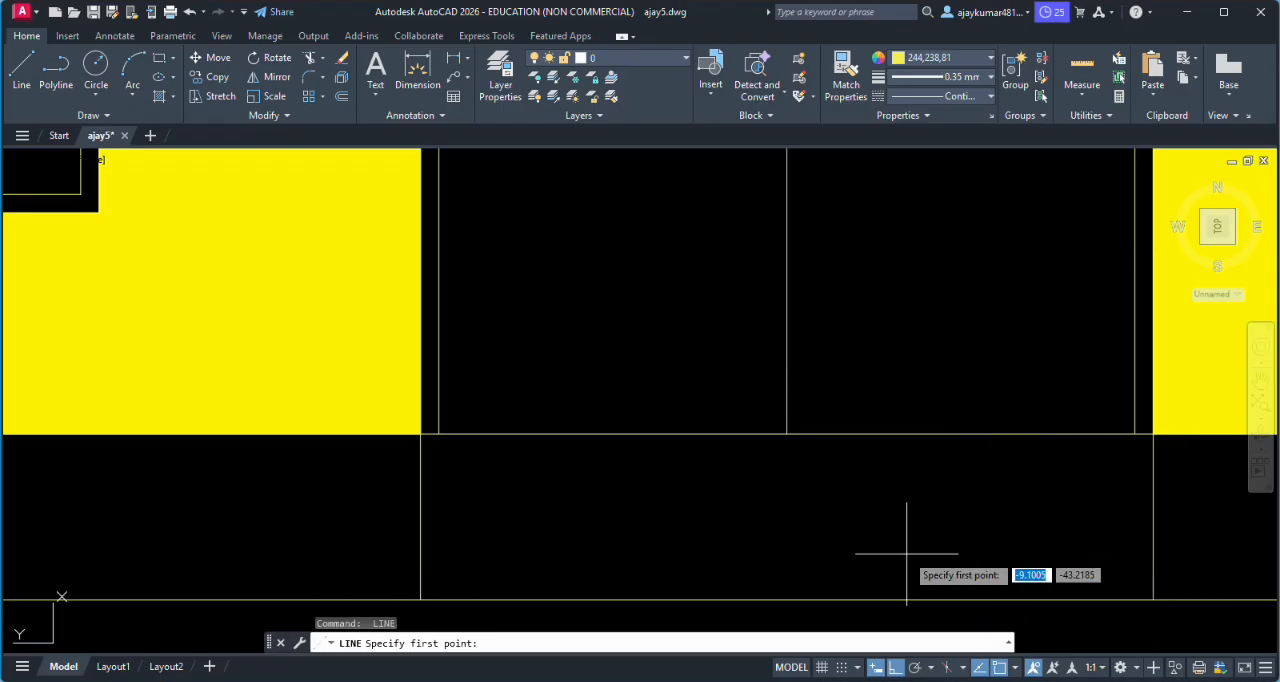
click(420, 436)
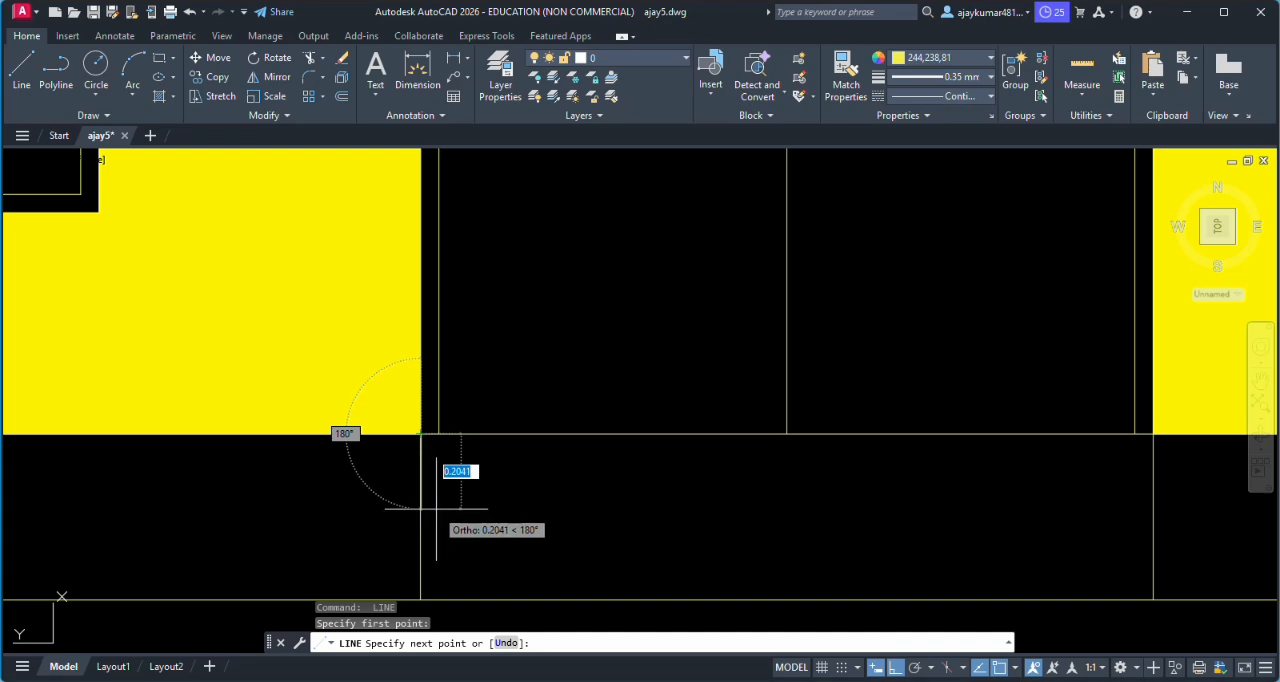
text(1)
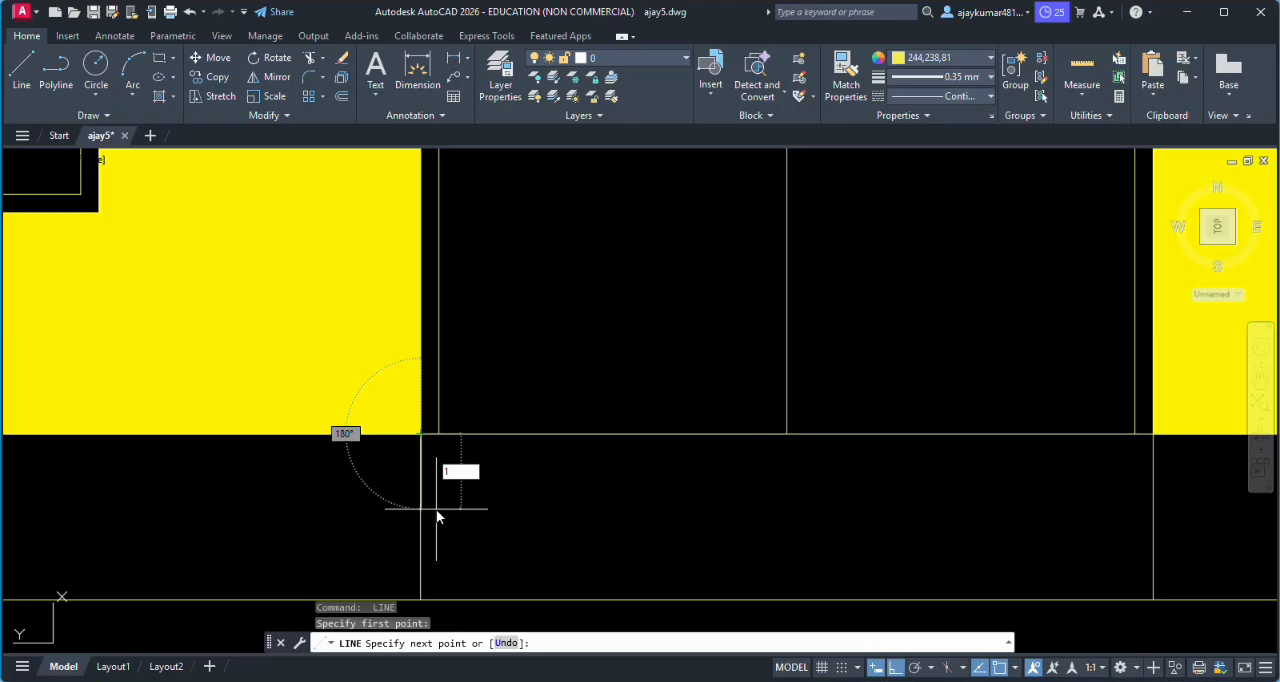
key(BackSpace)
key(Return)
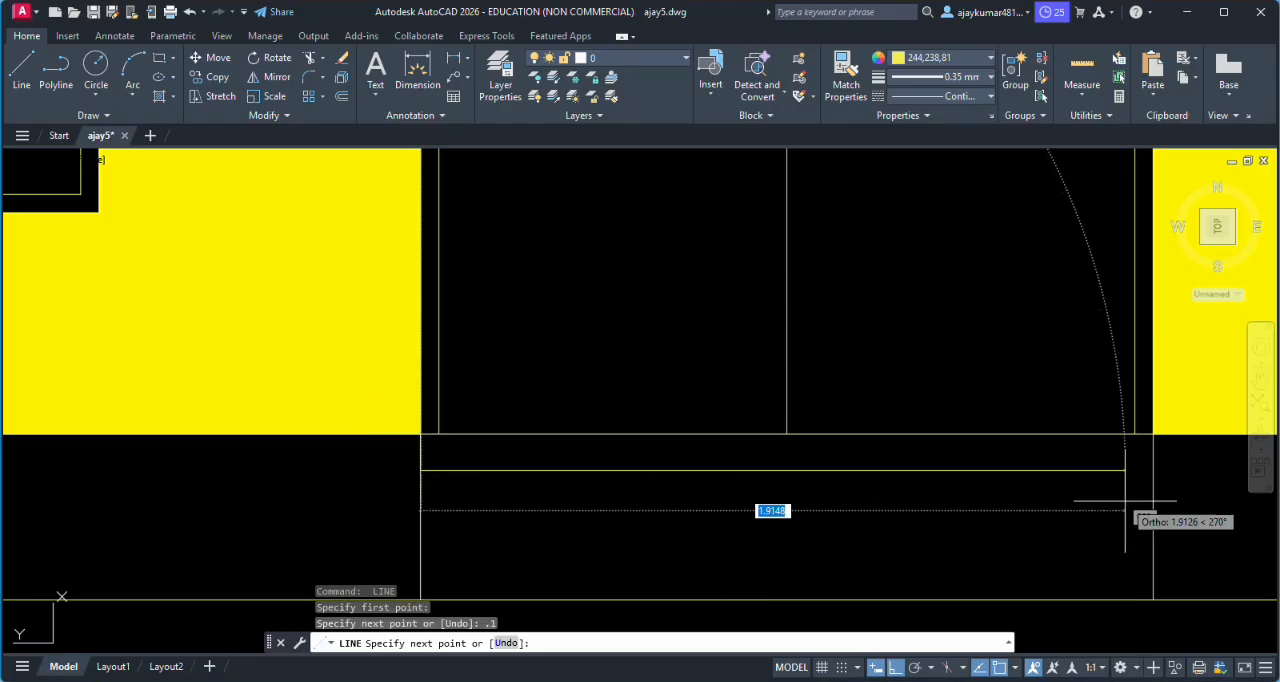
click(1153, 470)
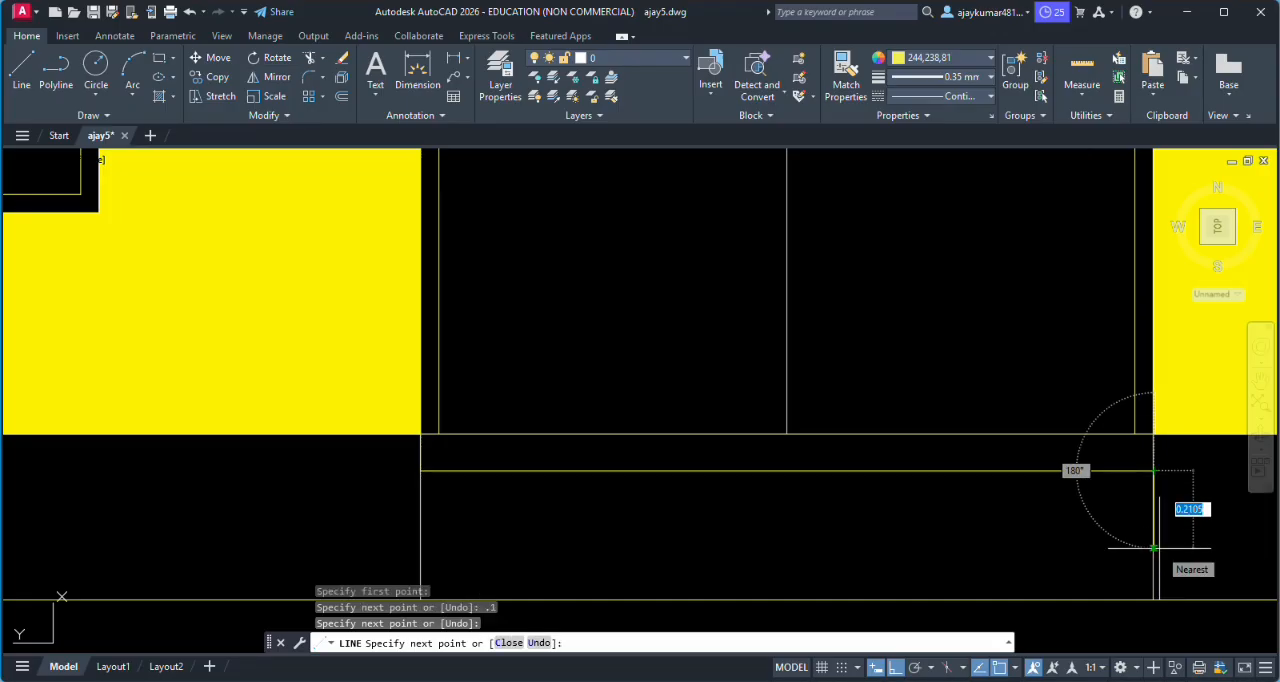
text(.1)
key(Return)
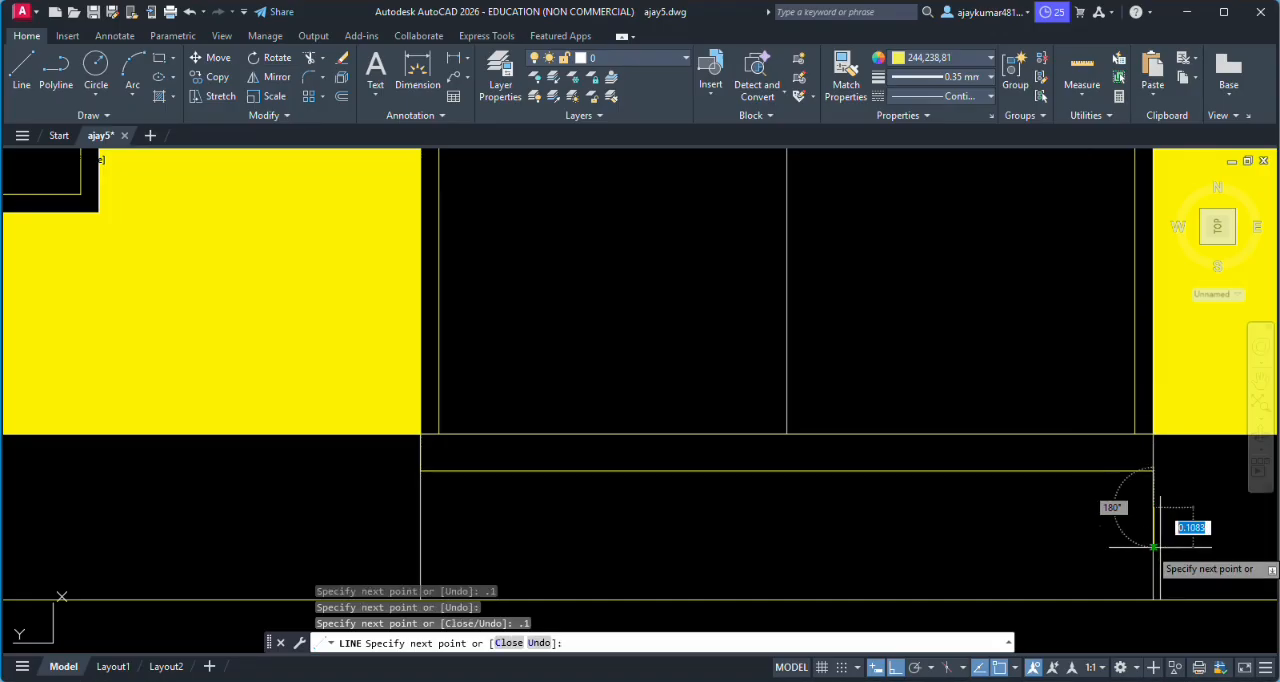
click(421, 507)
- Continue the entrance steps with two more full-width lines at 0.1 spacing and finish the line
text(.)
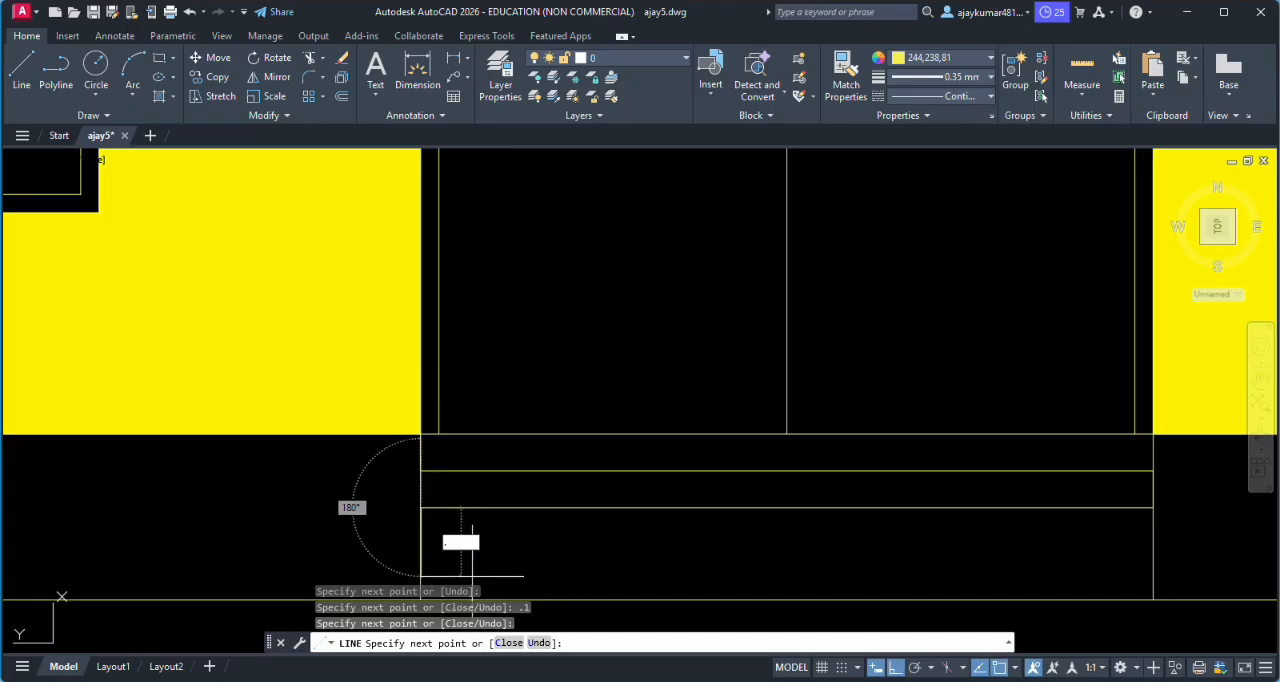
text(1)
key(Return)
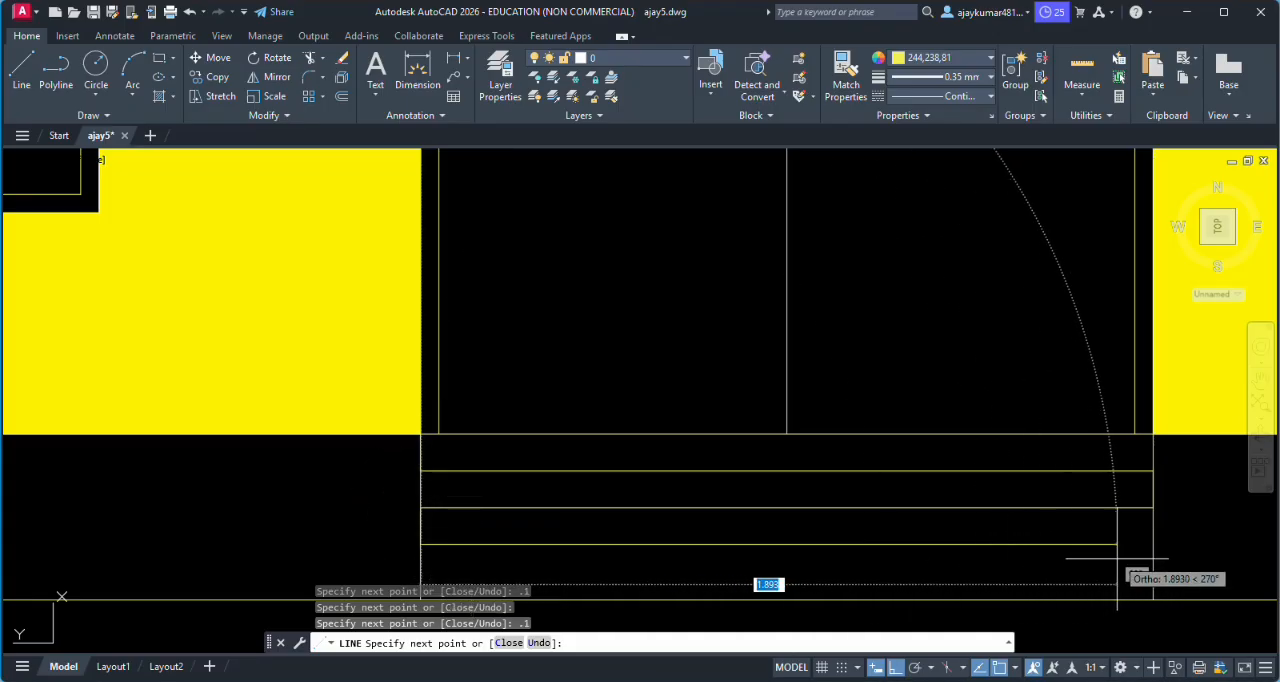
click(1153, 556)
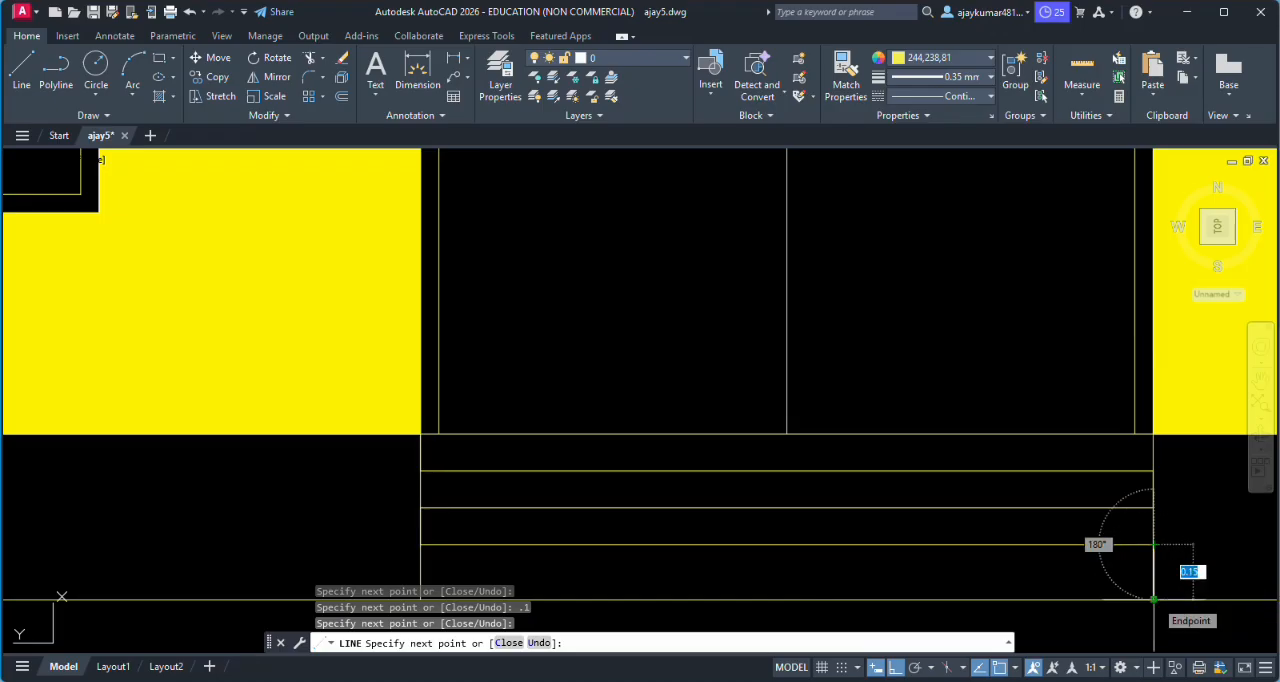
text(.1)
key(Return)
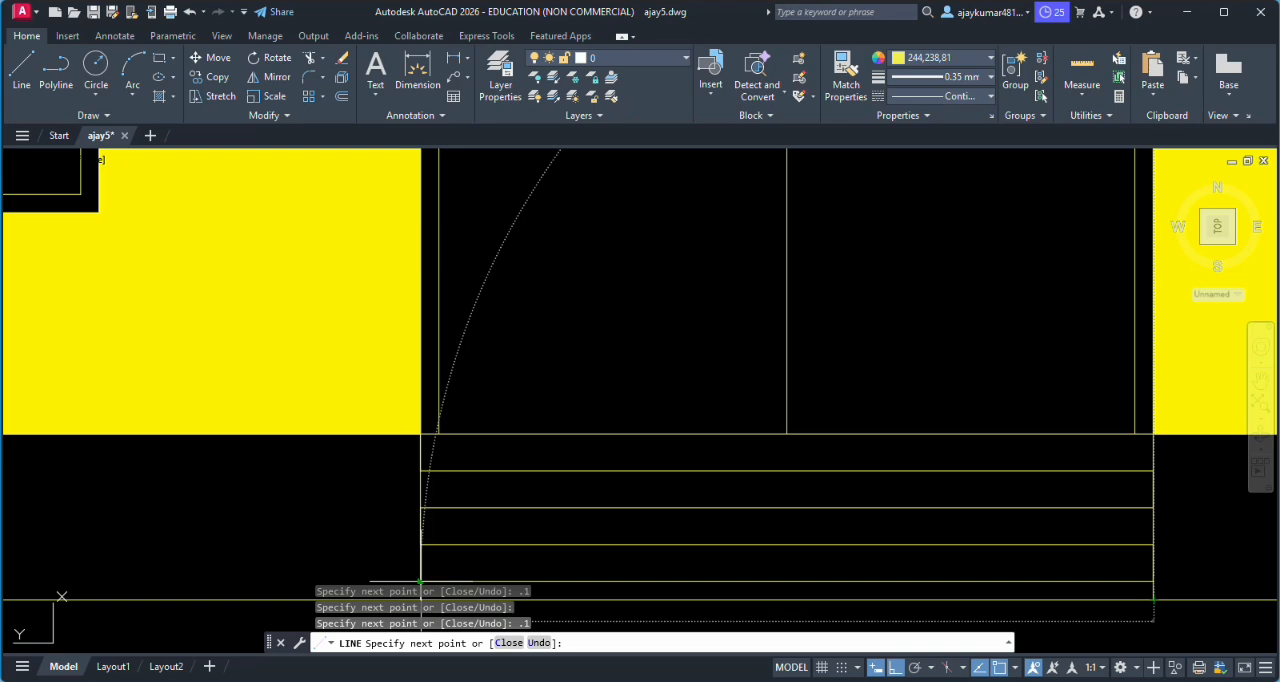
key(Return)
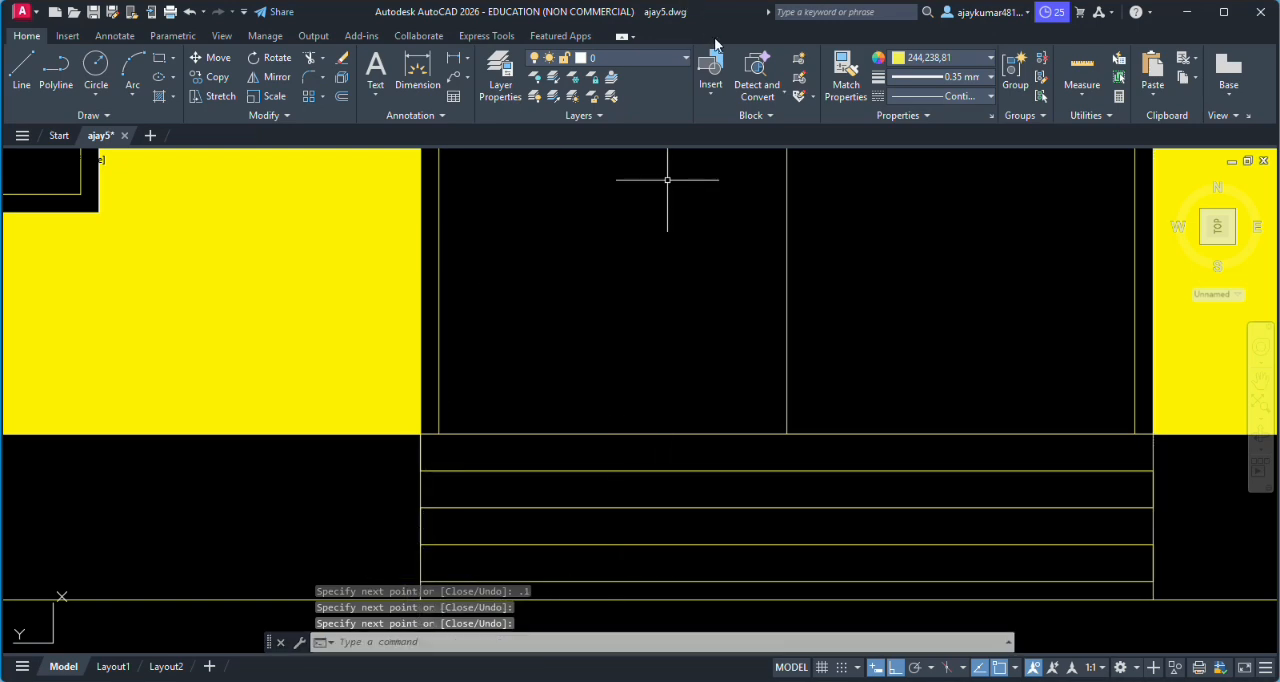
- Start a new hatch for the plinth with the GRAVEL pattern
scroll(725, 285, down, 6)
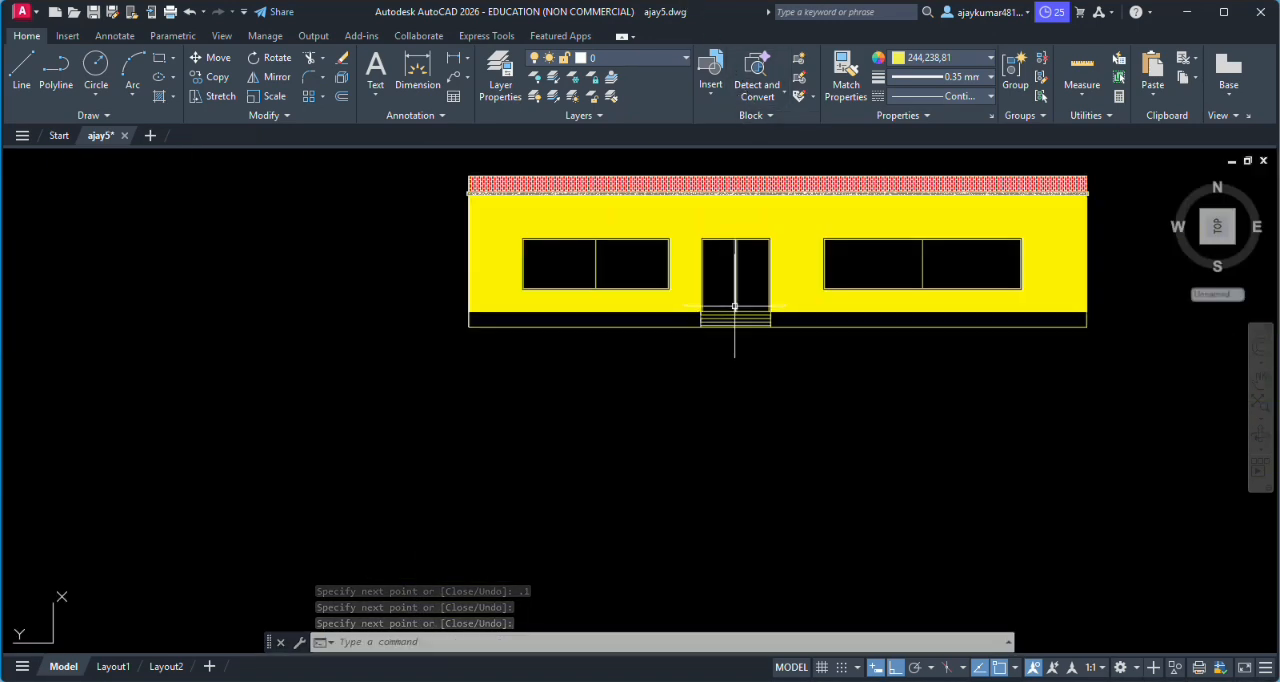
scroll(740, 300, down, 1)
scroll(744, 272, up, 4)
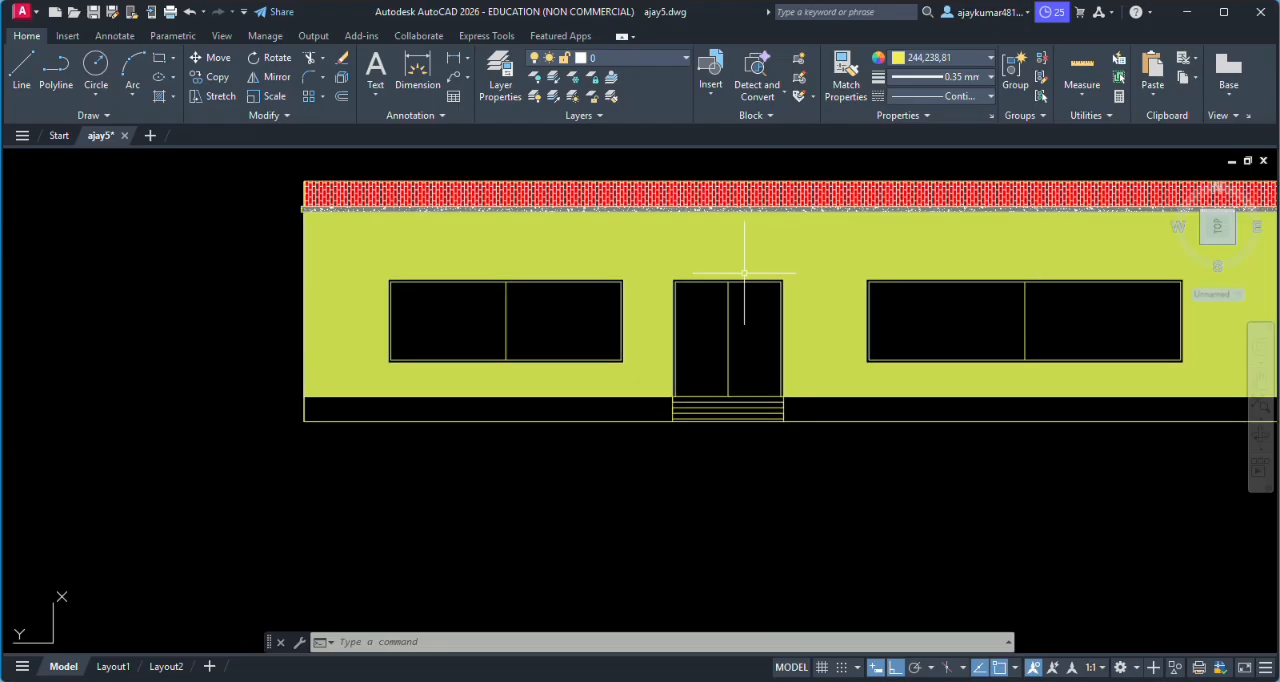
scroll(731, 283, up, 2)
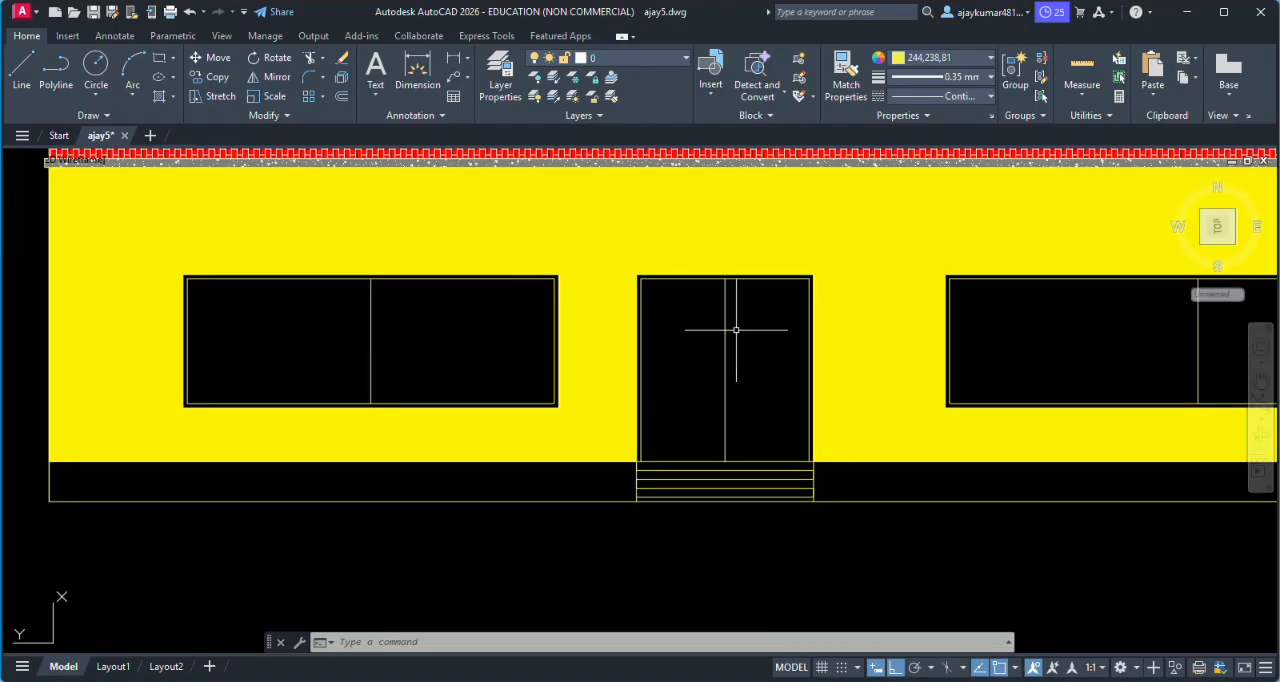
text(h)
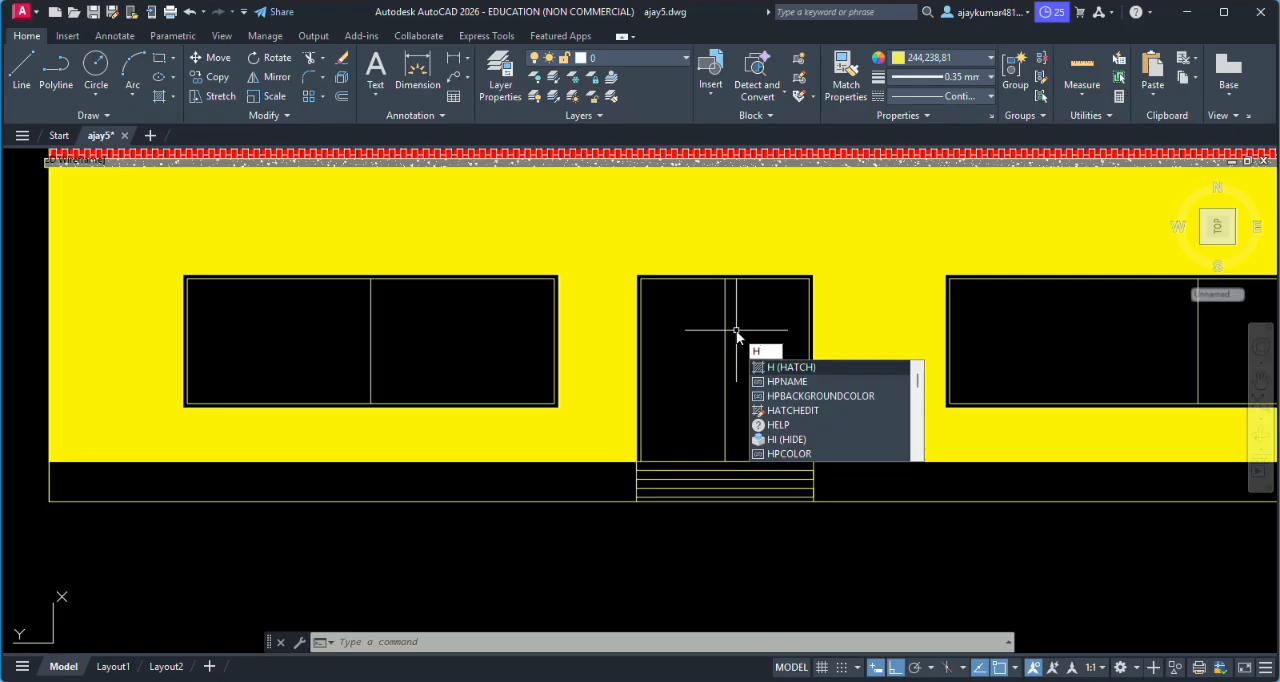
key(Return)
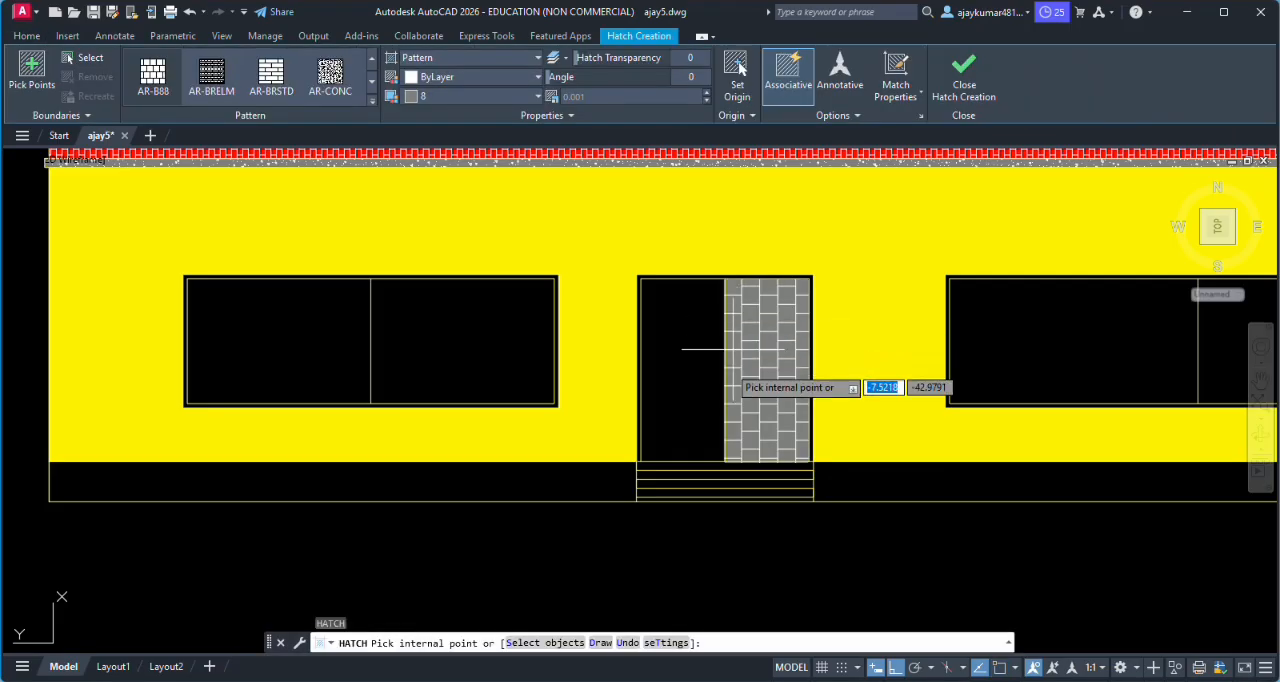
click(372, 100)
scroll(160, 175, down, 3)
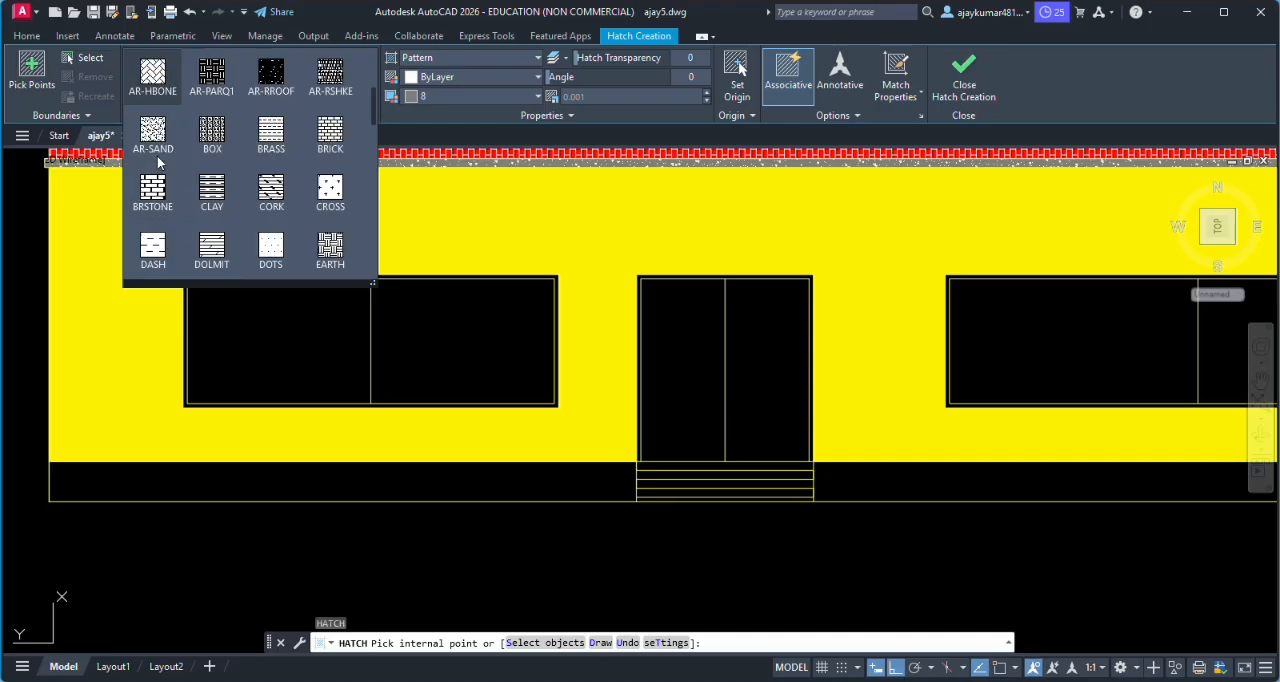
scroll(155, 163, up, 1)
scroll(155, 163, up, 3)
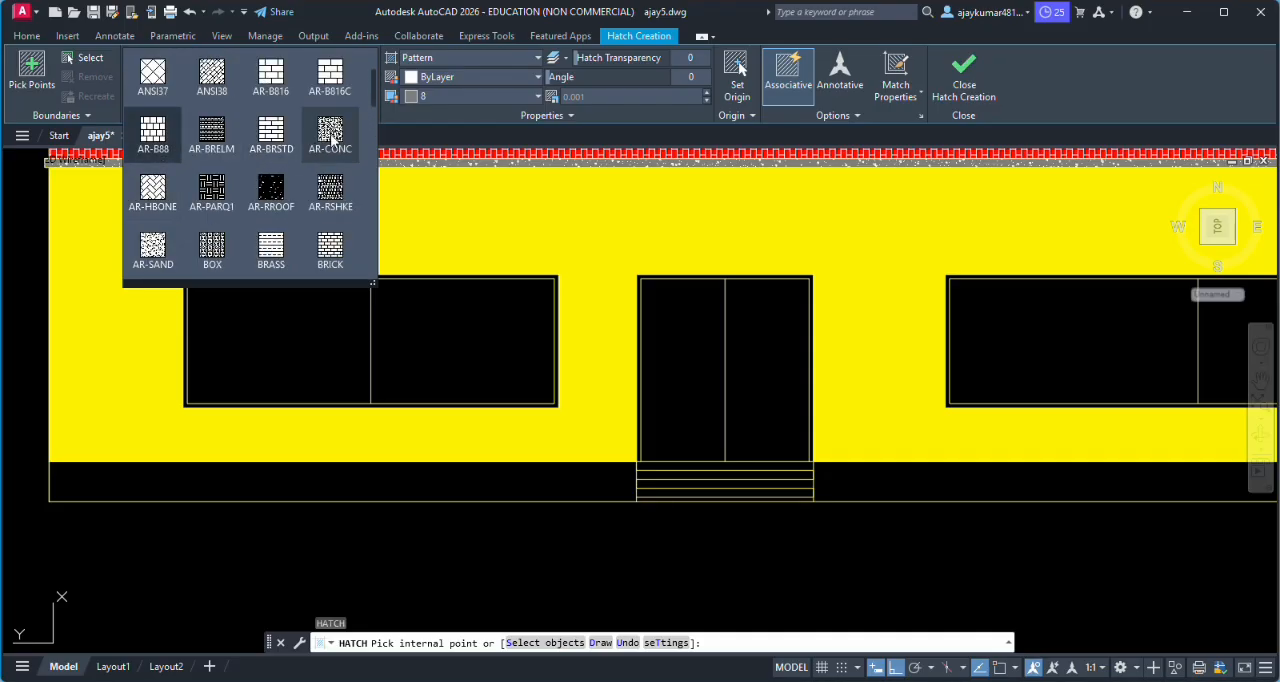
scroll(235, 175, down, 8)
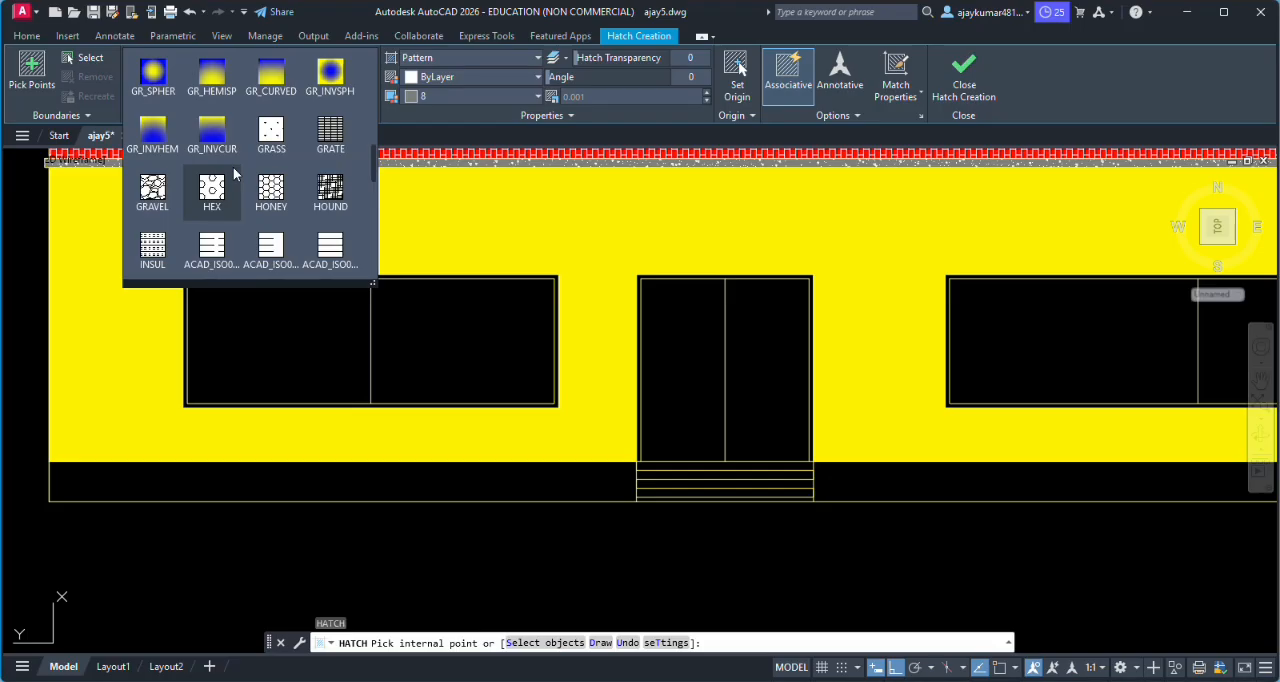
click(155, 188)
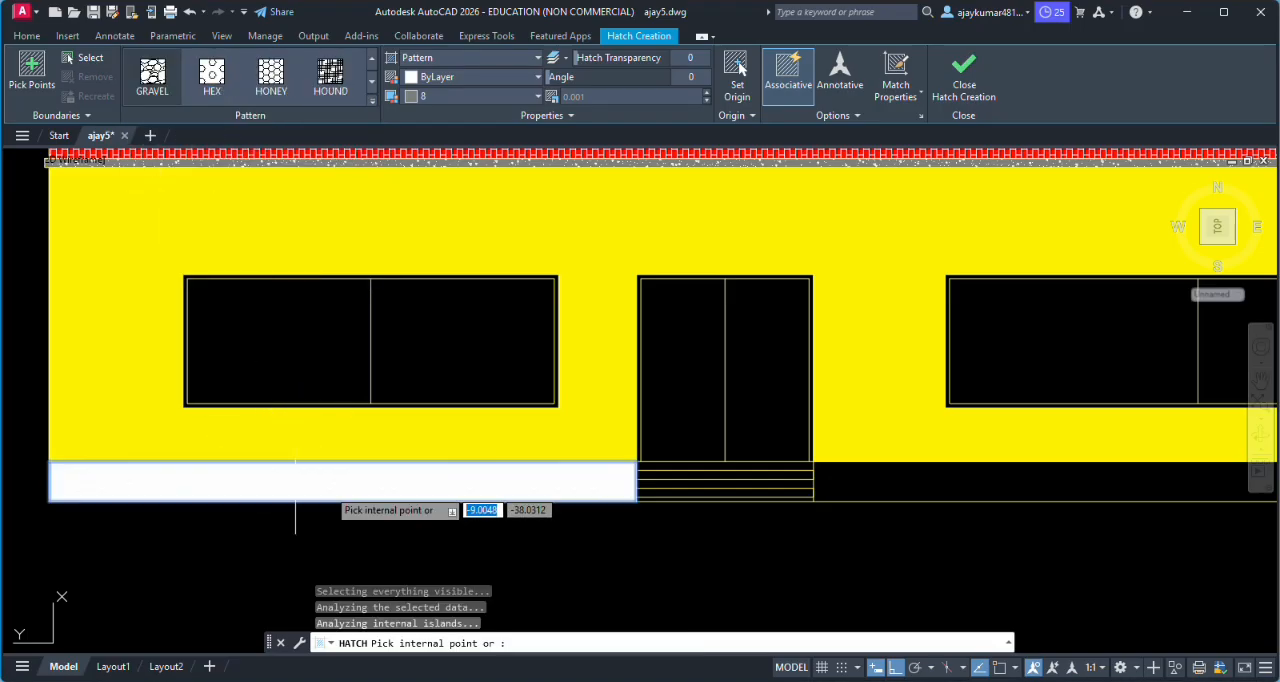
- Apply the gravel hatch to the plinth strips on both sides of the entrance steps
click(905, 488)
scroll(910, 490, up, 2)
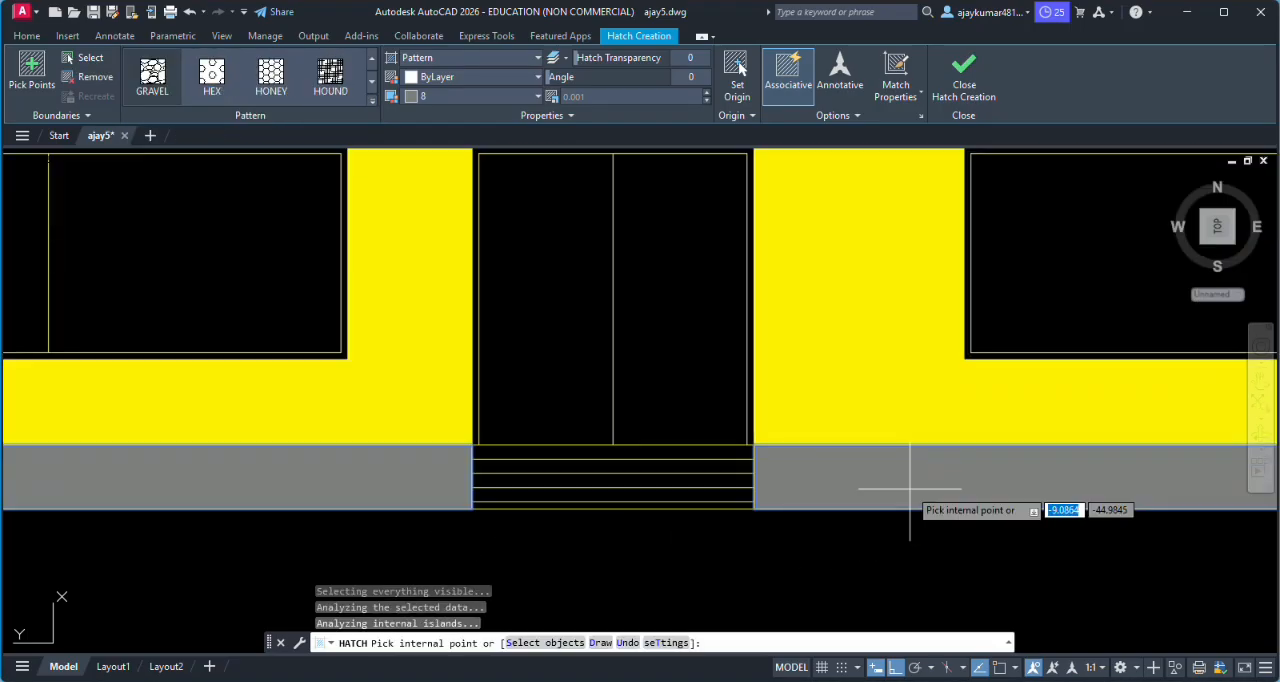
scroll(910, 488, up, 2)
scroll(910, 488, down, 2)
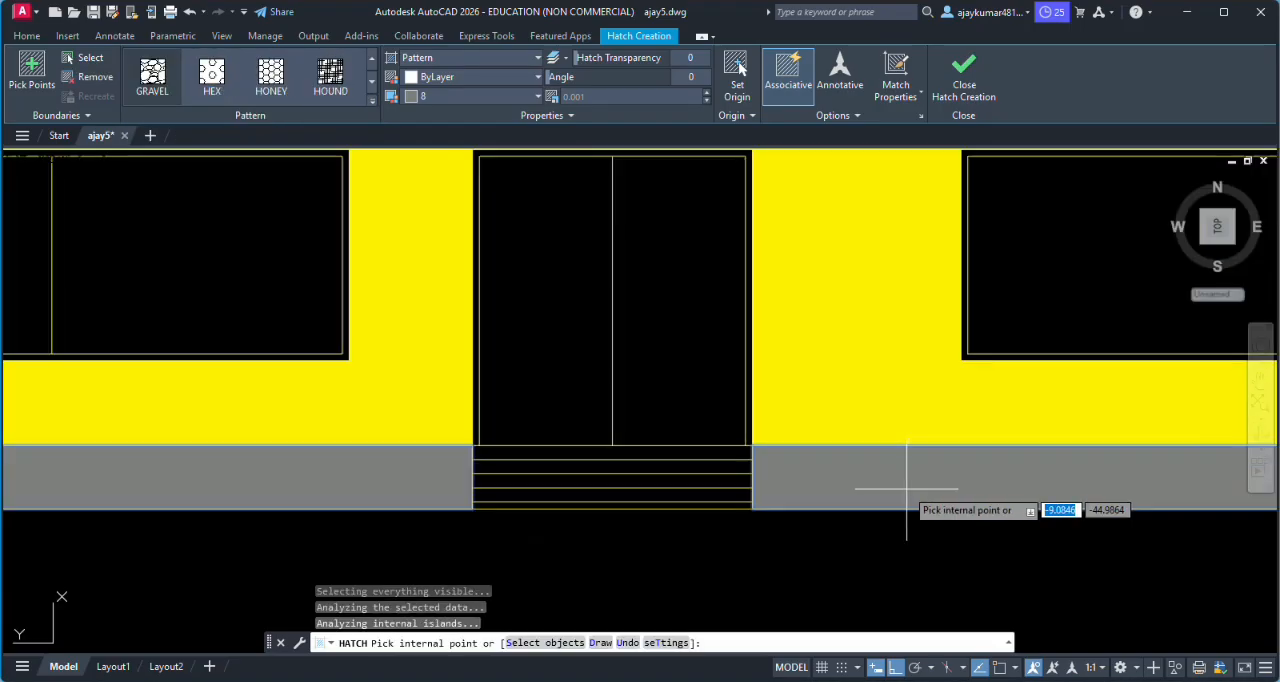
- Set the plinth gravel hatch scale to 0.1
click(610, 95)
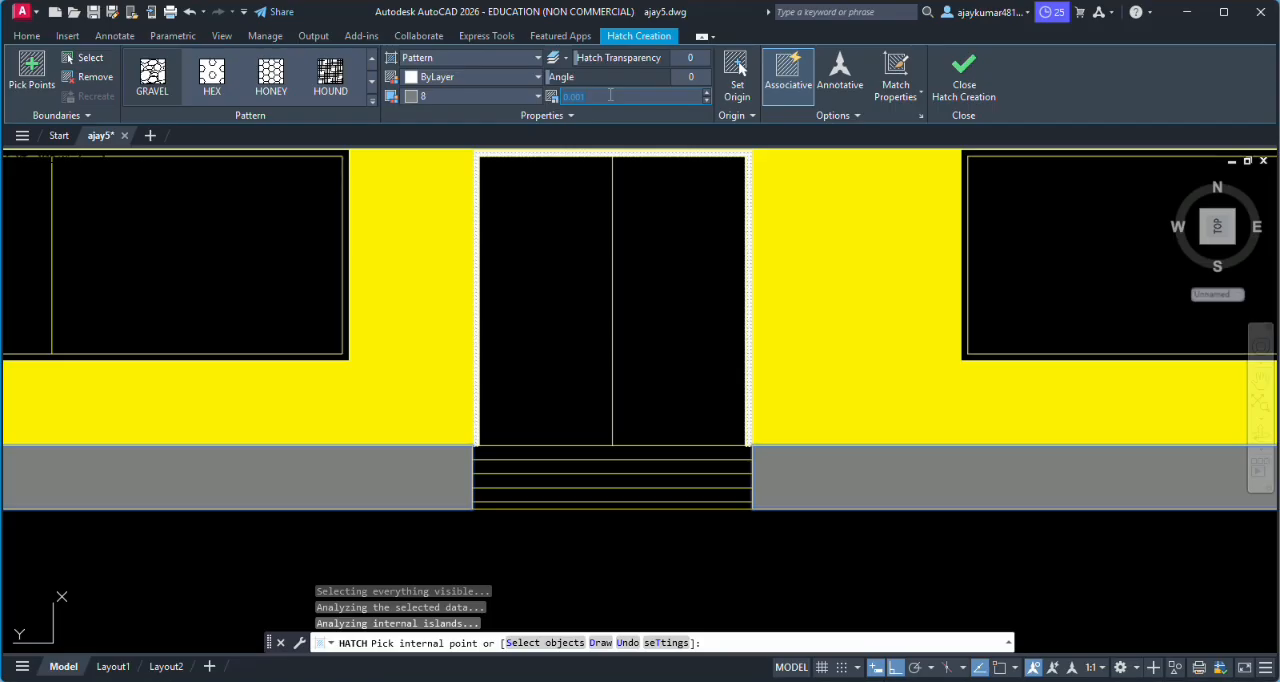
click(855, 478)
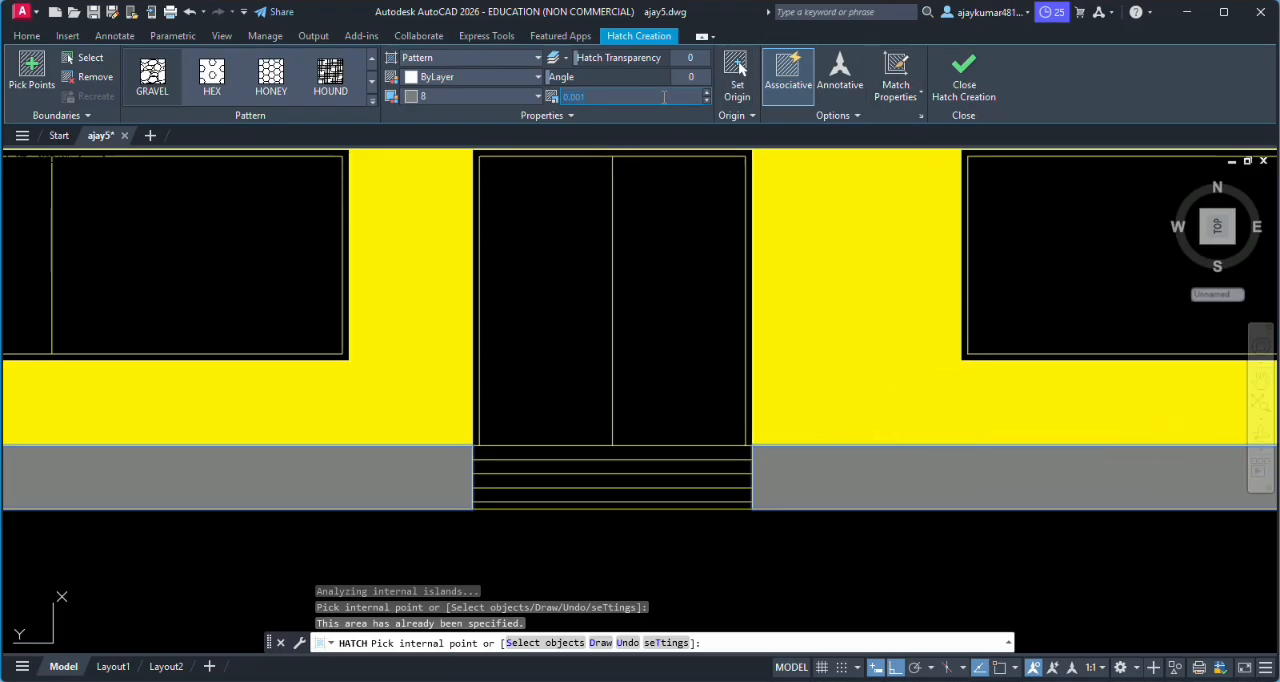
text(0.1)
key(Return)
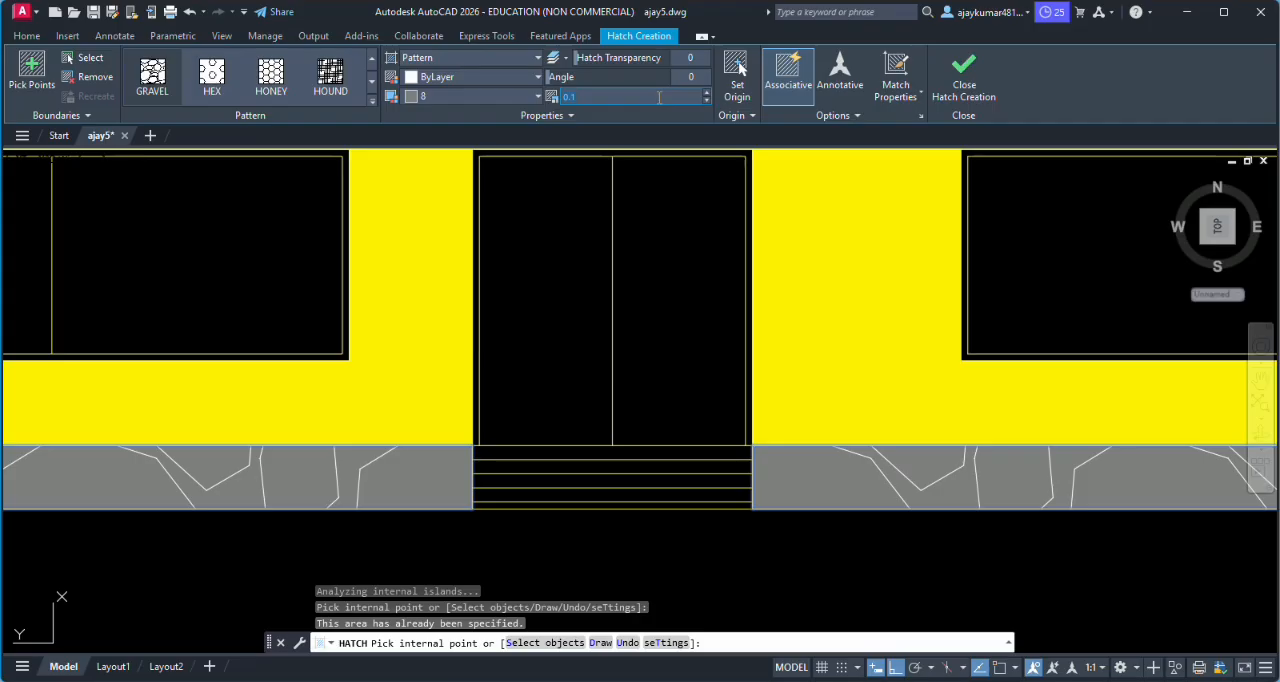
- Set the plinth's gravel hatch scale to 0.05 and finish the hatch
key(BackSpace)
key(Return)
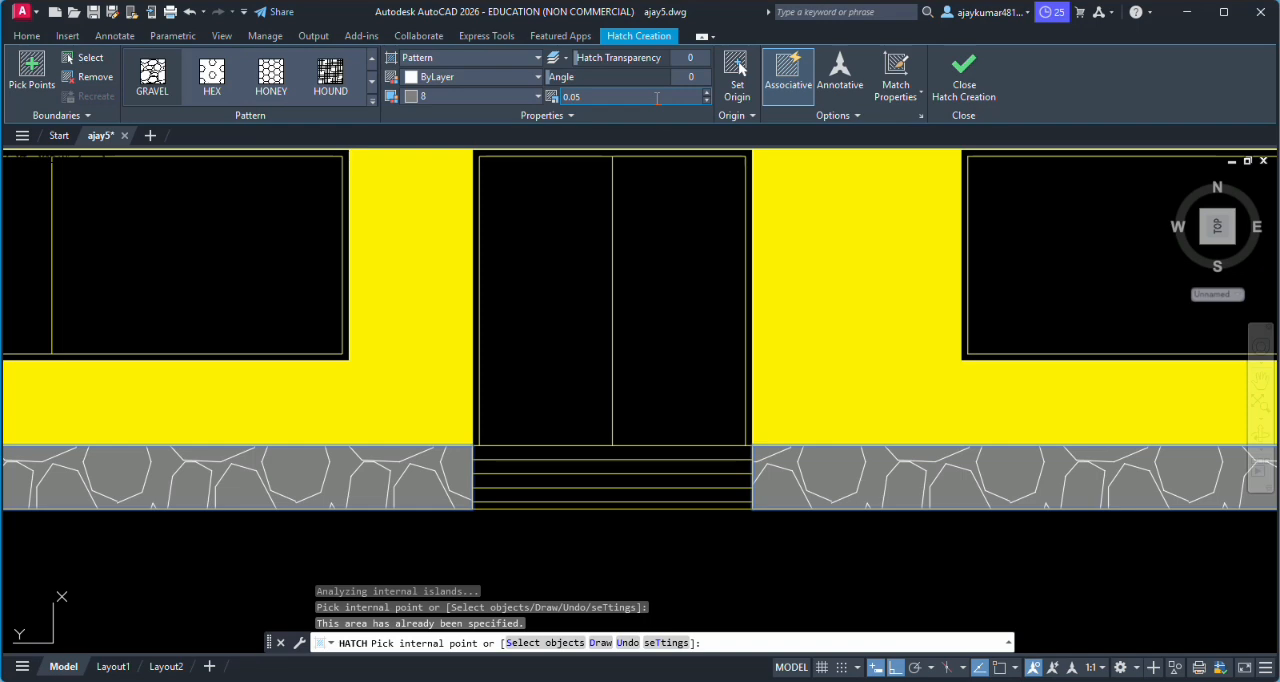
scroll(664, 214, down, 5)
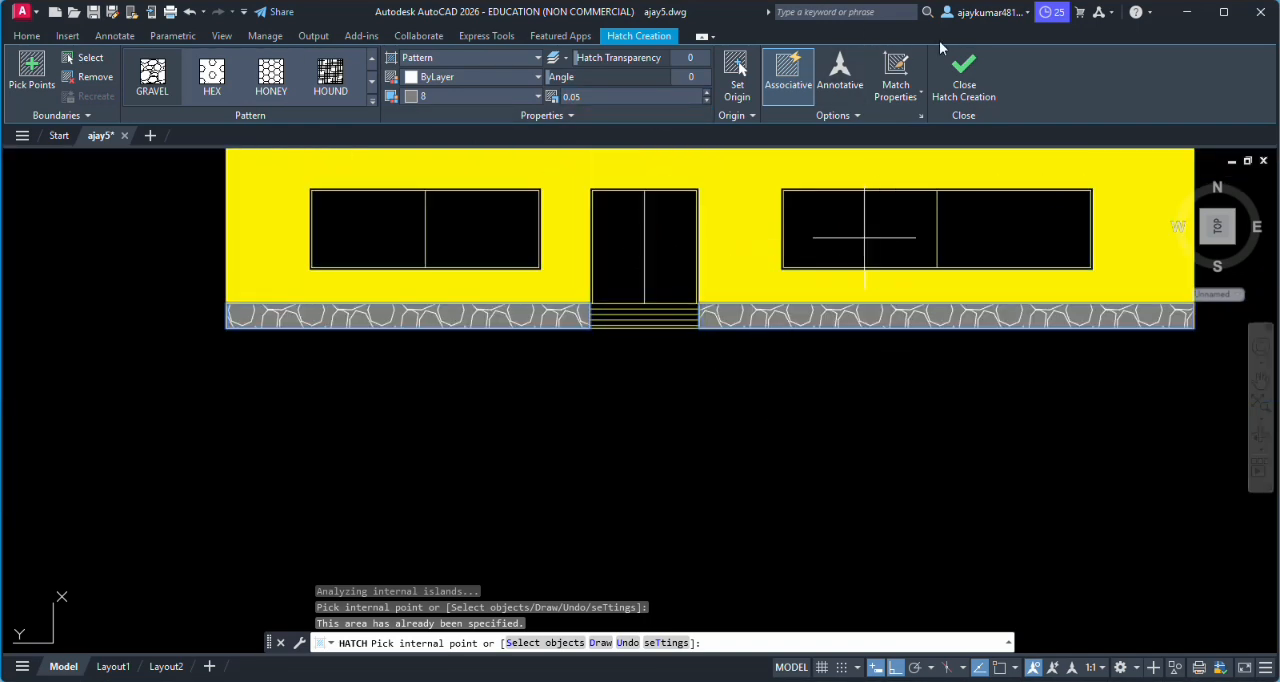
click(963, 72)
scroll(763, 381, down, 3)
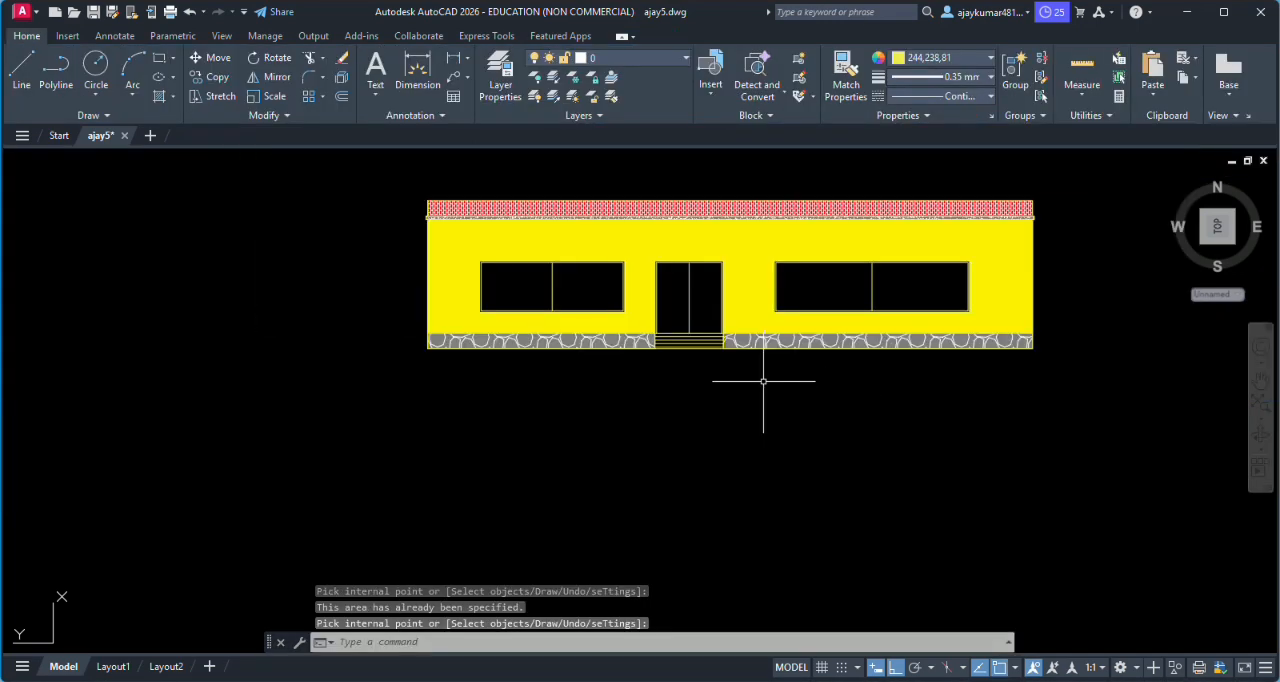
- Start a new hatch with a solid fill and the colour Red
scroll(698, 348, up, 2)
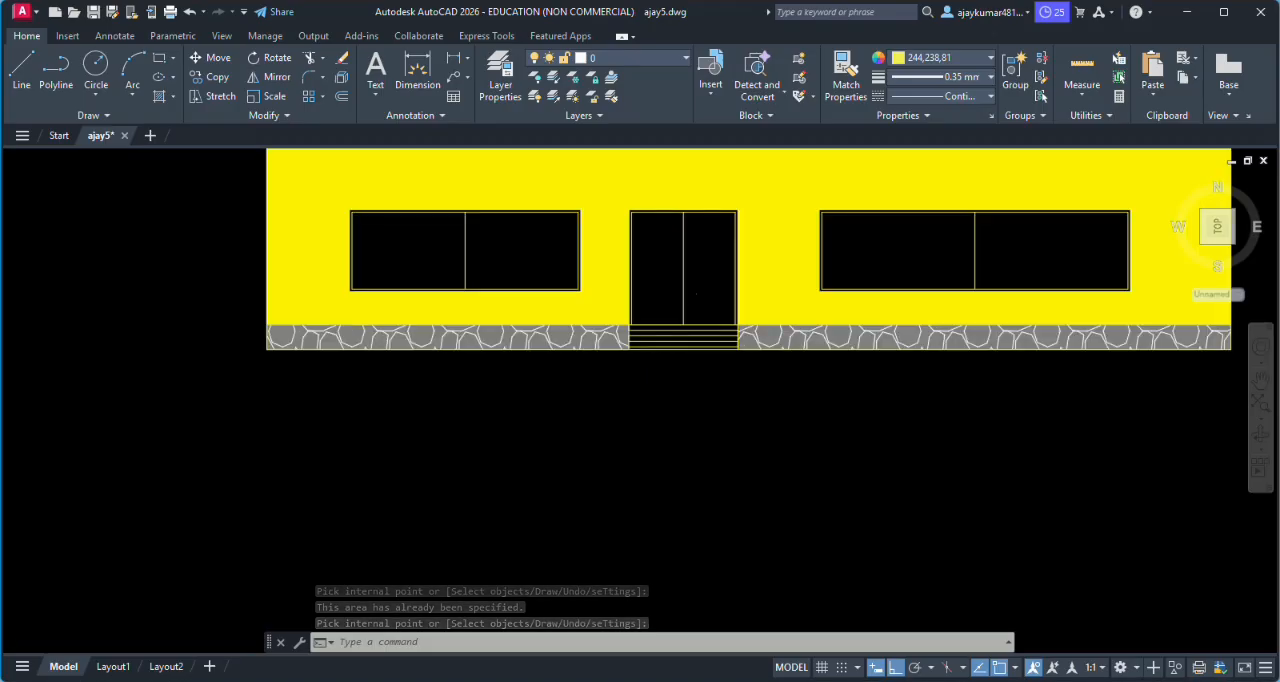
scroll(690, 285, down, 2)
scroll(666, 277, up, 2)
scroll(671, 265, up, 4)
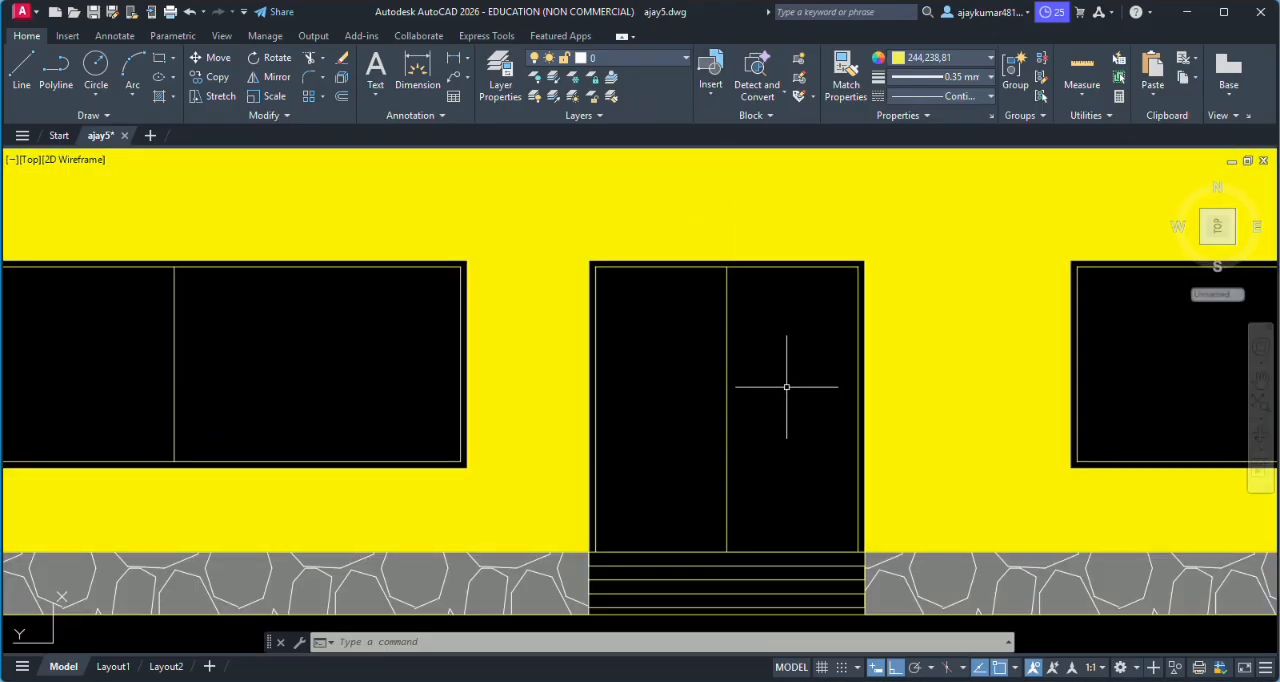
text(h)
key(Return)
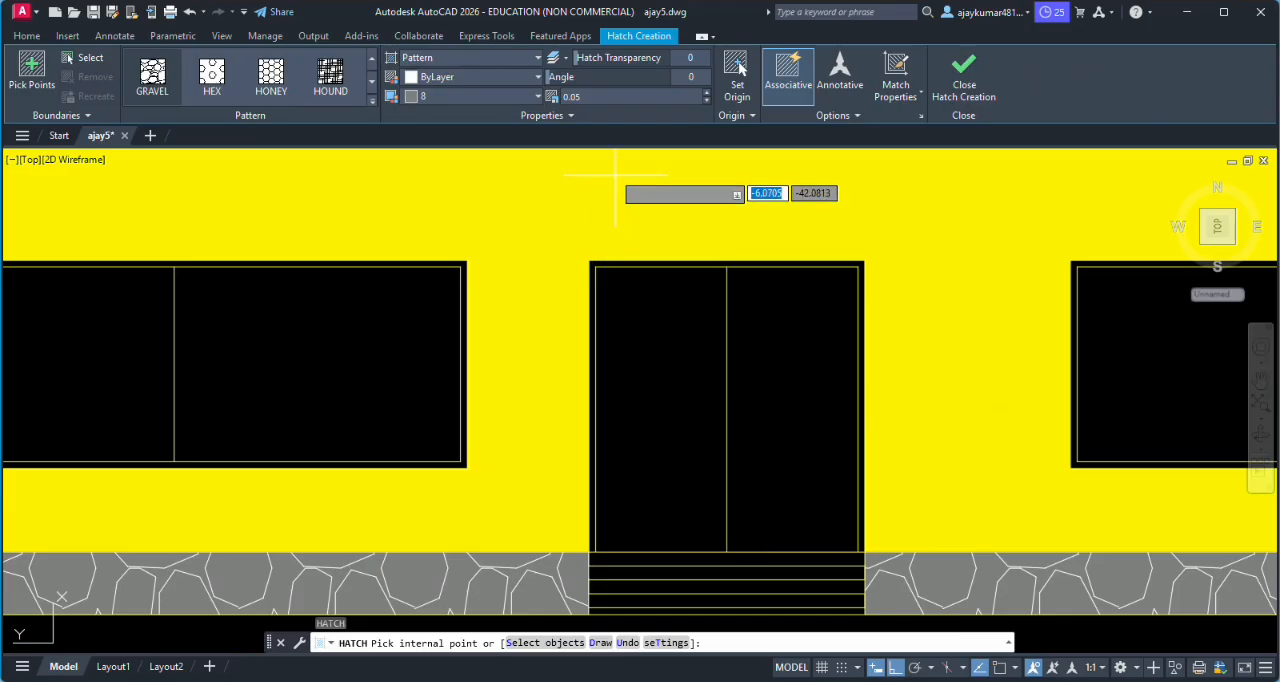
click(371, 106)
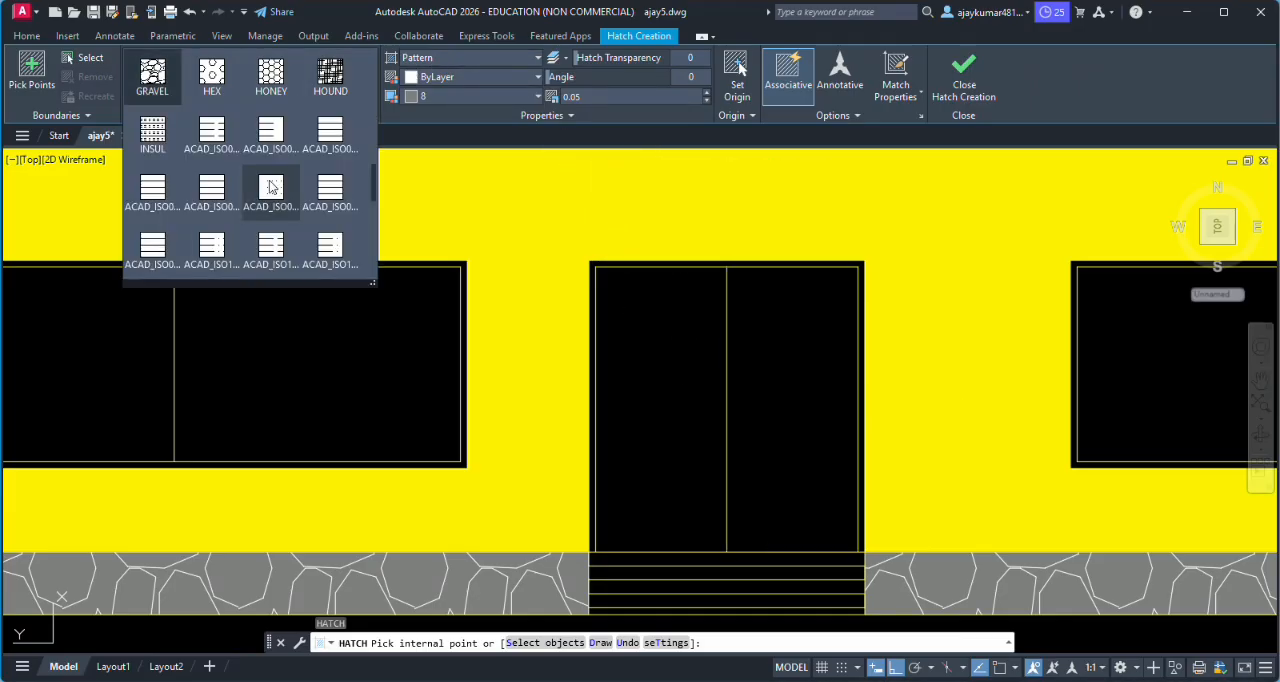
scroll(360, 150, down, 6)
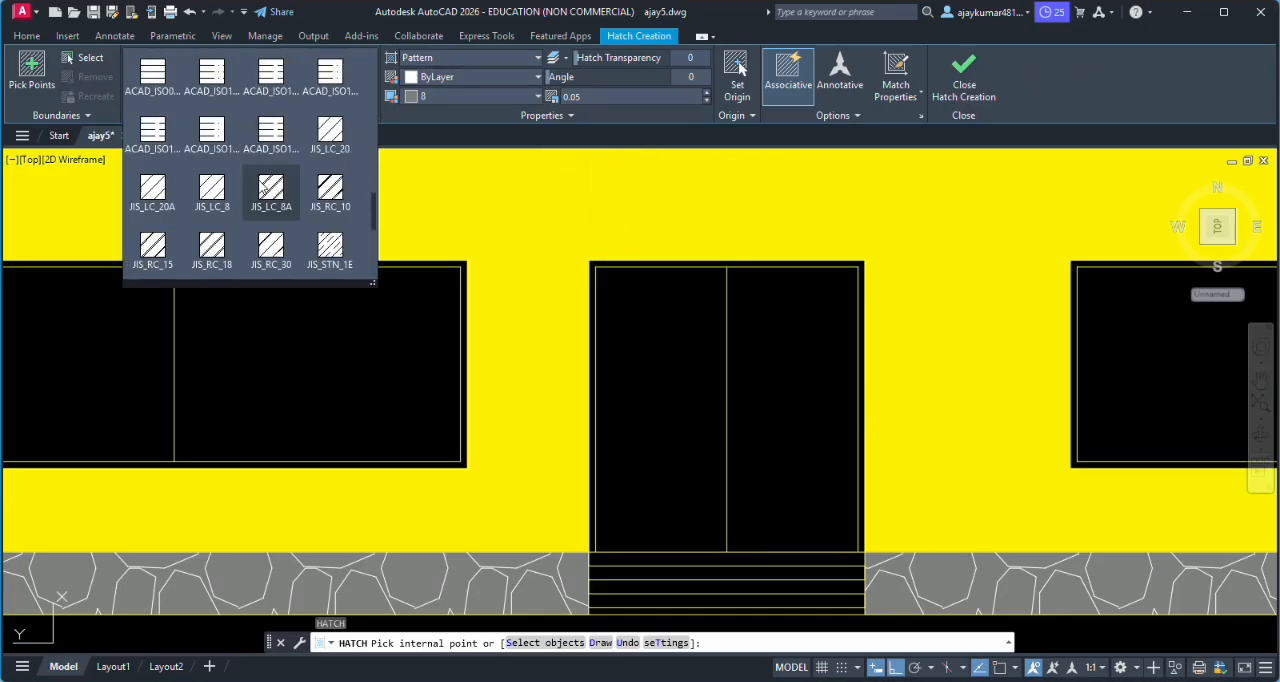
click(447, 61)
click(432, 80)
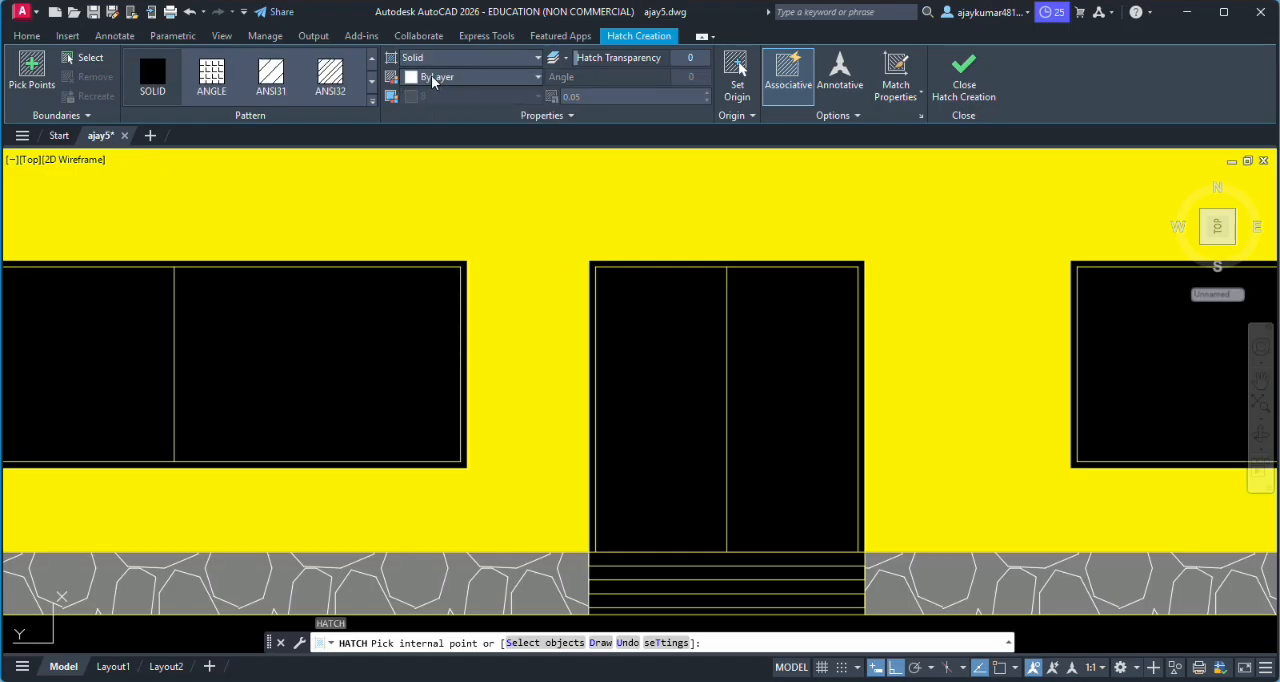
click(438, 78)
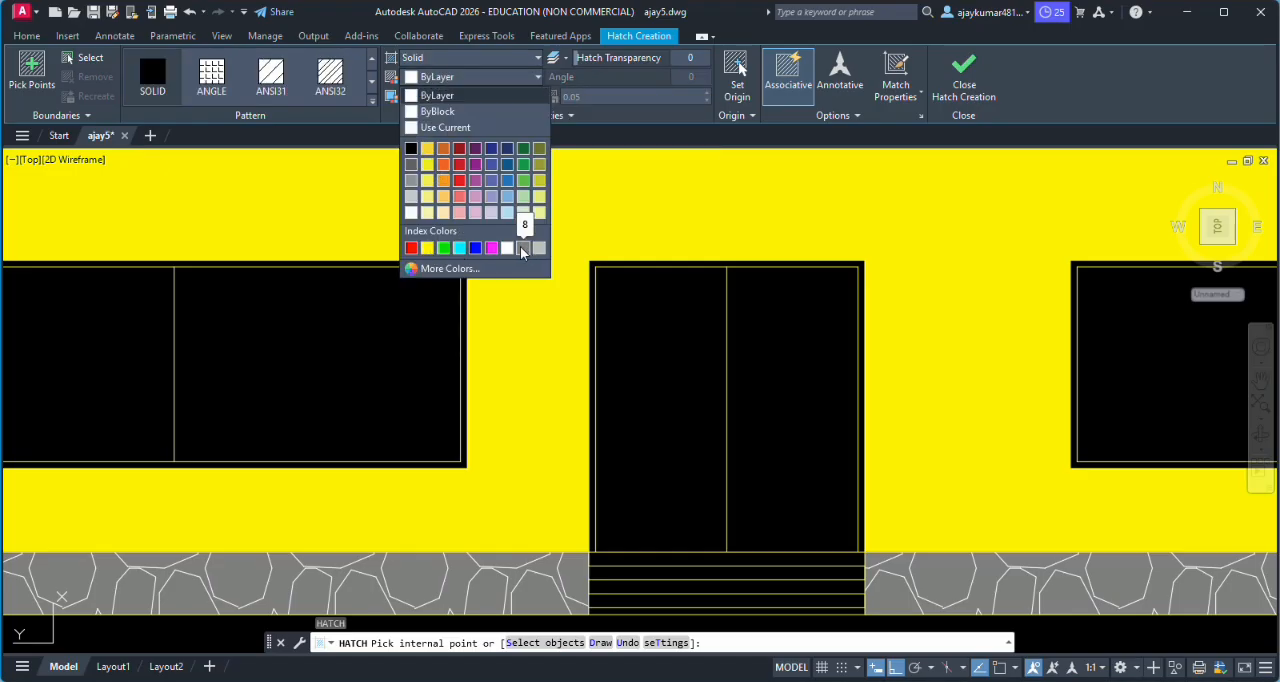
click(409, 249)
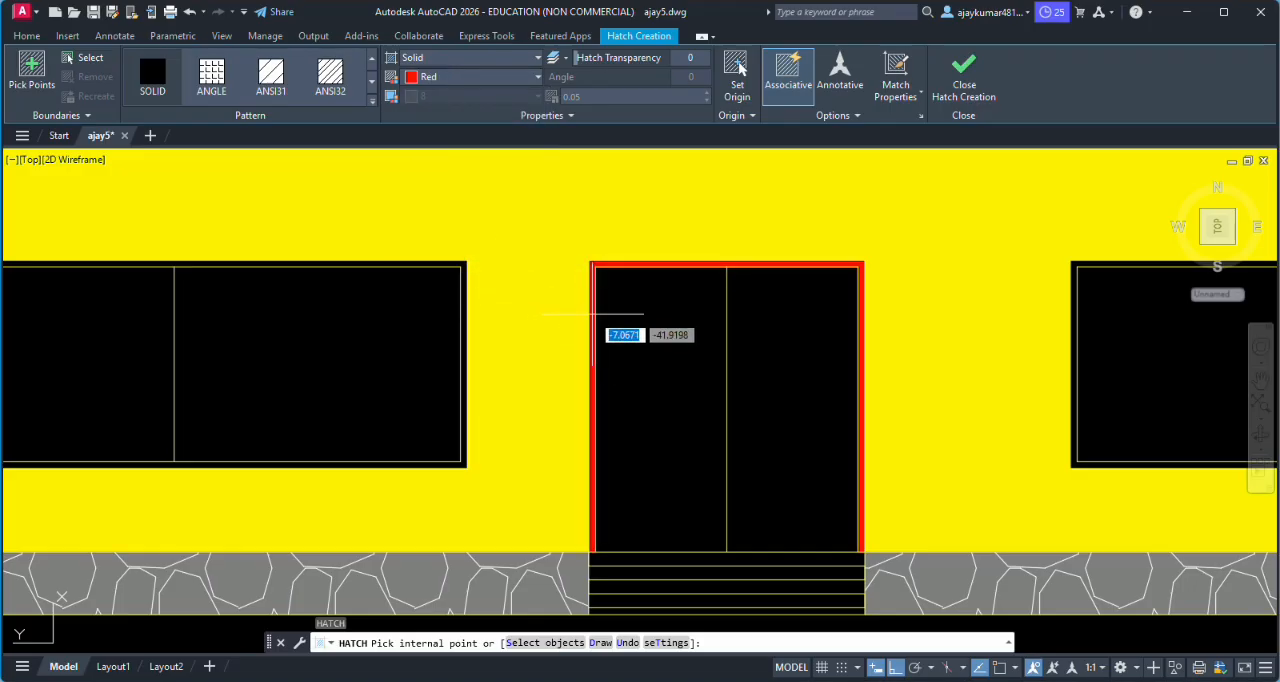
- Fill the door frame and both window frames with the solid red hatch, and finish the hatch
click(592, 314)
scroll(592, 313, down, 2)
scroll(430, 298, up, 2)
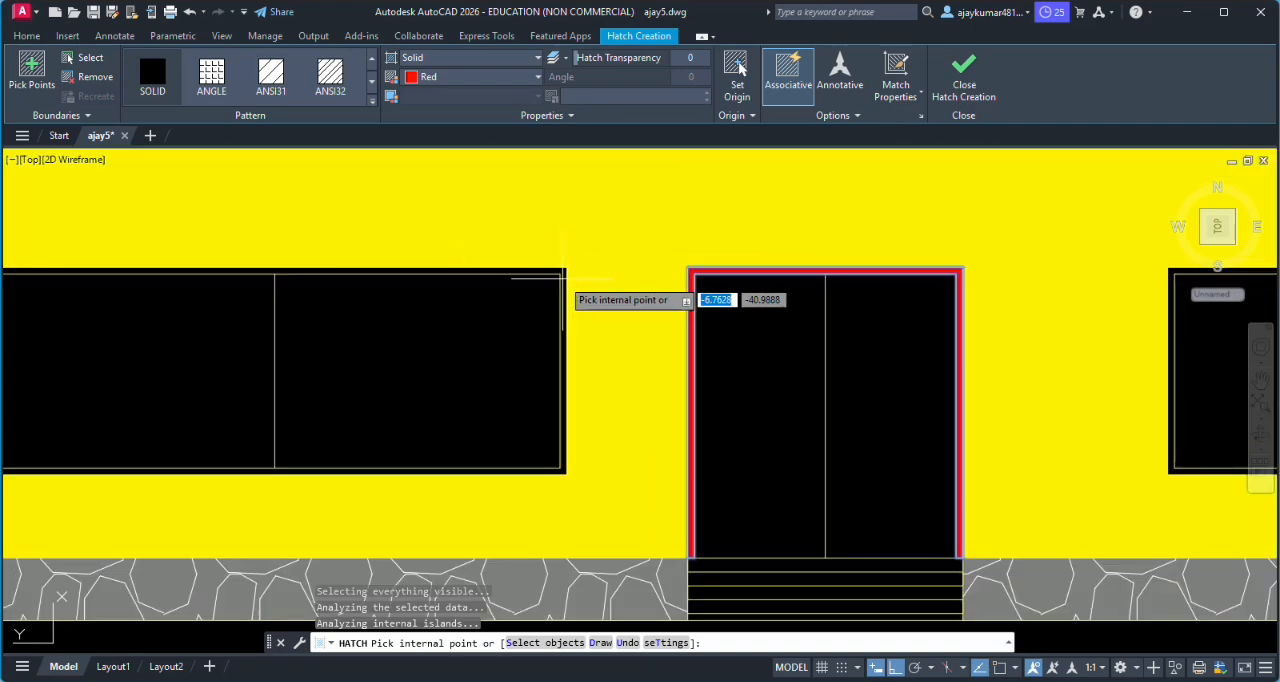
click(563, 278)
scroll(780, 290, down, 2)
scroll(760, 285, up, 2)
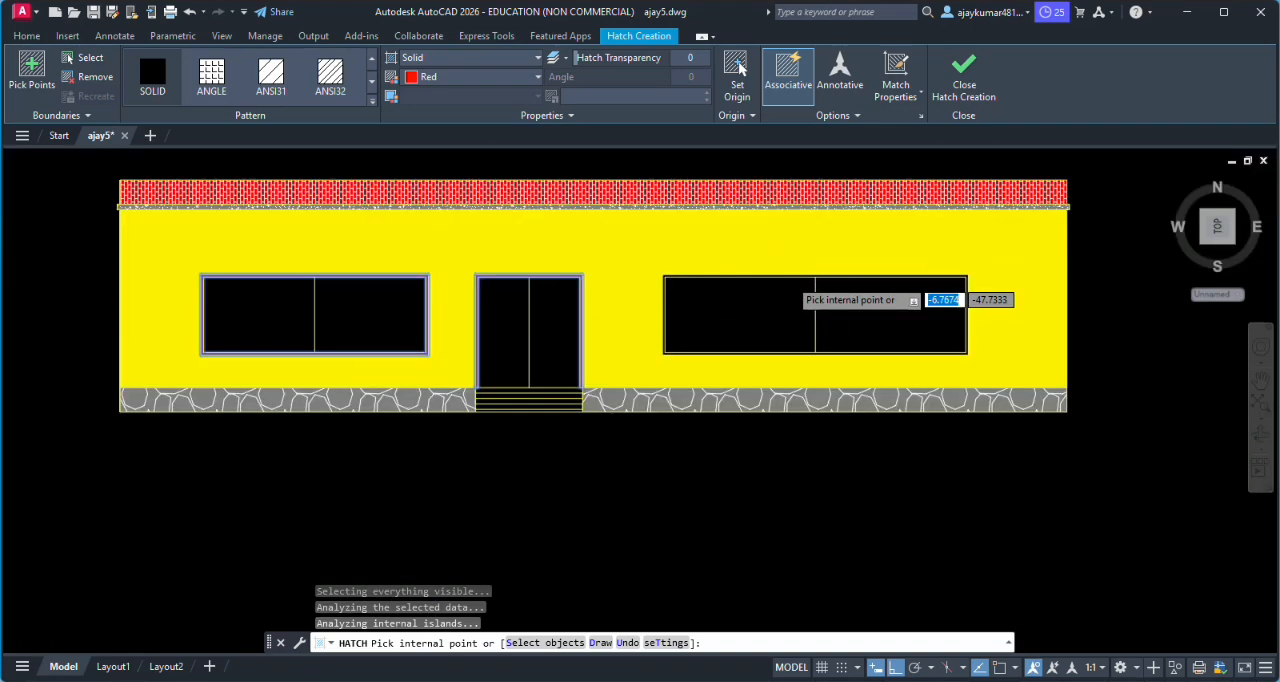
click(750, 275)
scroll(752, 282, up, 2)
scroll(700, 285, down, 5)
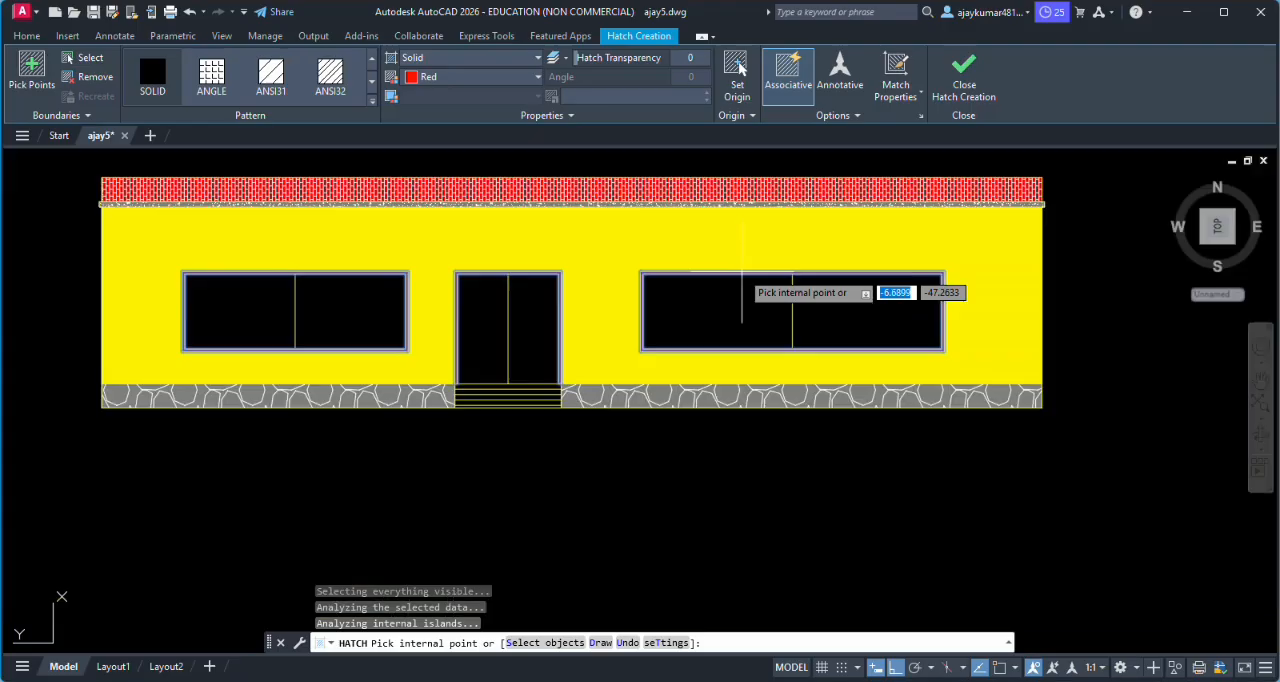
click(964, 75)
scroll(618, 258, up, 4)
scroll(615, 258, down, 2)
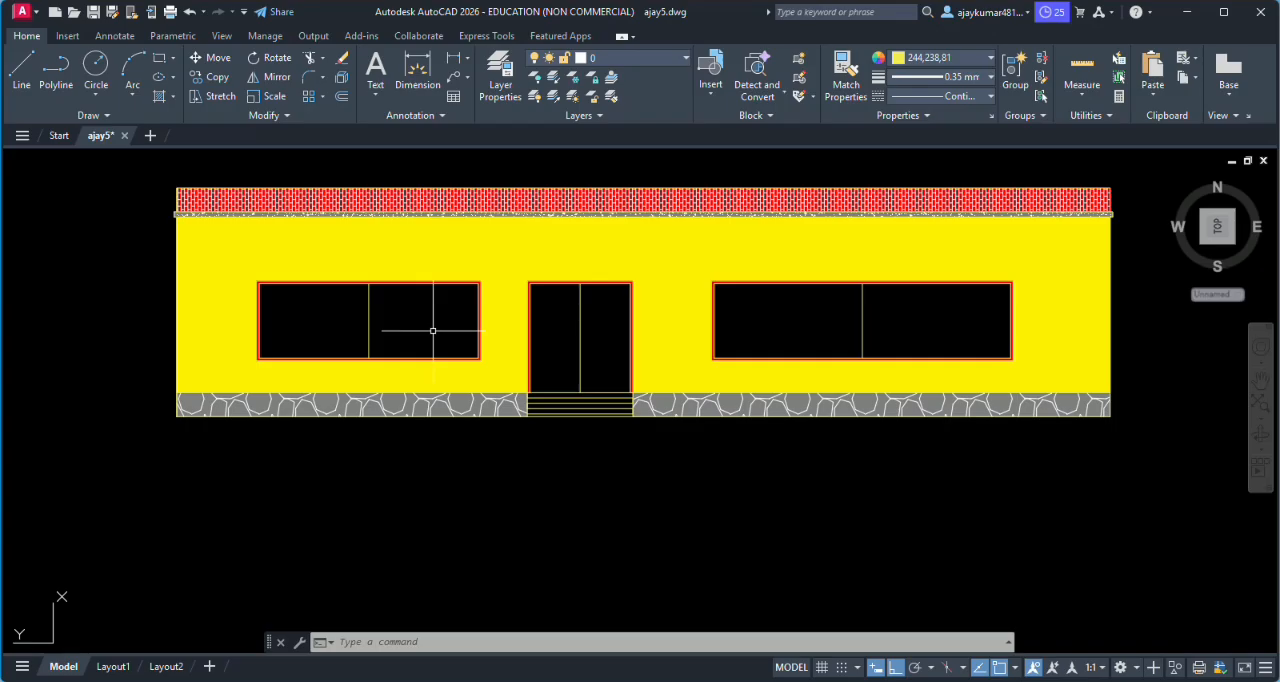
key(Return)
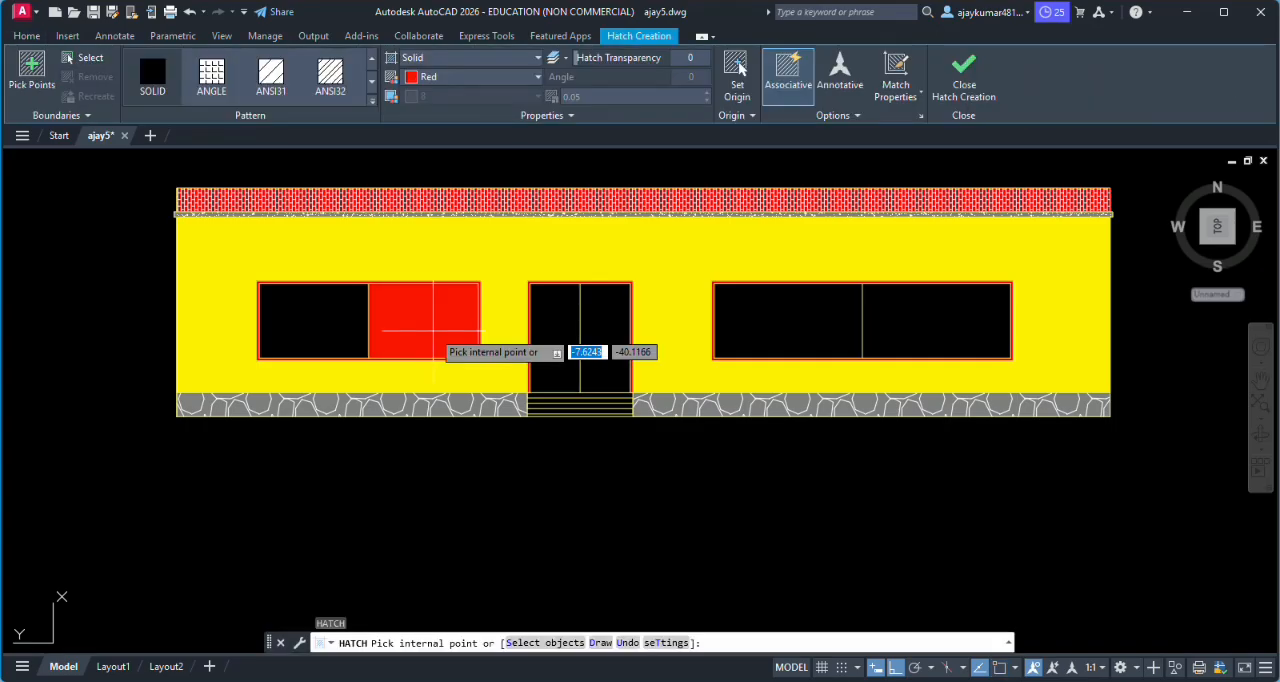
click(449, 60)
click(438, 109)
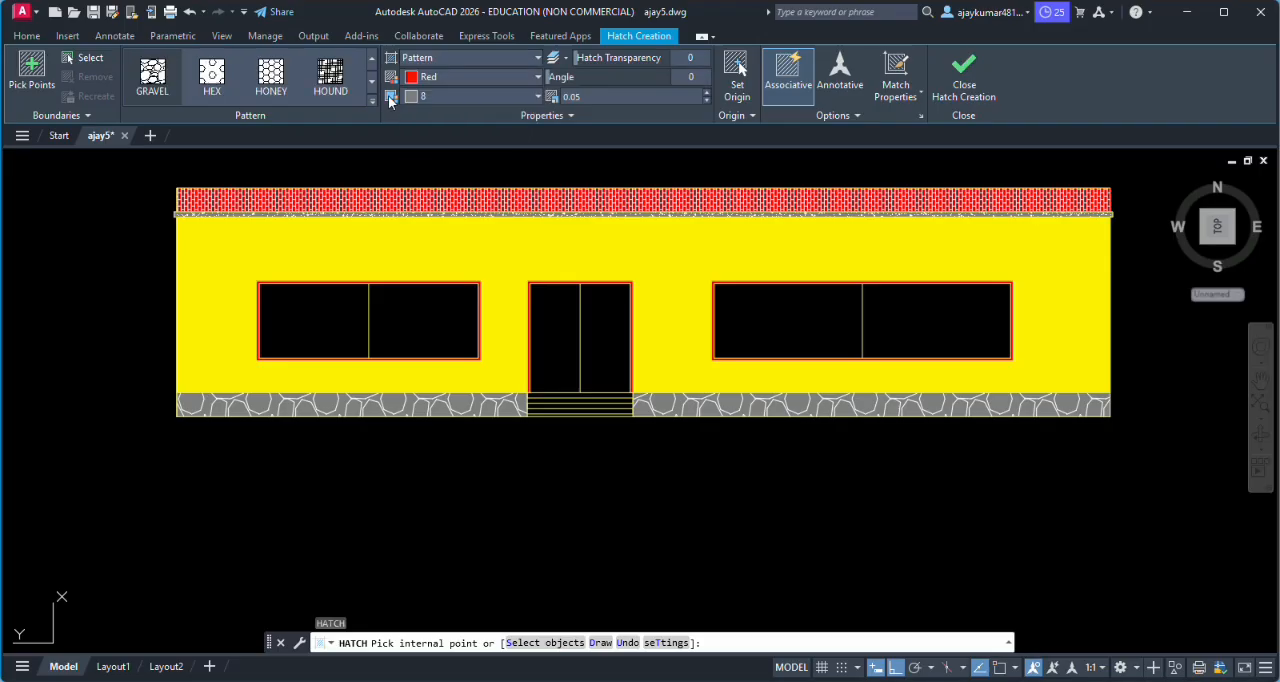
click(369, 98)
scroll(318, 128, down, 5)
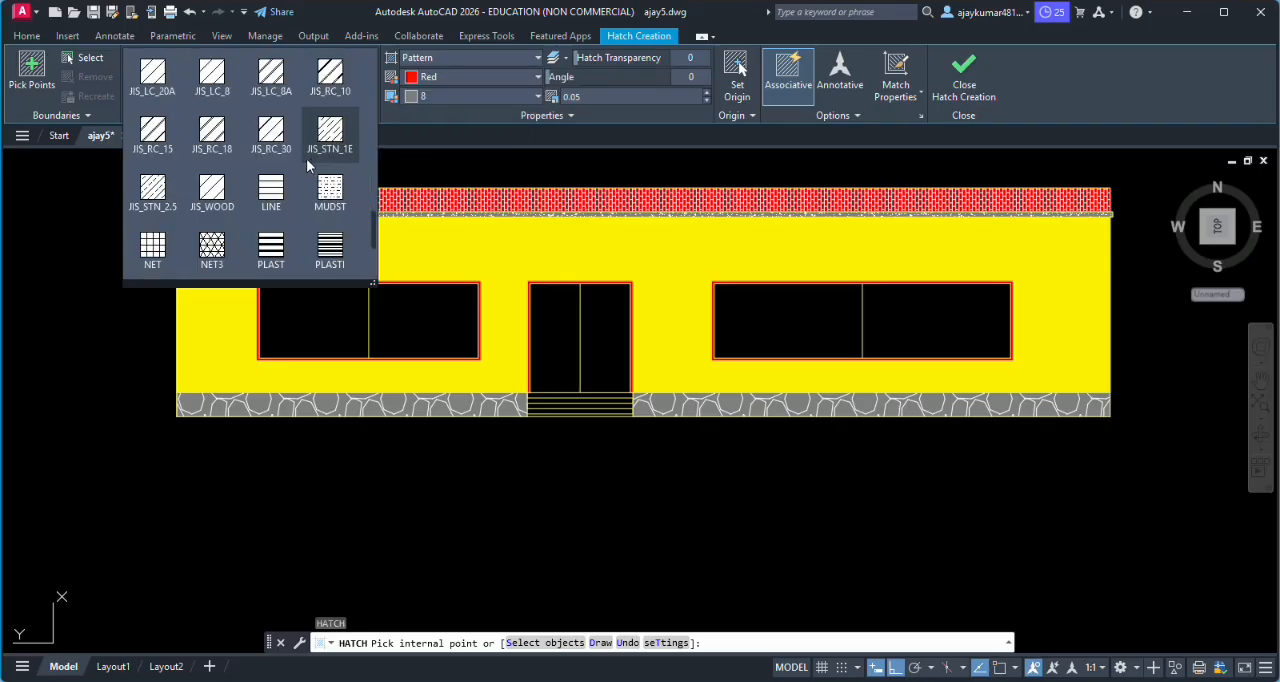
scroll(309, 165, down, 3)
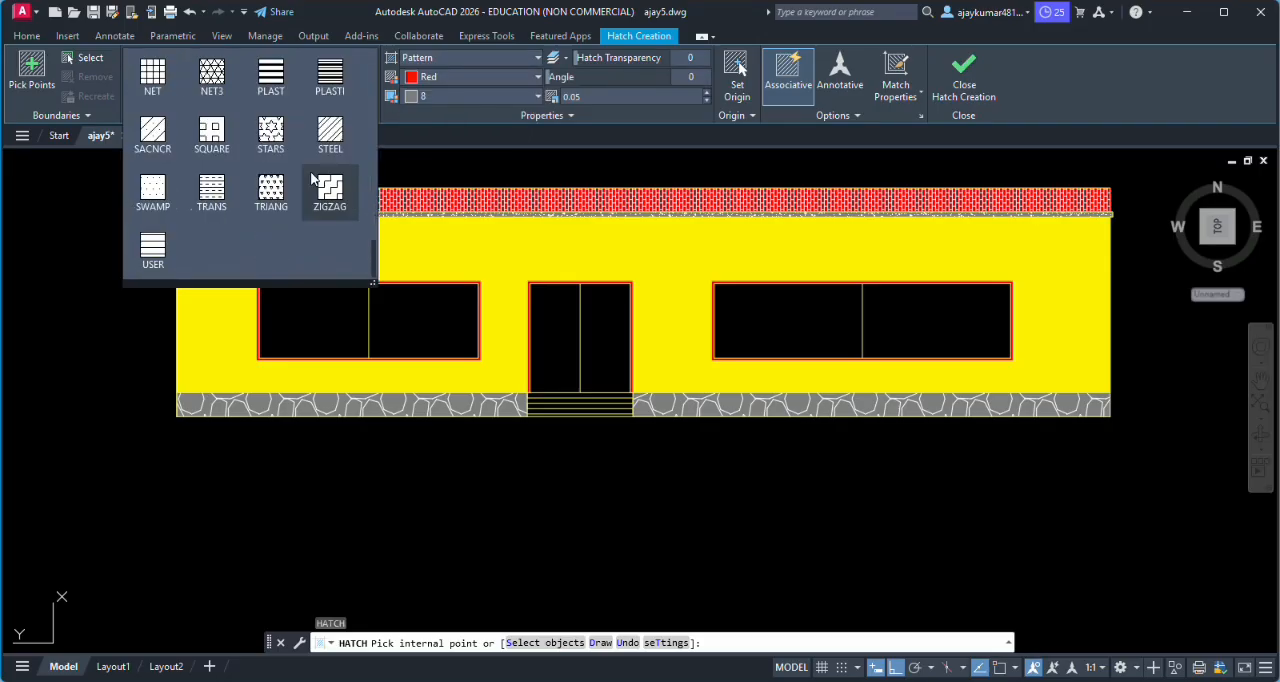
scroll(258, 193, up, 2)
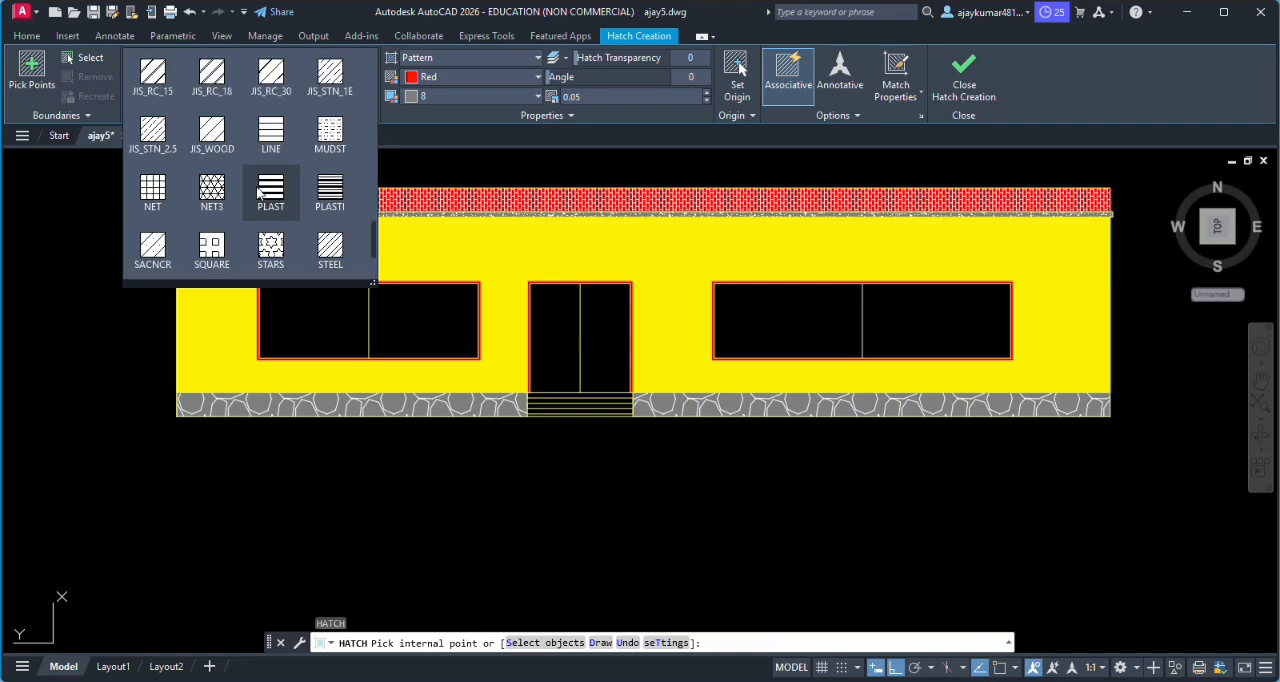
scroll(258, 193, up, 1)
scroll(258, 193, up, 7)
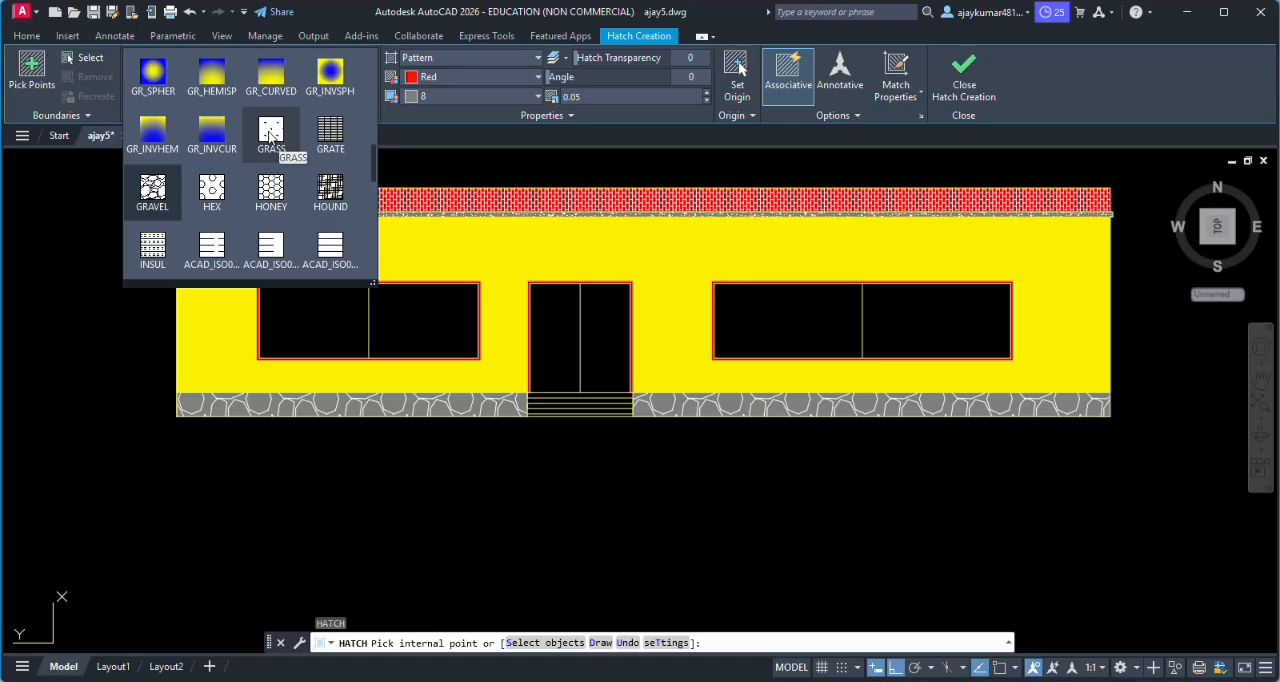
scroll(197, 154, down, 3)
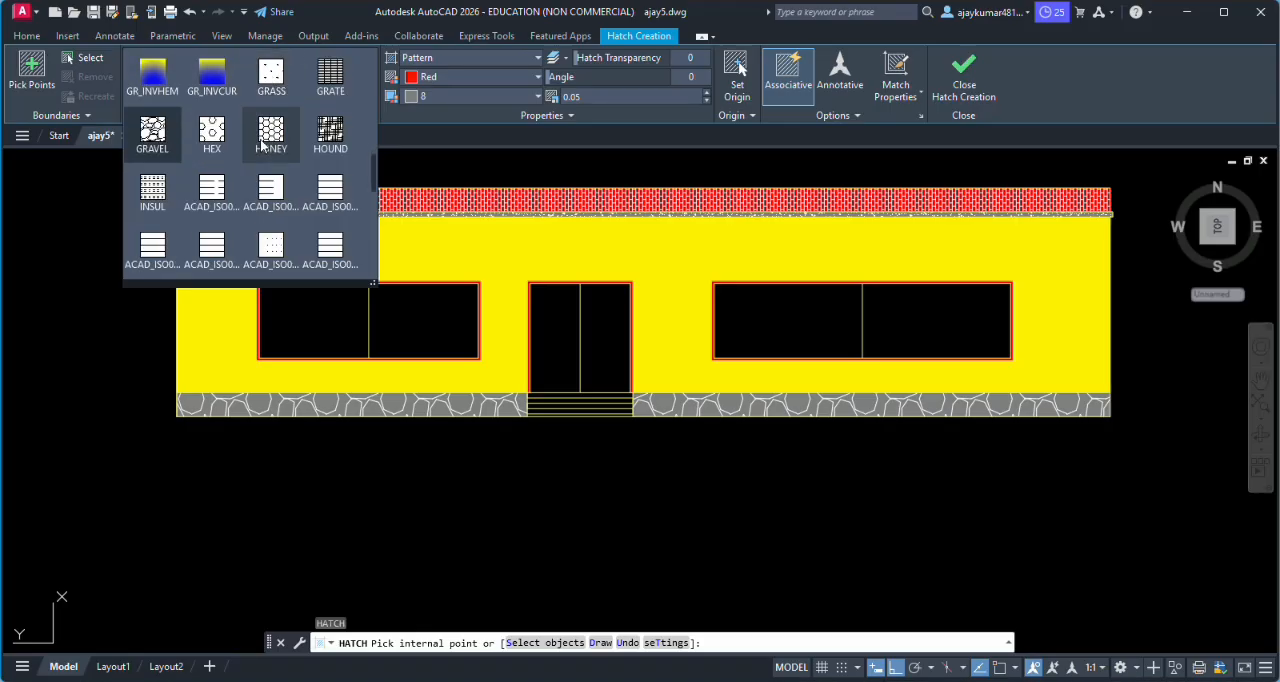
scroll(262, 145, down, 5)
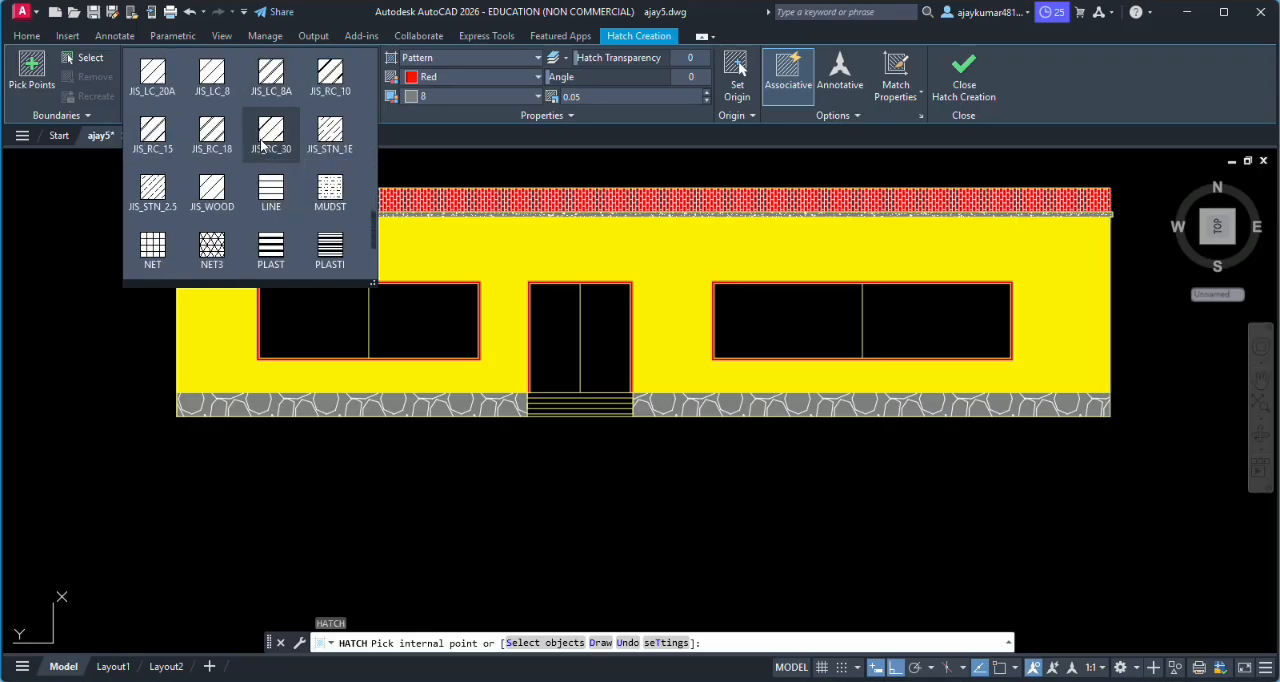
scroll(262, 145, down, 2)
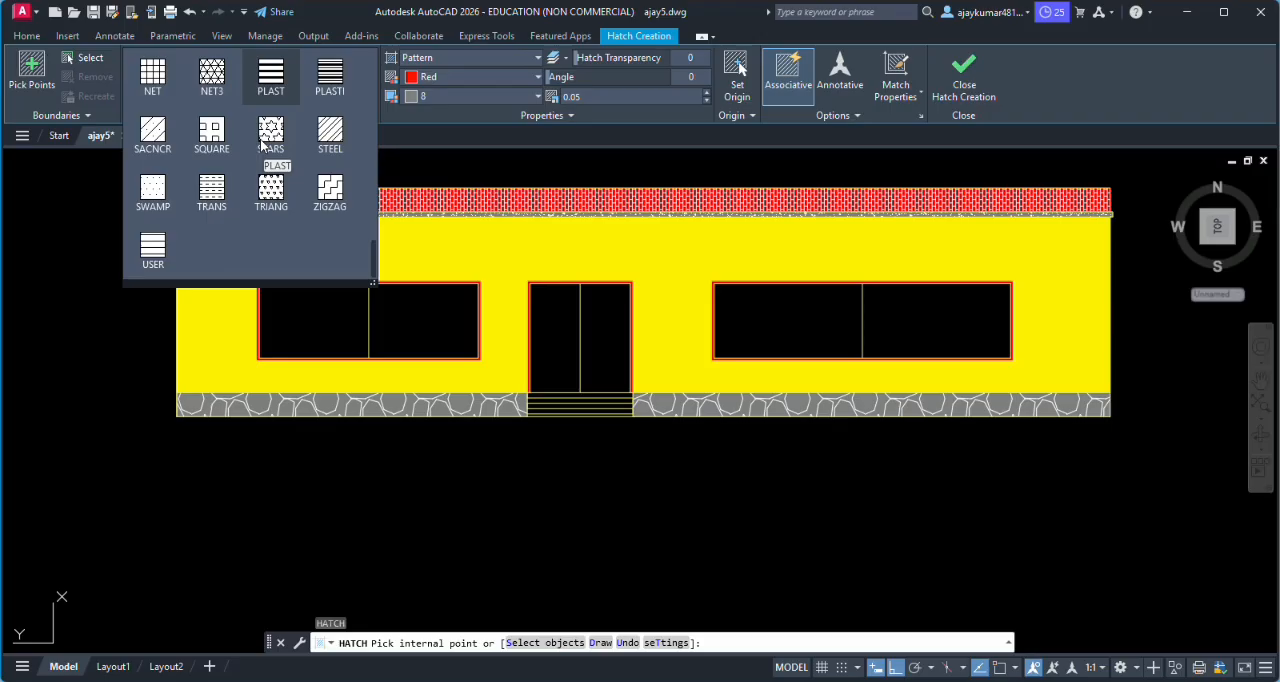
scroll(262, 145, up, 15)
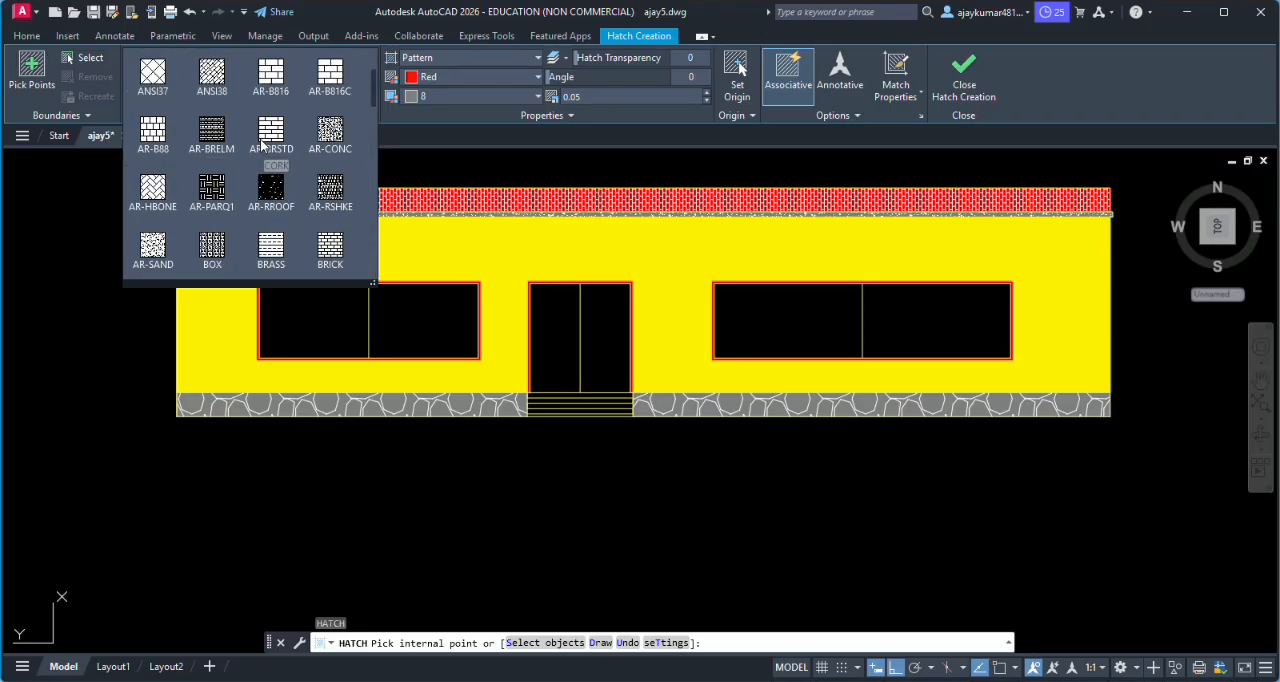
scroll(262, 145, up, 2)
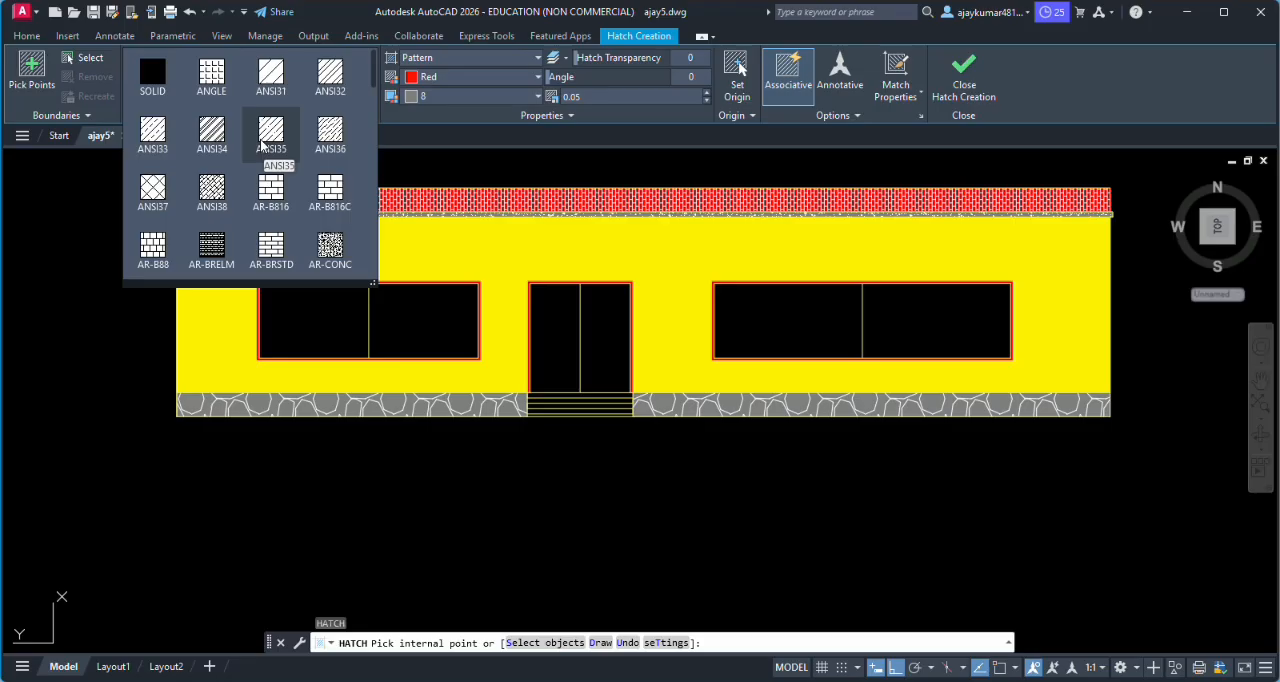
scroll(262, 145, down, 10)
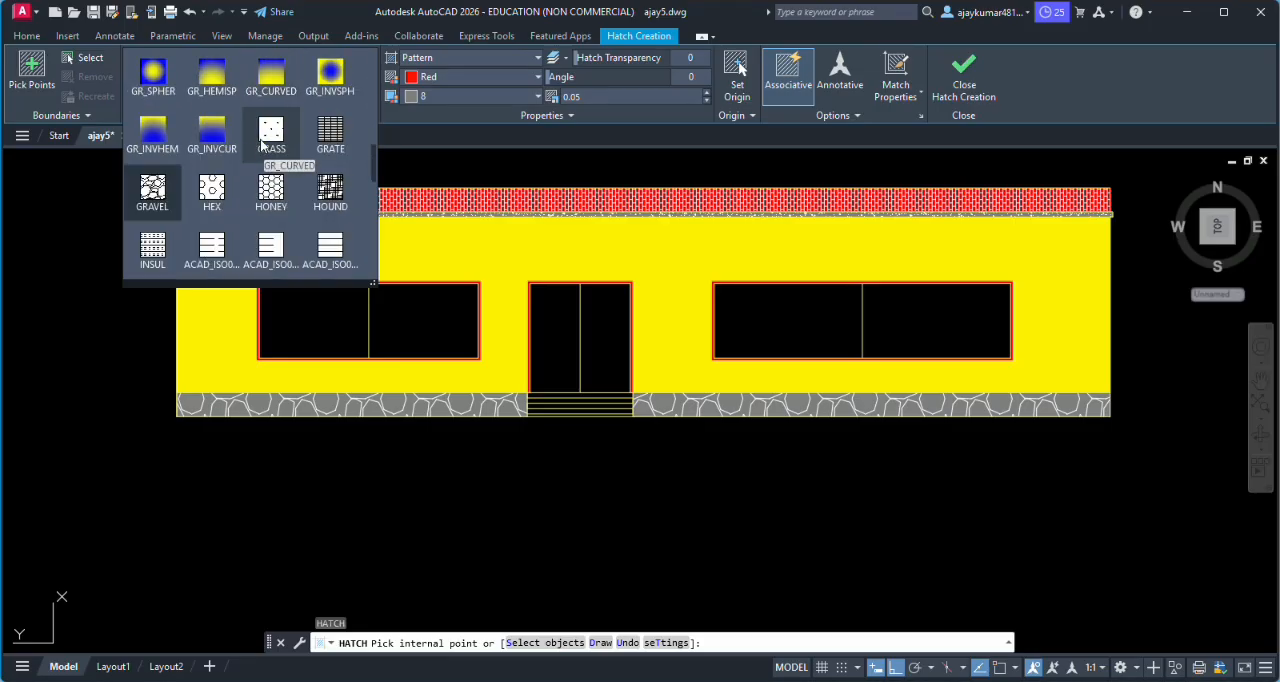
scroll(262, 145, down, 8)
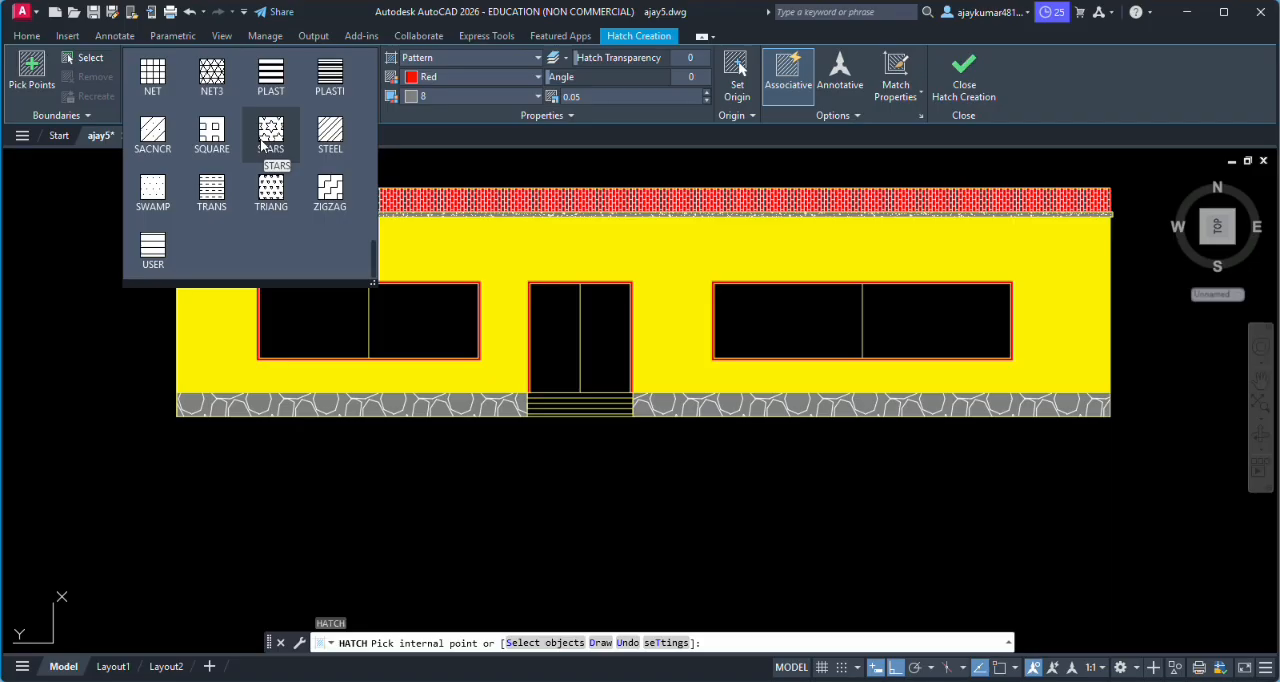
click(963, 85)
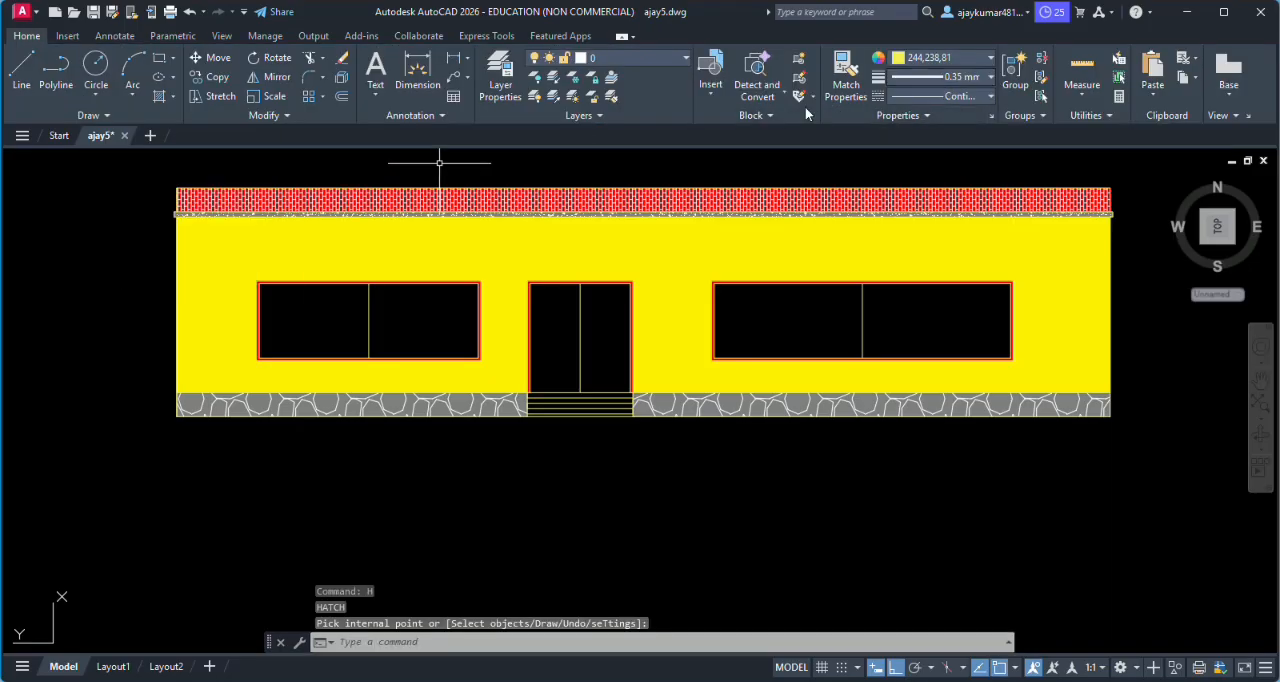
- Turn ortho mode off and draw a slanted glass-reflection line rising to the right in the right pane of the left window
scroll(605, 384, up, 2)
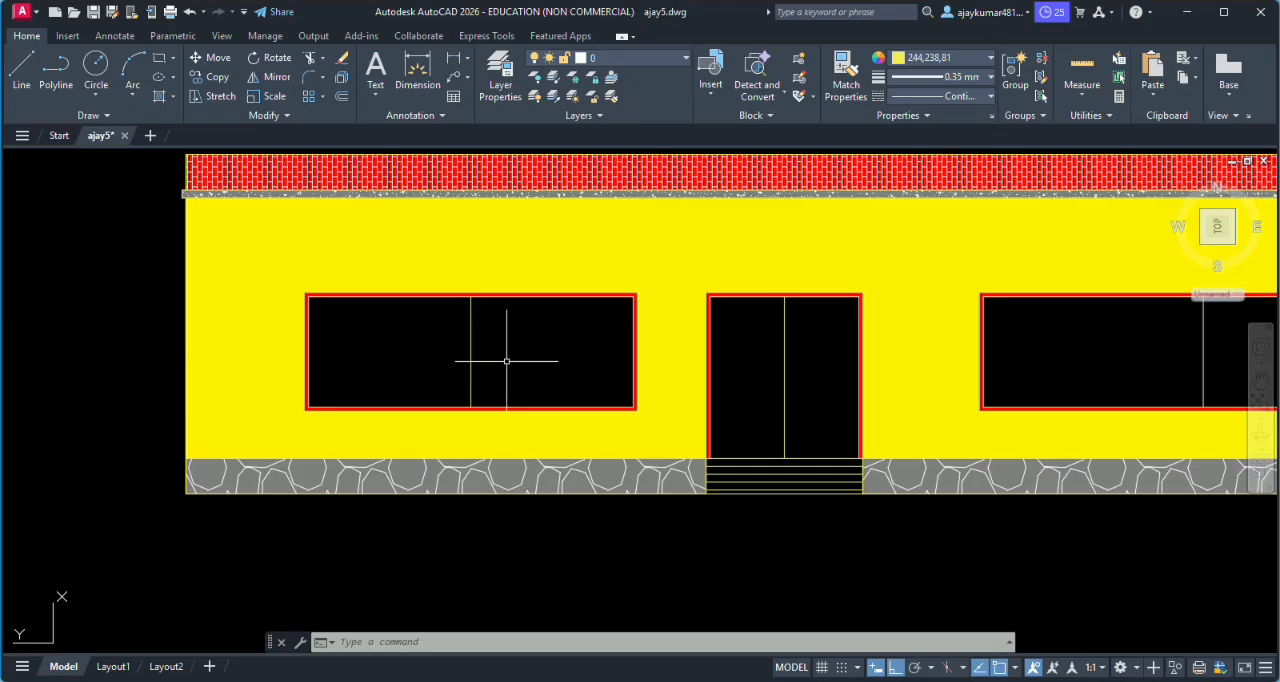
text(l)
key(Return)
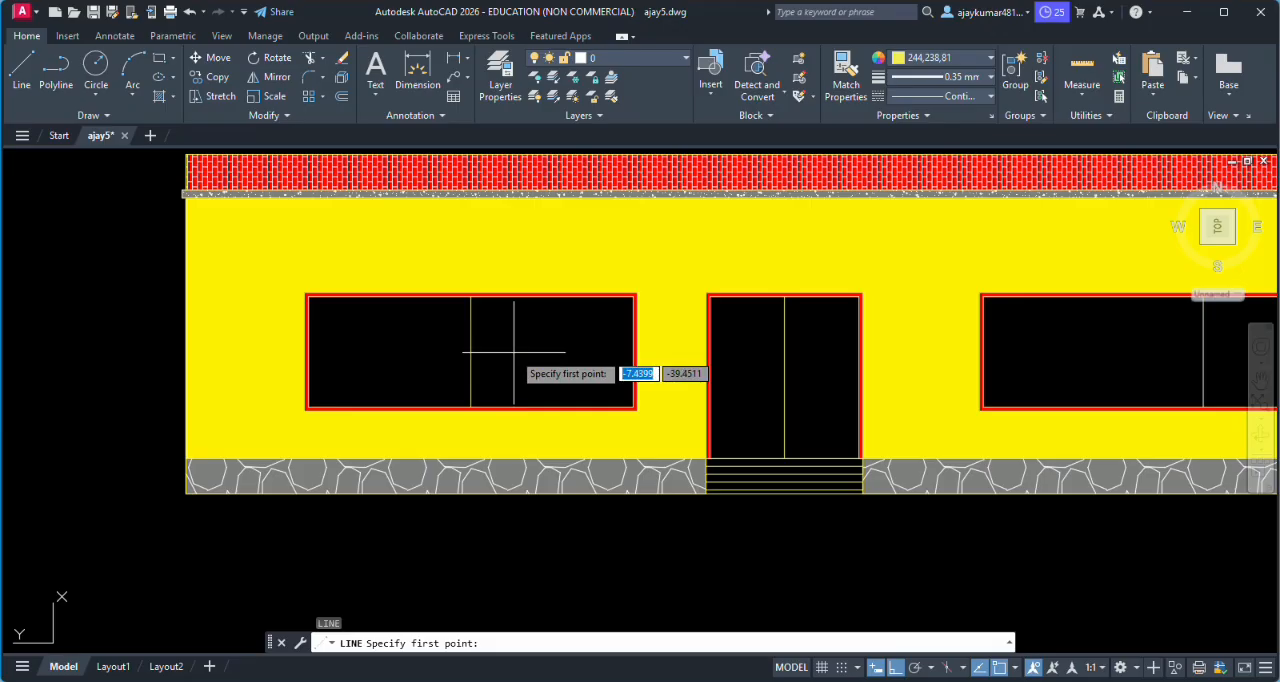
click(509, 357)
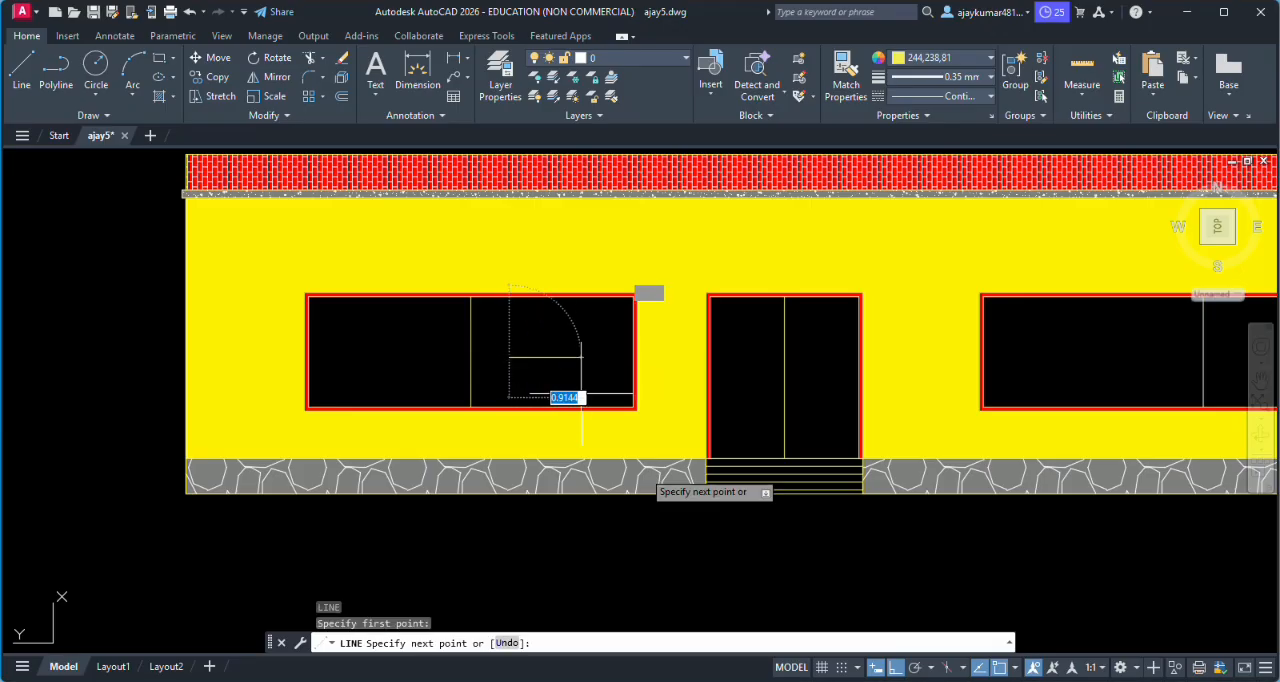
click(895, 667)
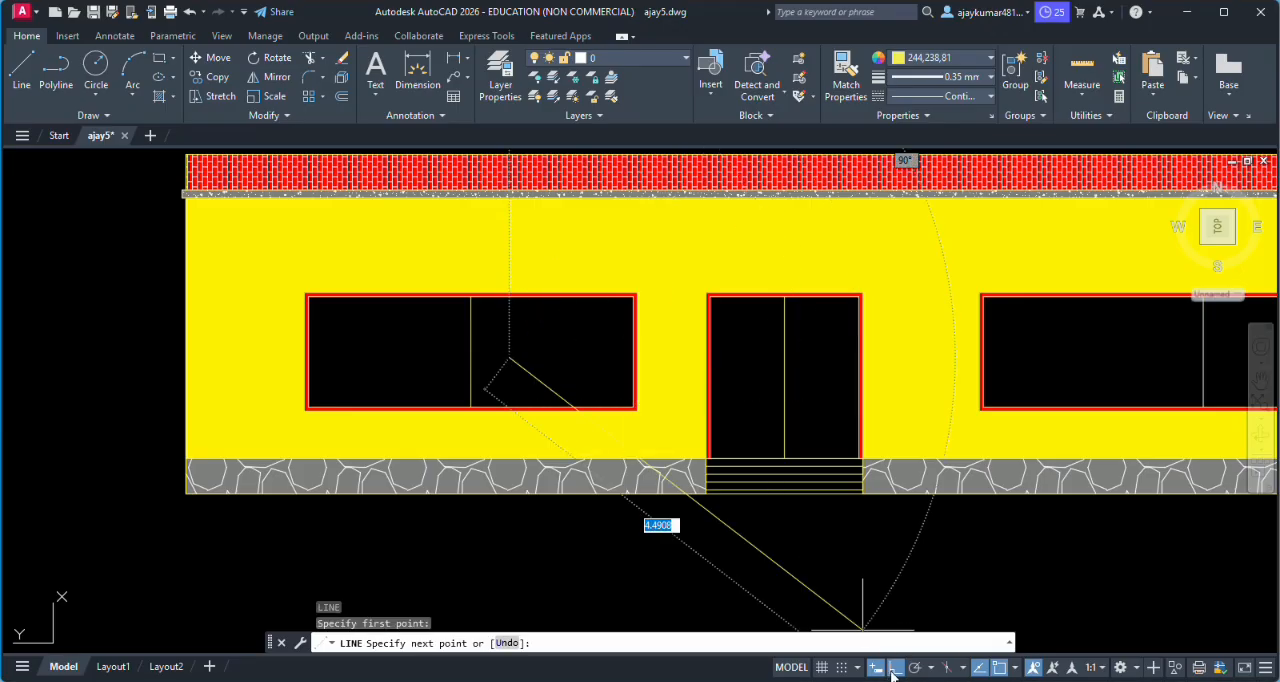
click(581, 332)
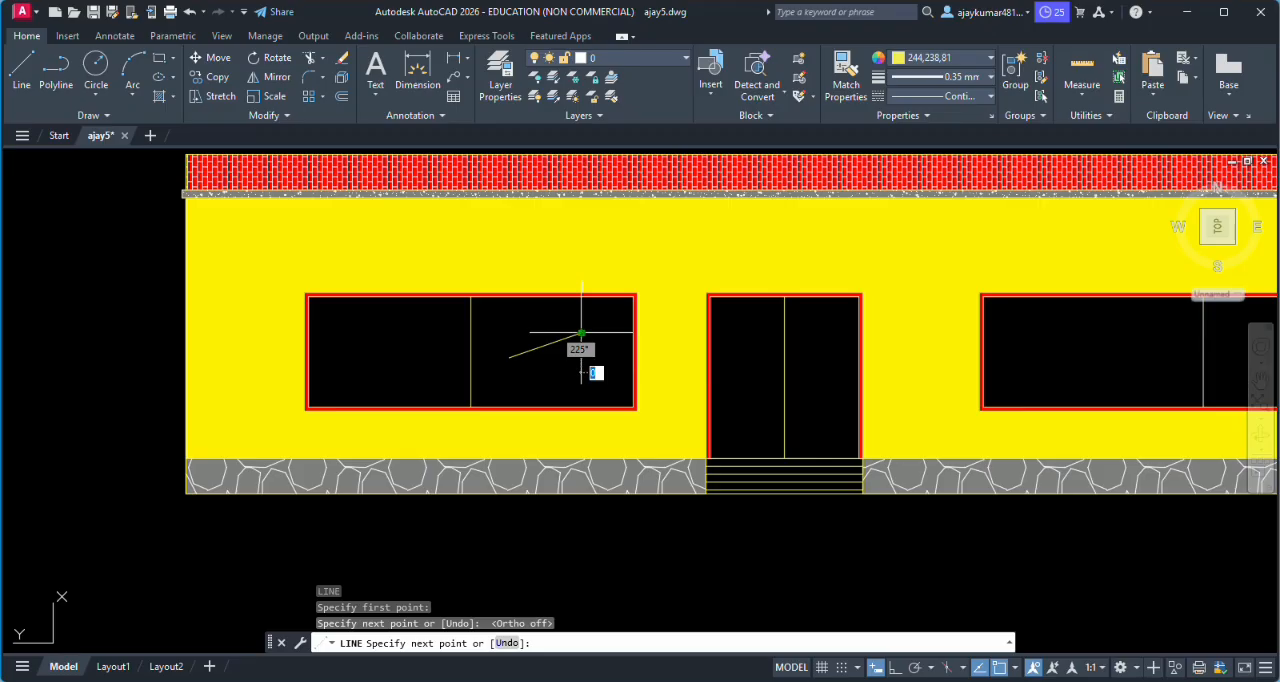
key(Return)
key(Return)
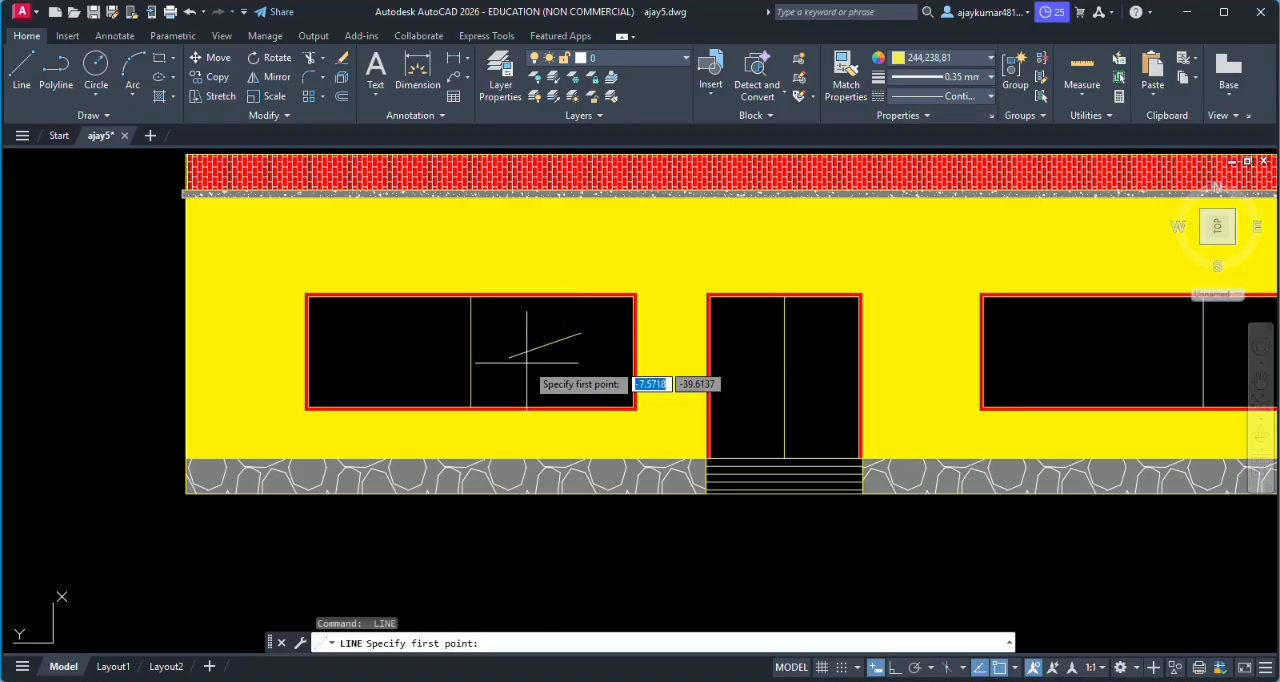
- Draw two more slanted lines below it in the same pane, a shorter one about 0.6 long and a longer one beneath
click(552, 355)
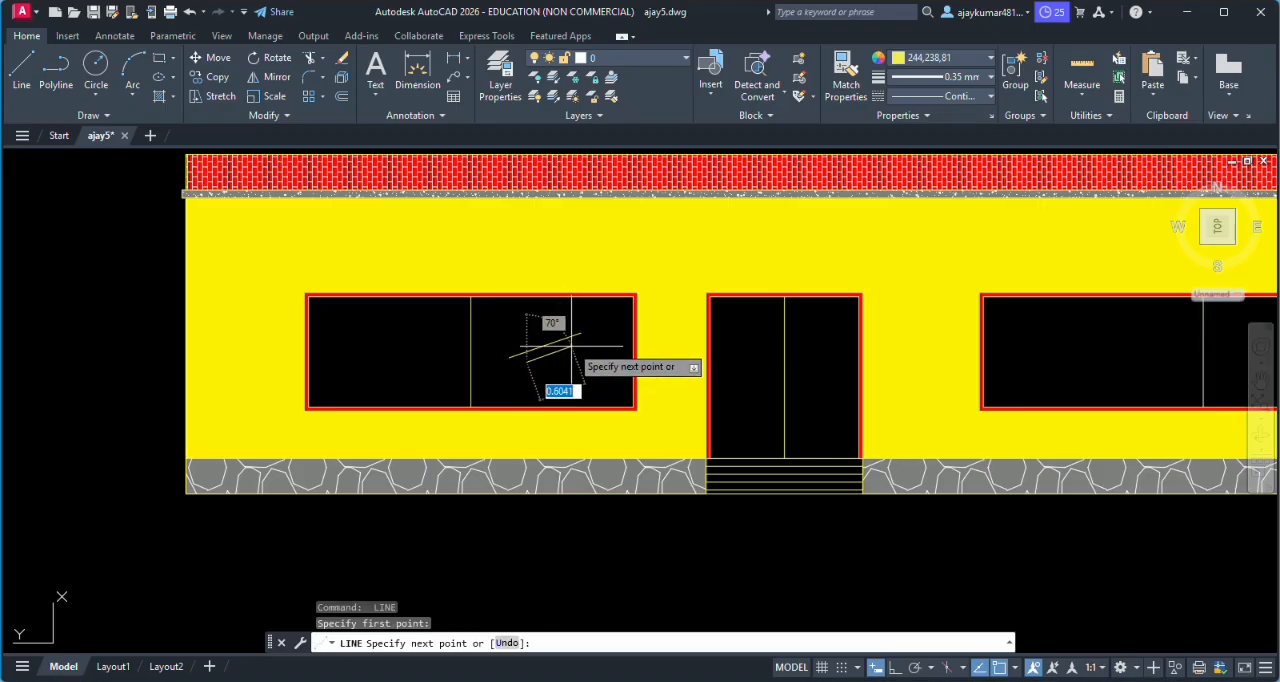
click(574, 344)
key(Return)
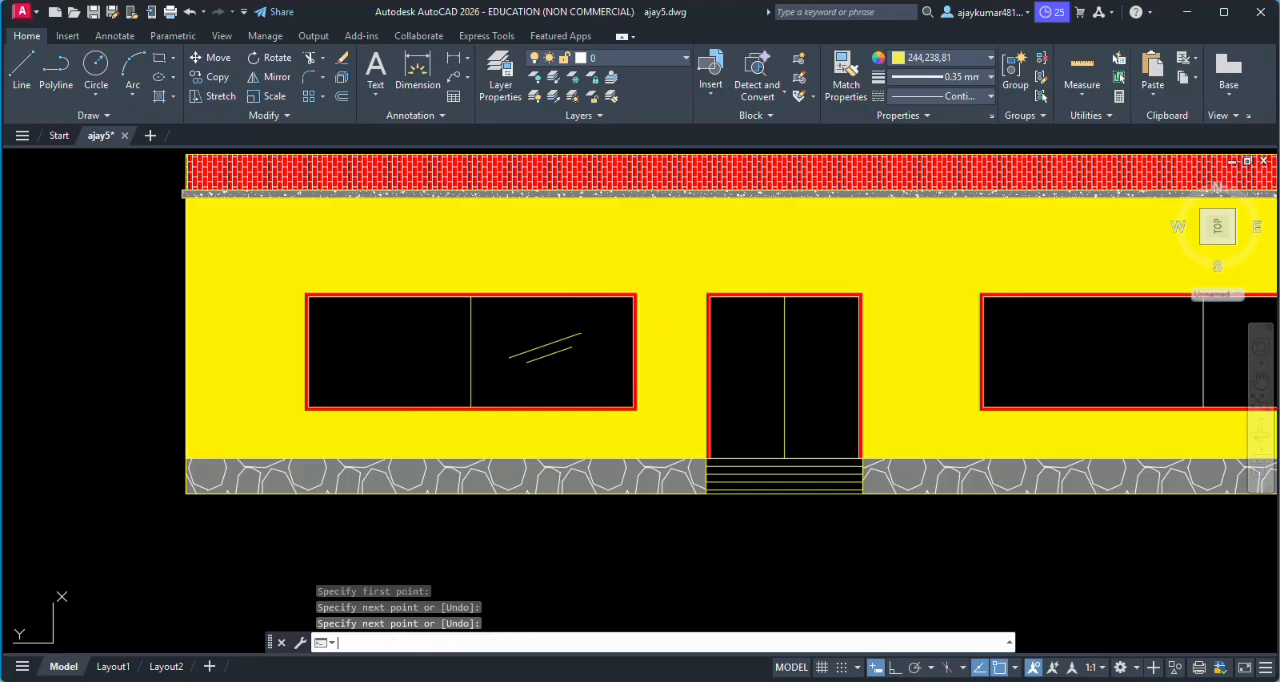
key(Return)
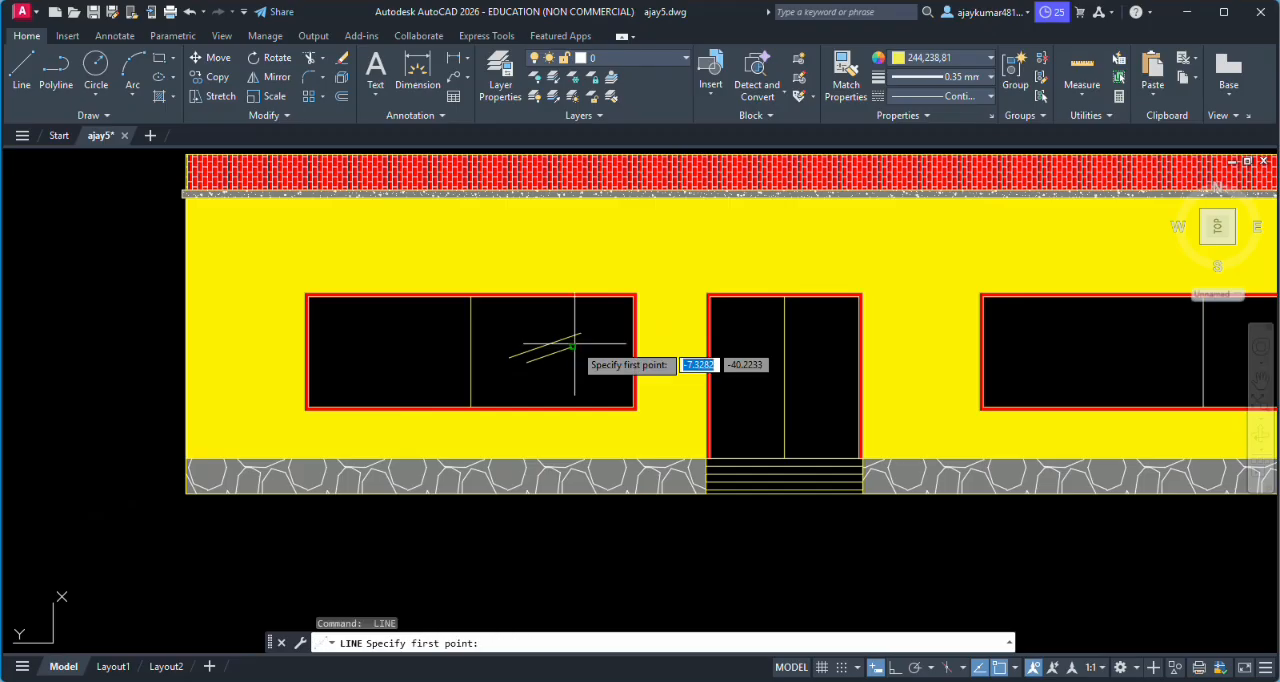
click(522, 380)
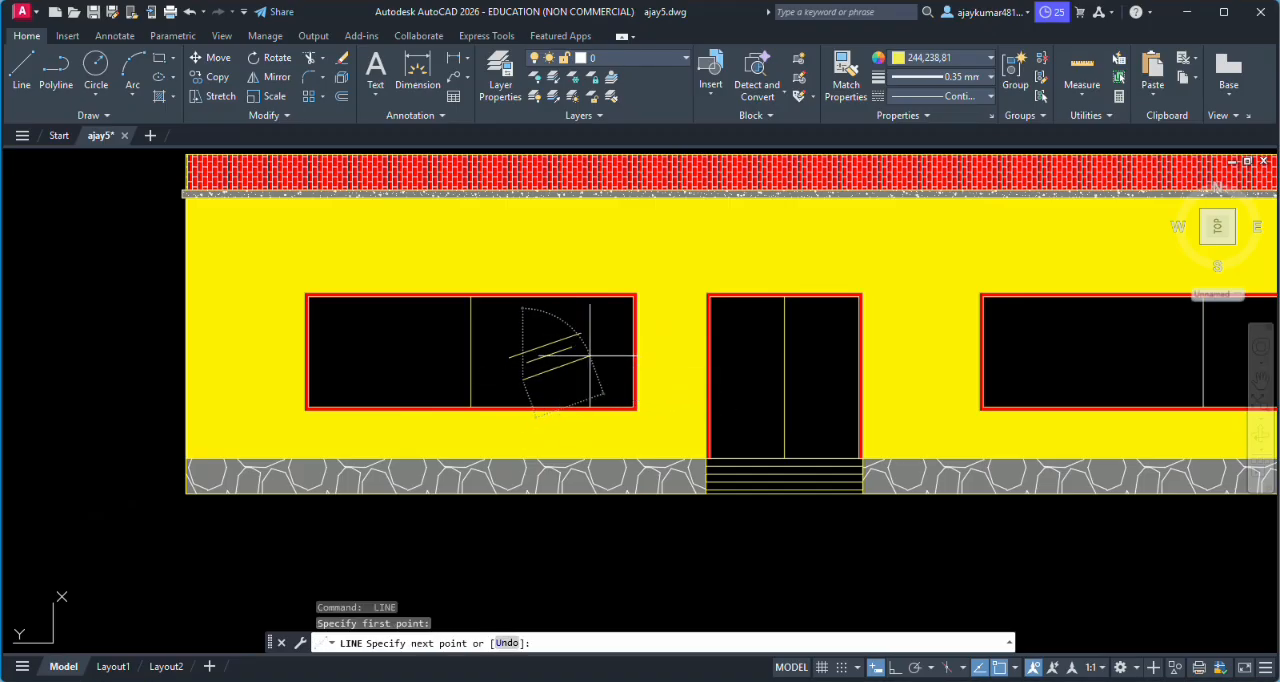
click(589, 355)
key(Return)
key(Return)
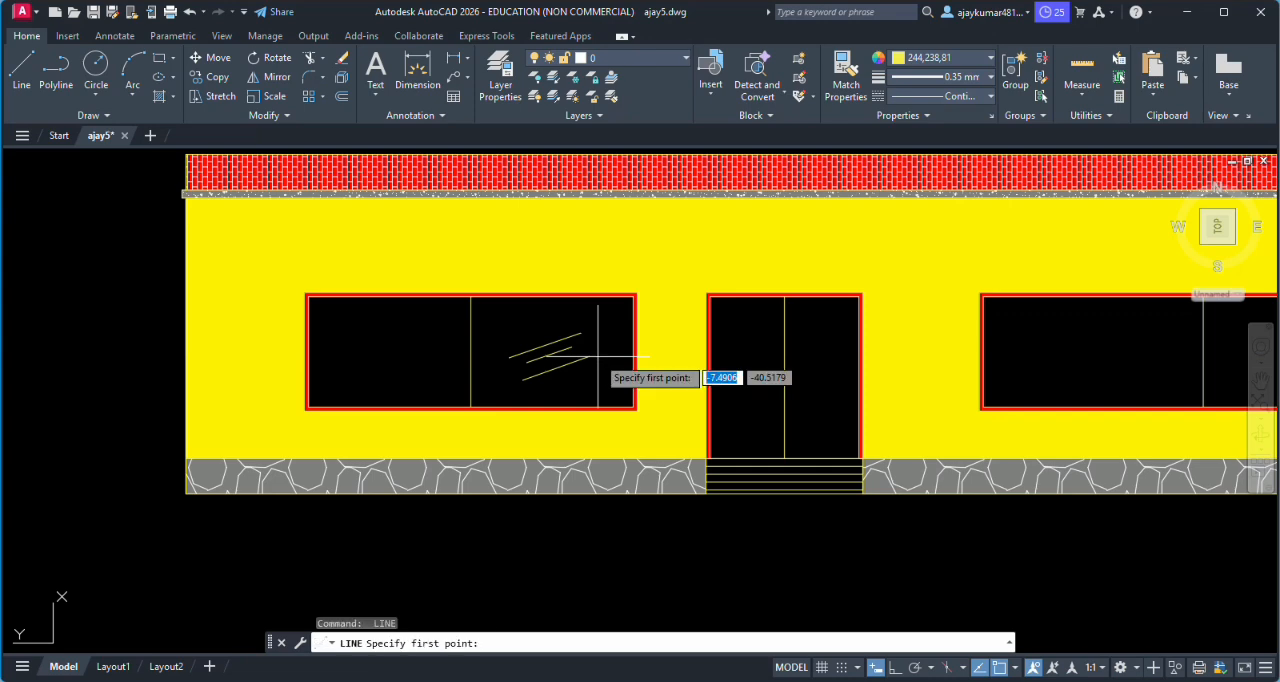
- Draw three roughly parallel slanted glass lines in the left window's left pane, the upper one about 0.9 long
click(416, 328)
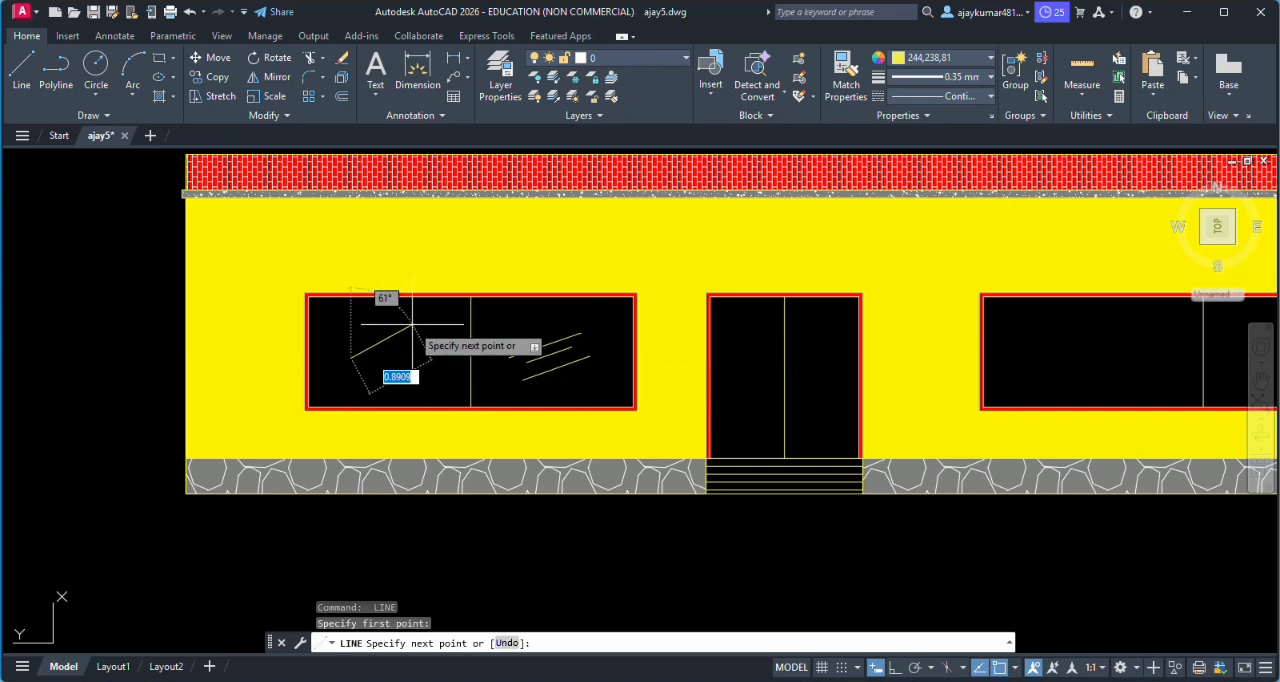
key(Return)
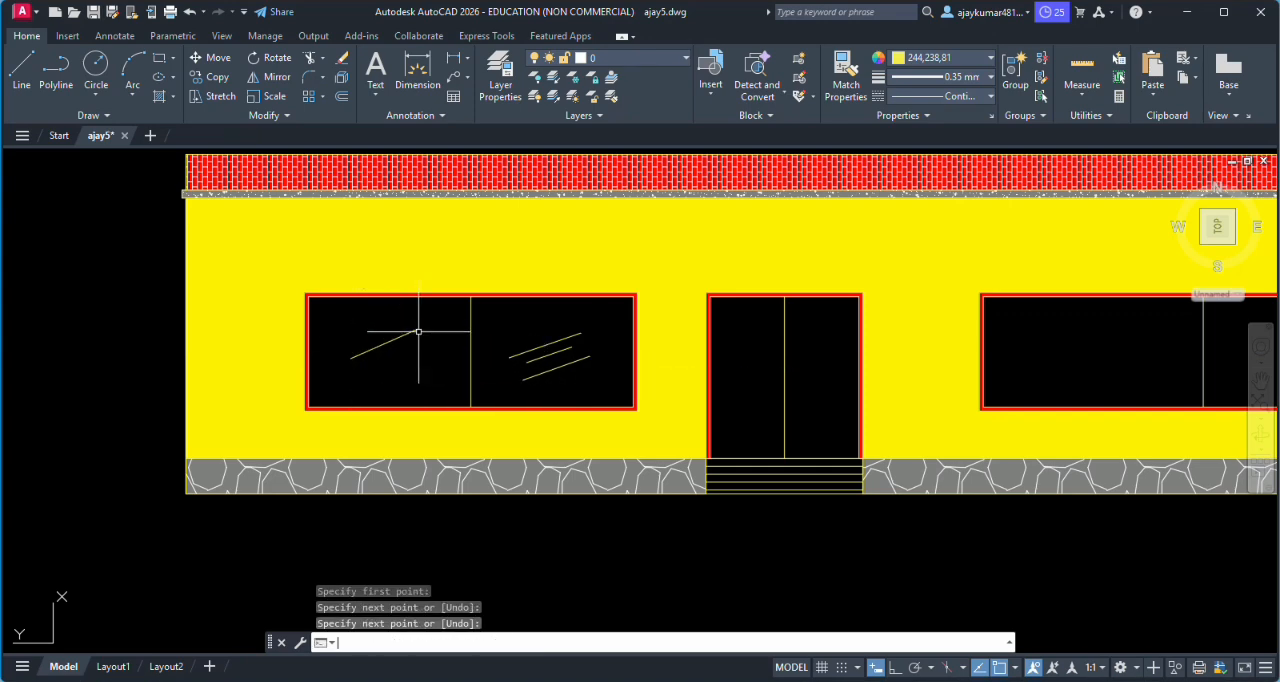
key(Return)
click(360, 355)
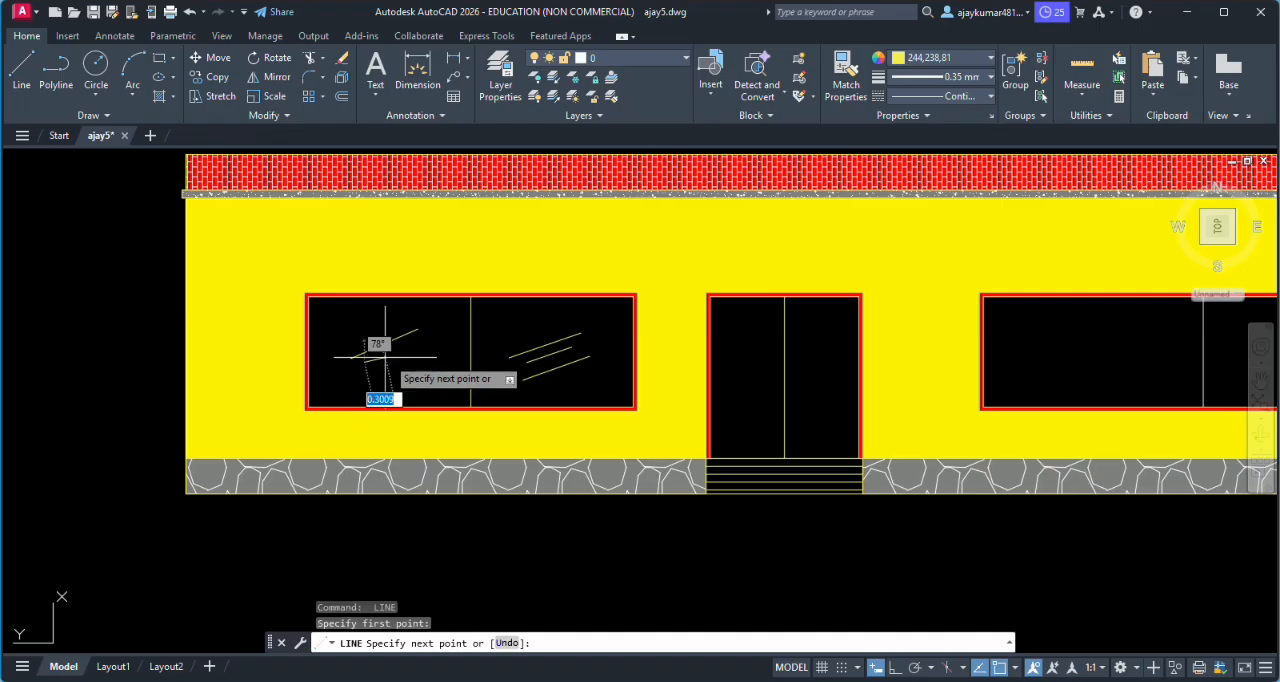
click(413, 340)
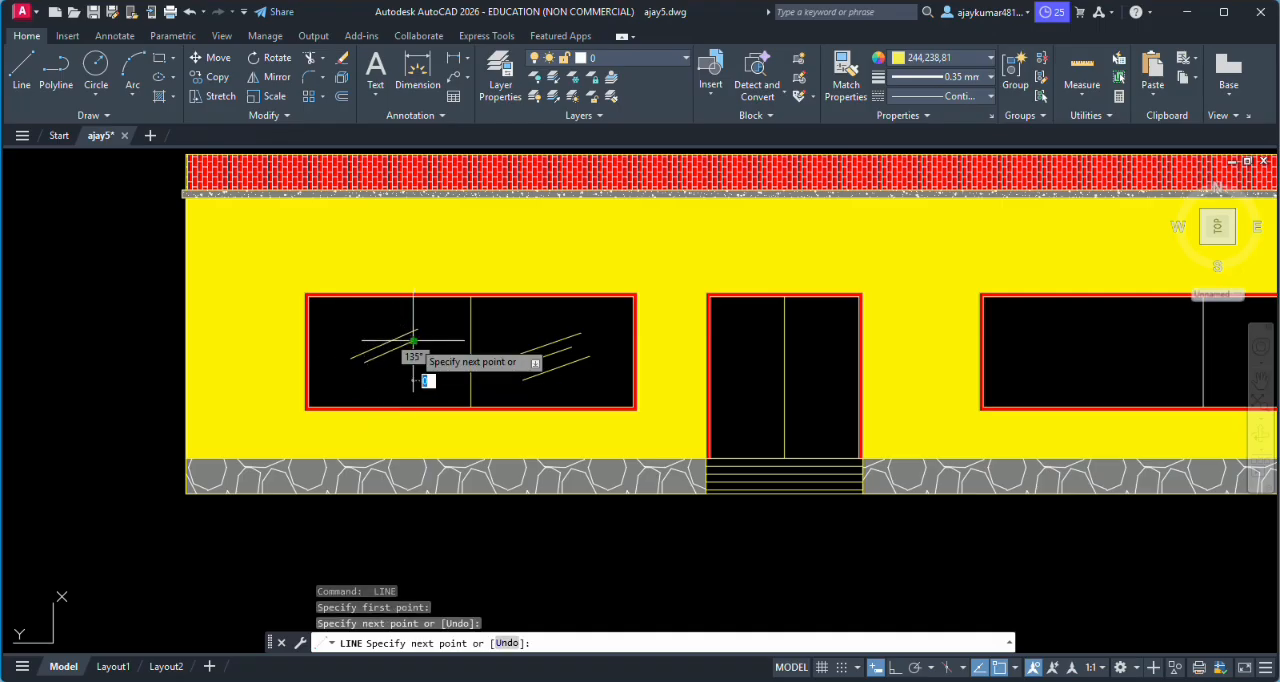
key(Return)
key(Return)
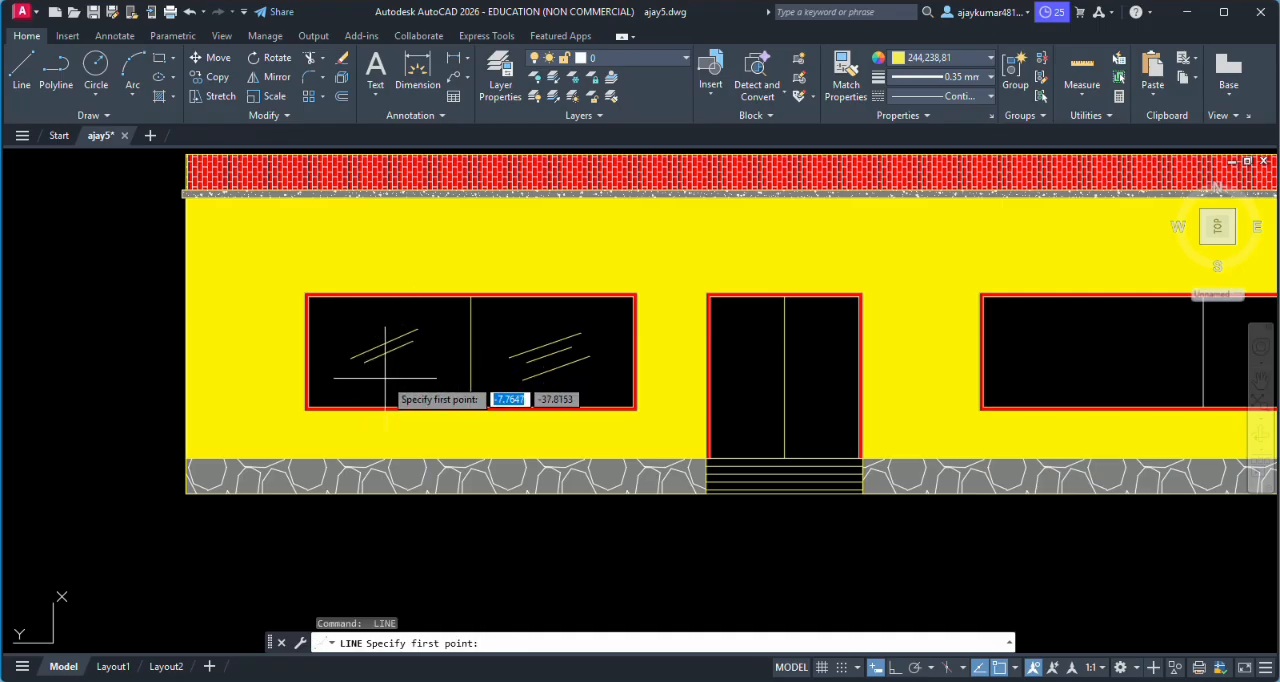
click(360, 380)
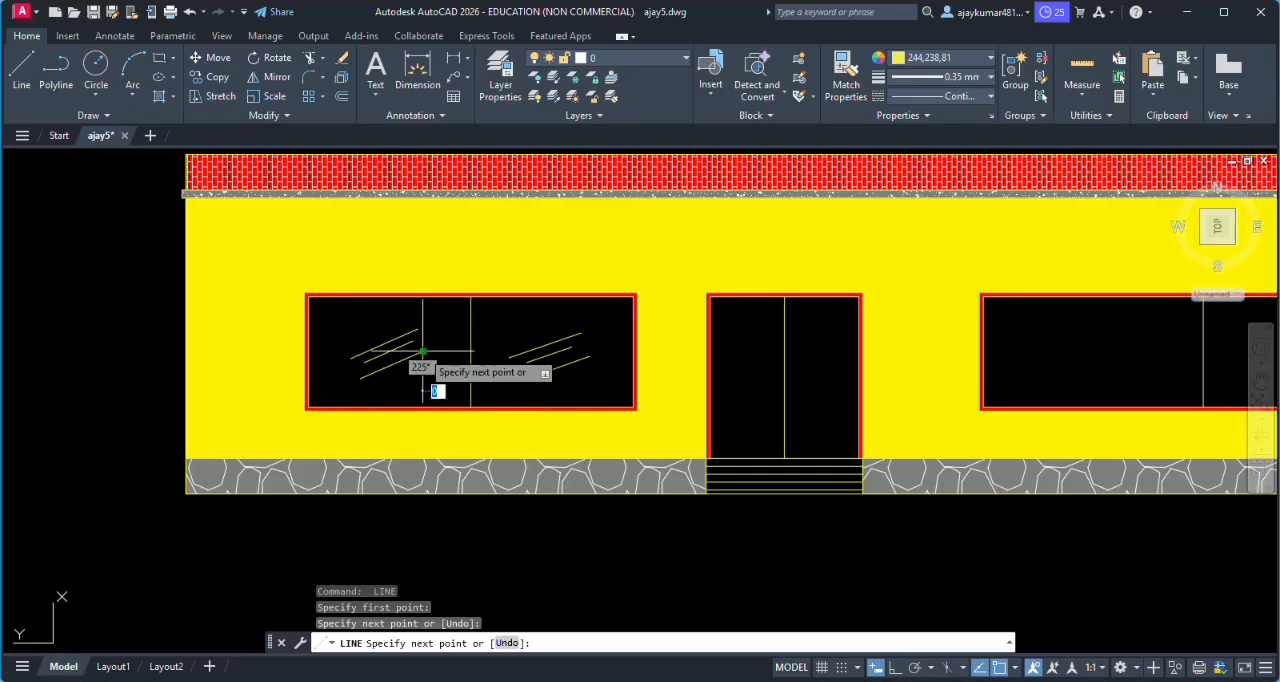
key(Return)
key(Return)
- Draw two slanted glass lines in the left pane of the right window, the lower one about 0.7 long
scroll(423, 352, down, 5)
scroll(706, 361, up, 5)
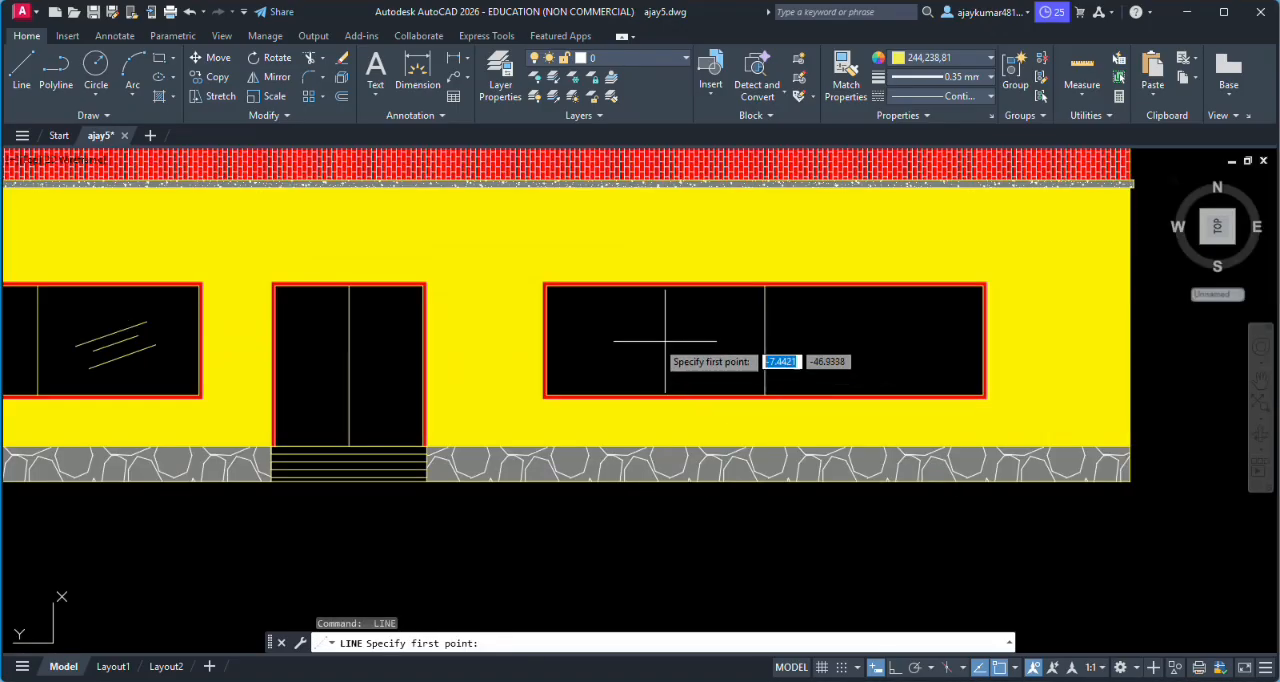
click(616, 343)
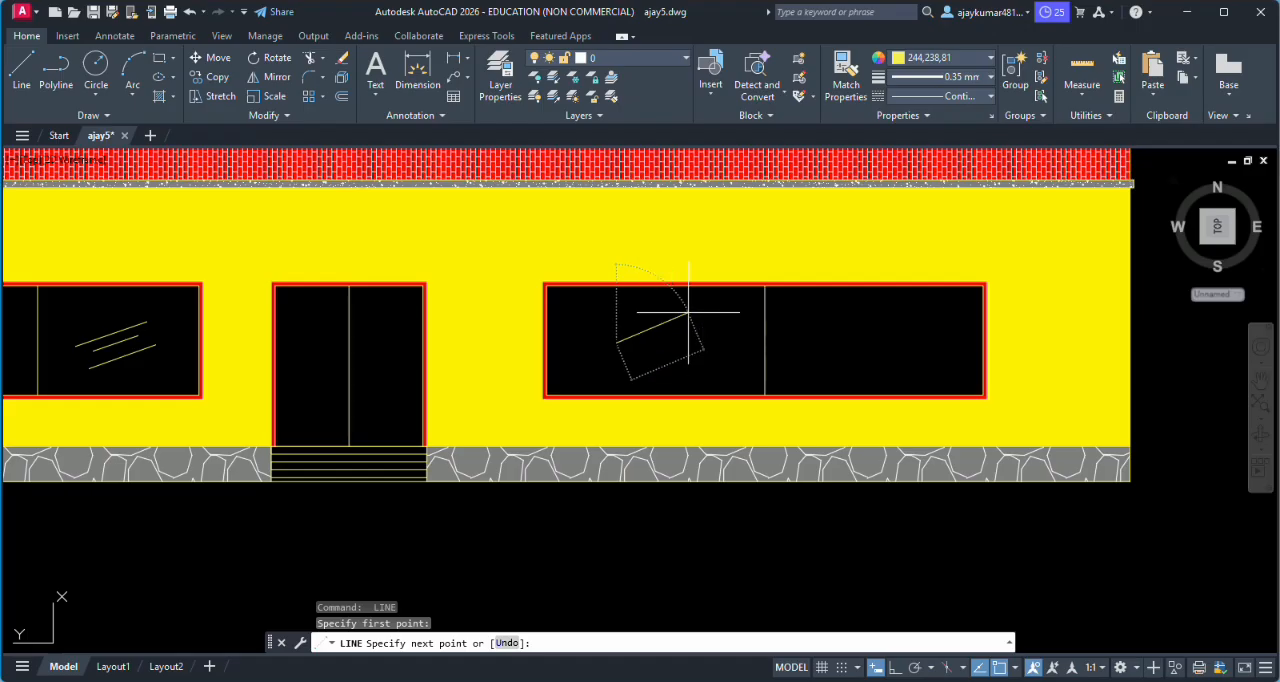
click(688, 313)
key(Return)
key(Return)
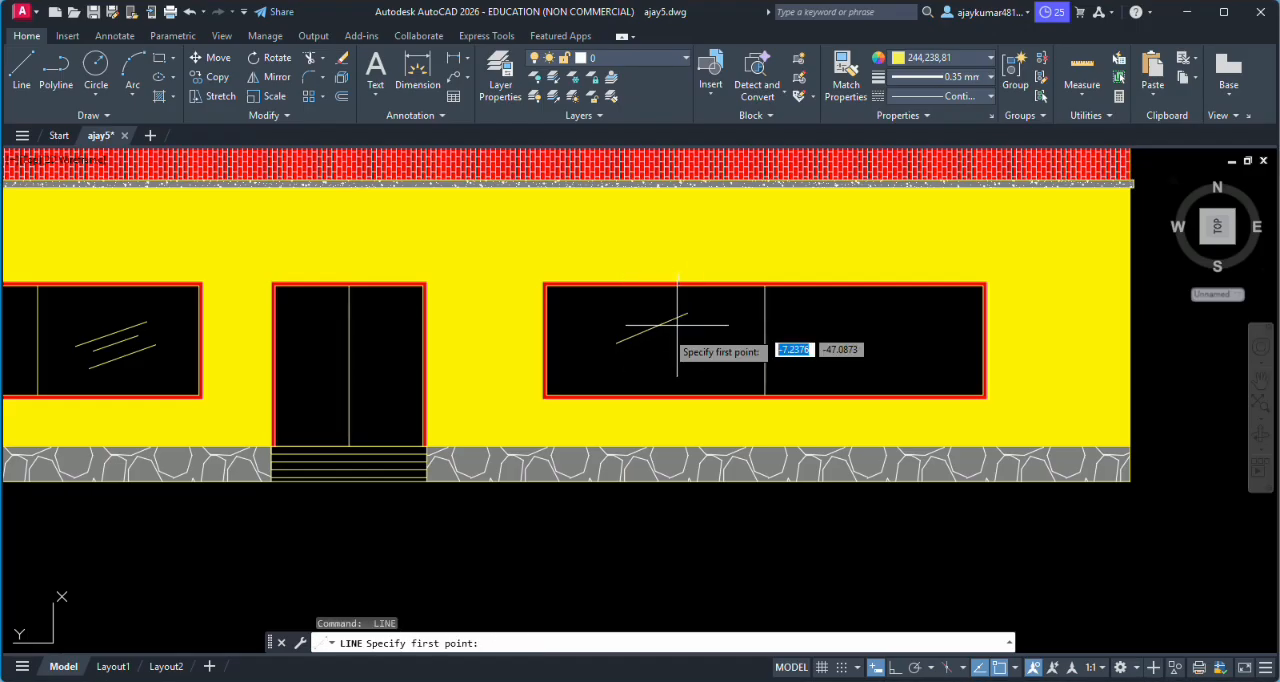
click(637, 346)
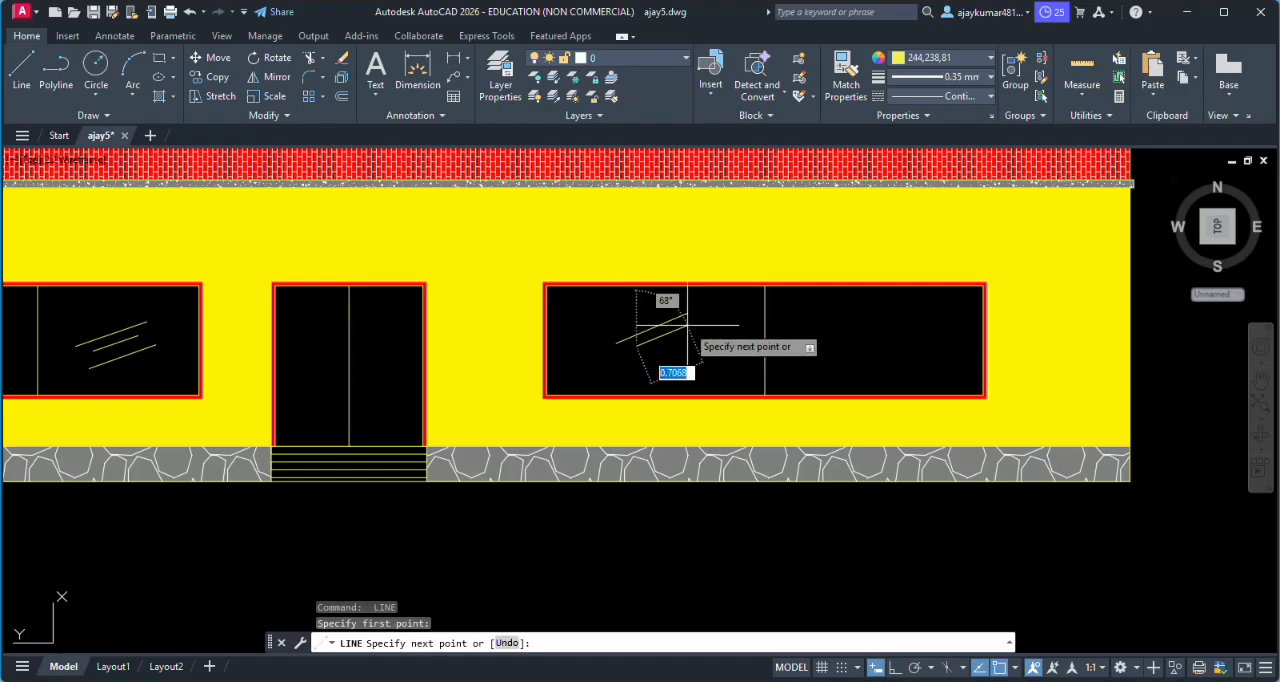
click(689, 322)
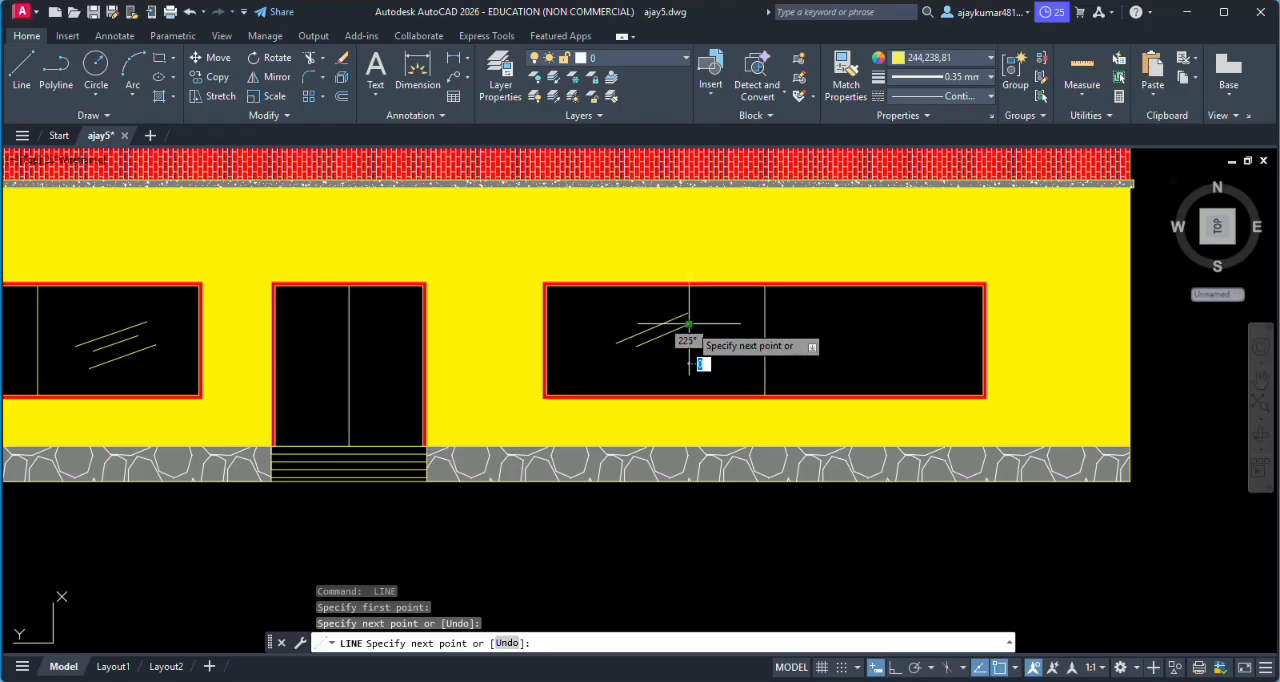
key(Return)
key(Return)
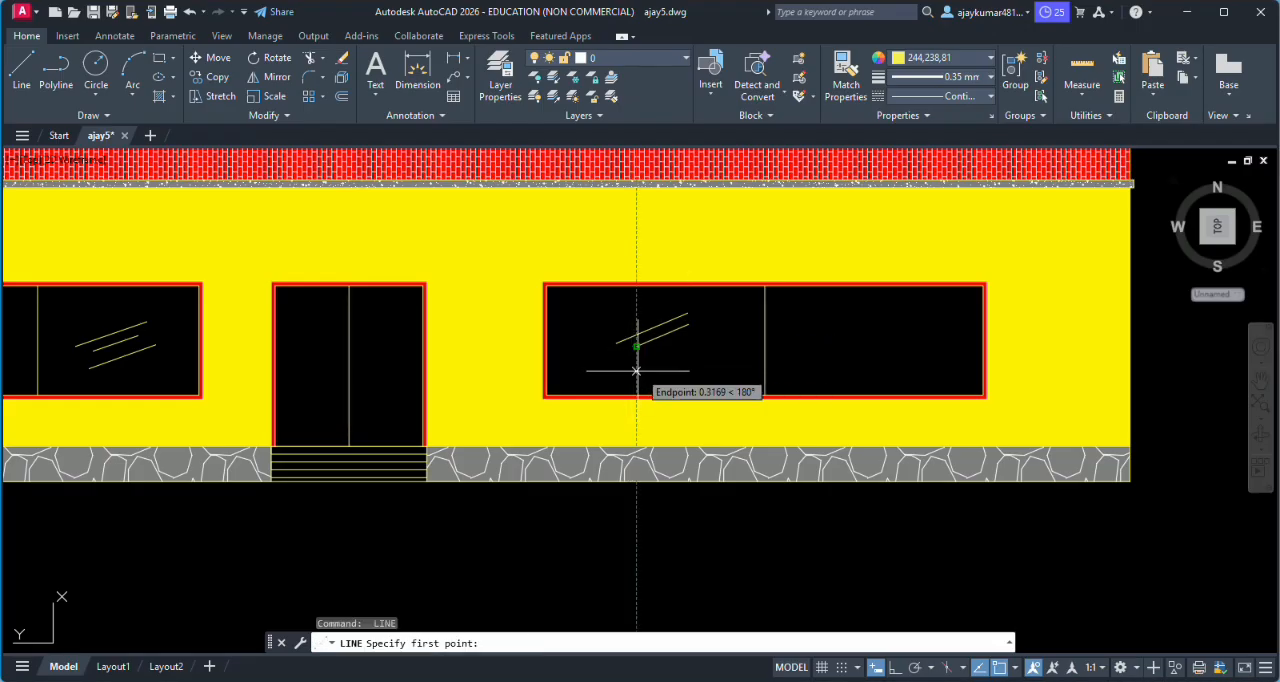
- Turn object snap off and draw a third slanted line below the two in the right window's left pane
click(998, 669)
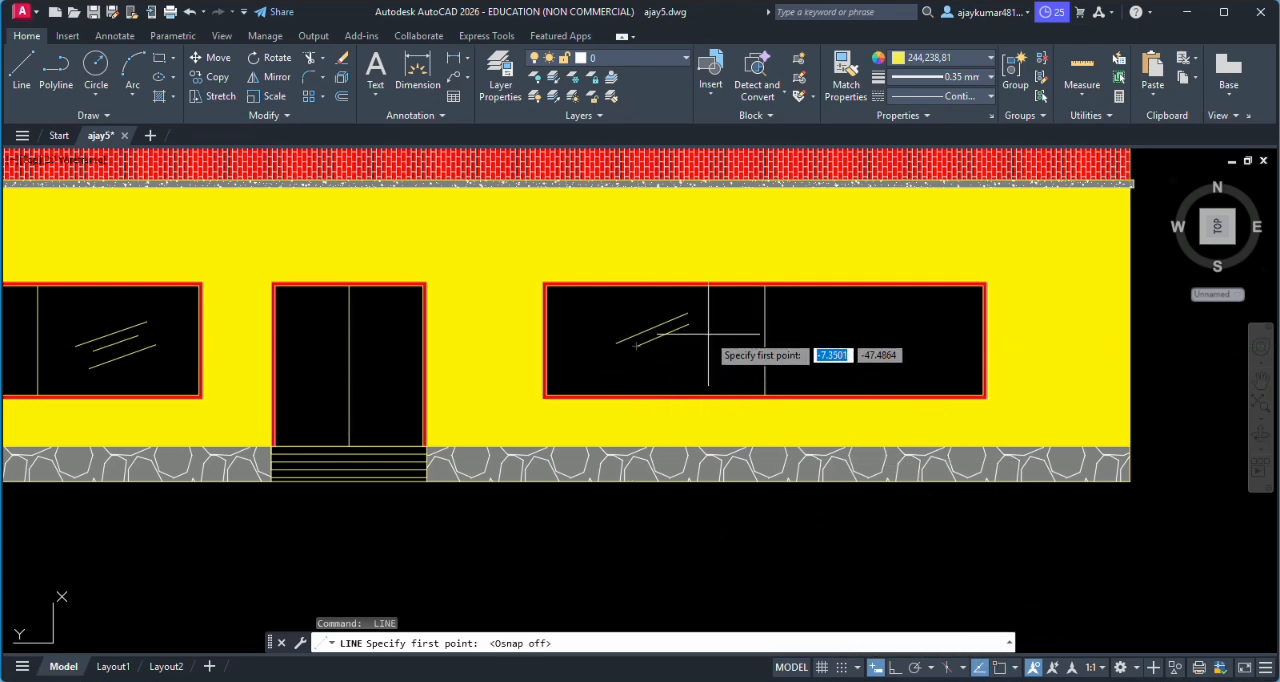
click(675, 335)
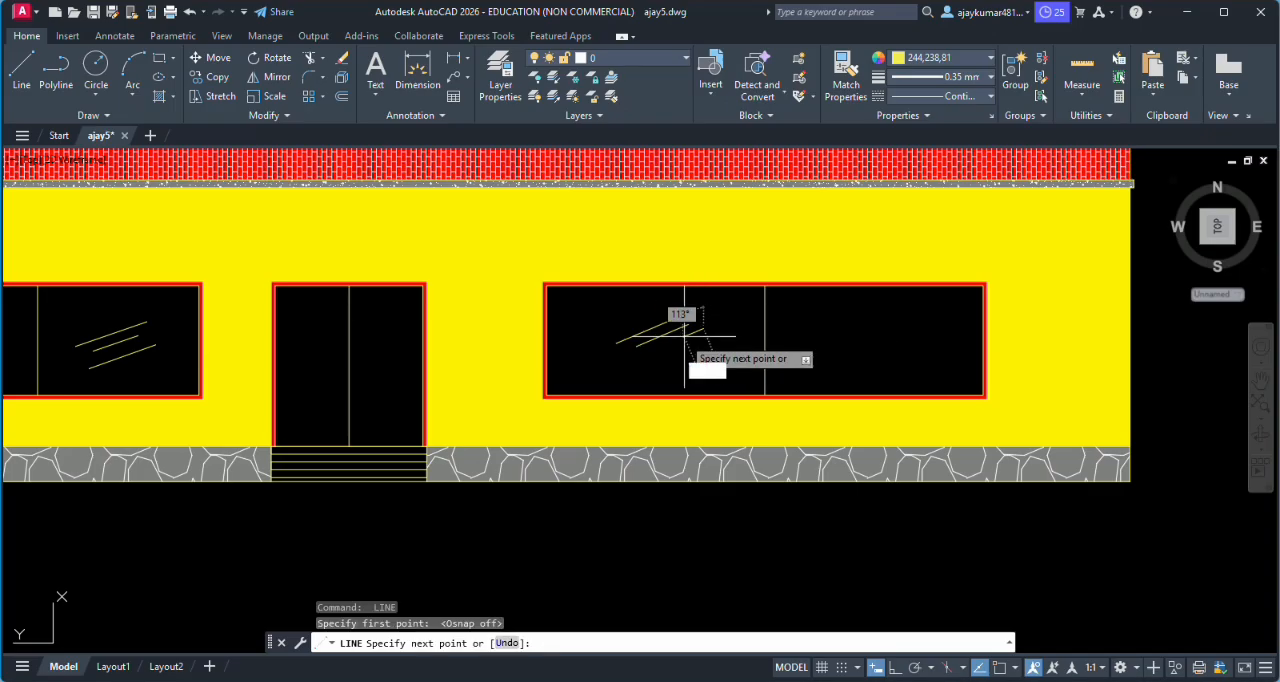
click(627, 361)
key(Return)
key(Return)
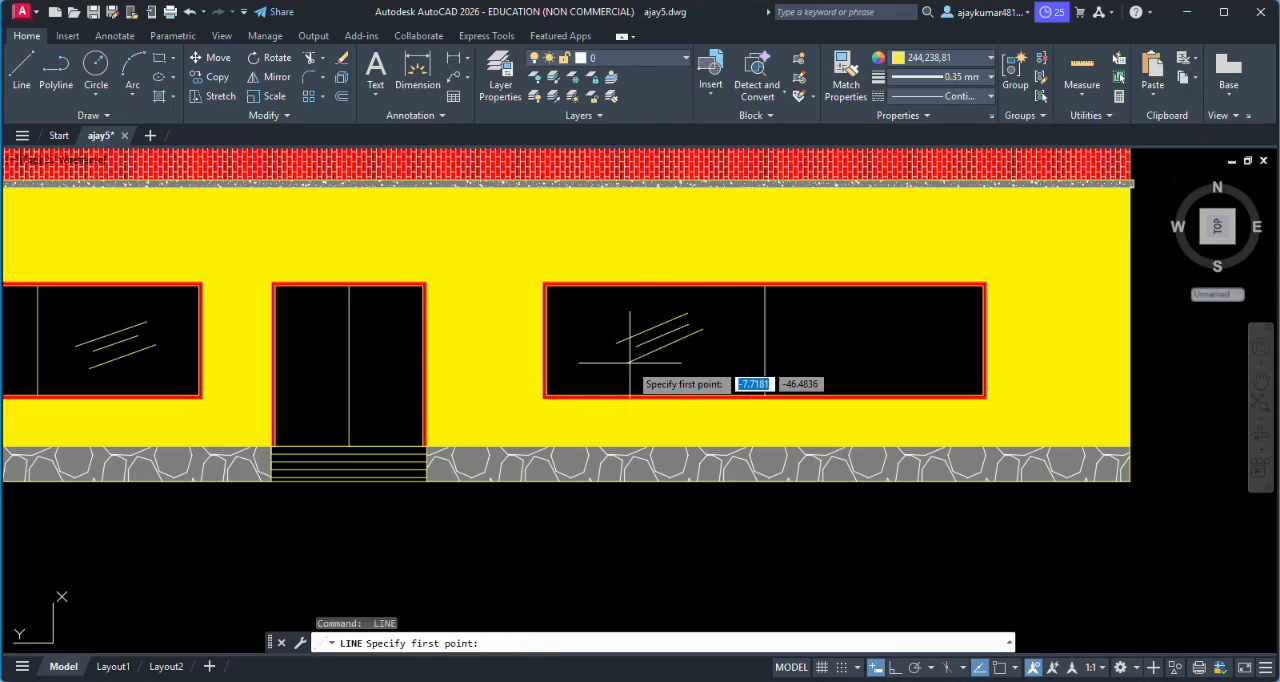
- Draw three slanted glass lines in the right window's right pane, the upper one about 1.03 long
click(808, 336)
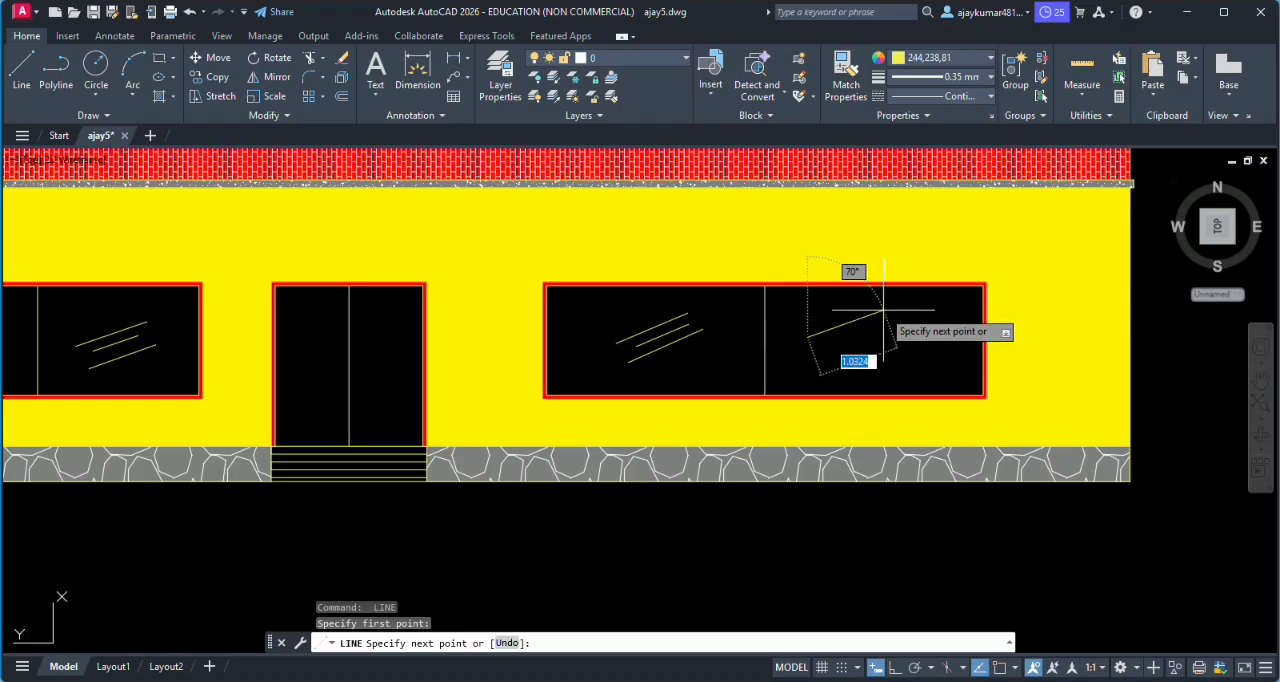
click(883, 310)
key(Return)
key(Return)
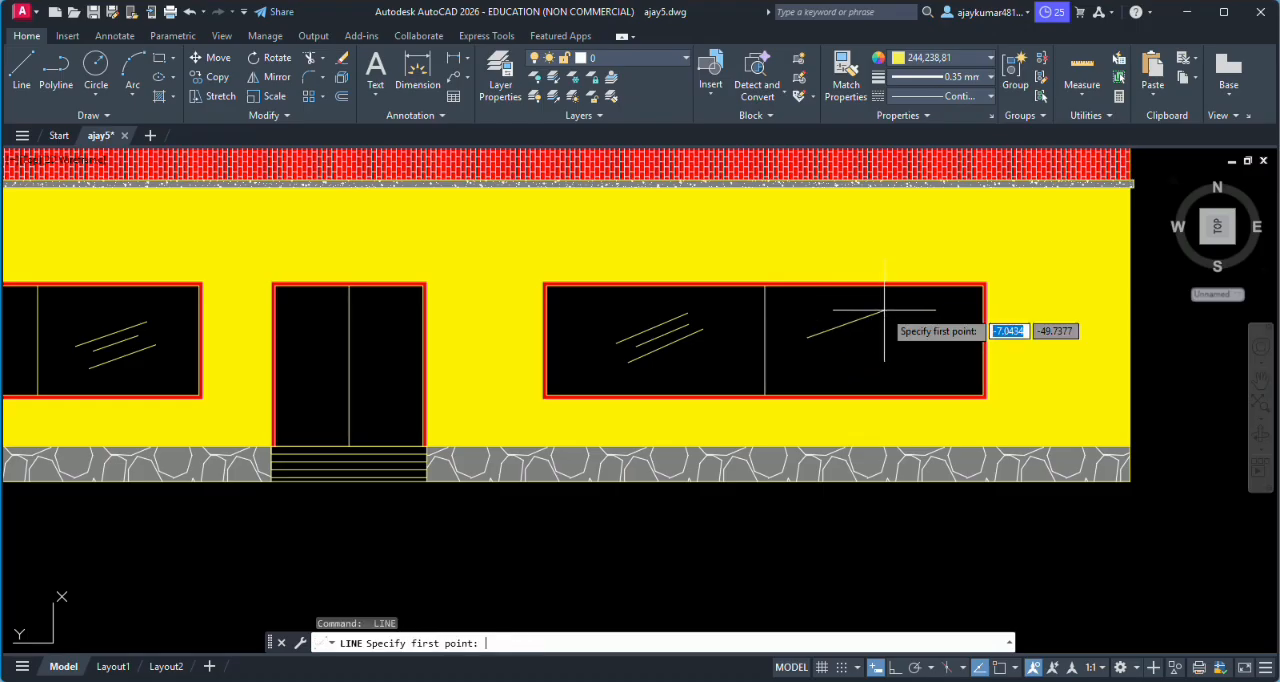
click(831, 343)
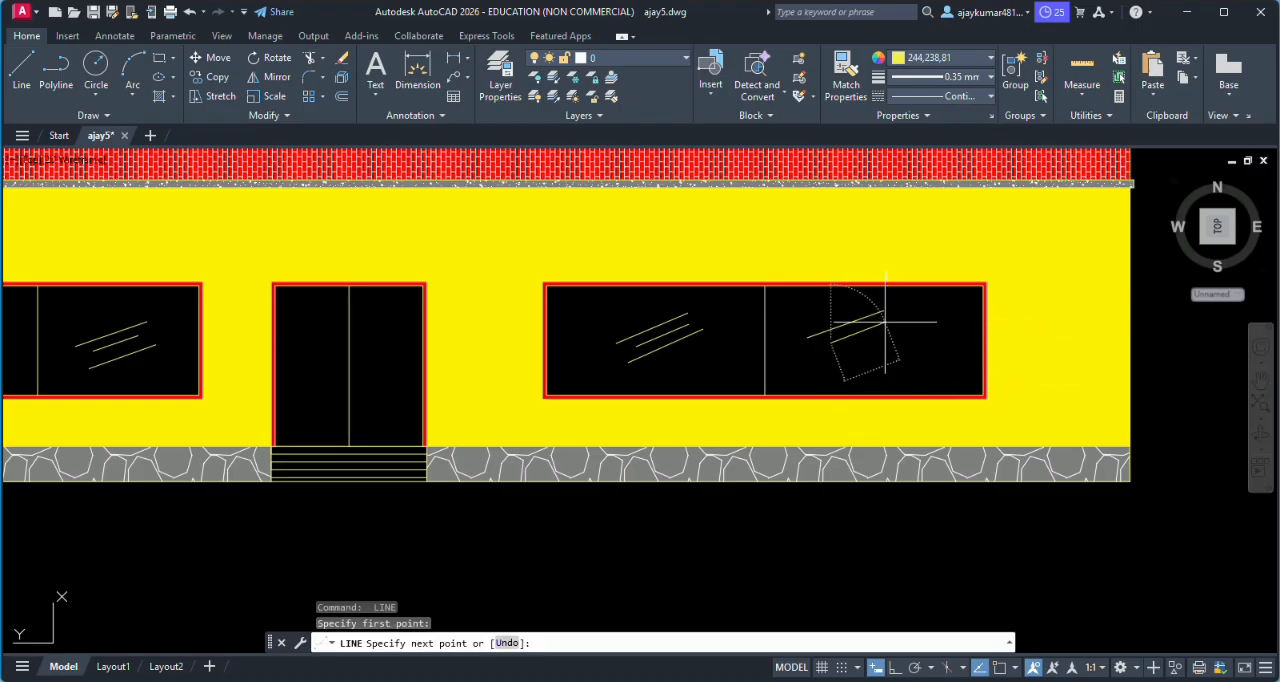
click(885, 325)
key(Return)
key(Return)
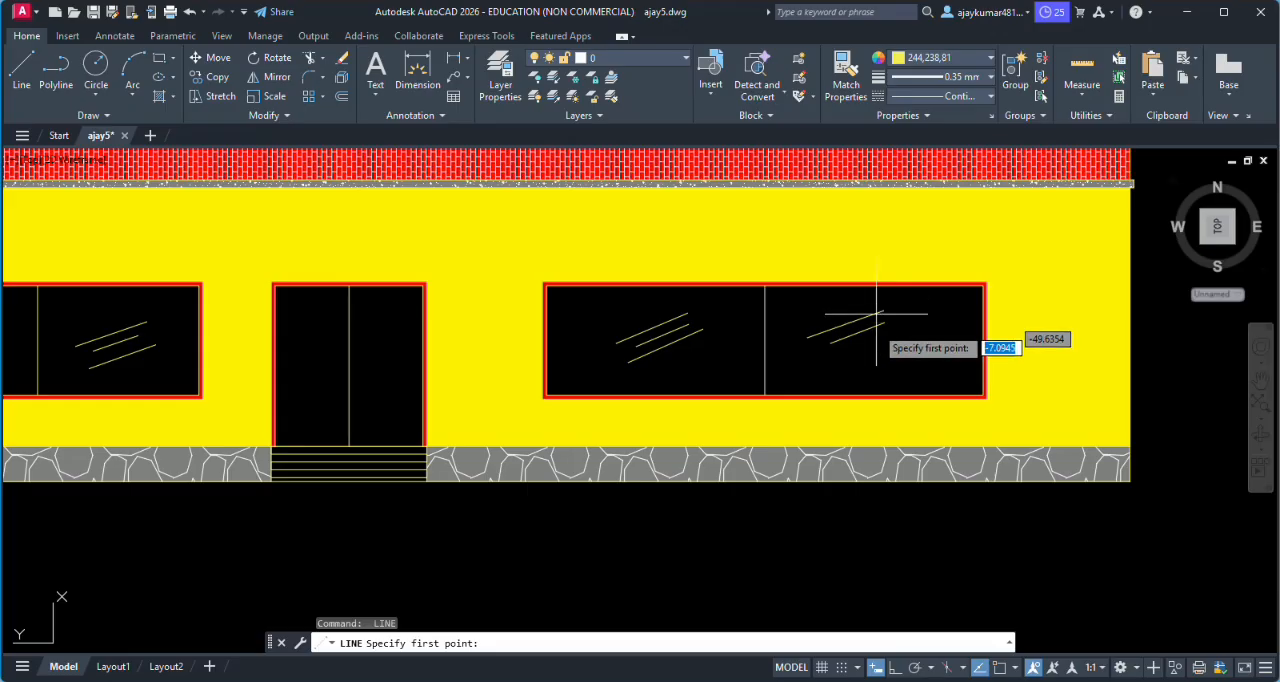
click(830, 360)
click(909, 331)
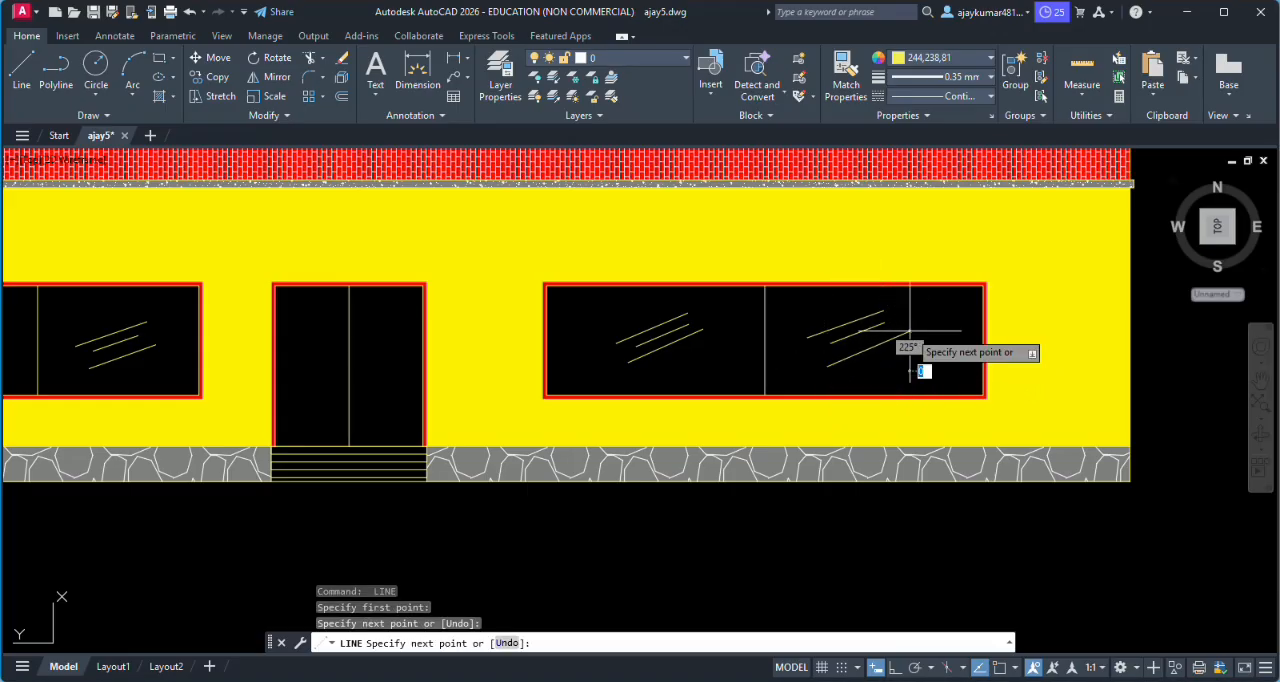
key(Return)
- With object snap and ortho on, draw a horizontal line about 1.89 long across the full door opening at the centre line's midpoint
scroll(850, 360, down, 4)
scroll(700, 335, up, 7)
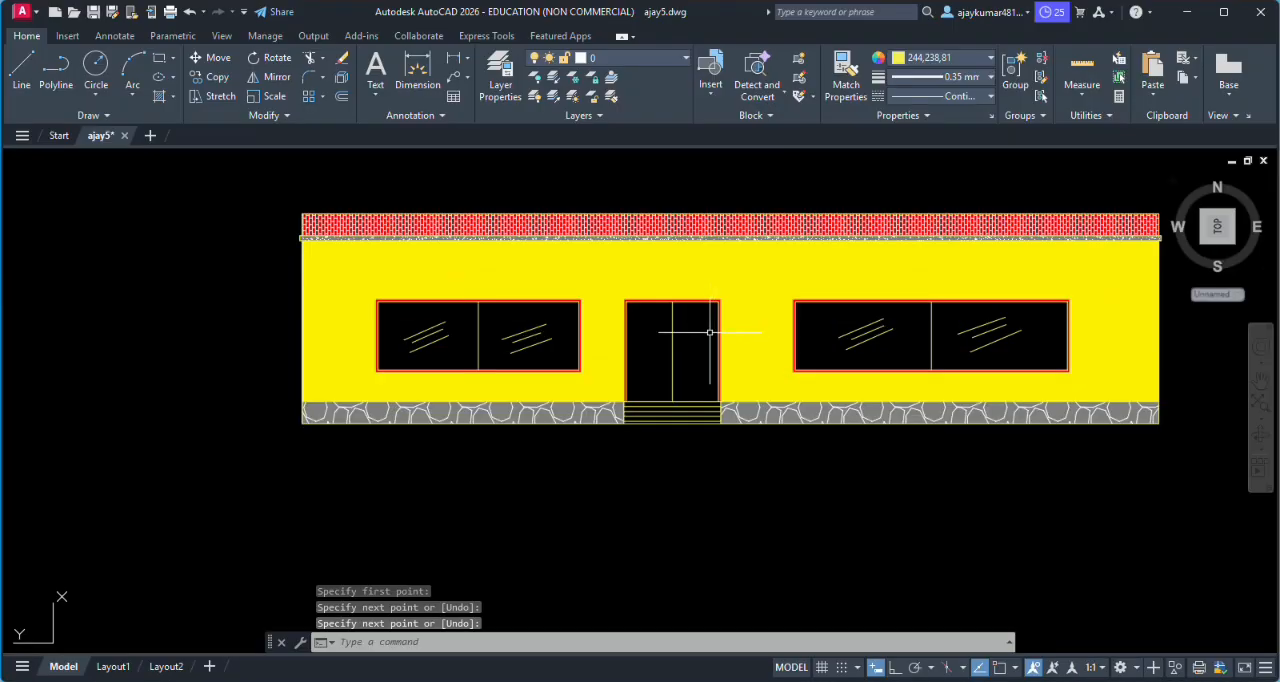
key(Return)
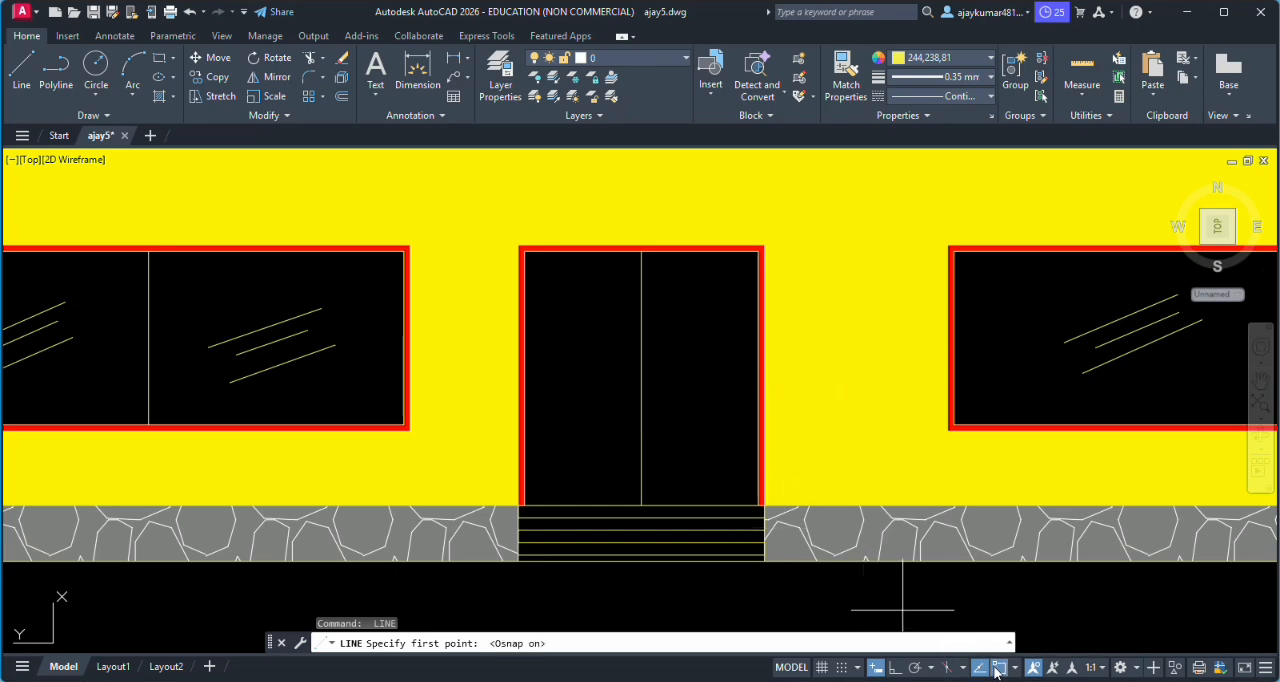
click(895, 668)
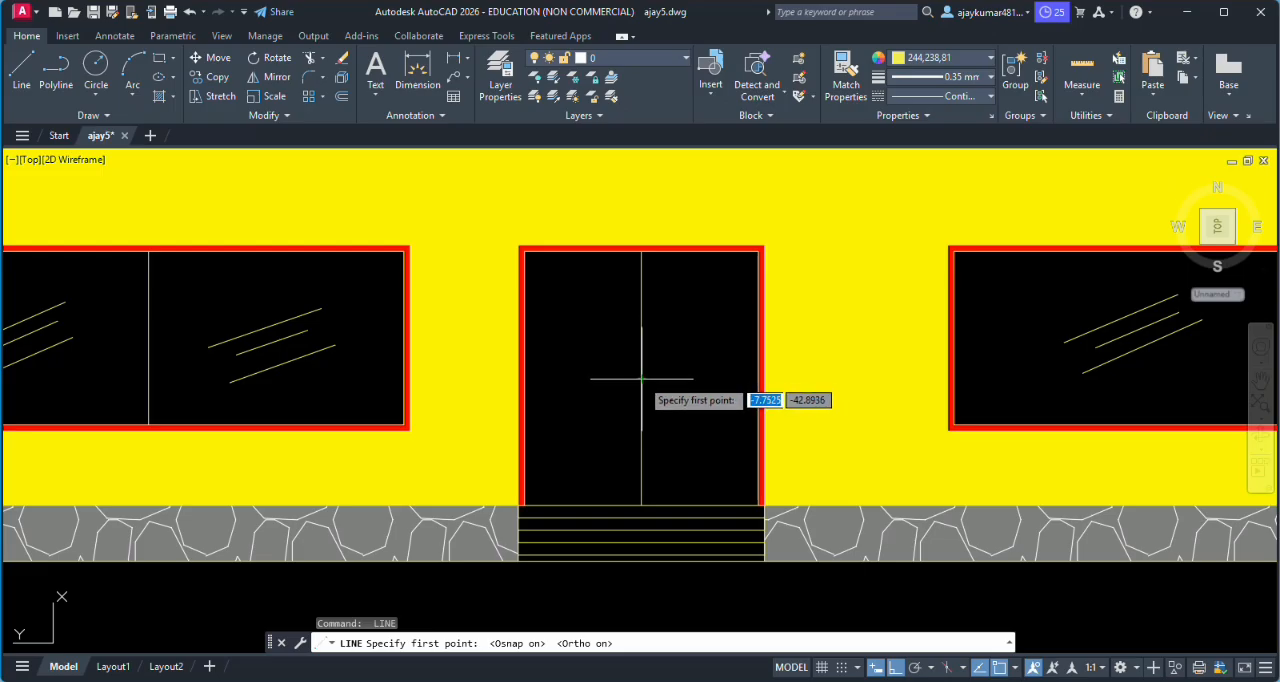
click(641, 378)
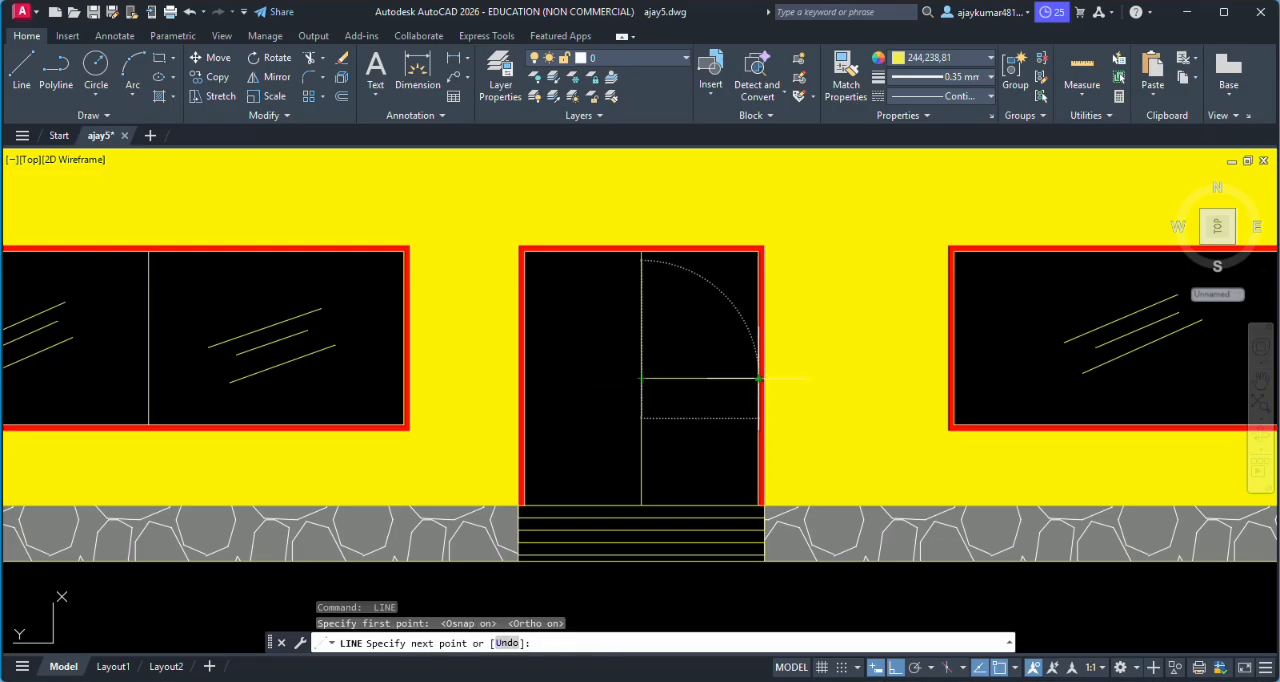
click(759, 378)
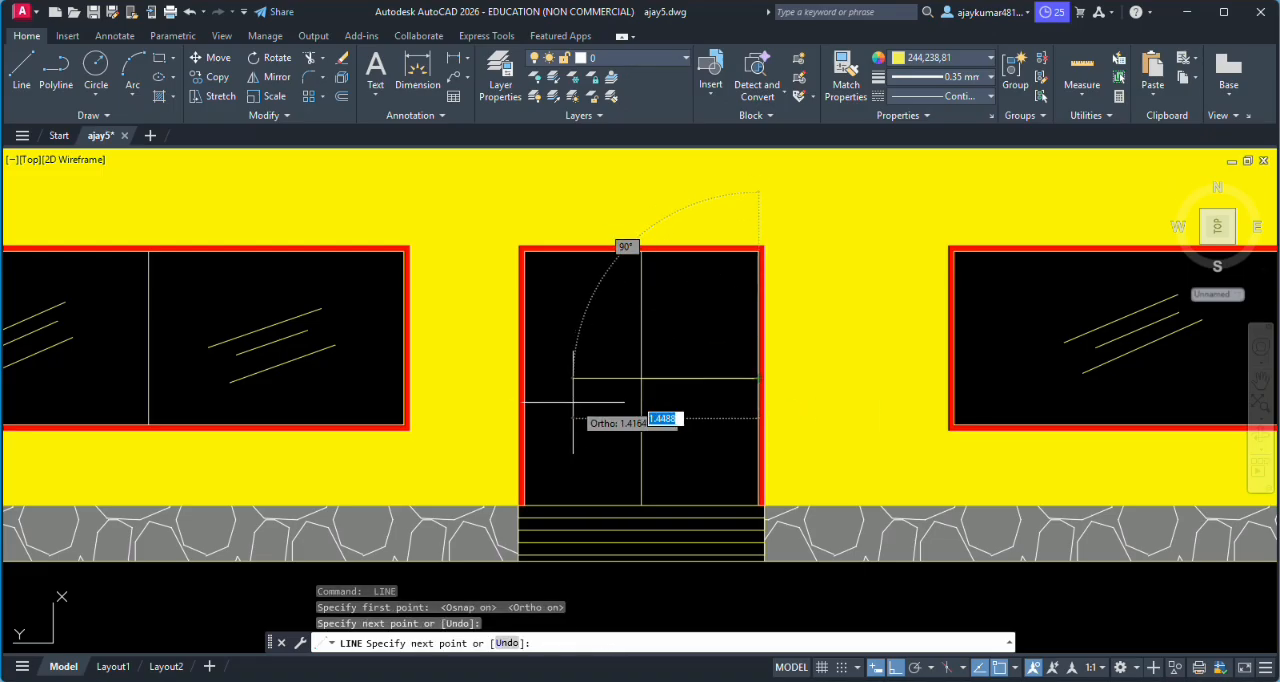
click(524, 378)
key(Return)
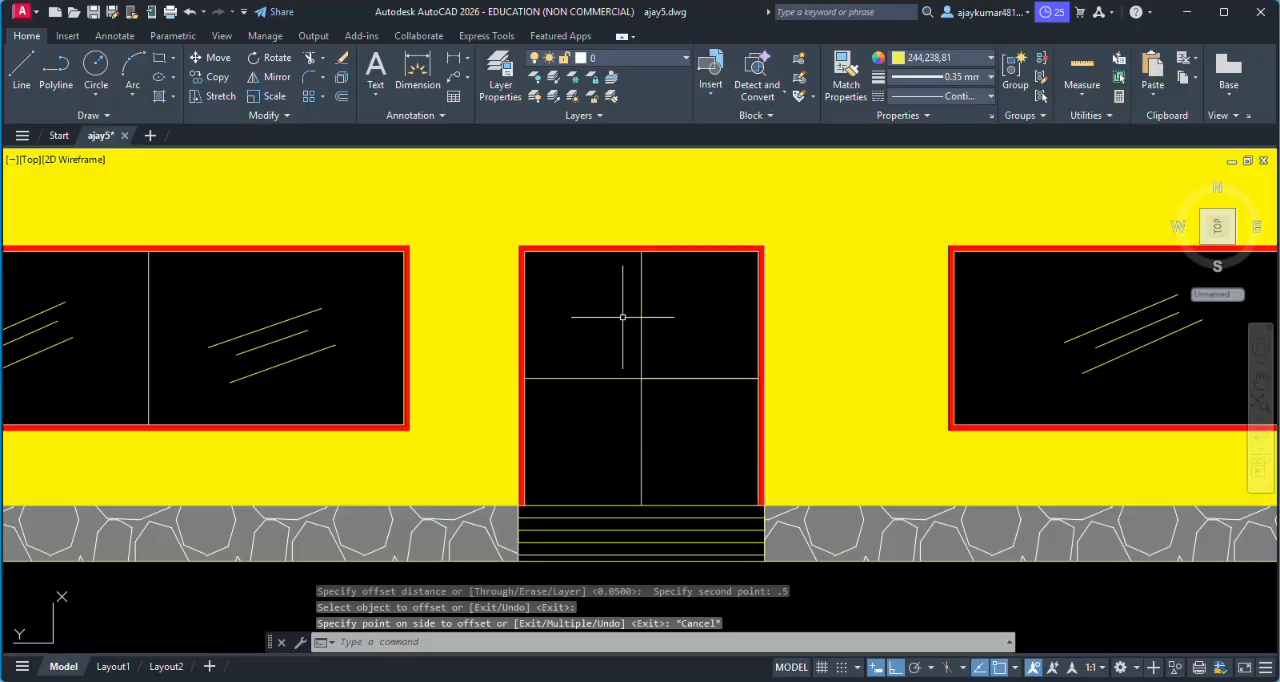
- Offset the door's vertical centre line by 0.05 to its left side
text(OFFSET)
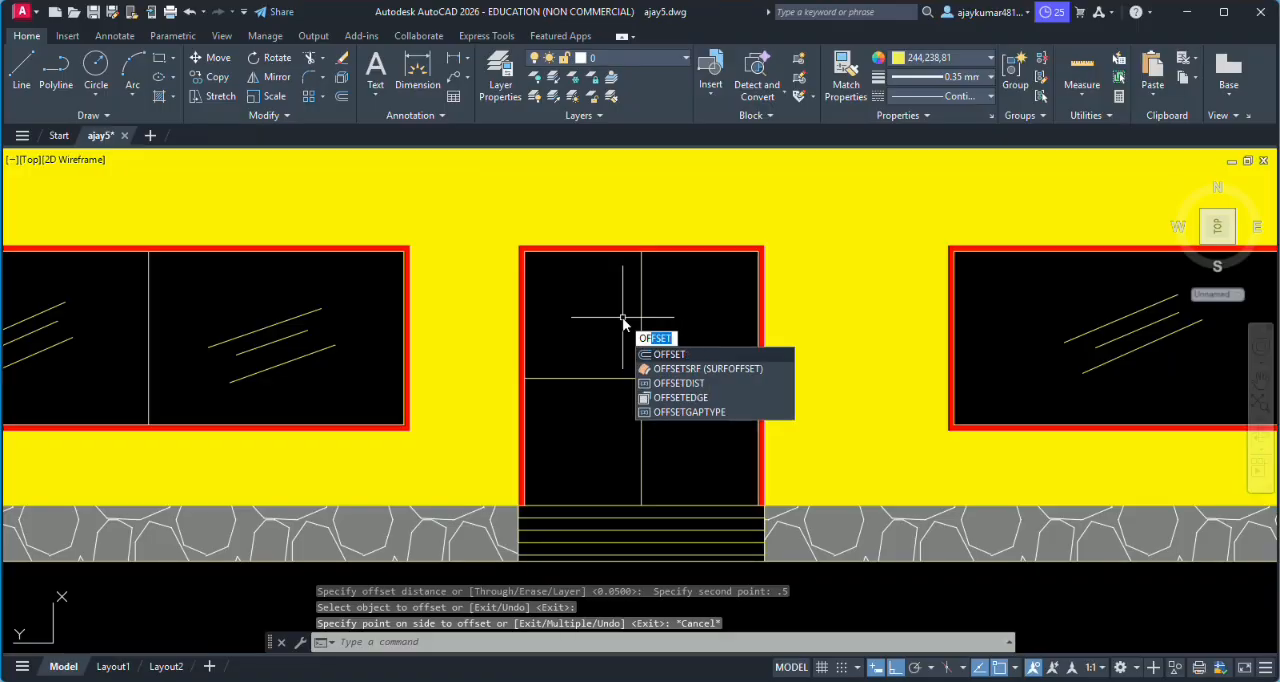
key(Return)
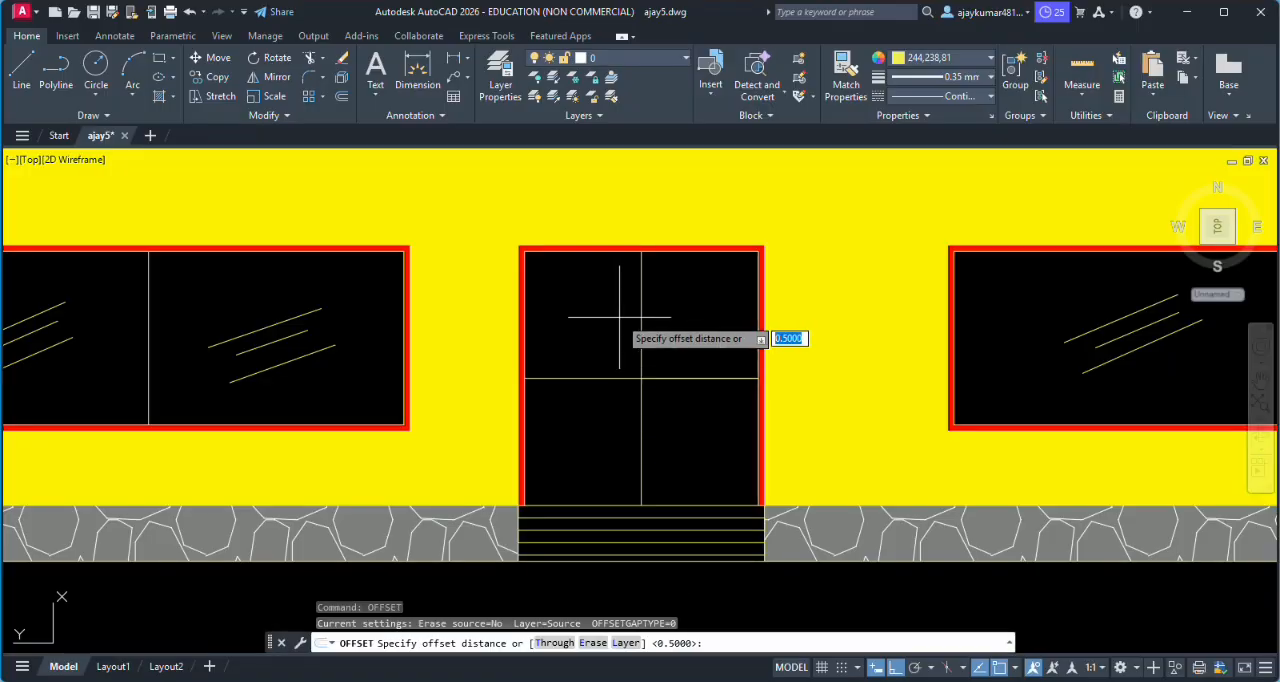
click(640, 317)
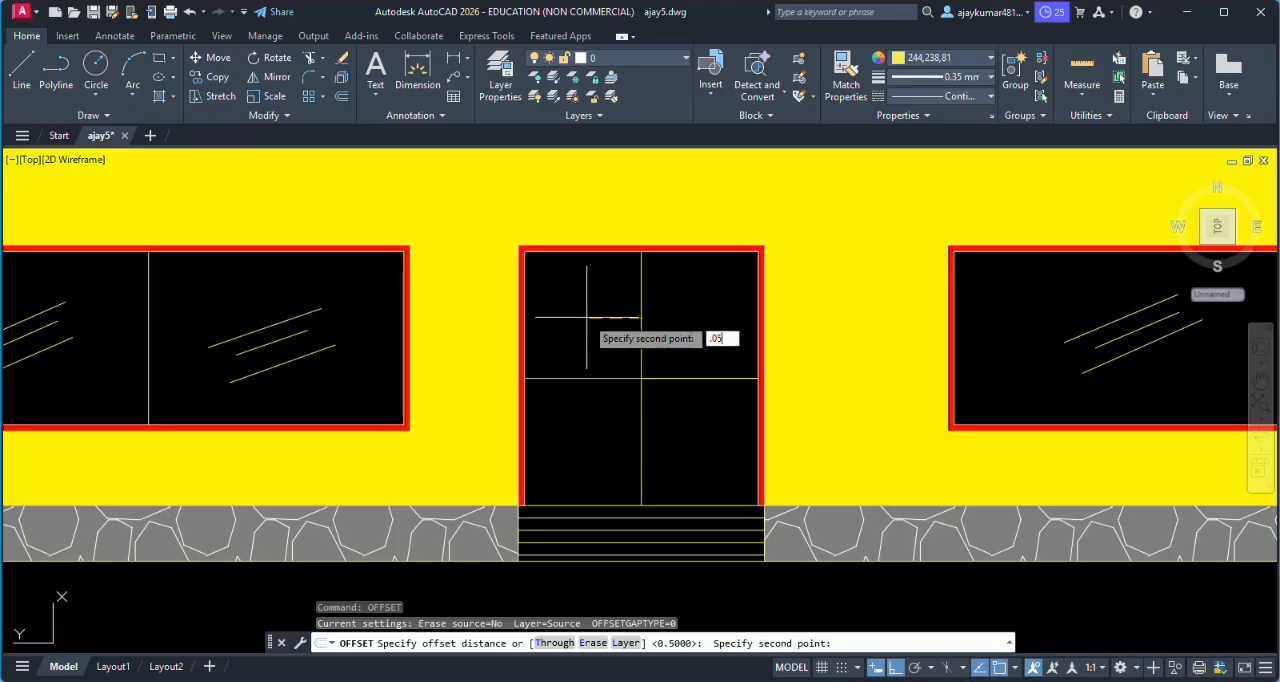
key(Return)
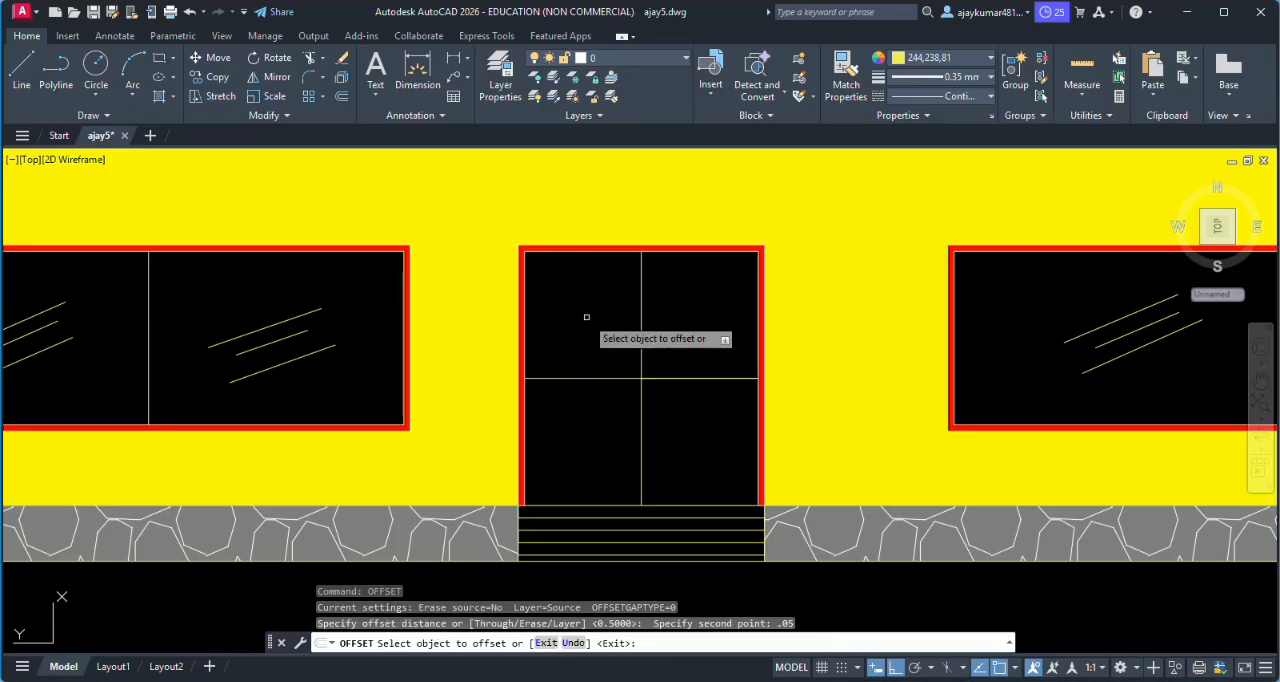
click(640, 300)
click(588, 296)
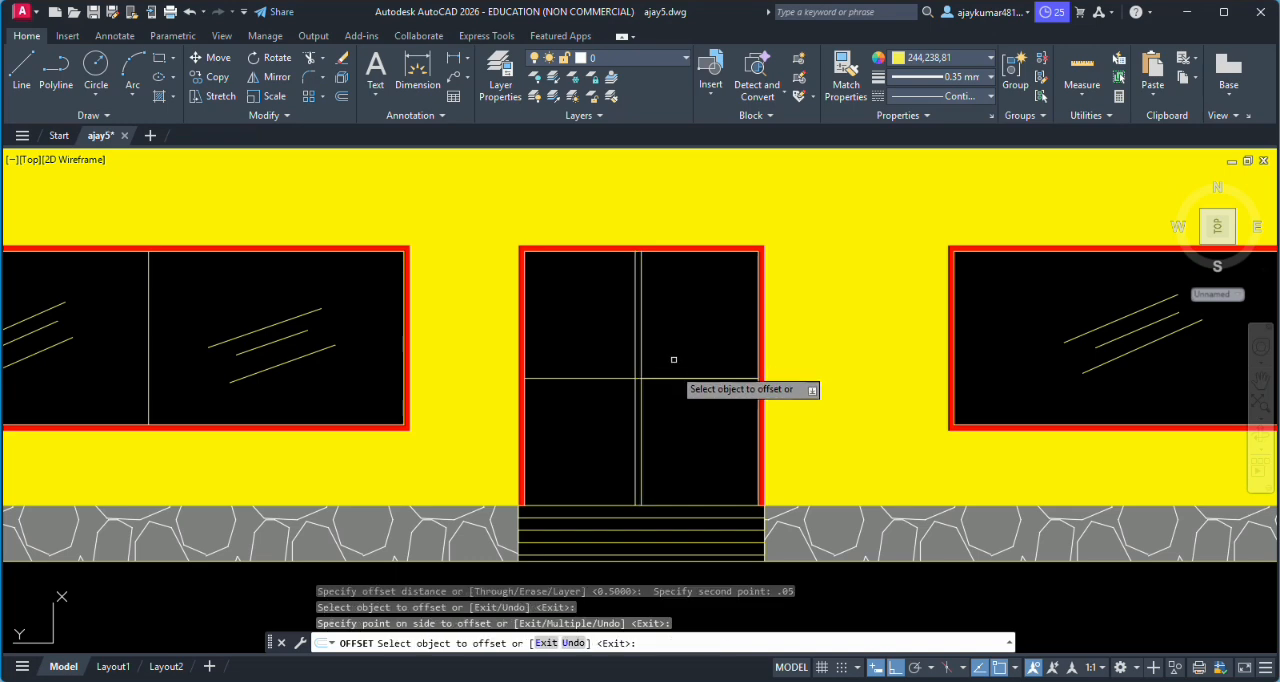
- Offset the door's horizontal line 0.05 above and below, and the vertical centre line 0.05 to its right side
click(672, 380)
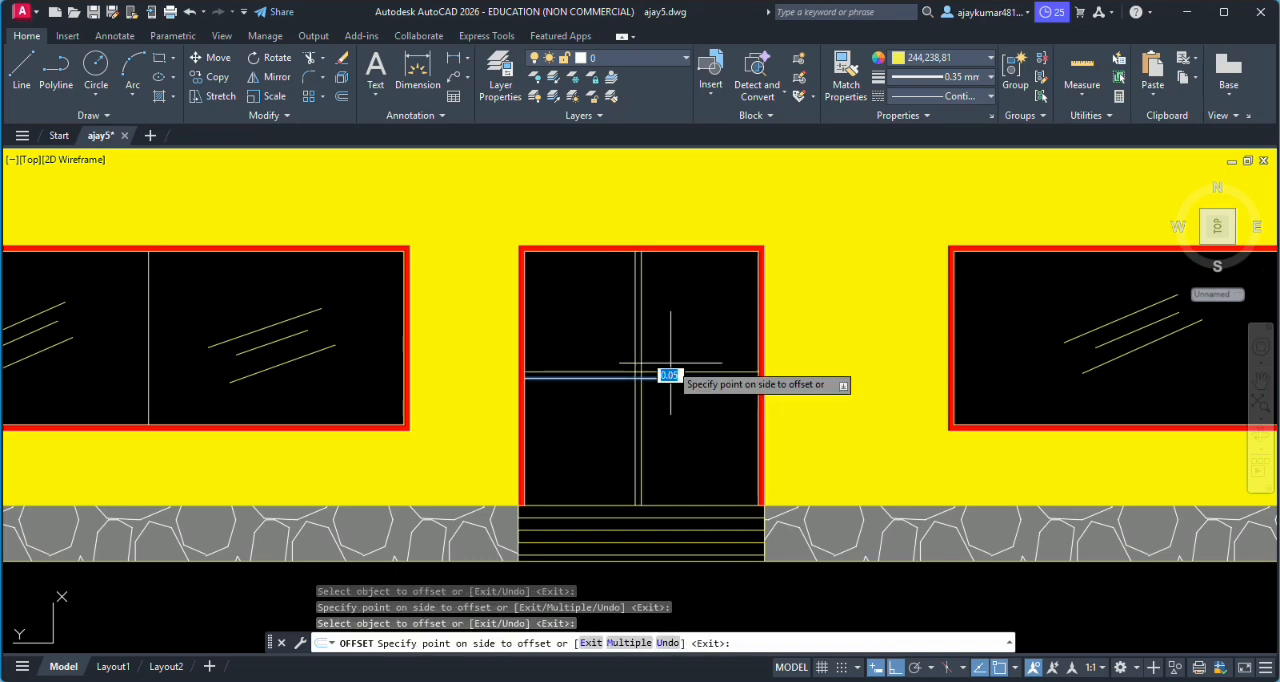
click(657, 371)
click(669, 379)
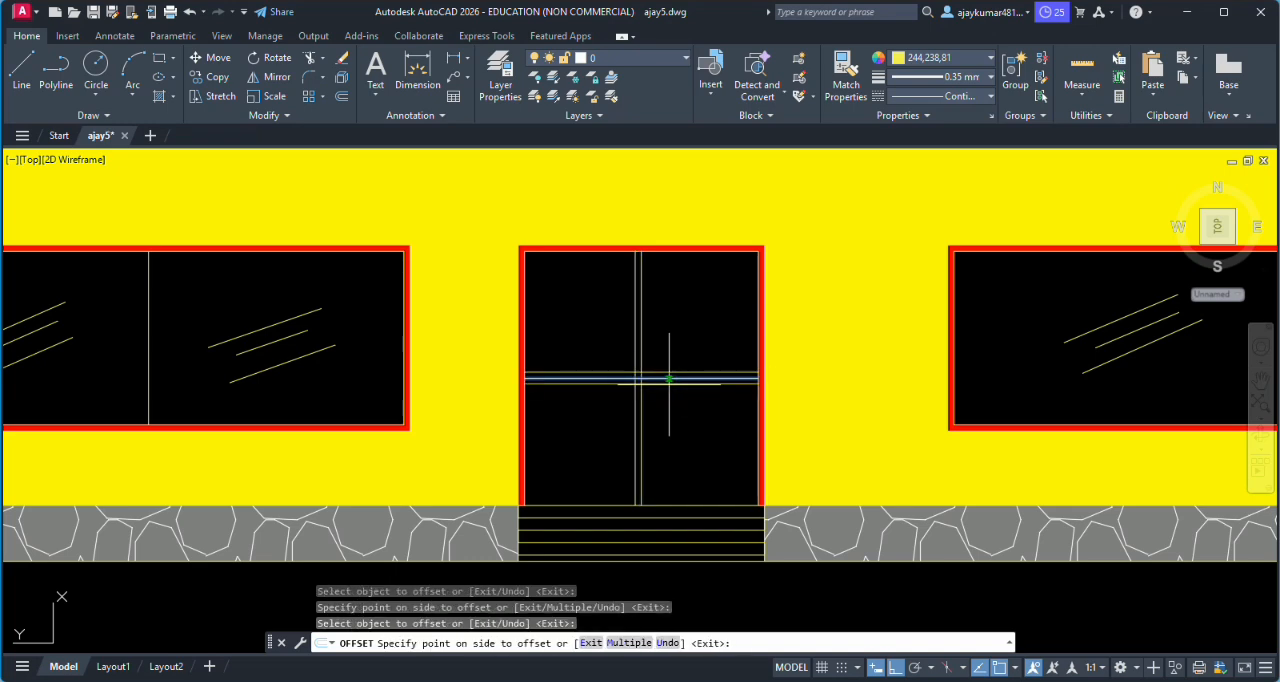
click(648, 362)
click(640, 353)
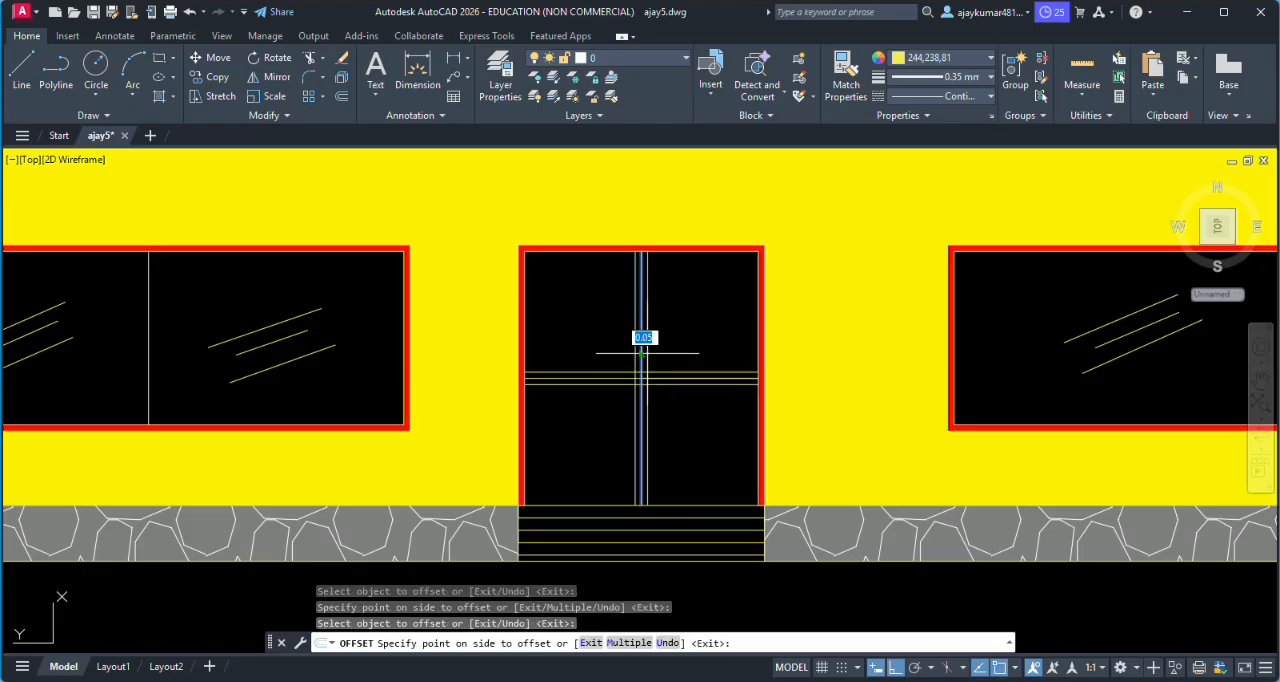
click(647, 353)
scroll(660, 353, up, 4)
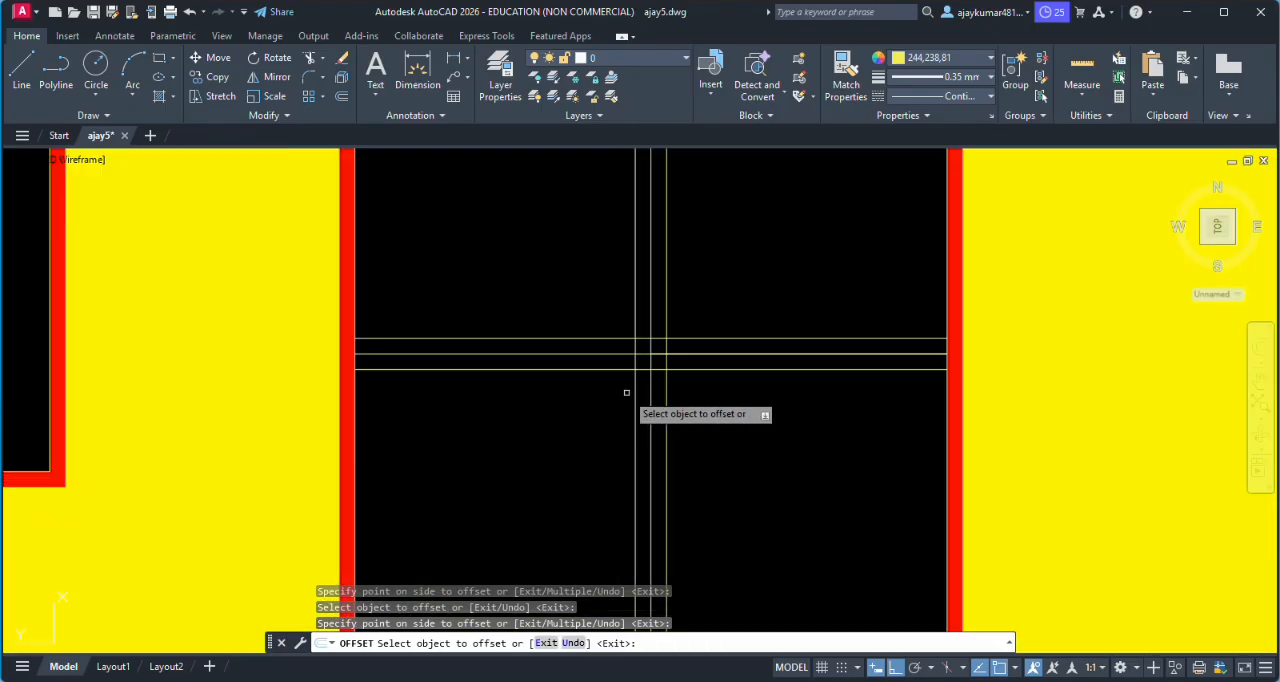
scroll(626, 392, down, 2)
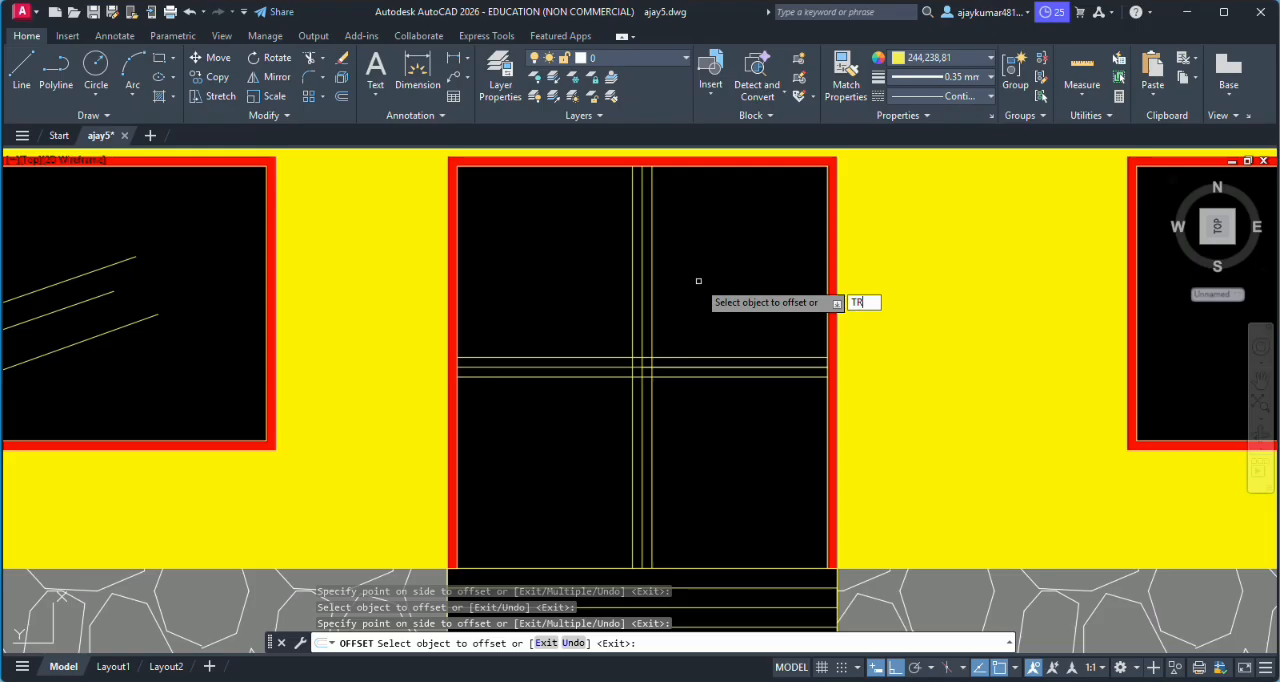
key(Escape)
key(Escape)
key(Escape)
- Trim the three horizontal door lines between the vertical centre line and its right offset
key(Return)
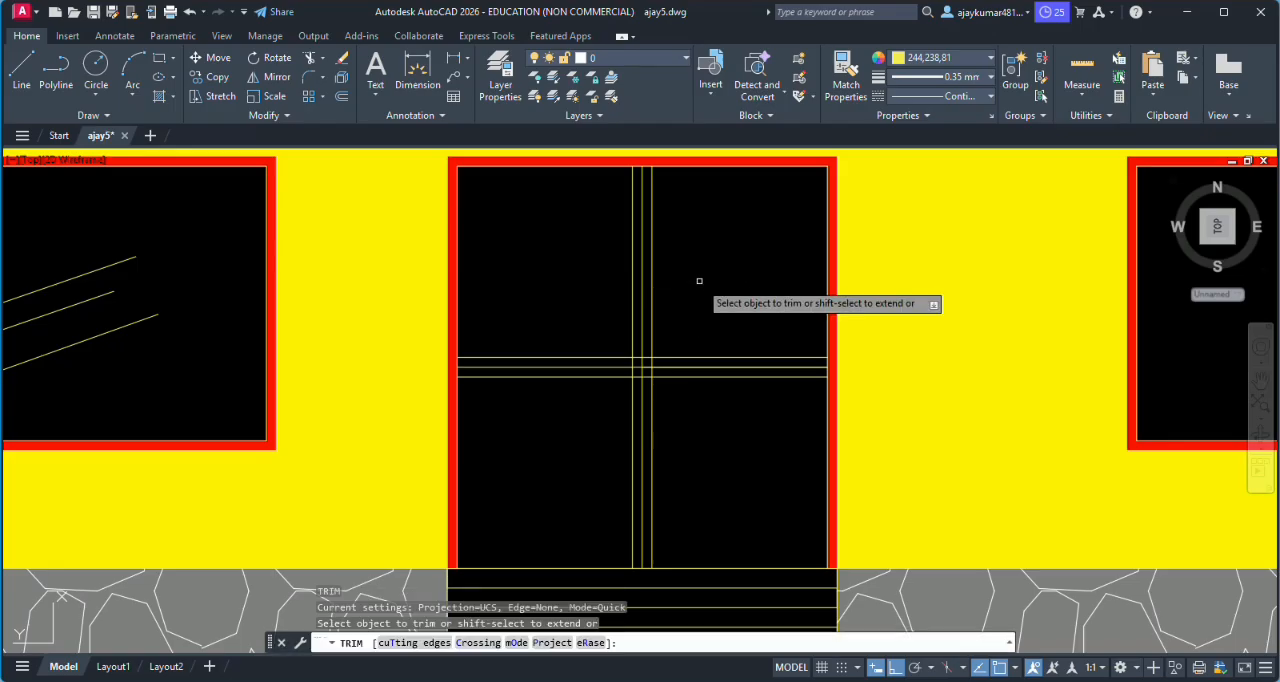
scroll(627, 344, up, 4)
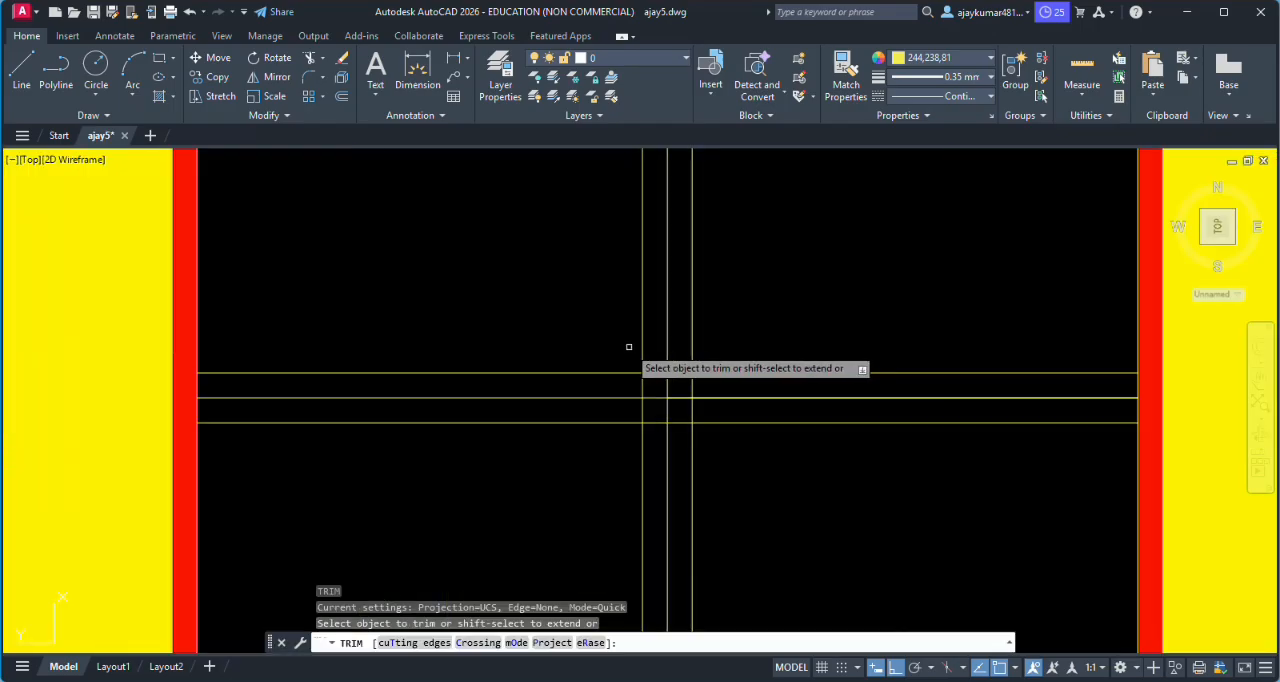
click(677, 397)
click(680, 372)
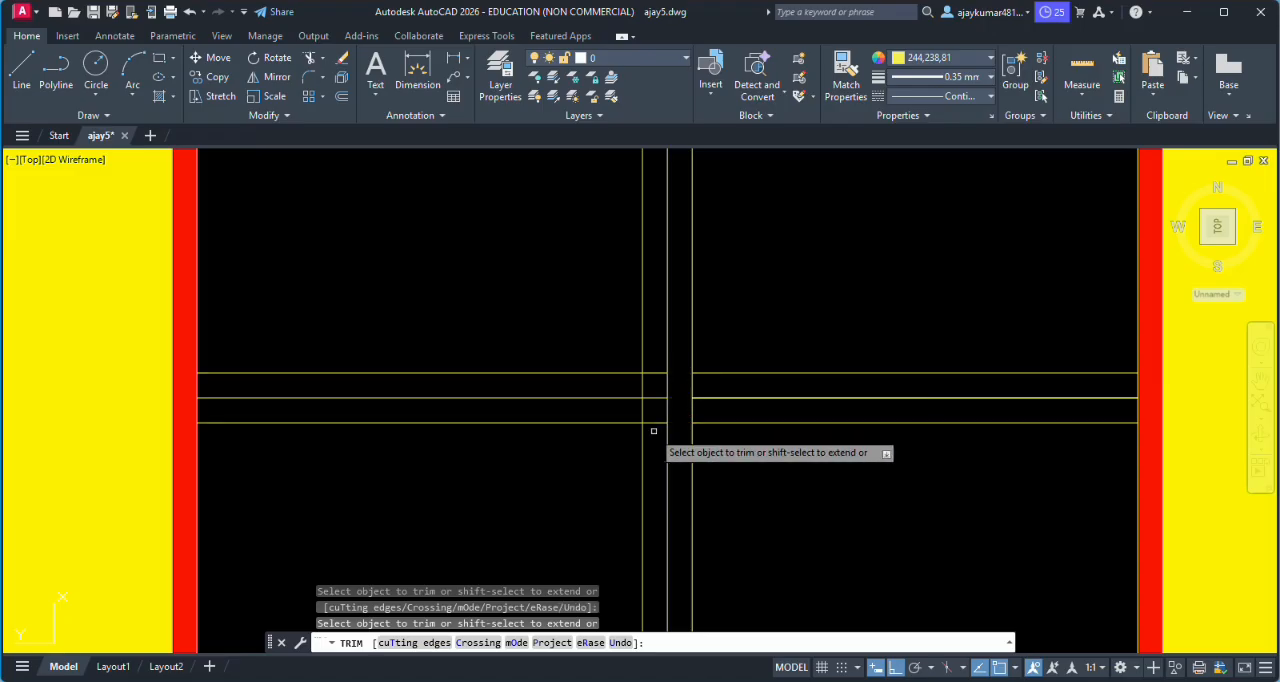
- Trim the three horizontal door lines between the vertical centre line and its left offset
click(657, 366)
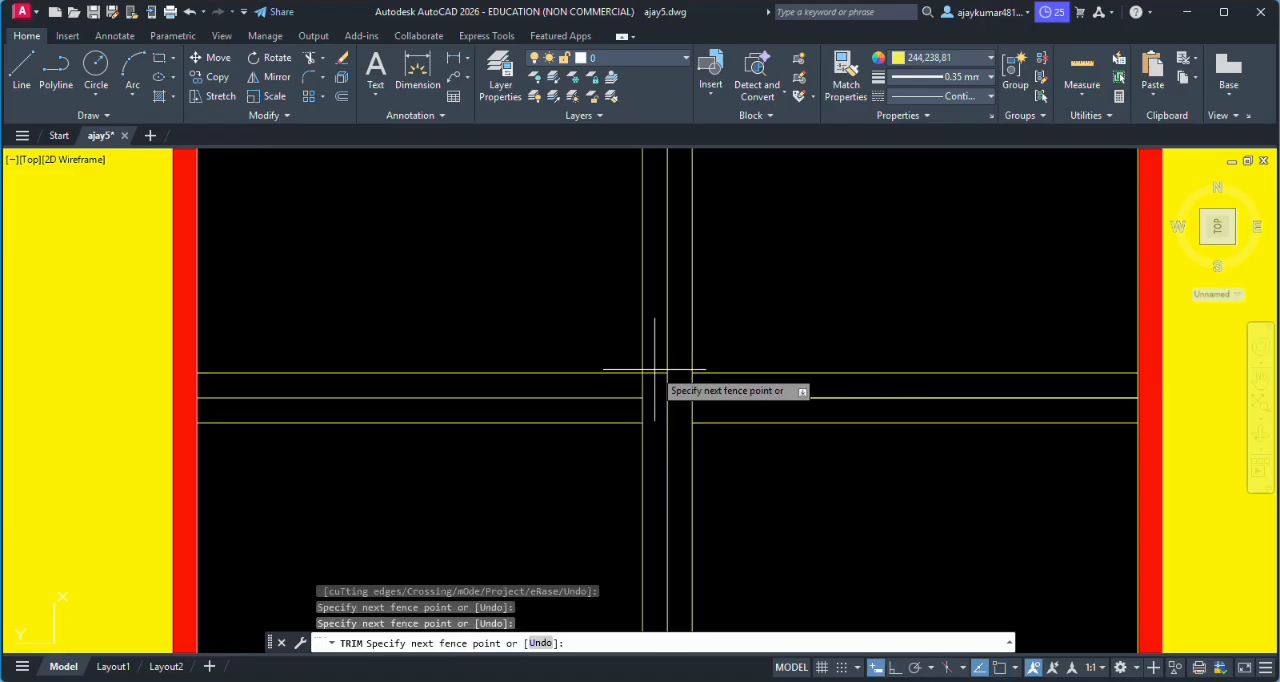
scroll(658, 370, down, 3)
click(657, 440)
key(Return)
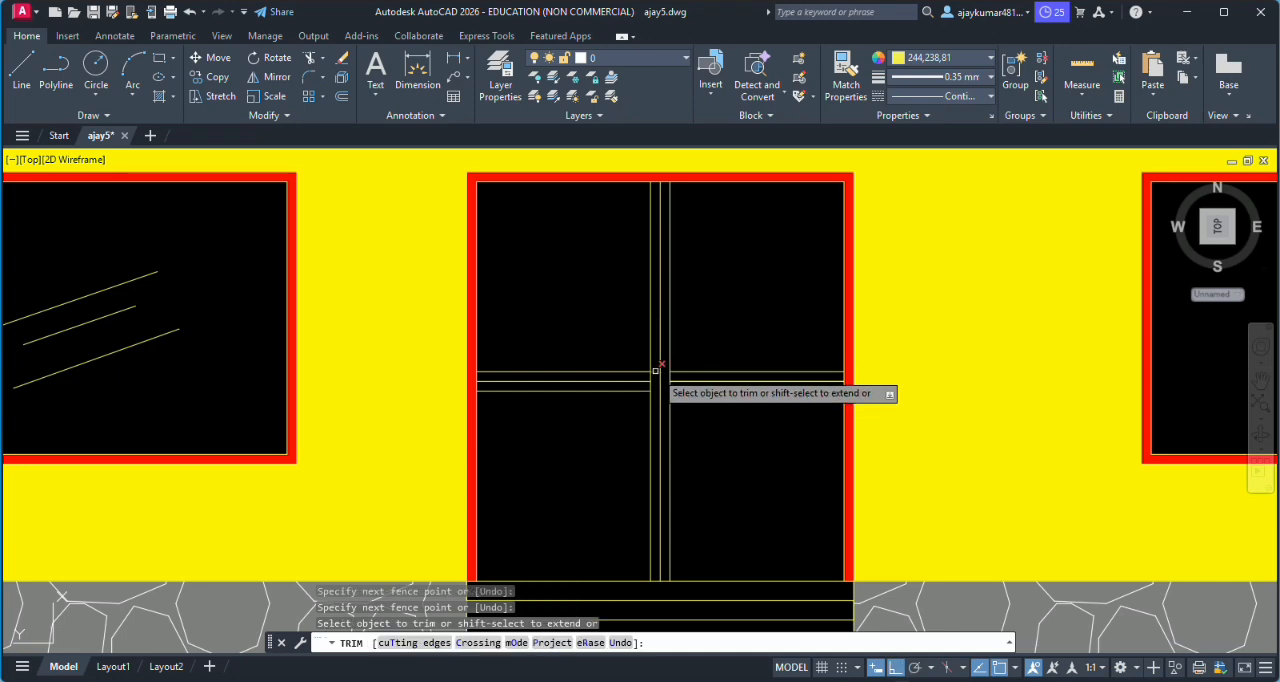
scroll(654, 370, up, 6)
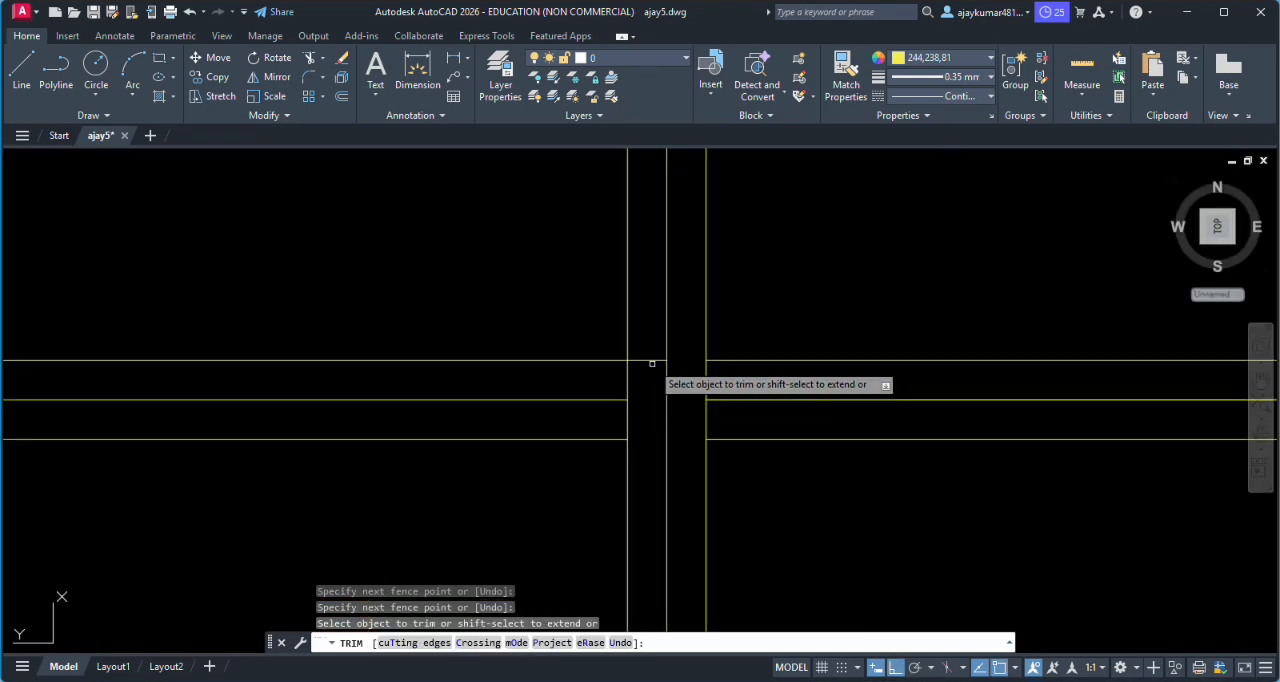
scroll(651, 360, down, 5)
scroll(728, 445, down, 3)
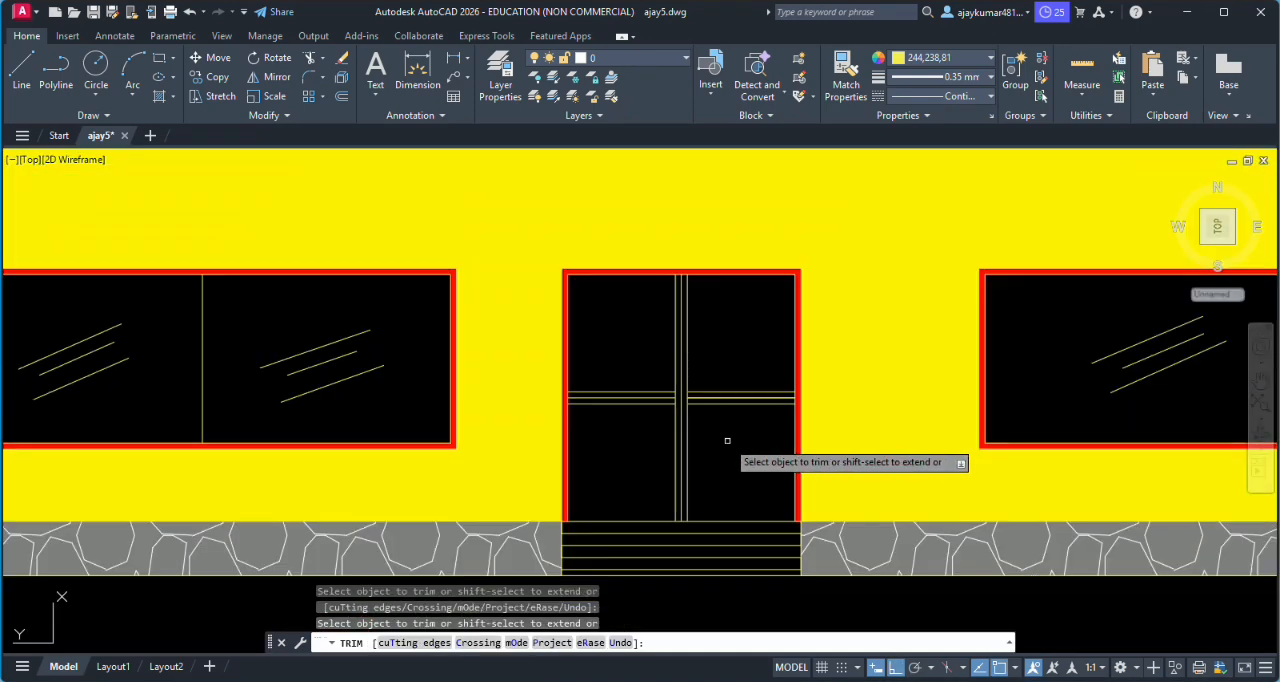
key(Escape)
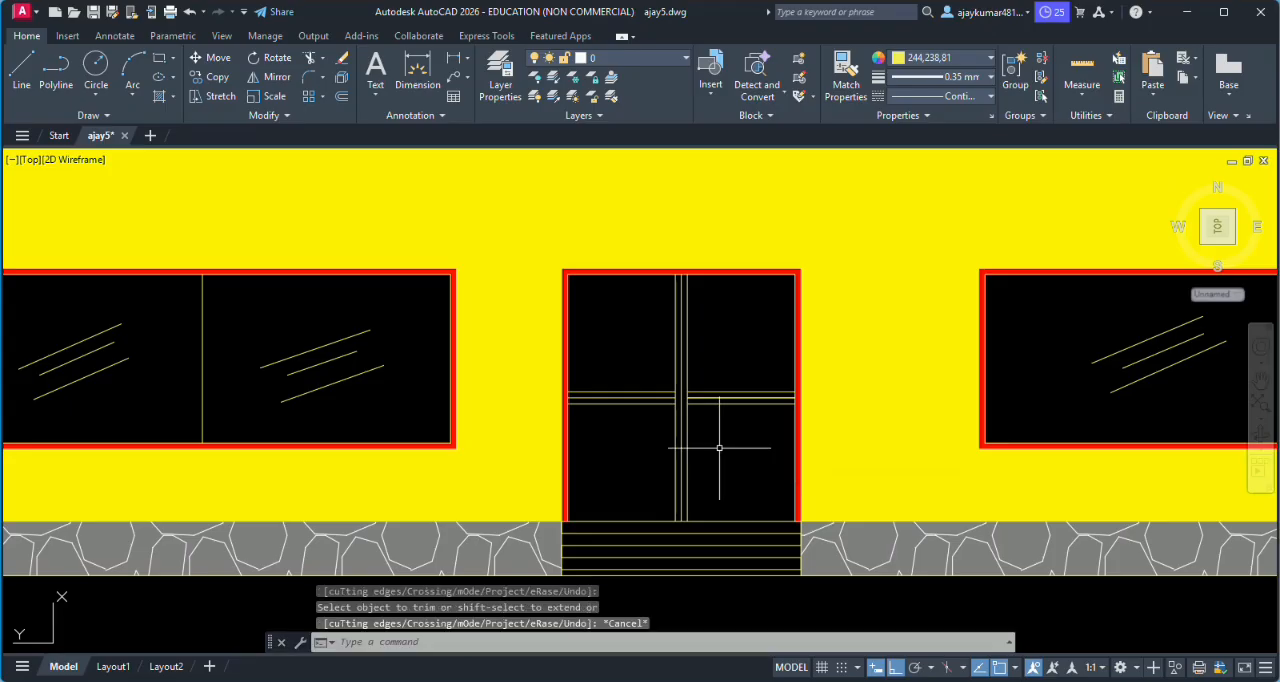
scroll(719, 448, down, 3)
scroll(705, 460, up, 1)
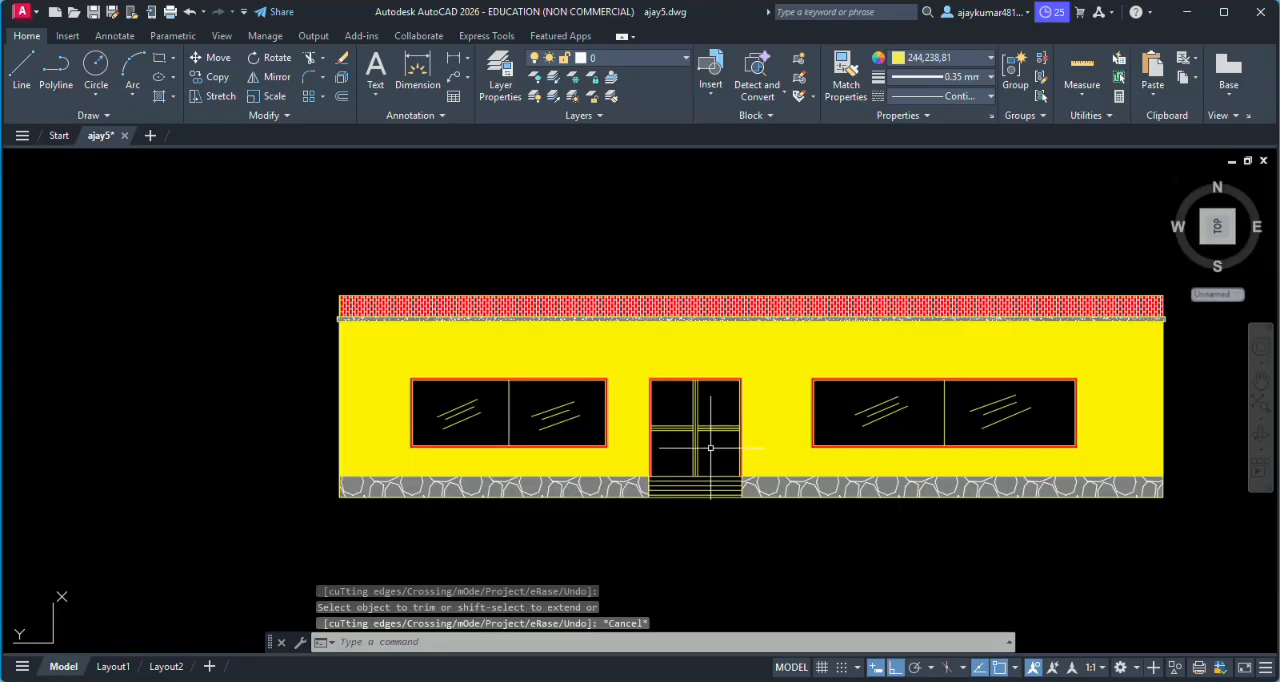
scroll(710, 448, up, 4)
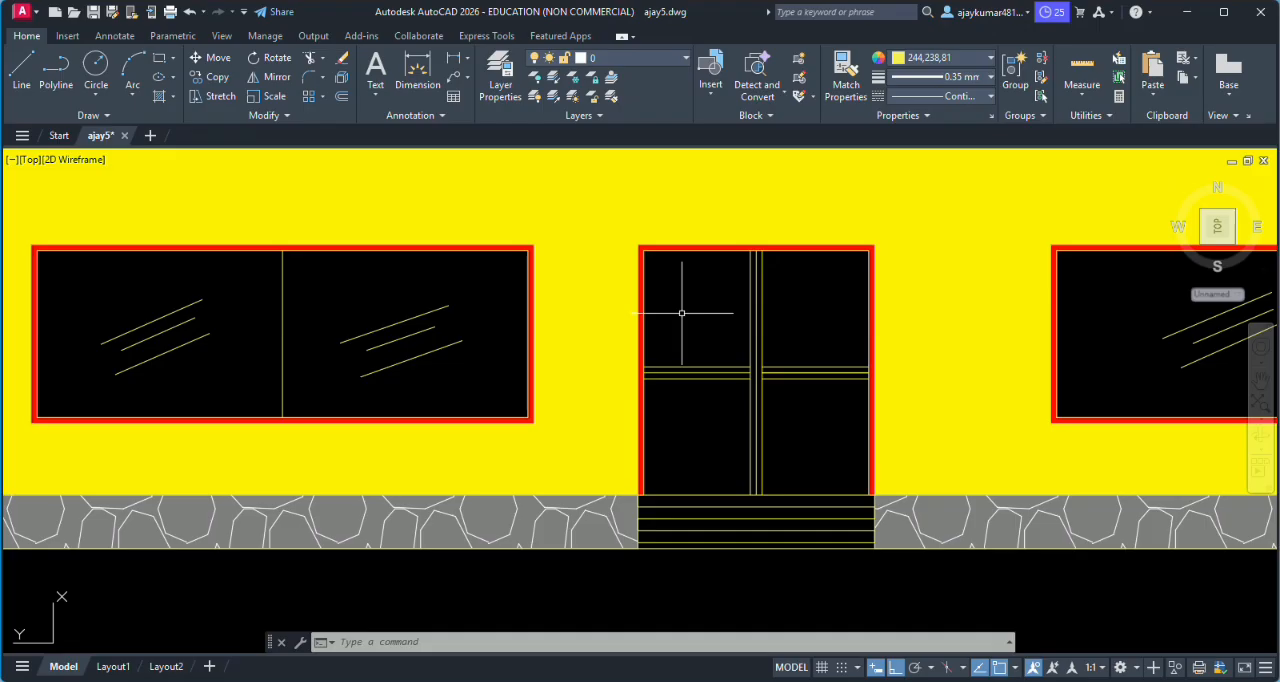
text(h)
key(Return)
- Examine the front elevation and compare its door and window positions with the house plan above it
scroll(800, 316, down, 6)
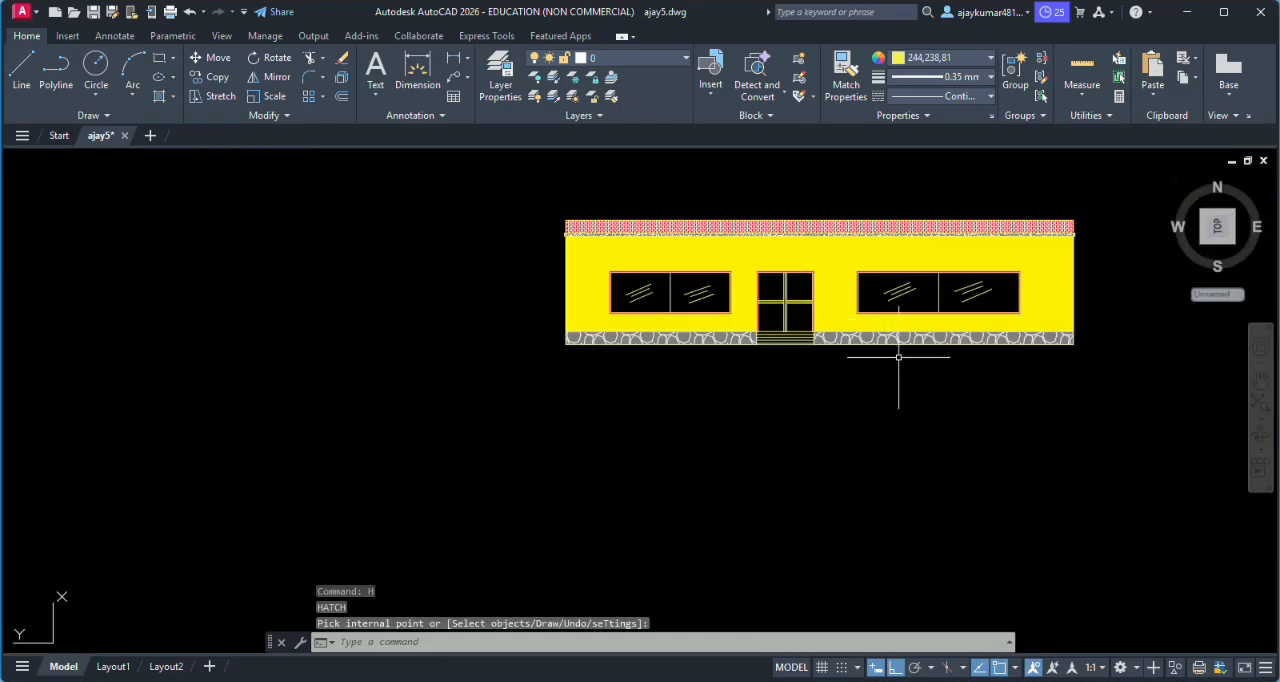
scroll(910, 240, up, 2)
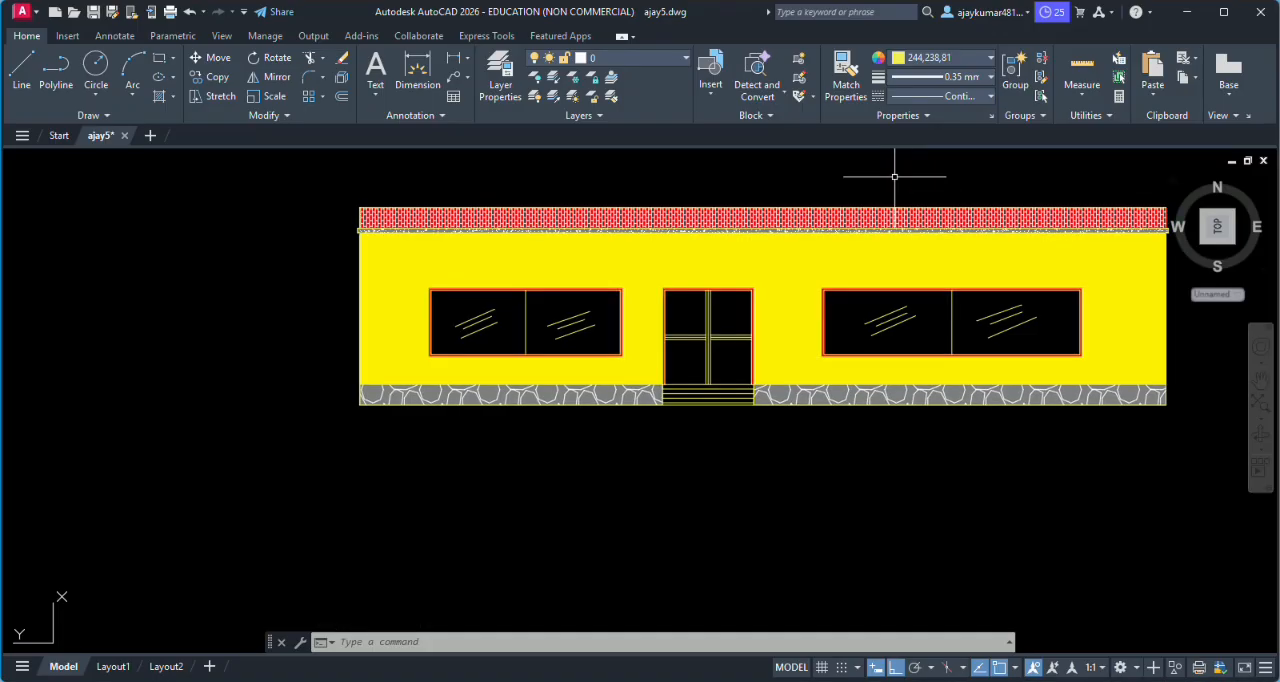
scroll(900, 200, down, 6)
scroll(909, 357, down, 5)
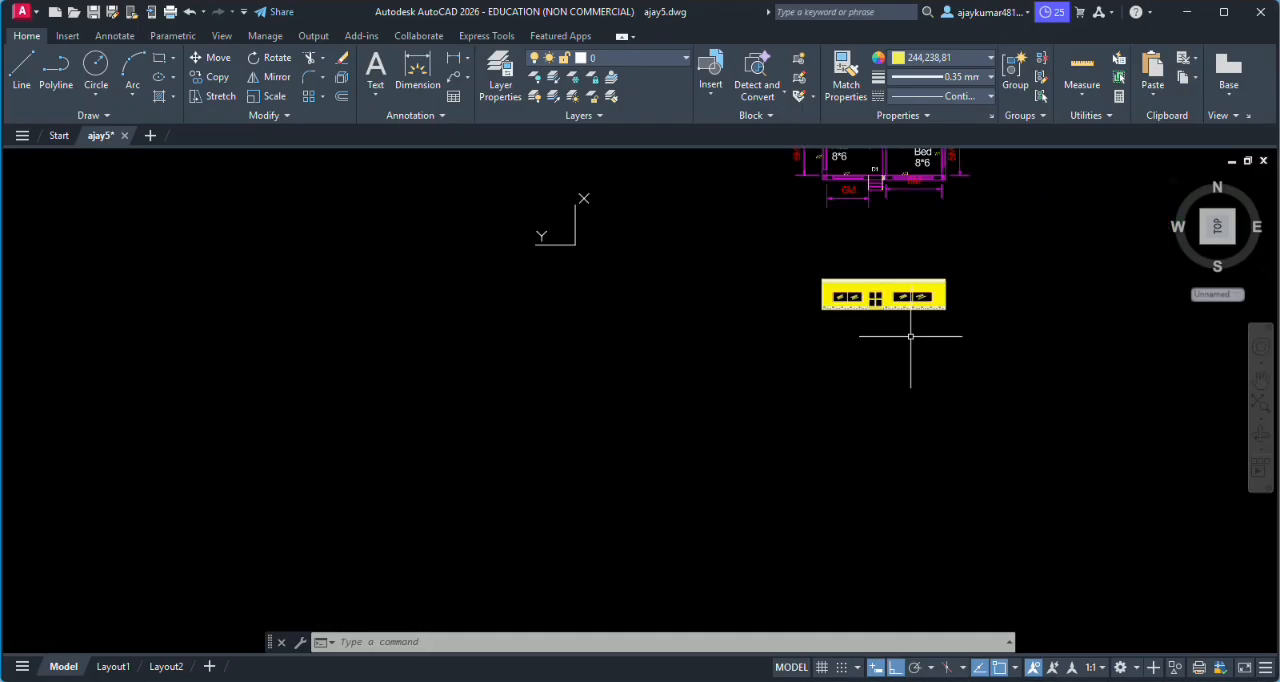
scroll(905, 152, up, 8)
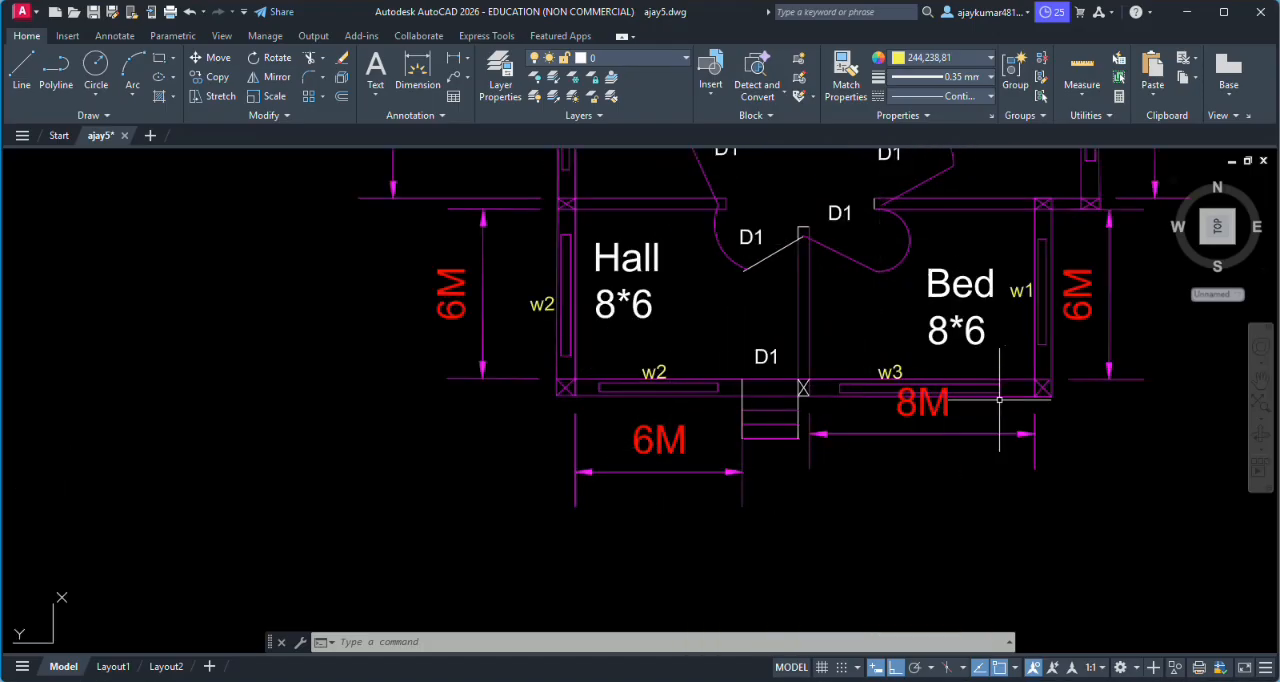
scroll(822, 440, down, 5)
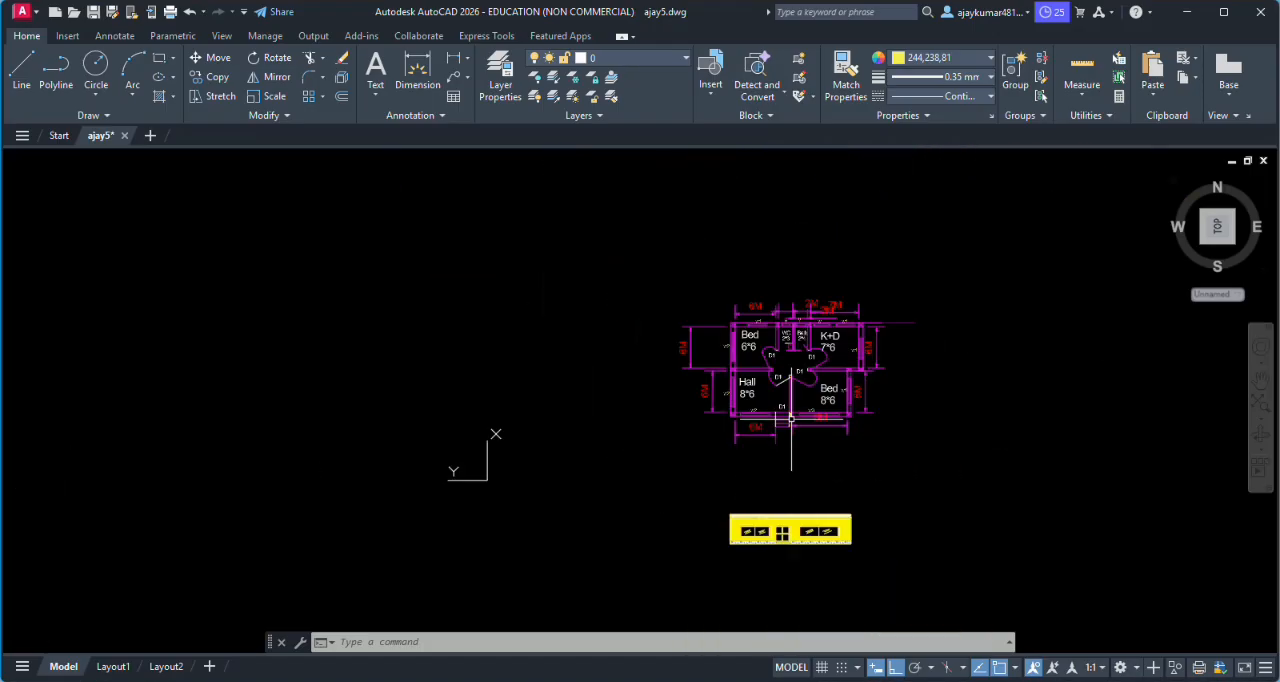
scroll(775, 515, up, 3)
scroll(723, 559, up, 2)
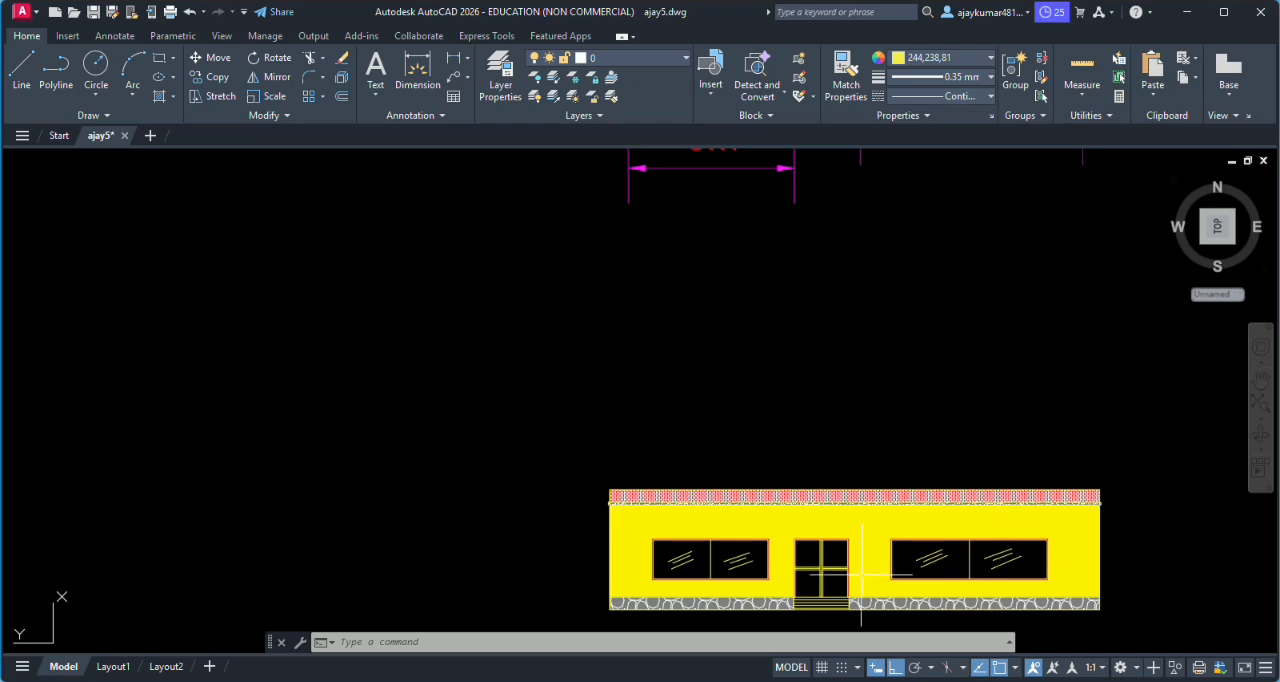
scroll(830, 573, up, 2)
scroll(817, 572, down, 4)
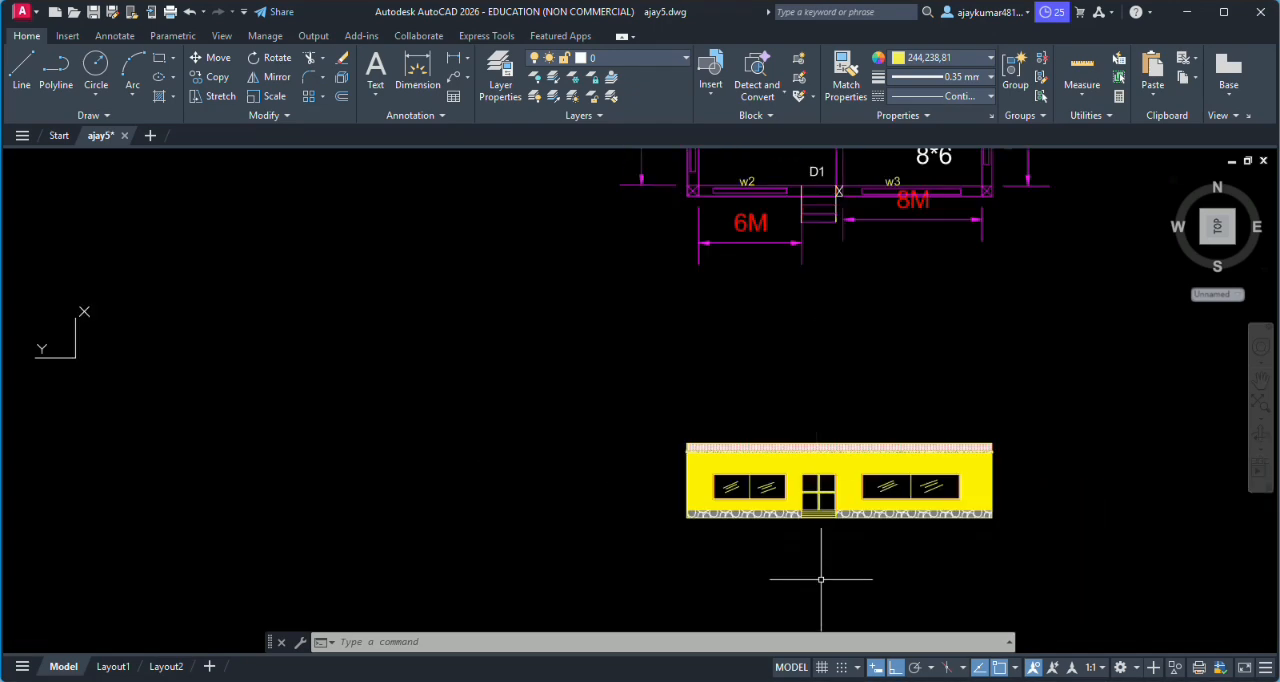
scroll(821, 582, up, 4)
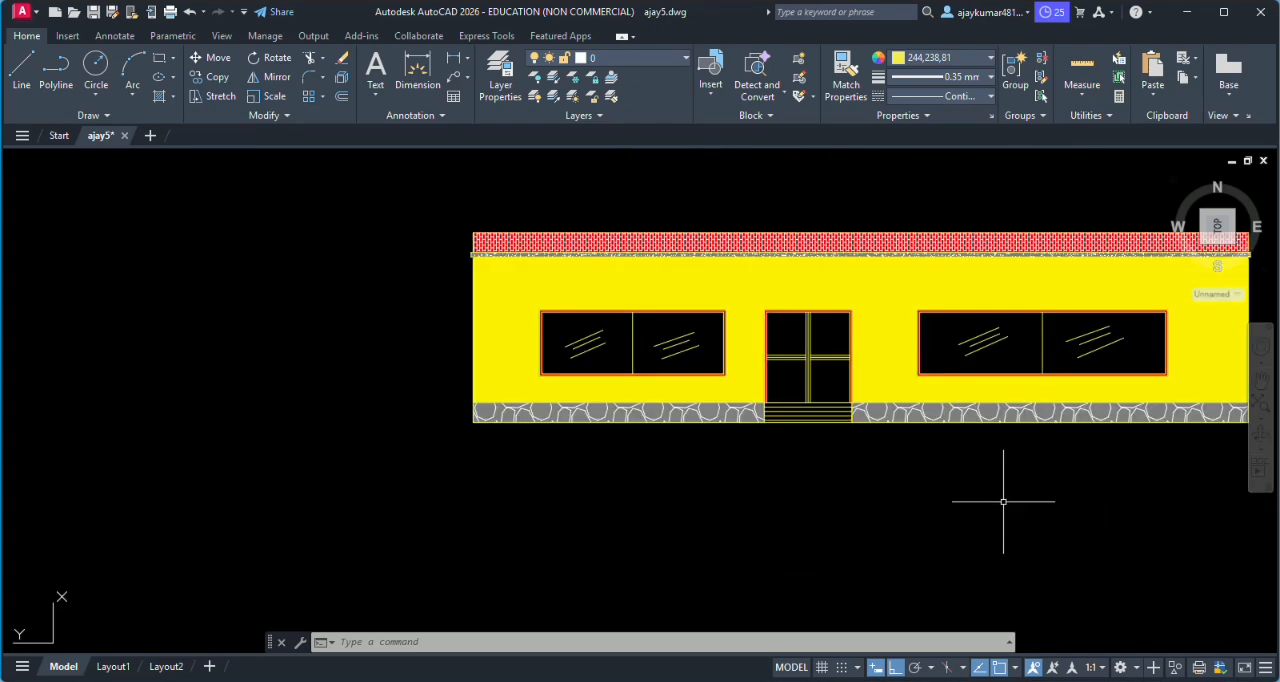